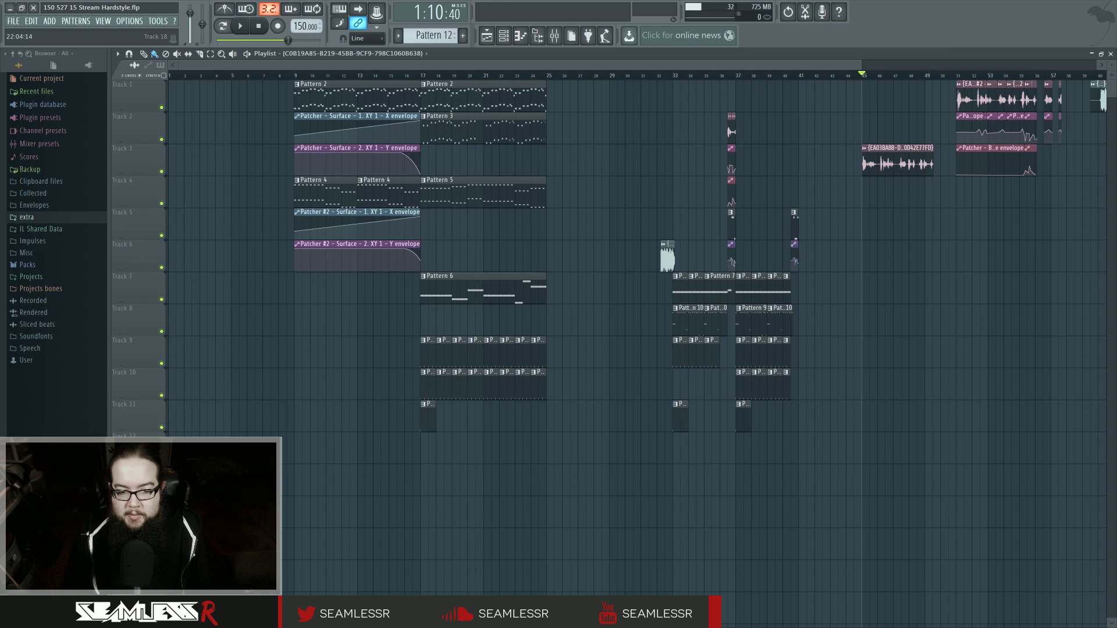
- Play back the arrangement from bar 17 and from the audio clip just before bar 33
left_click(421, 74)
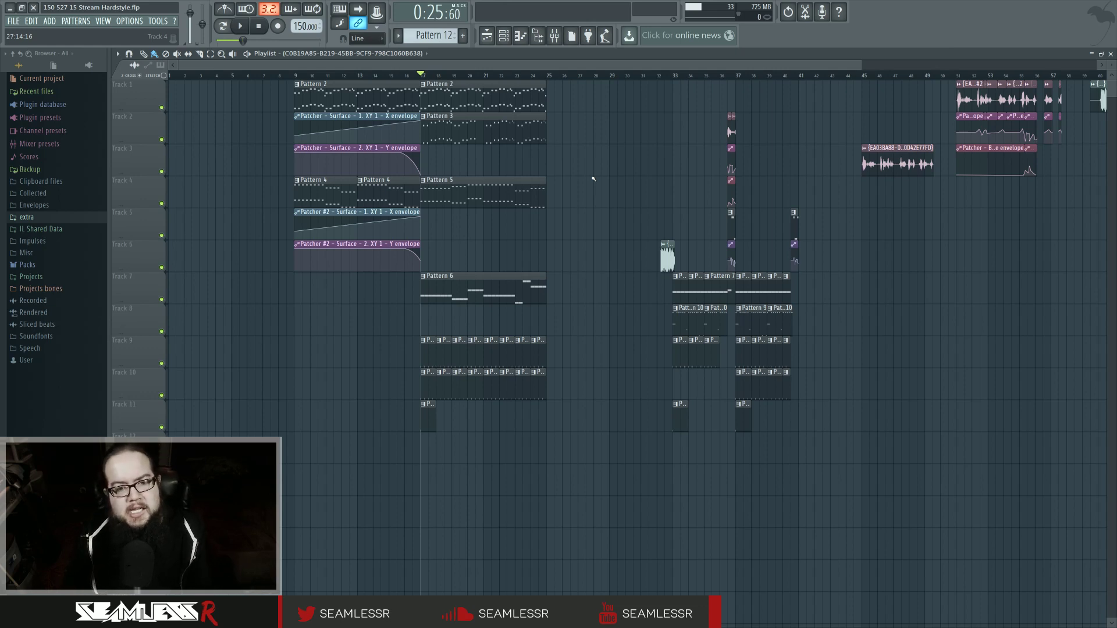
key("space")
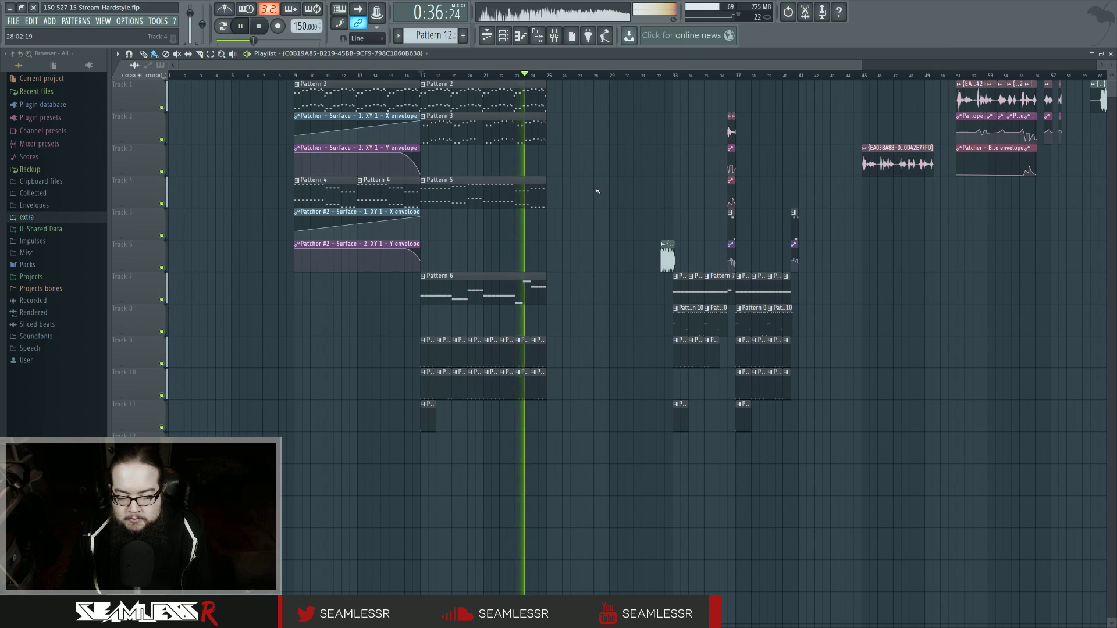
key("space")
left_click(663, 75)
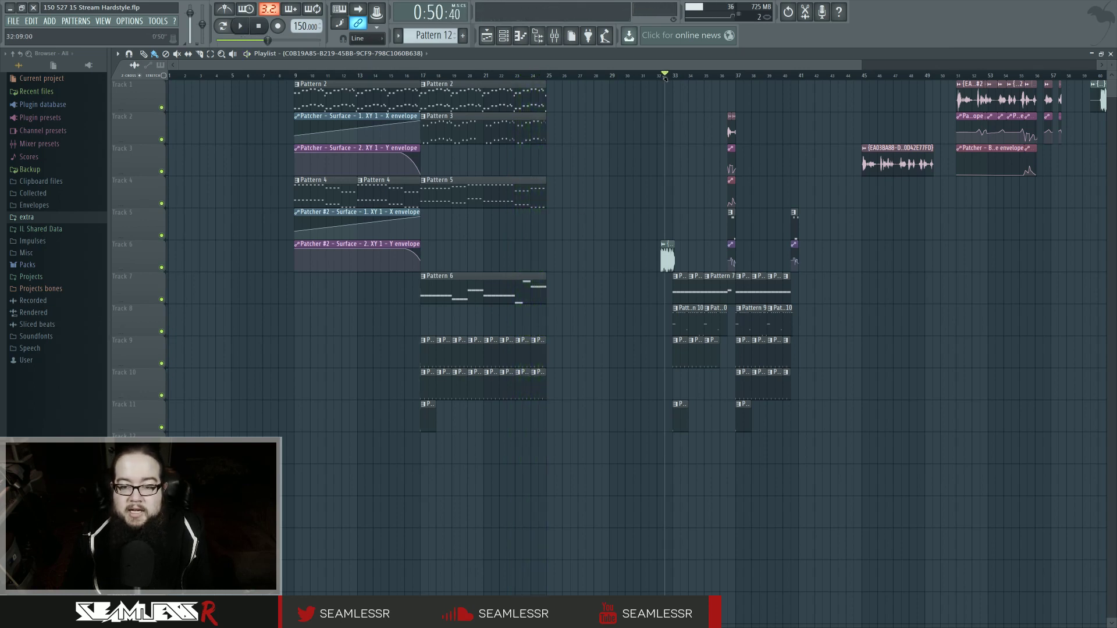
key("space")
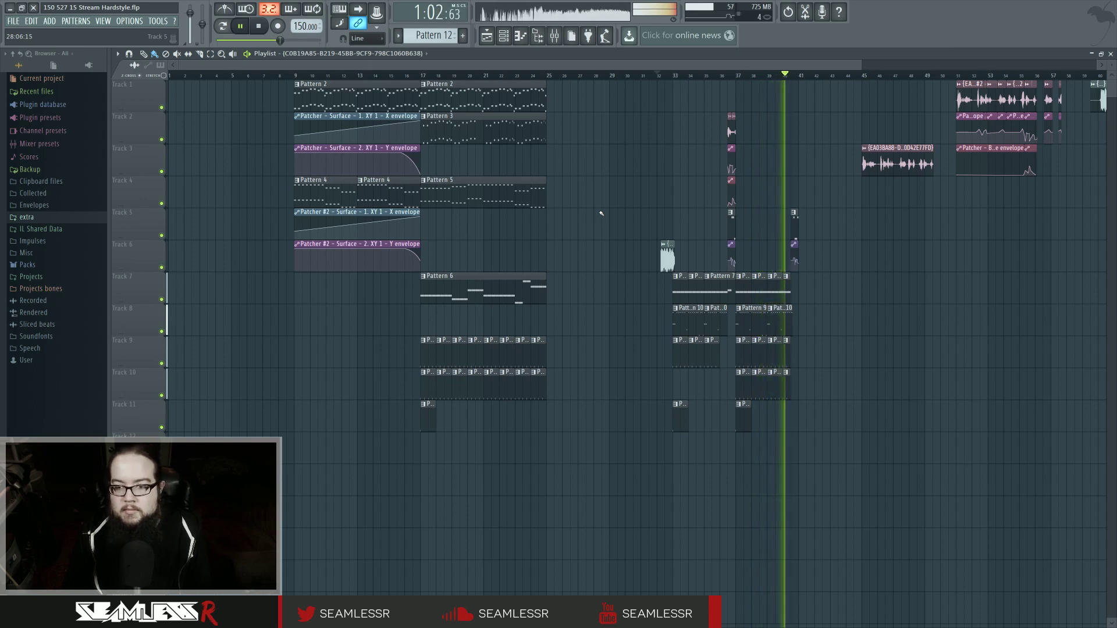
key("space")
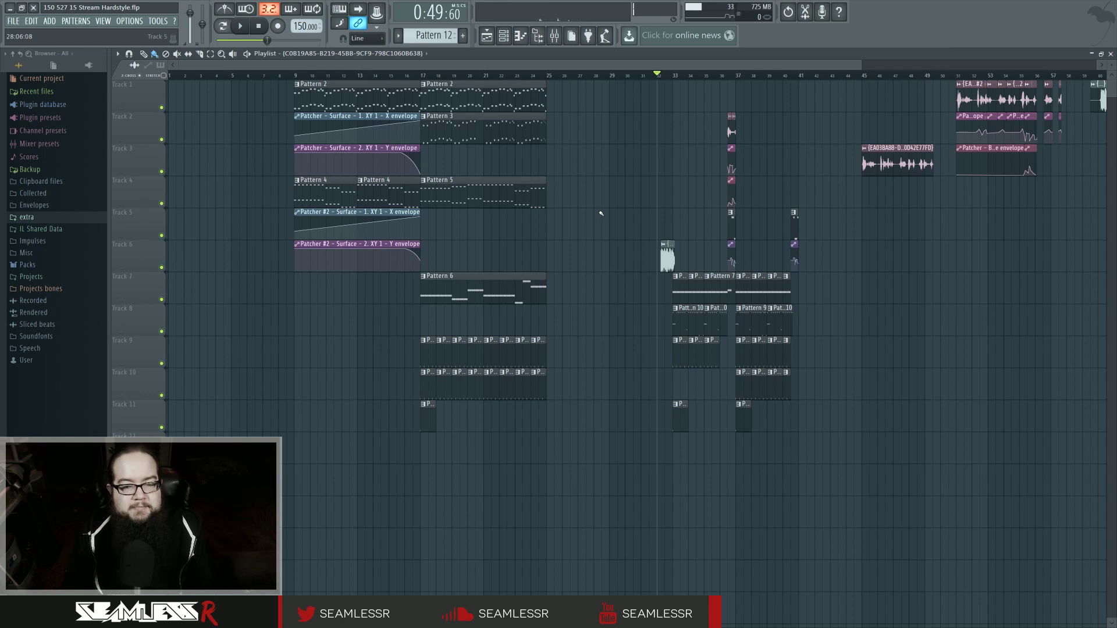
- Set the project's timebase to 960 PPQ
left_click(129, 21)
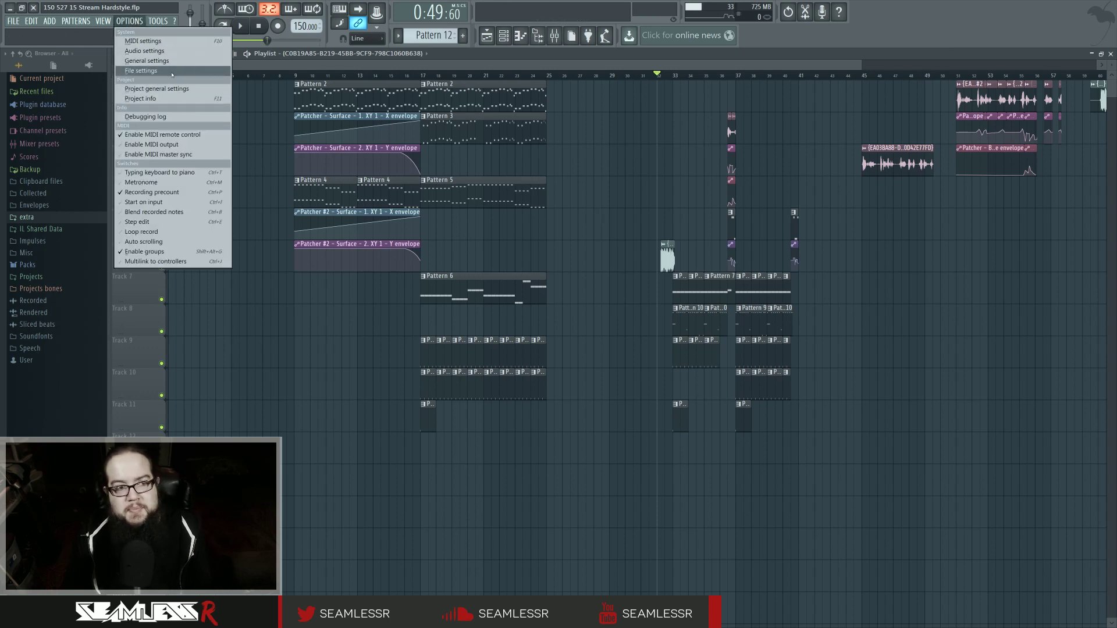
left_click(141, 70)
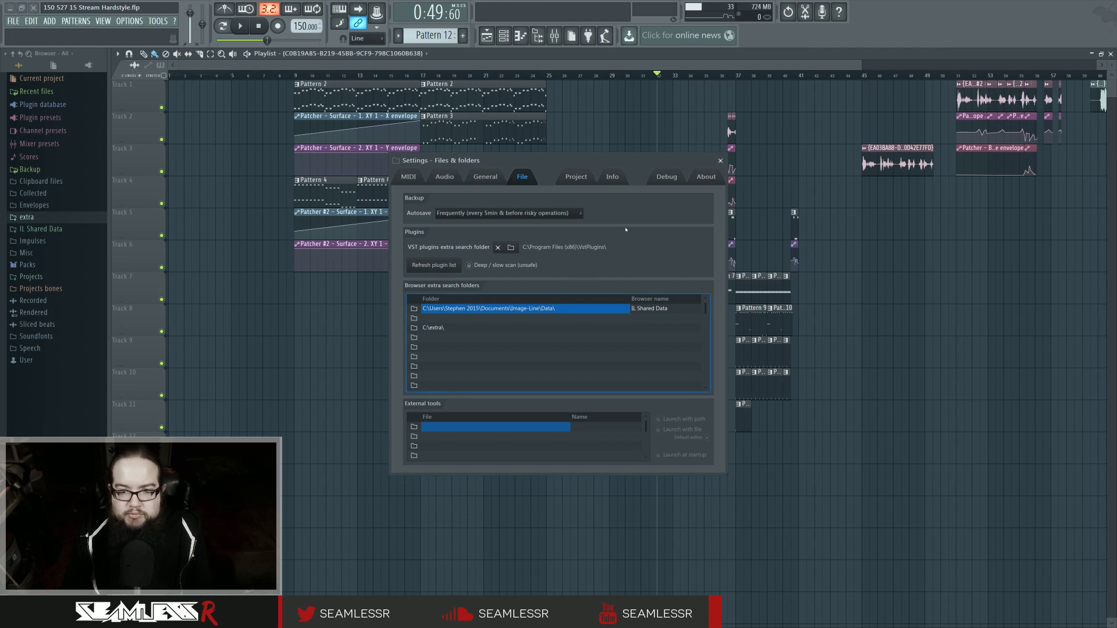
left_click(575, 176)
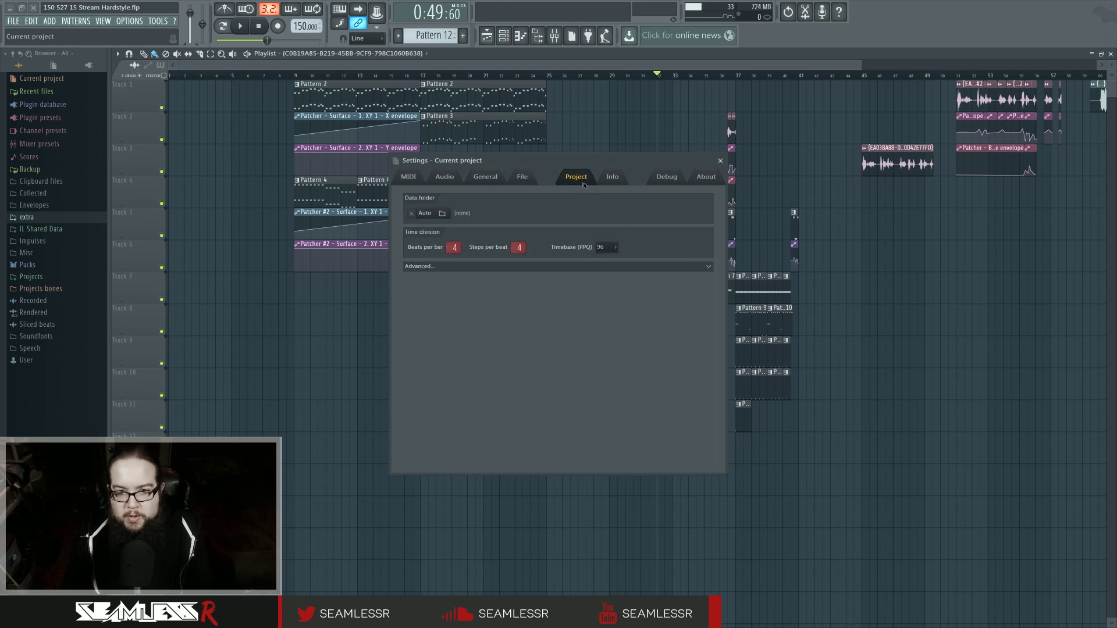
left_click(612, 248)
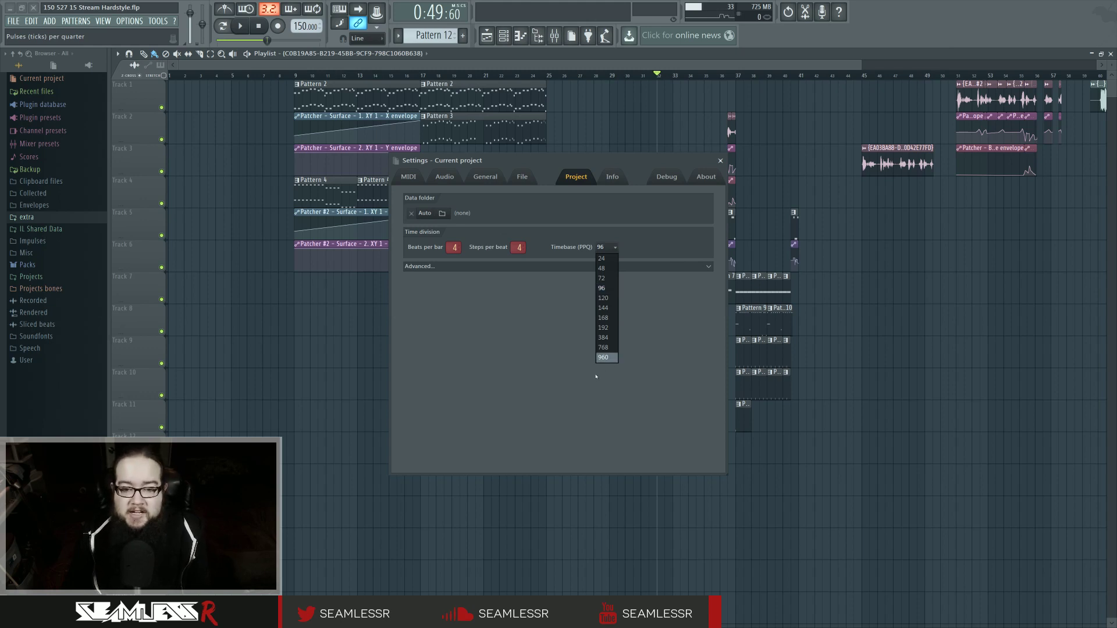
left_click(611, 357)
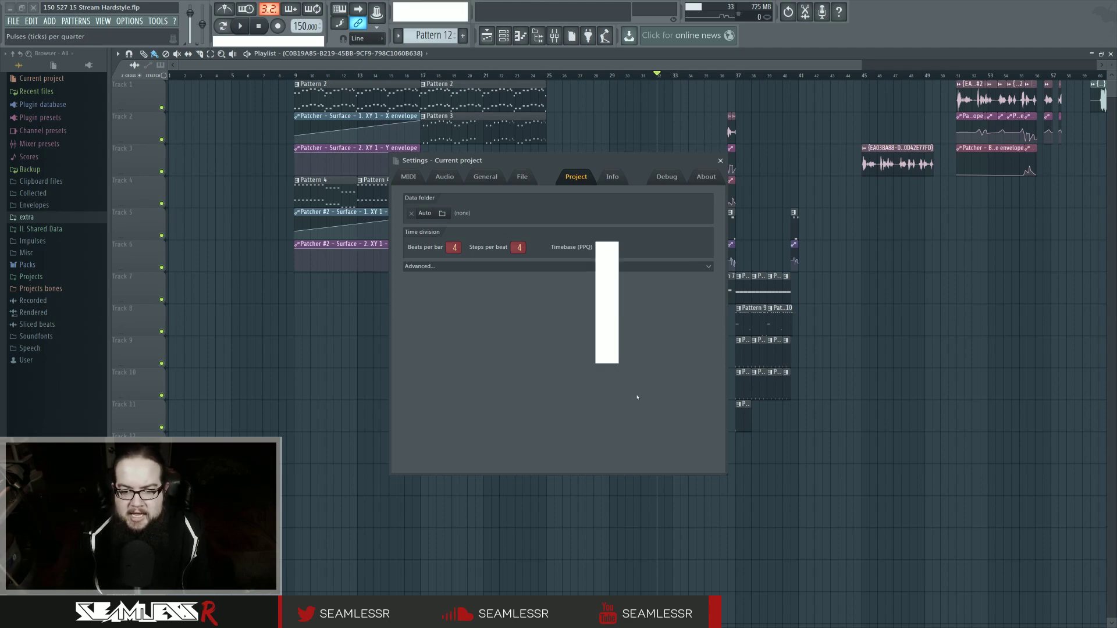
left_click(720, 160)
- Examine the playlist clips at several zoom levels, ending close up on the audio clip just before bar 33
scroll(687, 238, "down", 8)
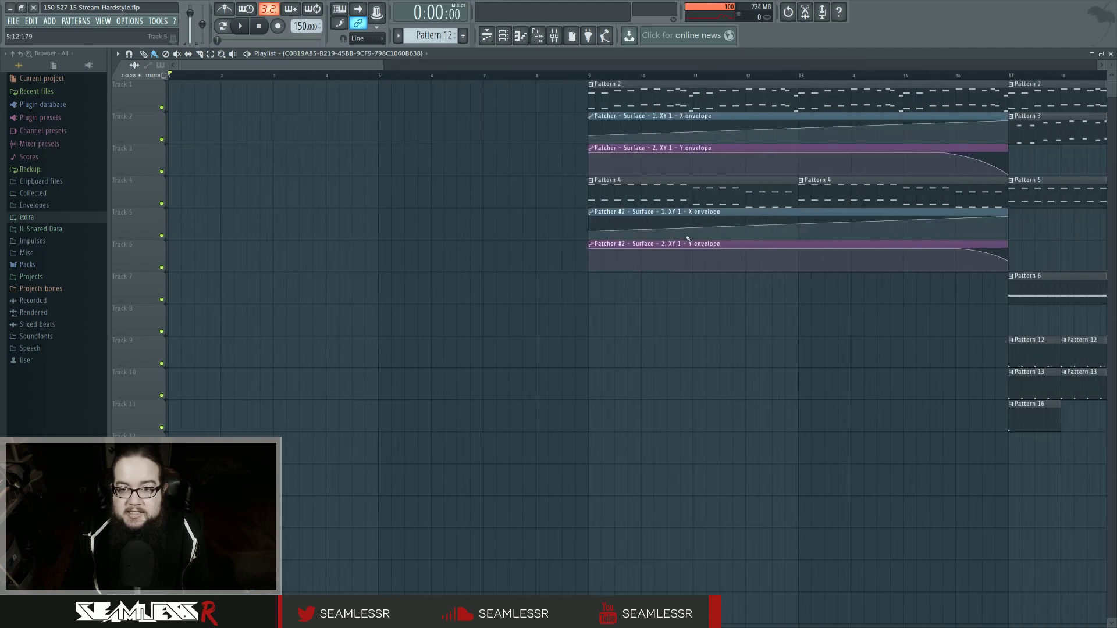
scroll(792, 260, "up", 6)
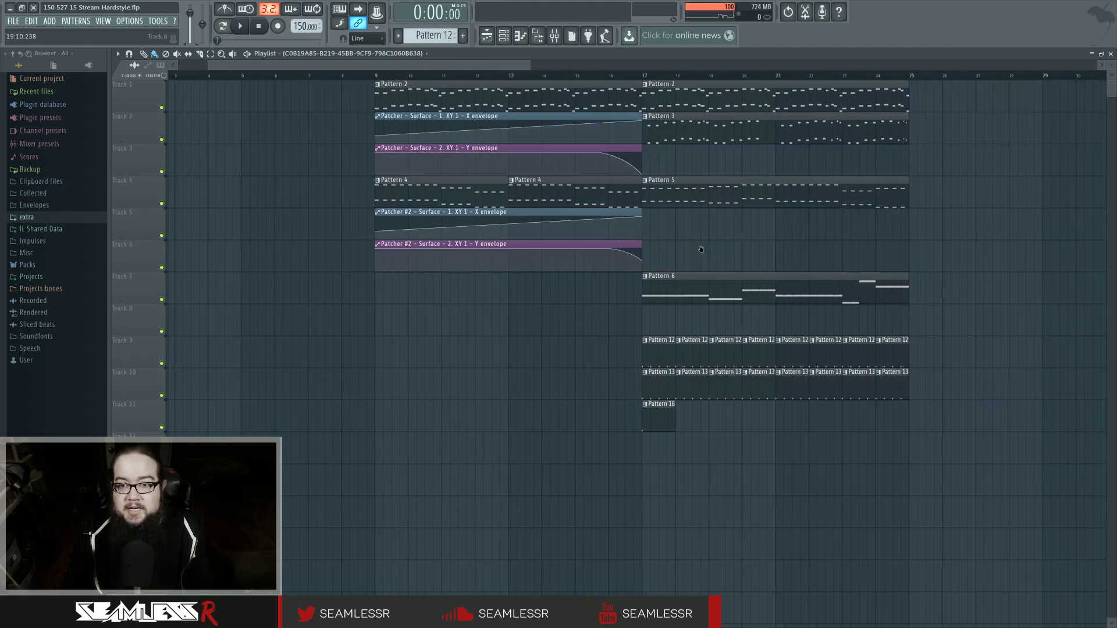
scroll(573, 260, "down", 8)
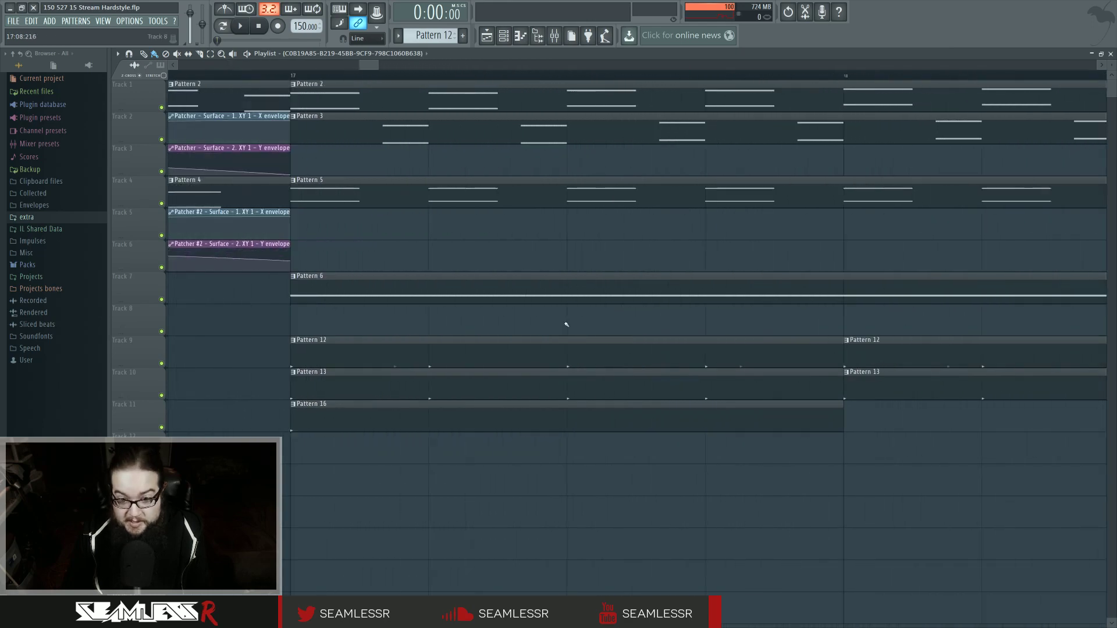
scroll(786, 262, "up", 10)
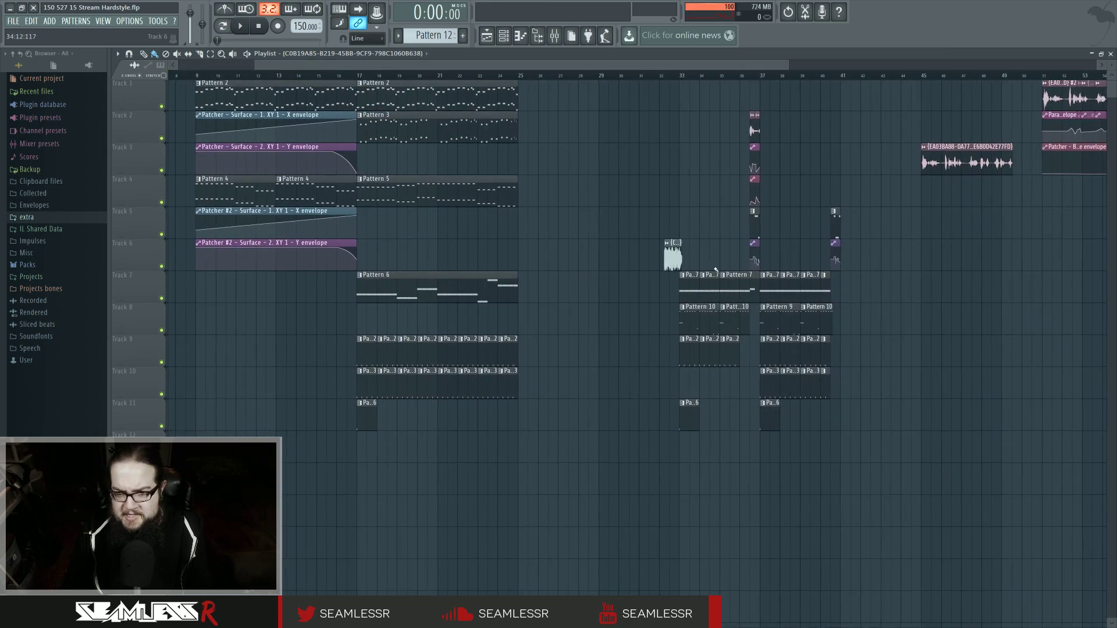
scroll(602, 273, "down", 3)
left_click_drag(602, 274, 647, 327)
scroll(647, 328, "down", 6)
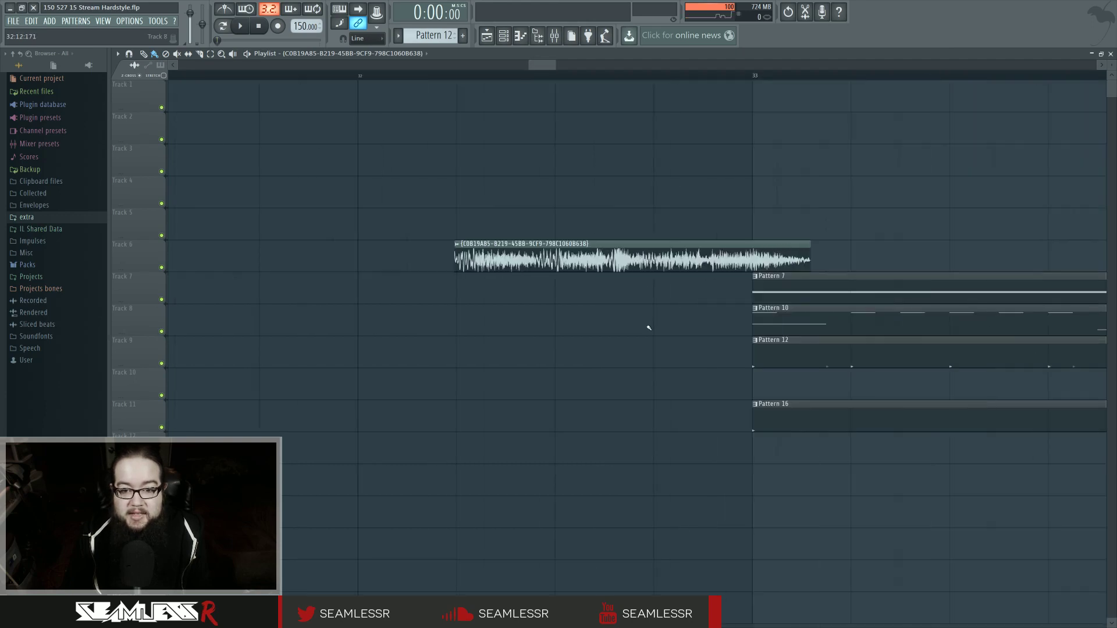
- Lower the project's timebase to 24 PPQ
left_click(129, 21)
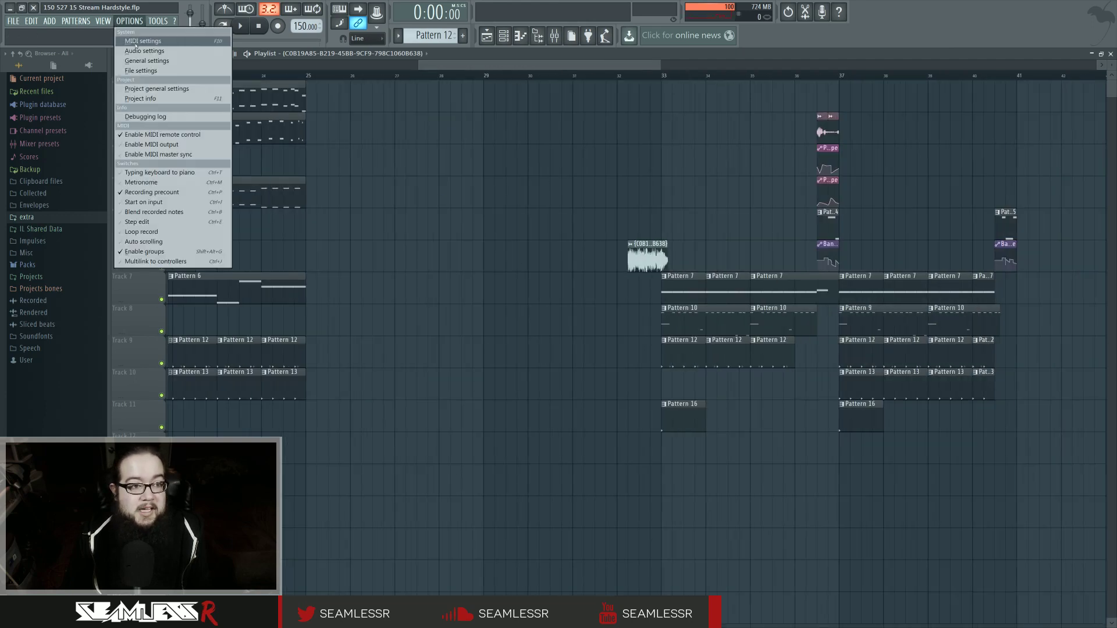
left_click(146, 66)
left_click(566, 186)
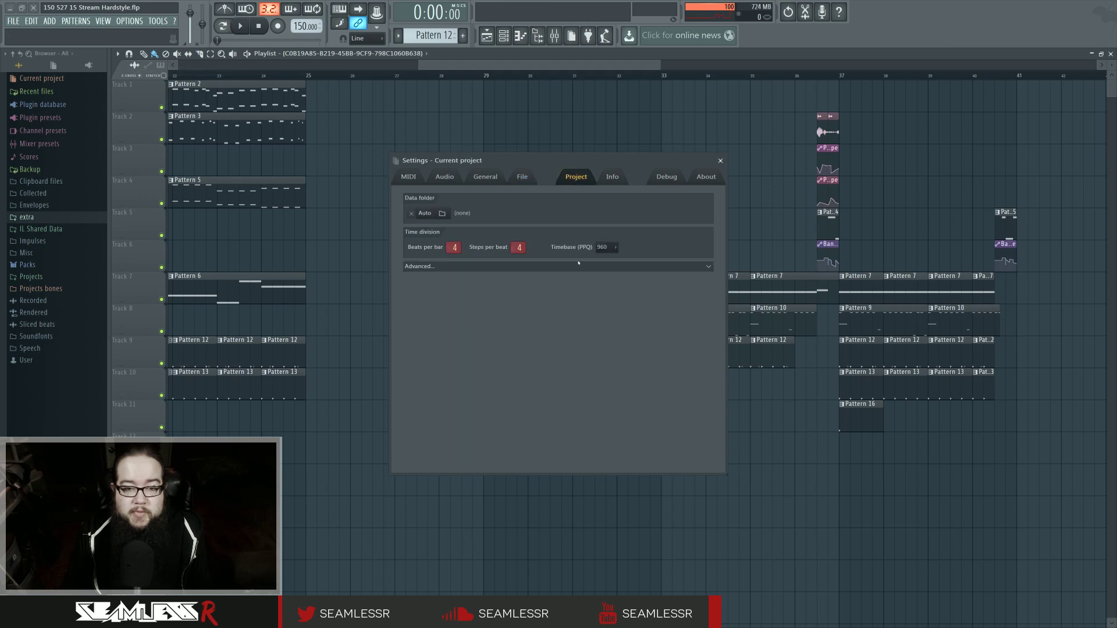
left_click(614, 248)
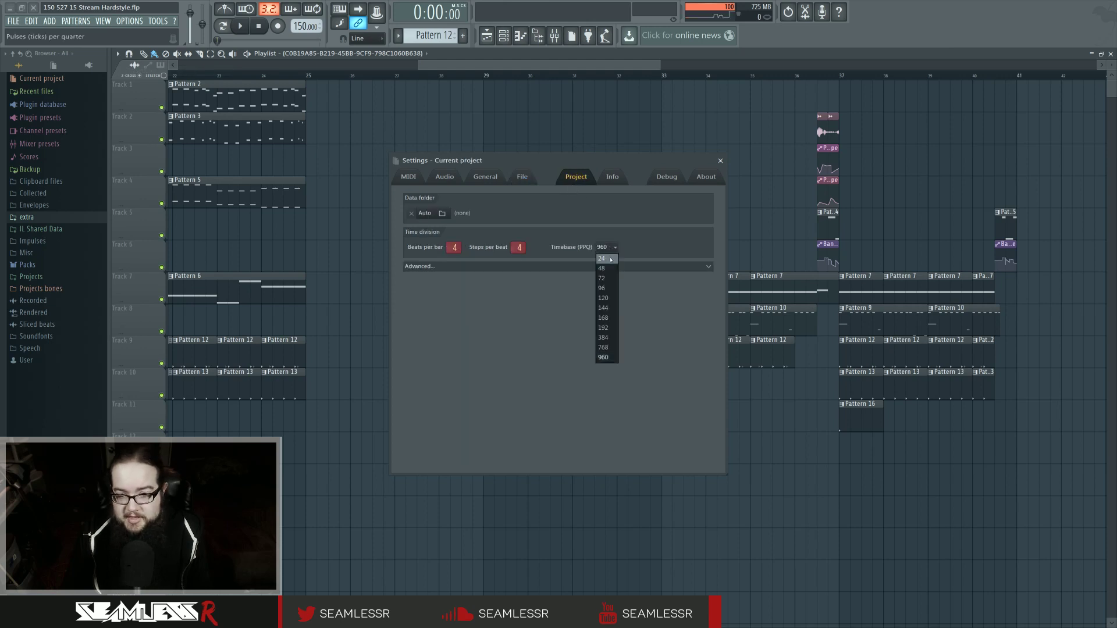
left_click(611, 258)
left_click(720, 160)
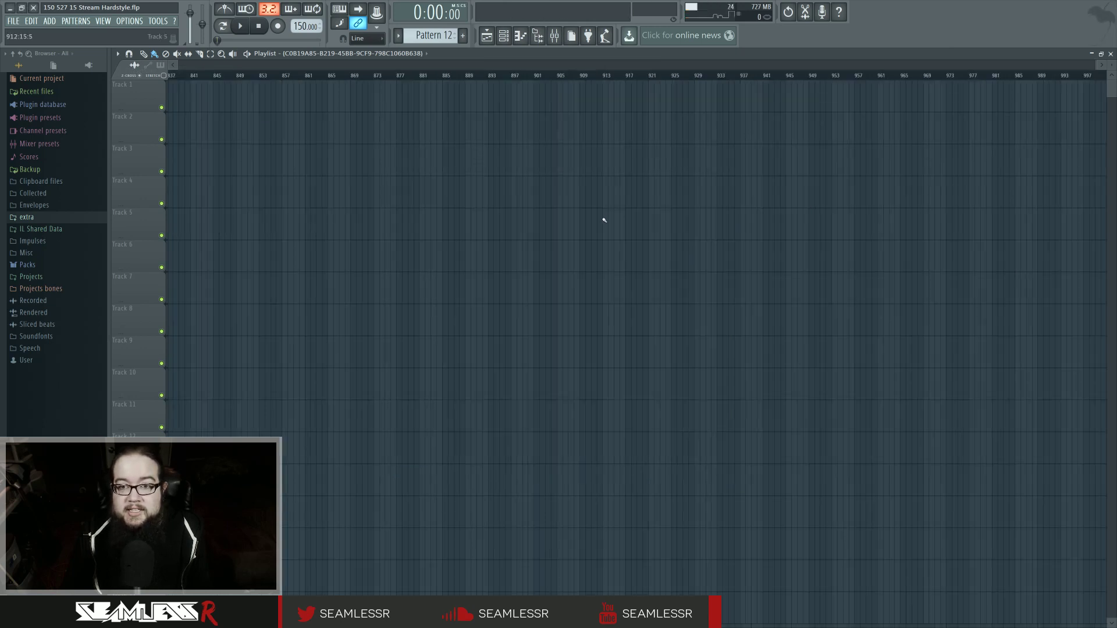
- Inspect the audio clip just before bar 33 up close and play the arrangement from within it
scroll(549, 256, "up", 10)
left_click_drag(445, 293, 569, 297)
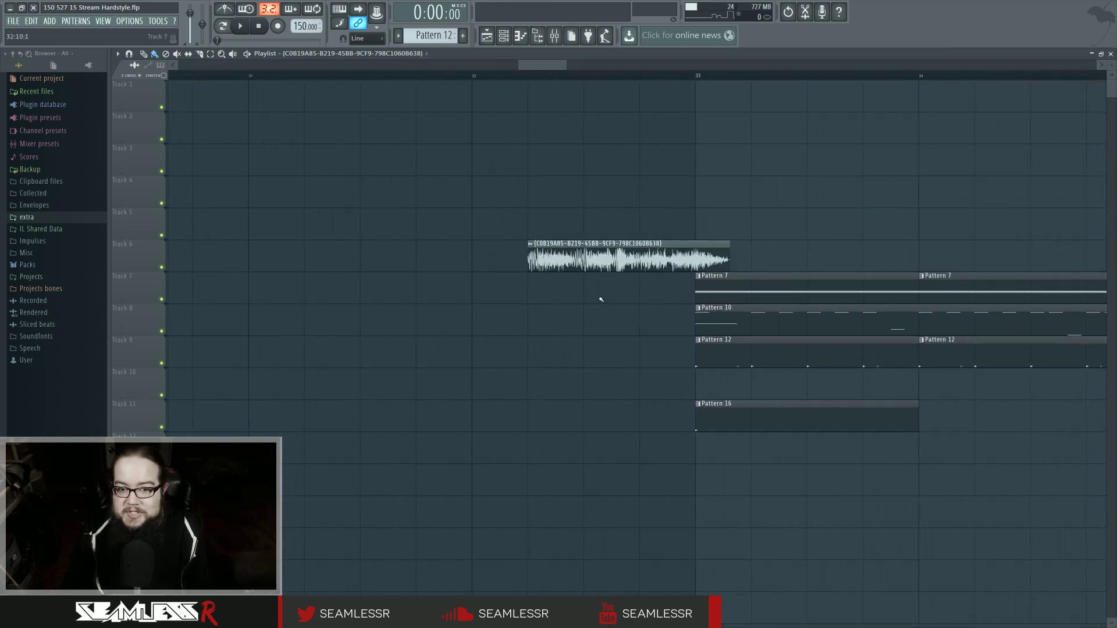
left_click_drag(602, 299, 605, 310)
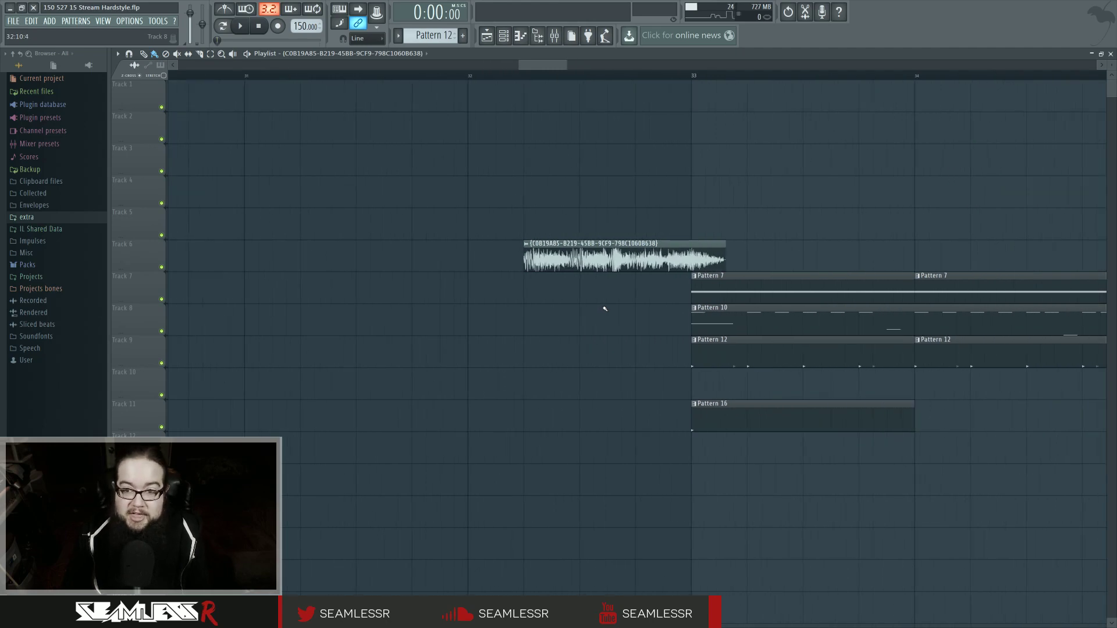
scroll(604, 309, "down", 8)
left_click(602, 80)
key("space")
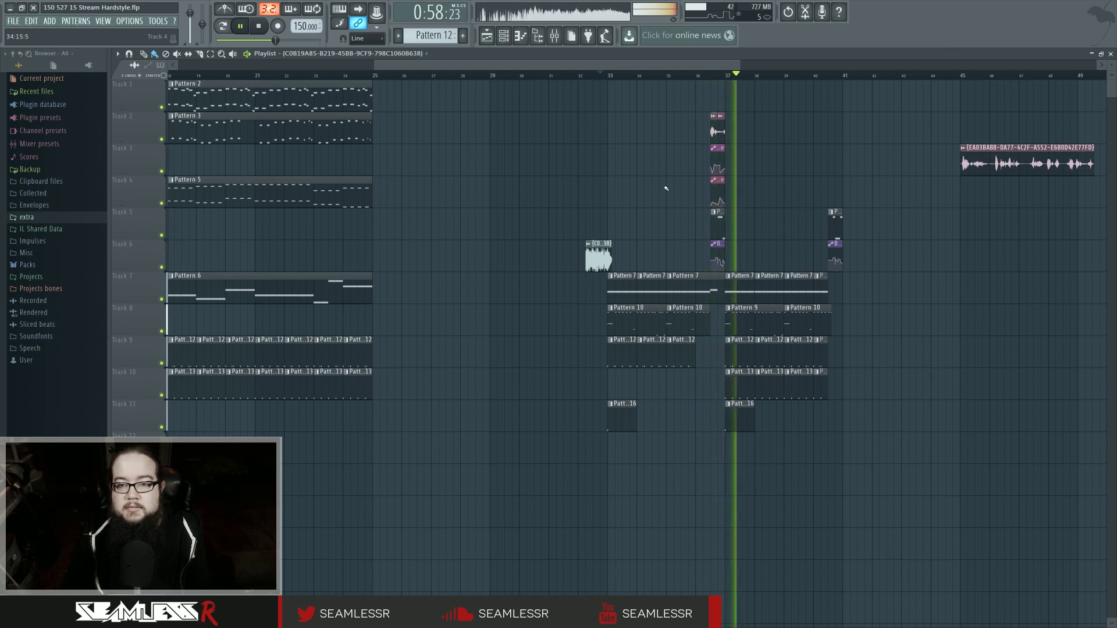
key("space")
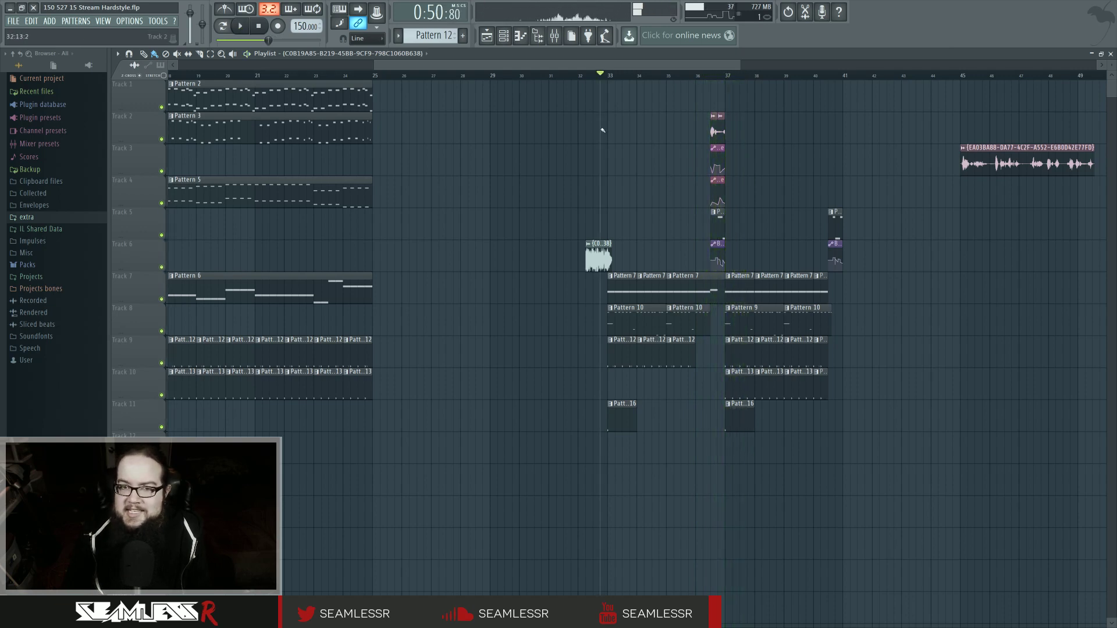
- Set the project's timebase to 96 PPQ and close the settings
left_click(129, 21)
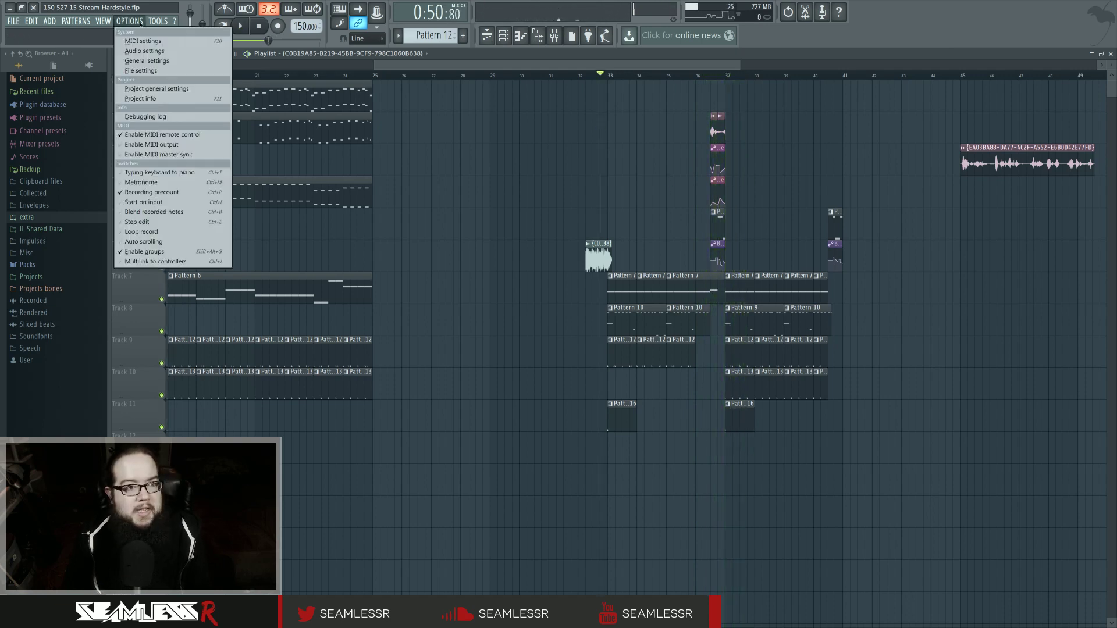
left_click(151, 70)
left_click(577, 177)
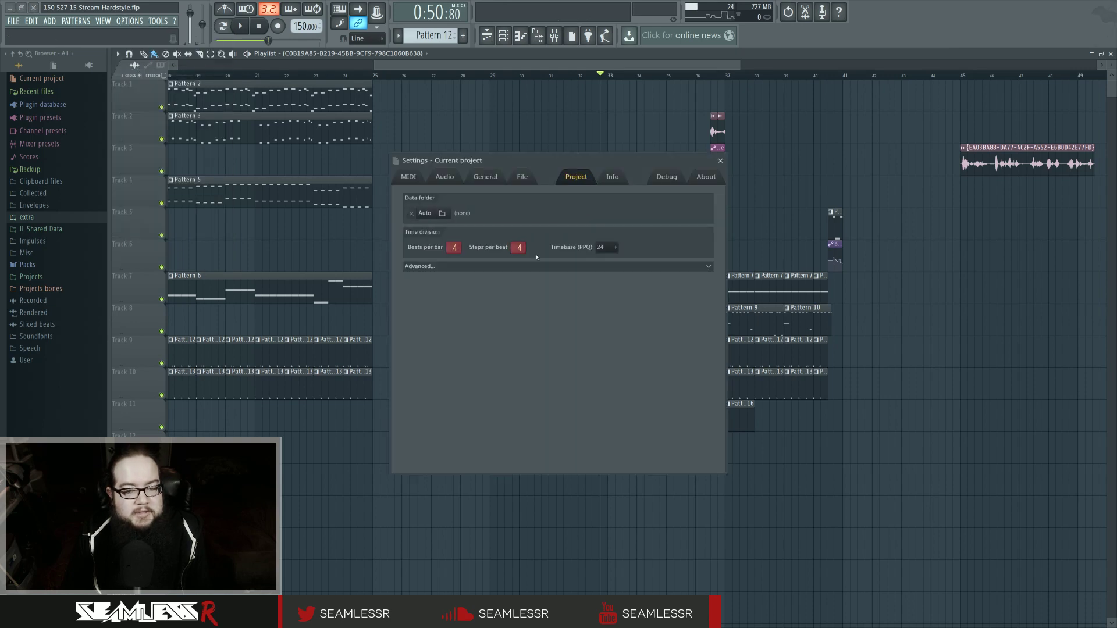
left_click(605, 248)
left_click(605, 288)
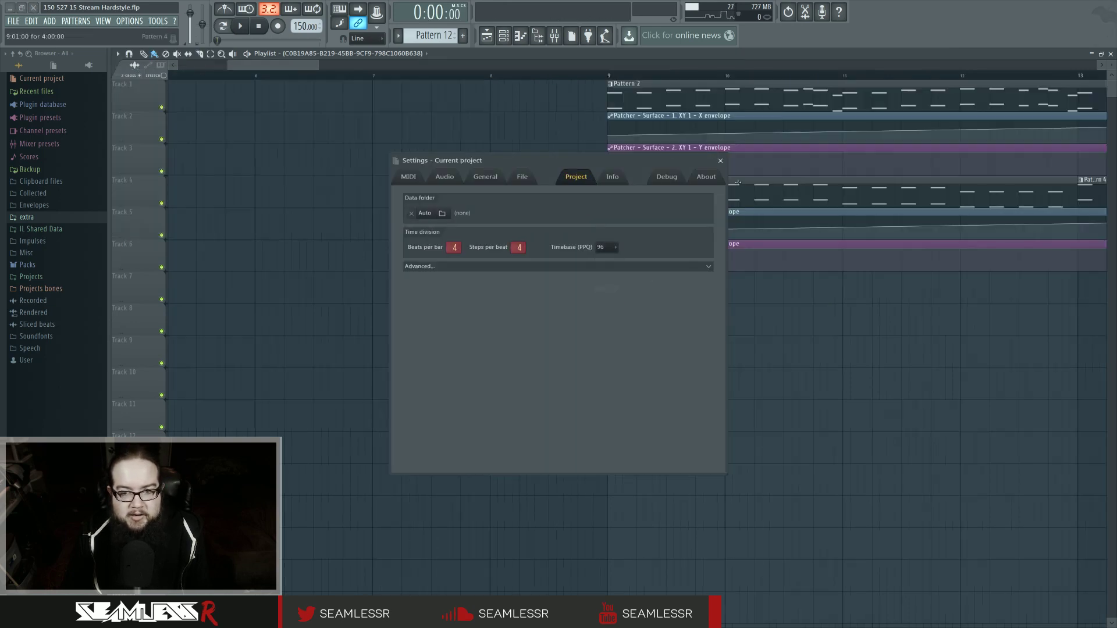
left_click(720, 160)
scroll(511, 265, "down", 5)
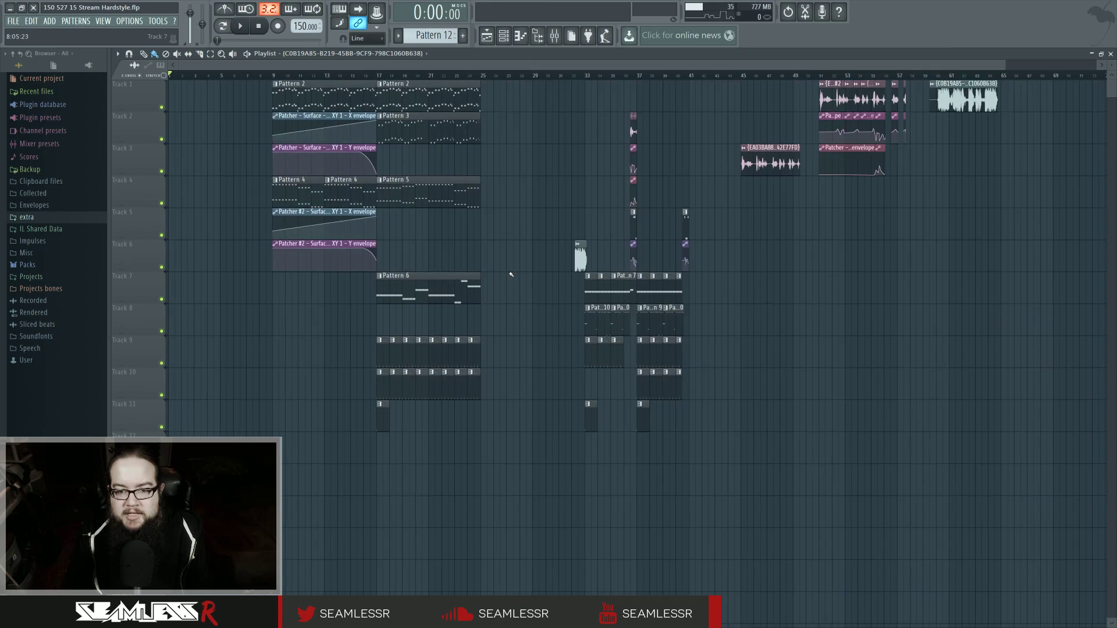
scroll(511, 275, "up", 2)
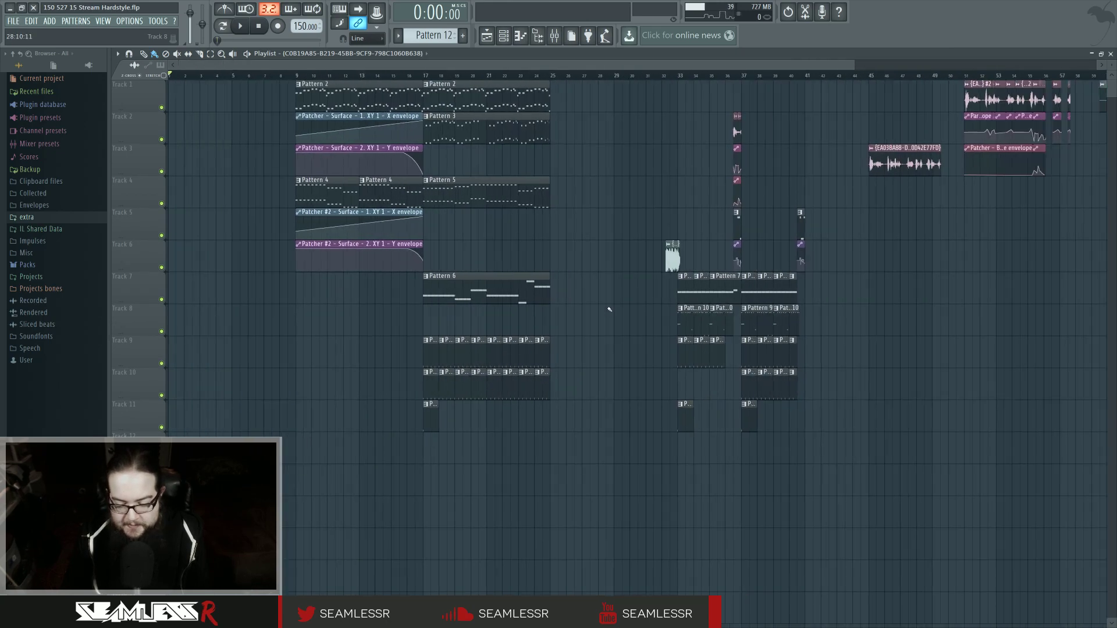
scroll(609, 309, "down", 1)
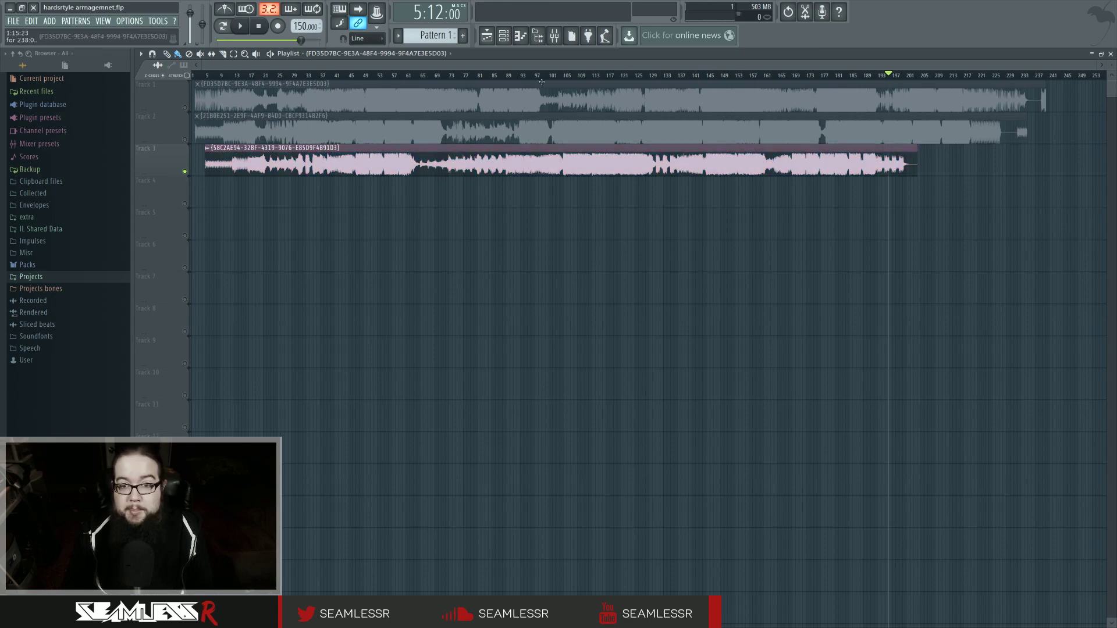
- Check the mixer of the hardstyle arrangement project and look over the three full-length audio clips in the playlist
left_click(562, 36)
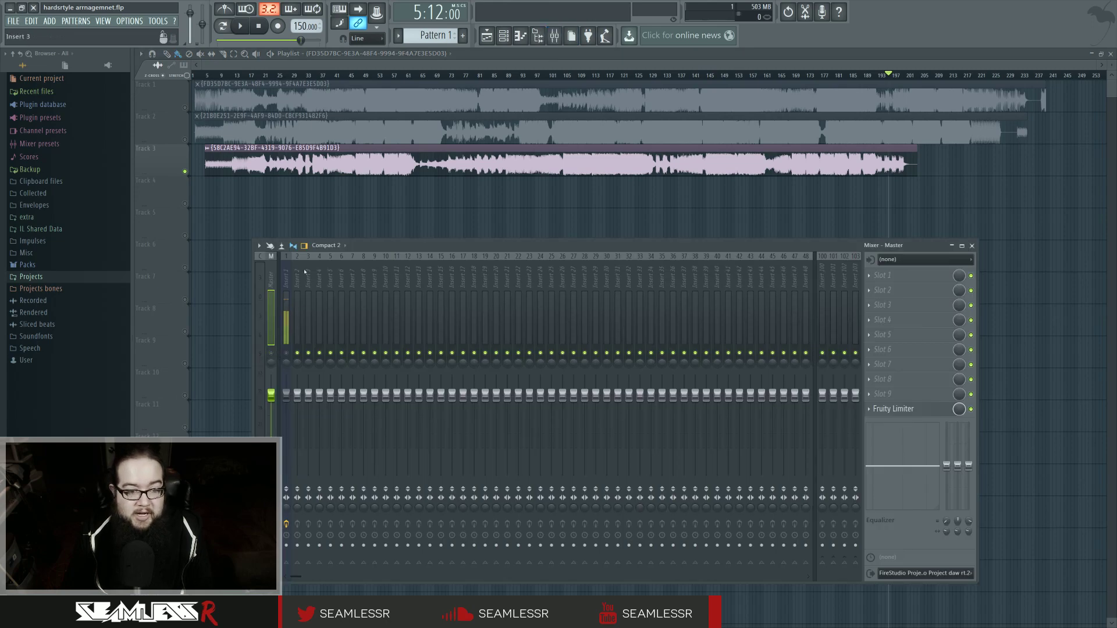
key("F9")
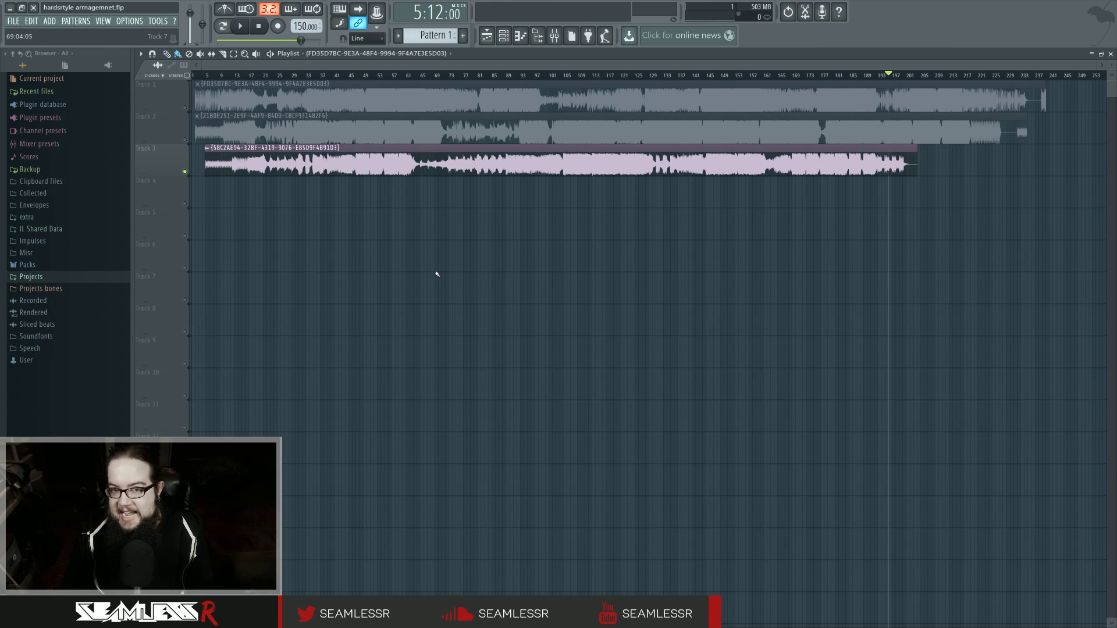
scroll(498, 222, "up", 2)
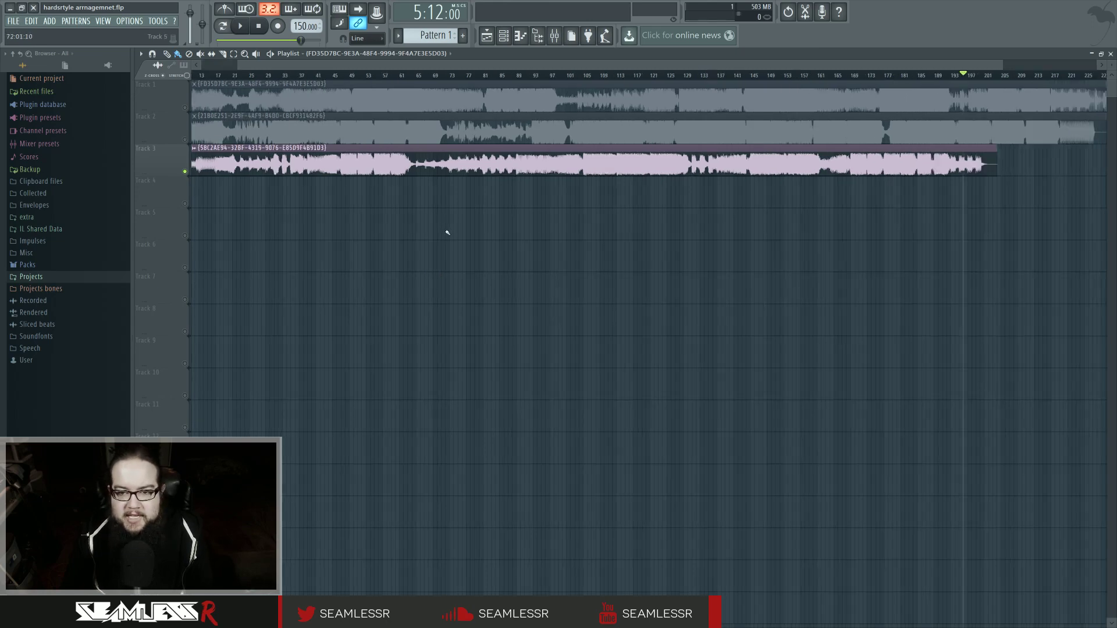
scroll(581, 241, "up", 1)
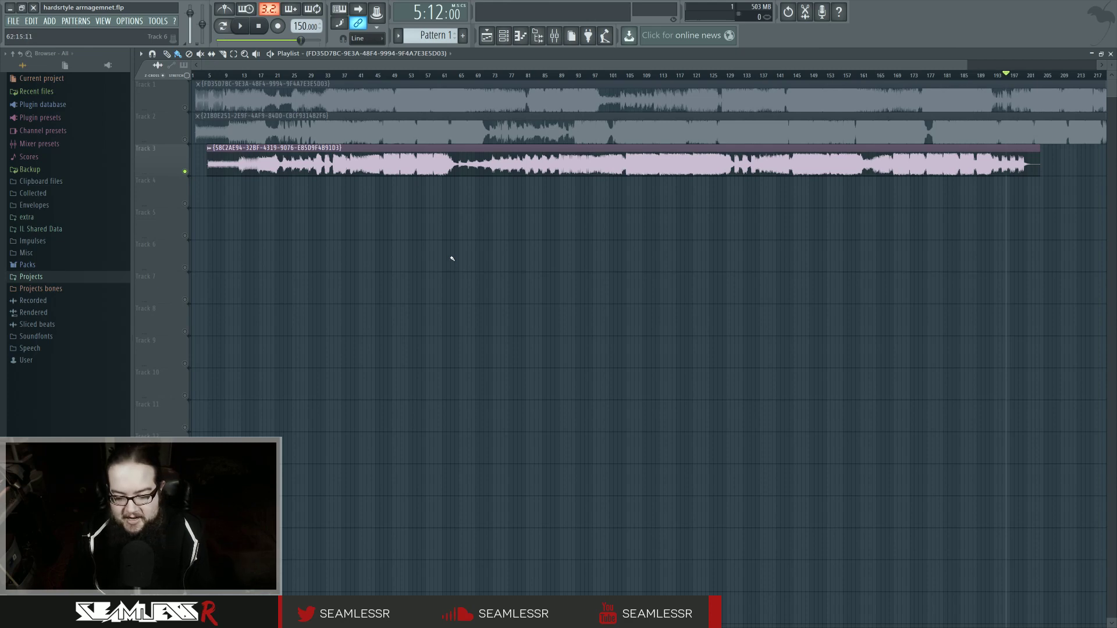
scroll(464, 258, "down", 1)
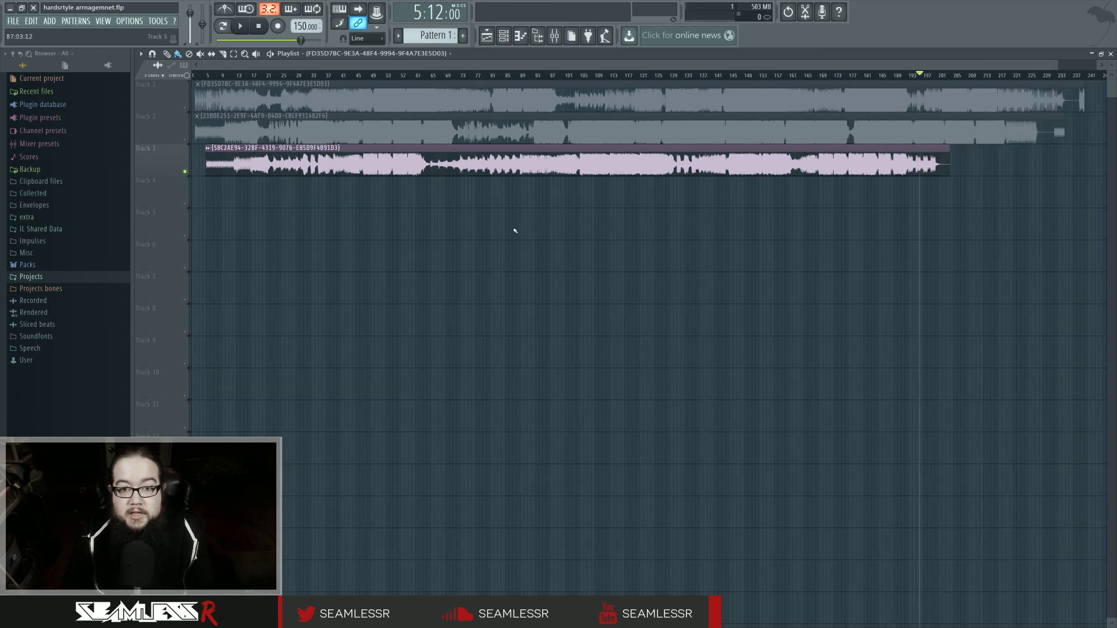
left_click(516, 101)
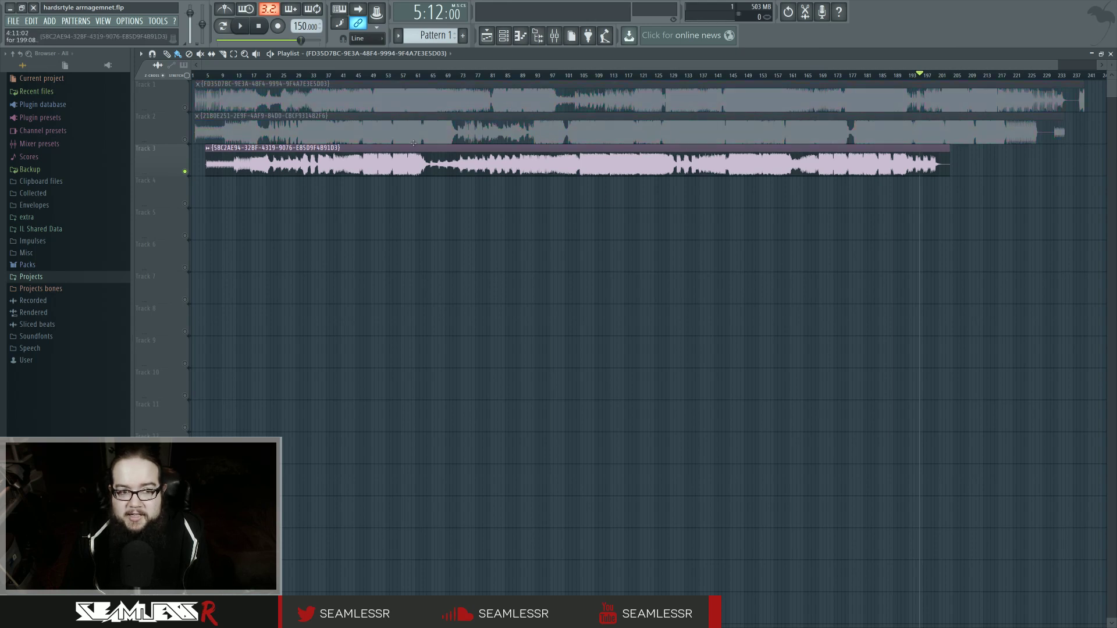
- Examine the waveforms of the three full-length audio clips up close and as a whole
scroll(837, 124, "up", 3)
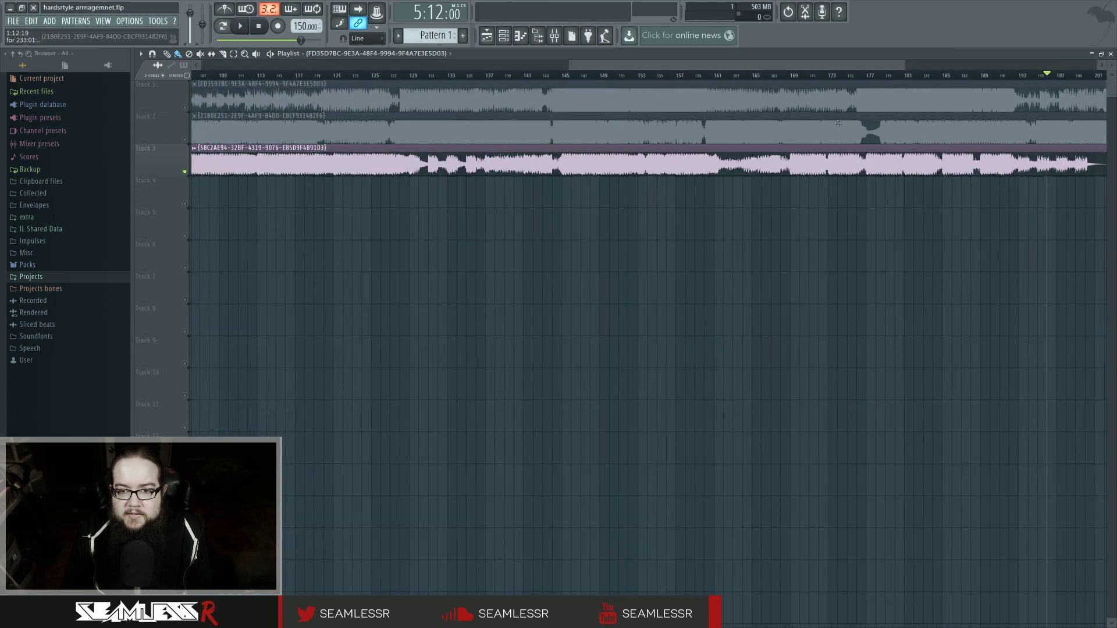
scroll(837, 123, "up", 5)
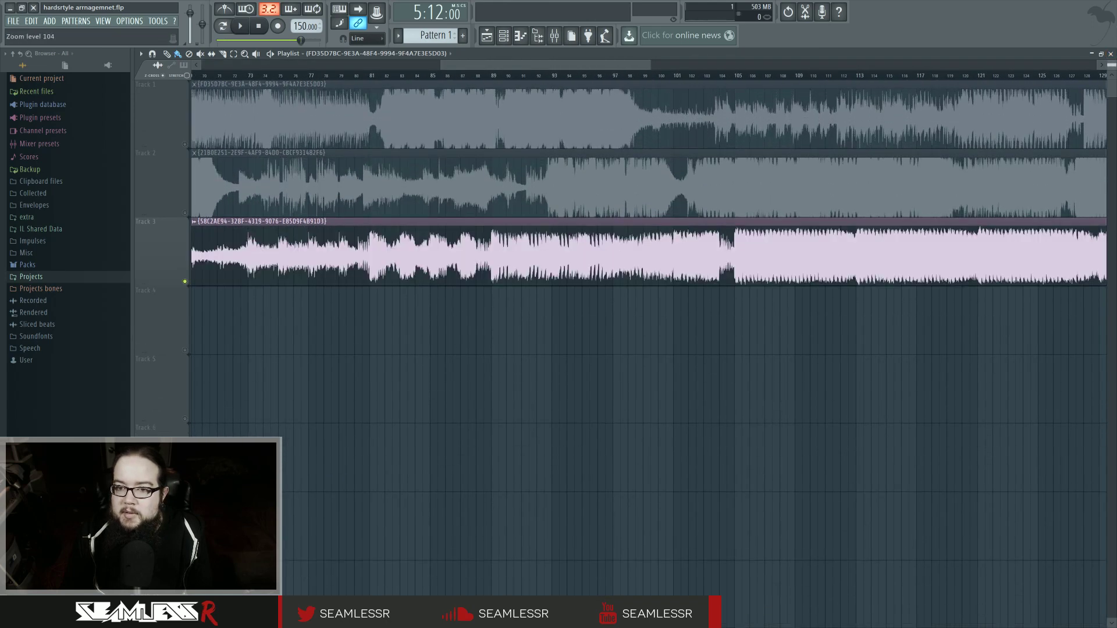
scroll(219, 107, "down", 6)
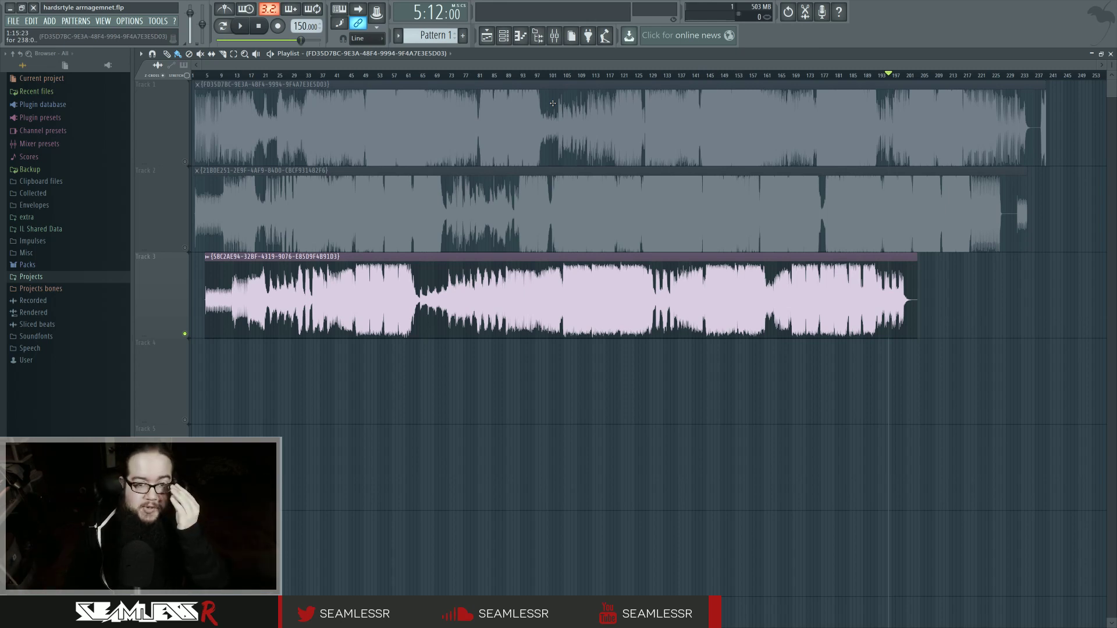
left_click(238, 111)
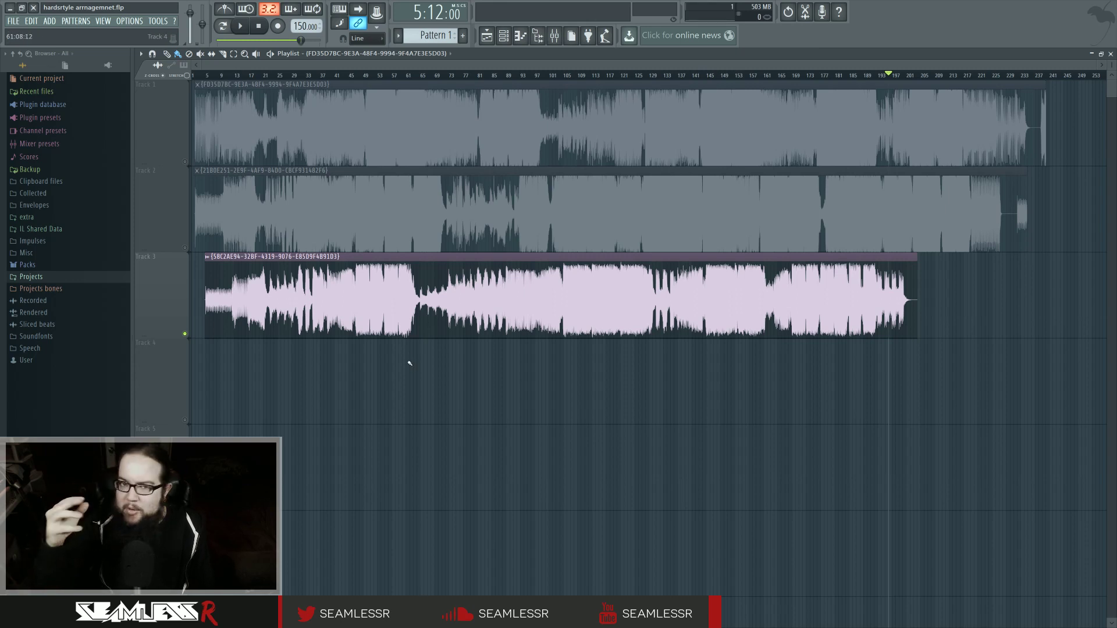
- Follow the third track's waveform from its intro to its end and place the playhead there at 5:20 to check the song's length
scroll(410, 364, "up", 5)
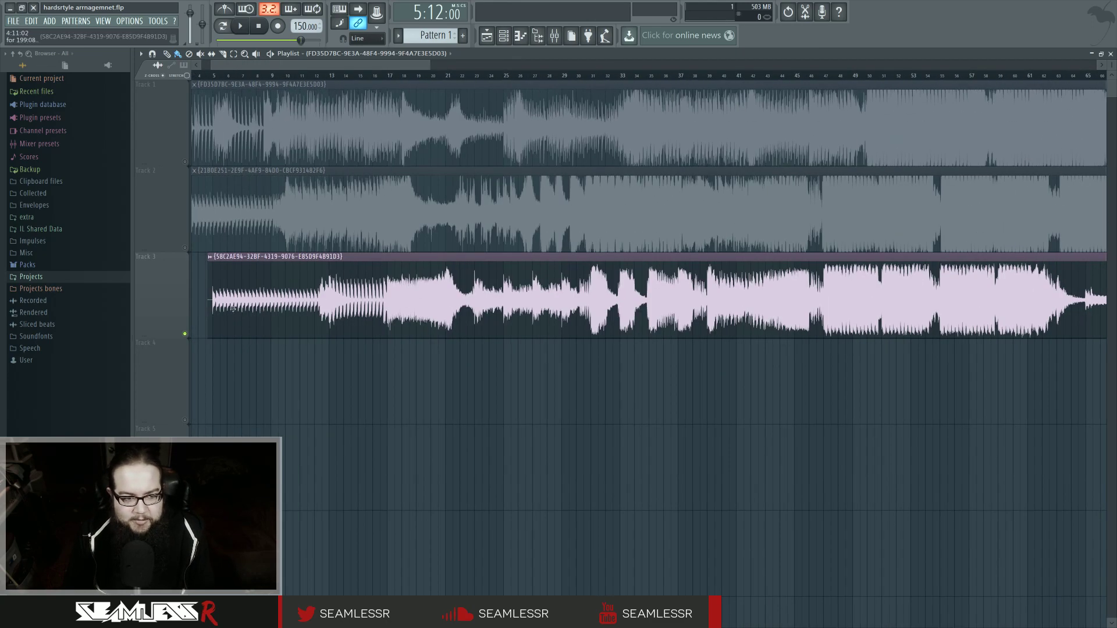
scroll(216, 304, "down", 2)
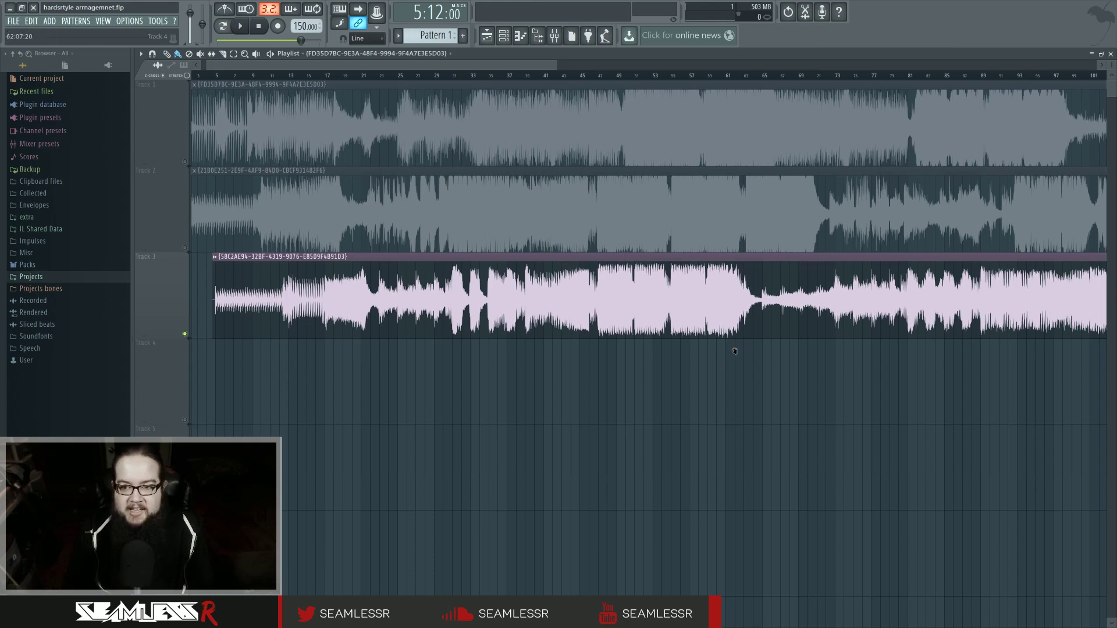
scroll(548, 324, "right", 3)
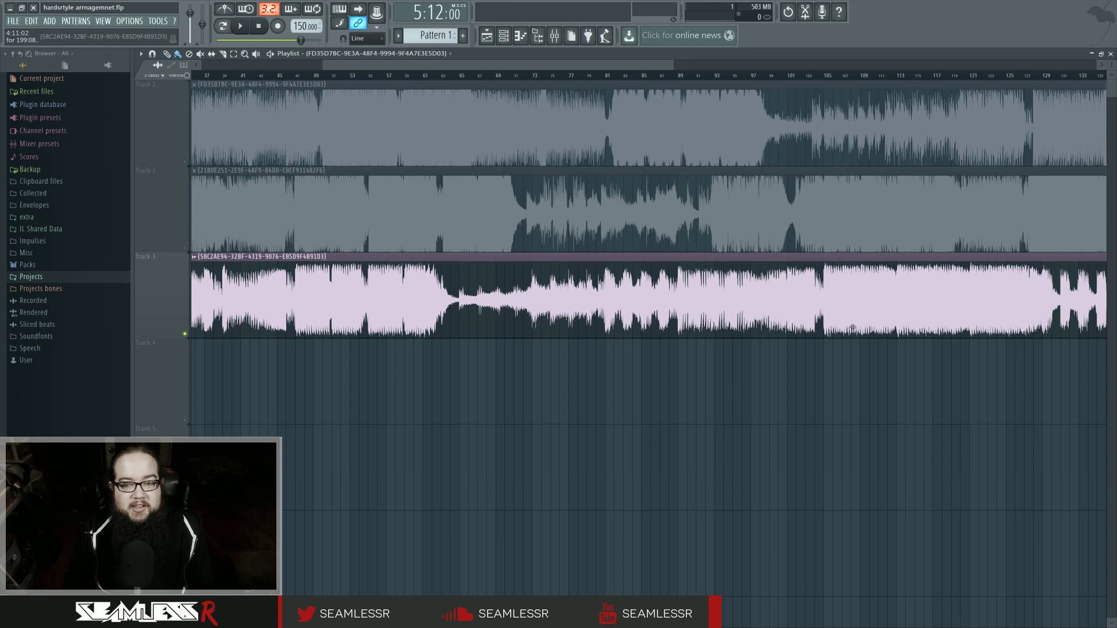
scroll(853, 326, "down", 2)
scroll(845, 342, "down", 1)
left_click_drag(1045, 76, 1072, 75)
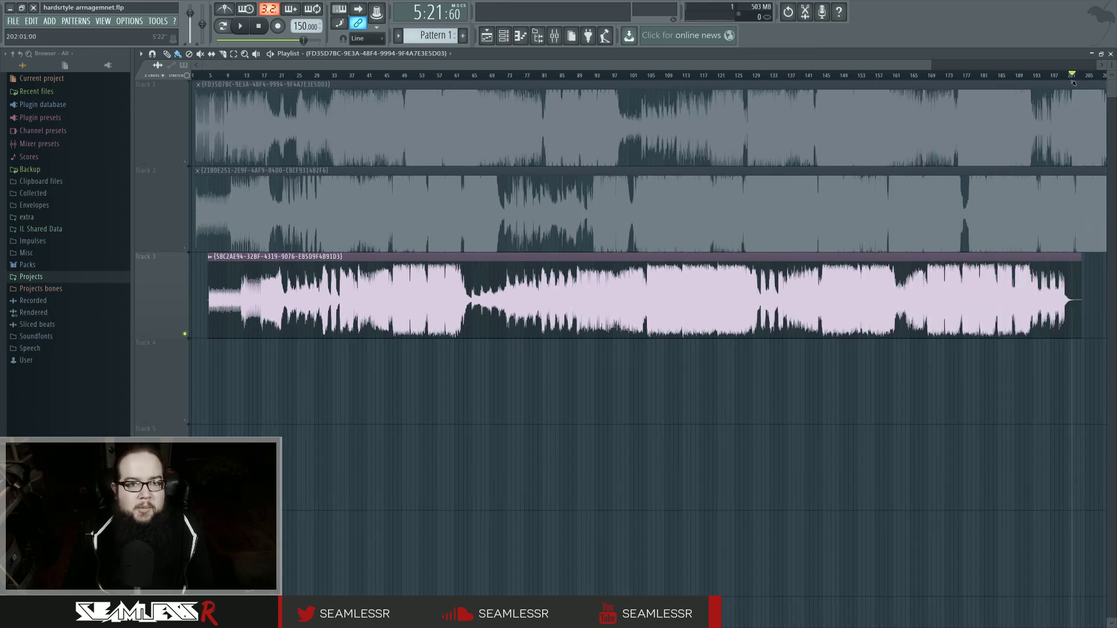
left_click_drag(1073, 83, 1067, 80)
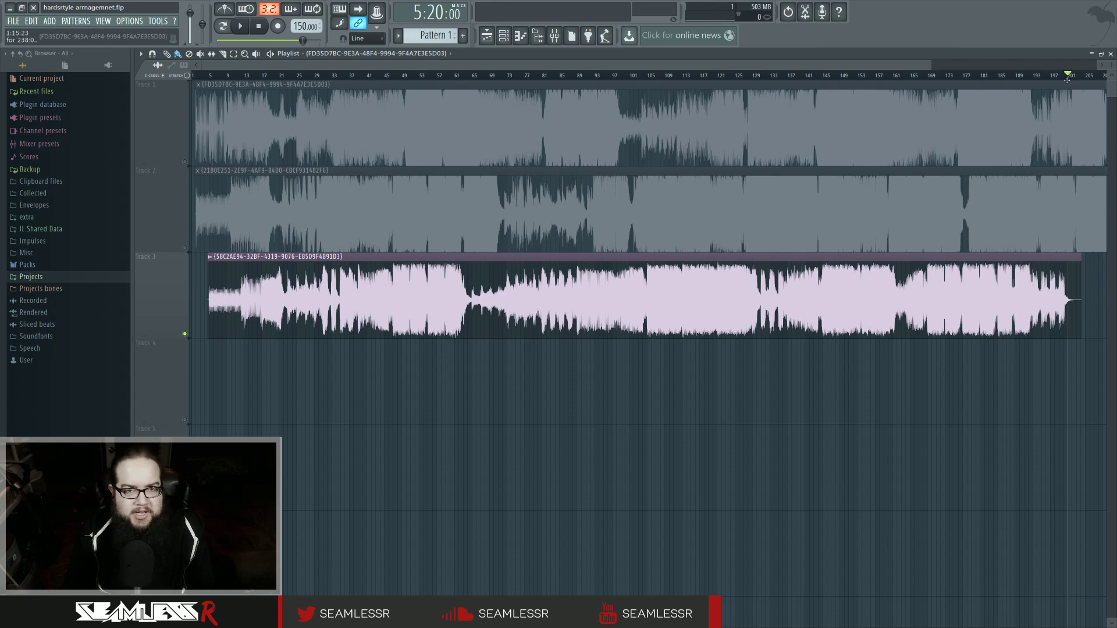
- Slice the third track's audio clip at bar 21 and move the intro section down onto Track 4
scroll(382, 317, "up", 4)
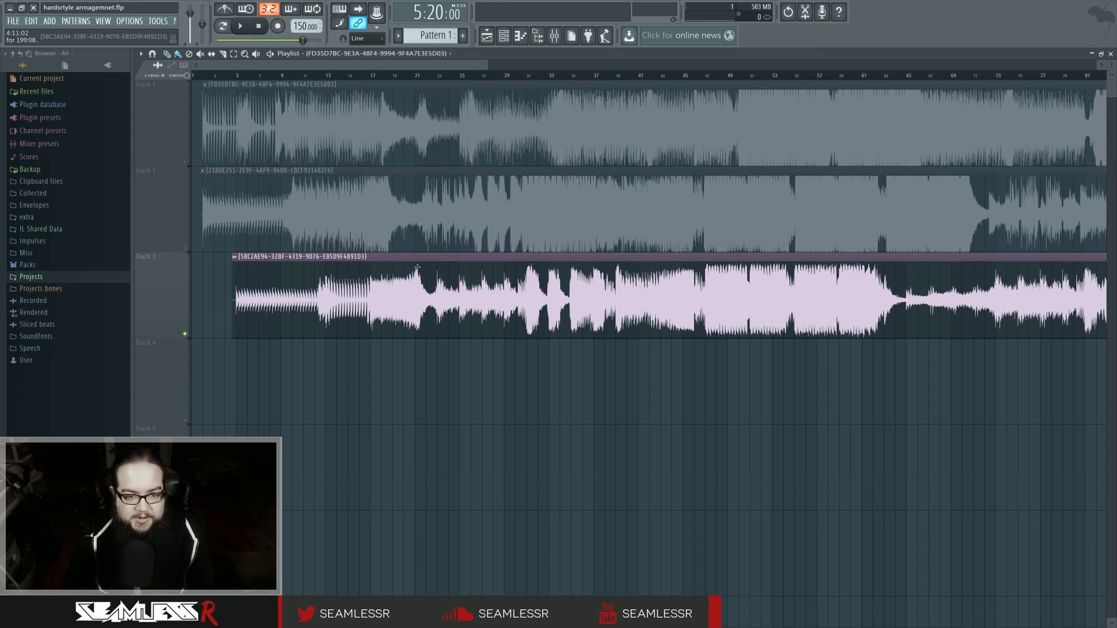
scroll(417, 267, "up", 6)
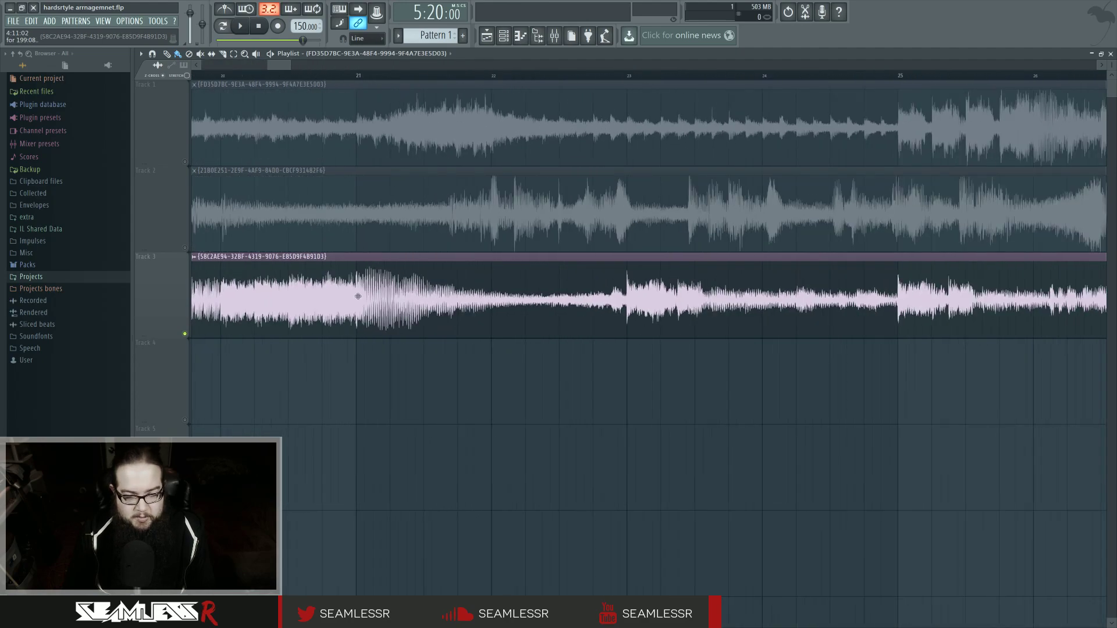
scroll(358, 296, "down", 6)
left_click(222, 55)
left_click_drag(417, 250, 416, 323)
left_click(170, 58)
left_click_drag(302, 285, 303, 377)
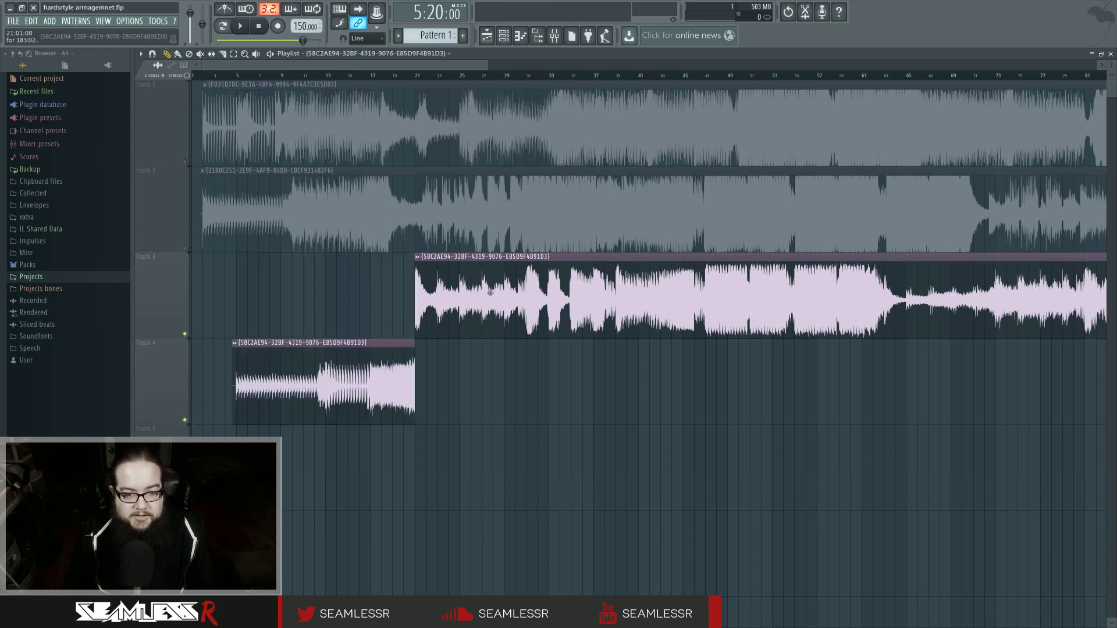
- Slice the Track 3 audio clip at bars 105, 121 and 89 to mark off the build-up and the climax
left_click(223, 55)
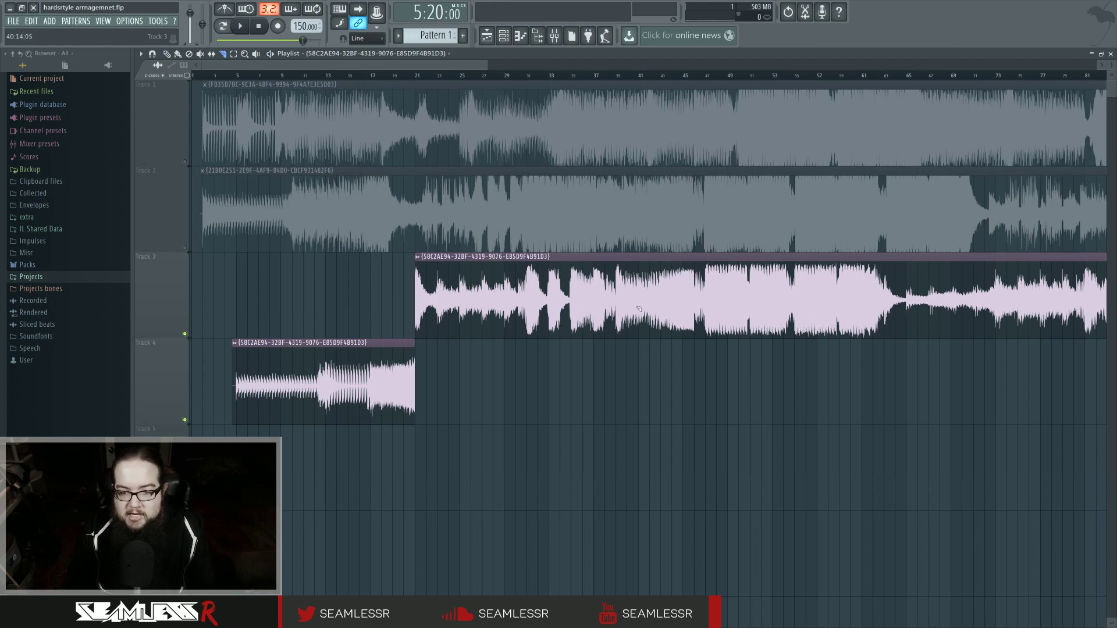
scroll(613, 308, "right", 3)
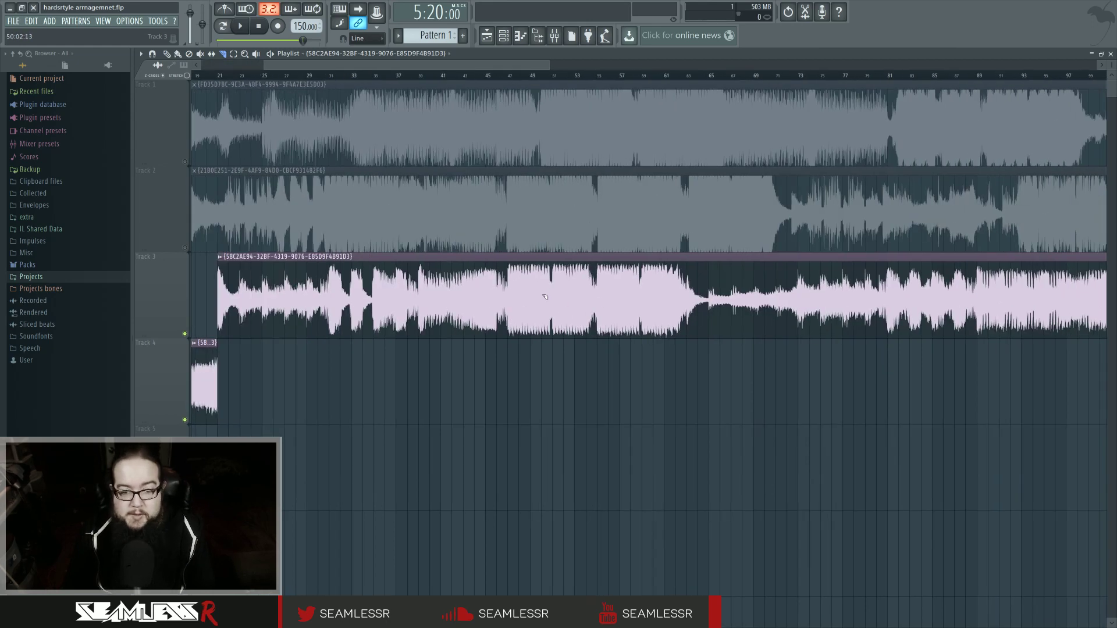
scroll(652, 329, "right", 3)
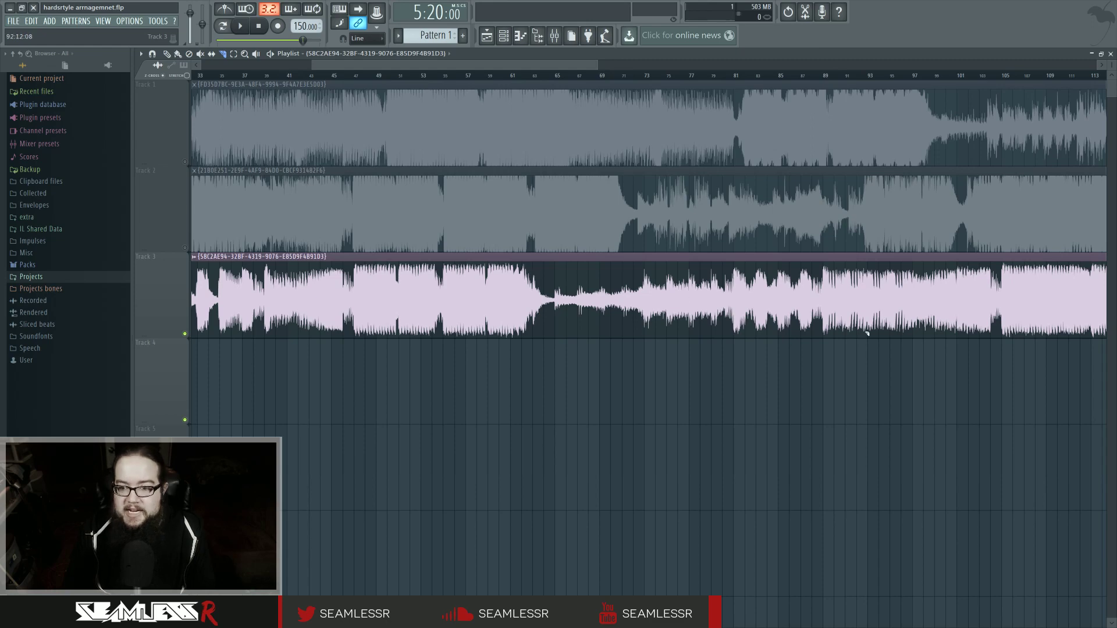
scroll(586, 341, "down", 2)
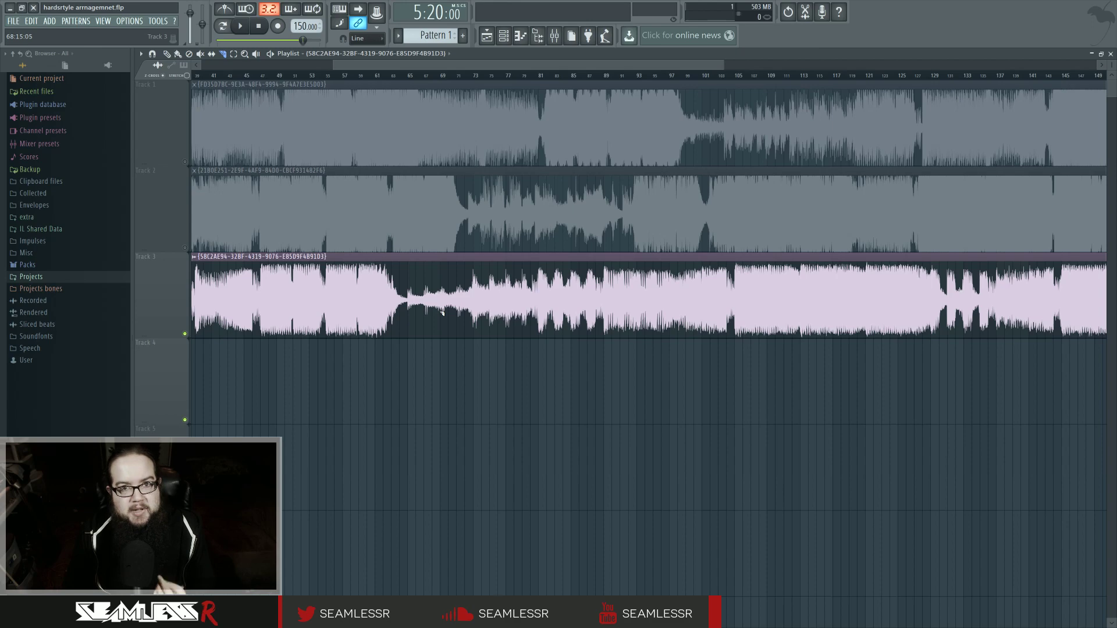
scroll(349, 302, "left", 4)
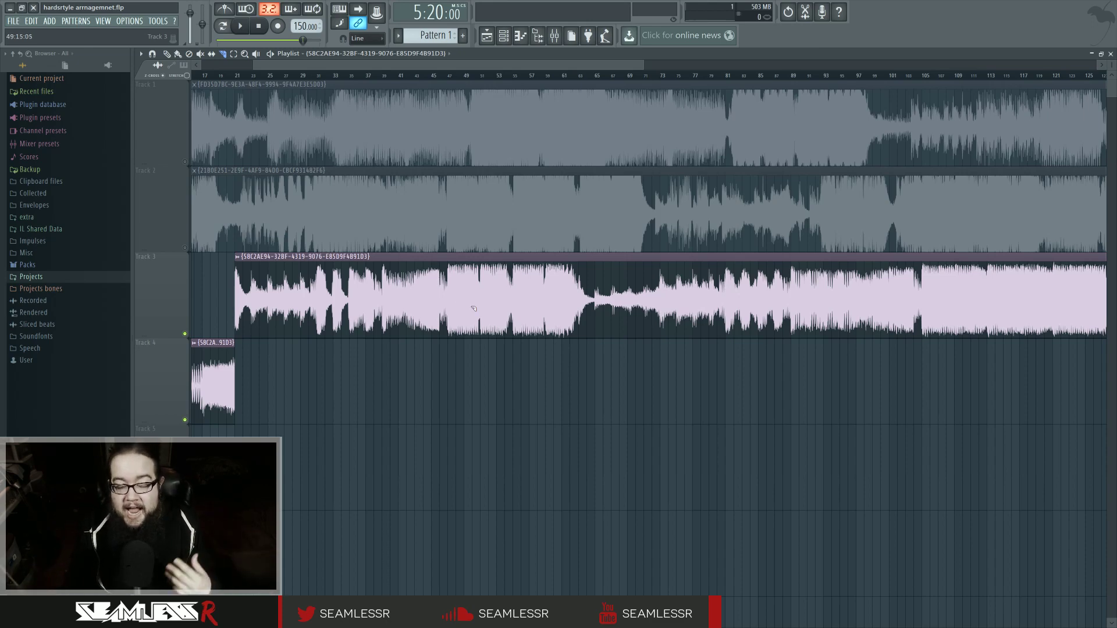
scroll(670, 344, "right", 4)
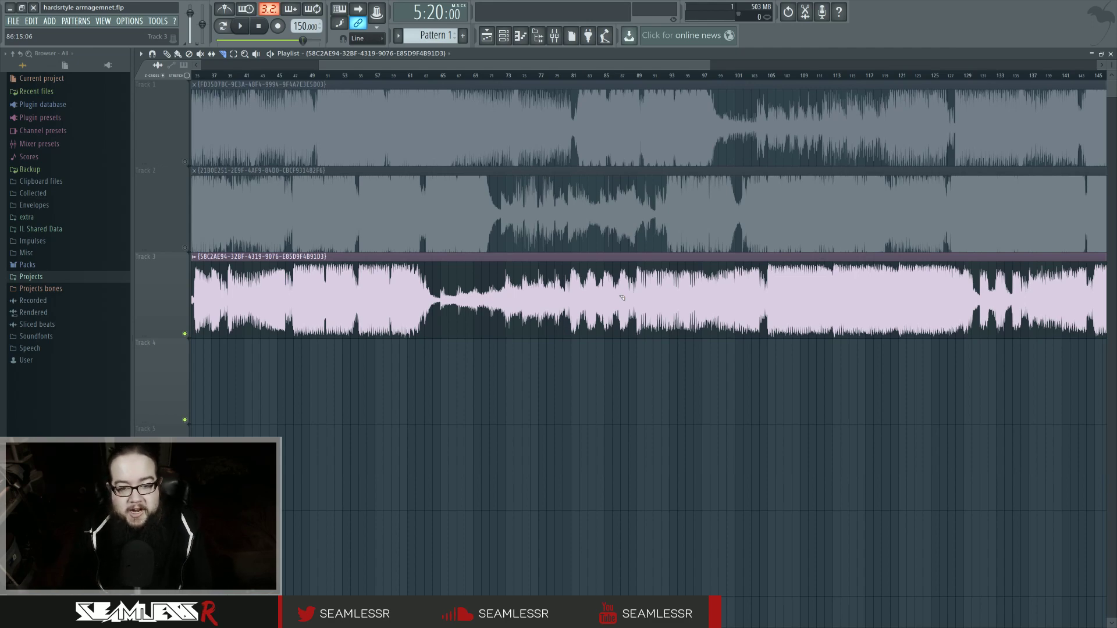
scroll(622, 298, "right", 4)
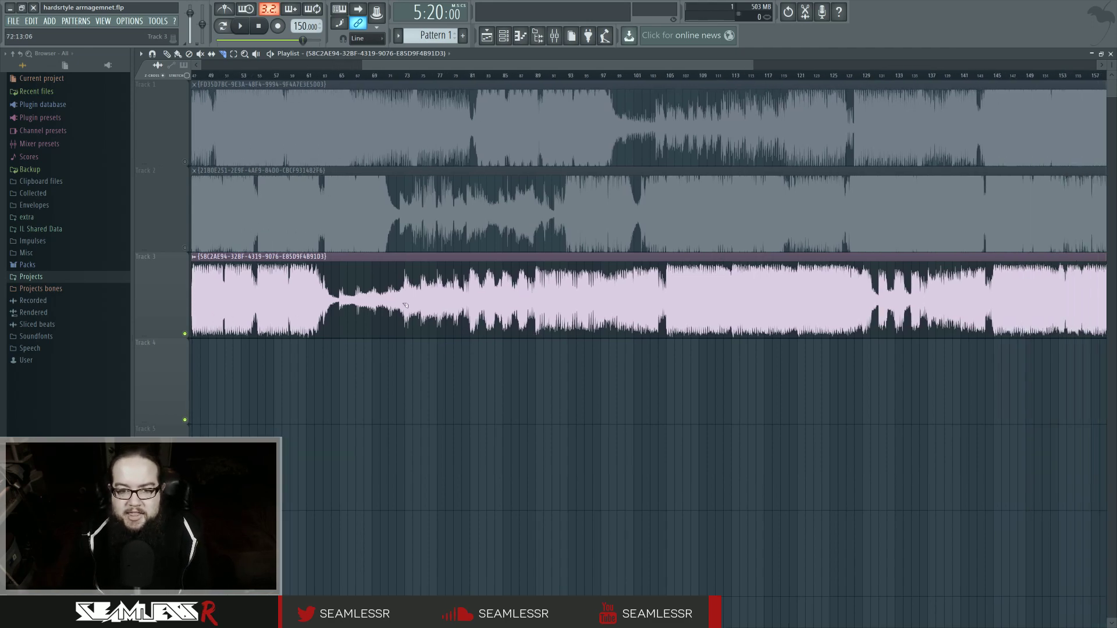
scroll(604, 299, "right", 5)
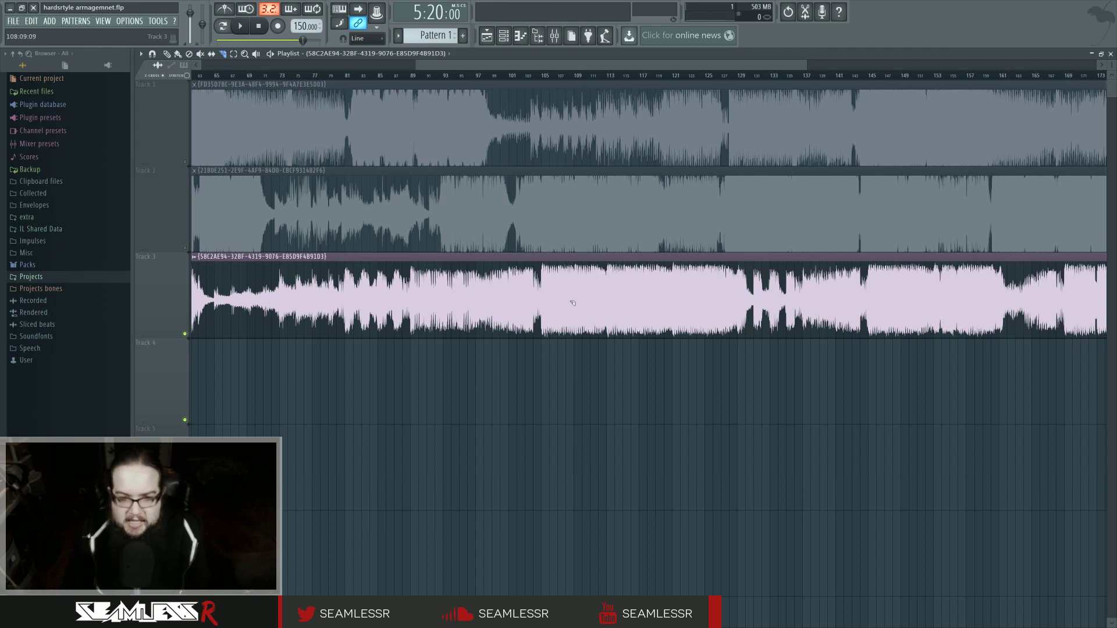
left_click_drag(543, 272, 543, 334)
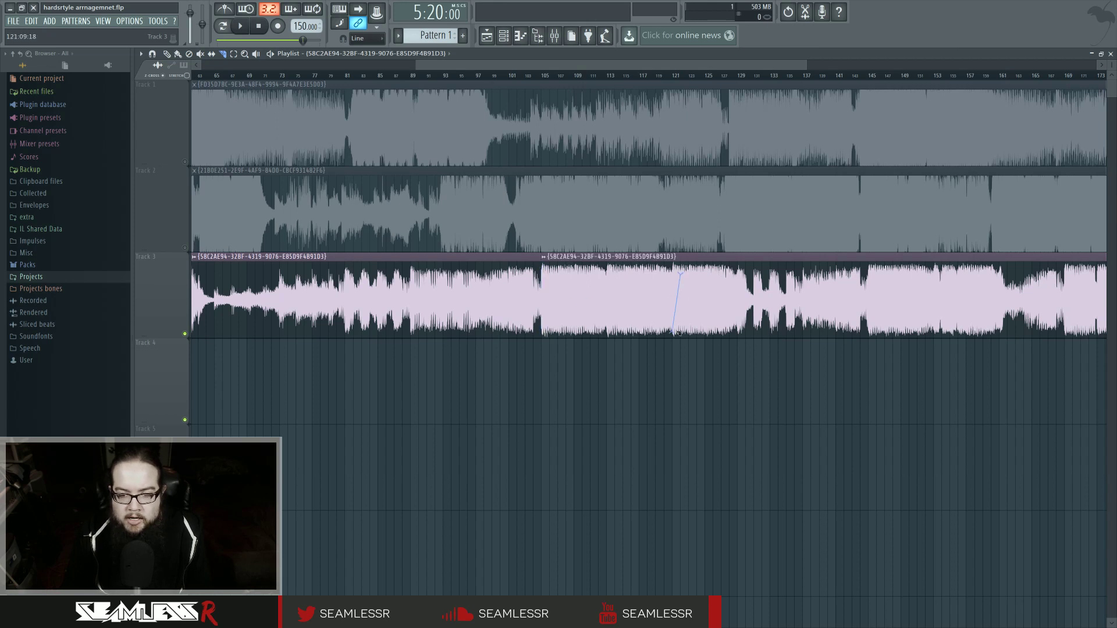
left_click_drag(673, 265, 675, 343)
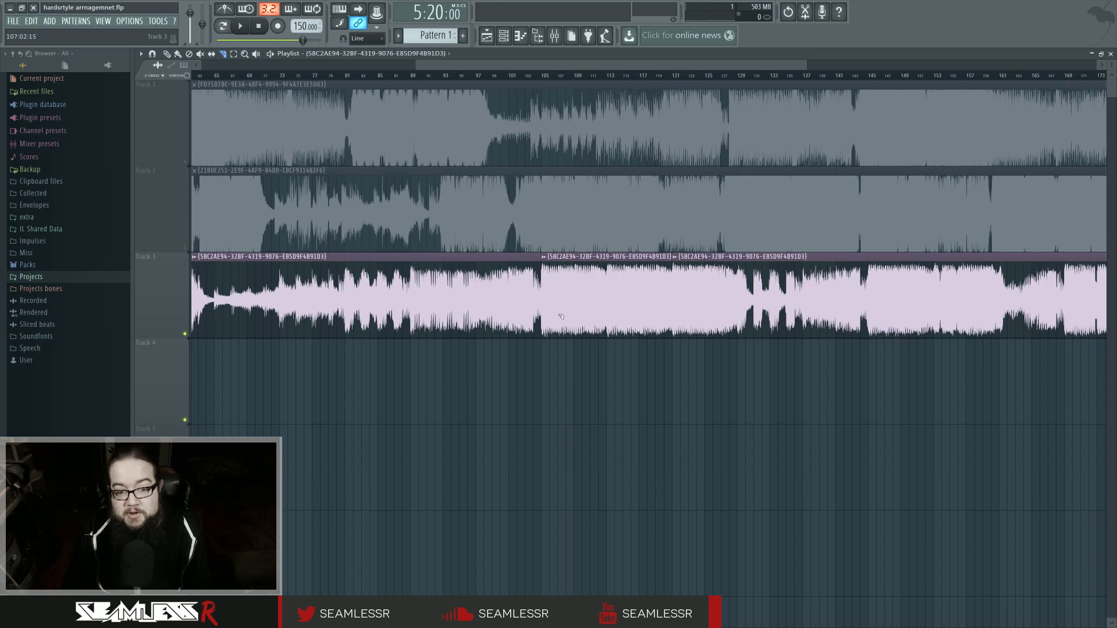
left_click_drag(413, 267, 415, 340)
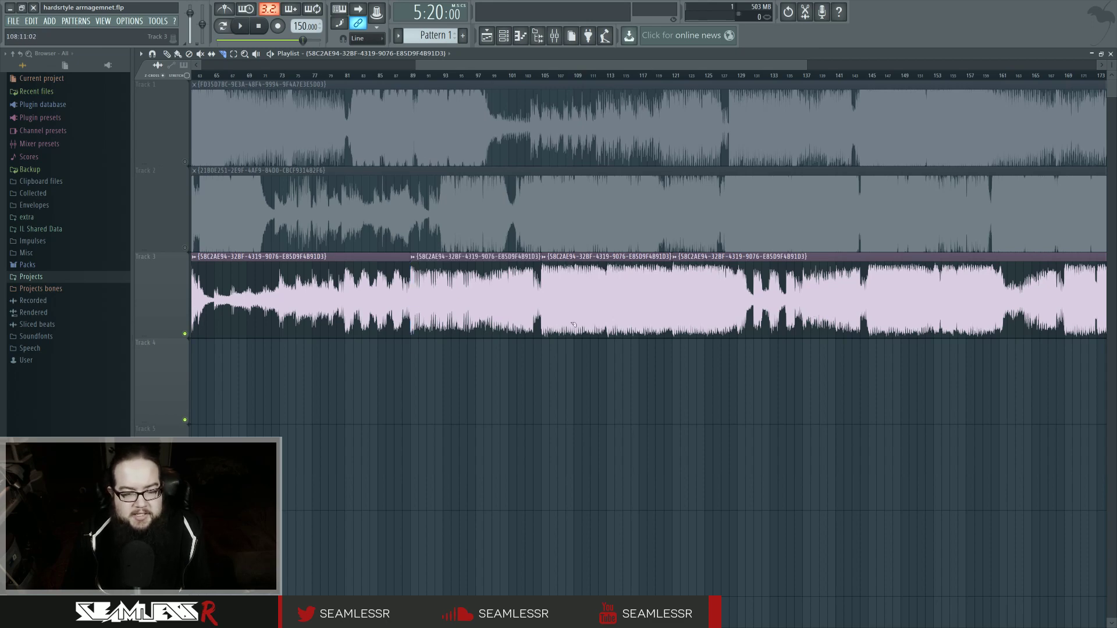
- Slice the rest of the Track 3 audio clip at bars 129, 145, 161 and 153
scroll(355, 310, "left", 2)
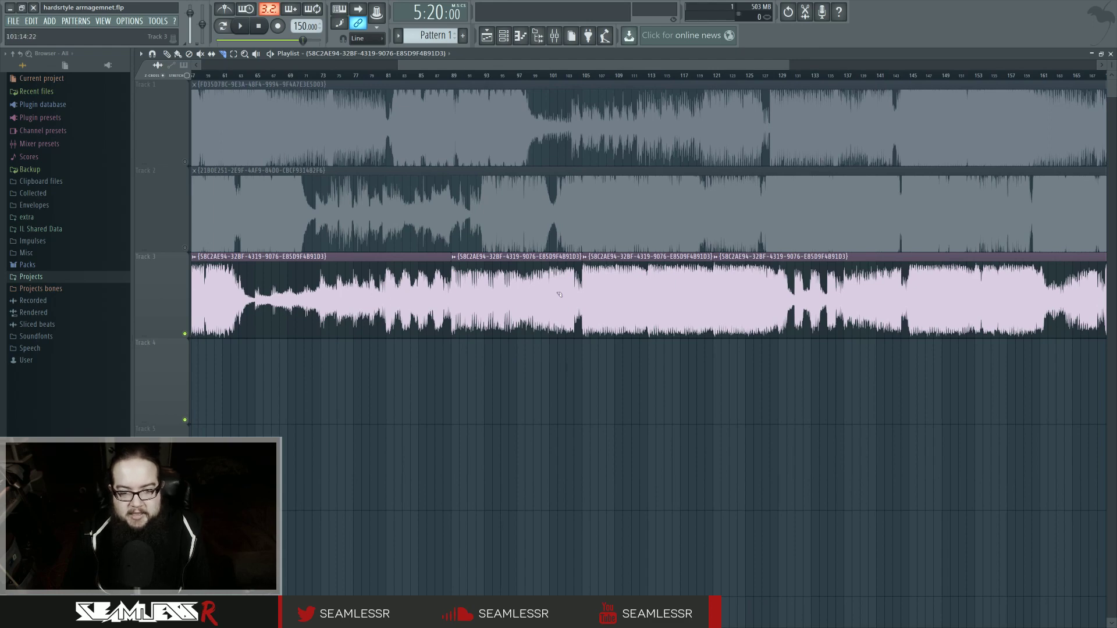
scroll(443, 266, "right", 6)
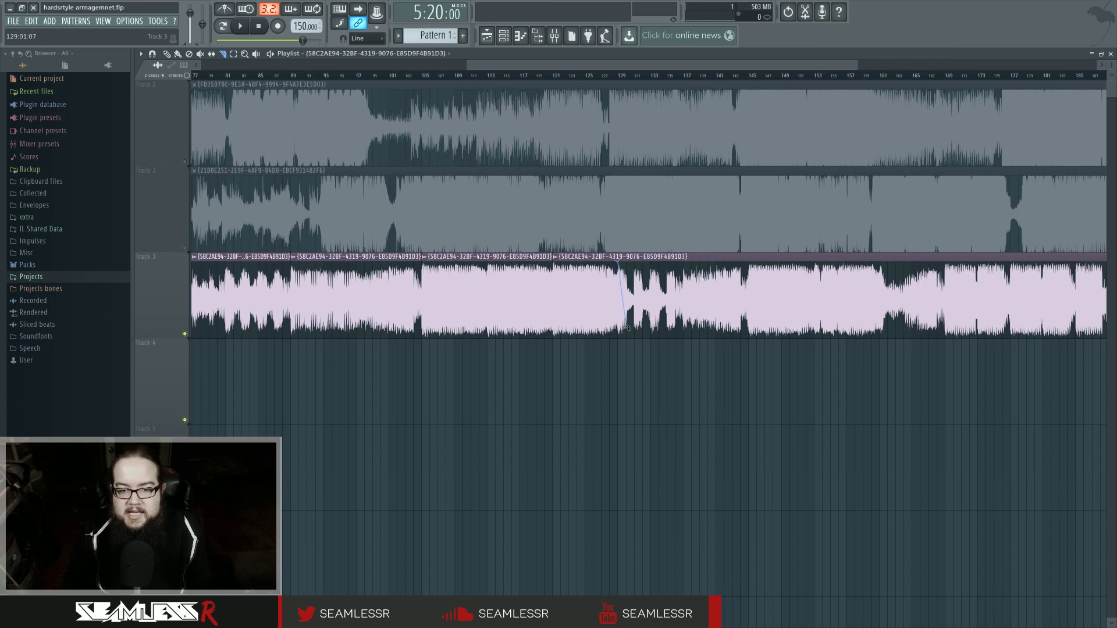
scroll(582, 366, "right", 5)
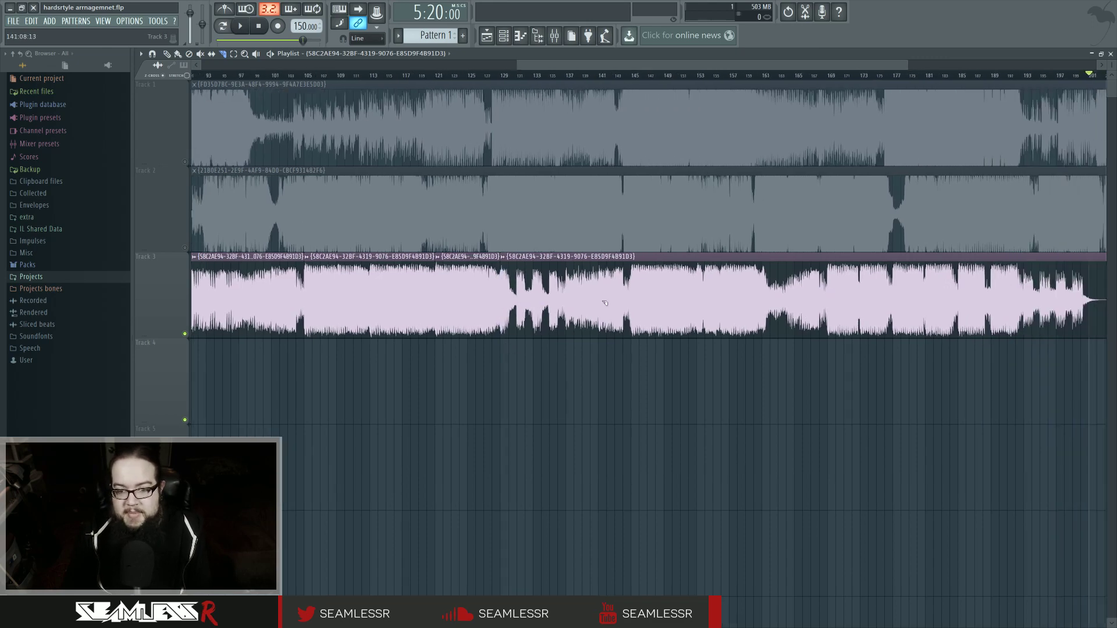
scroll(607, 304, "right", 3)
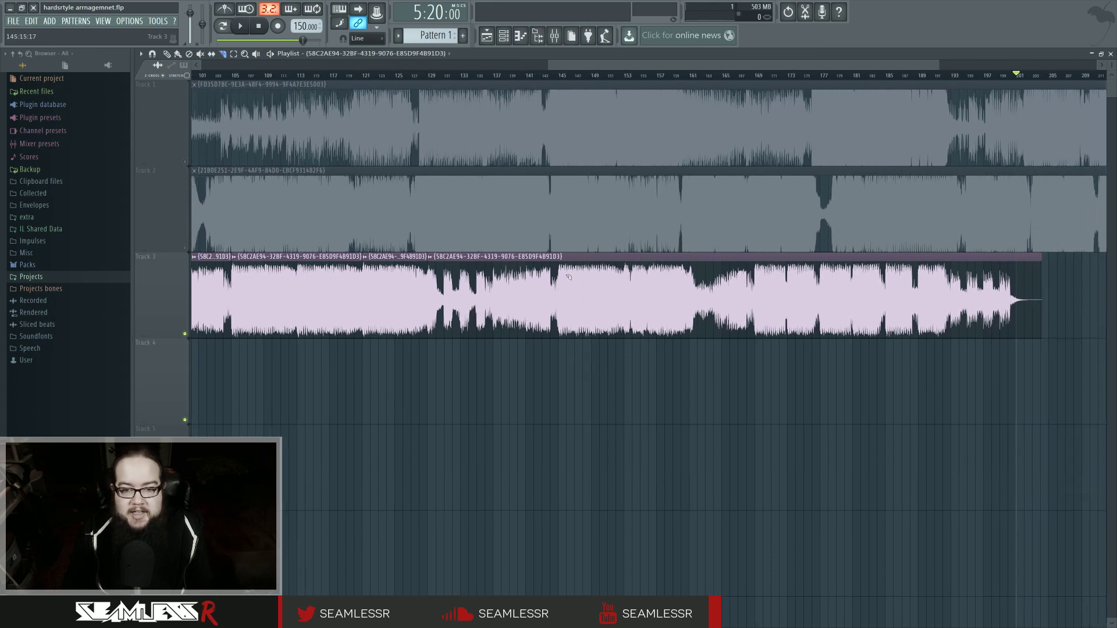
left_click_drag(561, 271, 562, 331)
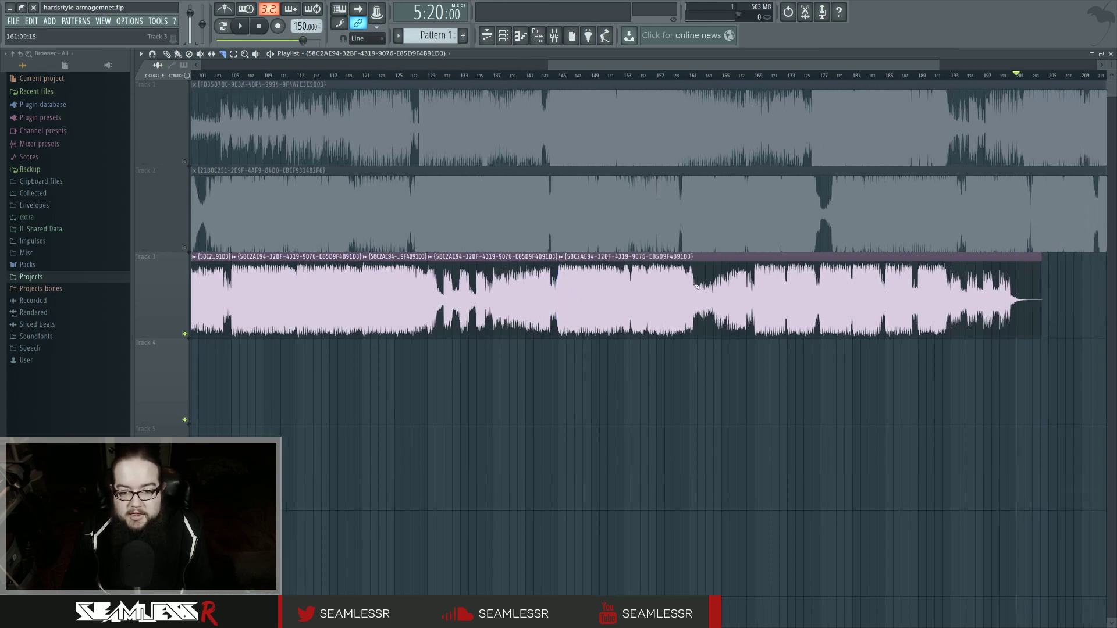
left_click_drag(694, 269, 695, 327)
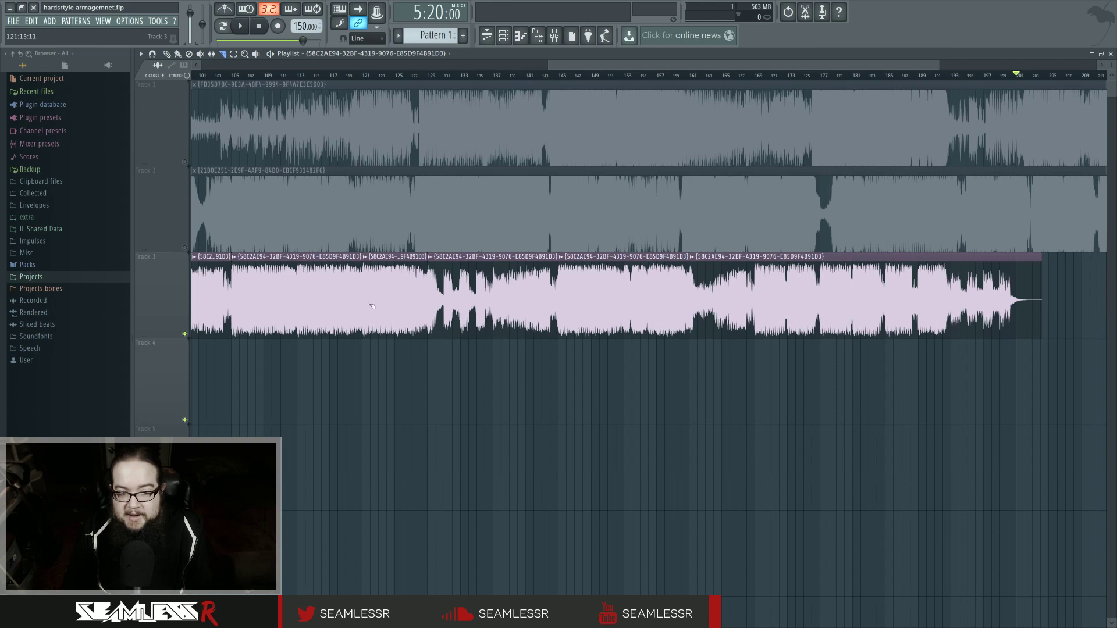
left_click_drag(624, 267, 629, 333)
- Examine the closing sections of the Track 3 audio from about bar 161 to its end
left_click_drag(723, 327, 560, 301)
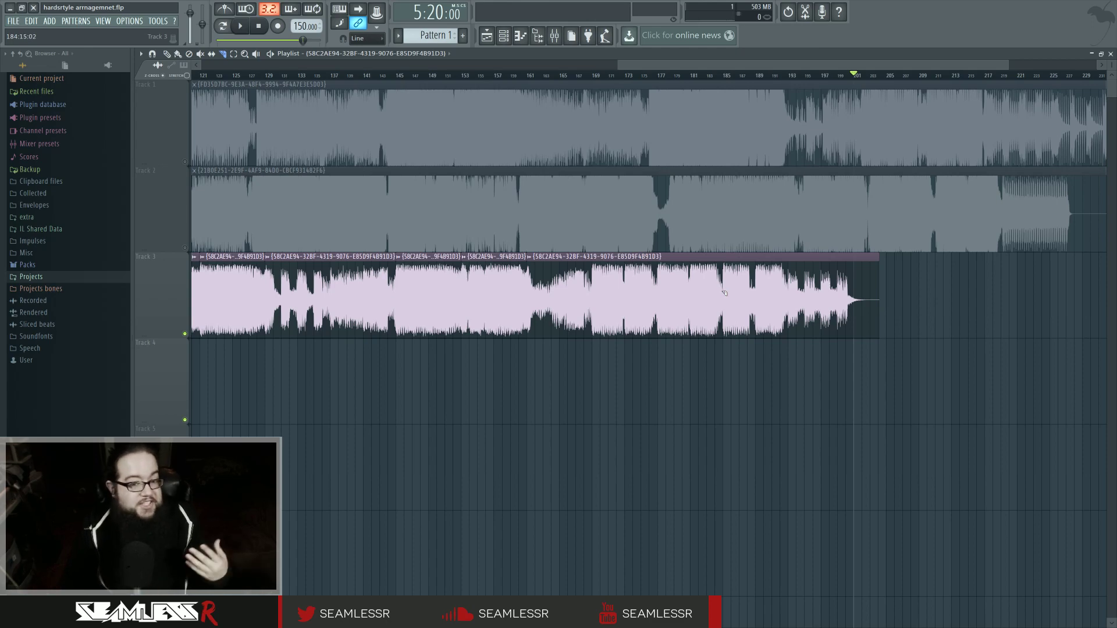
left_click_drag(297, 380, 883, 355)
left_click_drag(429, 373, 145, 381)
left_click_drag(931, 369, 766, 360)
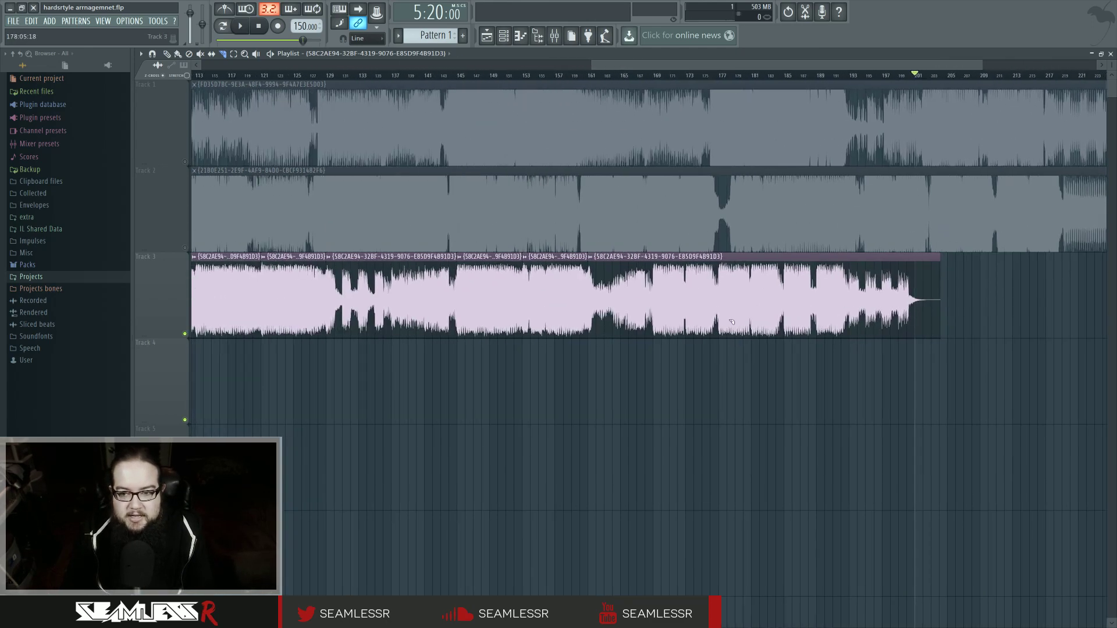
scroll(773, 304, "down", 1)
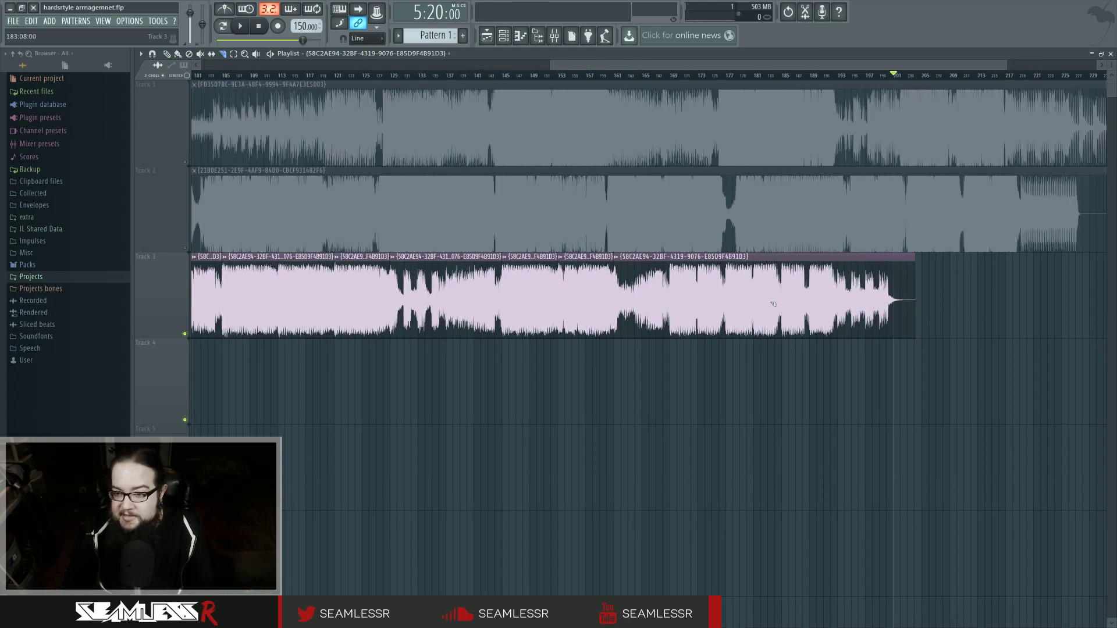
left_click_drag(887, 285, 688, 309)
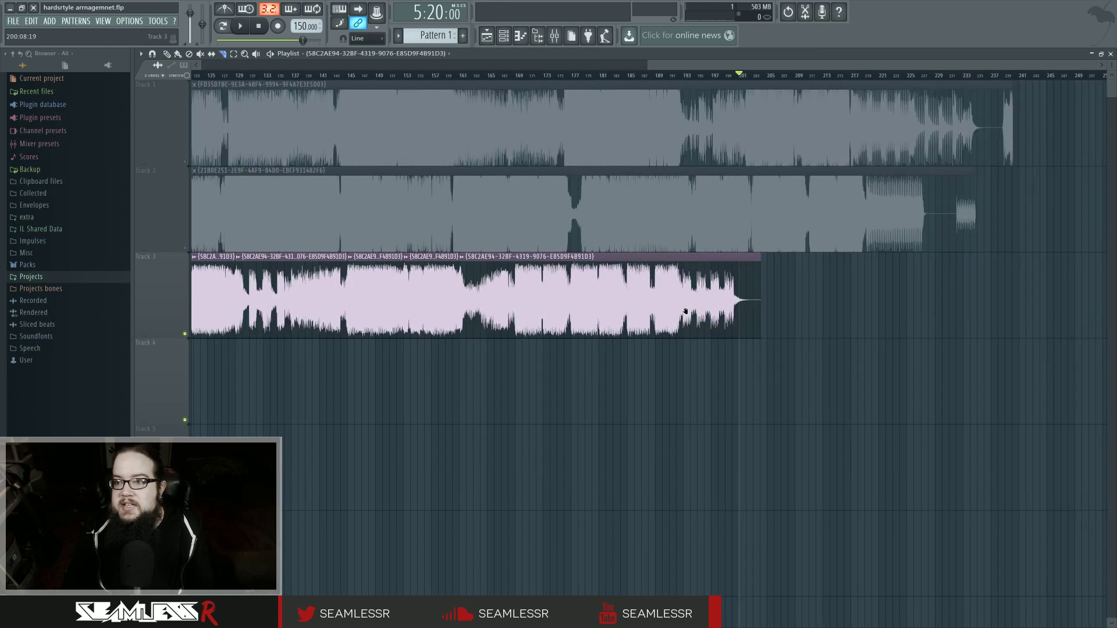
- Cut off the tail of the Track 2 audio clip just before bar 229, removing the short separate burst of audio
scroll(979, 265, "up", 1)
scroll(979, 265, "up", 5)
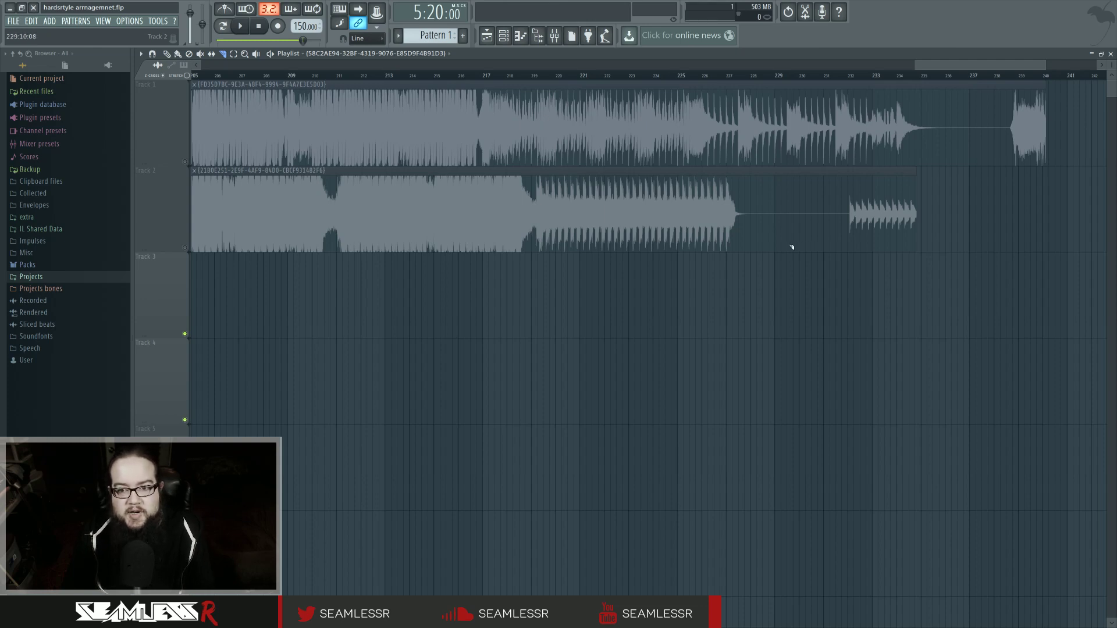
right_click(769, 203)
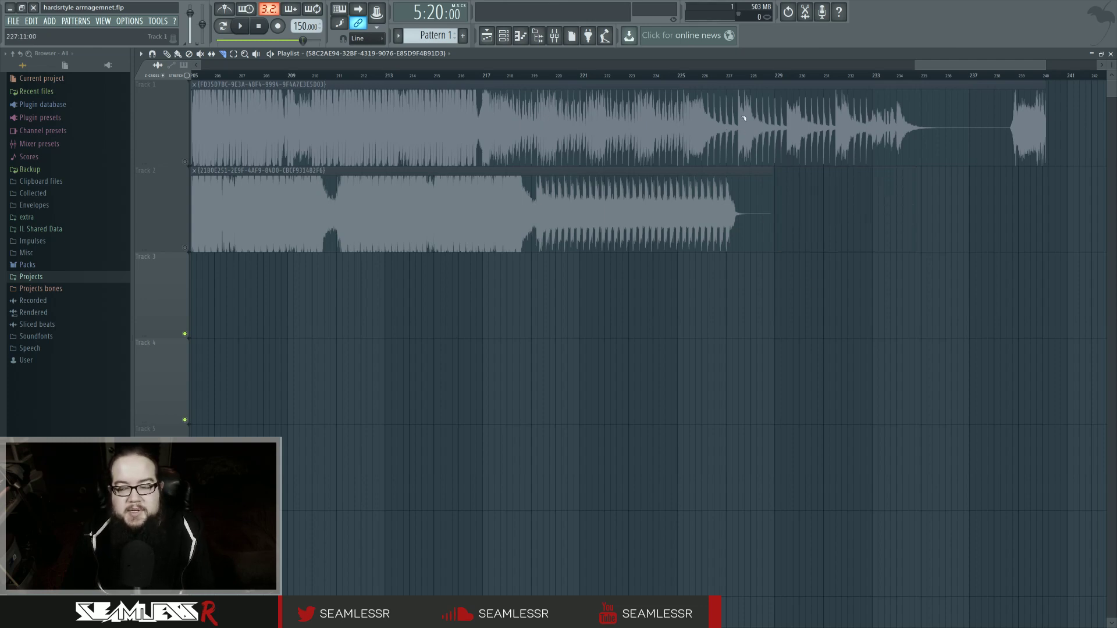
- Delete the short separate burst of audio at the end of the Track 1 clip
right_click(977, 117)
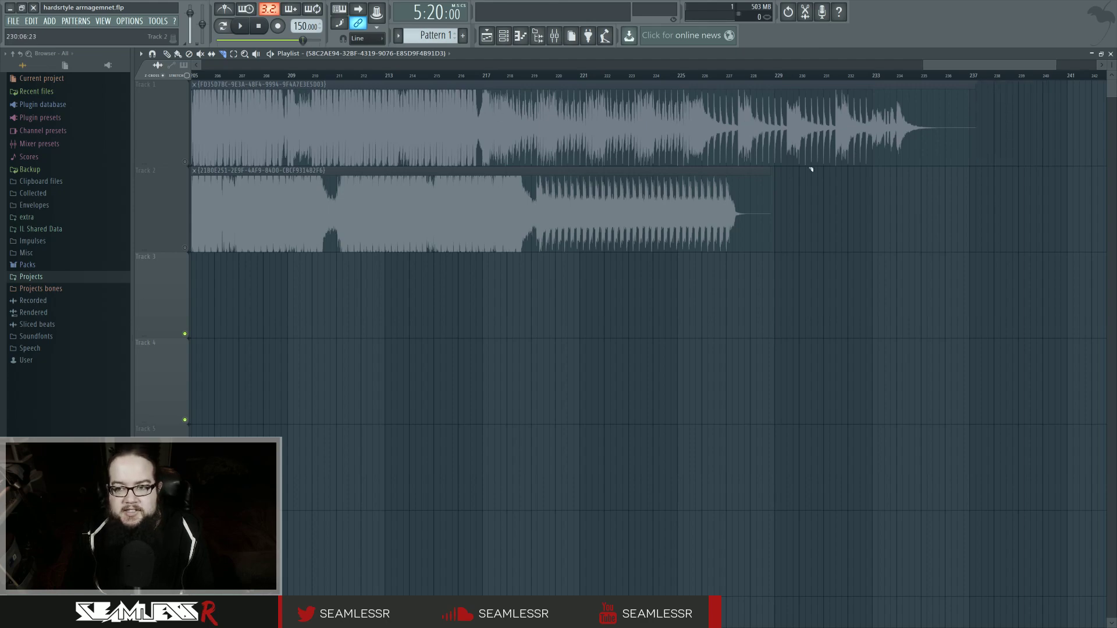
scroll(588, 231, "down", 3)
scroll(584, 239, "down", 3)
scroll(558, 250, "up", 4)
- Move the intro slice from Track 4 back onto Track 3, directly before the rest of the sliced audio
left_click_drag(516, 291, 776, 298)
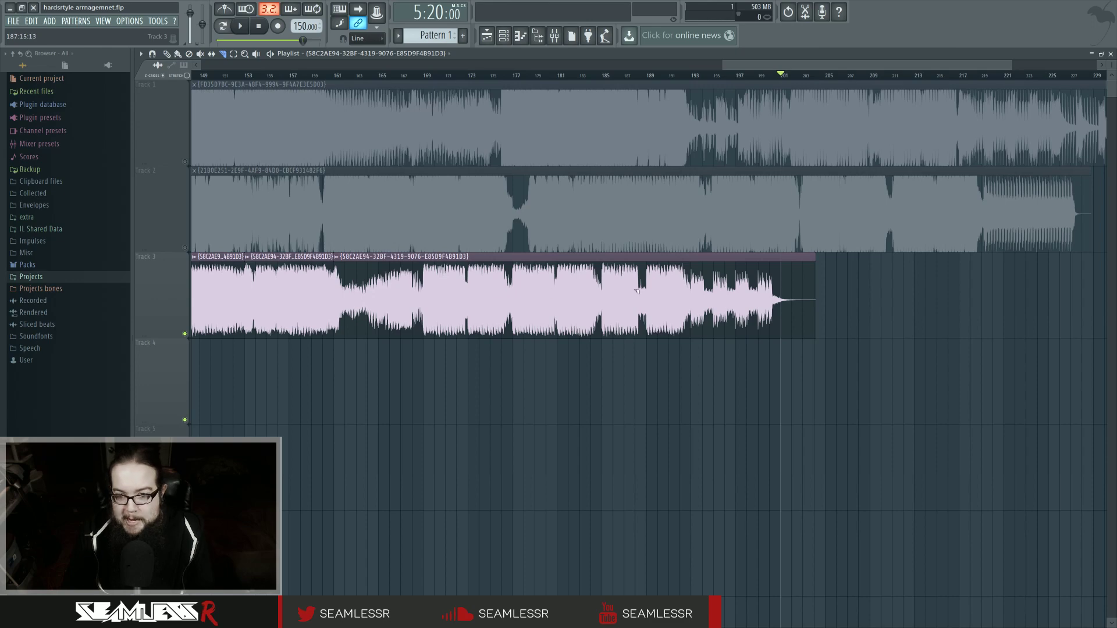
scroll(651, 299, "down", 2)
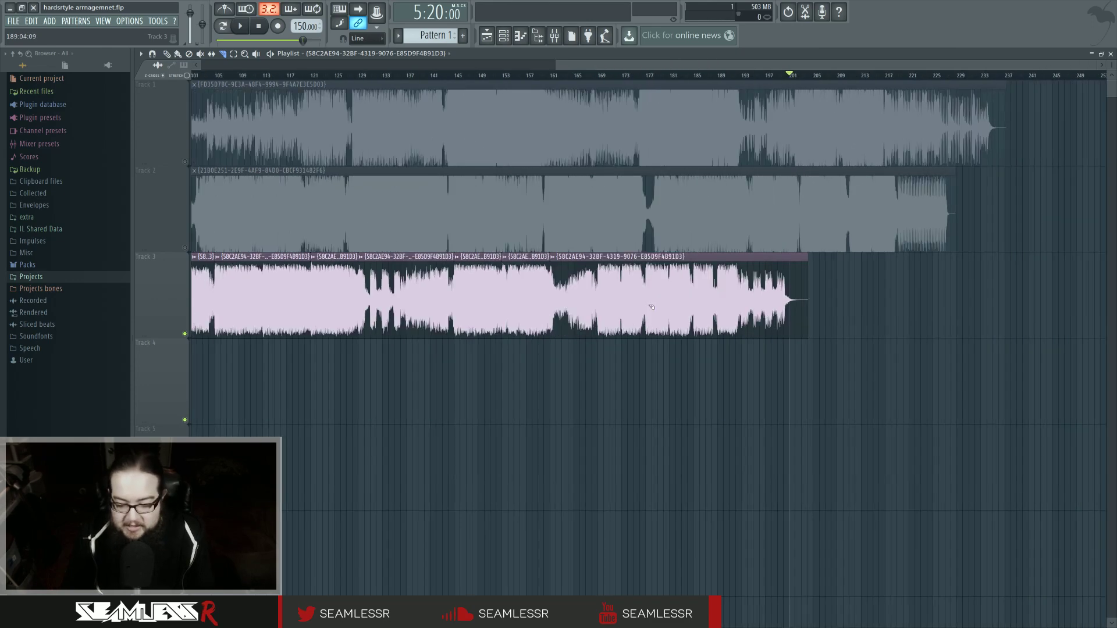
scroll(651, 307, "up", 3)
scroll(743, 315, "down", 2)
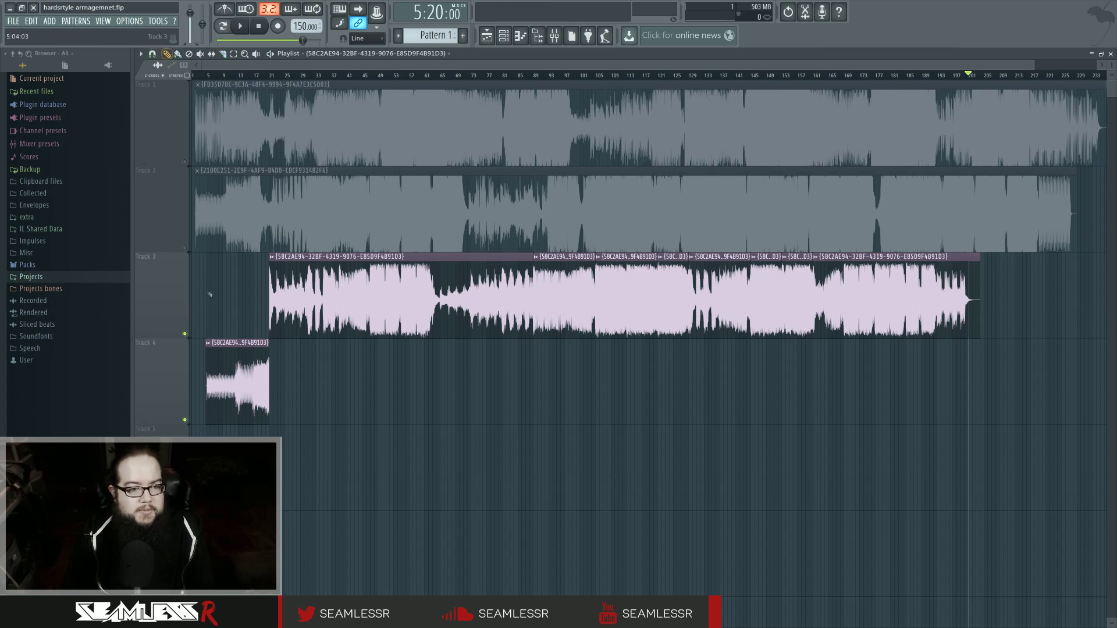
left_click_drag(225, 262, 225, 264)
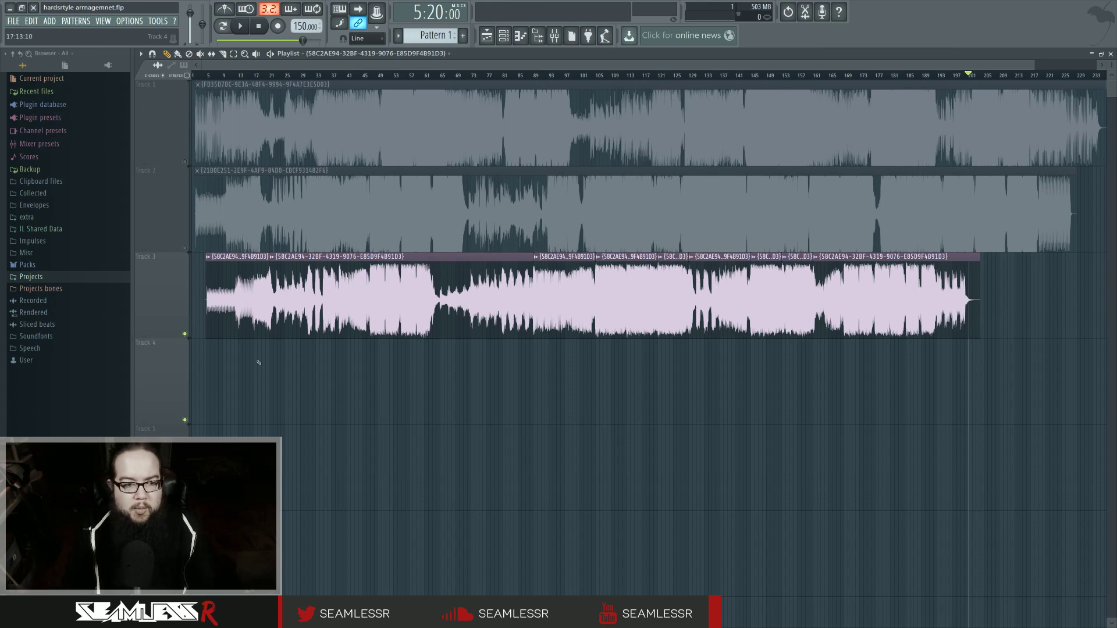
- Examine the Track 3 intro up to about bar 37 and compare its full arrangement with Tracks 1 and 2
scroll(244, 364, "up", 5)
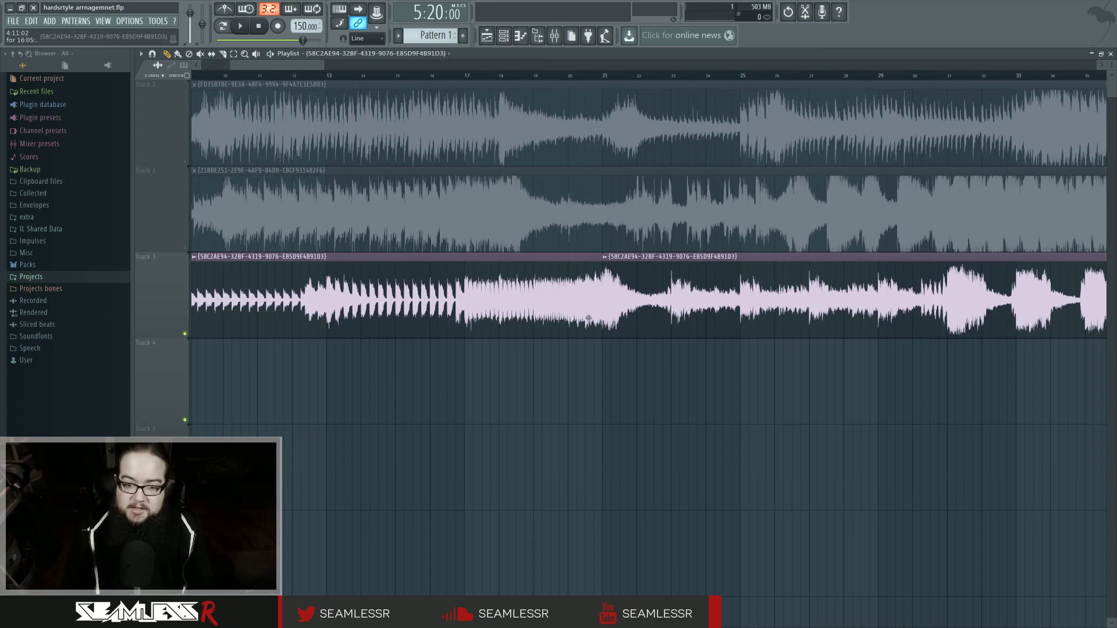
scroll(587, 318, "right", 2)
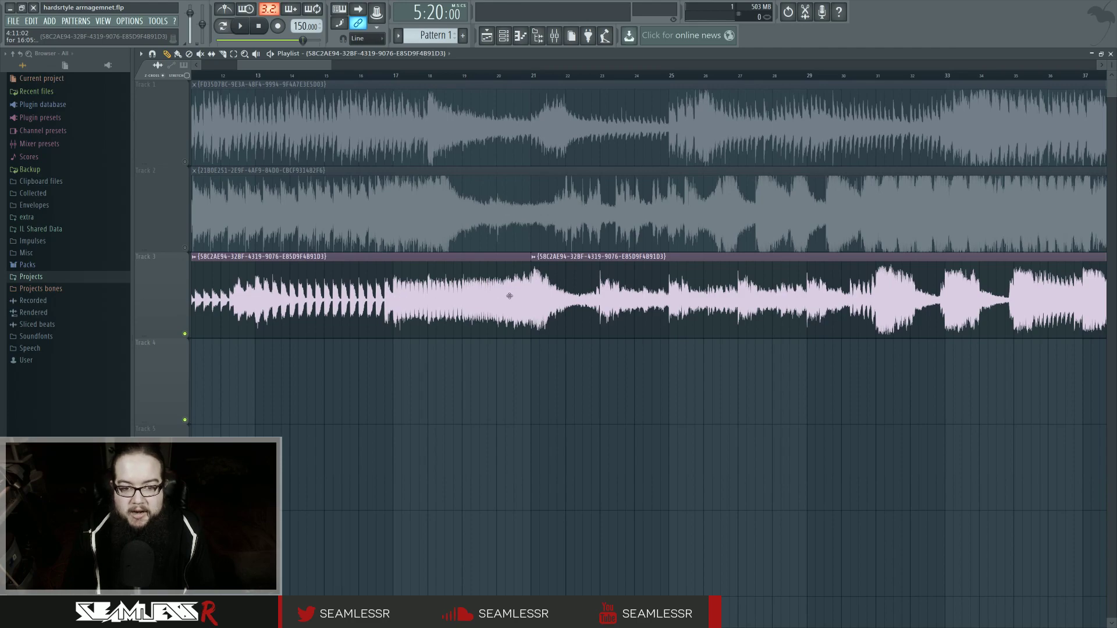
scroll(510, 295, "down", 5)
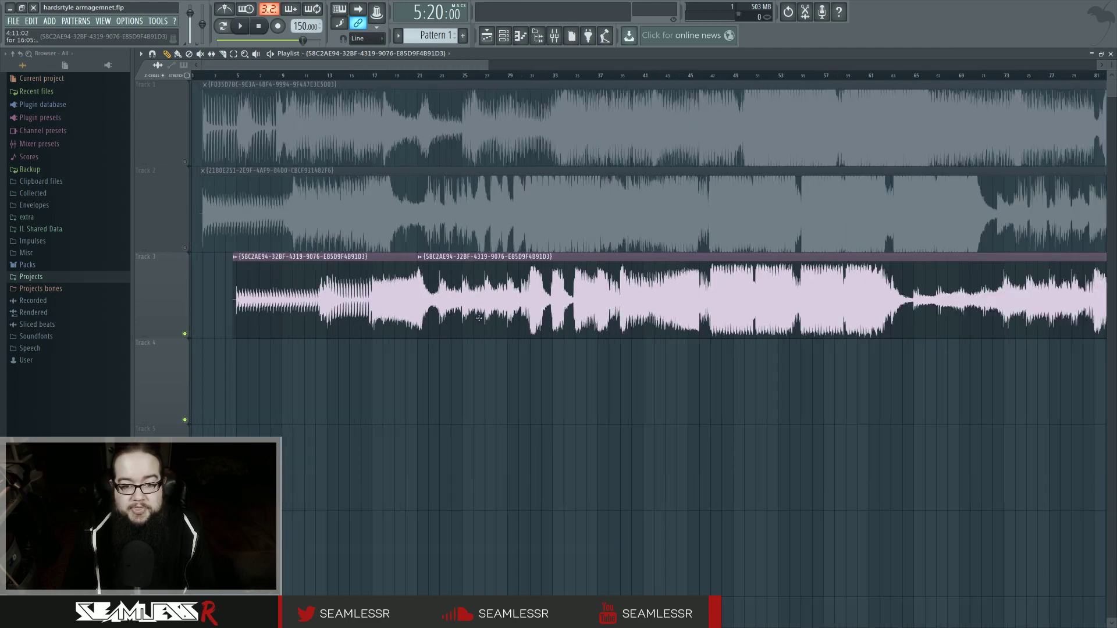
scroll(479, 318, "down", 1)
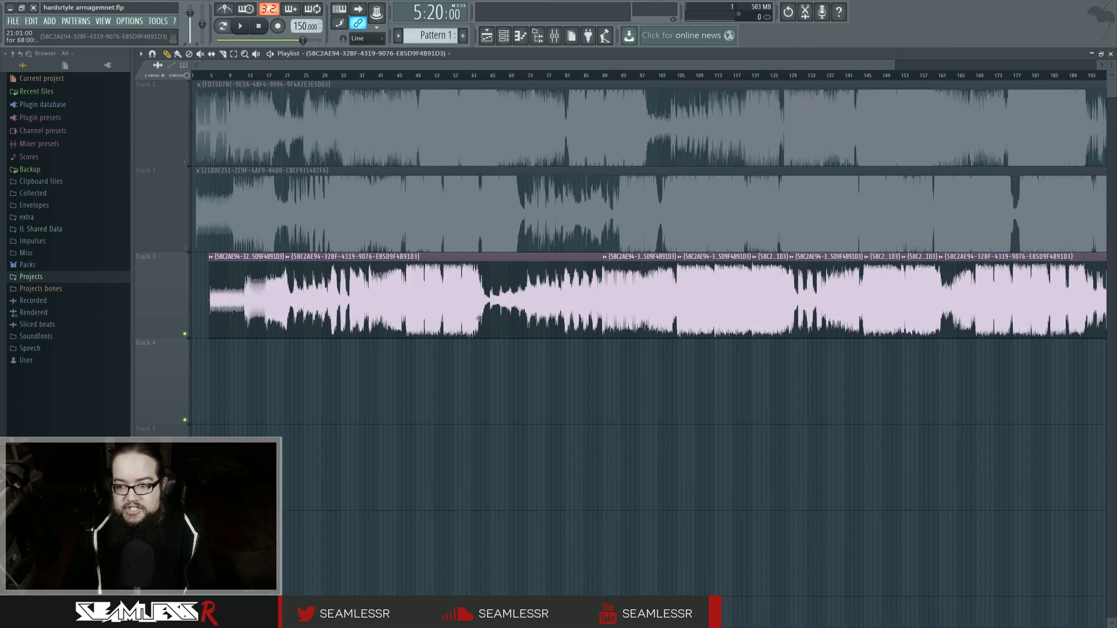
scroll(479, 318, "down", 1)
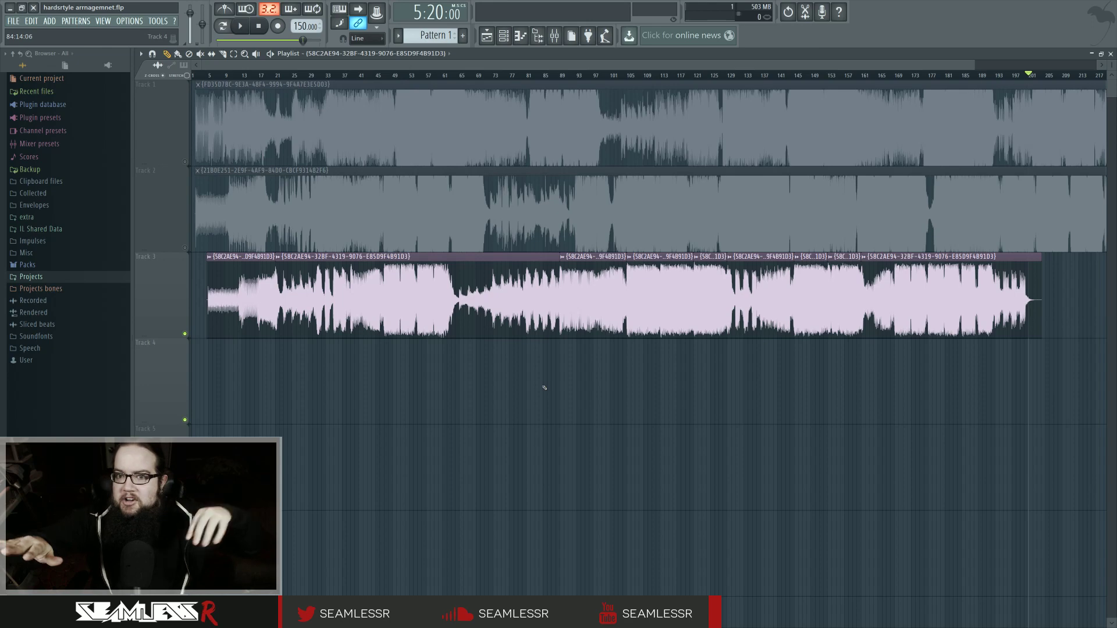
scroll(590, 385, "down", 2)
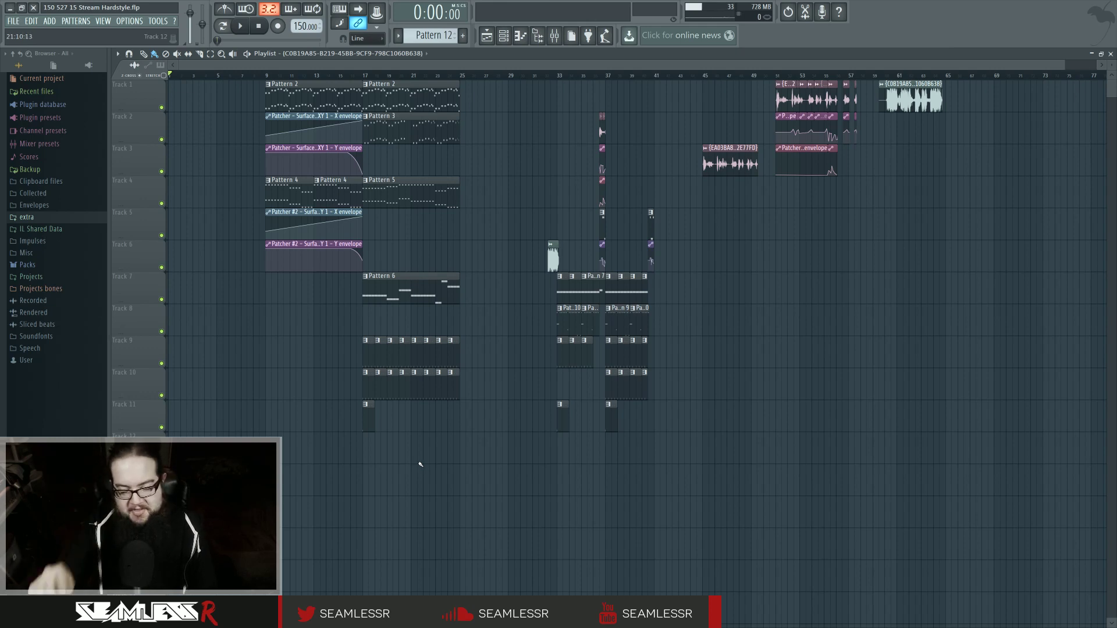
- Select all the playlist clips and move them eight bars earlier so the first patterns begin at bar 1
left_click_drag(242, 82, 1033, 507)
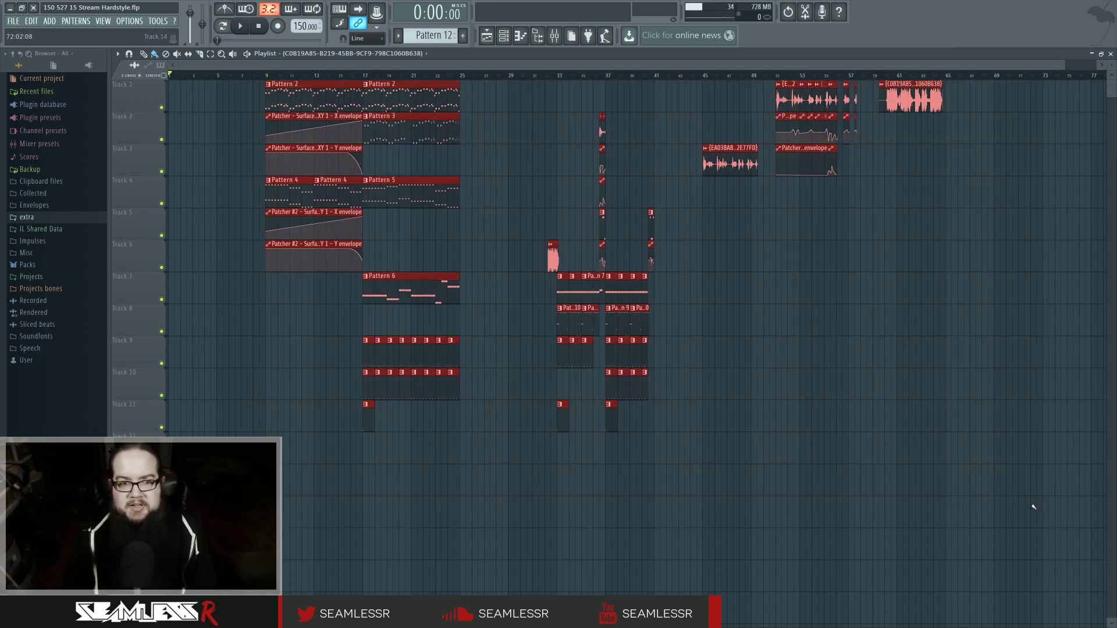
left_click_drag(284, 111, 206, 101)
left_click(444, 170, "ctrl")
- Select the middle group of patterns and effect clips and move it five bars earlier, so its patterns begin at about bar 20
left_click_drag(410, 76, 563, 396)
left_click(448, 129, "ctrl")
left_click(444, 115, "ctrl")
left_click_drag(433, 120, 565, 422)
left_click_drag(491, 286, 431, 286)
left_click(622, 132, "ctrl")
- Select the vocal audio and automation clips at the end of the arrangement and move them earlier, beginning at about bar 29
left_click_drag(579, 84, 883, 186)
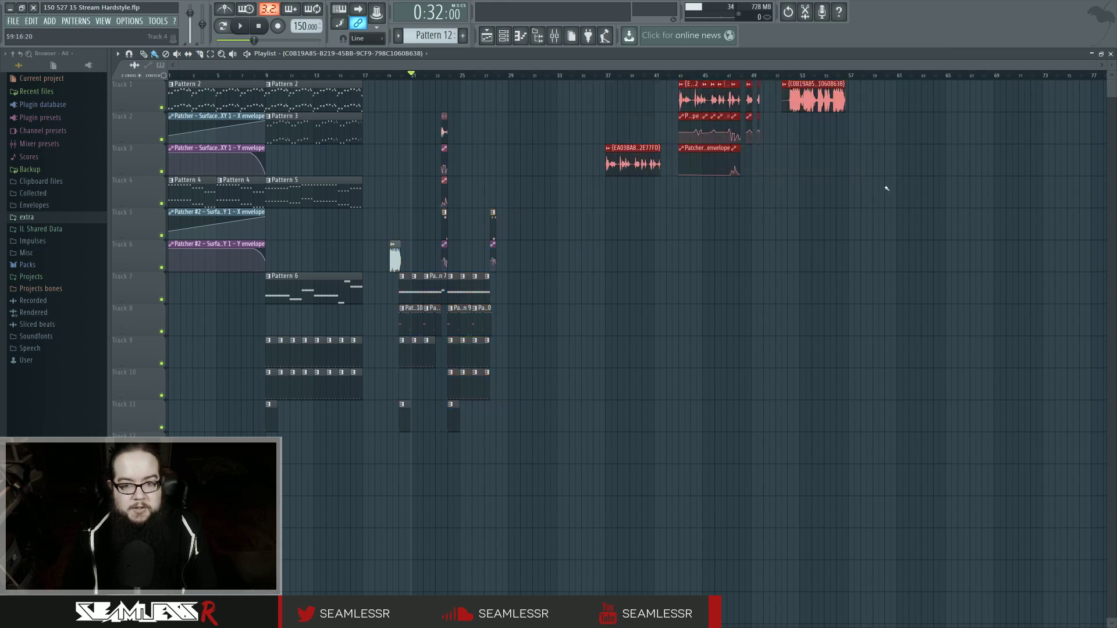
left_click_drag(703, 163, 611, 163)
left_click(608, 235, "ctrl")
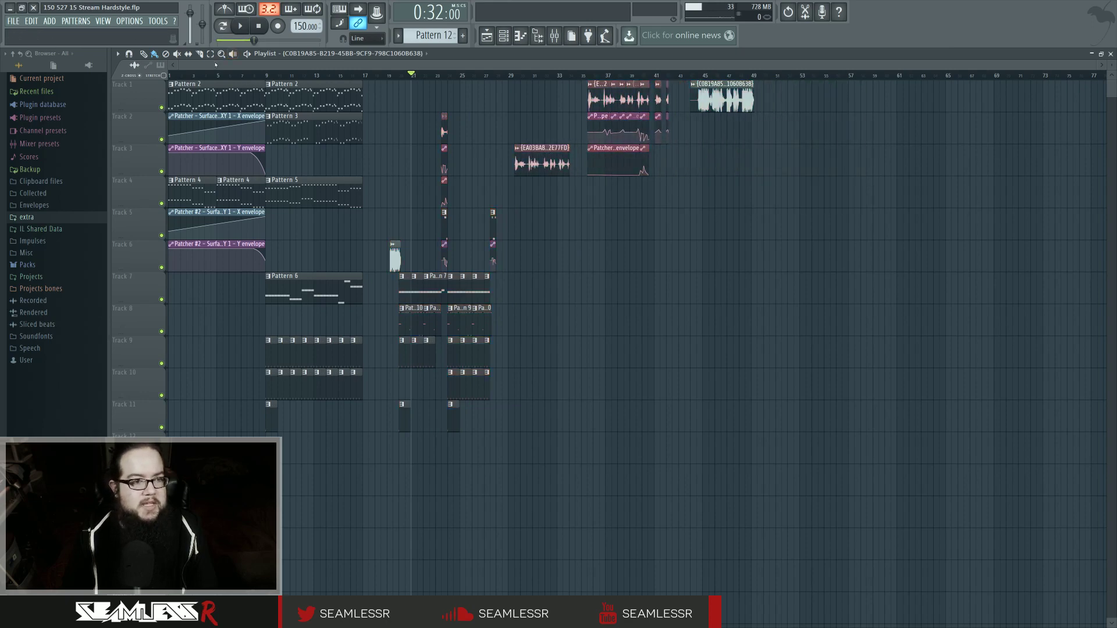
- Add a time marker named "start" at bar 1 of the playlist
scroll(199, 76, "down", 1)
left_click(117, 54)
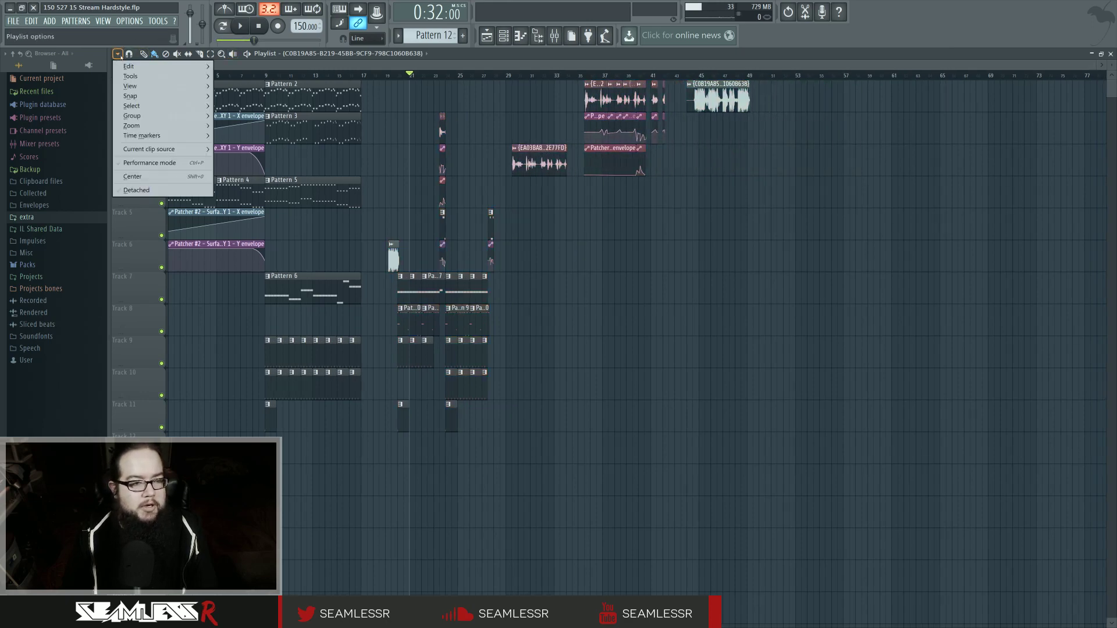
mouse_move(175, 136)
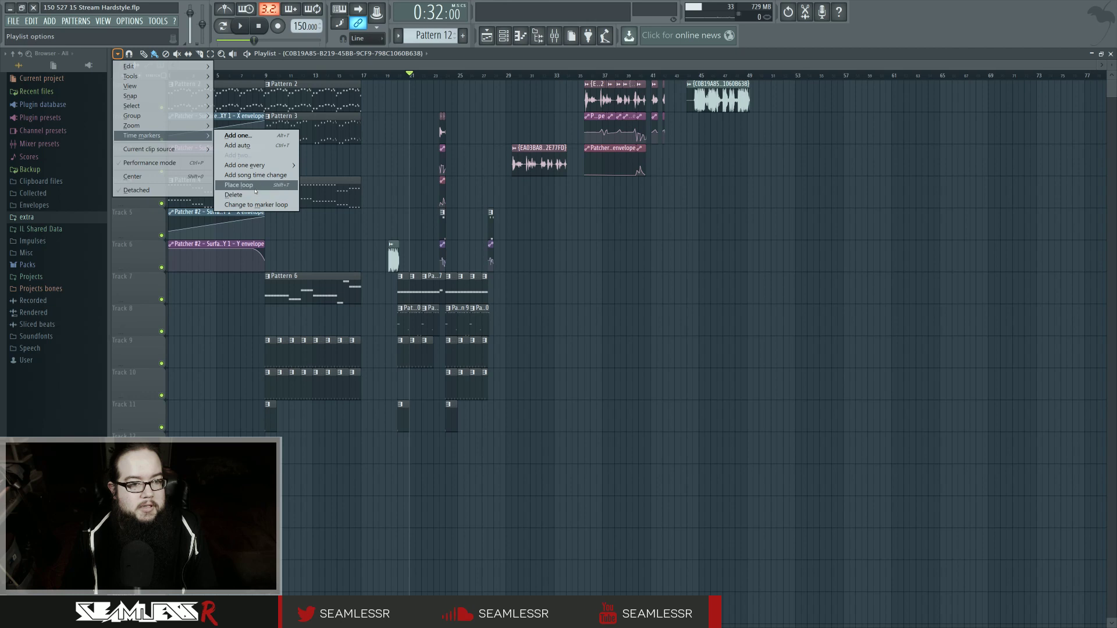
mouse_move(256, 166)
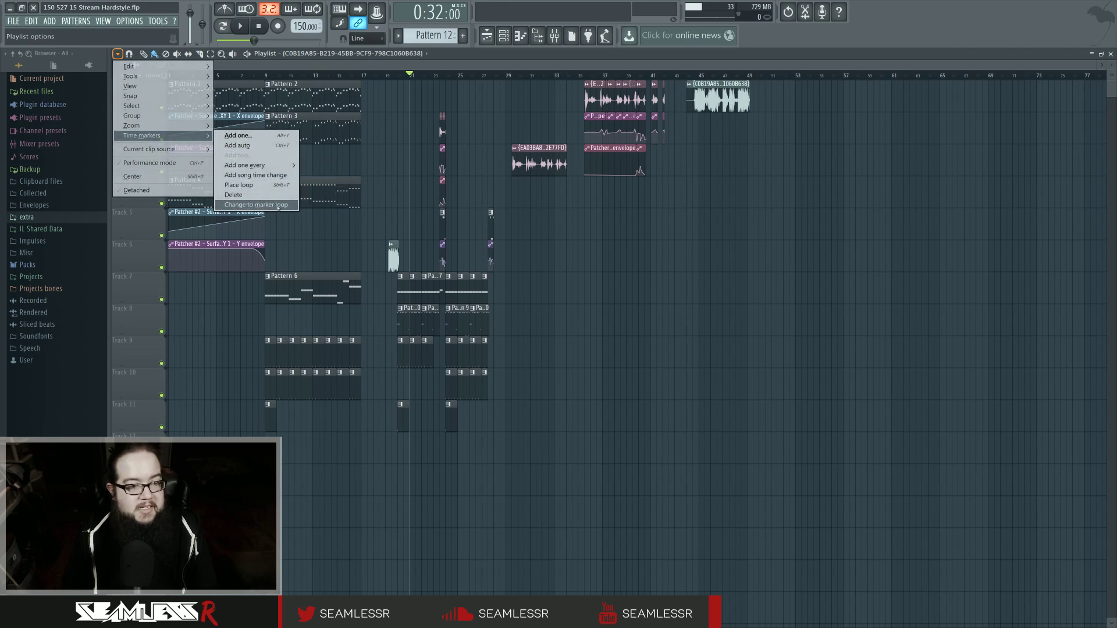
left_click(254, 138)
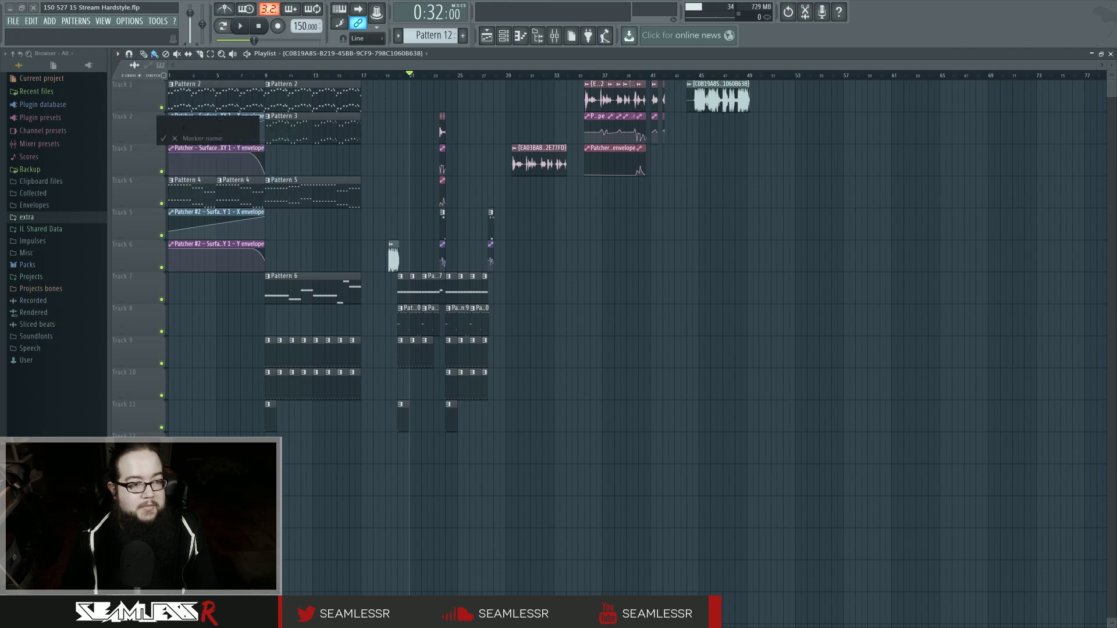
type("Start")
key("Return")
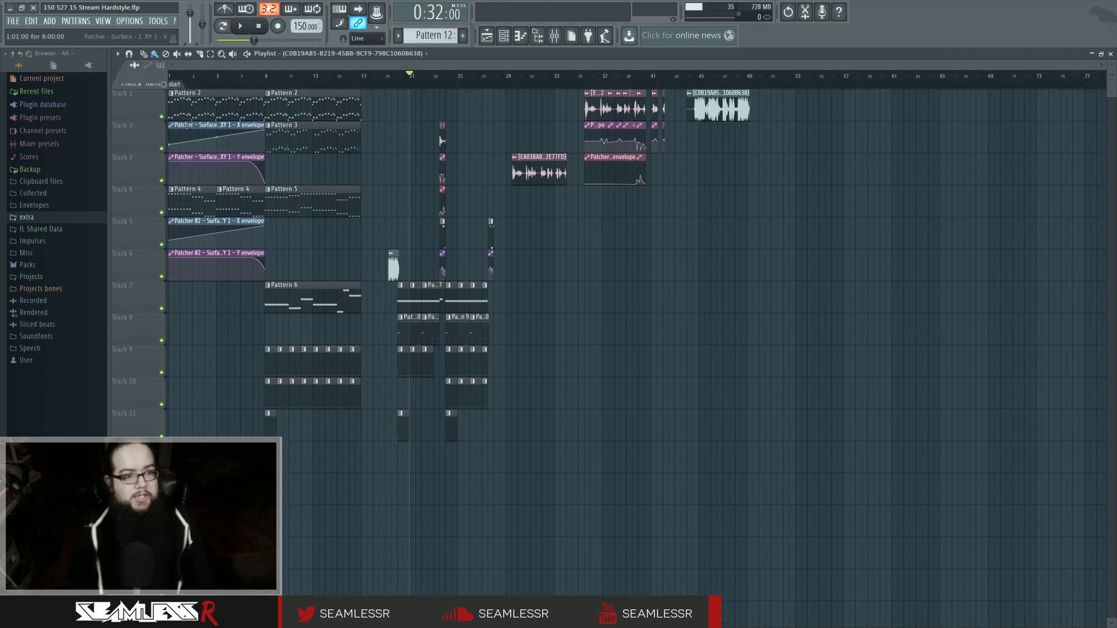
- Set the "start" marker's action to Start and move the marker just past the last clip, at about bar 50
scroll(168, 86, "up", 3)
scroll(164, 85, "down", 3)
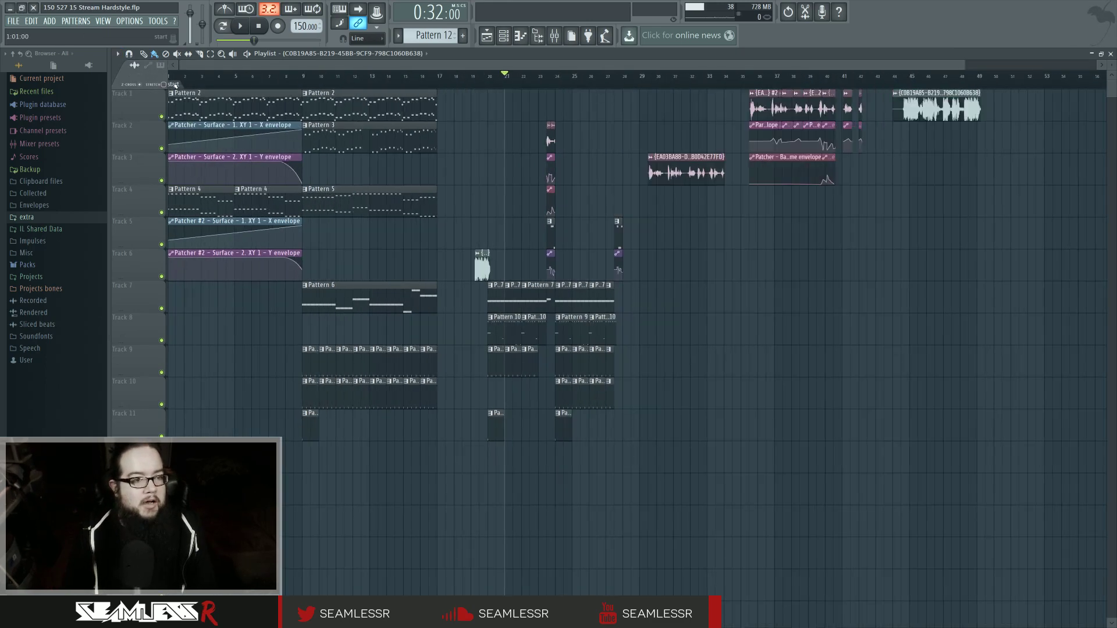
right_click(170, 85)
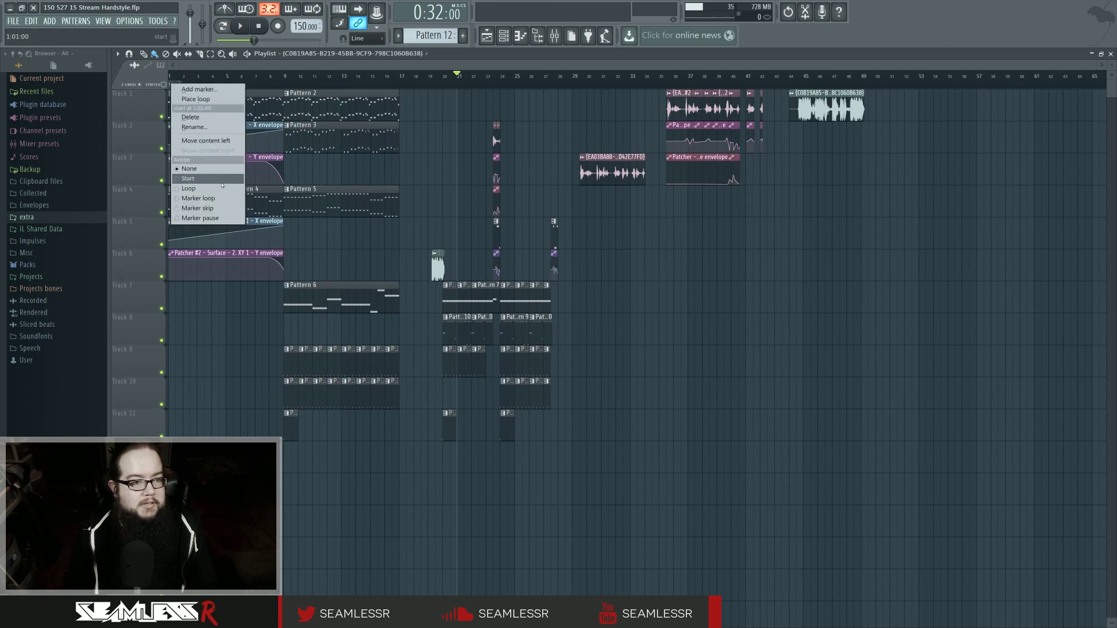
left_click(223, 176)
mouse_move(202, 86)
left_mouse_down()
mouse_move(944, 130)
mouse_move(876, 129)
left_mouse_up()
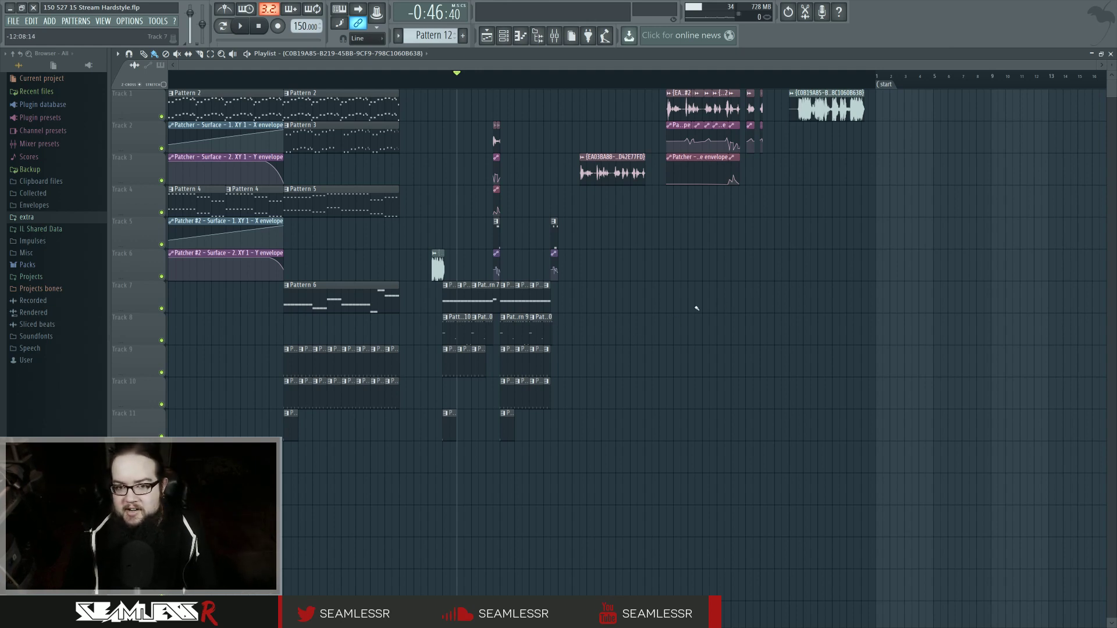
mouse_move(717, 281)
left_mouse_down()
mouse_move(611, 293)
mouse_move(706, 279)
left_mouse_up()
left_click(258, 26)
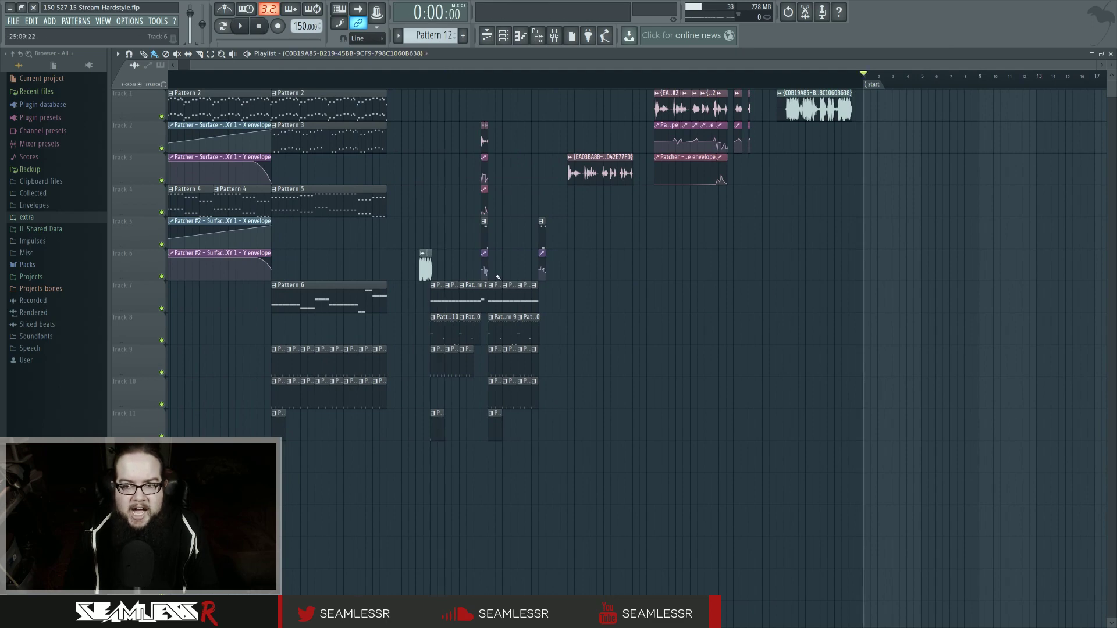
- Examine the idea clips placed before the start marker and the empty timeline that follows it
mouse_move(872, 175)
left_mouse_down()
mouse_move(873, 268)
mouse_move(523, 305)
mouse_move(454, 327)
mouse_move(510, 250)
left_mouse_up()
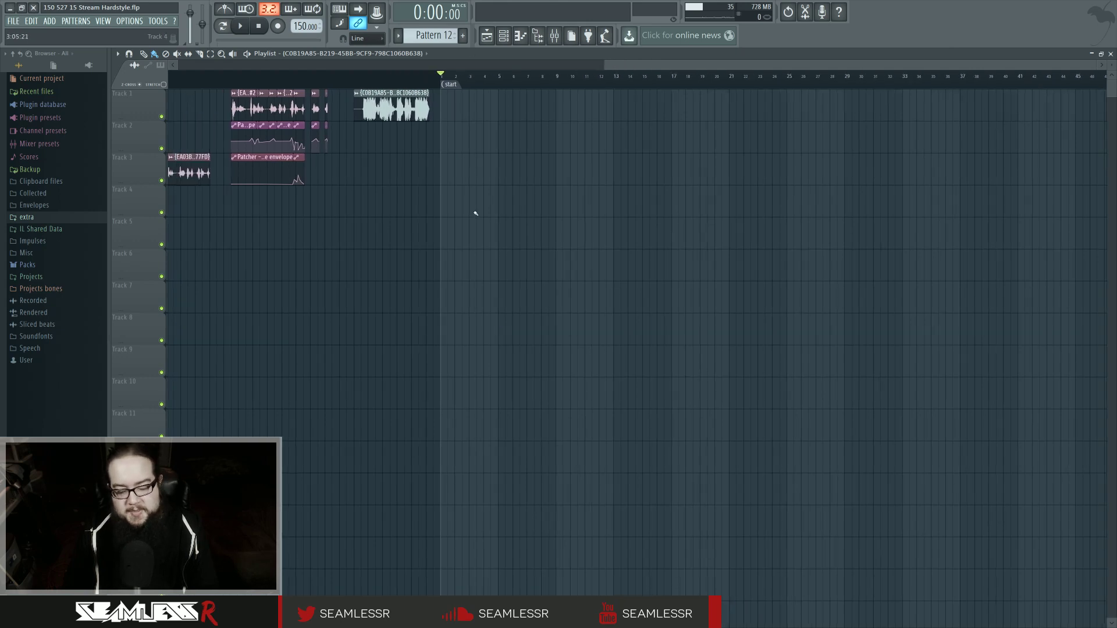
left_click_drag(443, 253, 676, 272)
left_click_drag(578, 275, 700, 274)
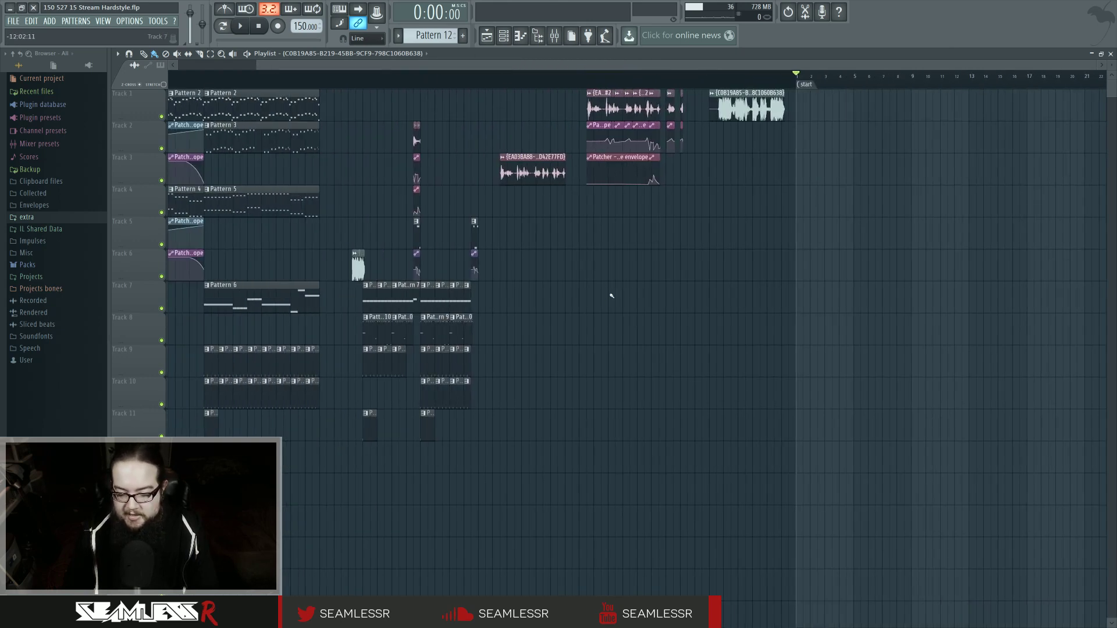
left_click_drag(641, 300, 720, 307)
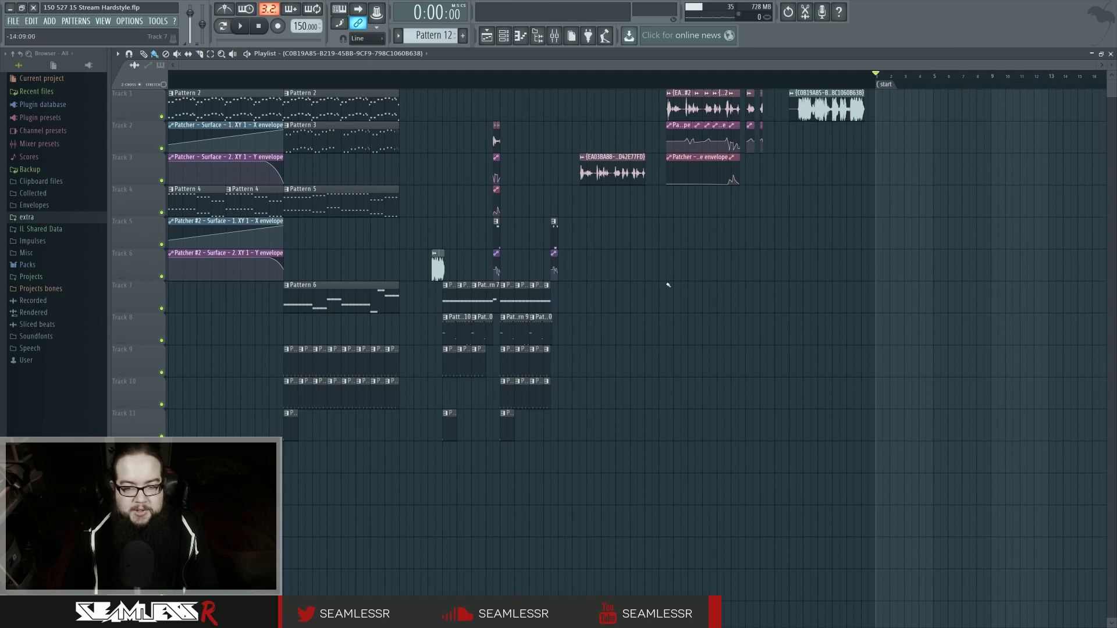
left_click_drag(878, 250, 504, 281)
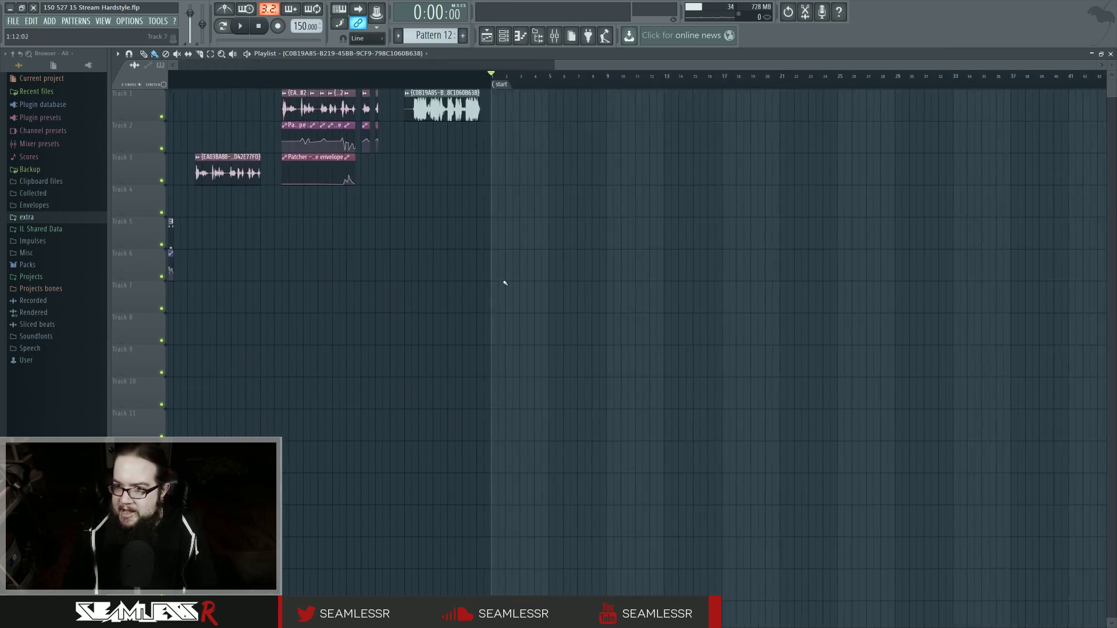
left_click_drag(304, 229, 688, 224)
mouse_move(786, 232)
left_mouse_down()
mouse_move(439, 243)
mouse_move(747, 256)
left_mouse_up()
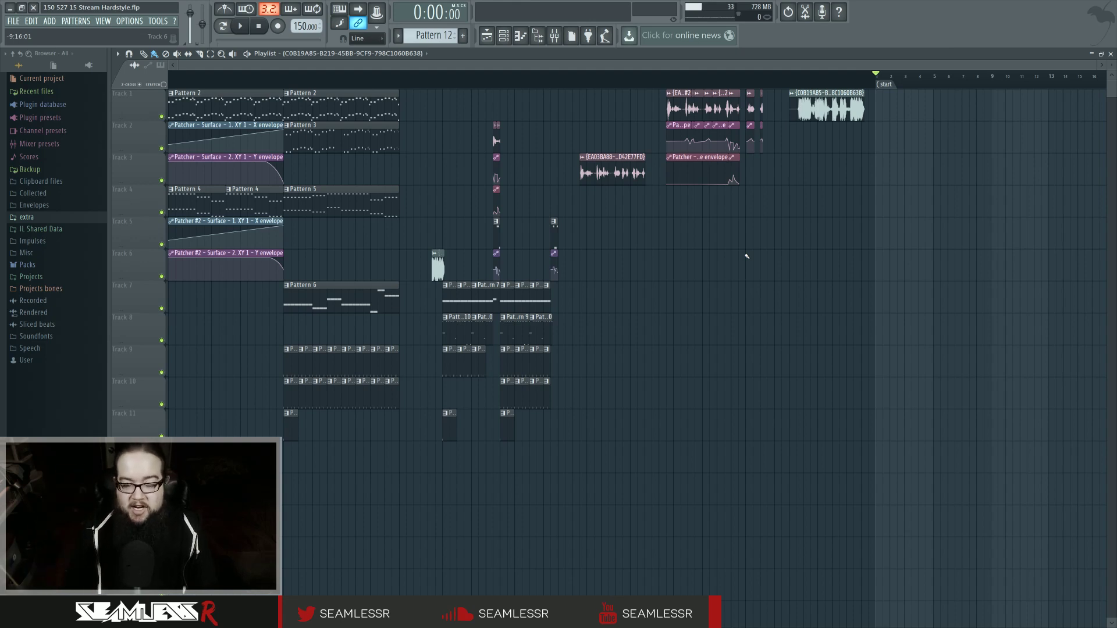
left_click_drag(834, 471, 256, 96)
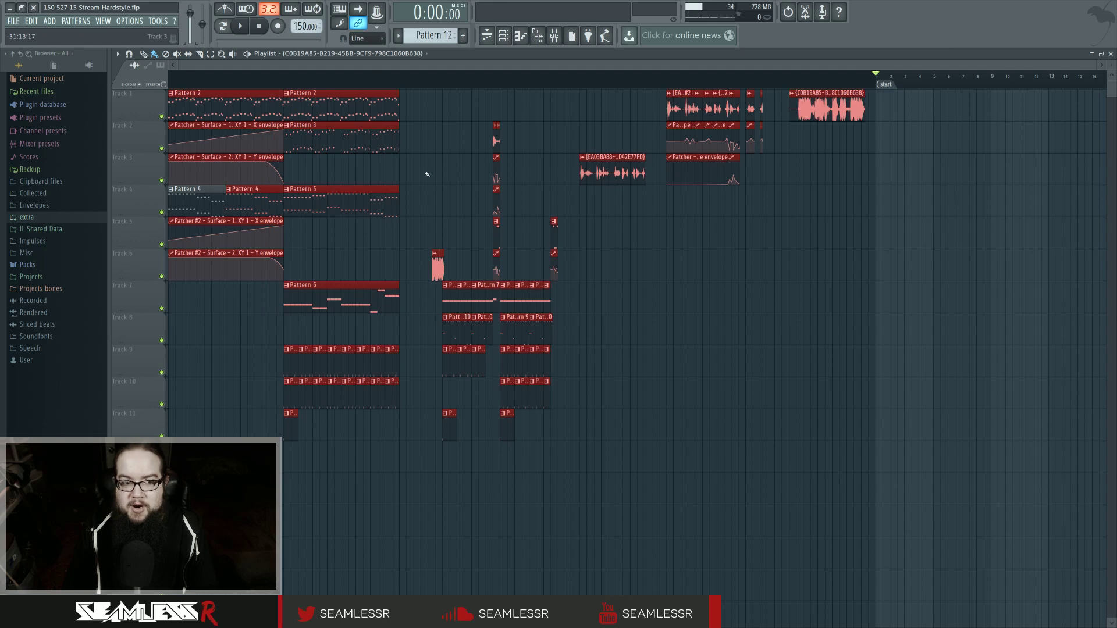
left_click(646, 276, "ctrl")
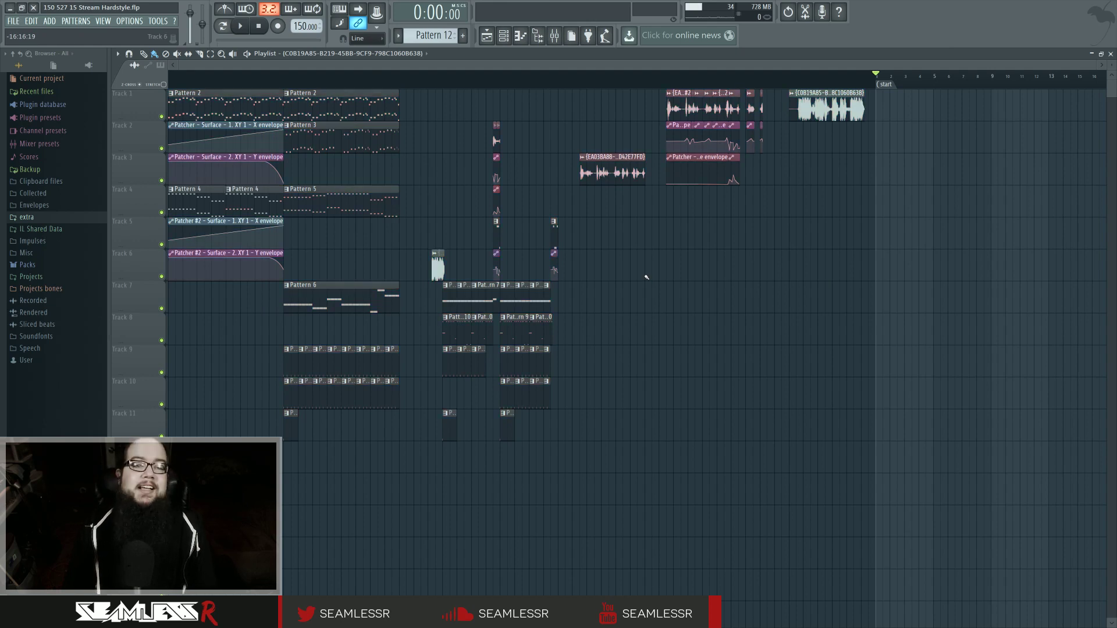
mouse_move(711, 332)
left_mouse_down()
mouse_move(453, 344)
mouse_move(669, 348)
mouse_move(448, 342)
mouse_move(773, 391)
left_mouse_up()
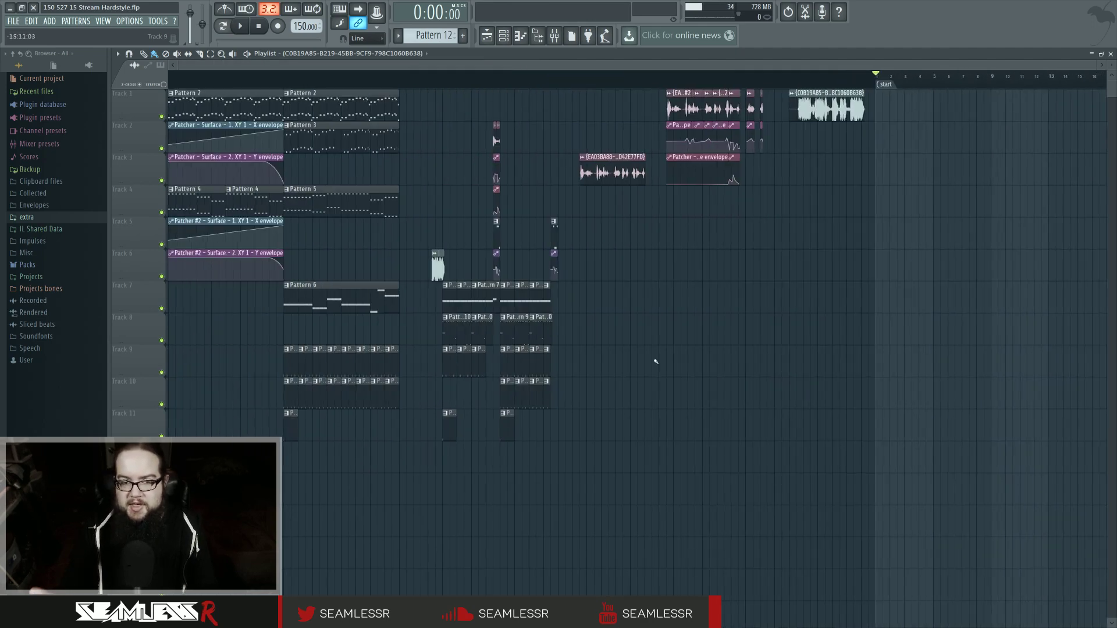
left_click_drag(748, 389, 605, 351)
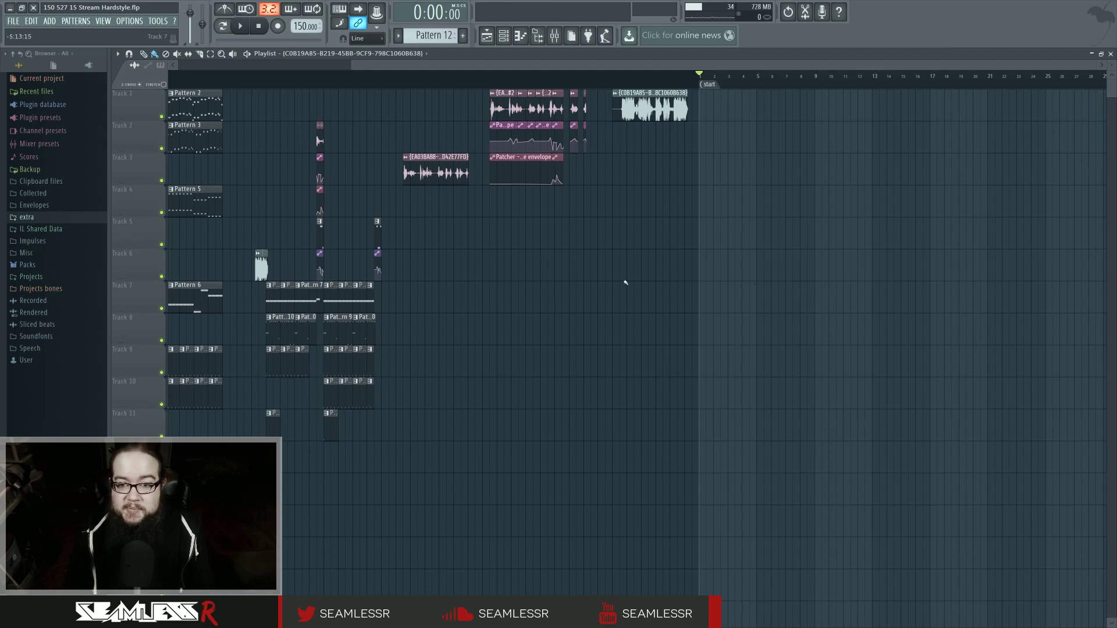
scroll(662, 286, "left", 6)
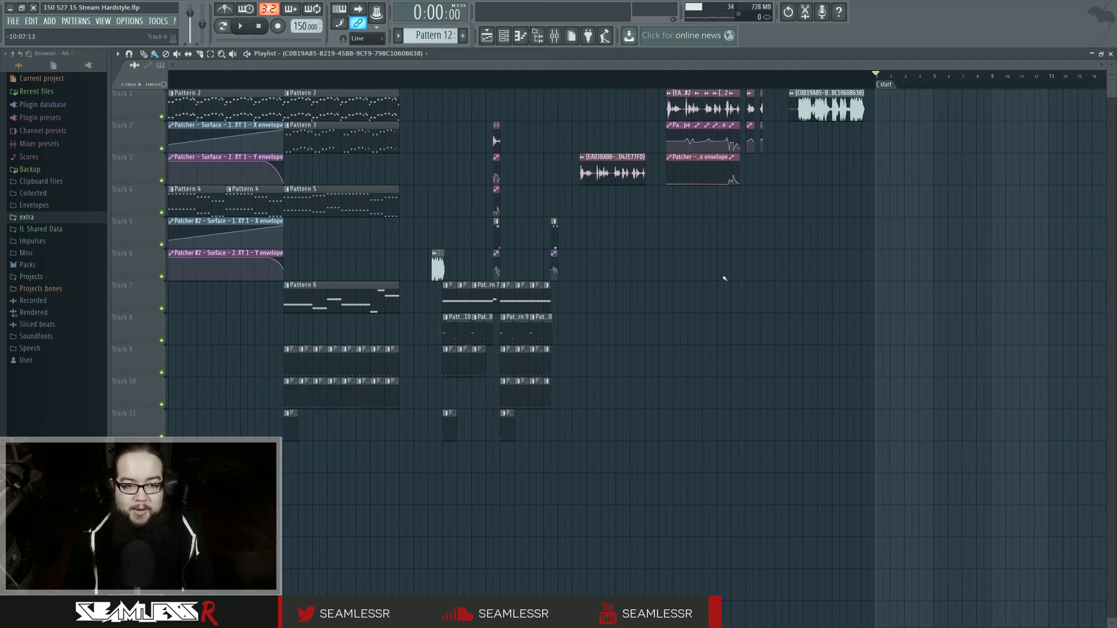
- Select the opening group of Pattern 2 to Pattern 6 and Patcher envelope clips and place it after the start marker, beginning at bar 33
mouse_move(401, 443)
left_mouse_down()
mouse_move(361, 154)
mouse_move(294, 92)
mouse_move(174, 96)
mouse_move(974, 116)
mouse_move(190, 110)
mouse_move(932, 137)
mouse_move(990, 108)
left_mouse_up()
scroll(990, 109, "down", 3)
left_click_drag(788, 156, 1000, 156)
scroll(999, 156, "right", 5)
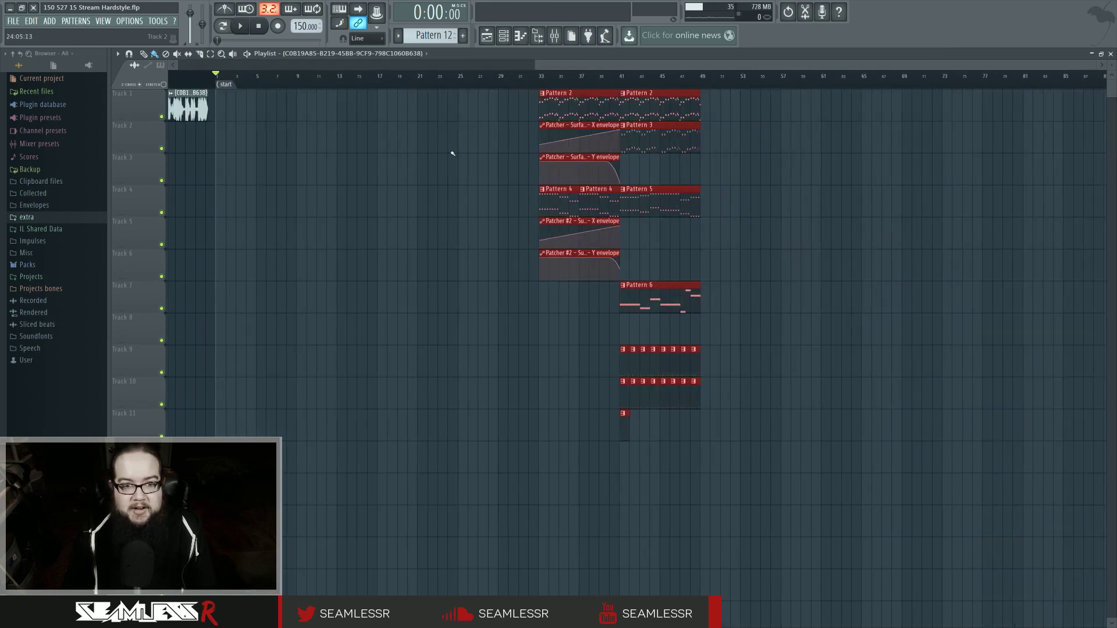
scroll(835, 209, "up", 10)
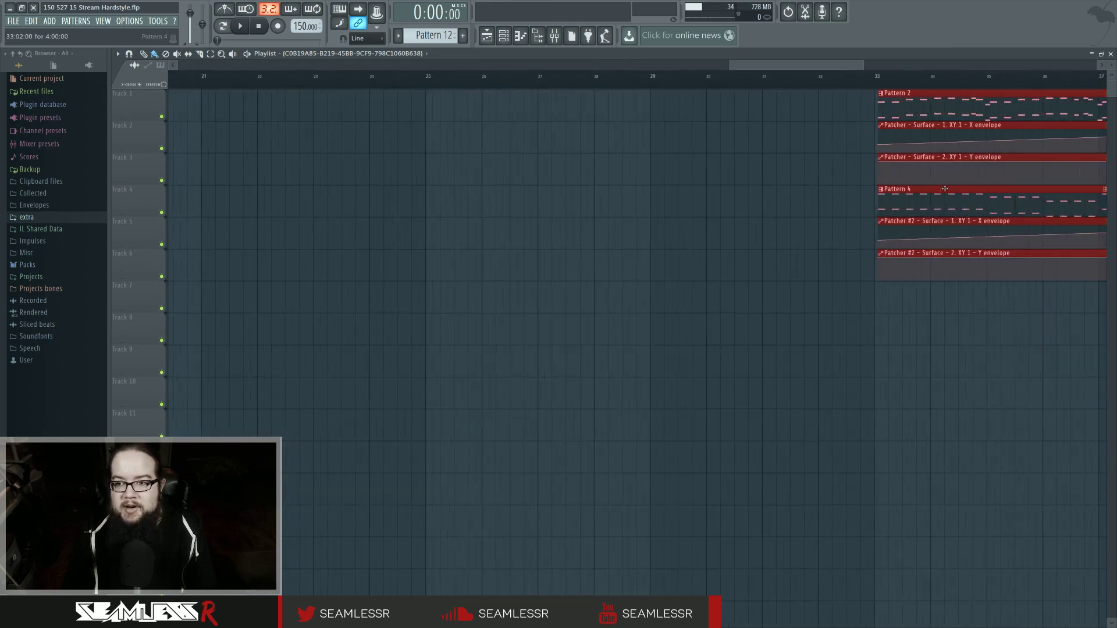
scroll(782, 210, "down", 10)
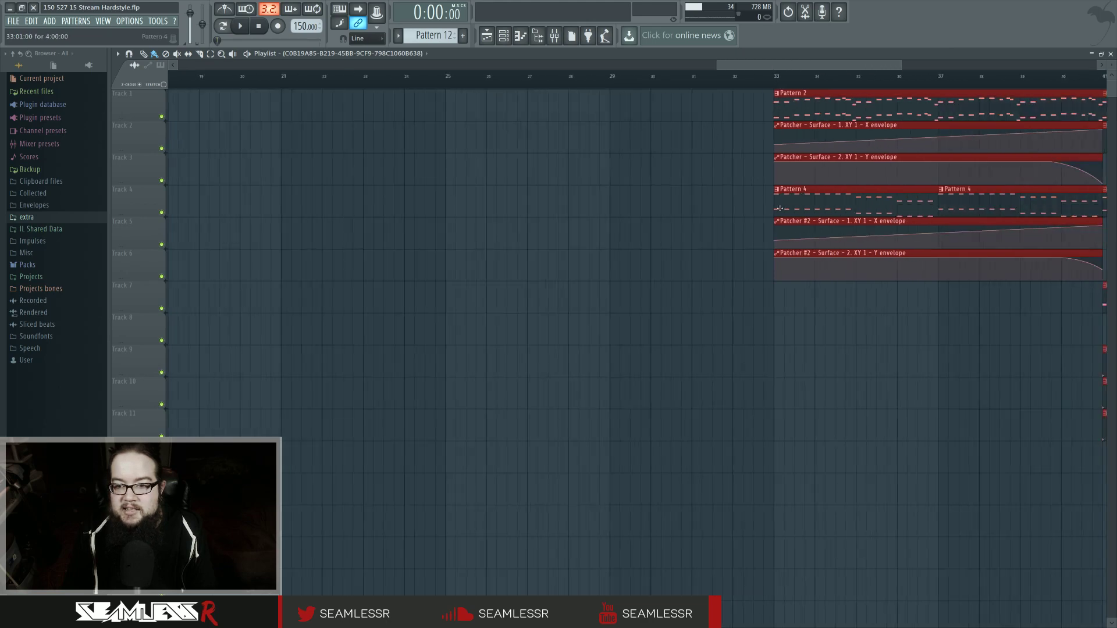
scroll(781, 208, "right", 3)
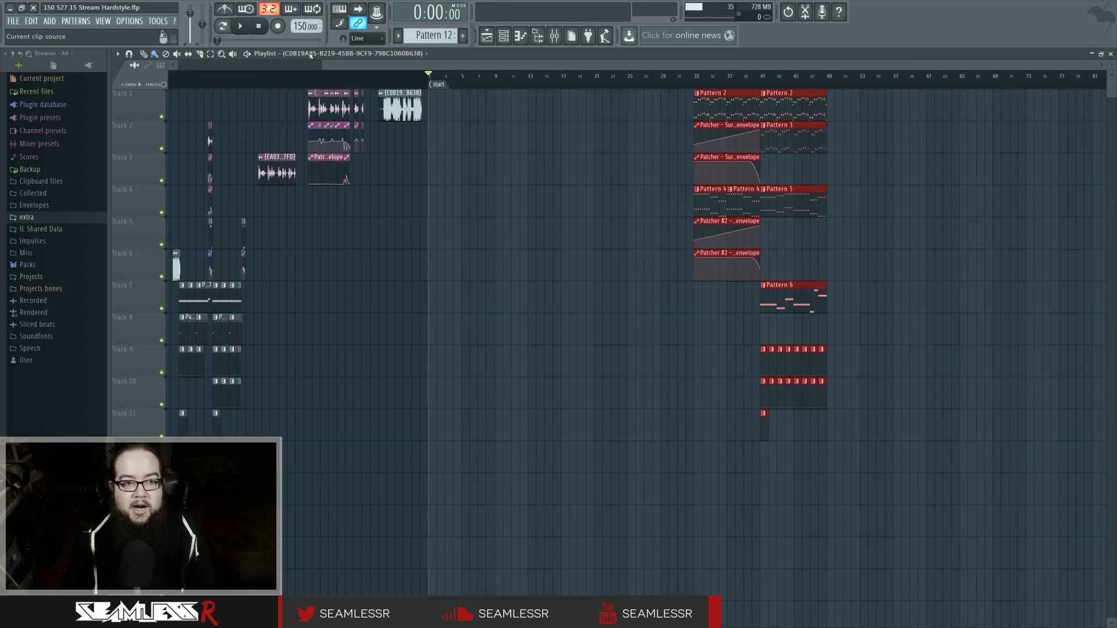
left_click(374, 39)
left_click(372, 50)
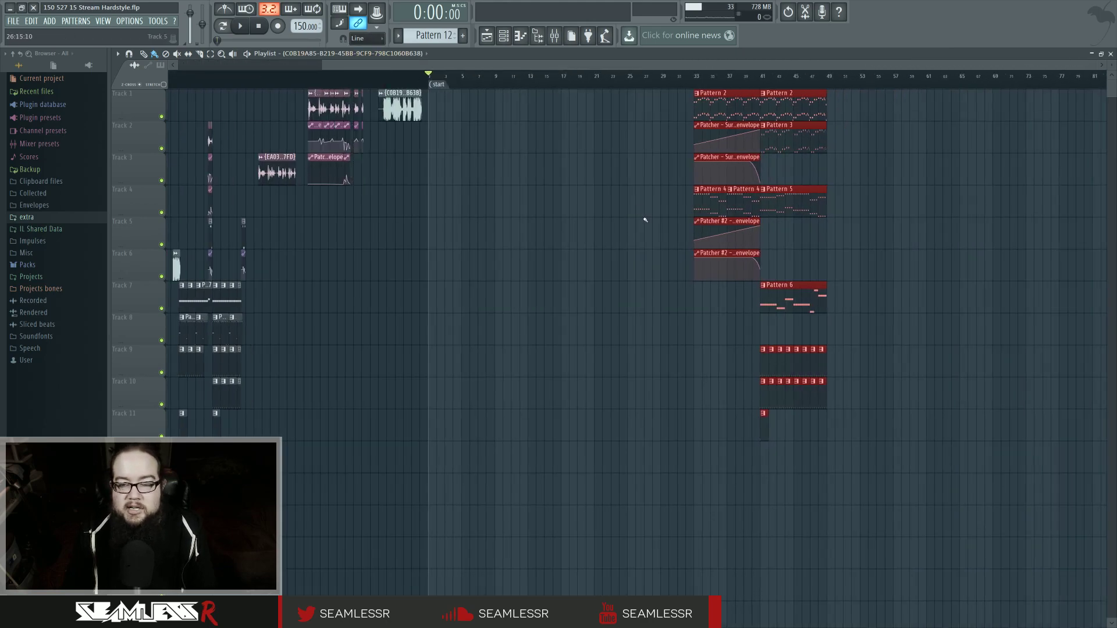
scroll(644, 219, "right", 1)
left_click(133, 55)
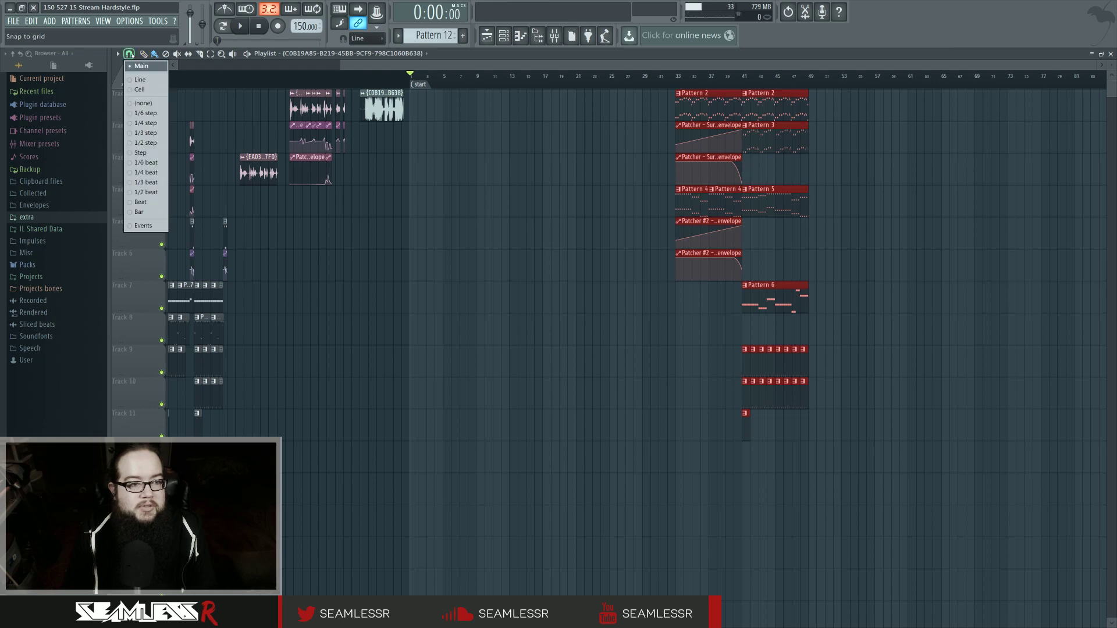
left_click(133, 55)
- Deselect all clips and compare the copies placed from bar 33 with the original idea clips before the start marker
left_click_drag(529, 189, 492, 201)
key("ctrl+d")
left_click_drag(557, 234, 473, 236)
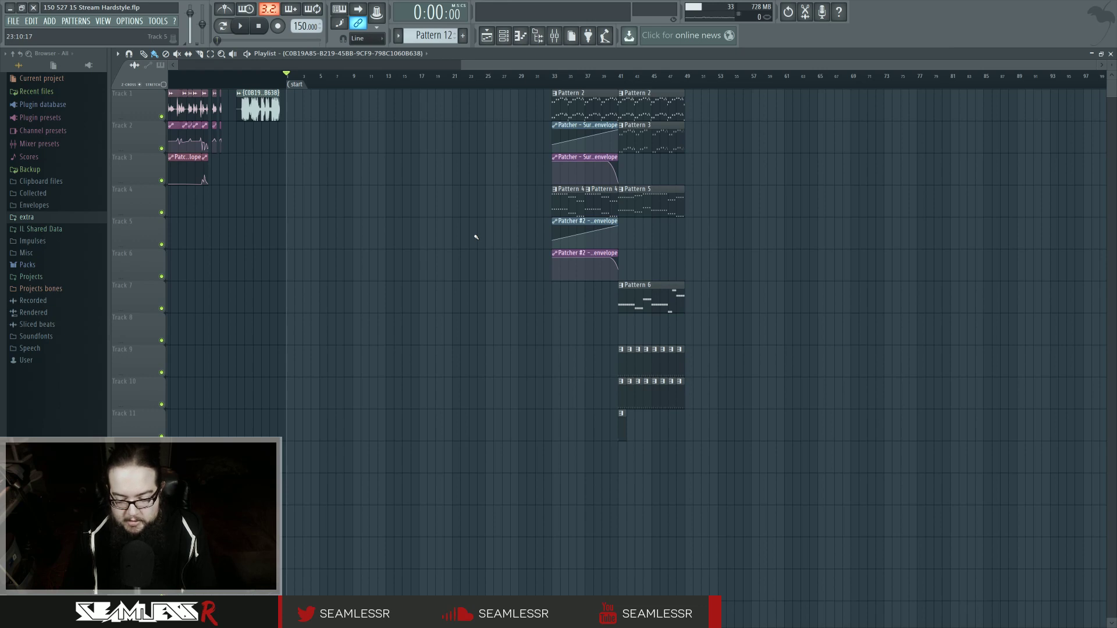
mouse_move(480, 235)
left_mouse_down()
mouse_move(543, 291)
mouse_move(466, 292)
mouse_move(641, 326)
mouse_move(466, 333)
mouse_move(492, 319)
left_mouse_up()
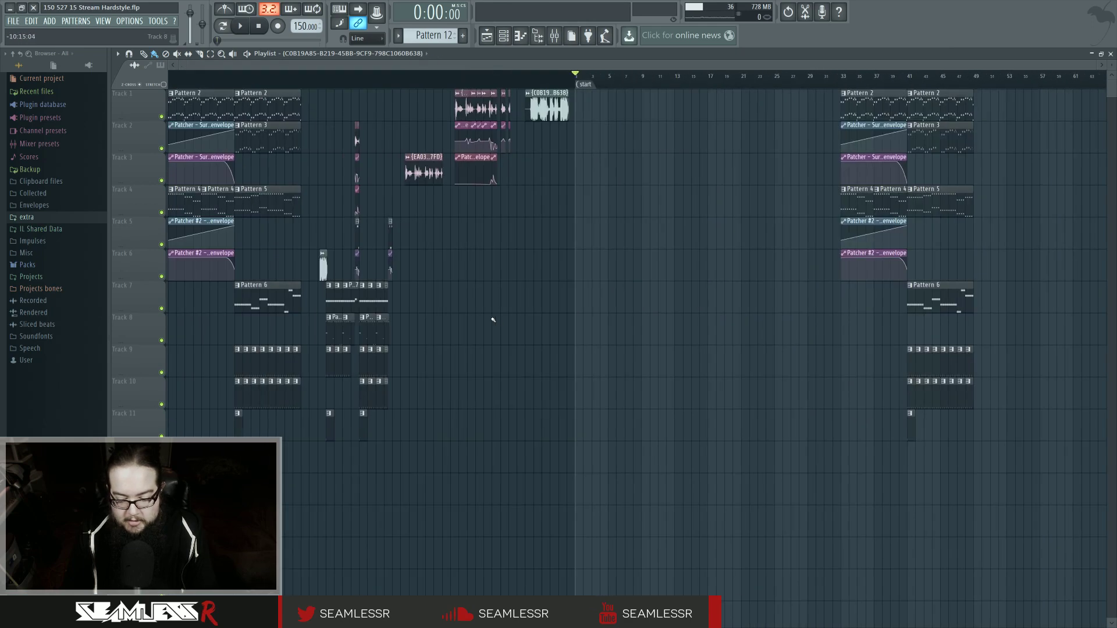
left_click_drag(868, 323, 843, 326)
scroll(844, 326, "up", 4)
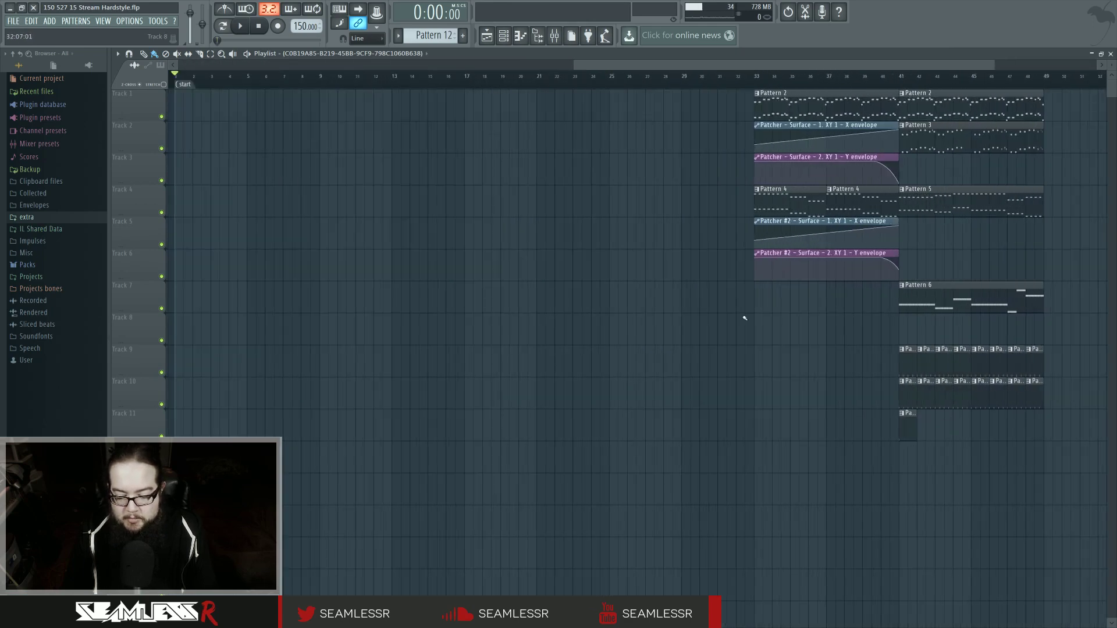
left_click_drag(931, 318, 711, 321)
scroll(712, 321, "up", 3)
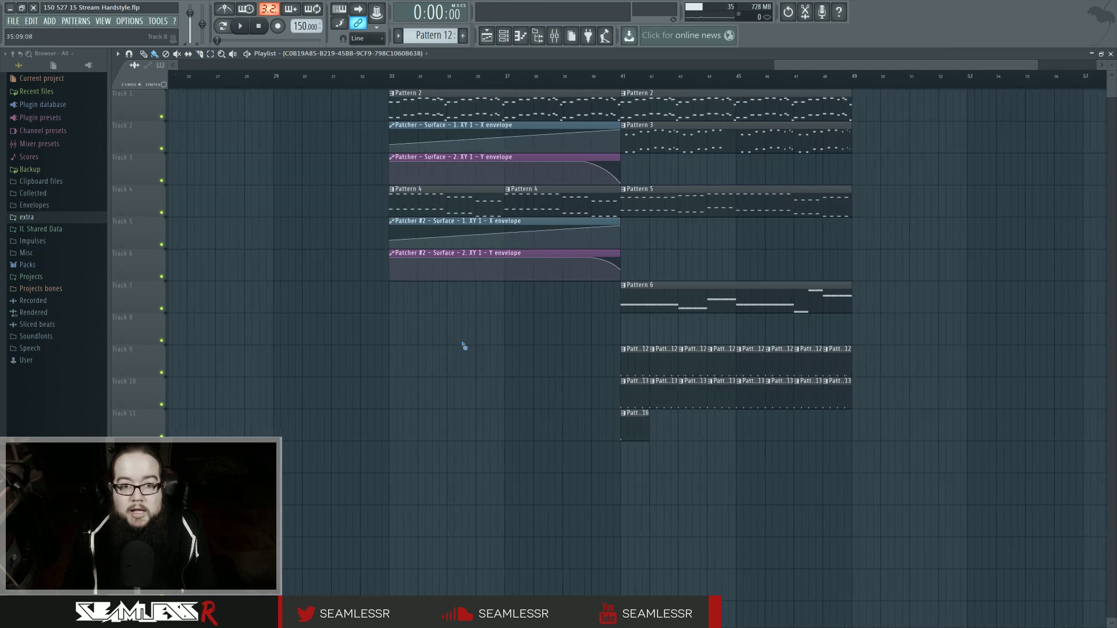
- Play back the copied clips from bar 41 and from bar 33
scroll(465, 343, "down", 3)
left_click(528, 79)
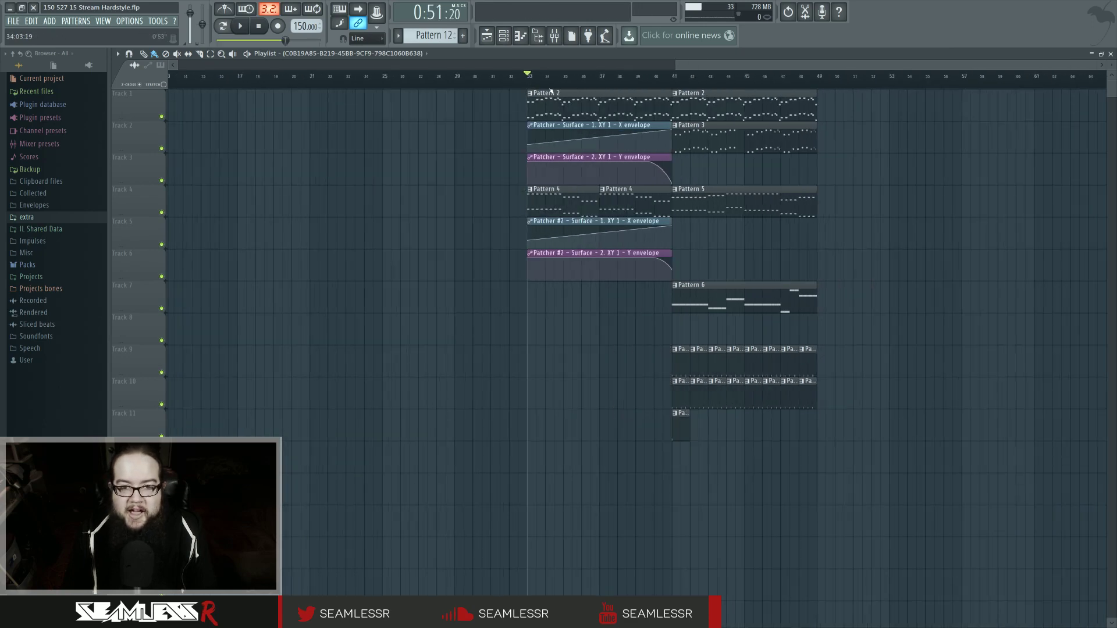
left_click(673, 80)
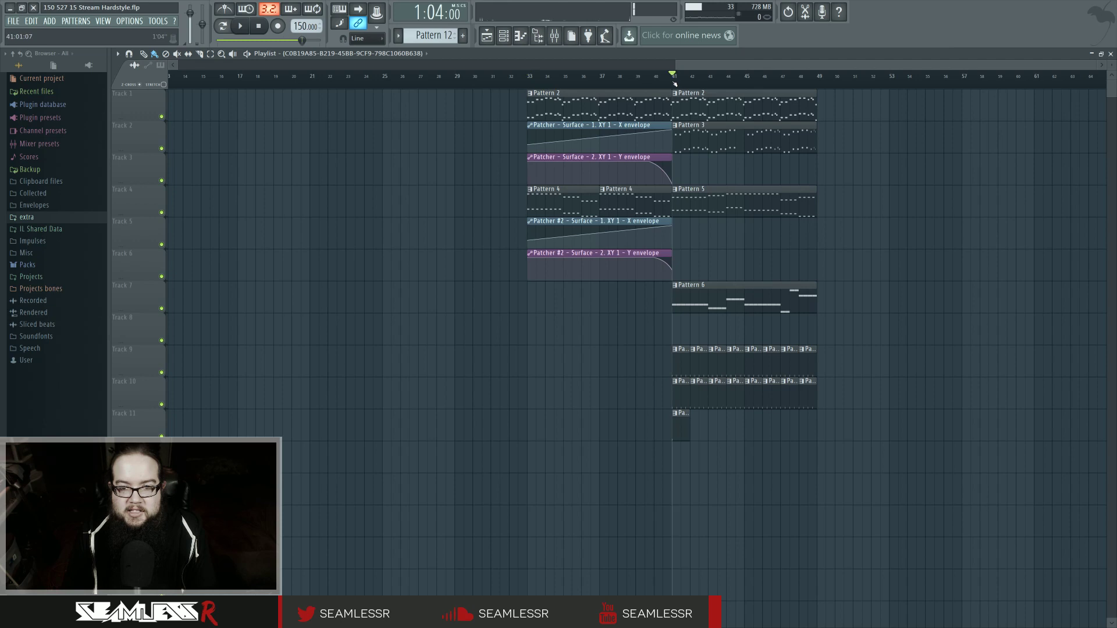
key("space")
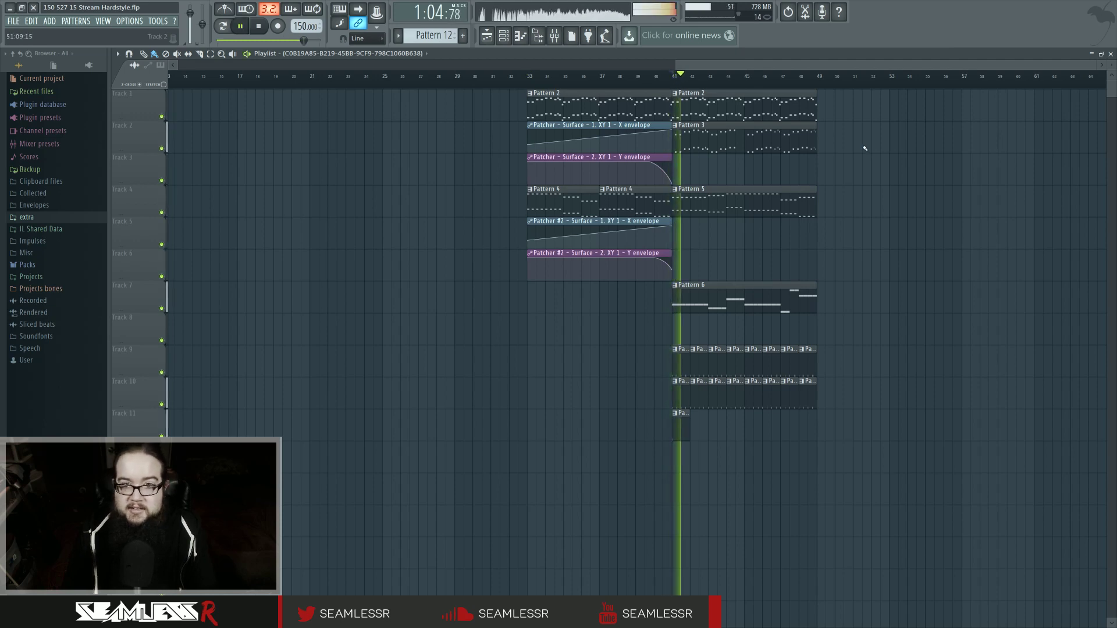
key("space")
left_click(528, 86)
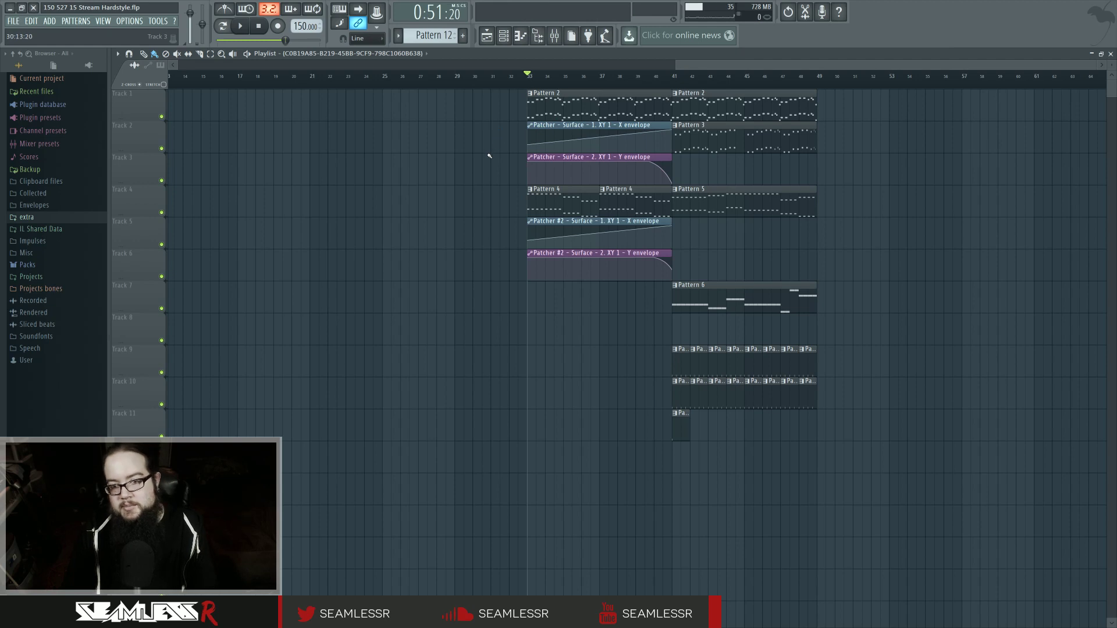
key("space")
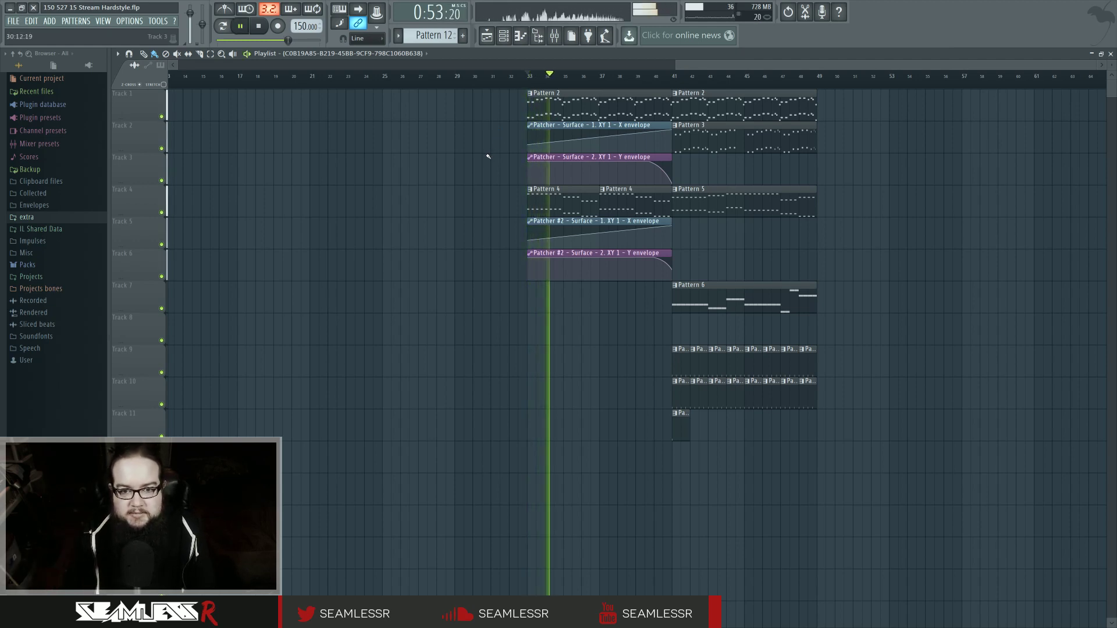
key("space")
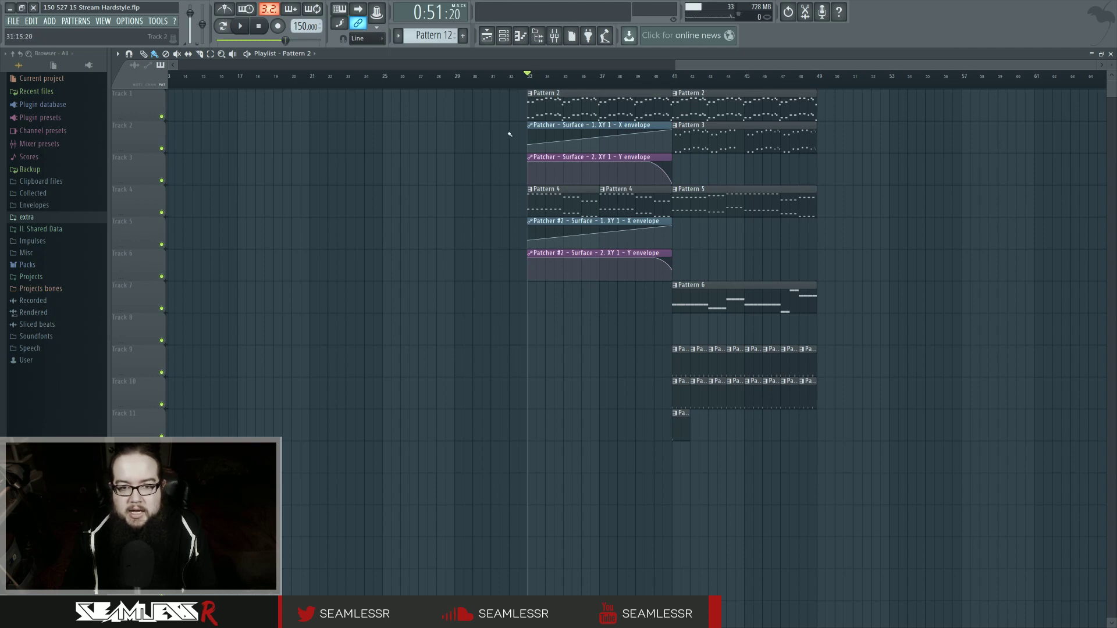
- Select the Pattern 2, Pattern 4 and Patcher envelope clips at bar 33 and move them back to bar 26
left_click_drag(505, 105, 636, 279)
left_click_drag(592, 109, 464, 108)
- Open Pattern 2 from its clip at bar 41, check its channels and split the pattern by channel
double_click(687, 103)
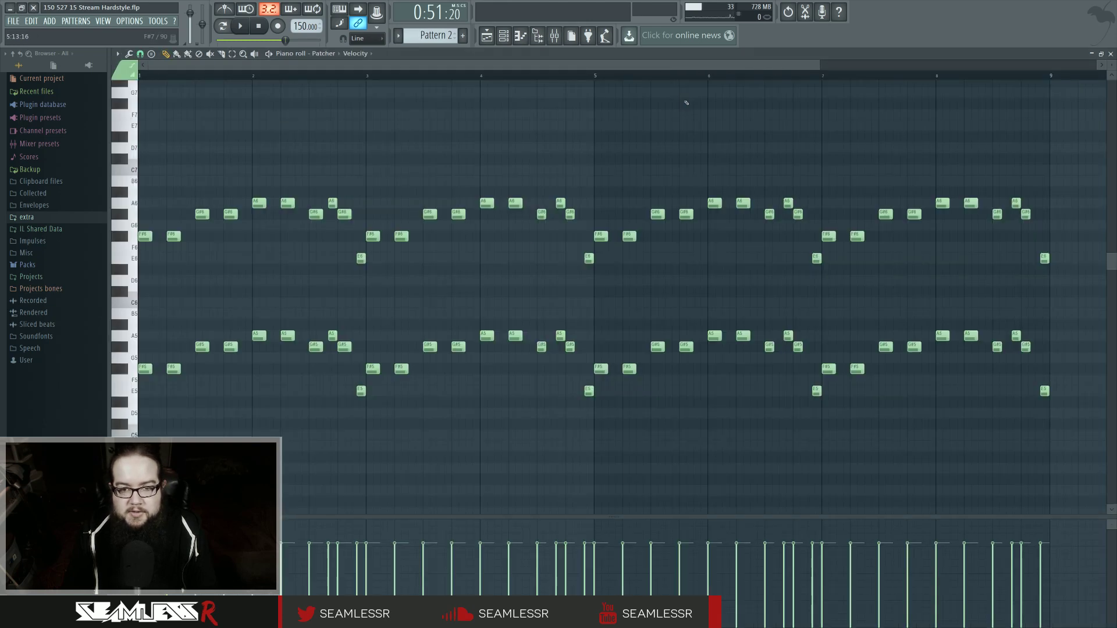
left_click(503, 36)
left_click(503, 36)
left_click(503, 36)
left_click(524, 153)
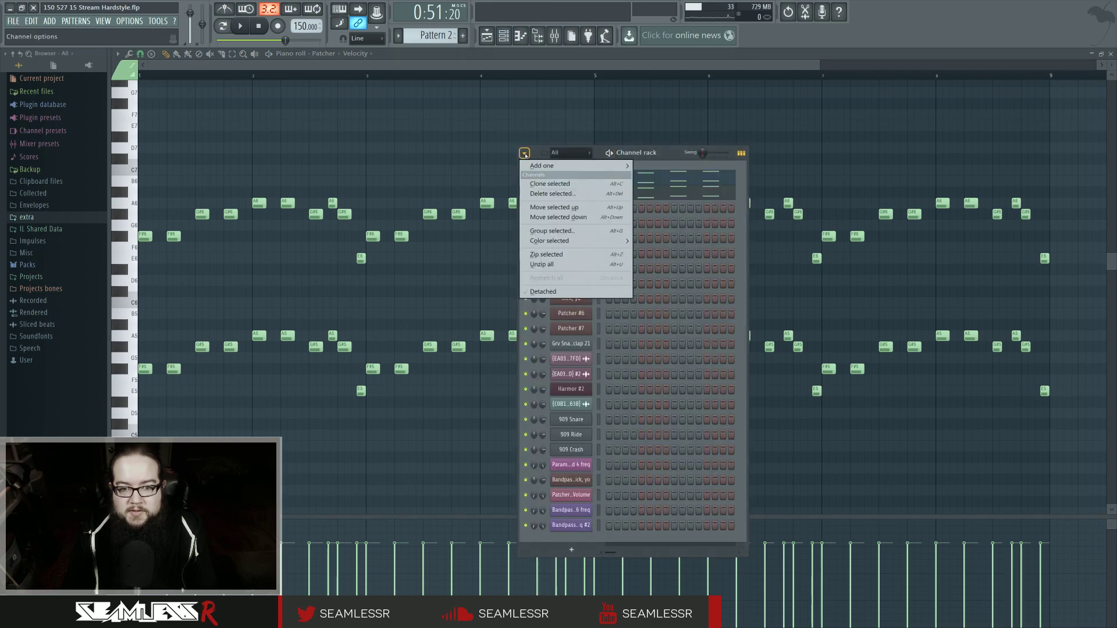
left_click(524, 153)
left_click(435, 36)
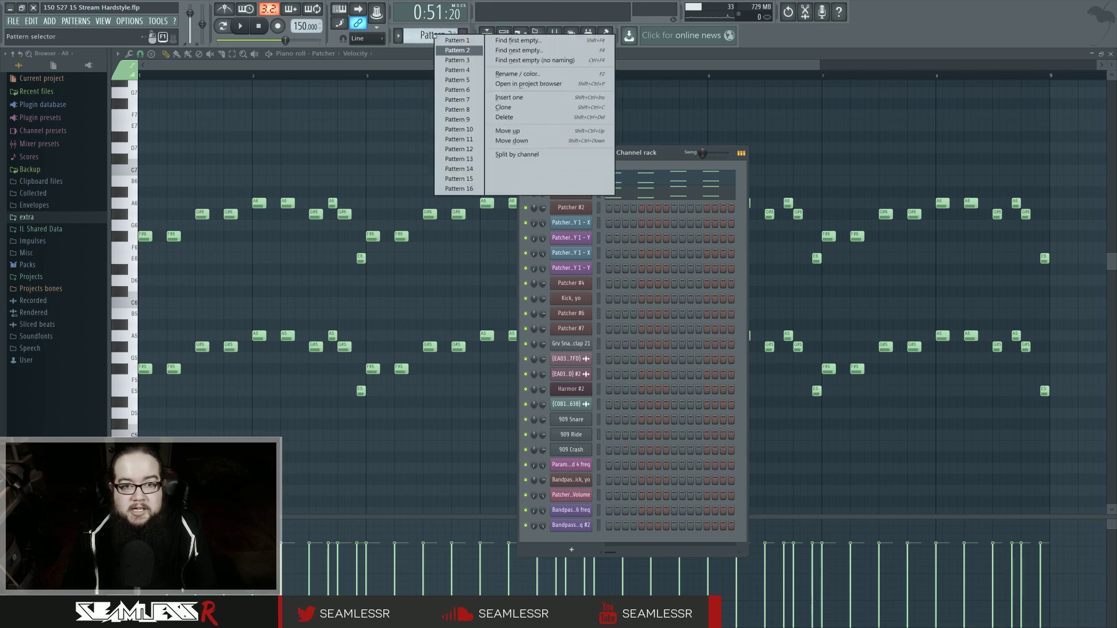
left_click(528, 154)
- Move the Patcher and Pattern 4 clips at bar 41 down one track each and place a Patcher #3 clip on track 1
left_click(487, 36)
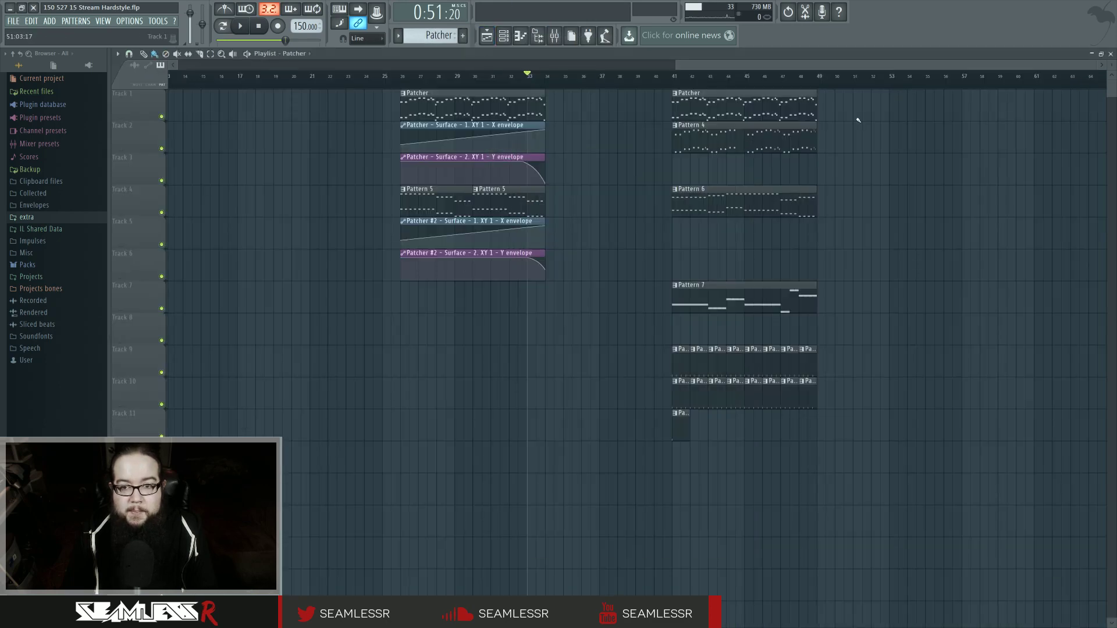
left_click_drag(712, 142, 711, 171)
left_click_drag(703, 109, 703, 137)
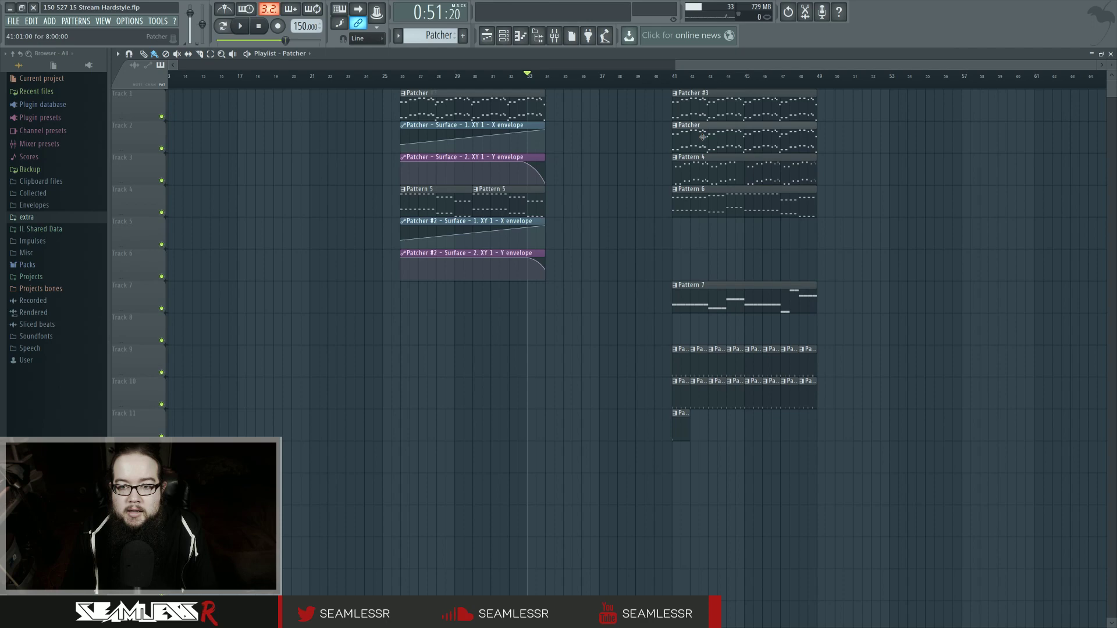
- Inspect the notes and channels of Pattern 4, Pattern 6 and Pattern 7 in the section at bar 41
double_click(690, 168)
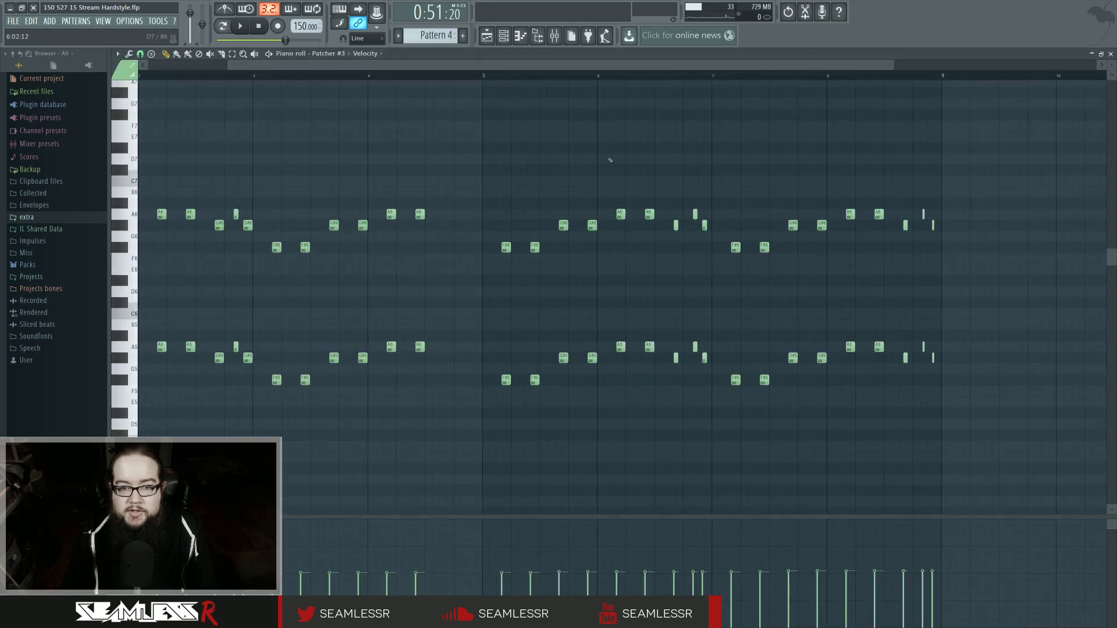
left_click(514, 43)
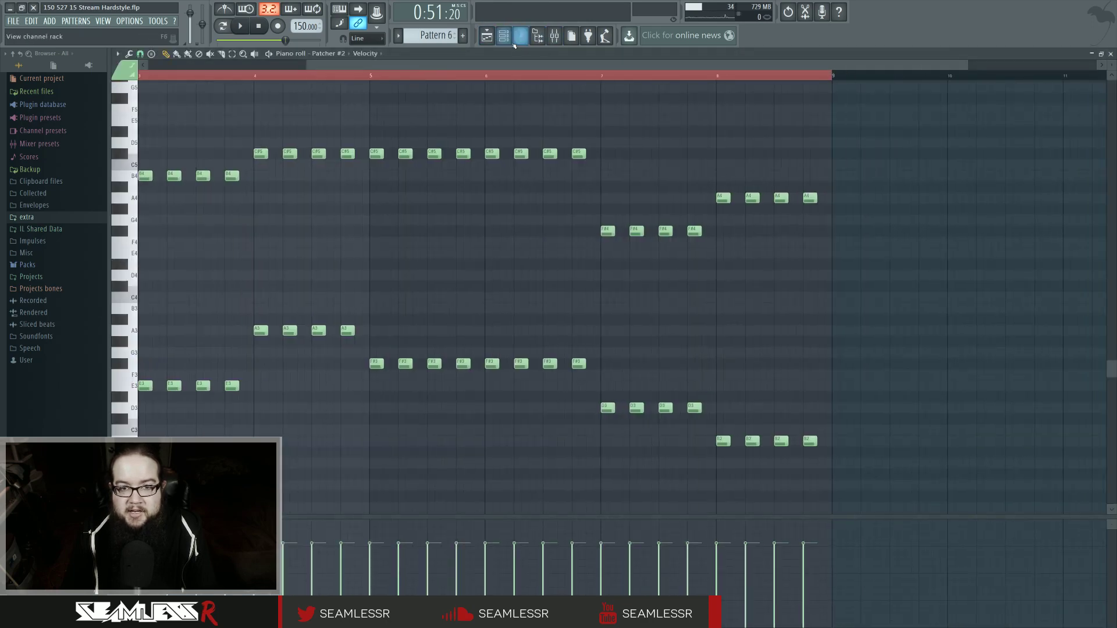
left_click(505, 40)
left_click(503, 40)
left_click(488, 38)
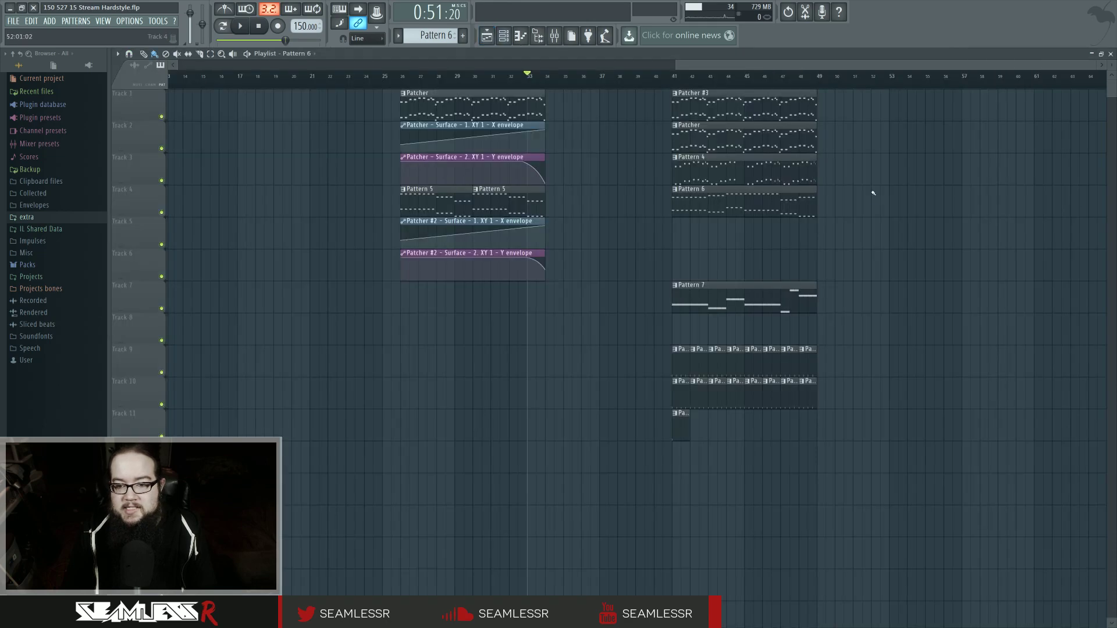
double_click(726, 284)
key("F5")
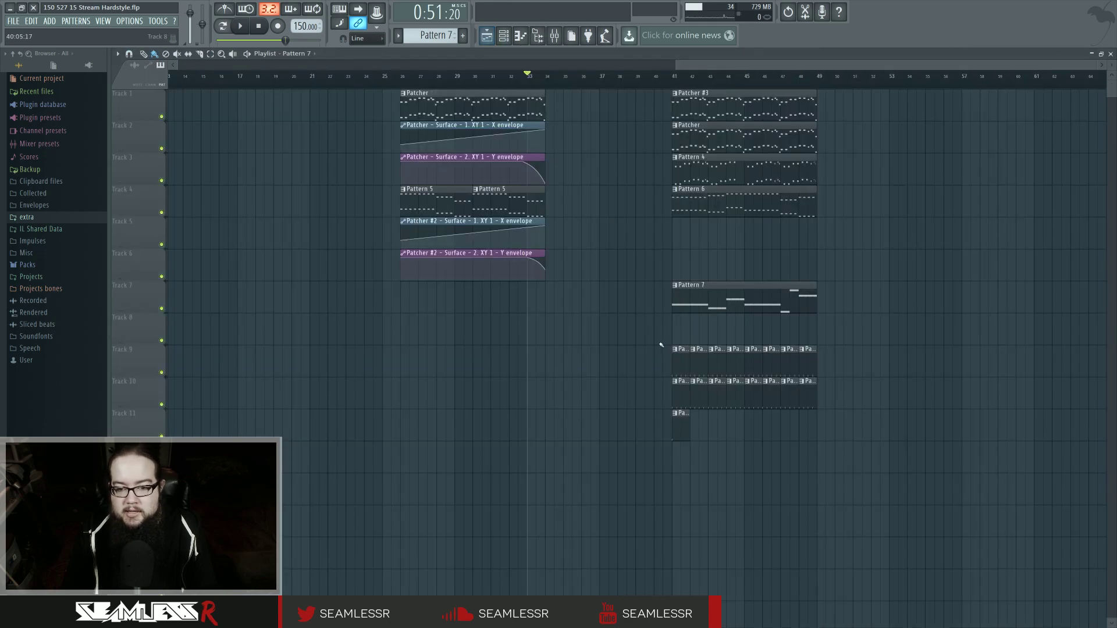
- Move the short pattern clips on tracks 9 to 11 up one track, and shift them together with Pattern 7 to bar 49
left_click_drag(661, 345, 807, 442)
left_click_drag(727, 359, 727, 328)
left_click(830, 391, "ctrl")
scroll(861, 375, "right", 3)
left_click_drag(714, 406, 544, 299)
left_click_drag(644, 322, 789, 322)
left_click(556, 312, "ctrl")
- Play back the Patcher #3, Patcher, Pattern 4 and Pattern 6 clips from bar 41
key("space")
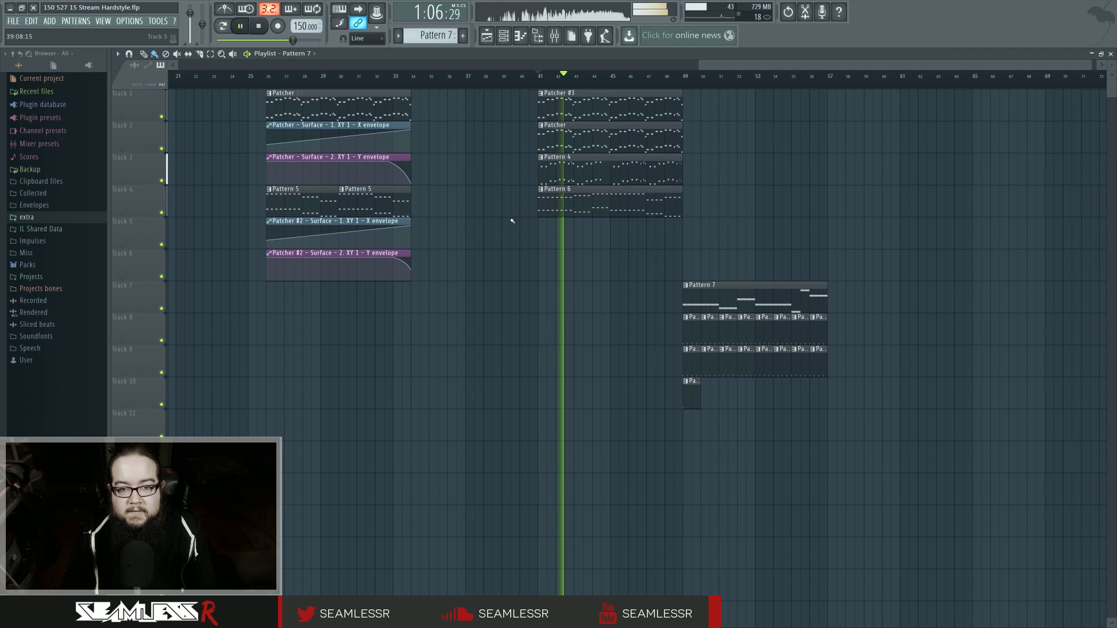
key("space")
scroll(528, 231, "down", 1)
left_click_drag(528, 232, 571, 277)
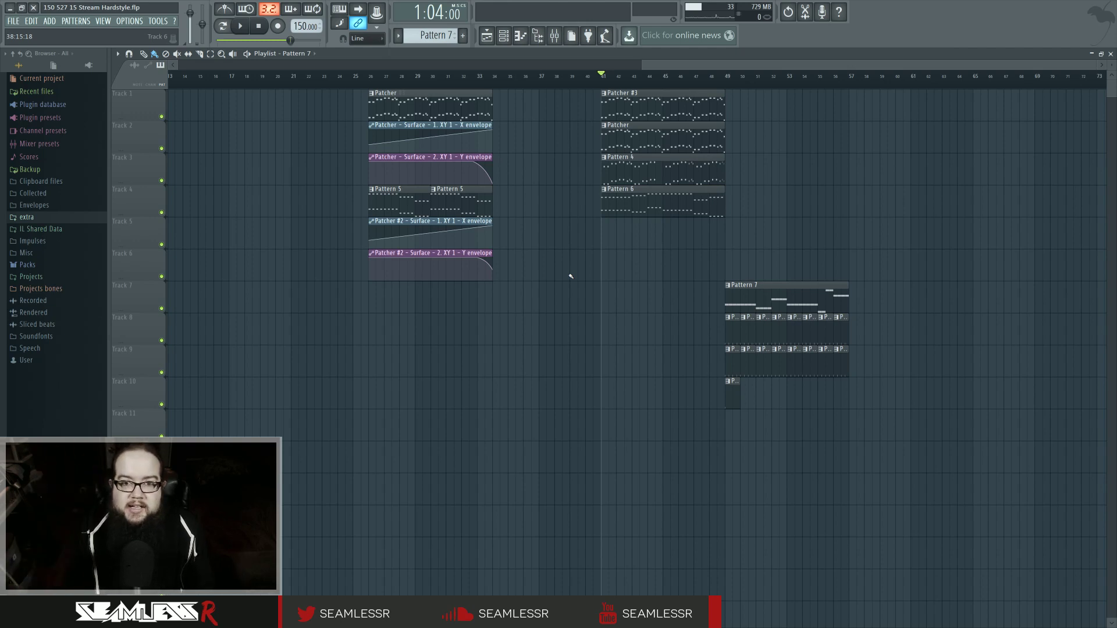
left_click(158, 21)
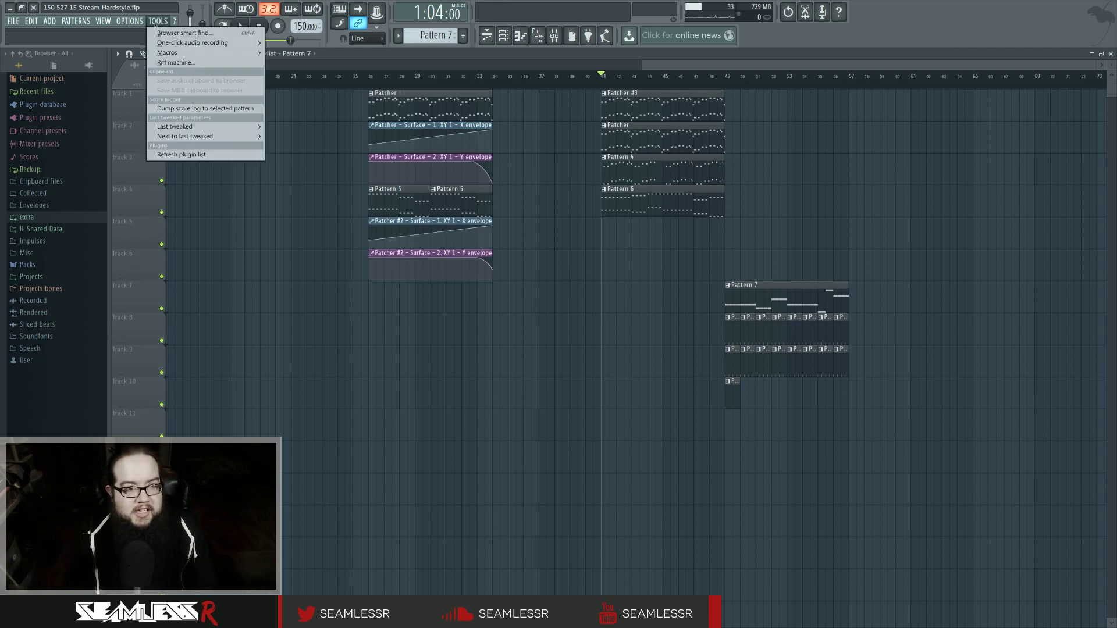
mouse_move(179, 54)
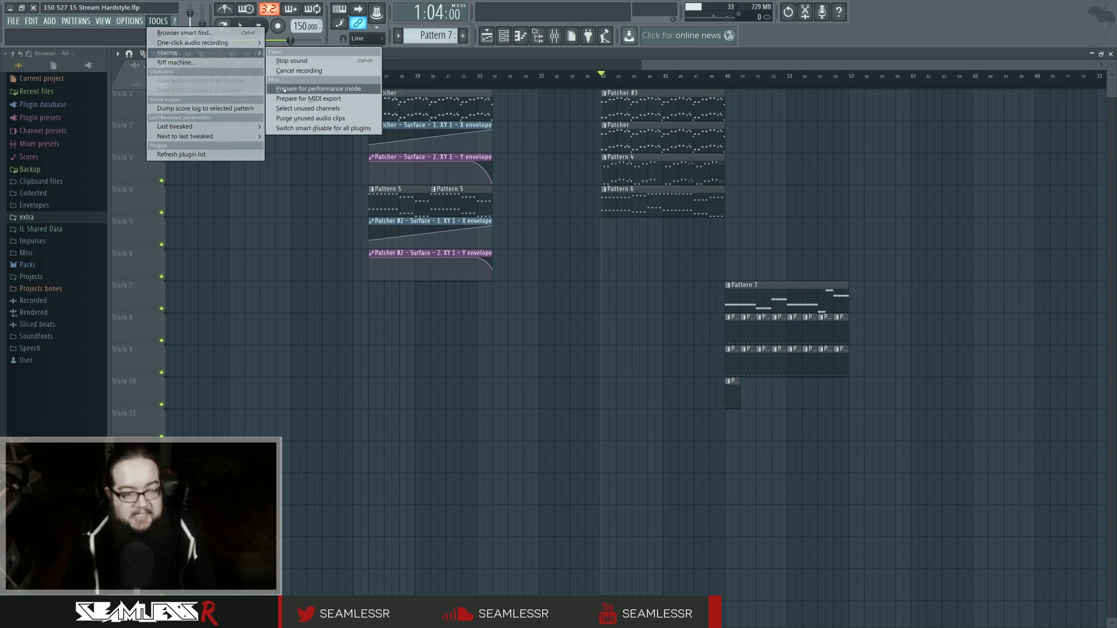
left_click(268, 262)
left_click_drag(572, 281, 594, 264)
left_click_drag(655, 281, 620, 281)
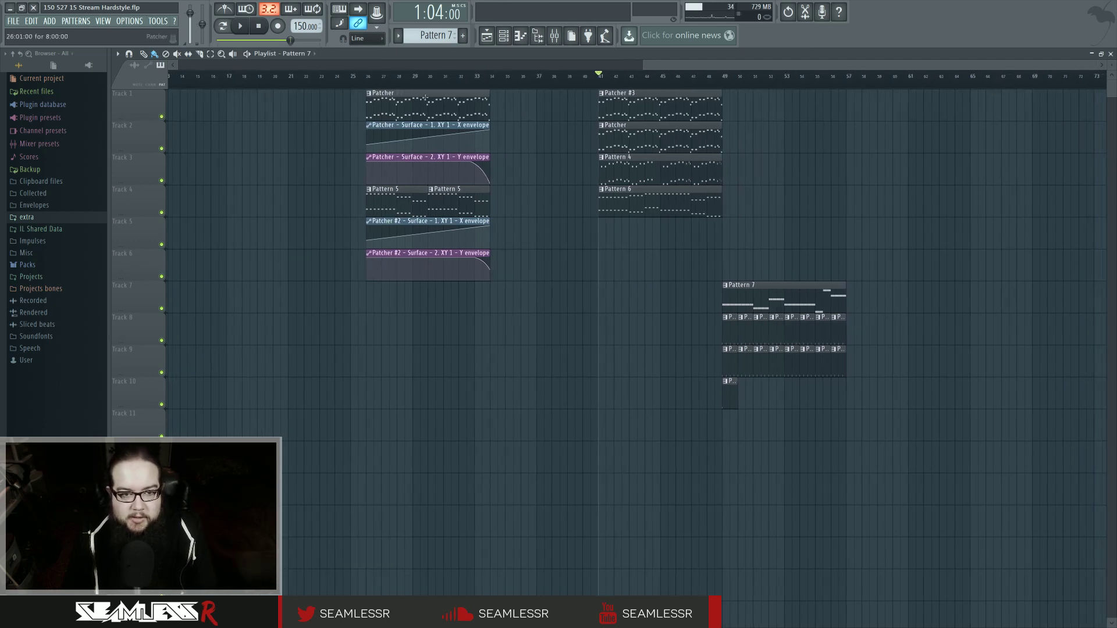
- Delete the Patcher, Pattern 5 and Patcher envelope clips in the group starting at bar 26
left_click(367, 77)
scroll(409, 168, "up", 3)
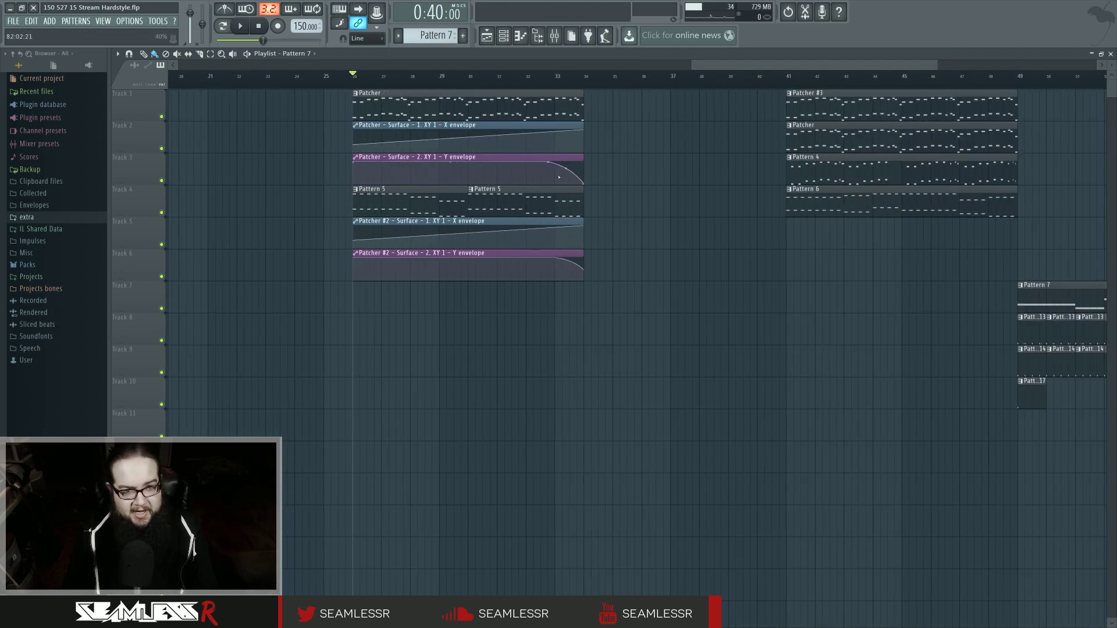
right_click(571, 264)
right_click(568, 239)
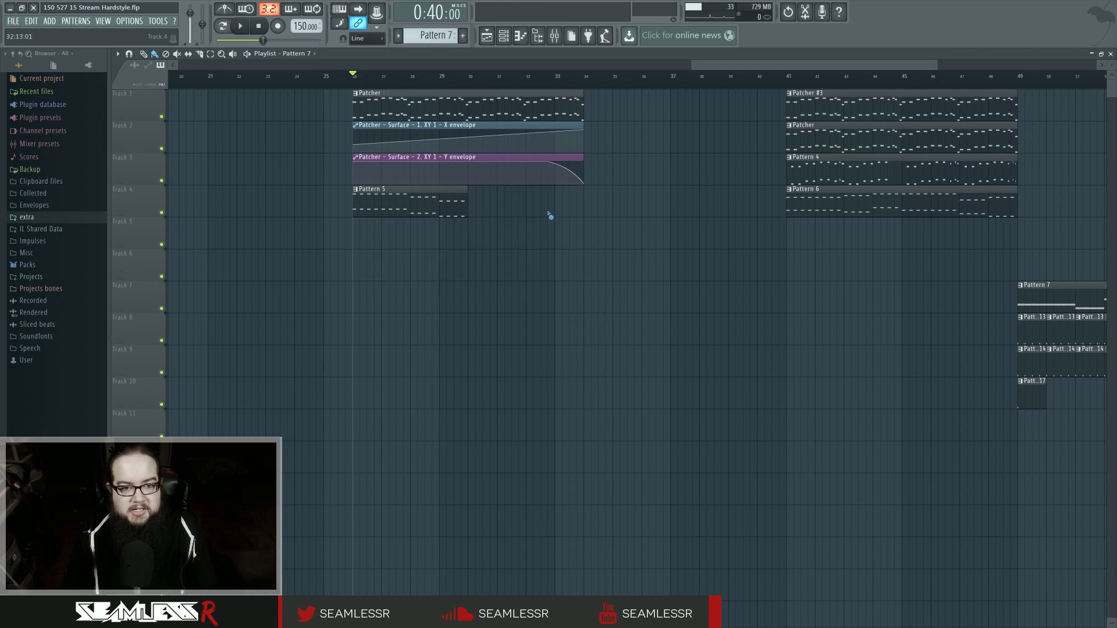
right_click(556, 202)
right_click(535, 172)
right_click(506, 139)
right_click(480, 111)
right_click(437, 197)
- Solo tracks 1, 2 and 3 in turn and play each one from bar 41 to hear its melodic layer
scroll(634, 244, "down", 3)
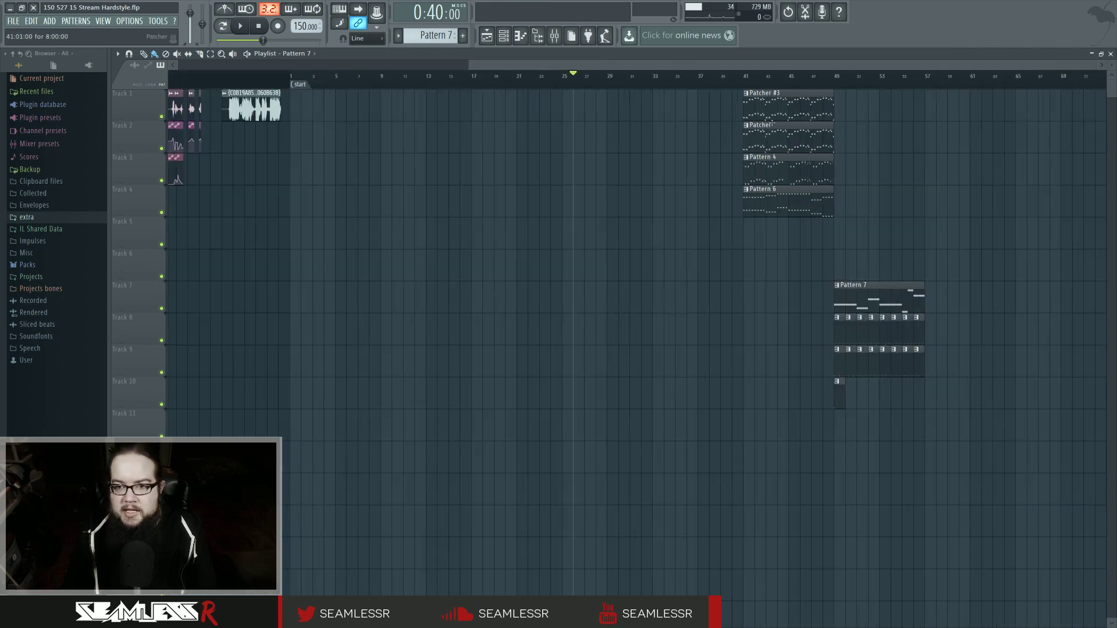
left_click(743, 85)
scroll(743, 84, "up", 4)
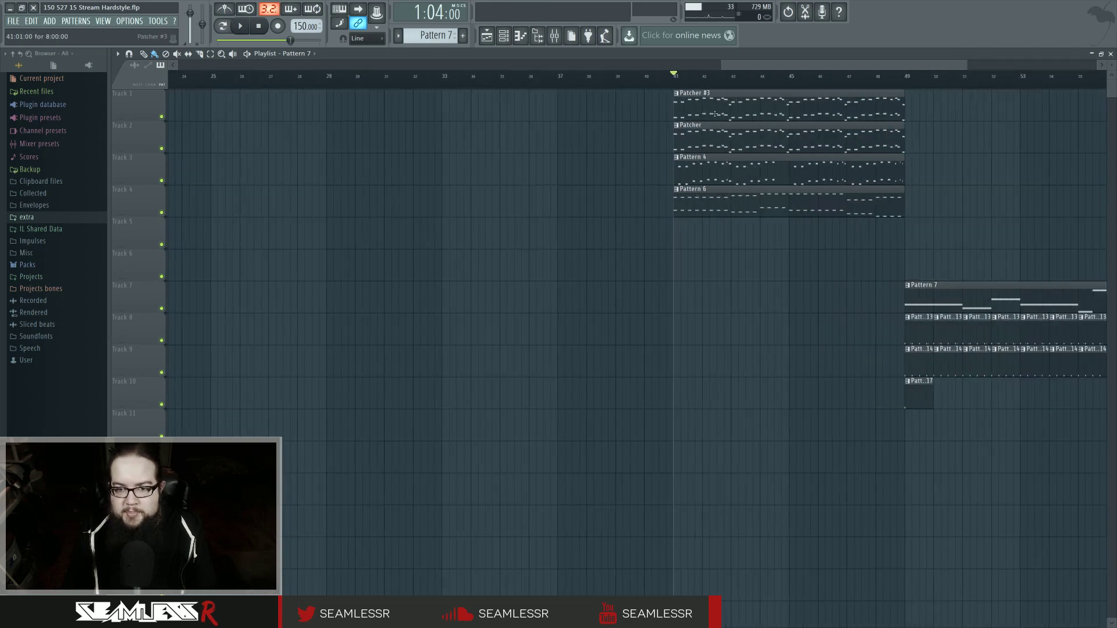
right_click(161, 117)
key("space")
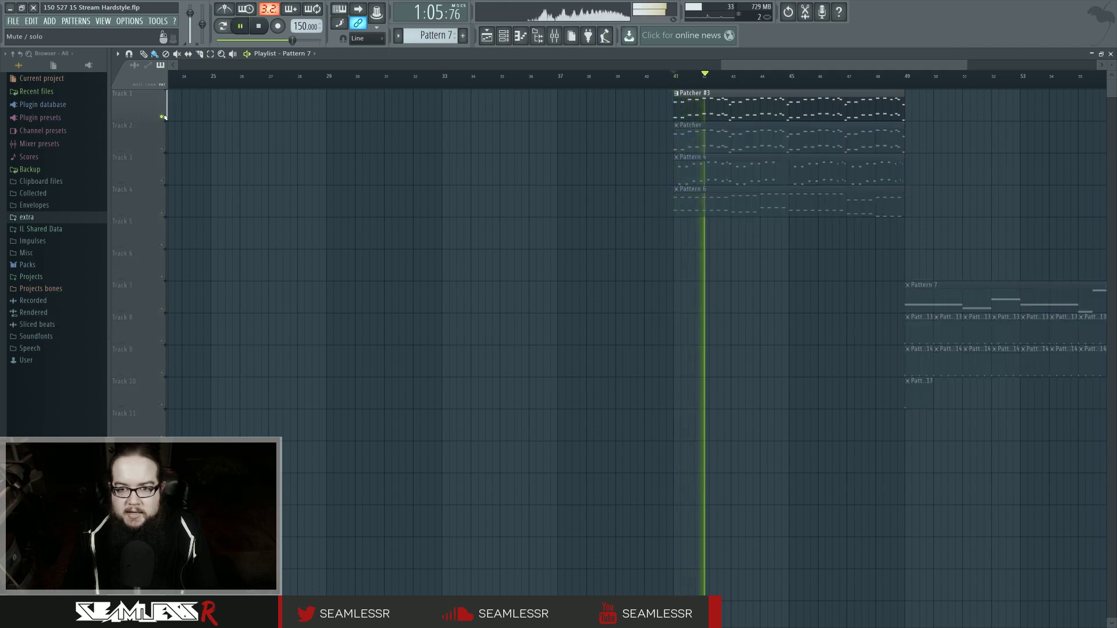
right_click(162, 149)
key("space")
key("space")
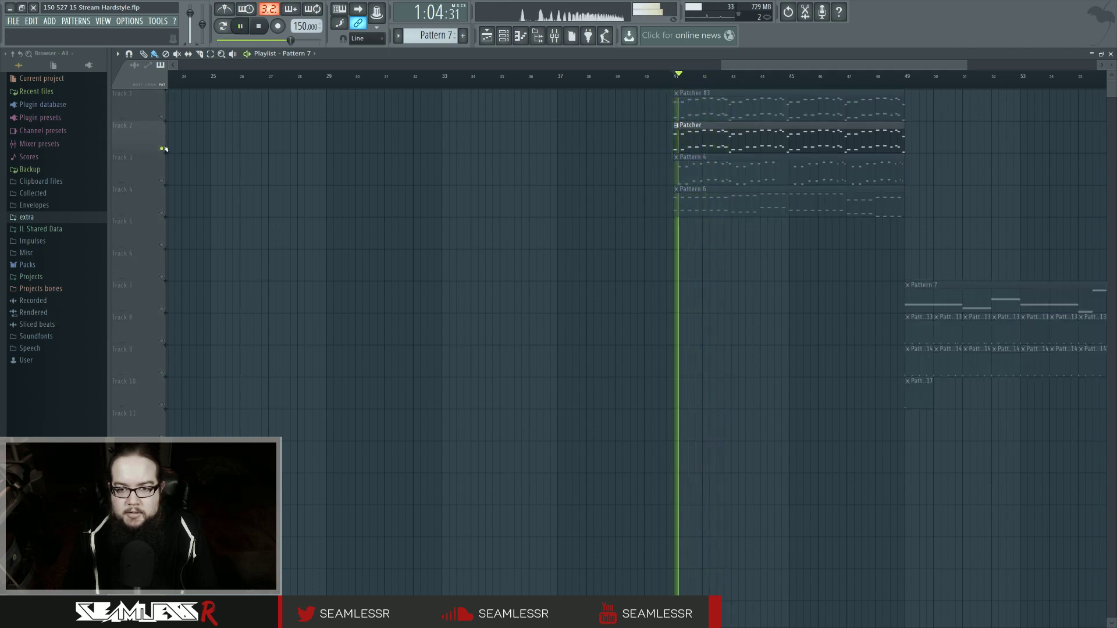
right_click(162, 181)
key("space")
key("space")
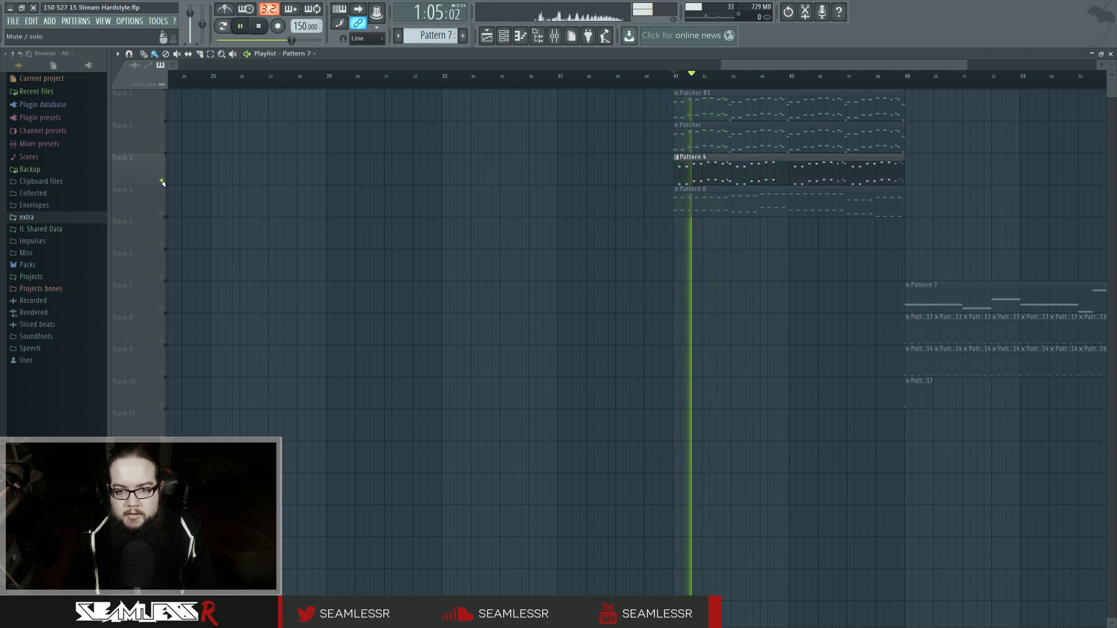
- Play tracks 1 and 3 together from bar 41, and skip through Pattern 6 on track 4 alone
left_click(162, 117)
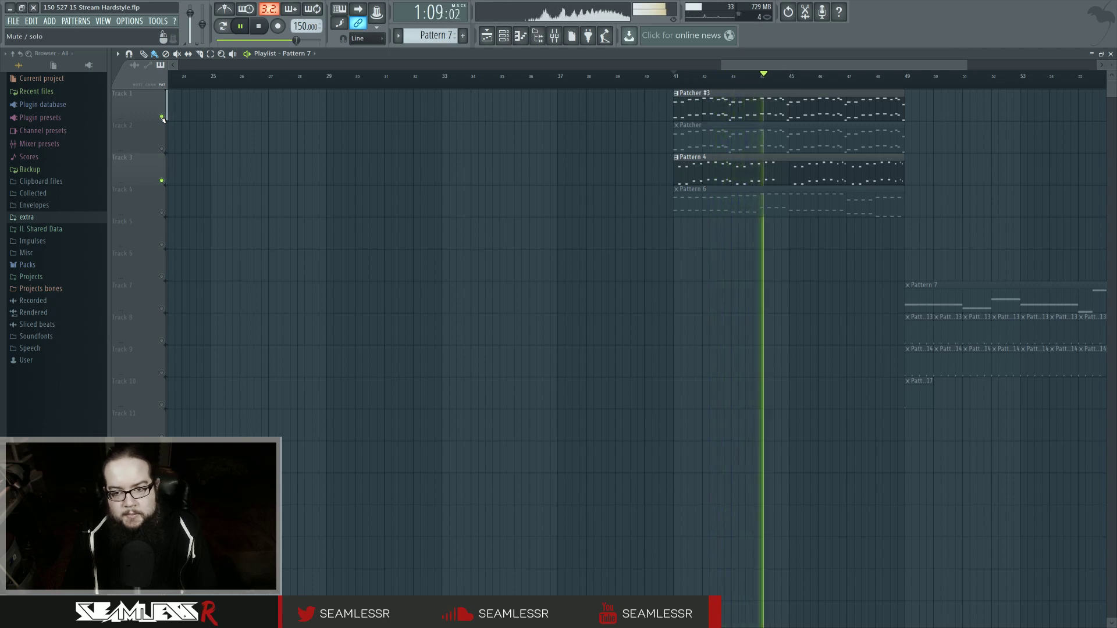
key("space")
left_click(161, 117)
left_click(161, 181)
left_click(162, 212)
key("space")
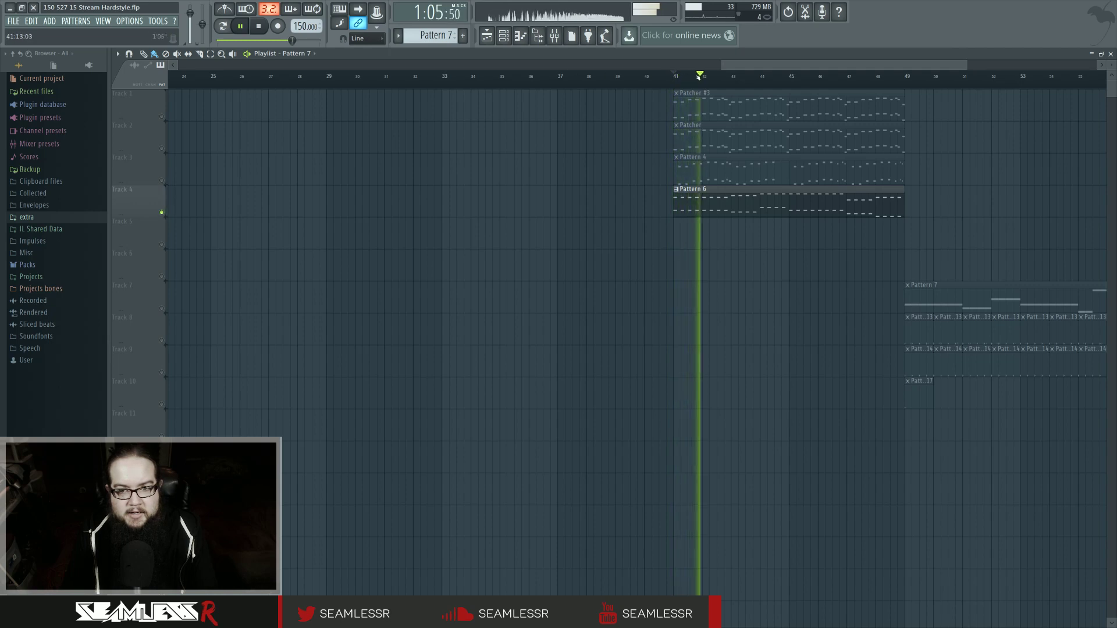
left_click(730, 83)
left_click(760, 84)
left_click(789, 84)
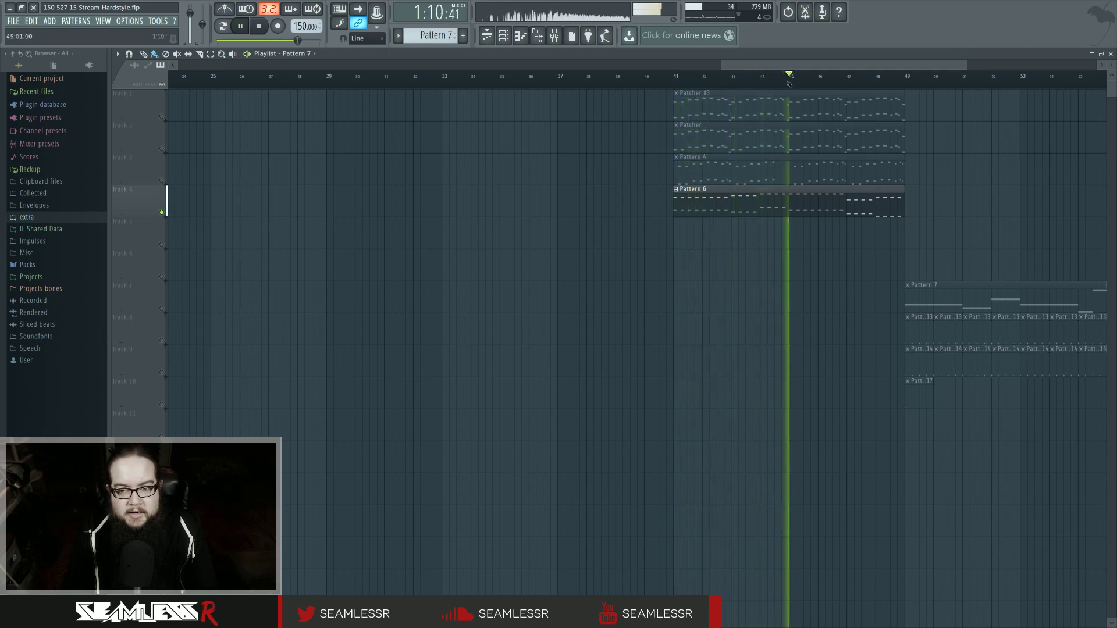
left_click(848, 85)
left_click(876, 85)
key("space")
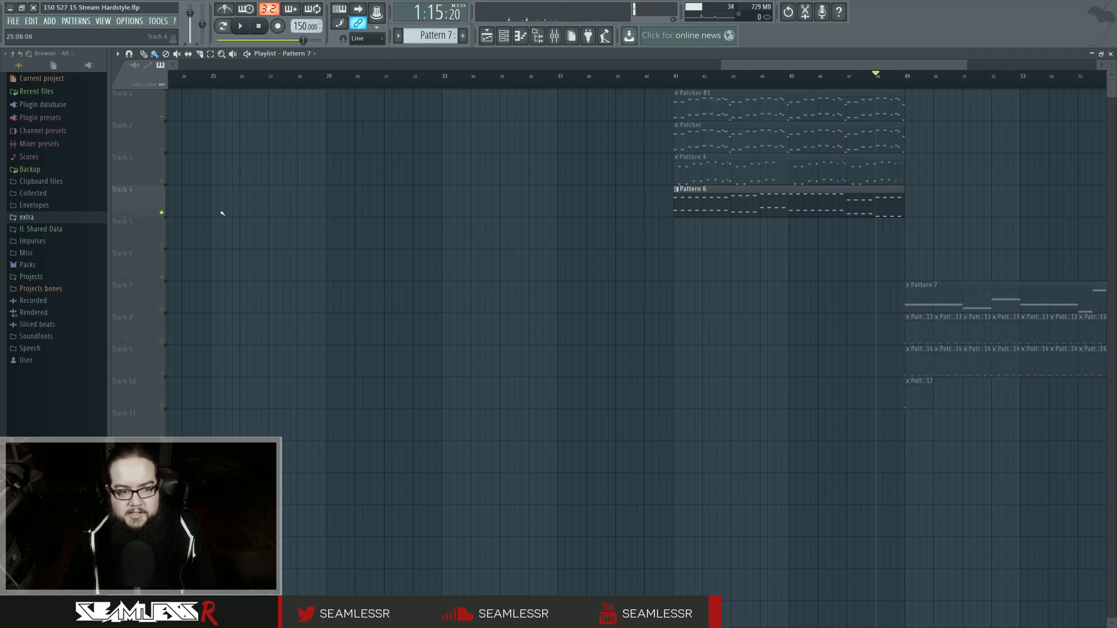
- Unmute all the playlist tracks
right_click(162, 215)
left_click_drag(576, 243, 453, 247)
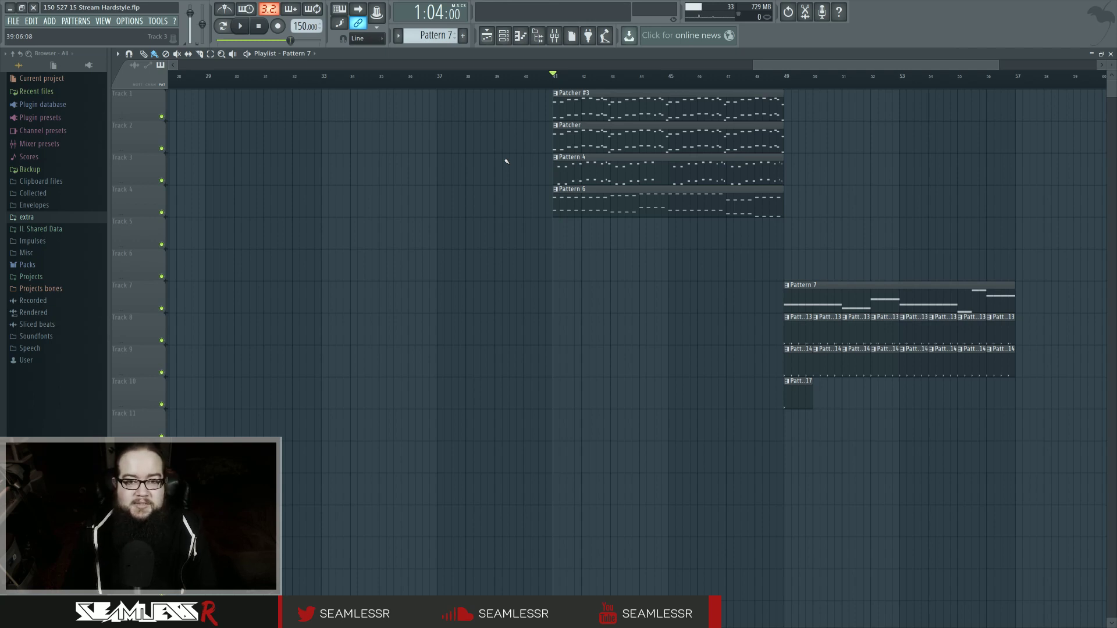
left_click_drag(476, 159, 505, 161)
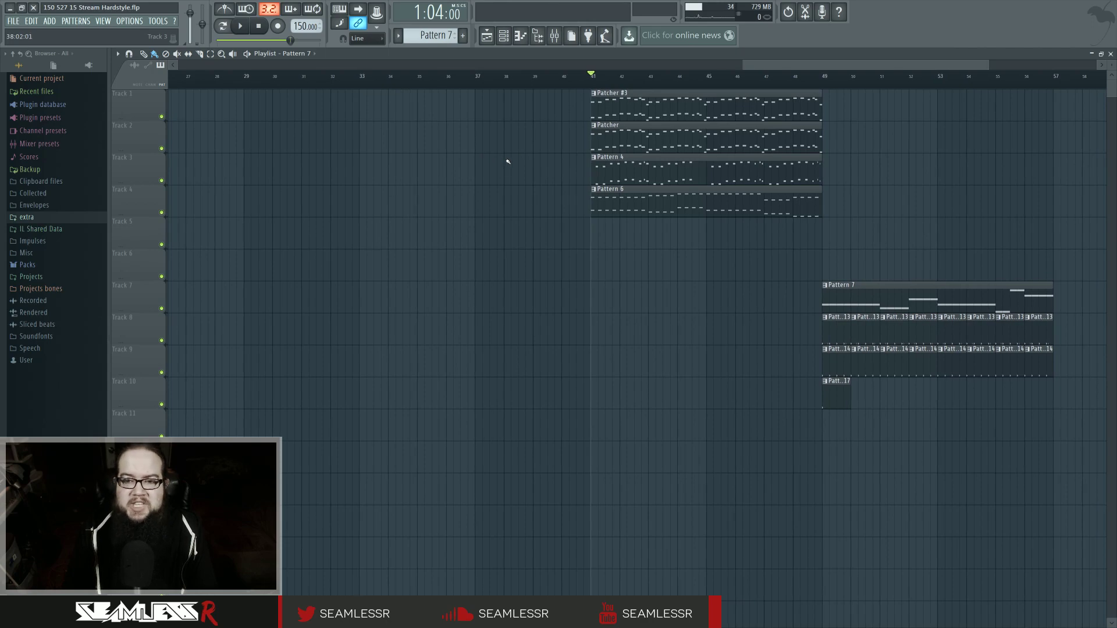
- Open the notes of the Patcher #3 clip and examine the map of its Patcher #3 instrument
double_click(647, 111)
left_click(517, 37)
left_click(505, 36)
double_click(638, 107)
left_click(503, 36)
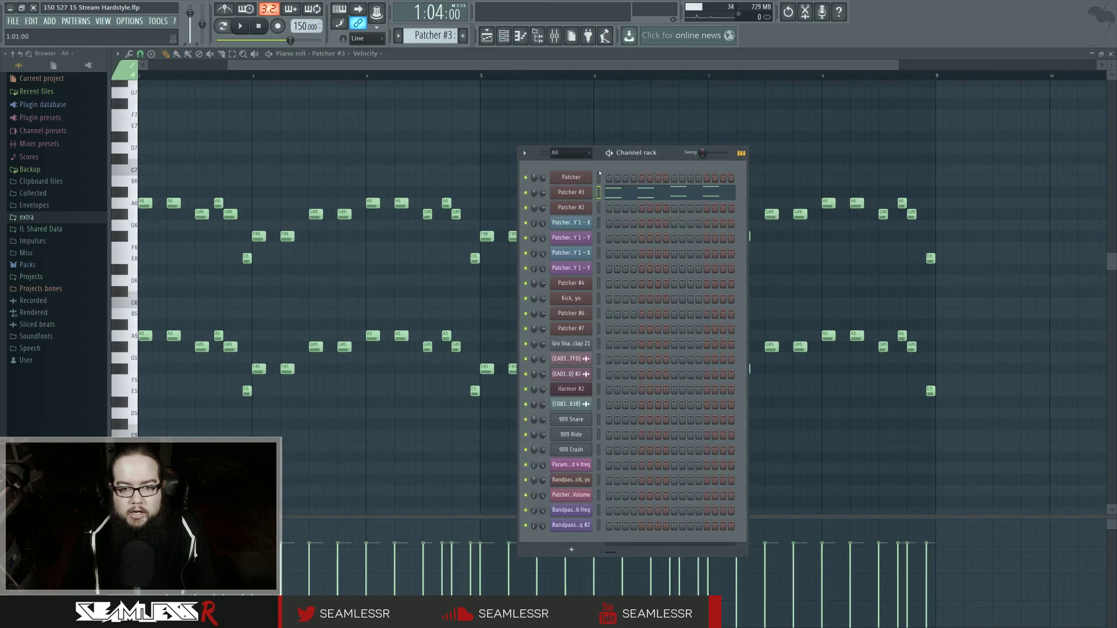
left_click(589, 205)
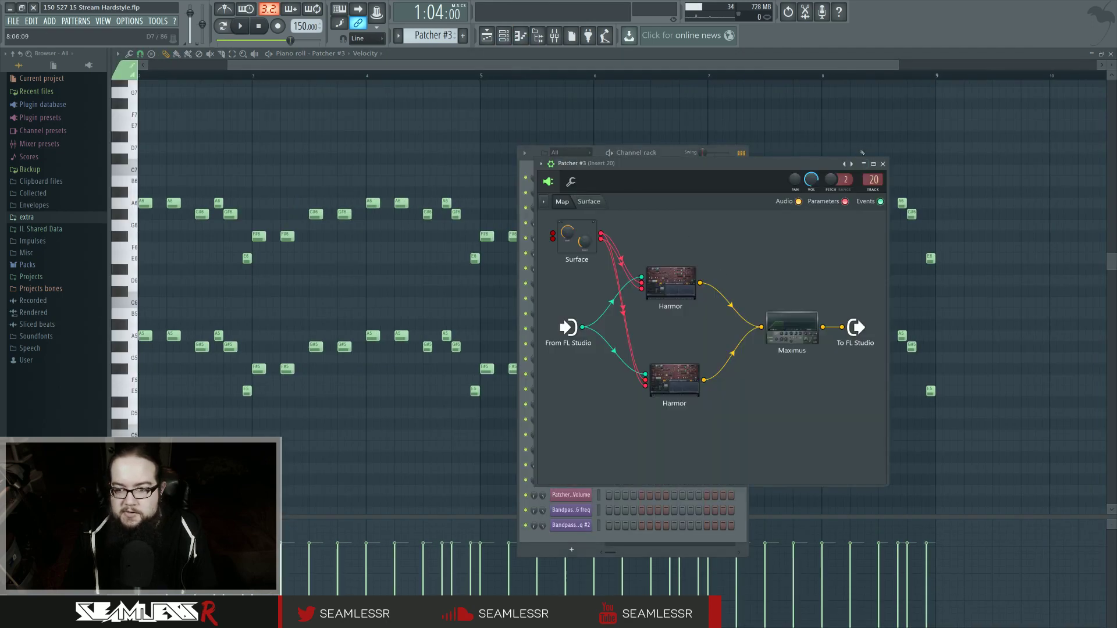
left_click(883, 164)
- Play the Patcher and Pattern 6 clips together from bar 41 with the other tracks muted
left_click(486, 36)
right_click(162, 118)
key("space")
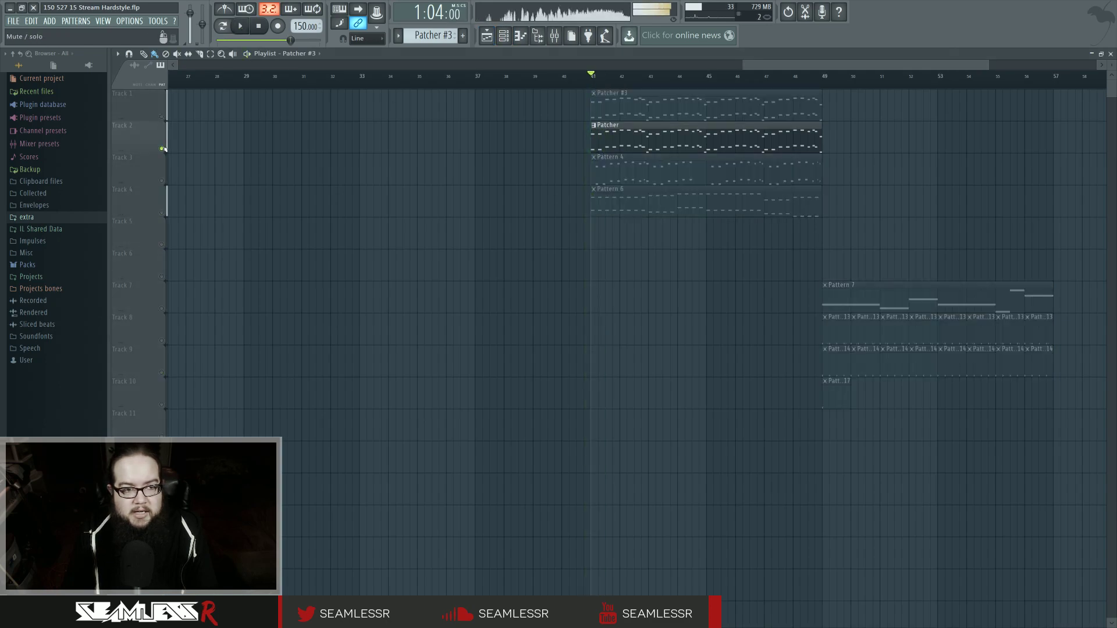
right_click(162, 149)
right_click(163, 117)
left_click_drag(162, 149, 165, 183)
left_click(162, 181)
left_click(162, 212)
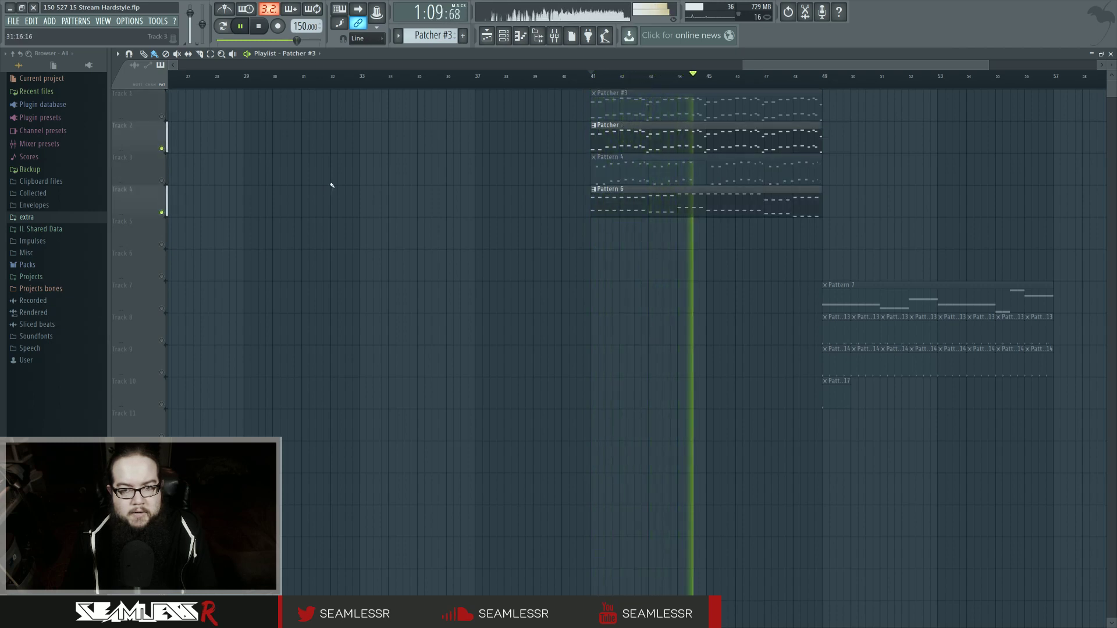
key("space")
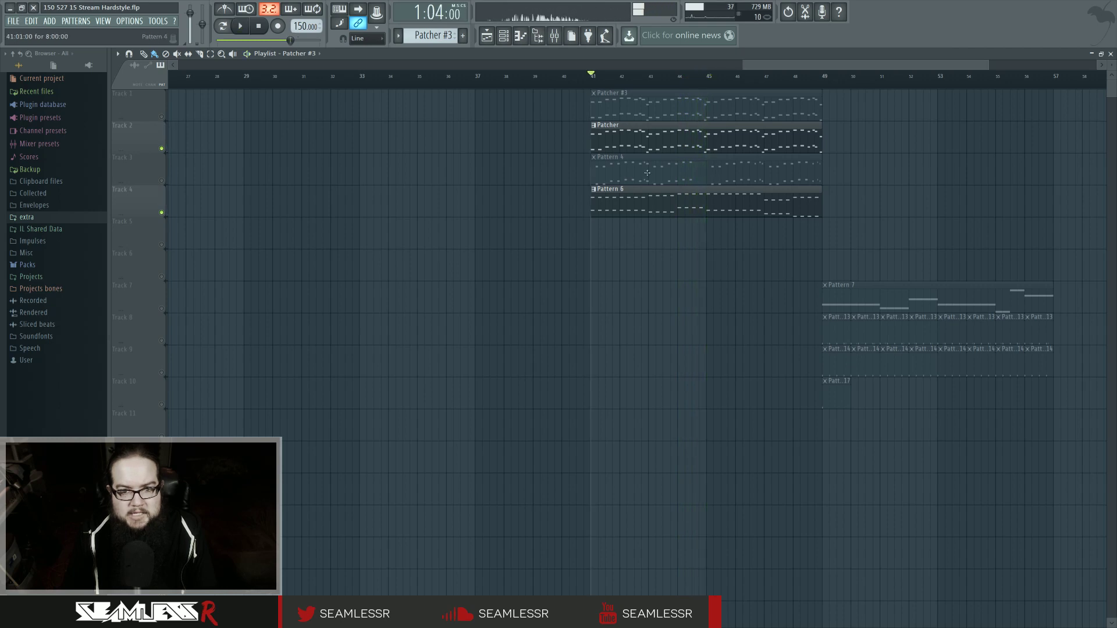
- Copy the Patcher and Pattern 6 clips from bar 41 to bar 33, keeping them on tracks 2 and 4
left_click_drag(604, 147, 375, 154, "shift")
left_click(401, 199)
scroll(351, 249, "down", 4, "ctrl")
left_click_drag(532, 263, 459, 266)
key("ctrl+d")
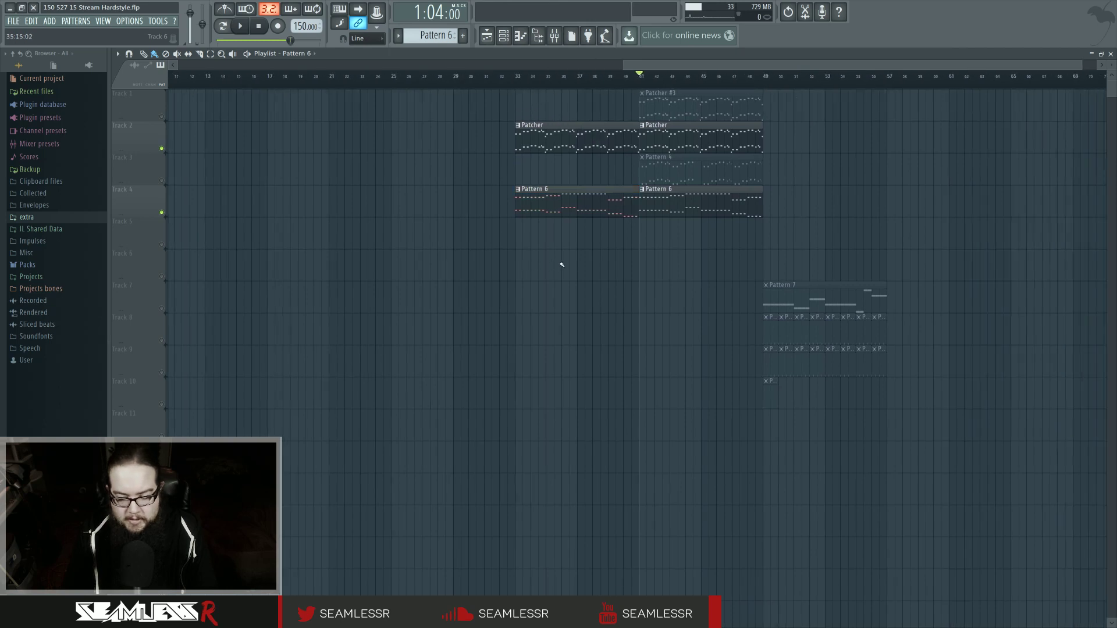
- Play the copied Patcher and Pattern 6 clips from bar 33
scroll(562, 264, "right", 2)
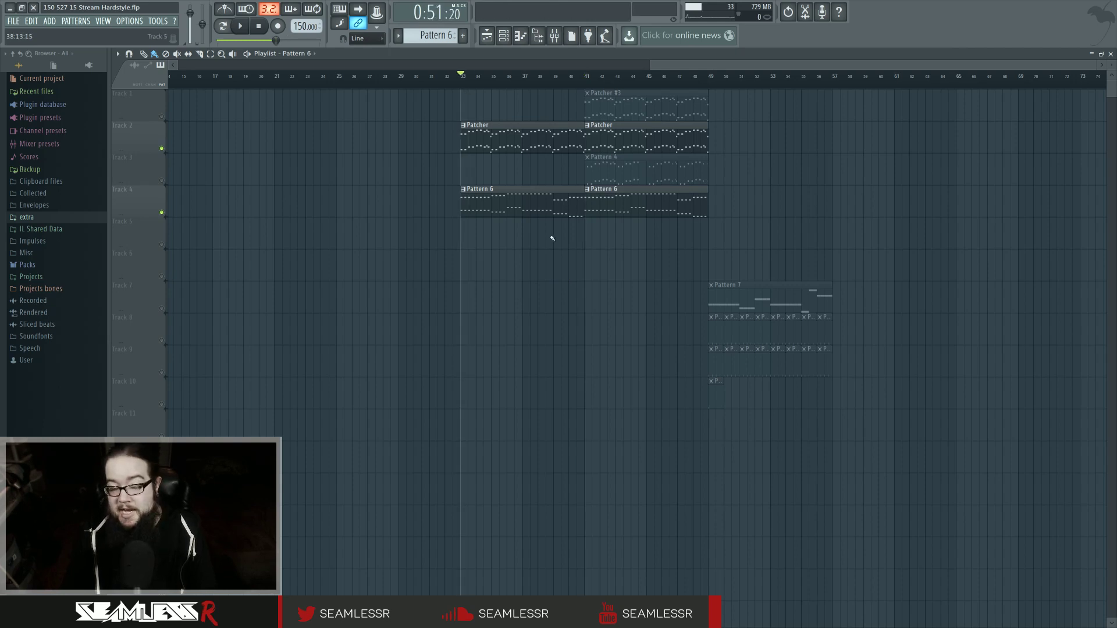
key("space")
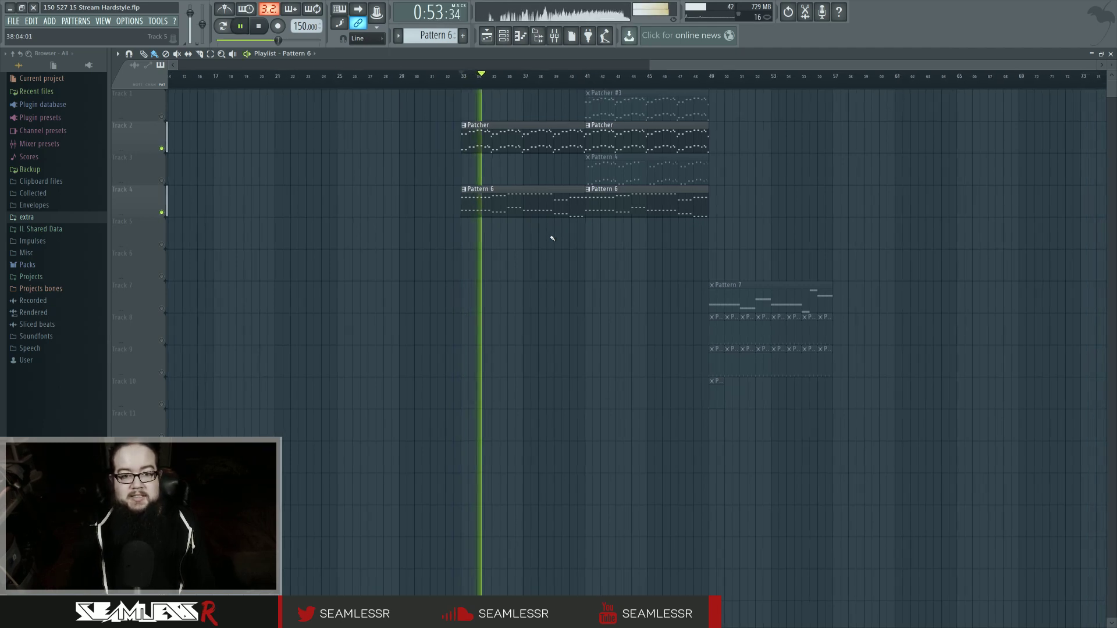
key("space")
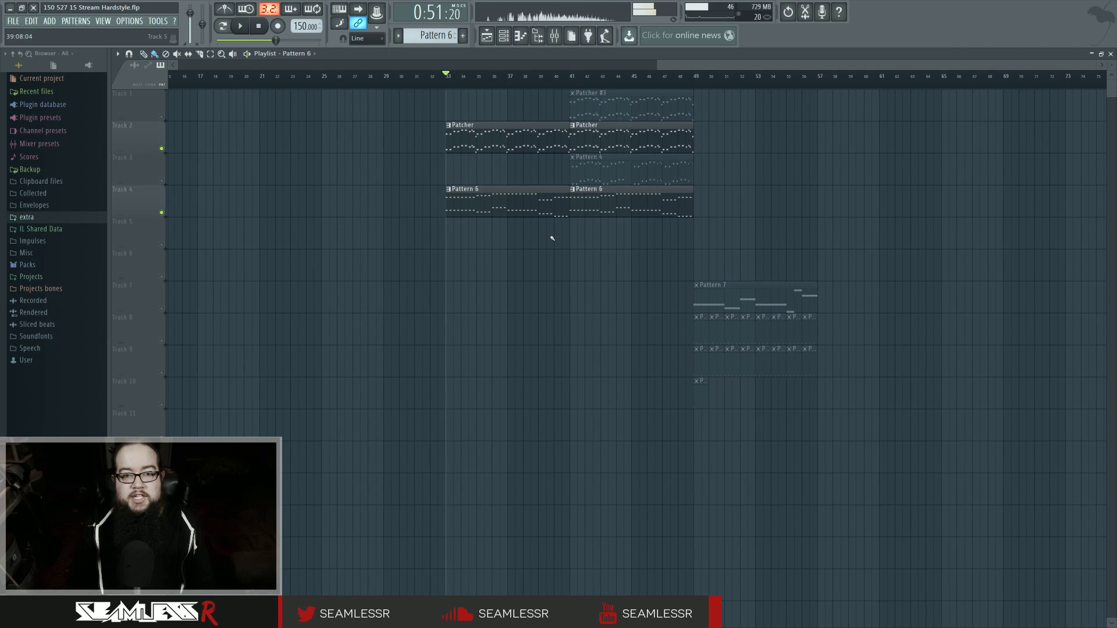
scroll(432, 191, "up", 3)
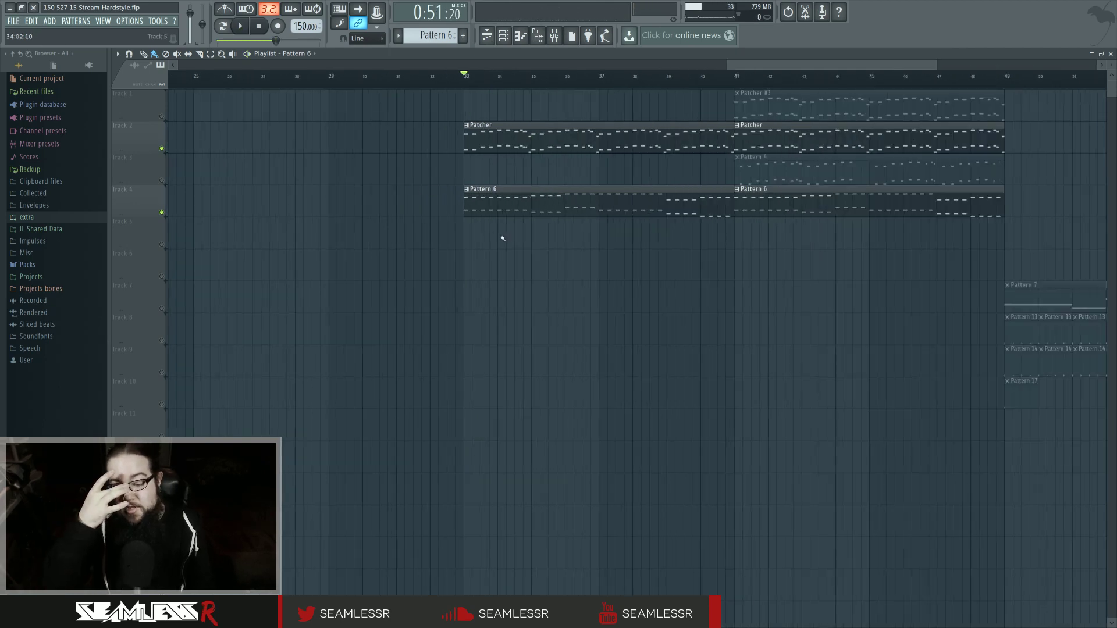
scroll(543, 294, "right", 1)
key("space")
scroll(525, 274, "down", 1)
scroll(518, 269, "left", 1)
scroll(539, 272, "up", 1)
scroll(561, 275, "left", 1)
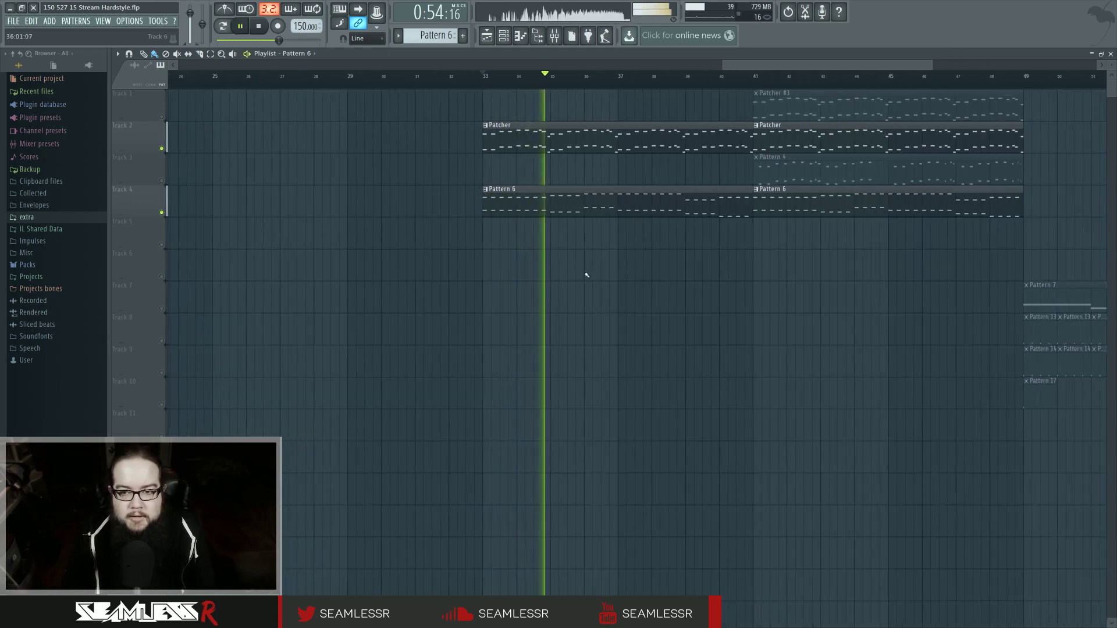
- Turn all tracks back on and replay the section from bar 33, comparing it with the rest of the arrangement
right_click(162, 181)
right_click(162, 181)
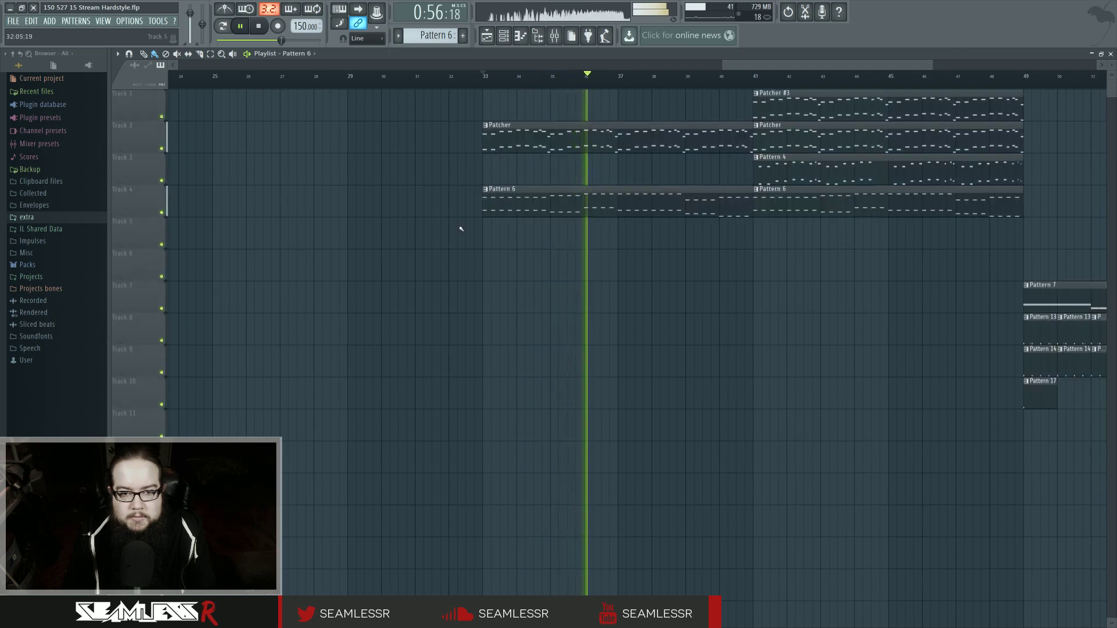
key("space")
key("space")
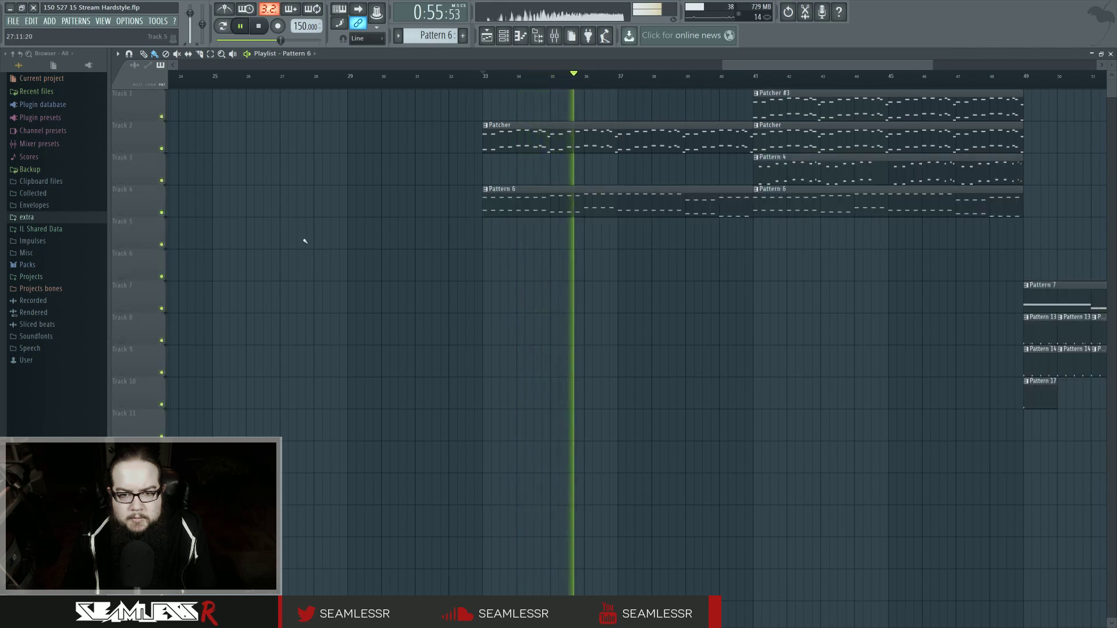
key("space")
scroll(304, 242, "down", 5)
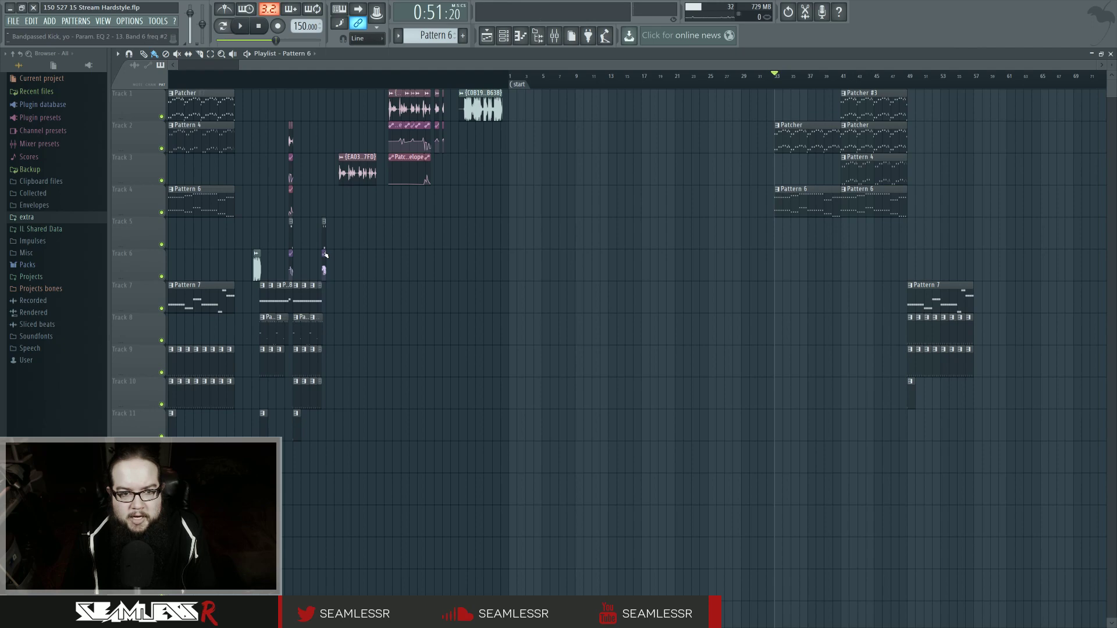
scroll(803, 307, "up", 5)
- Select bars 33 to 41 for looped playback and check the sounding mixer inserts and channels while they play
left_click_drag(634, 91, 946, 88)
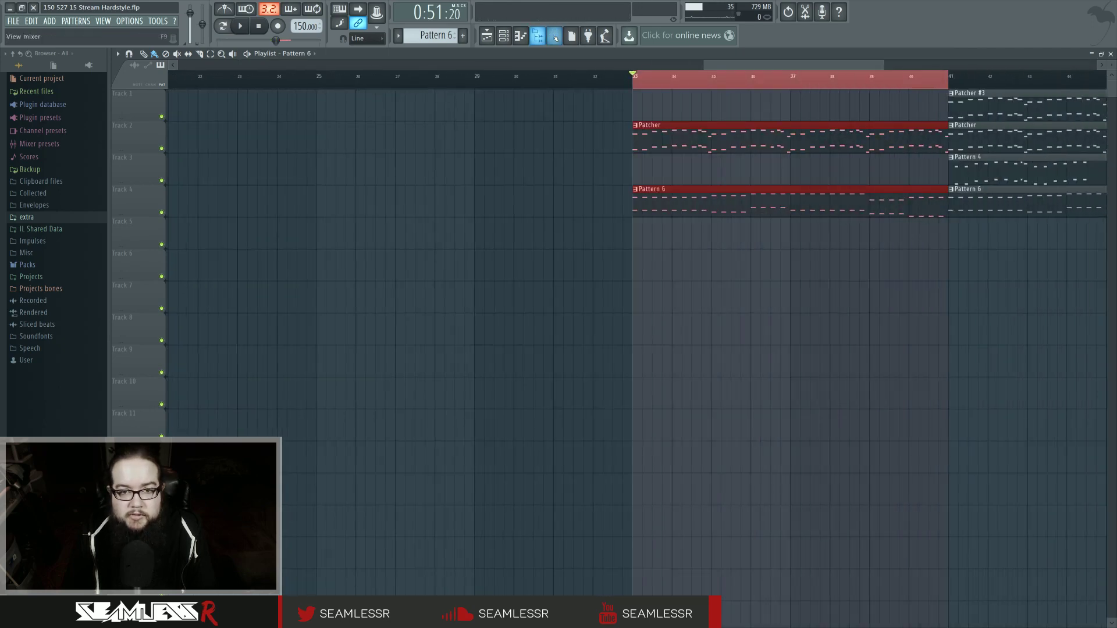
key("F9")
key("space")
right_click(518, 346)
key("space")
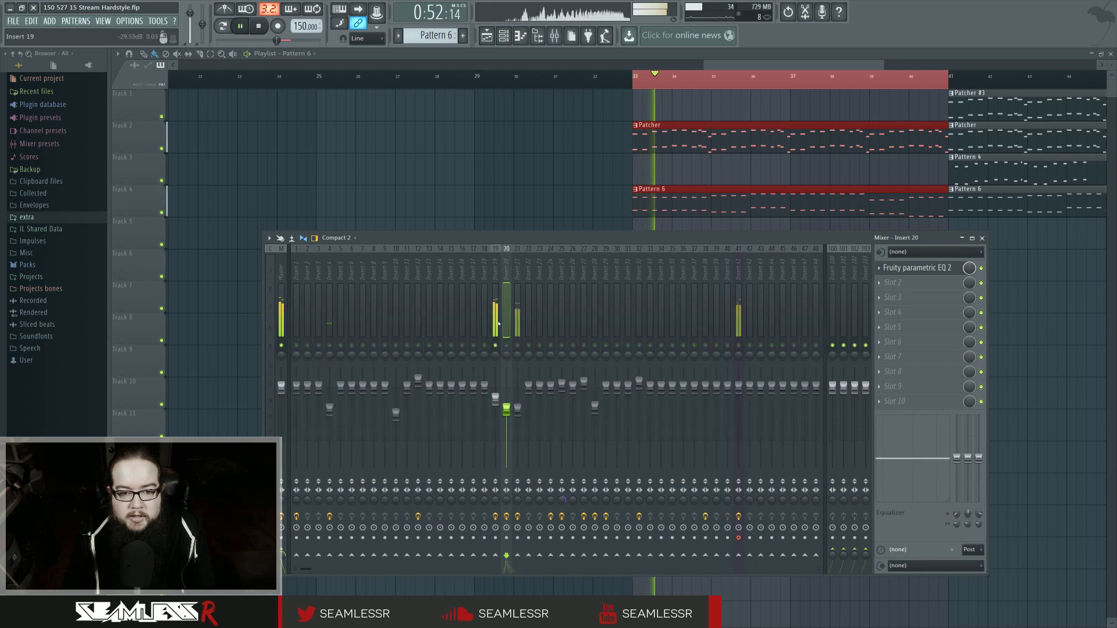
right_click(496, 345)
key("F6")
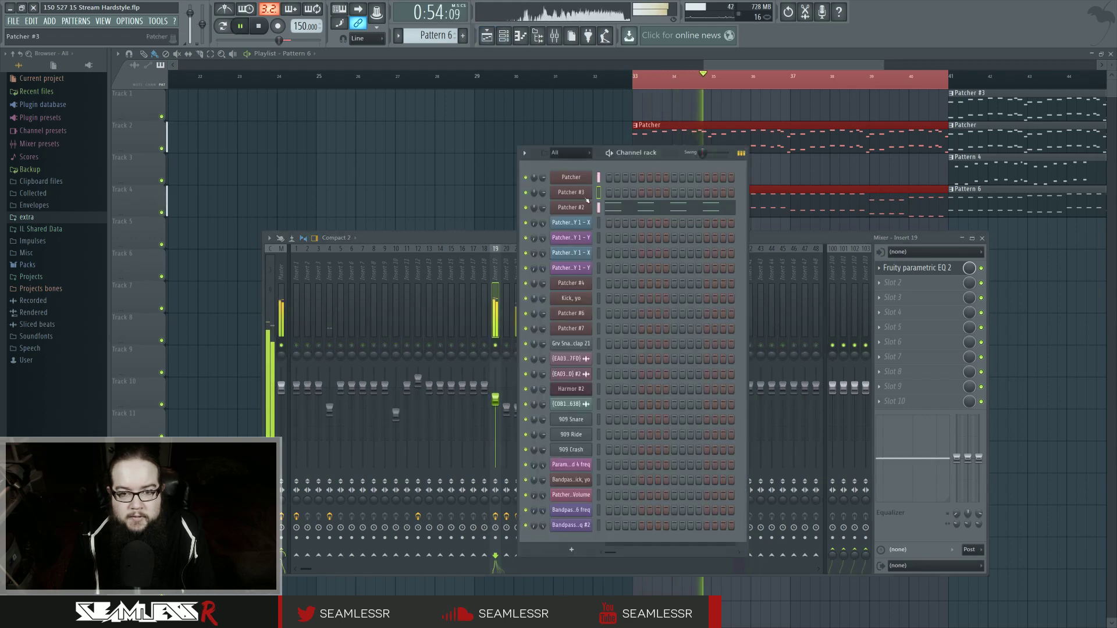
key("space")
- Open the notes of the Patcher clip at bar 33 and bring up the Patcher instrument's control surface
right_click(539, 107)
double_click(648, 128)
left_click(510, 36)
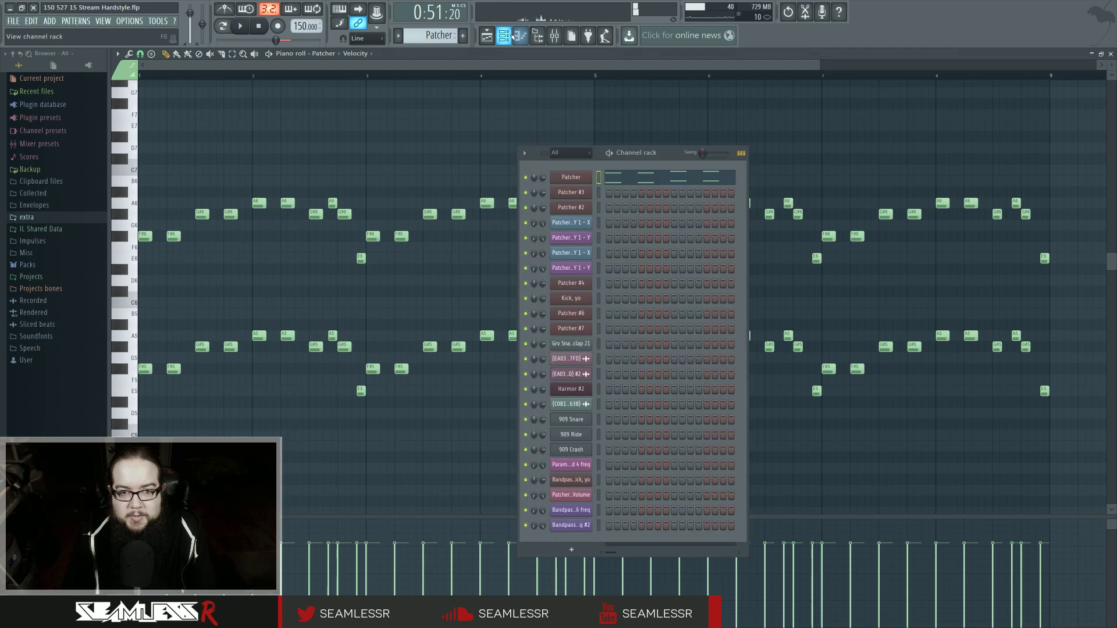
left_click(585, 178)
double_click(502, 213)
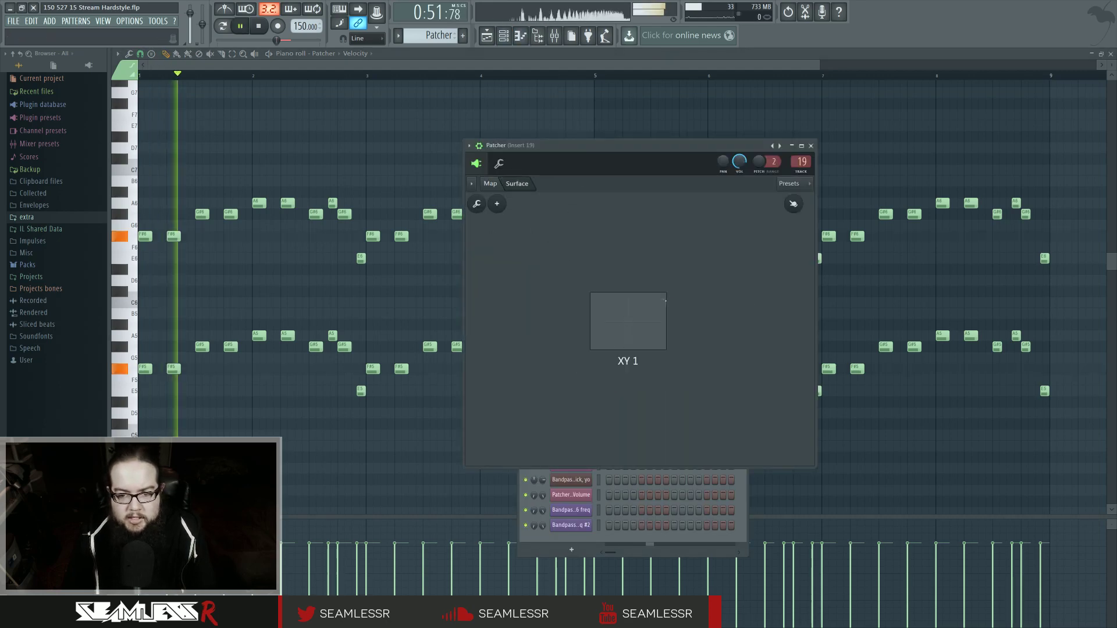
- Try different positions of Patcher's XY 1 control while the section plays, leaving it at the pad's top centre
left_click_drag(658, 349, 633, 347)
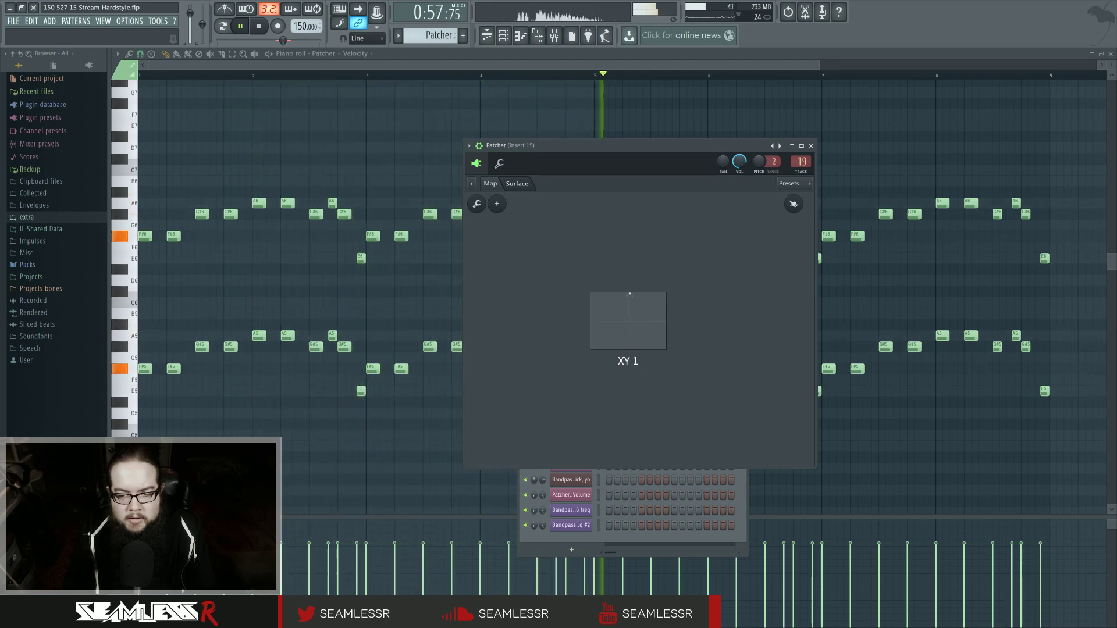
mouse_move(650, 294)
left_mouse_down()
mouse_move(664, 347)
mouse_move(666, 292)
mouse_move(628, 293)
left_mouse_up()
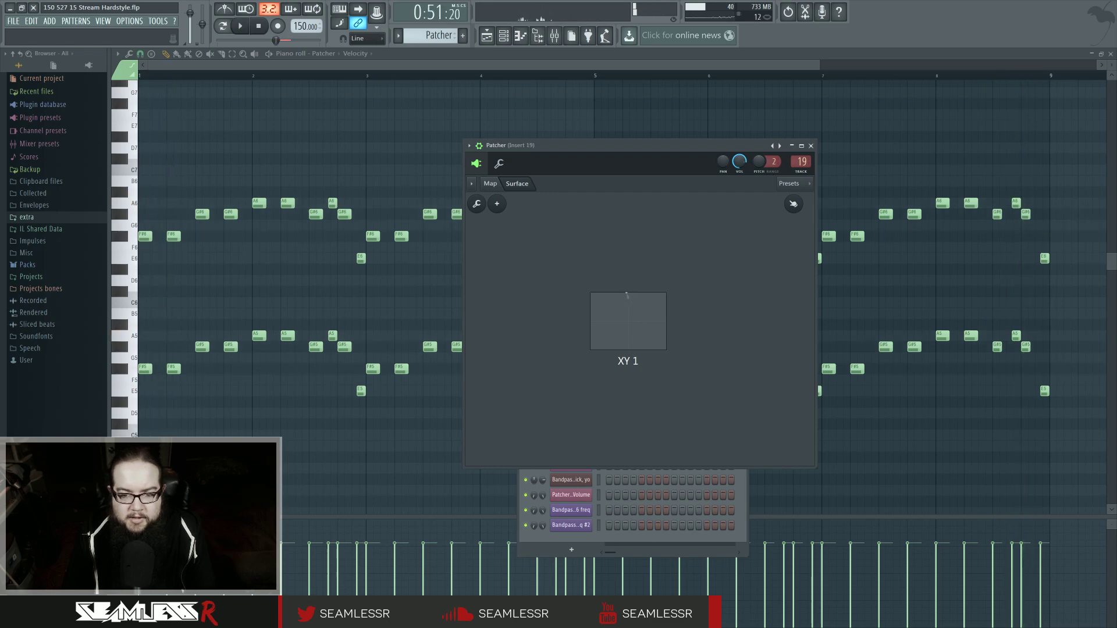
key("space")
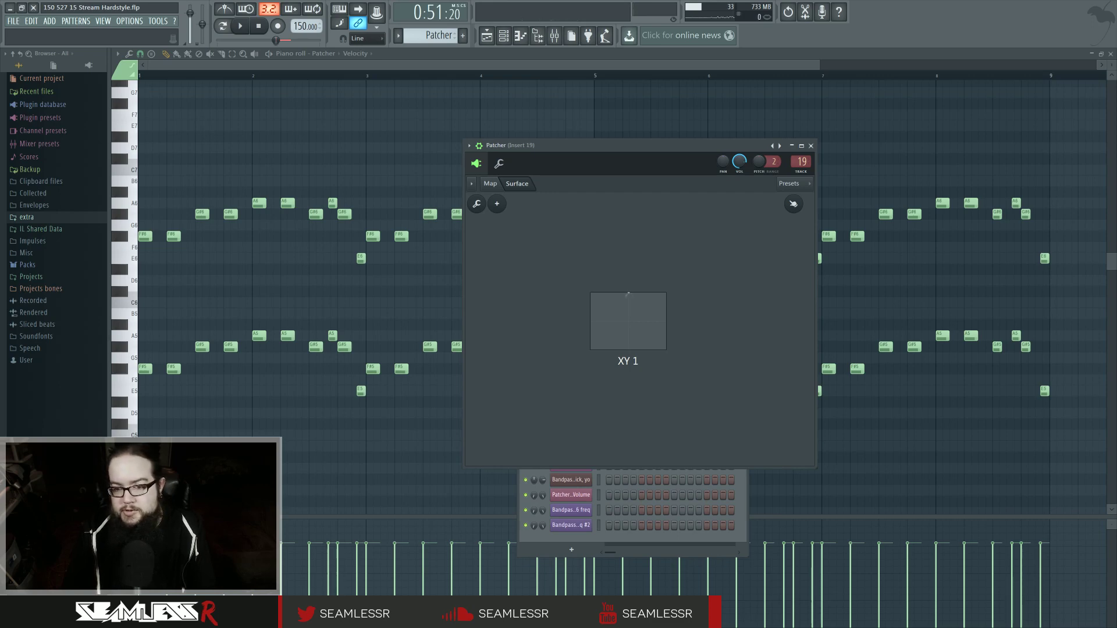
key("space")
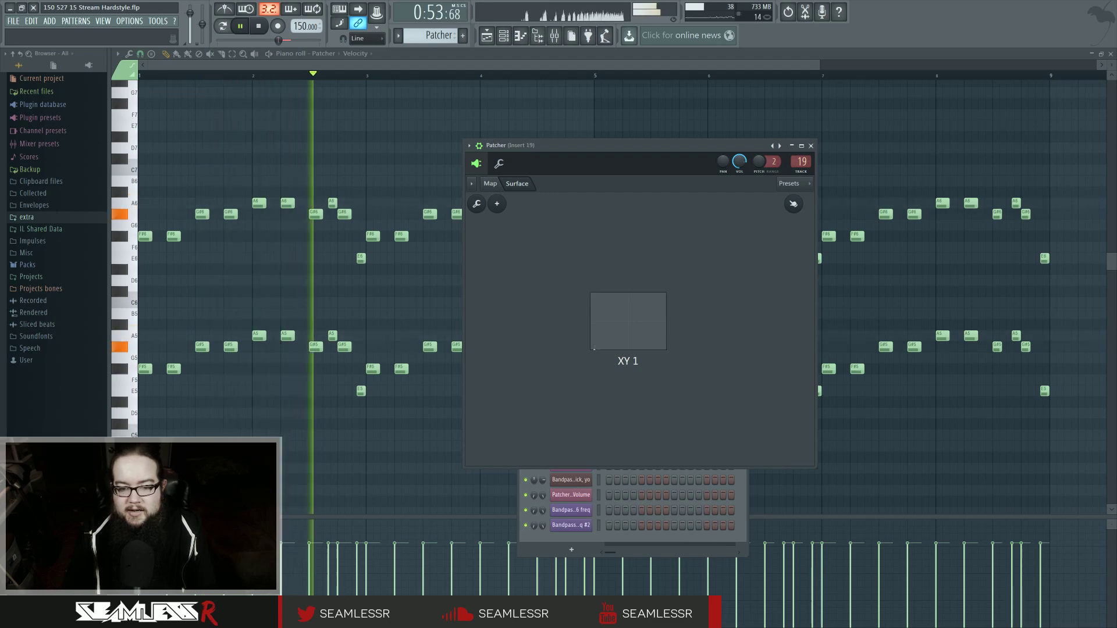
key("space")
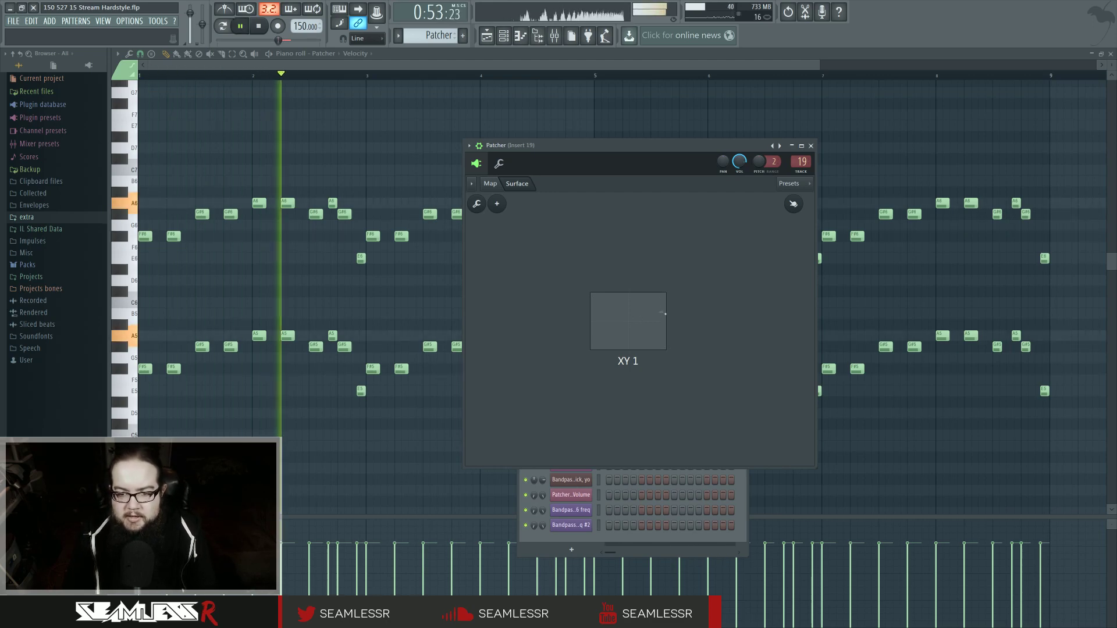
left_click_drag(651, 348, 640, 302)
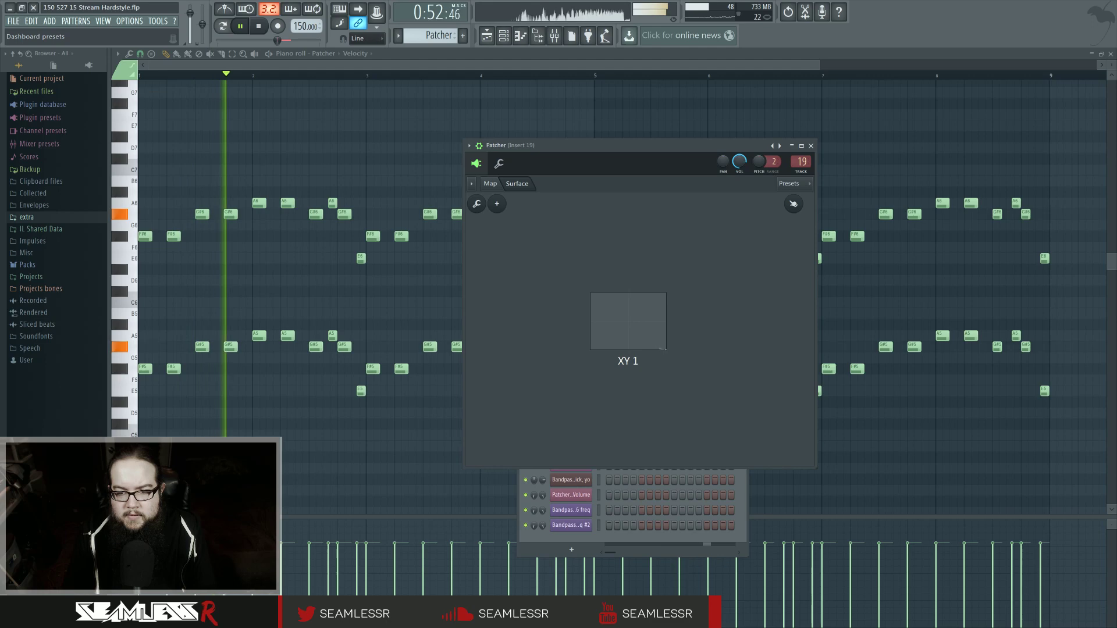
key("space")
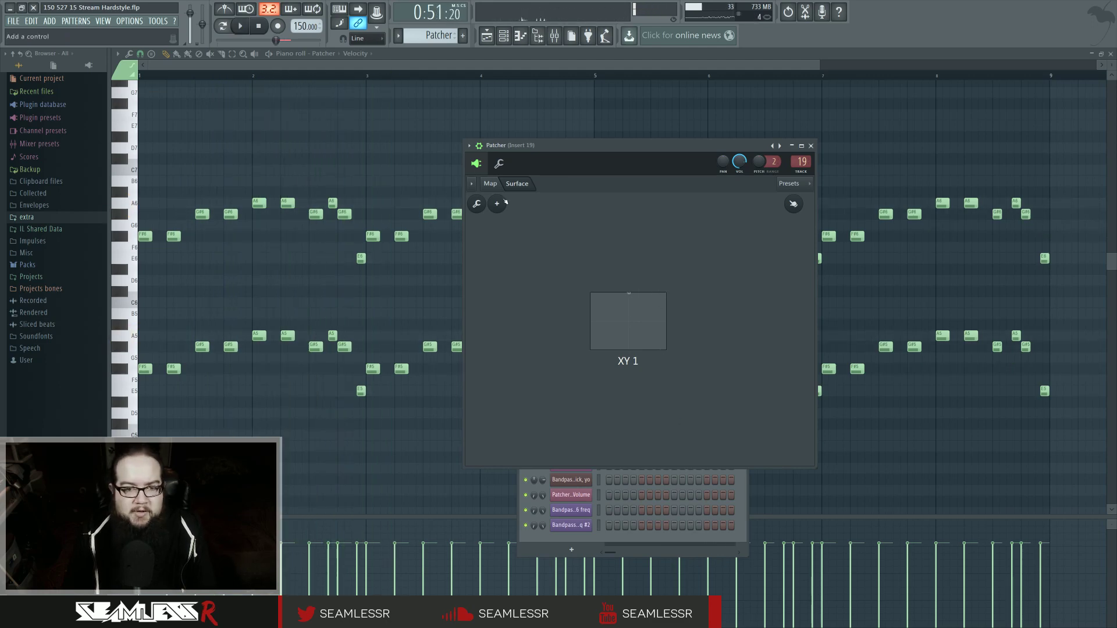
- Move the Patcher clip at bar 33 from track 2 up to track 1
right_click(638, 307)
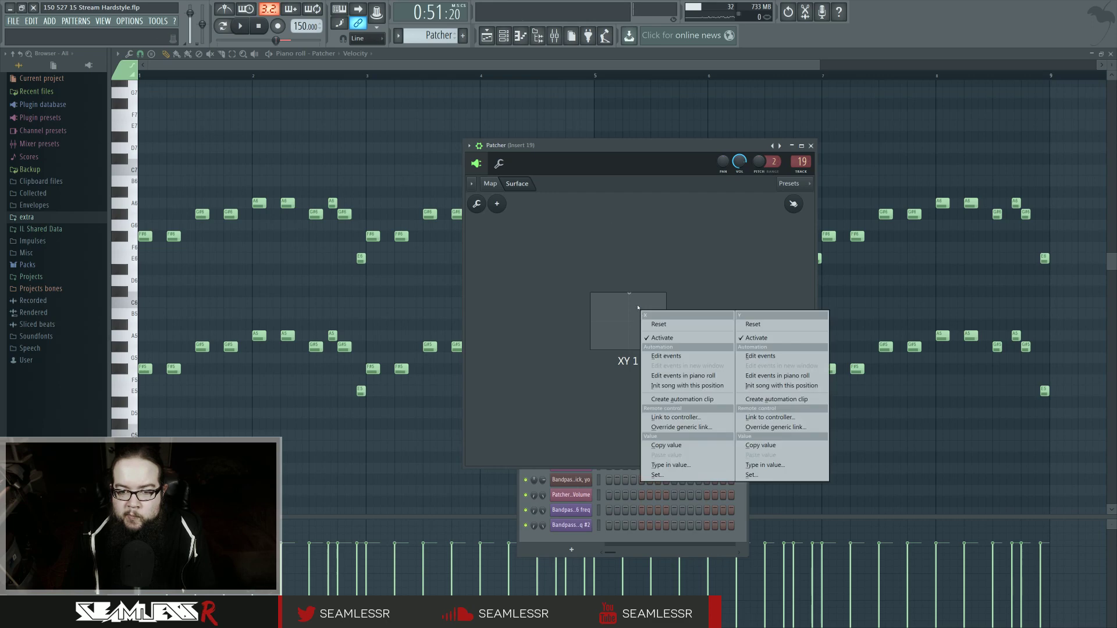
left_click(492, 34)
left_click_drag(665, 131, 666, 99)
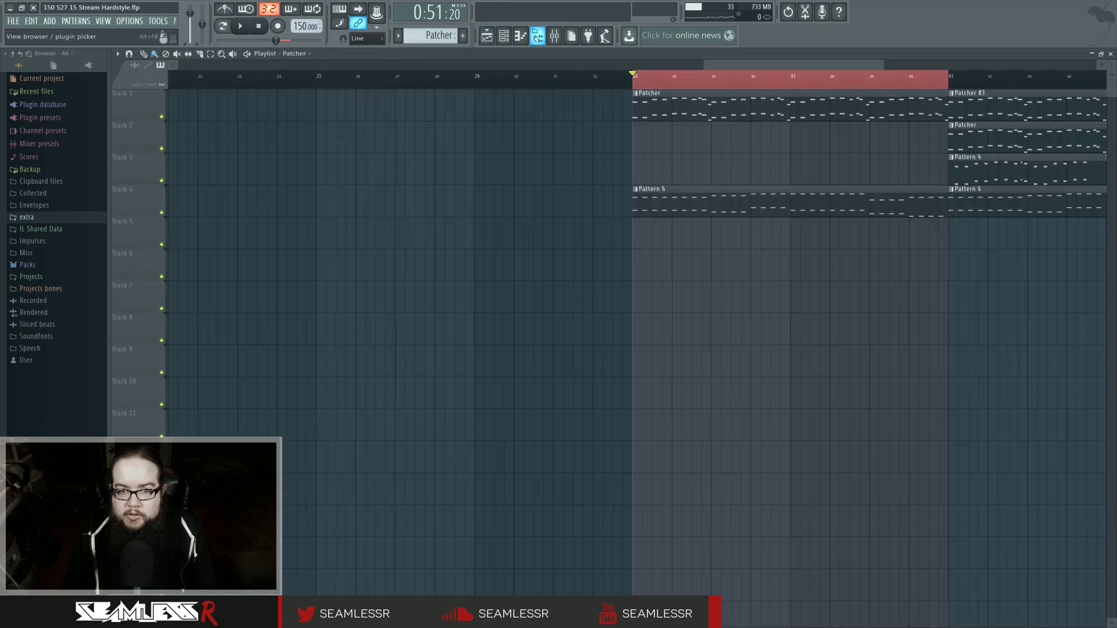
- Create automation clips for the X and Y axes of Patcher's XY 1 control over bars 33 to 41
left_click(505, 37)
left_click(576, 180)
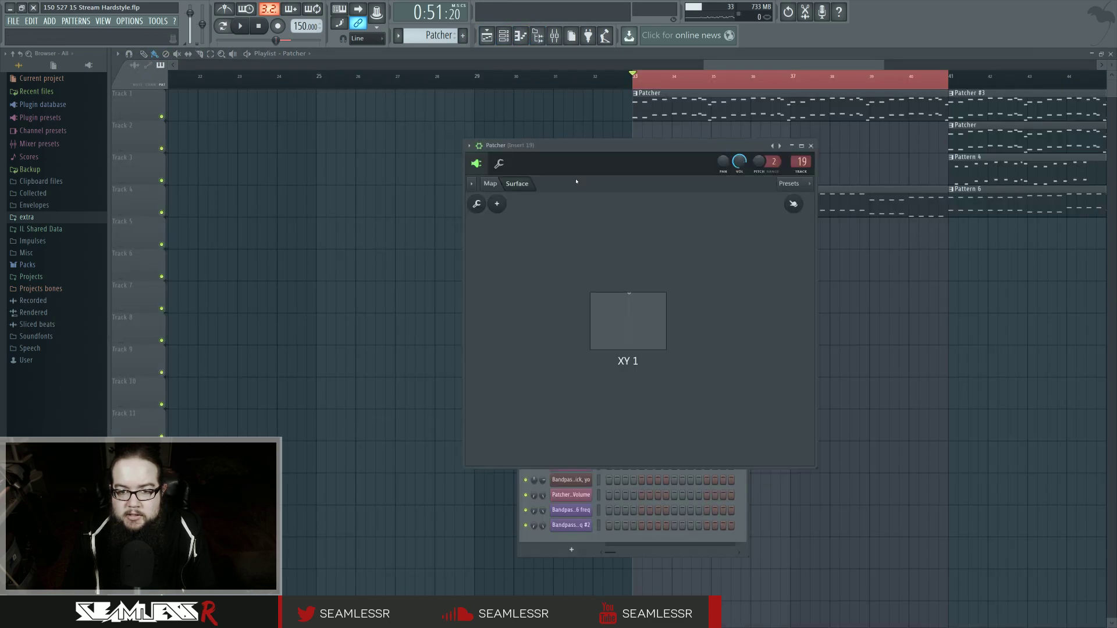
right_click(619, 299)
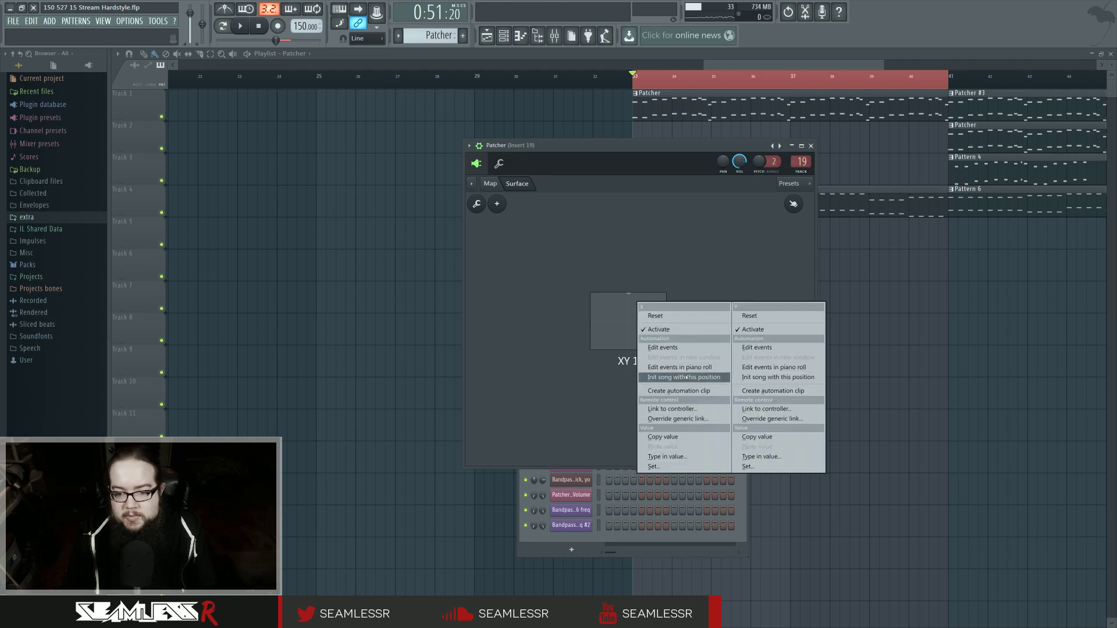
left_click(688, 392)
right_click(652, 314)
left_click(791, 403)
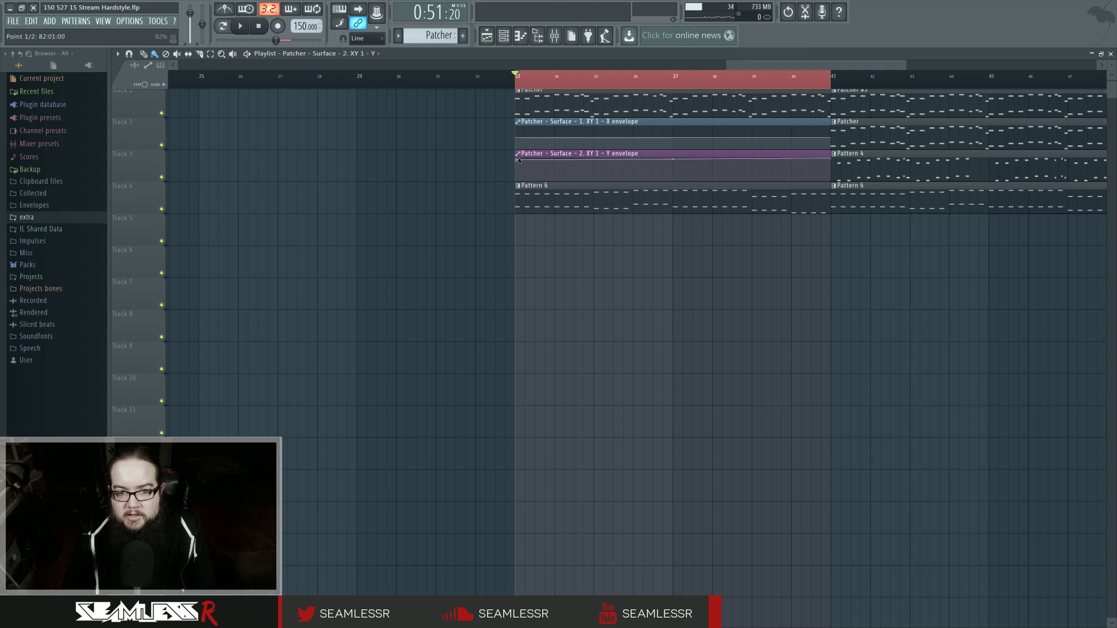
- Slope the XY 1 Y envelope from top to bottom and the X envelope from bottom to top across bars 33 to 41
double_click(523, 154)
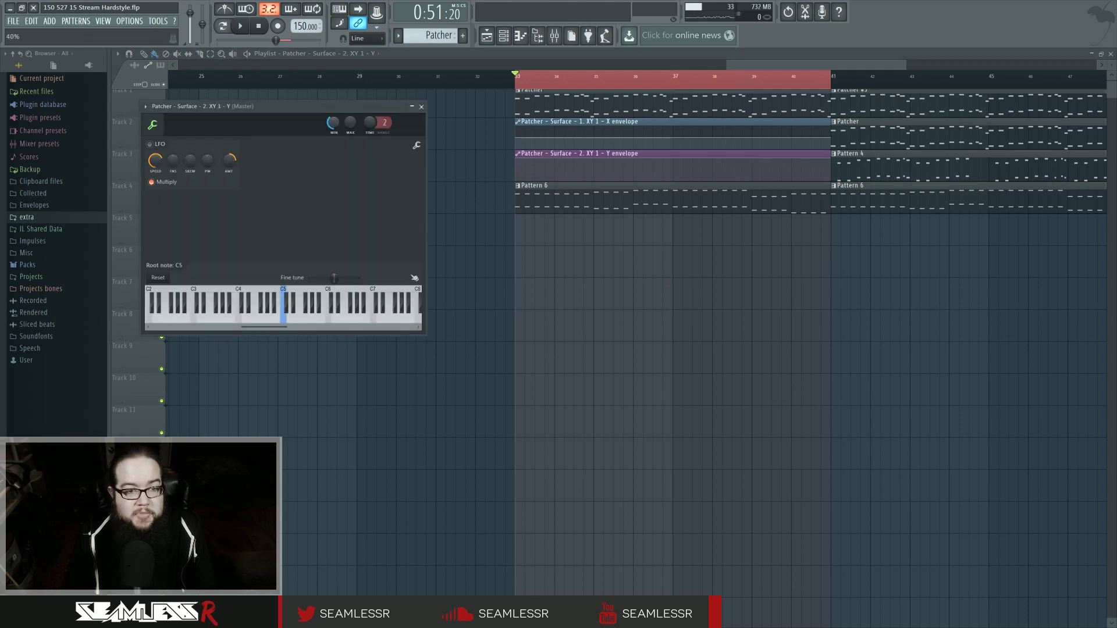
key("space")
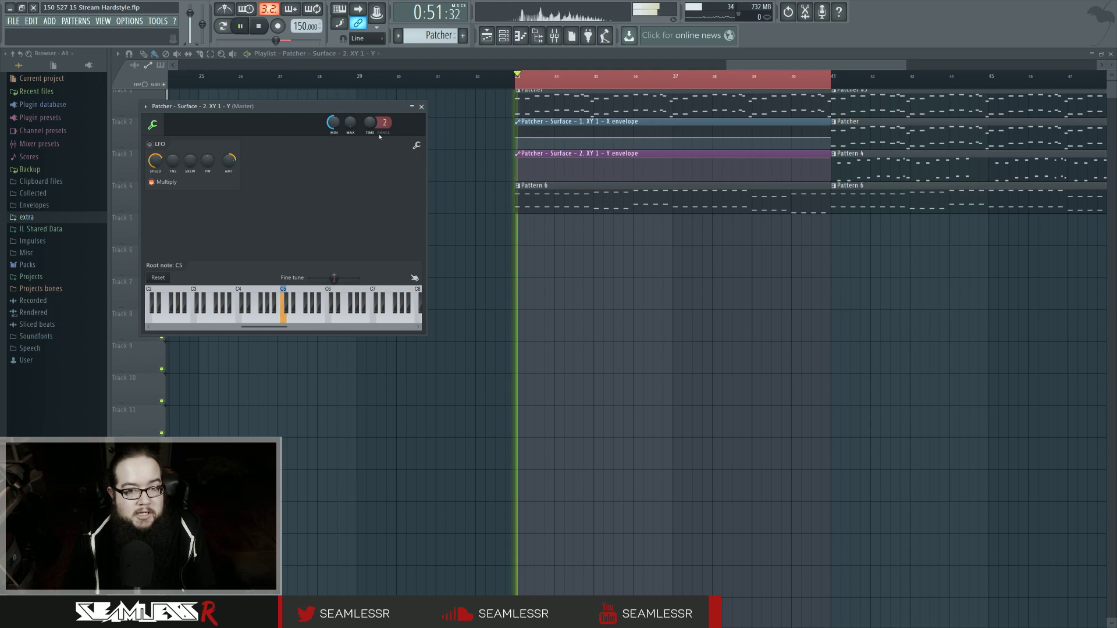
mouse_move(516, 159)
left_mouse_down()
mouse_move(516, 197)
mouse_move(516, 157)
left_mouse_up()
left_click_drag(831, 159, 830, 180)
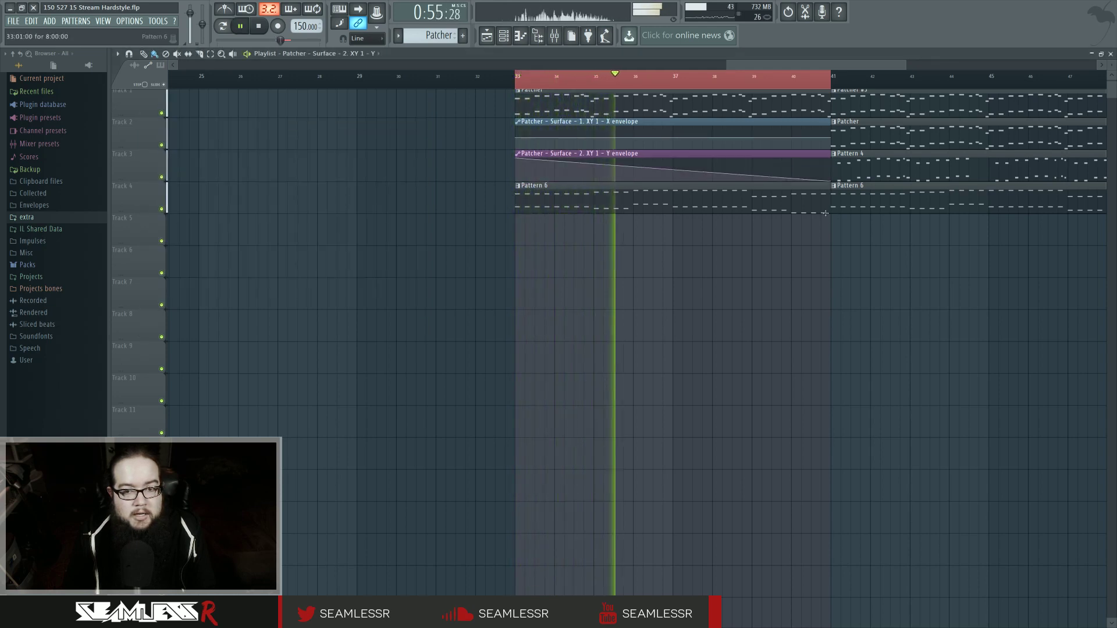
left_click_drag(515, 138, 515, 150)
left_click_drag(821, 140, 830, 126)
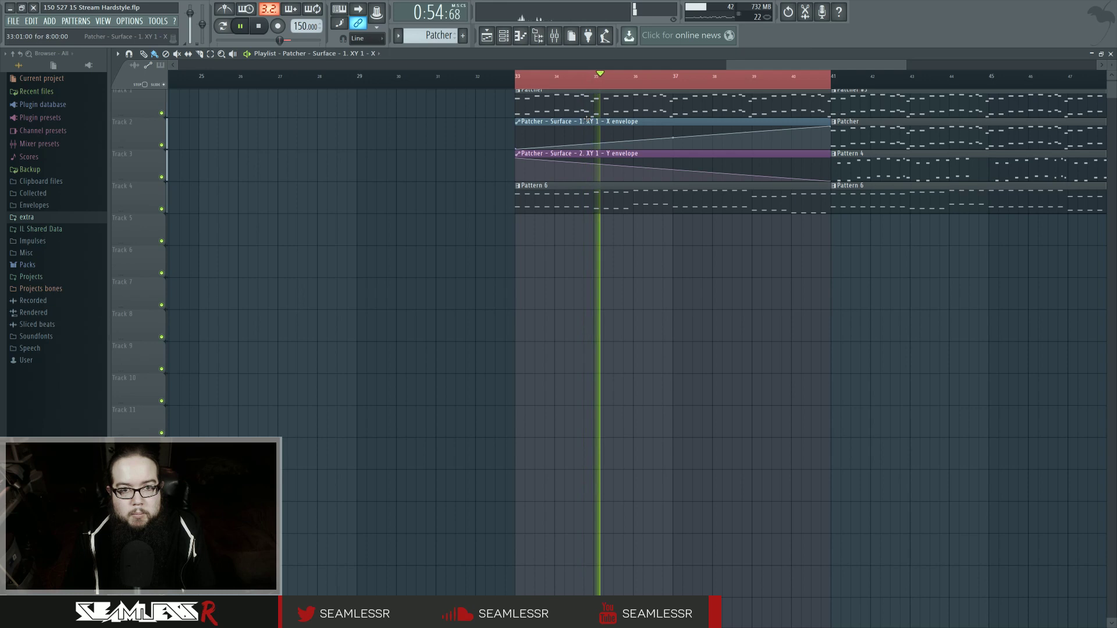
- Raise the Y envelope's end point back to the top and listen to the end of the section
left_click(574, 76)
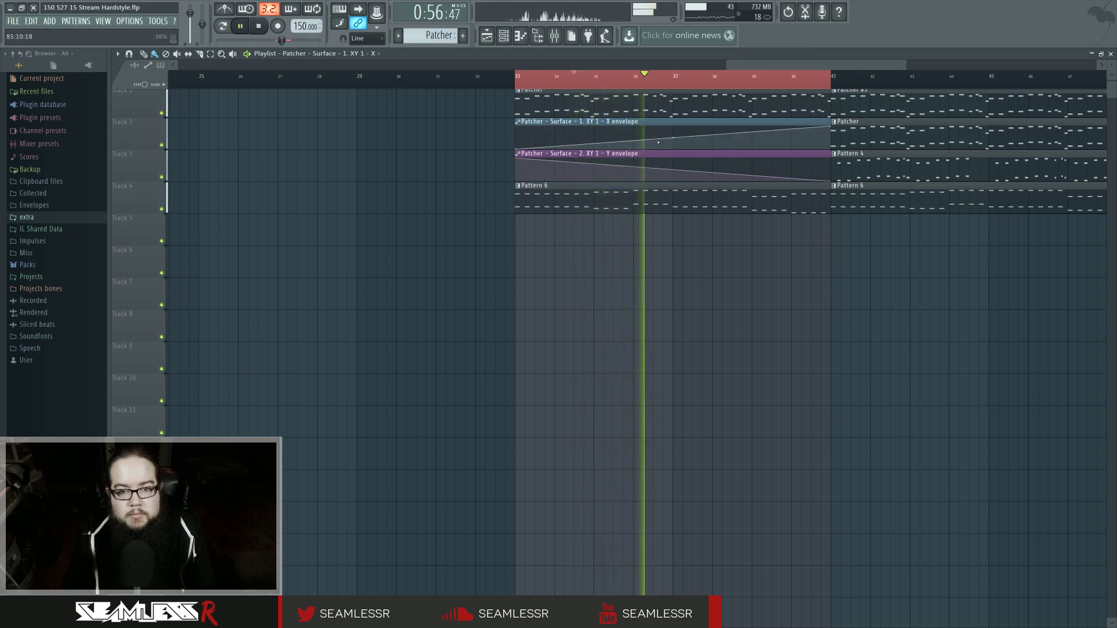
left_click_drag(831, 181, 832, 158)
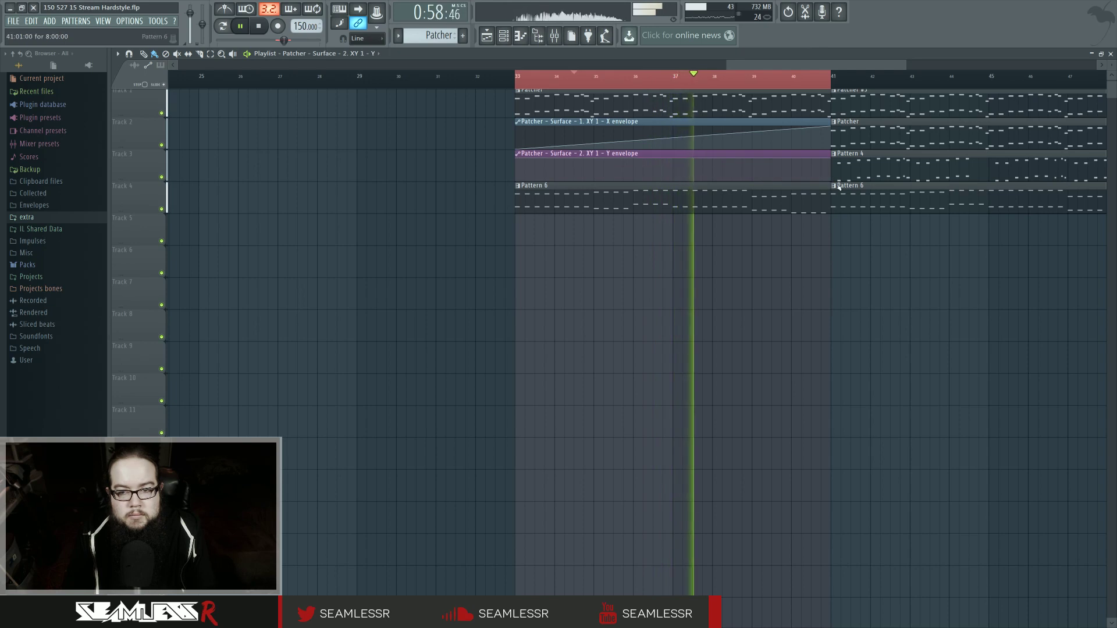
left_click(819, 78)
left_click(811, 77)
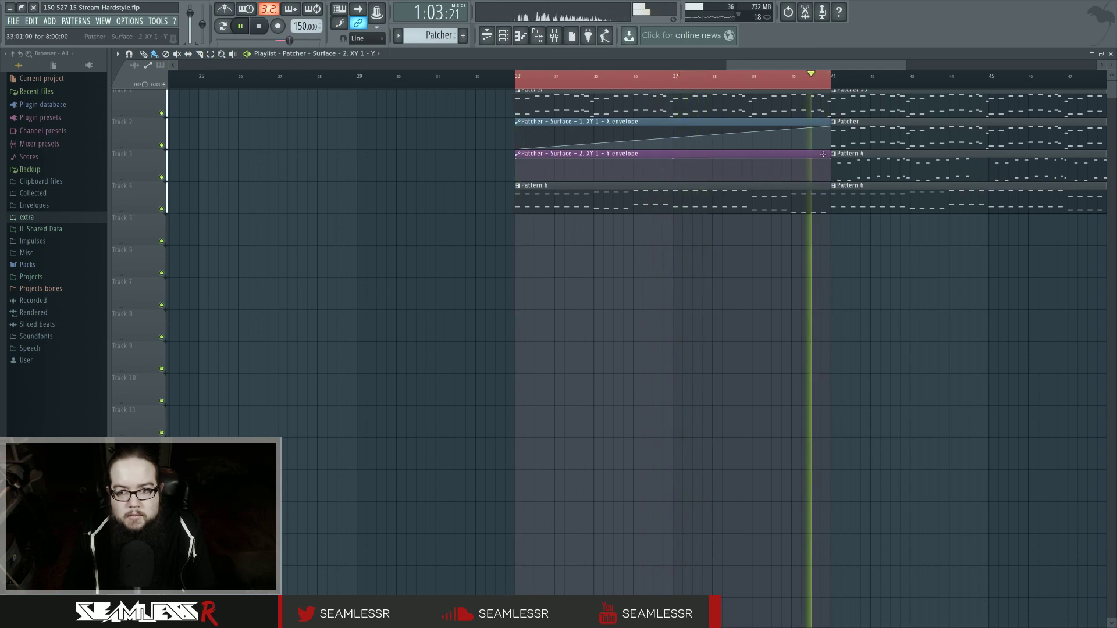
key("space")
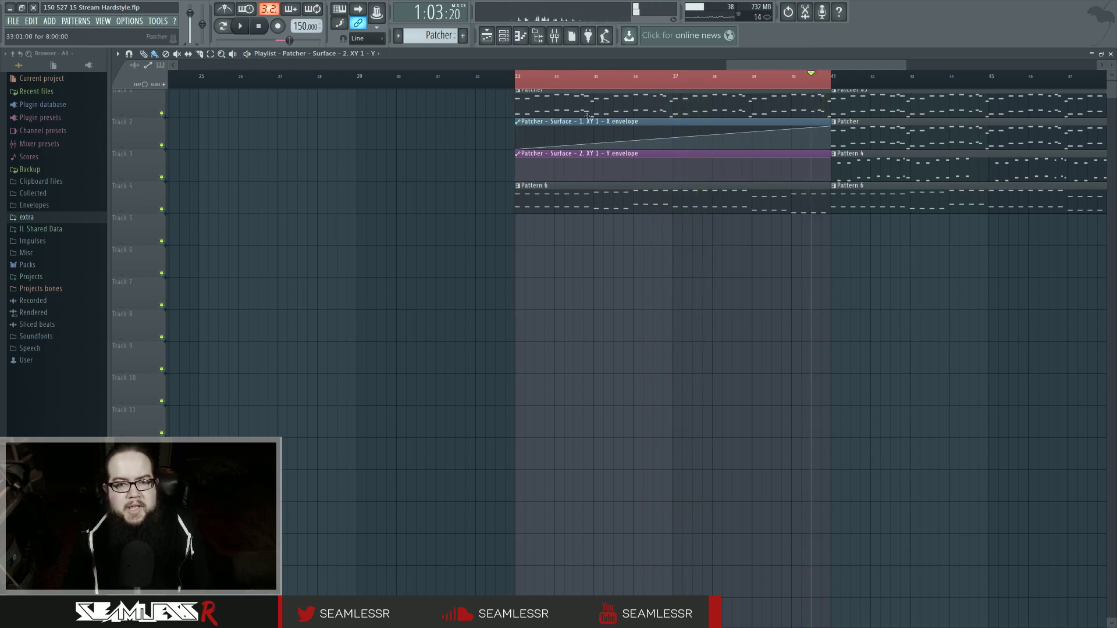
- Copy the Patcher and Pattern 6 clips to bar 25 on tracks 1 and 4 and play from there
scroll(587, 116, "down", 3)
left_click_drag(592, 106, 489, 110)
scroll(585, 224, "up", 2)
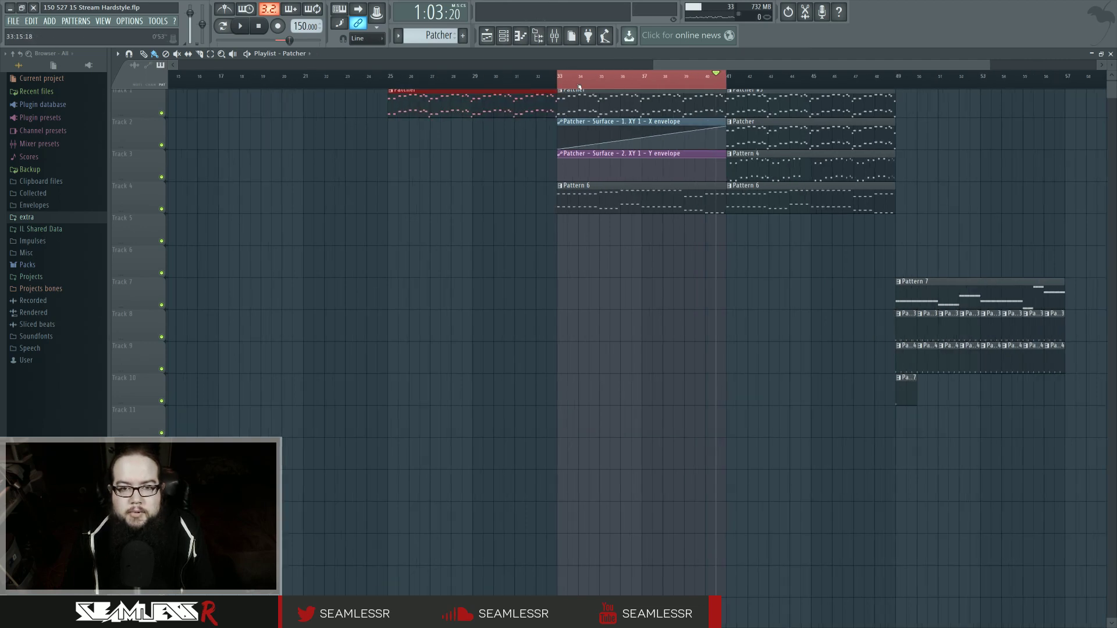
left_click(622, 207)
left_click(403, 203)
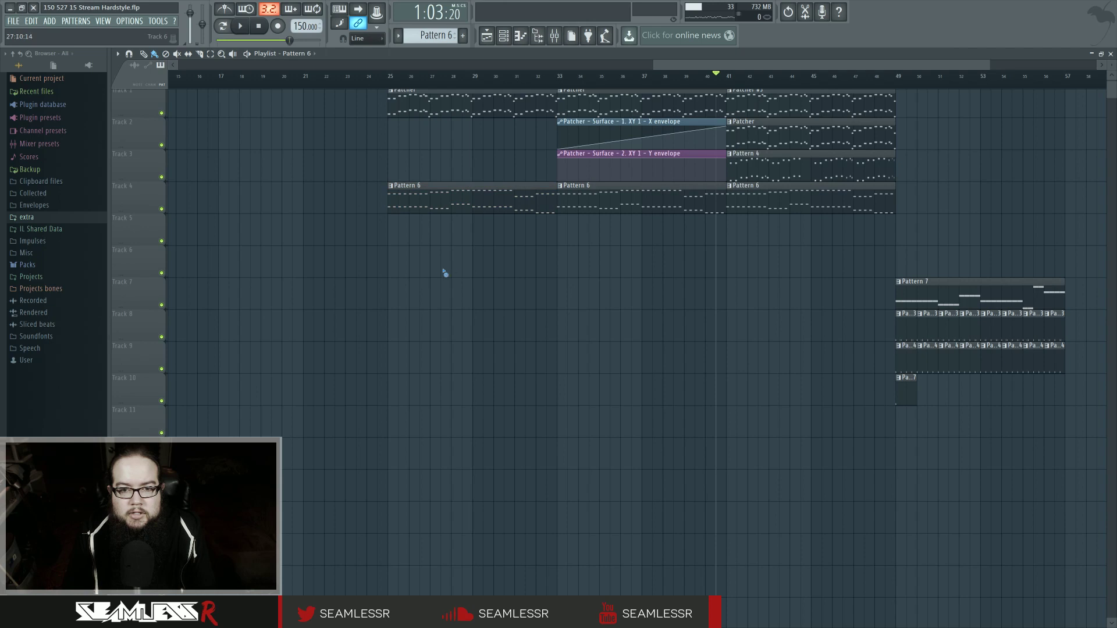
left_click(389, 85)
key("space")
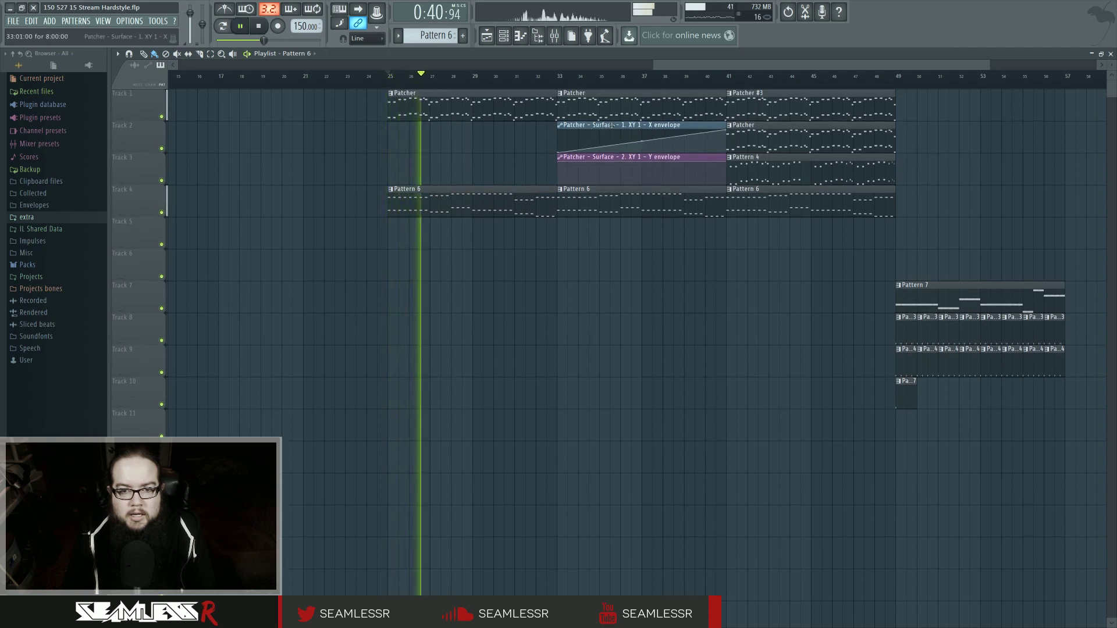
- Move the X envelope clip on track 2 to bar 25 and extend it to bar 41
left_click_drag(599, 125, 450, 119)
key("space")
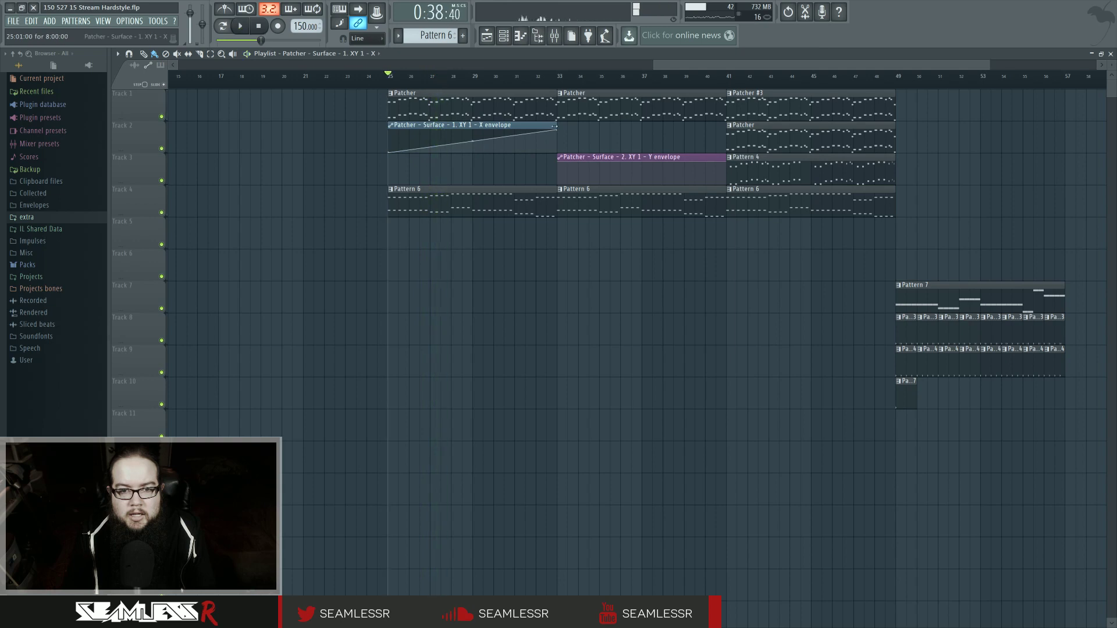
left_click_drag(556, 124, 697, 124)
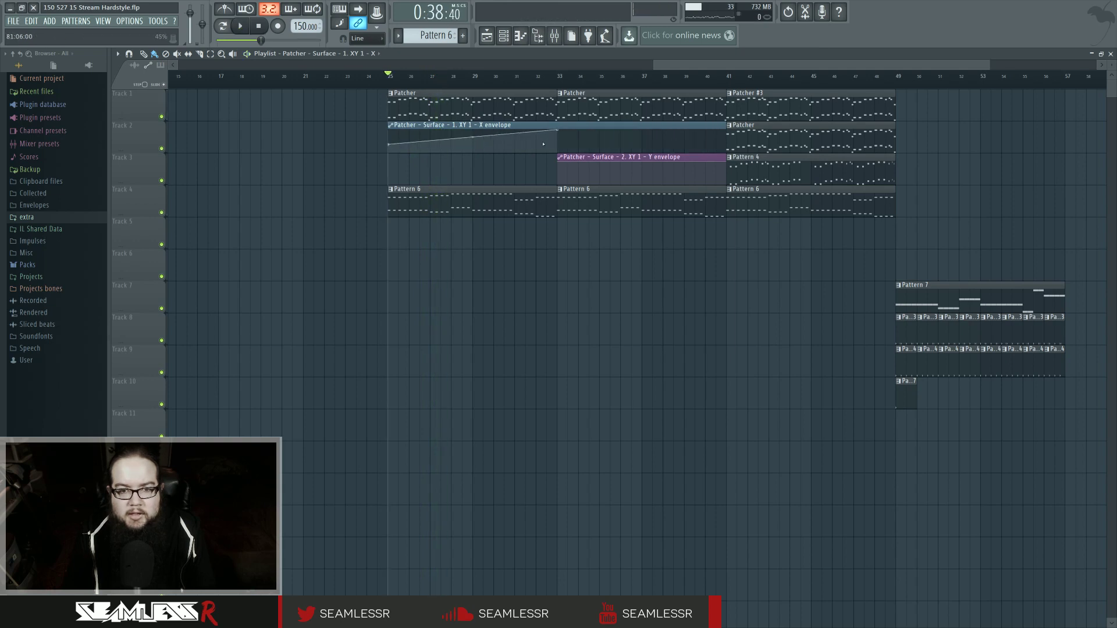
- Place the Y envelope clip at bar 25 on track 3, delete the one at bar 33, and extend the new clip to bar 41
key("space")
left_click(573, 158)
left_click(392, 164)
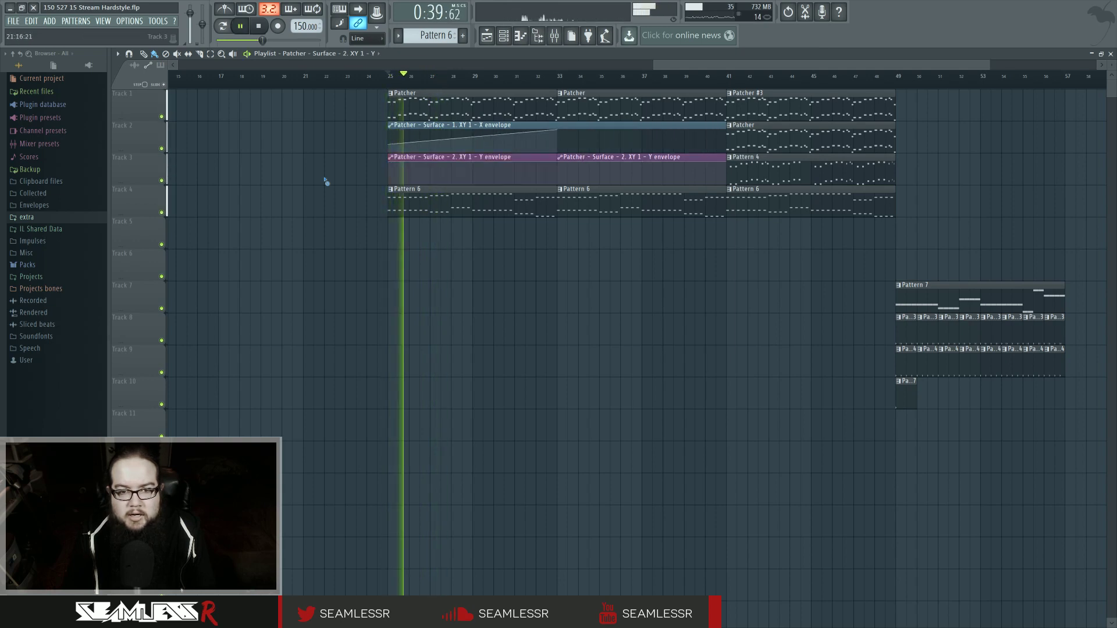
right_click(602, 162)
left_click_drag(557, 163, 726, 163)
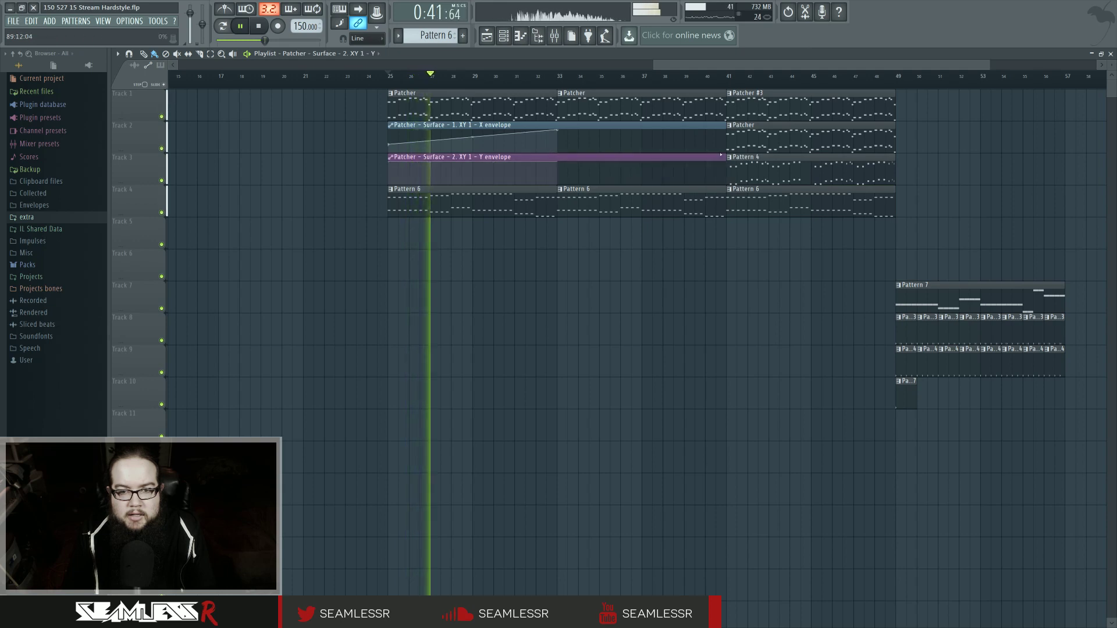
- Reshape the X envelope to climb gently until bar 33 and more steeply towards bar 41, and add a lower end point to the Y envelope
left_click_drag(557, 131, 558, 136)
right_click(645, 134)
left_click_drag(644, 134, 705, 130)
right_click(724, 130)
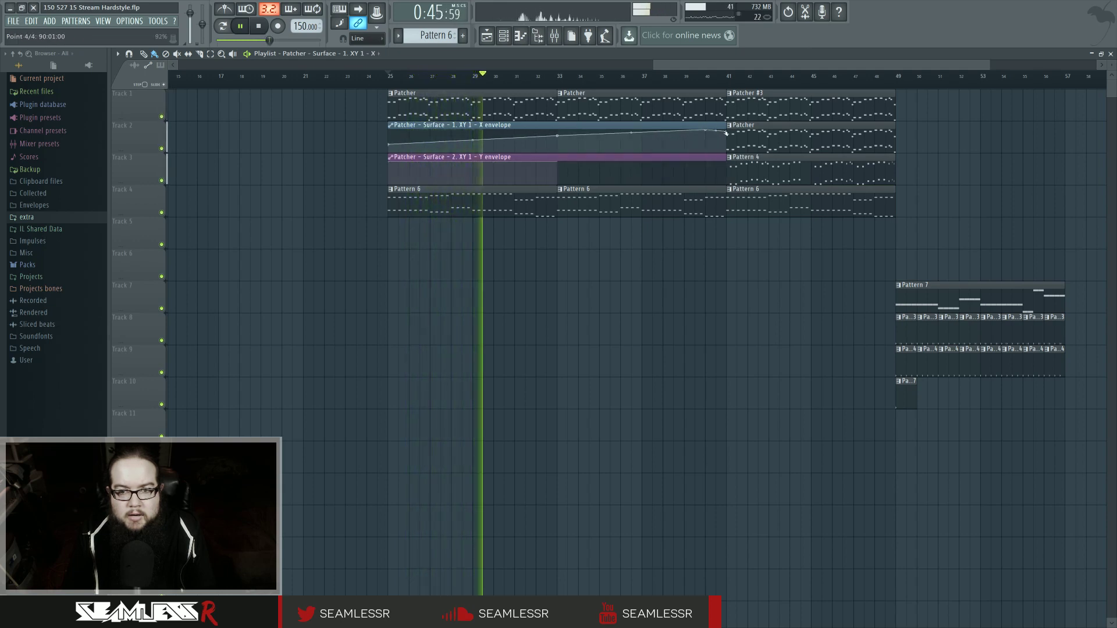
right_click(724, 171)
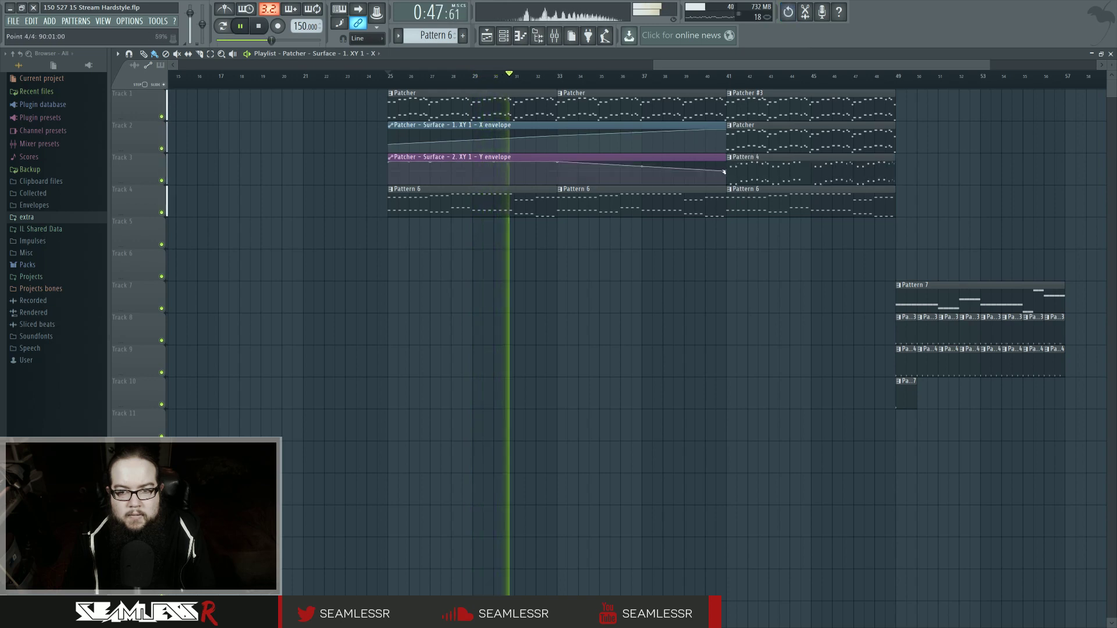
left_click_drag(558, 136, 558, 142)
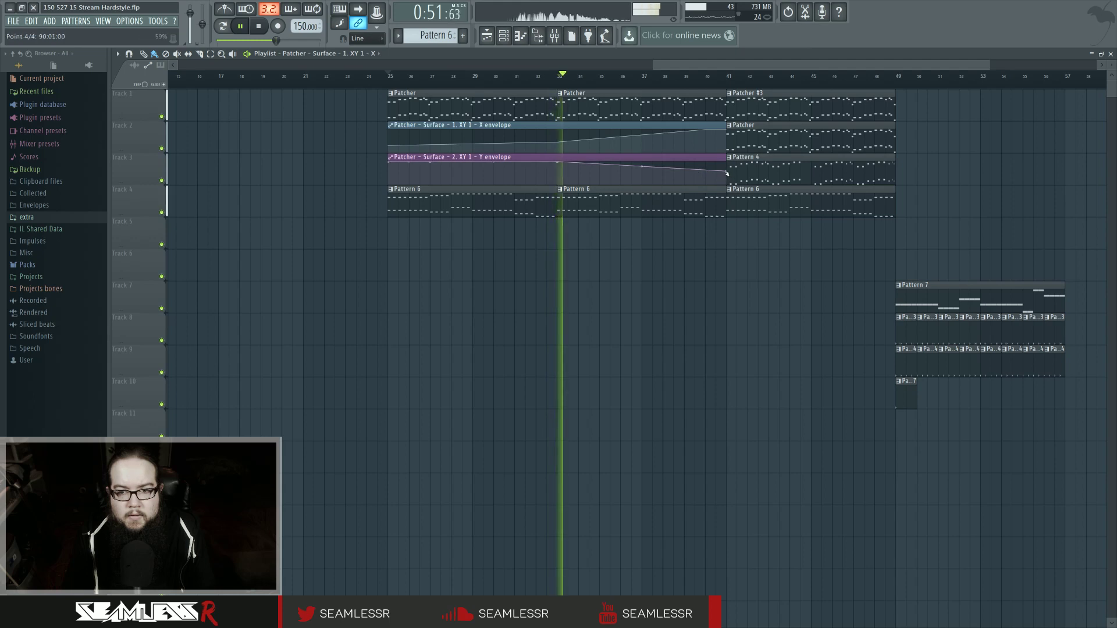
- Curve the Y envelope's fall after bar 33 and make it plunge to the bottom over the last bar before bar 41
left_click_drag(641, 166, 642, 164)
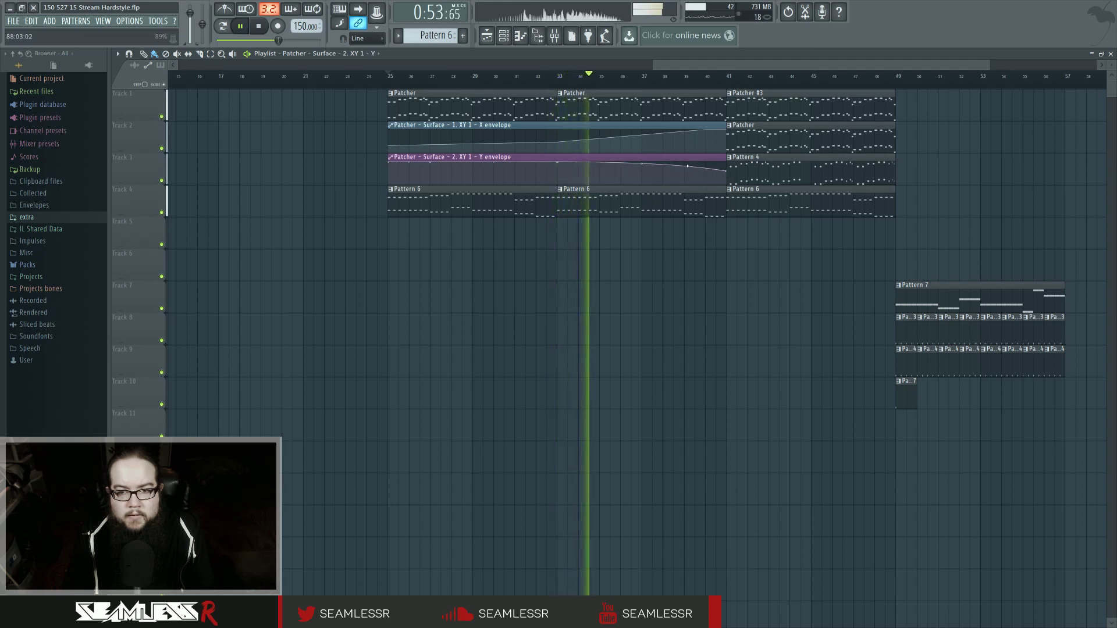
right_click(708, 169)
left_click_drag(726, 171, 729, 200)
right_click(716, 173)
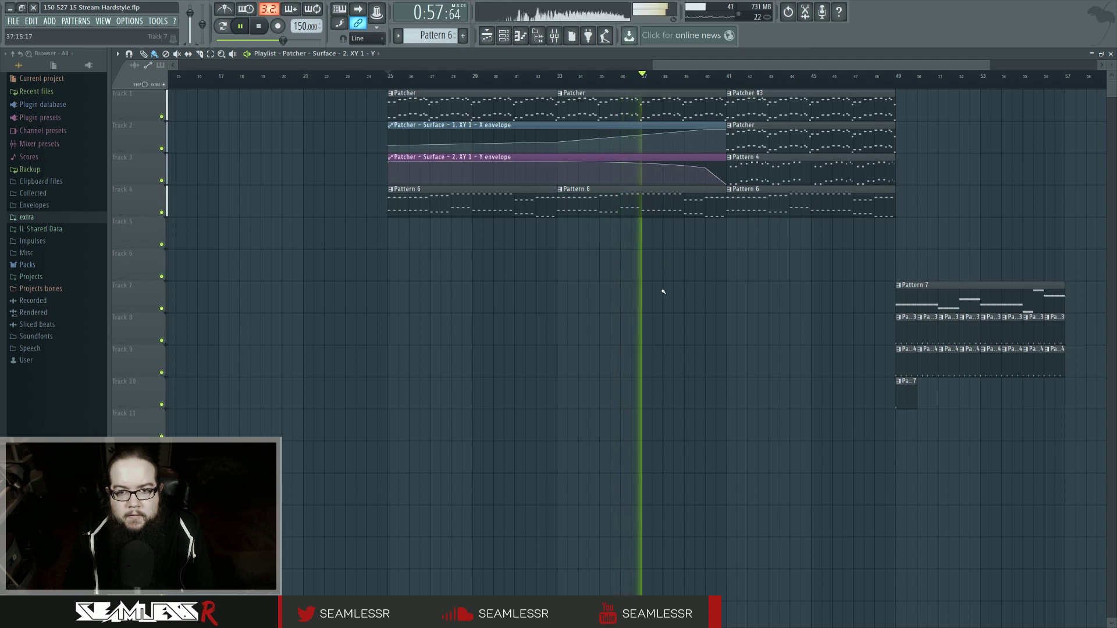
left_click_drag(701, 247, 654, 252)
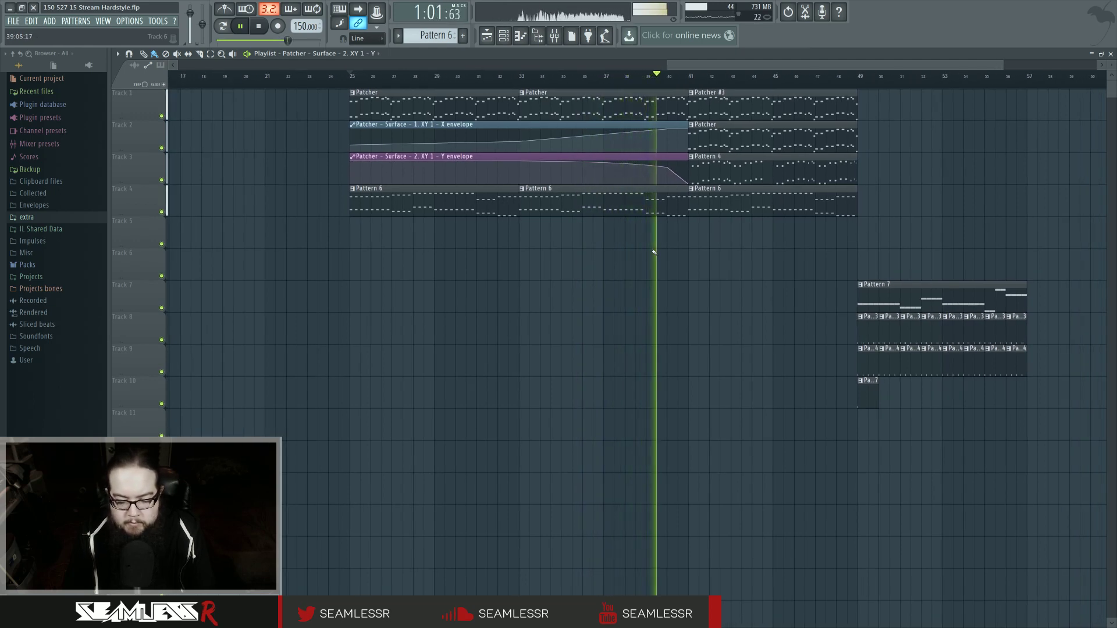
key("space")
- Examine the notes of the Patcher and Pattern 6 clips at bar 25, briefly playing the Patcher pattern on its own
left_click(554, 36)
left_click(555, 36)
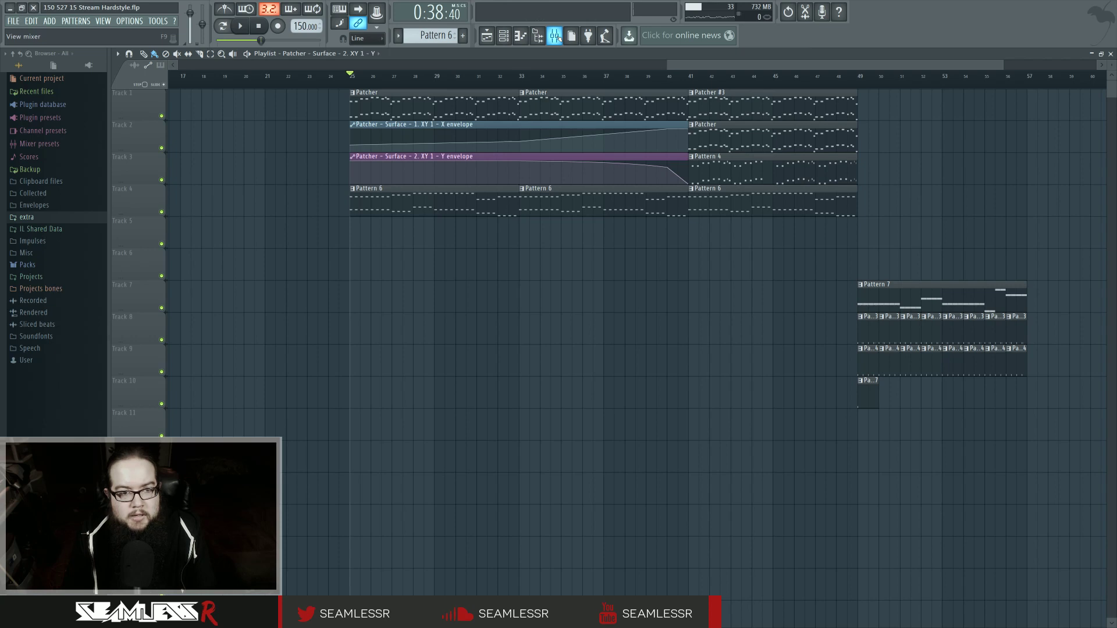
double_click(395, 99)
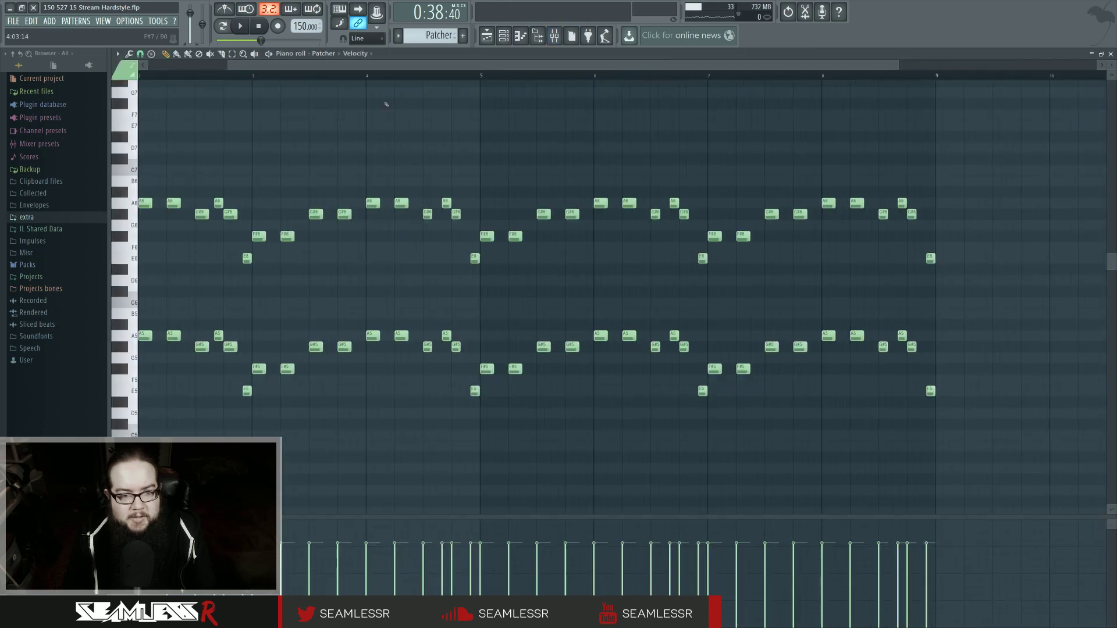
left_click(222, 26)
key("space")
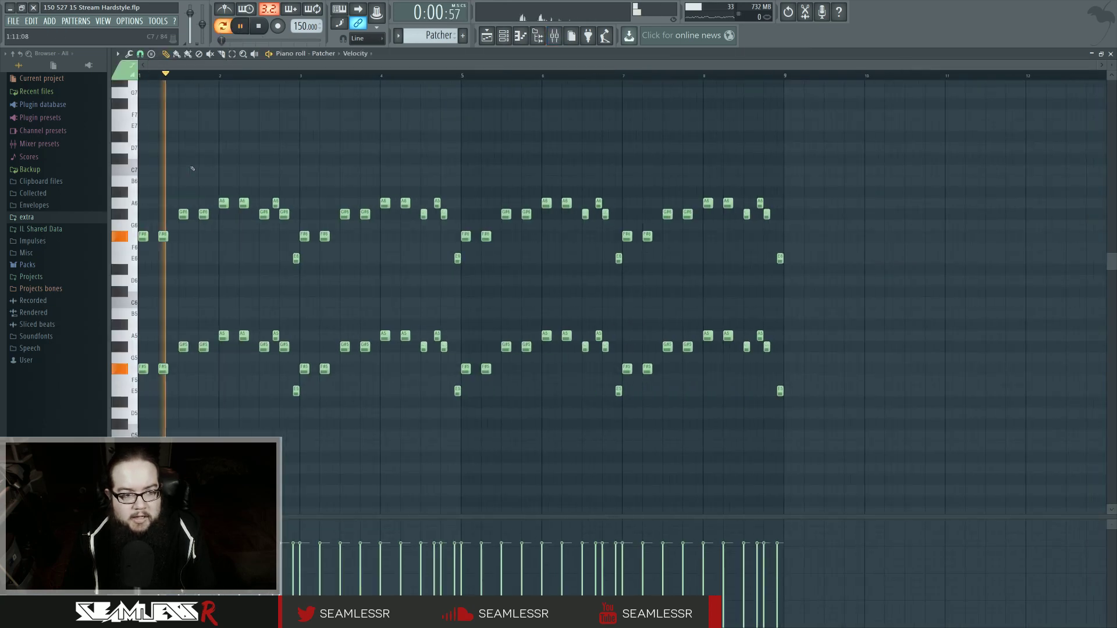
left_click(486, 36)
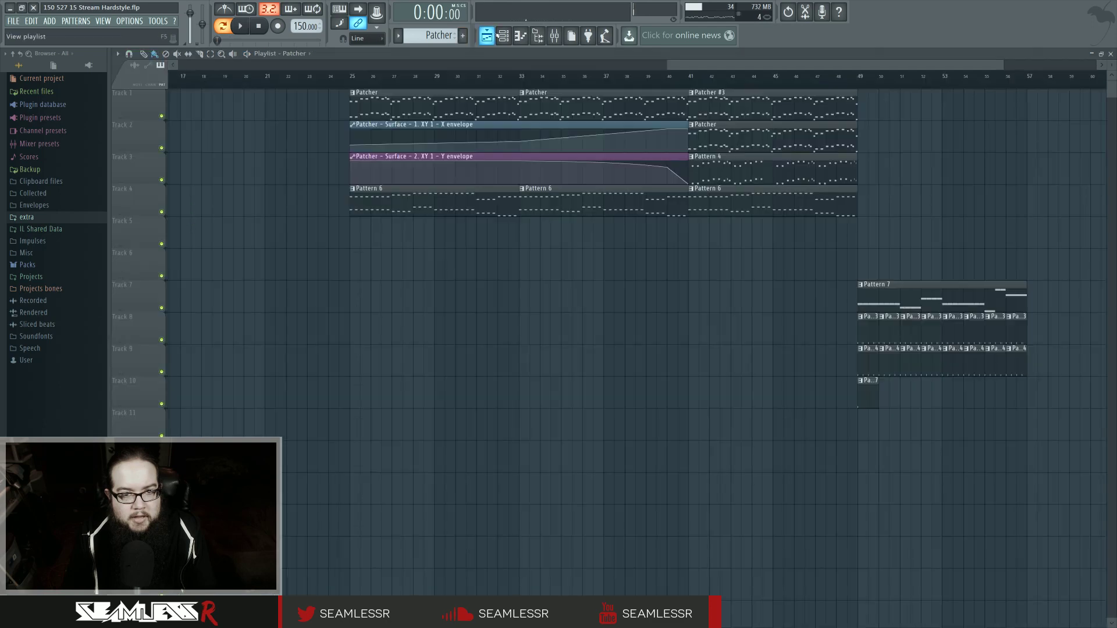
double_click(465, 201)
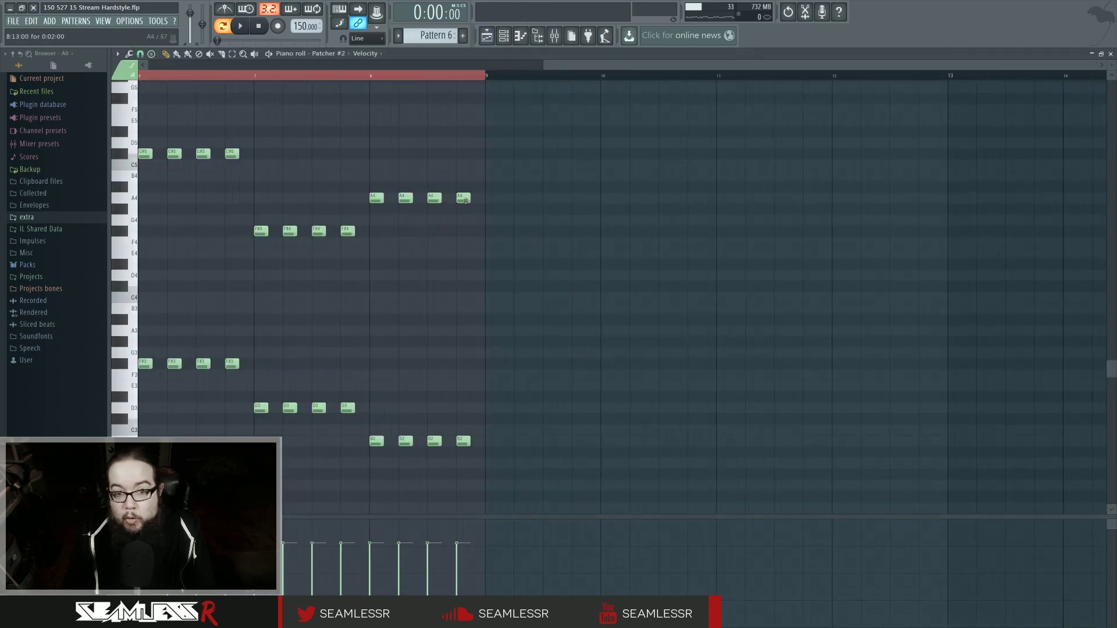
left_click(486, 36)
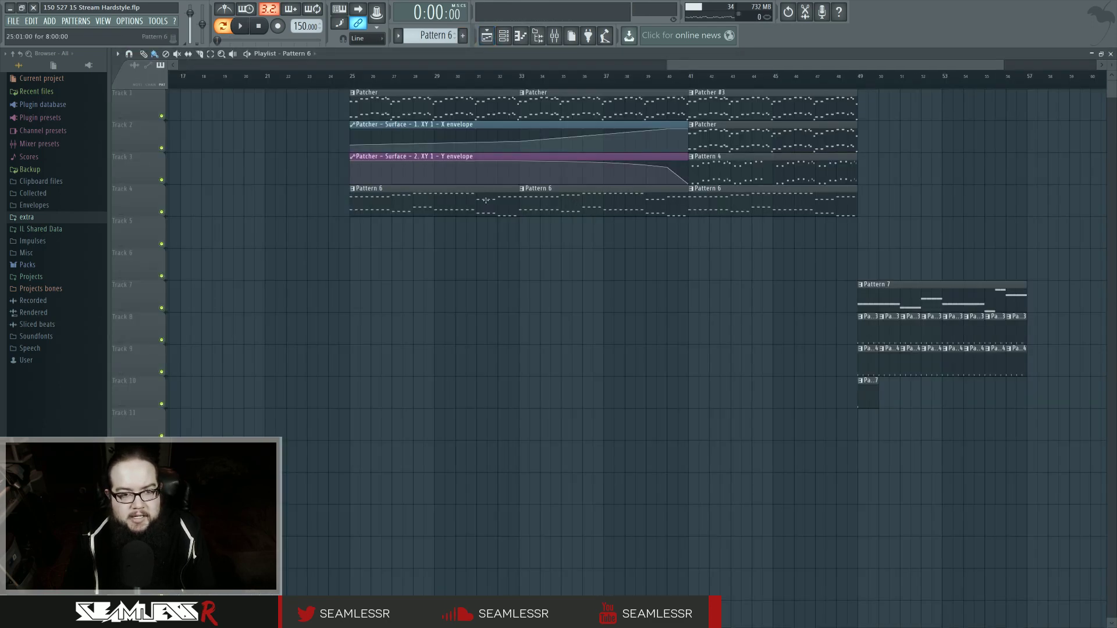
- Add Pattern 6 clips at bars 9 and 17 on track 4 and make the bar 9 clip a unique pattern
scroll(542, 206, "down", 2)
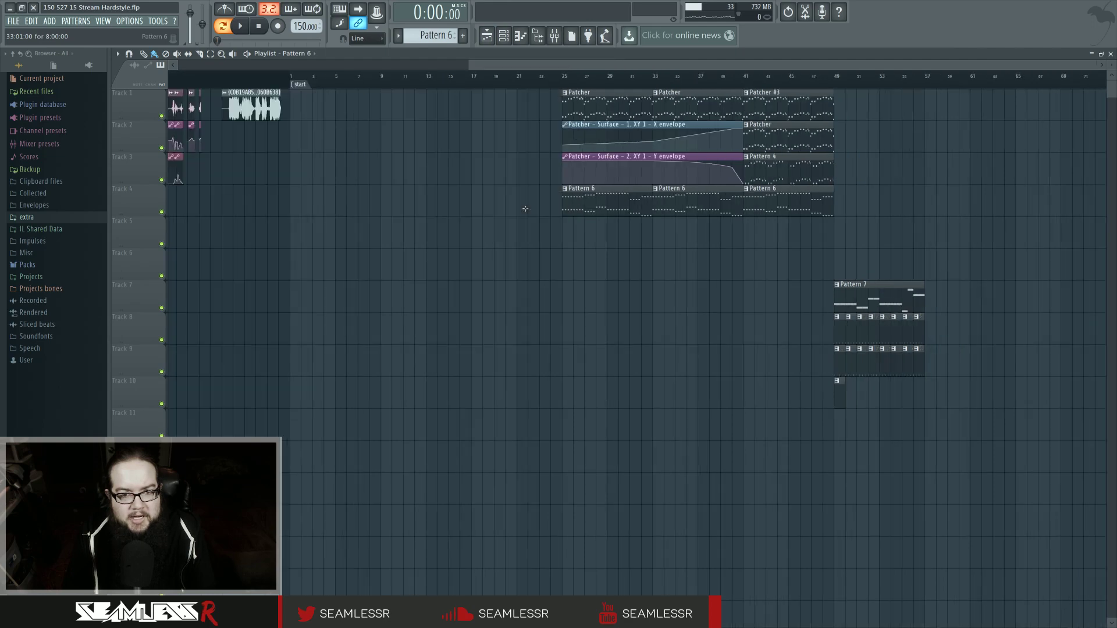
scroll(697, 263, "up", 1)
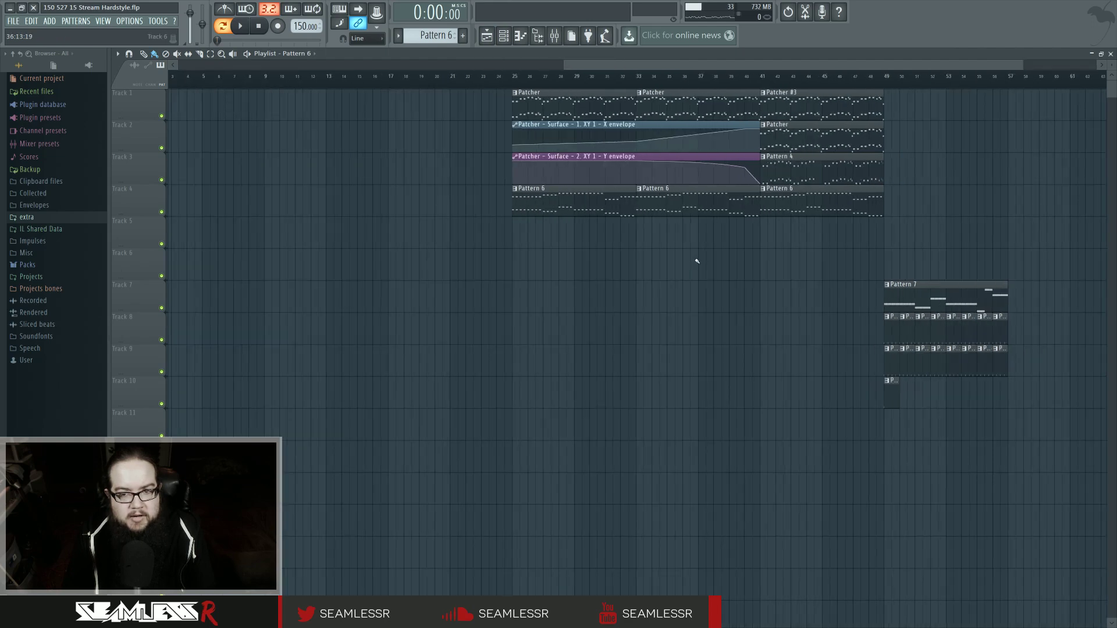
left_click_drag(601, 216, 648, 217)
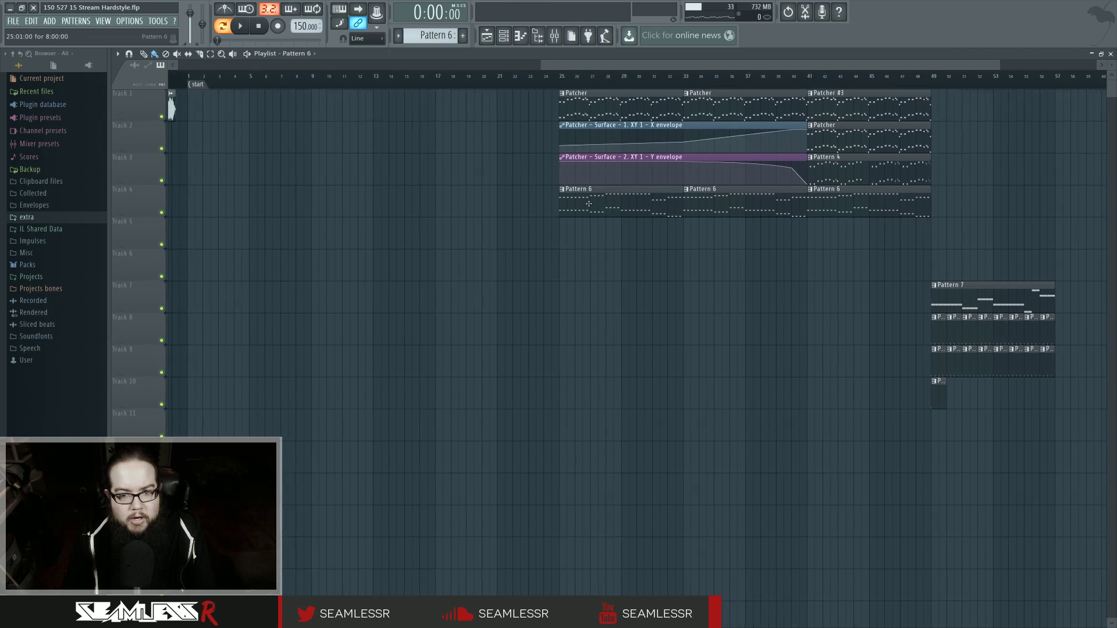
left_click_drag(307, 206, 524, 206)
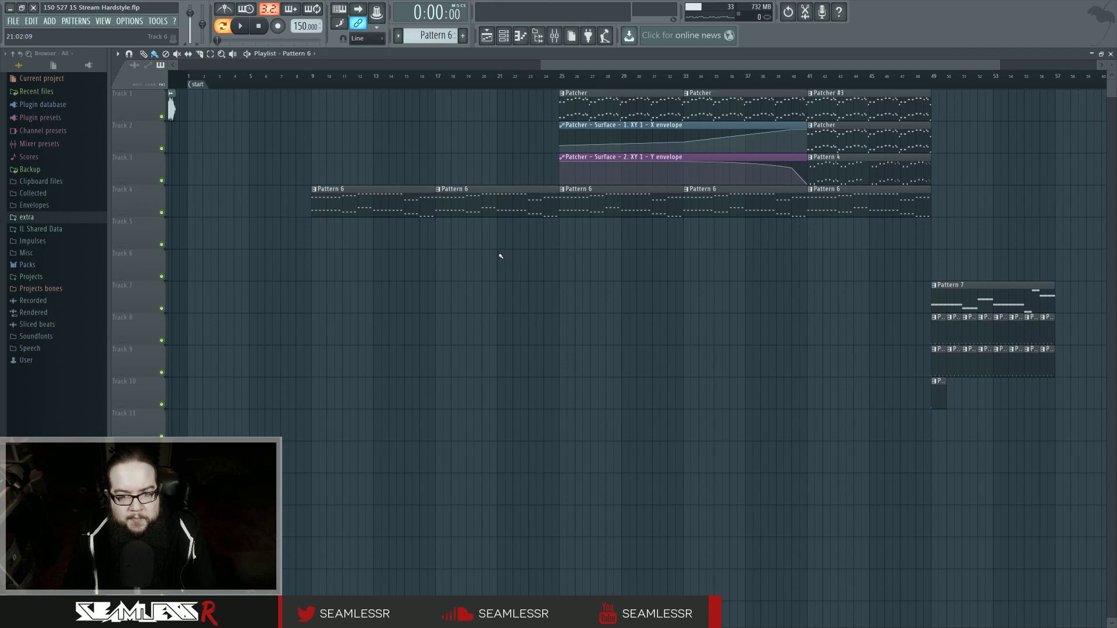
left_click(315, 189)
left_click(349, 247)
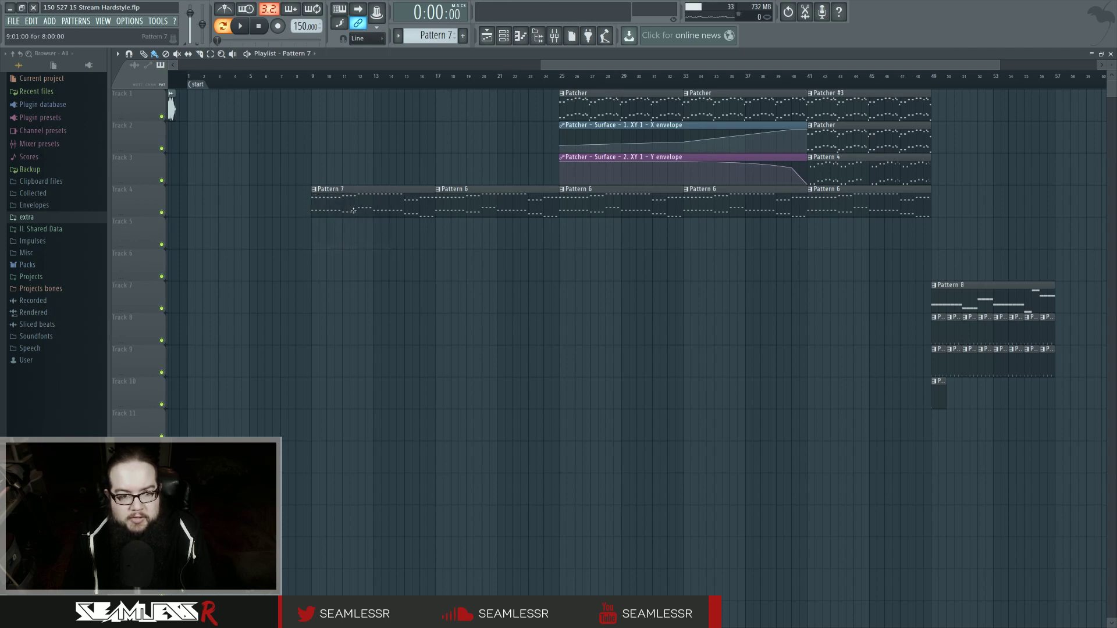
- Audition the Pattern 7 clip's notes and solo mixer insert 21
double_click(353, 210)
key("space")
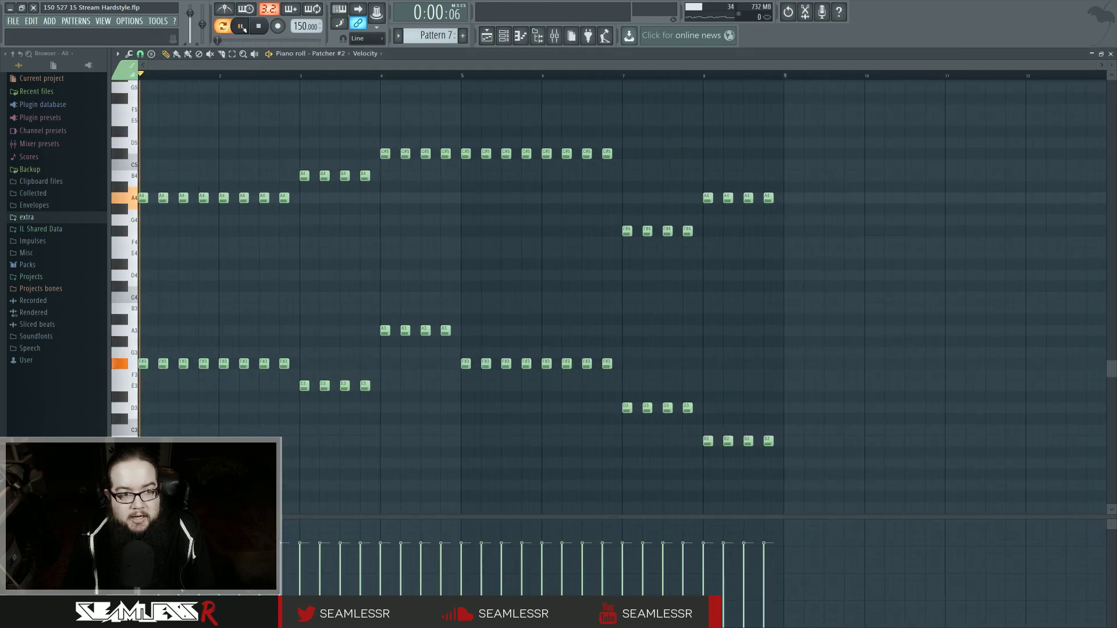
key("space")
left_click(553, 36)
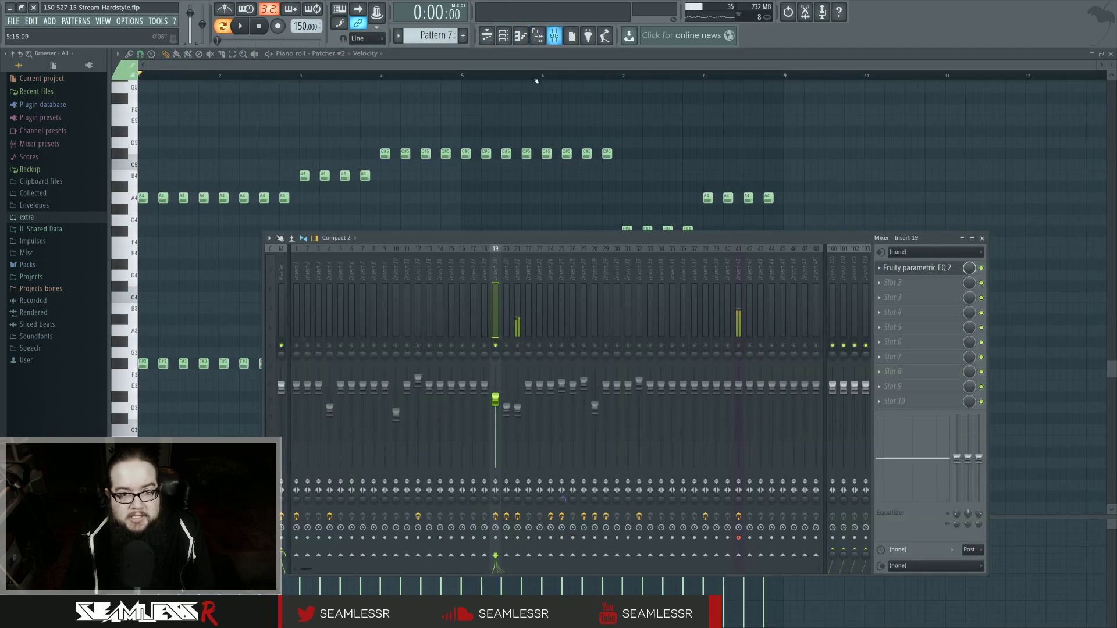
right_click(517, 346)
key("space")
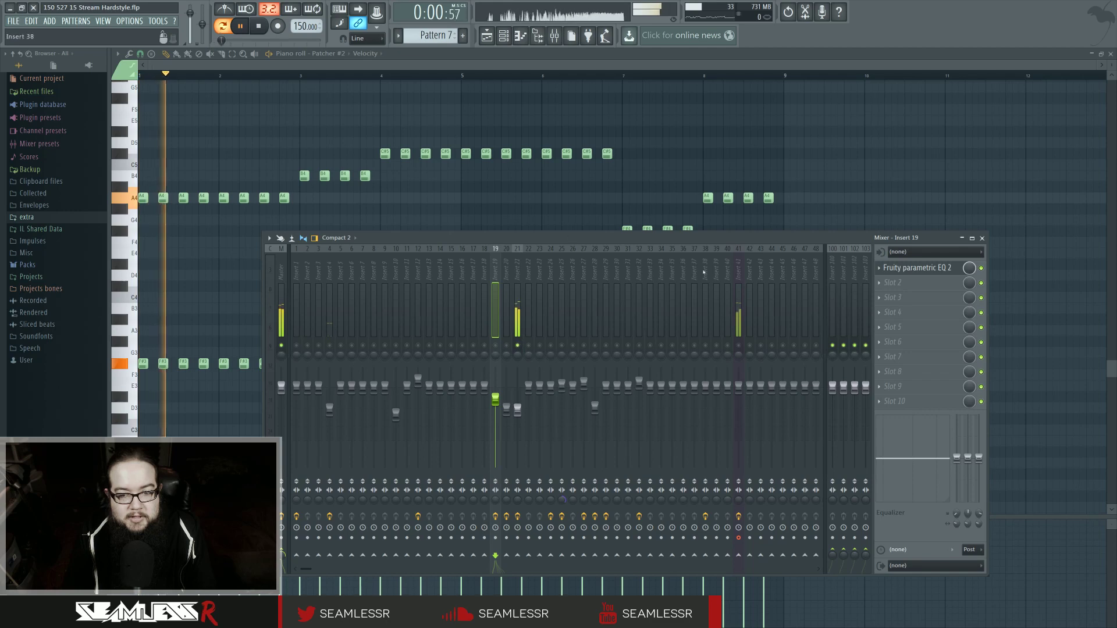
key("space")
- Set mixer insert 41's audio input to none and remove its Fruity Limiter
left_click(738, 271)
left_click(922, 252)
left_click(839, 580)
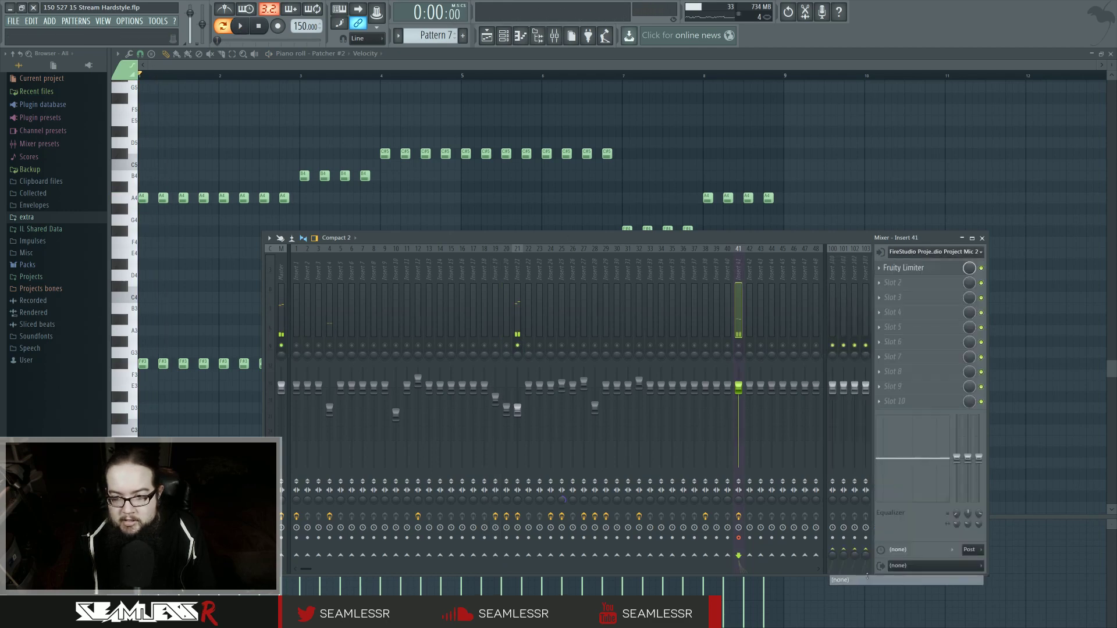
left_click(879, 268)
mouse_move(884, 281)
left_click(949, 68)
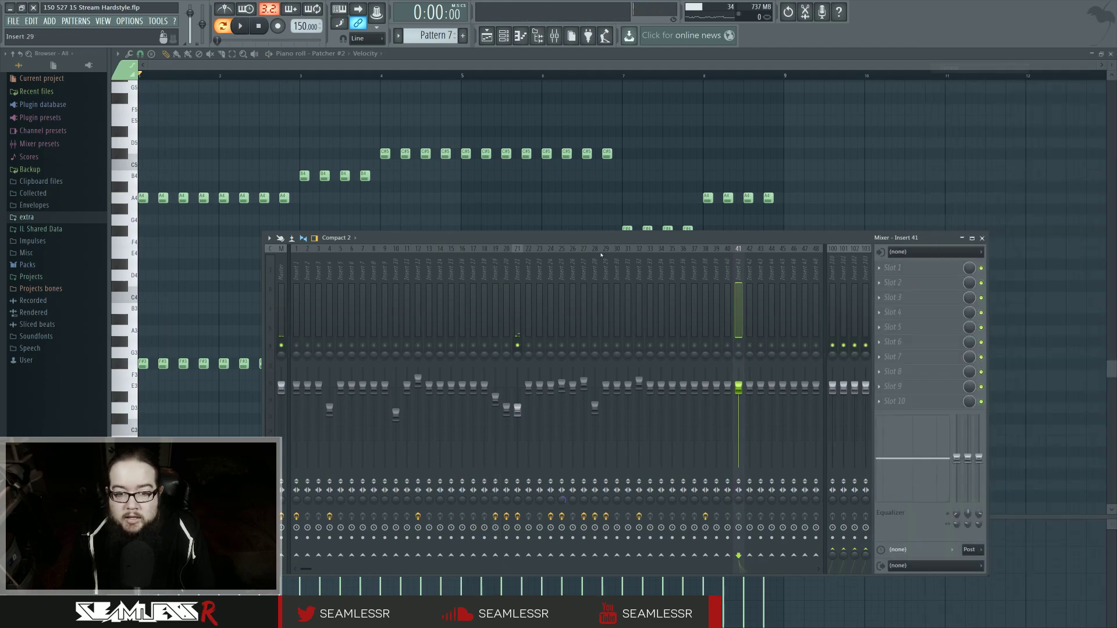
- Loop bars 9 to 25 of the playlist for song playback
key("space")
left_click(502, 37)
left_click(317, 84)
left_click_drag(314, 85, 556, 85)
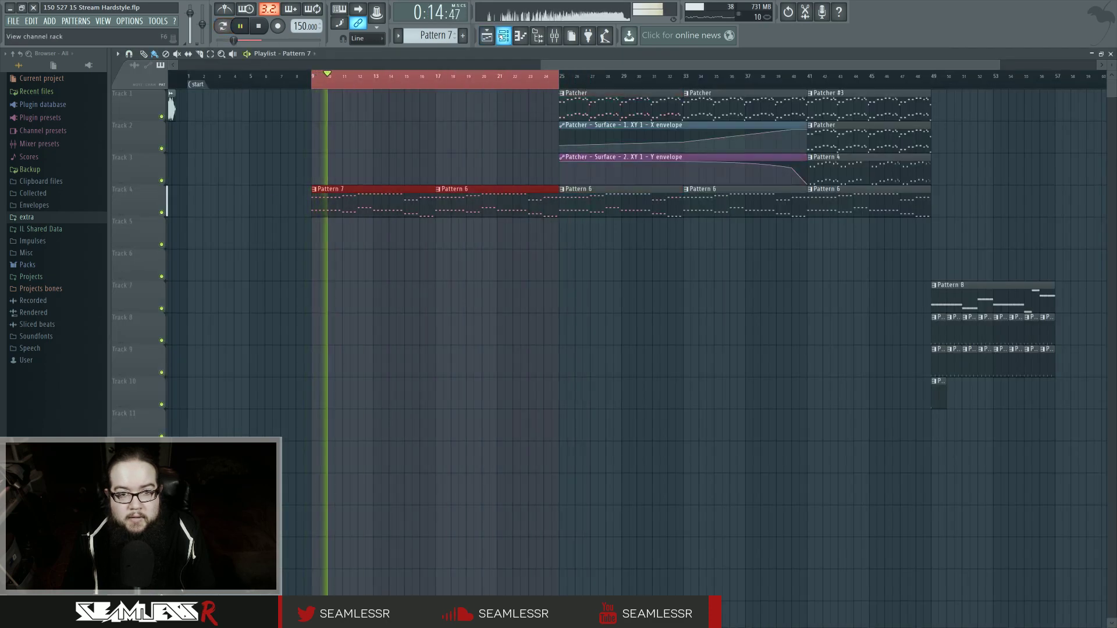
- Create automation clips for both the X and Y axes of Patcher #2's XY 1 control over bars 9 to 25
left_click(502, 36)
left_click(580, 222)
left_click(580, 210)
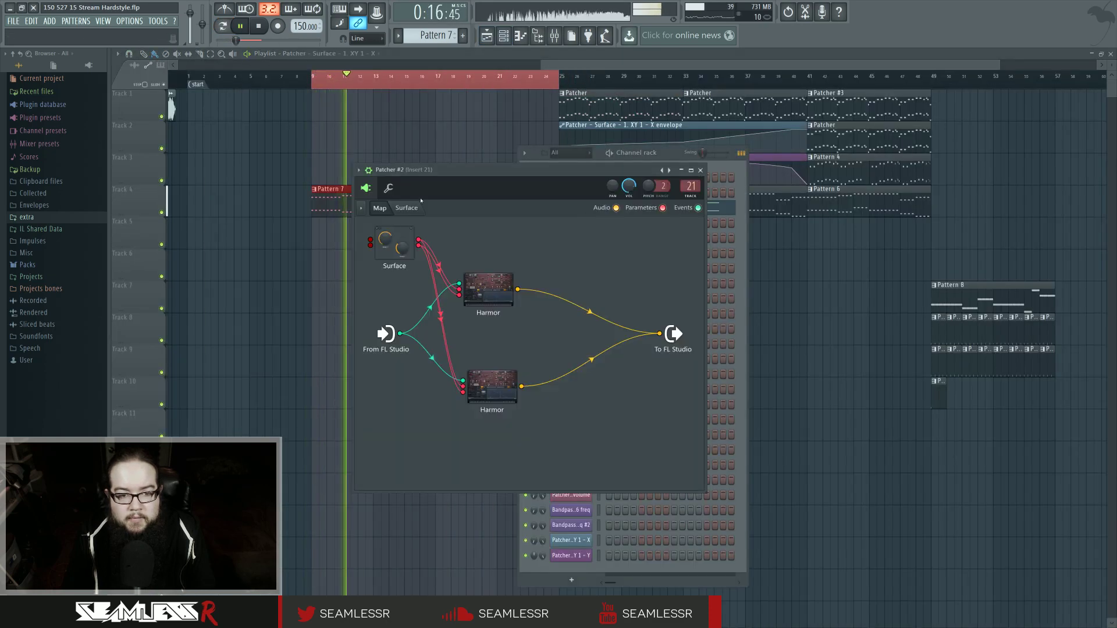
left_click(408, 208)
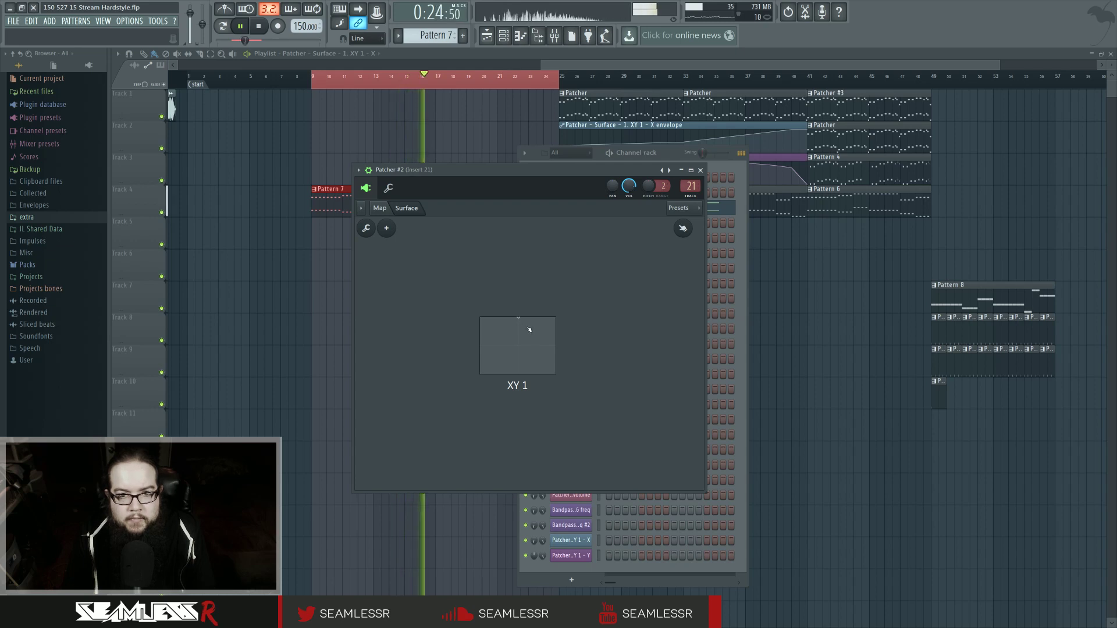
key("space")
right_click(519, 348)
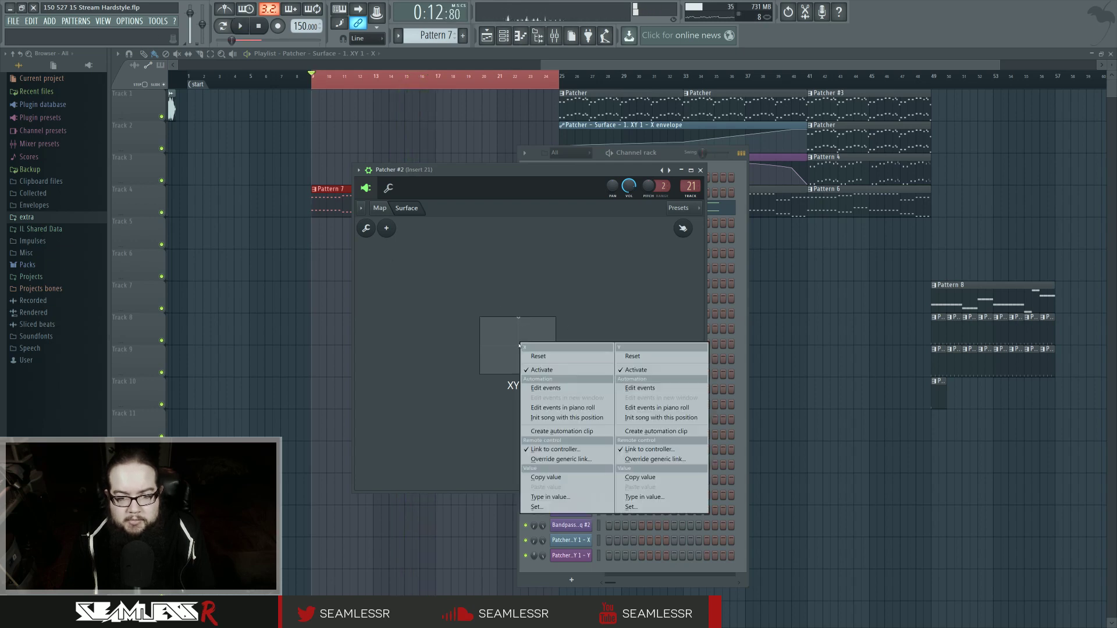
left_click(566, 436)
right_click(523, 348)
left_click(638, 437)
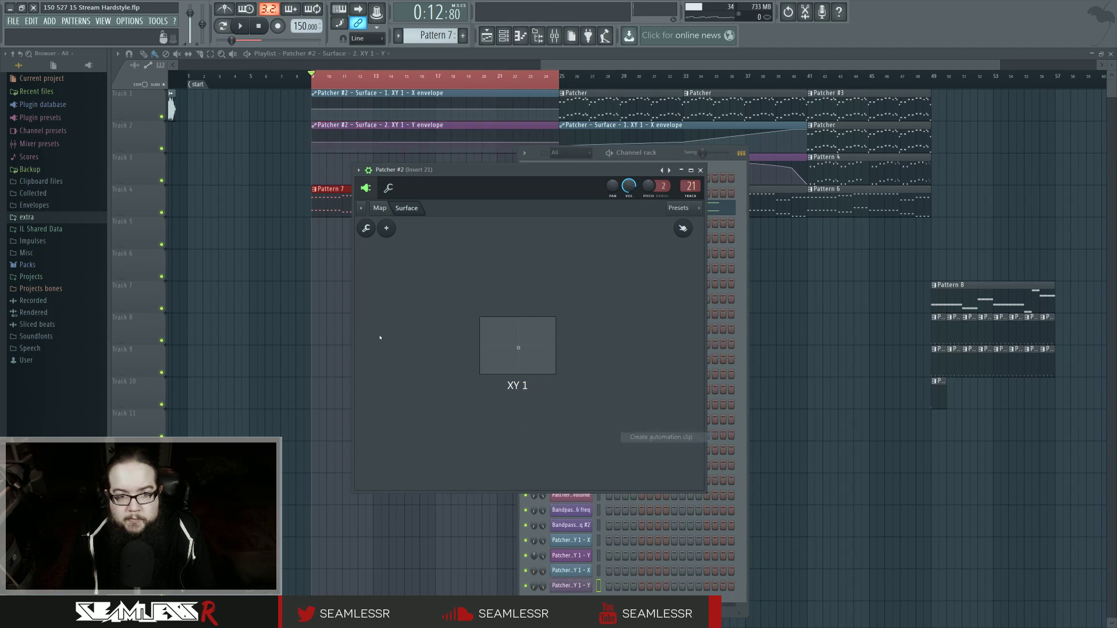
right_click(292, 312)
- Curve the Patcher #2 Y envelope downward from bar 9 to bar 25 and lower the X envelope's start so it climbs gently
double_click(382, 124)
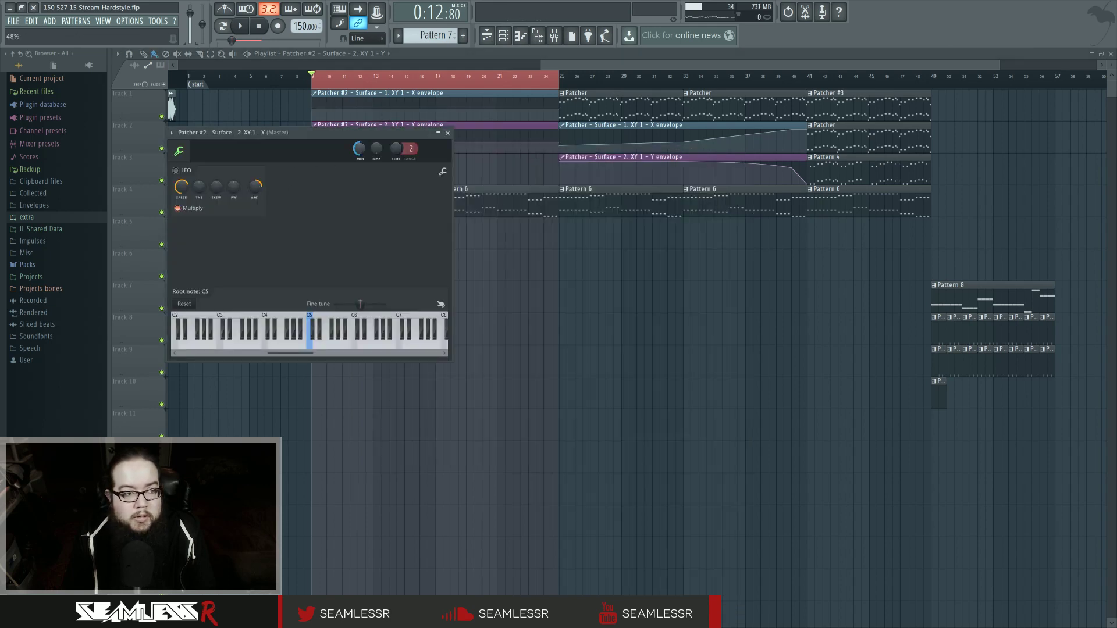
left_click(447, 133)
key("space")
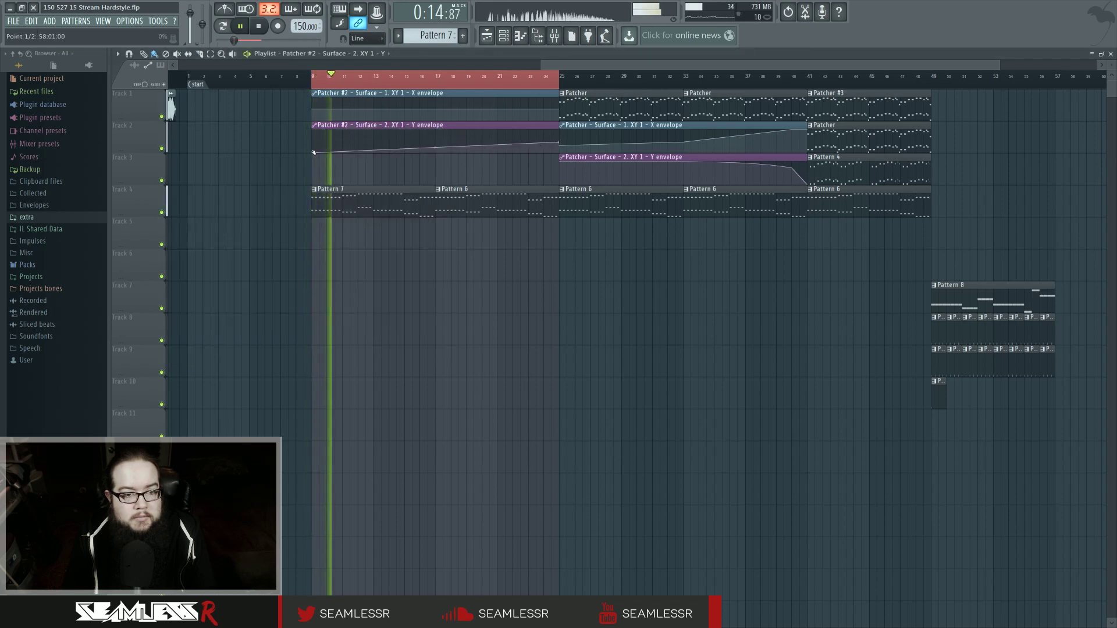
left_click_drag(312, 152, 311, 129)
left_click_drag(558, 143, 560, 155)
left_click_drag(435, 141, 435, 132)
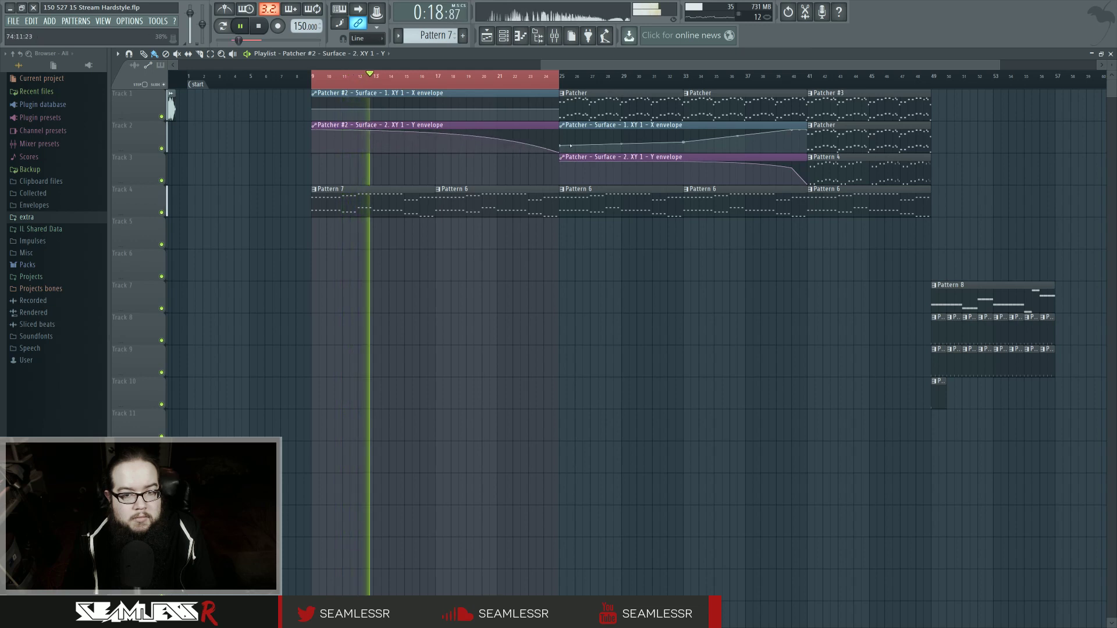
left_click_drag(311, 109, 314, 113)
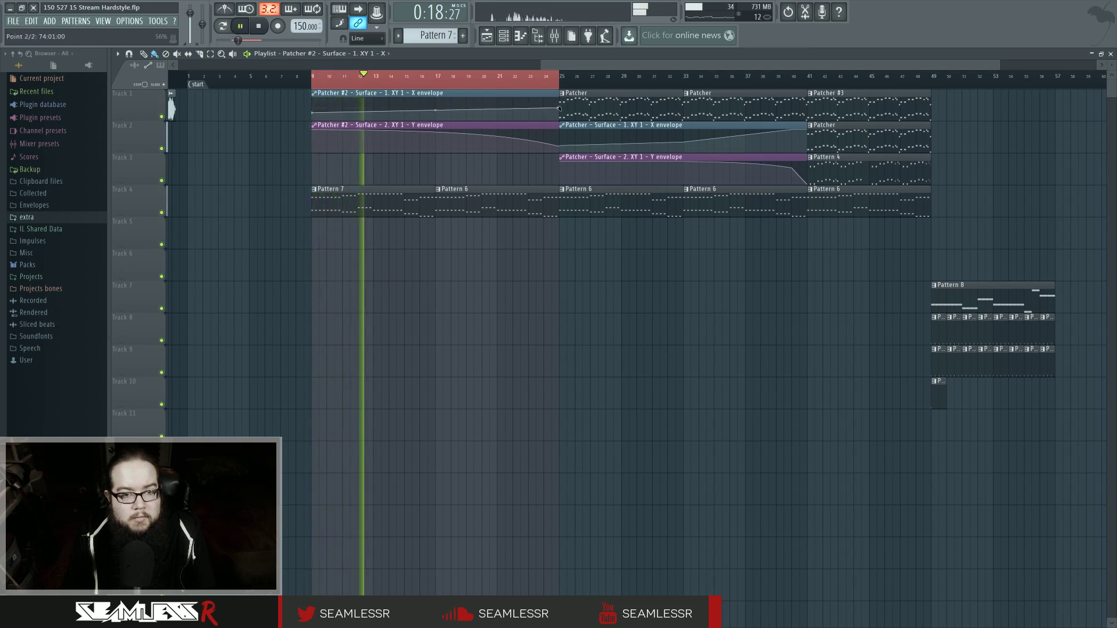
- Open the upper Harmor inside Patcher #2 and show its advanced settings while auditioning the intro
left_click(503, 36)
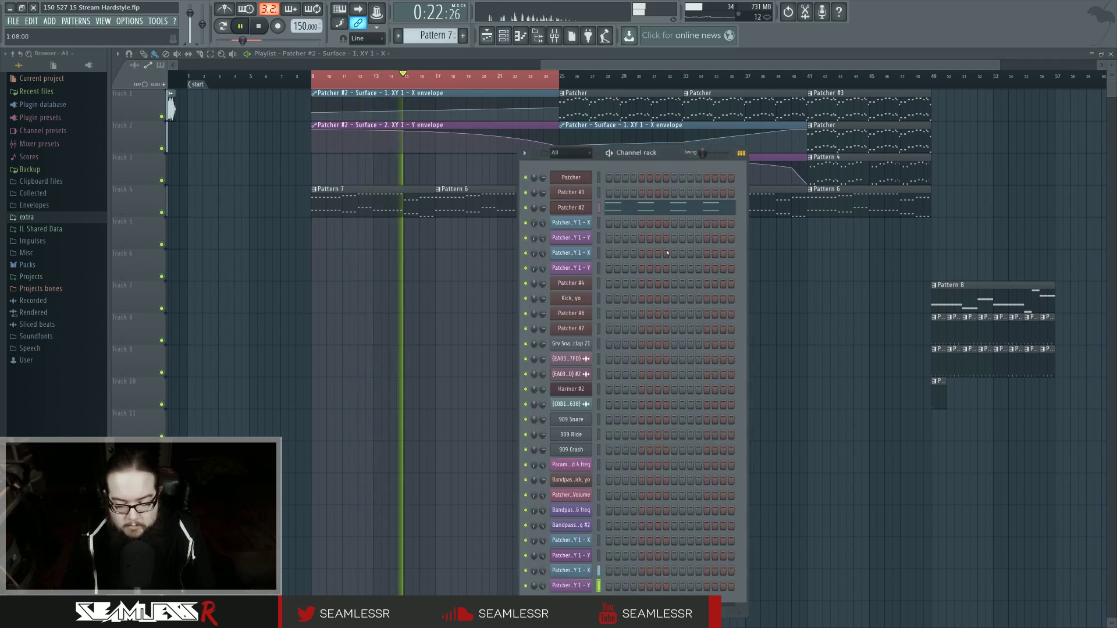
key("space")
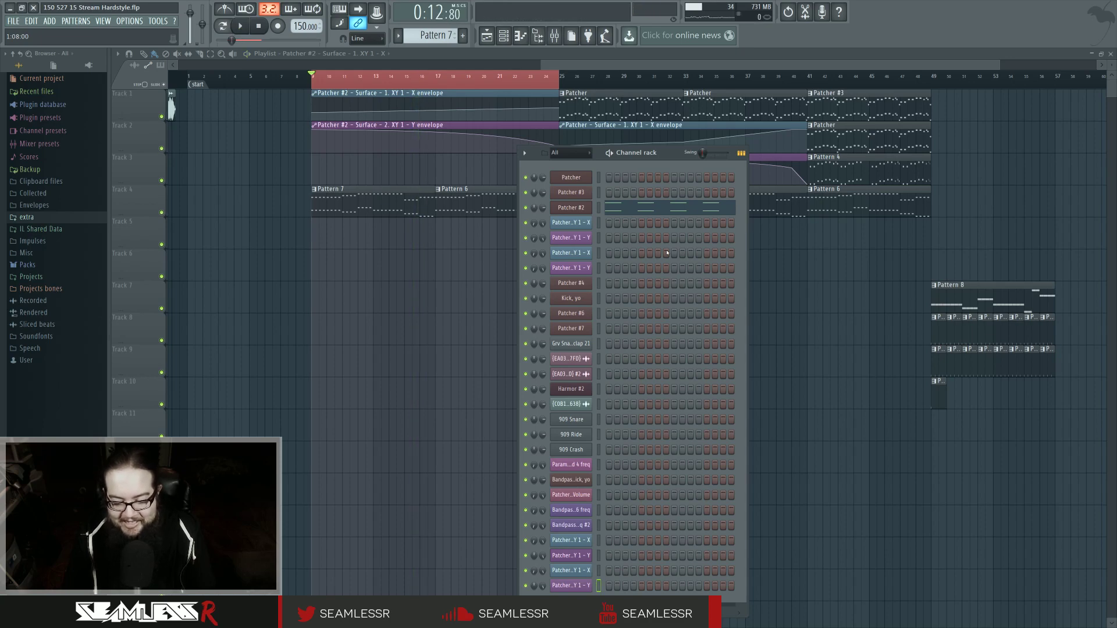
left_click(579, 211)
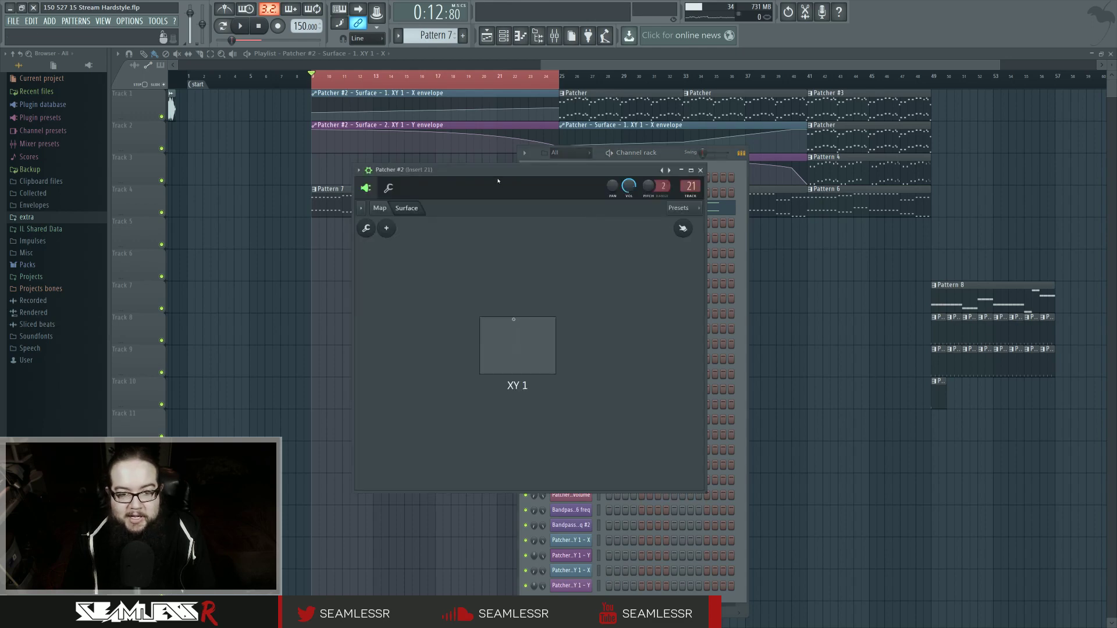
left_click(380, 209)
key("space")
double_click(487, 289)
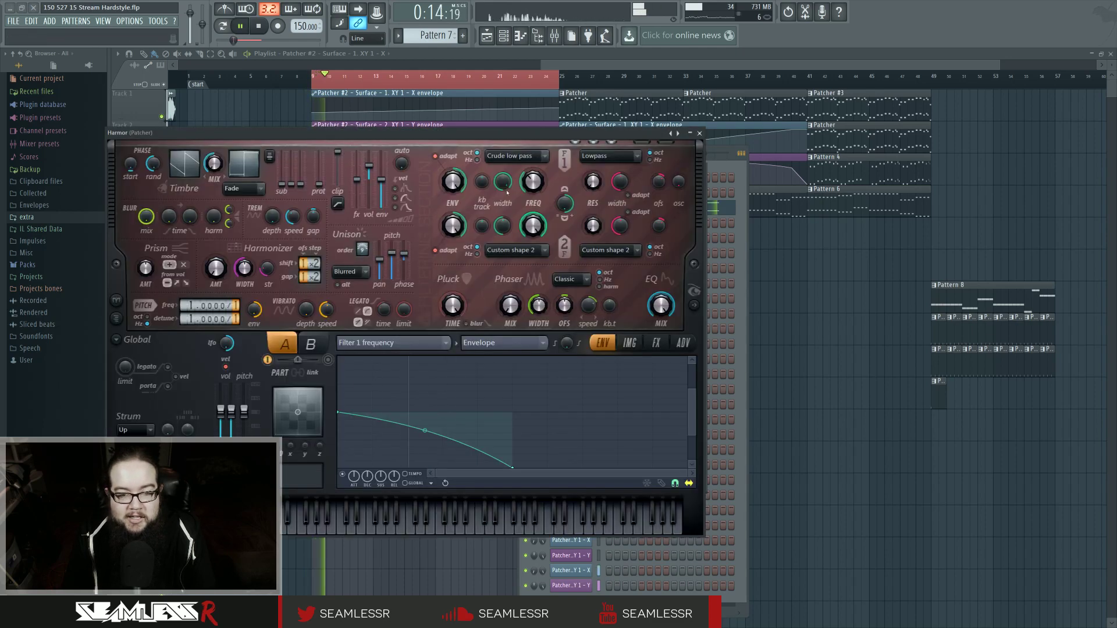
key("space")
left_click(675, 341)
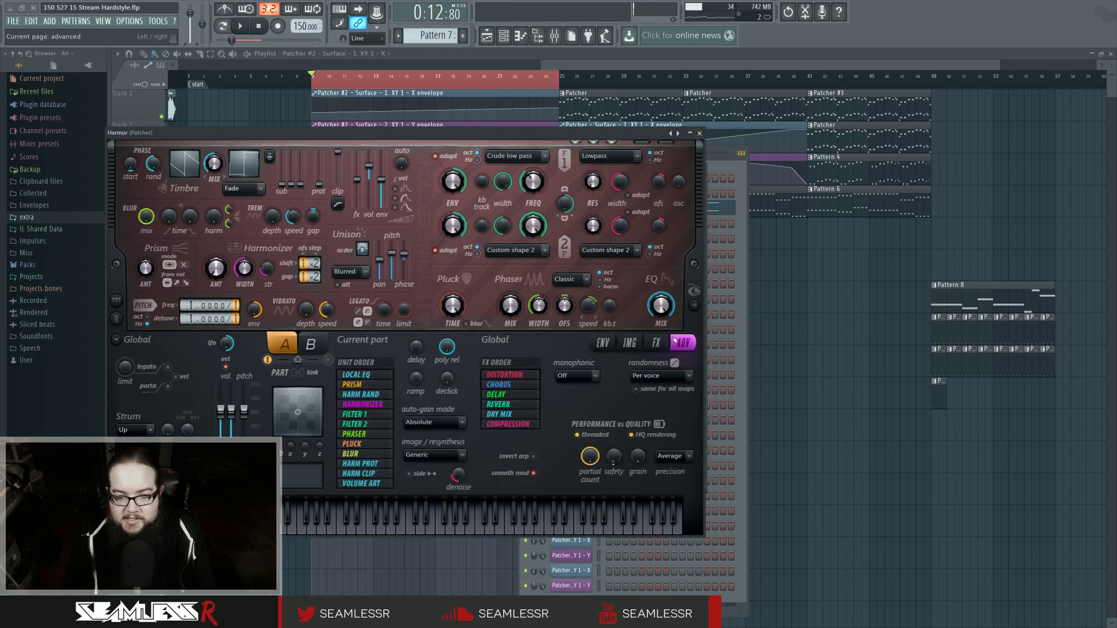
- Experiment with Harmor's declick time, trying 23 ms, while auditioning the intro loop, and return to the playlist
key("space")
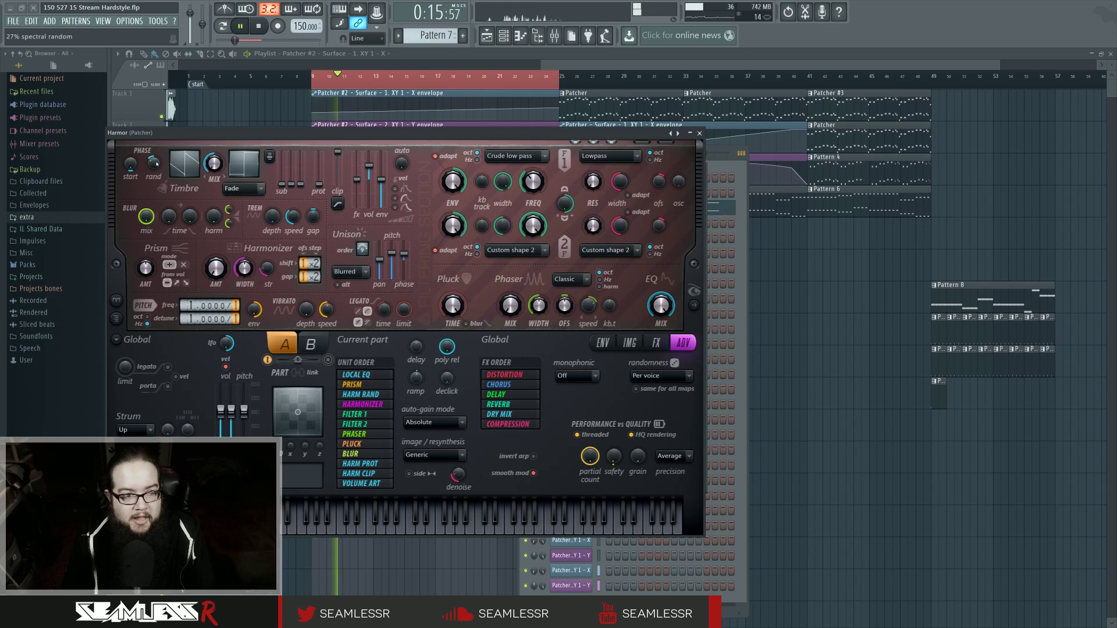
key("space")
key("space")
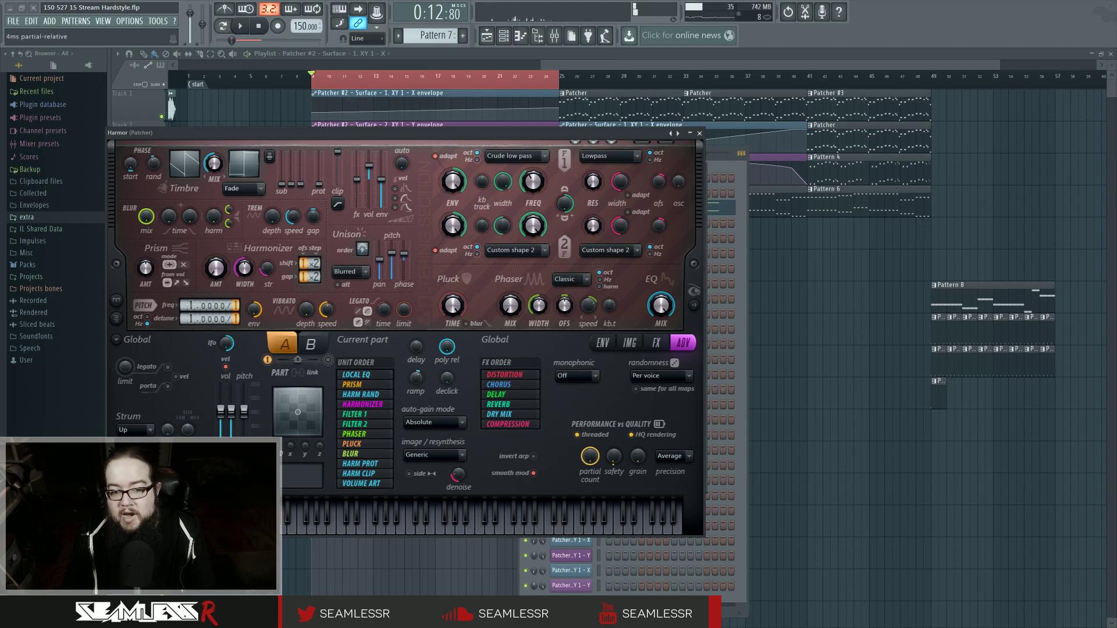
key("space")
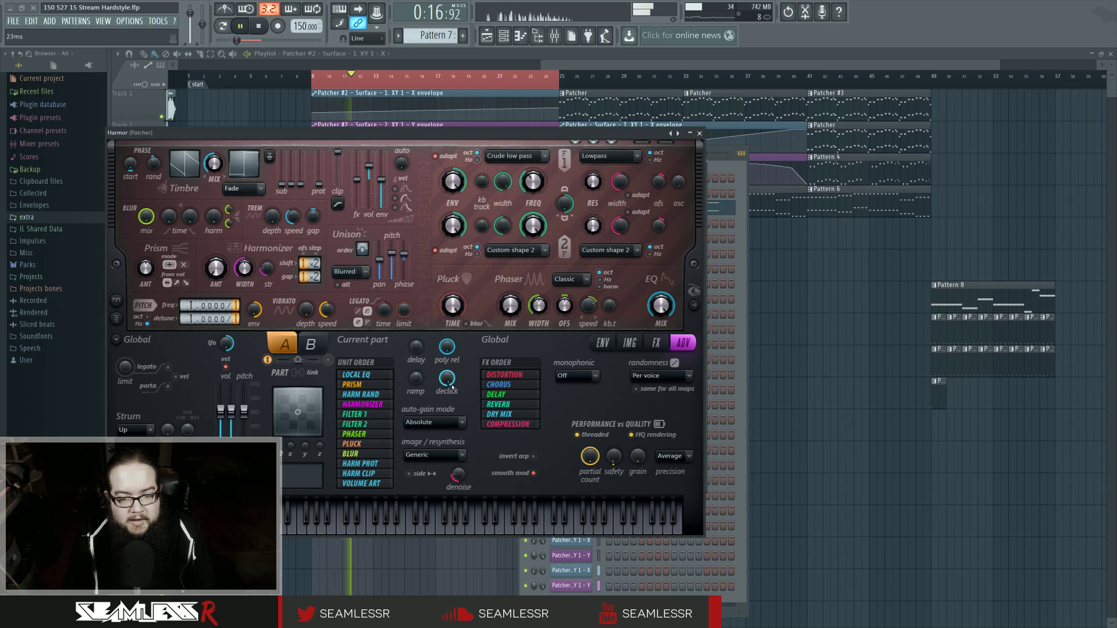
key("space")
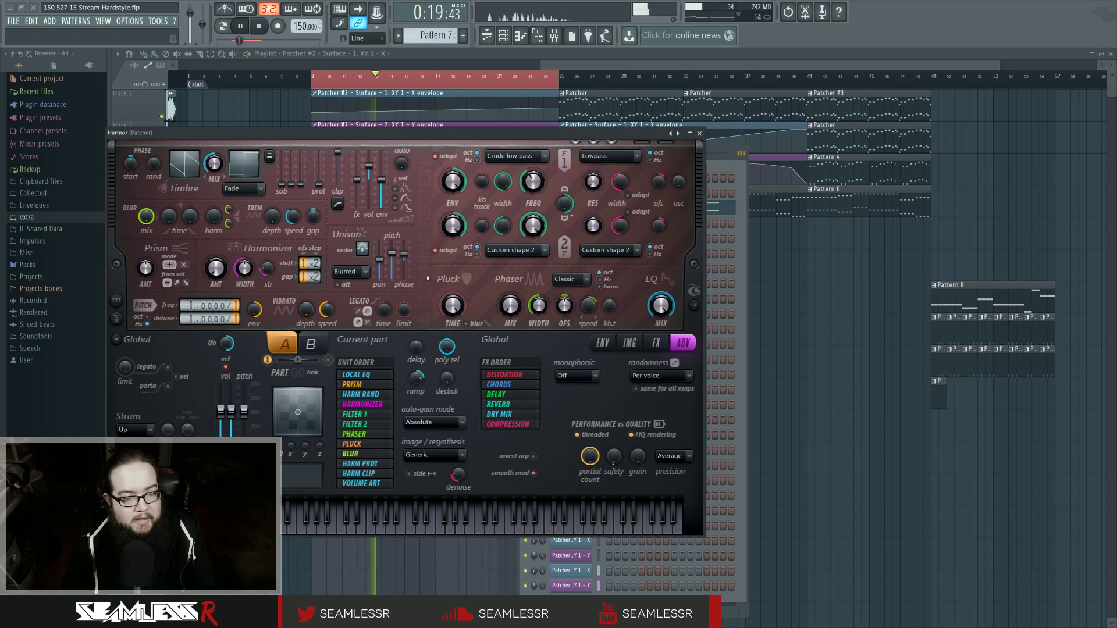
left_click(600, 342)
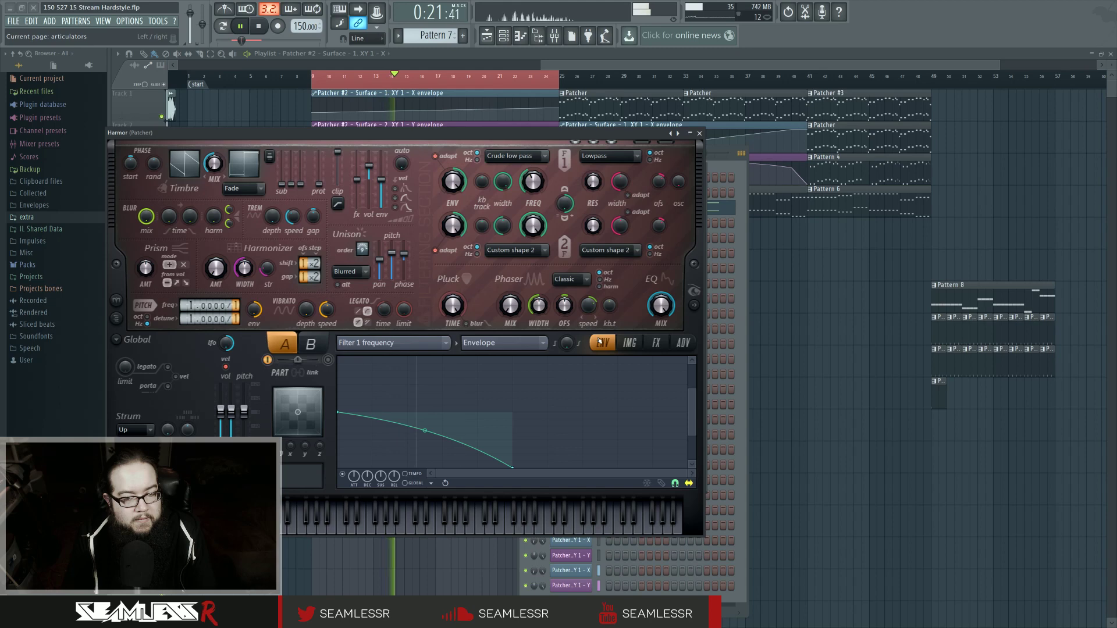
left_click(699, 133)
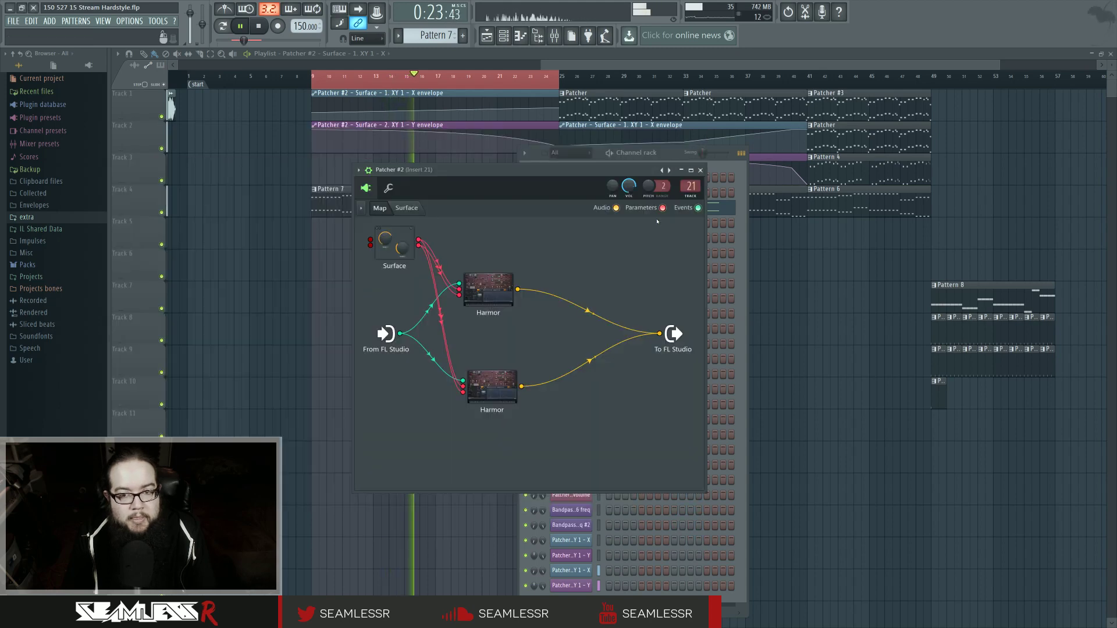
left_click(698, 173)
key("F6")
key("space")
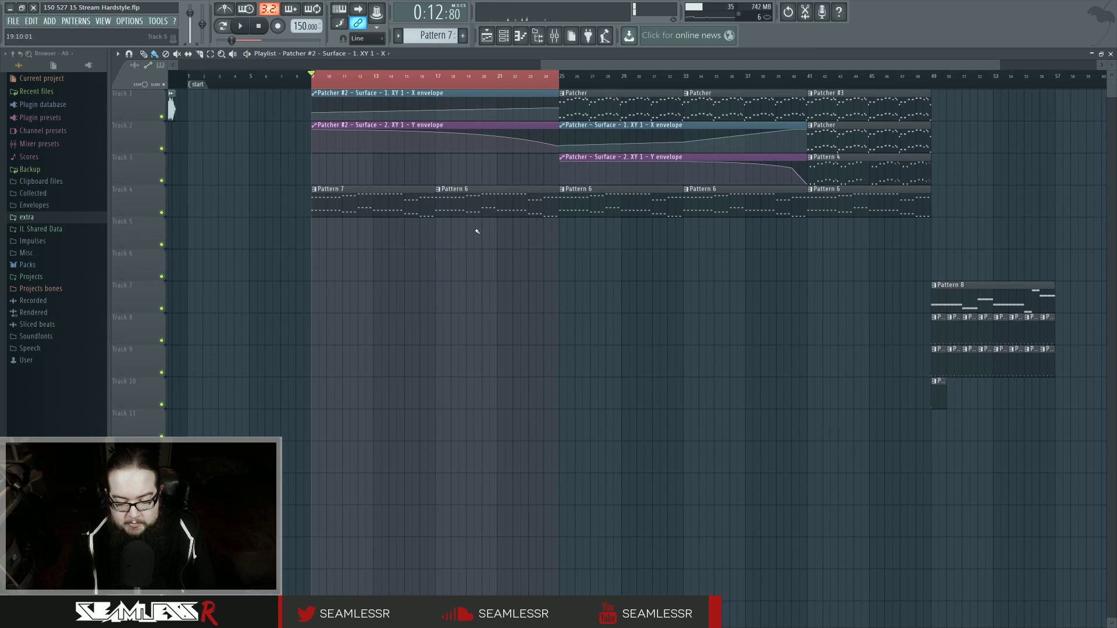
- Audition Pattern 7 on its own and raise the four E3 notes in bar 3 to F#3
double_click(417, 208)
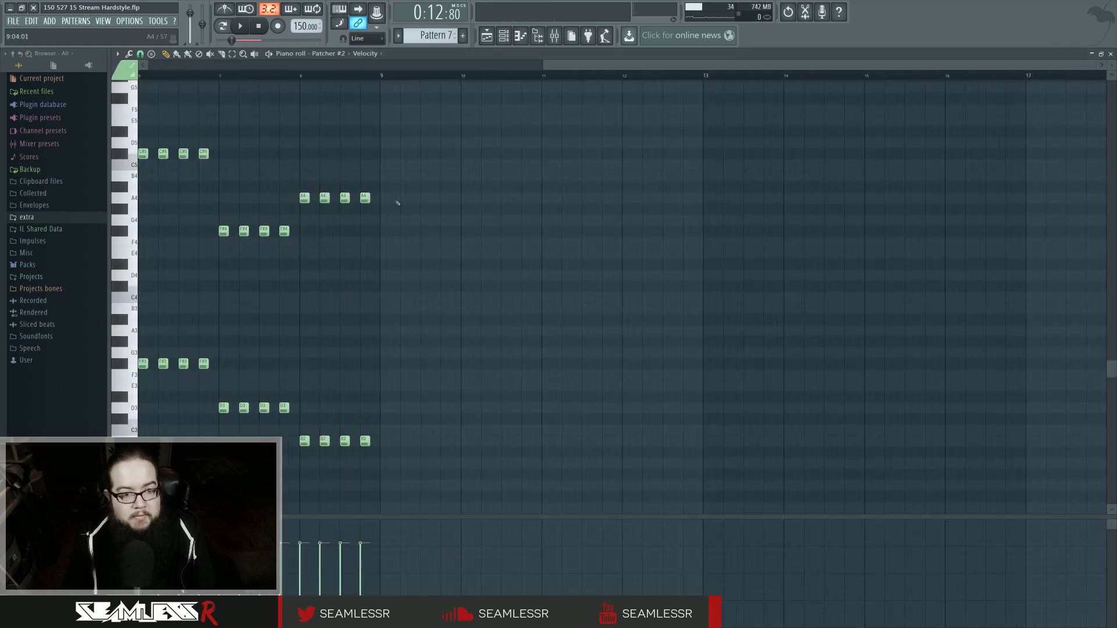
left_click(489, 36)
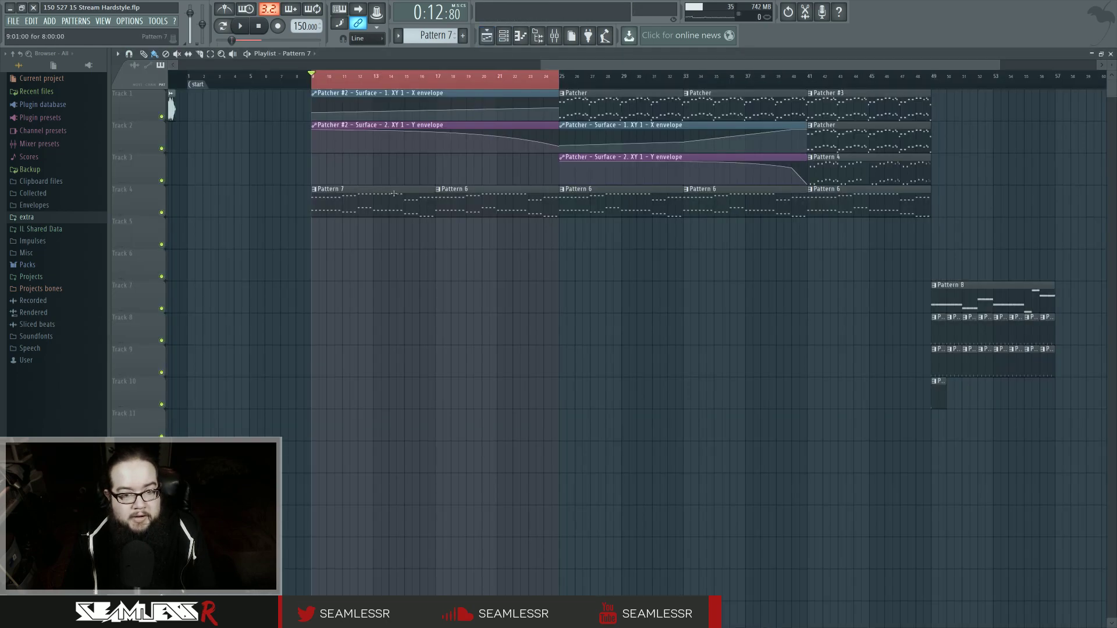
double_click(411, 197)
key("space")
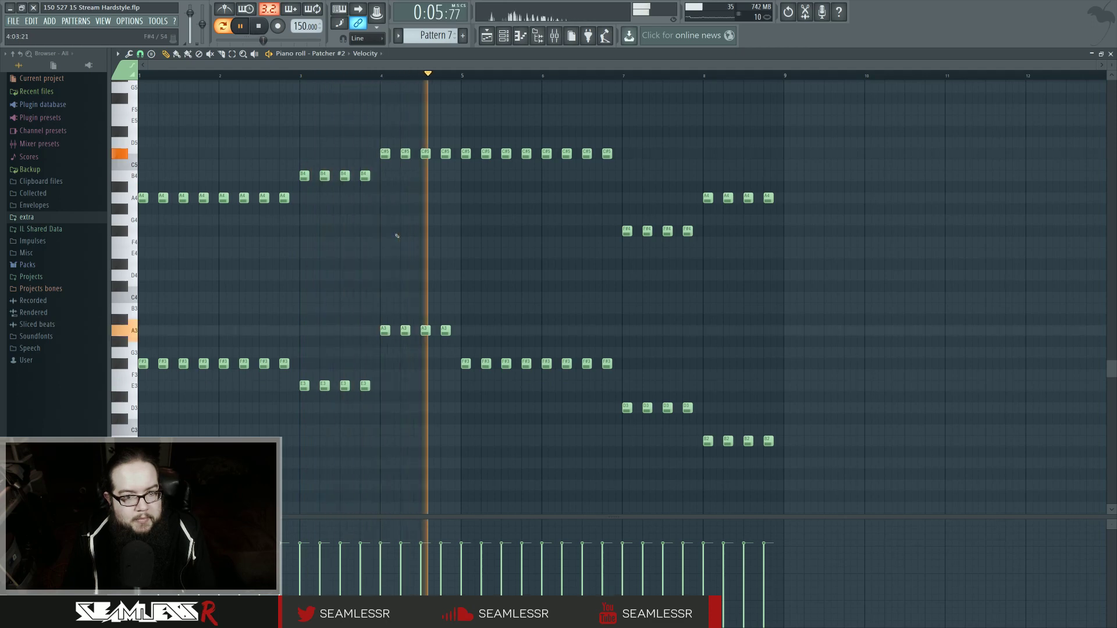
key("space")
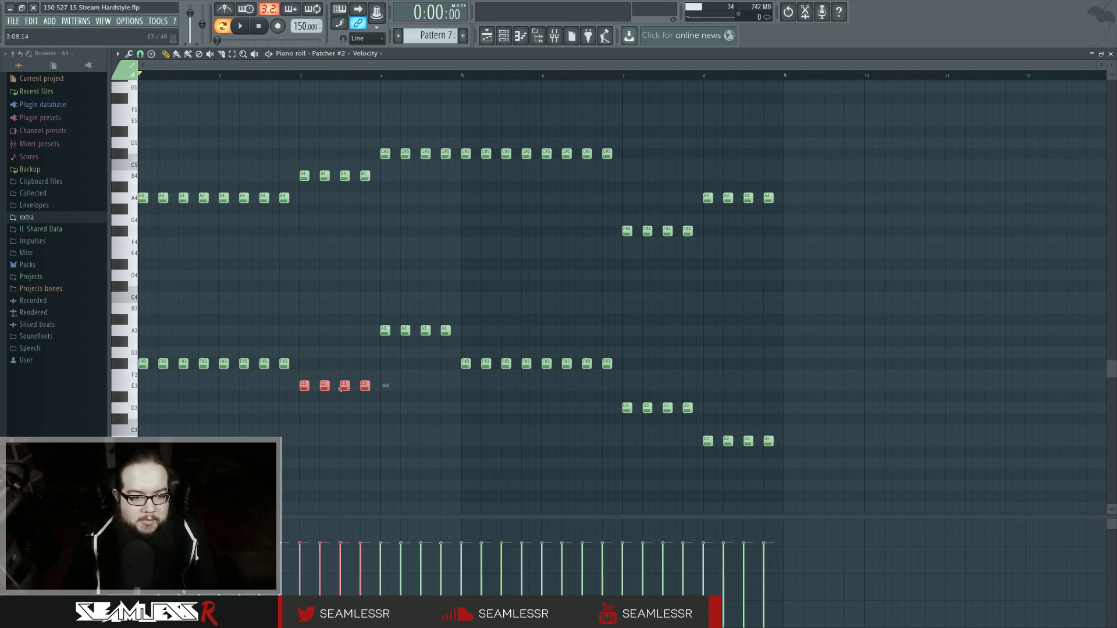
left_click_drag(324, 386, 324, 364)
key("space")
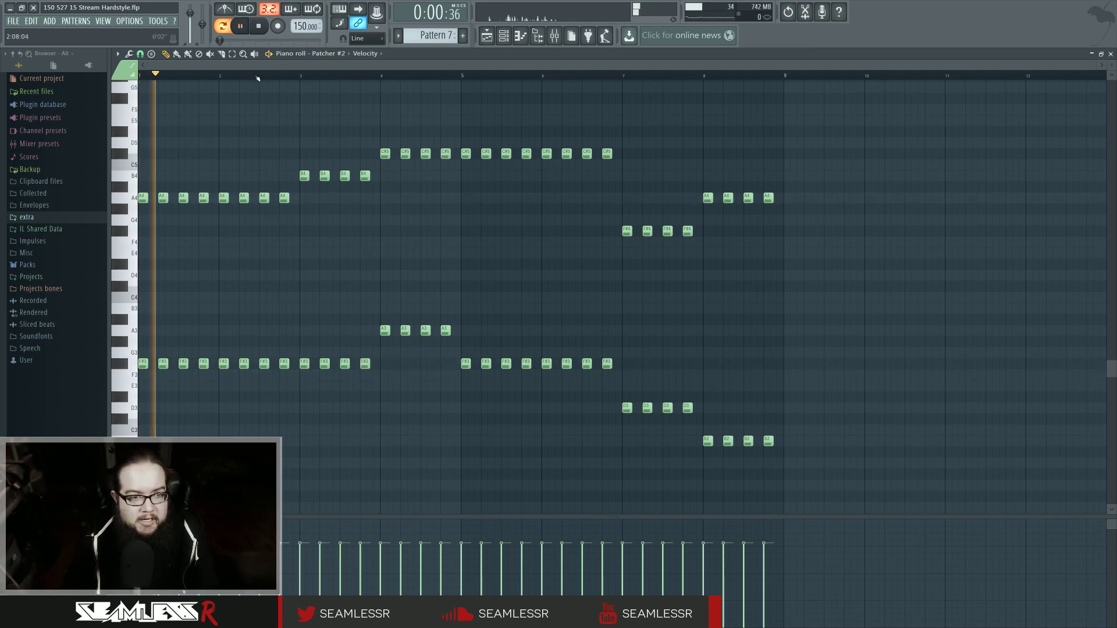
key("space")
- Lower the four A3 notes in Pattern 7's bar 4 to F#3 and play the revised bass line
left_click_drag(385, 329, 385, 363)
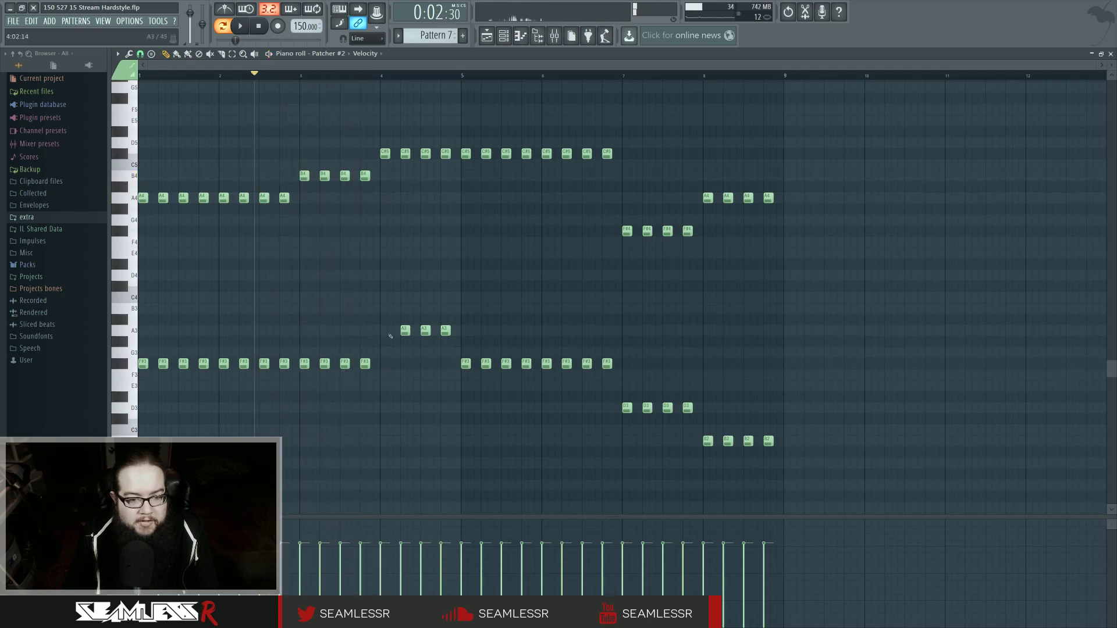
key("ctrl+alt+z")
key("ctrl+d")
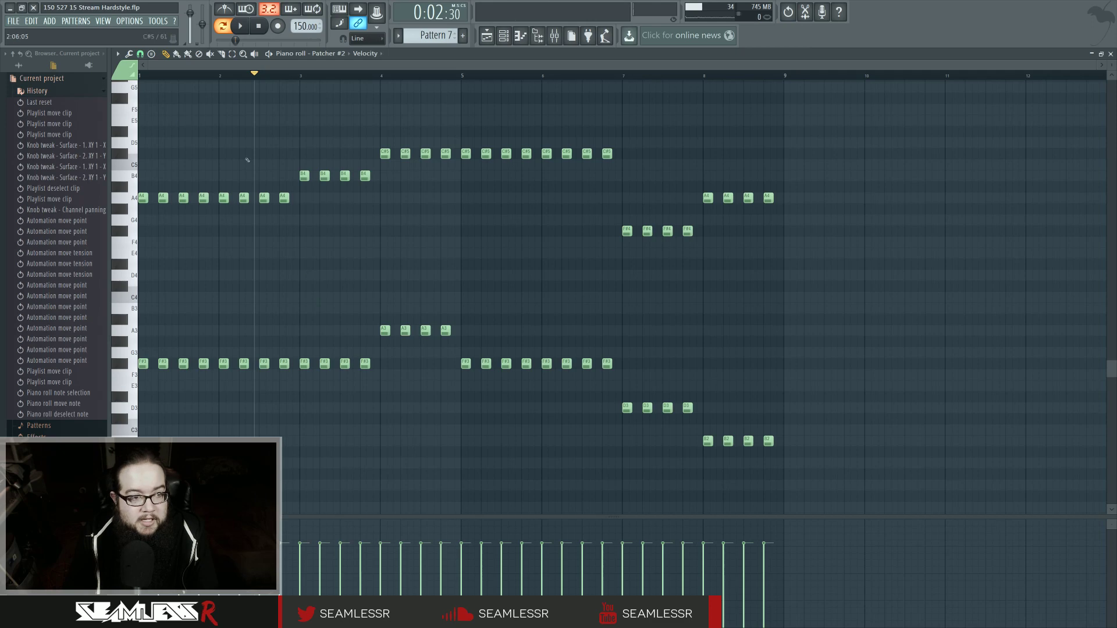
left_click_drag(380, 332, 420, 366)
left_click(140, 54)
left_click(156, 133)
left_click(377, 298, "ctrl")
scroll(358, 312, "up", 4)
key("space")
scroll(421, 366, "down", 4)
key("ctrl+d")
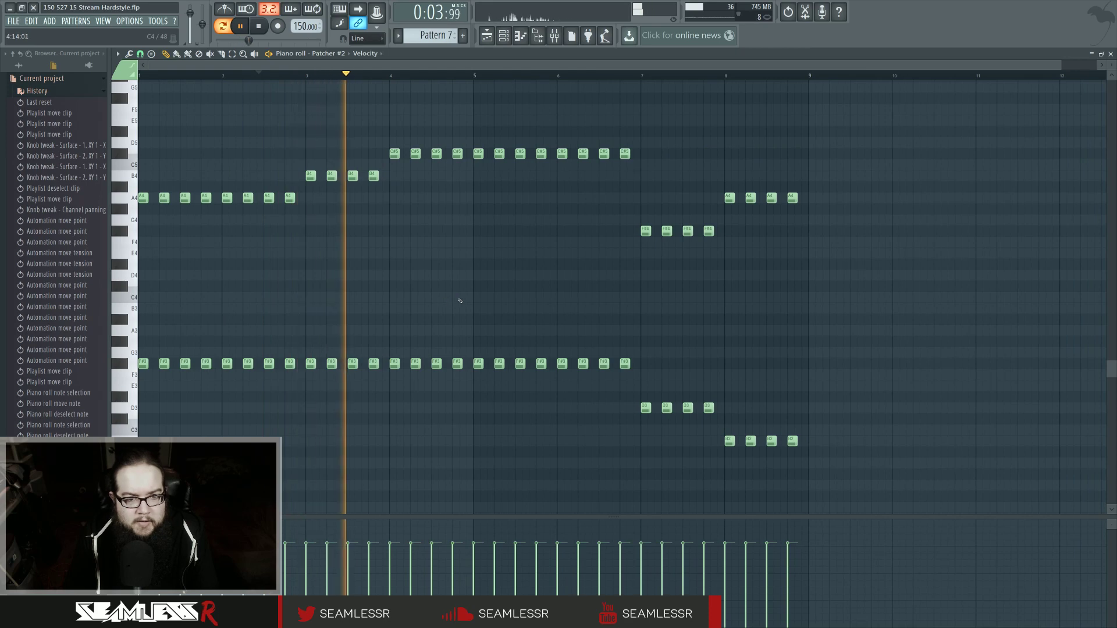
left_click_drag(538, 303, 419, 305)
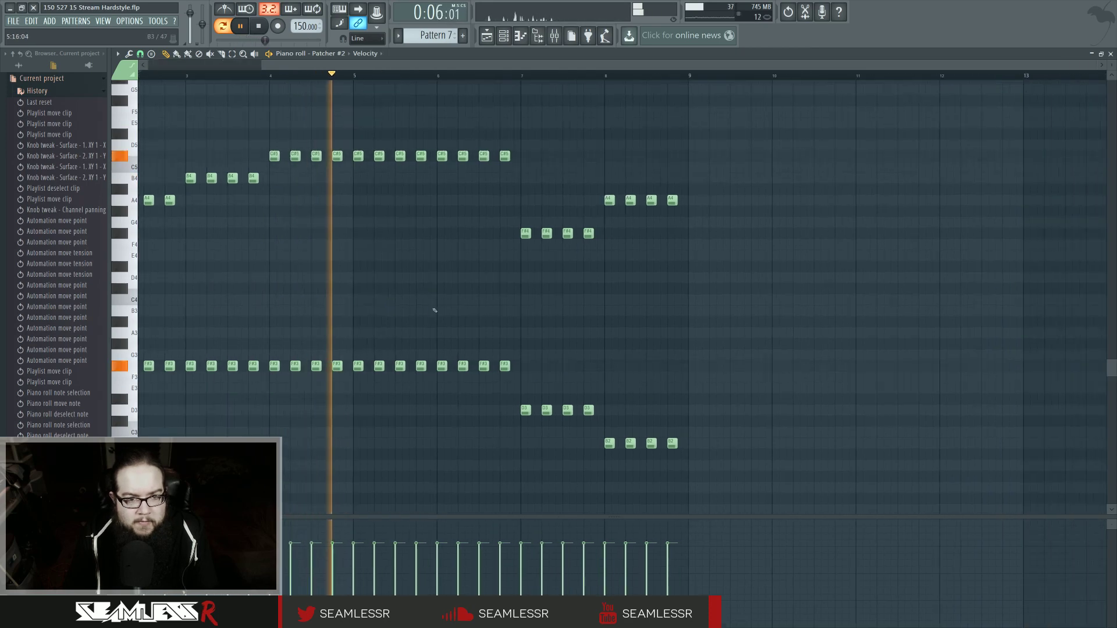
- Raise the bass notes in Pattern 7's bar 7 to F#3 and those in bar 8 to F3, then play the ending
left_click_drag(478, 279, 605, 399, "ctrl")
left_click_drag(499, 396, 605, 377, "ctrl")
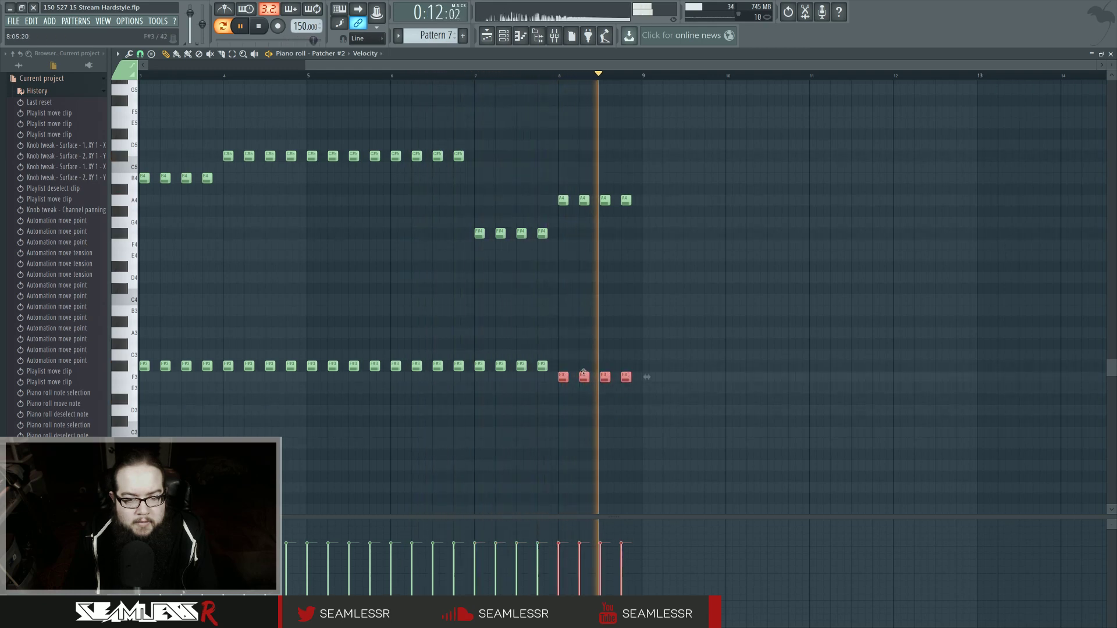
key("space")
left_click(557, 76)
key("space")
key("space")
key("space")
- Lower the four bass notes in bar 8 to E3, audition from bar 7, and deselect them
left_click_drag(564, 381, 563, 392)
key("space")
key("space")
left_click(475, 76)
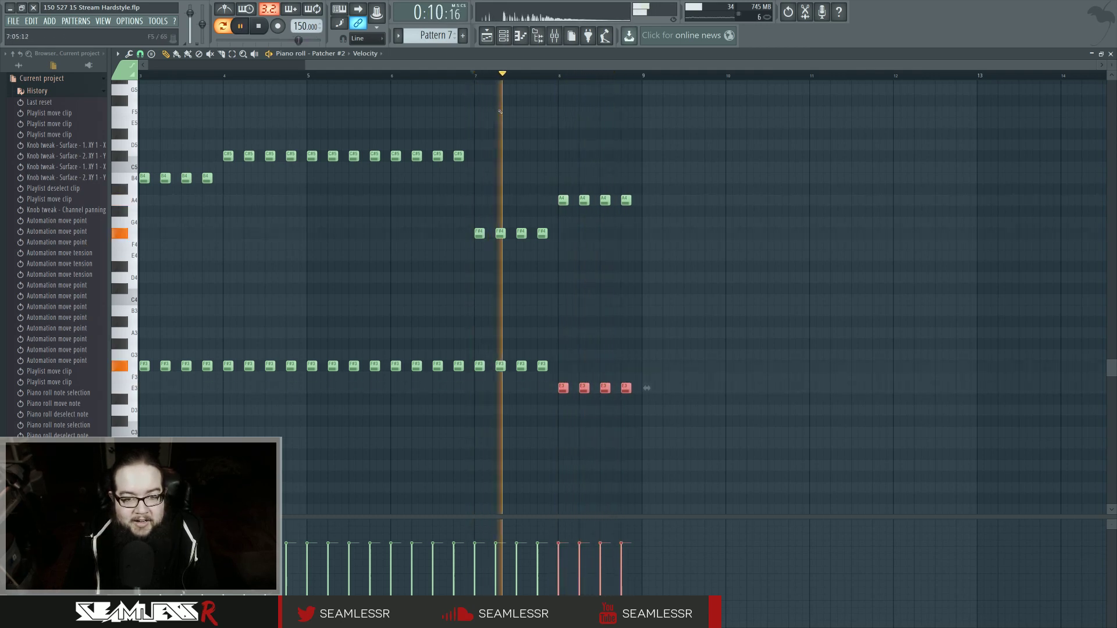
scroll(644, 276, "up", 2)
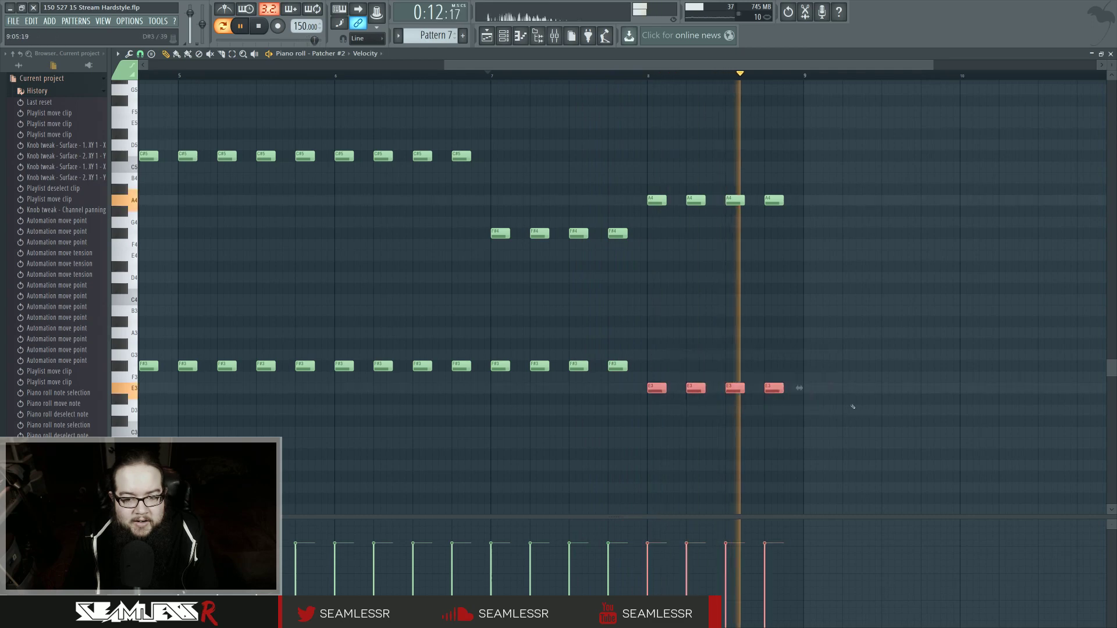
scroll(666, 384, "down", 2)
left_click(621, 297, "ctrl")
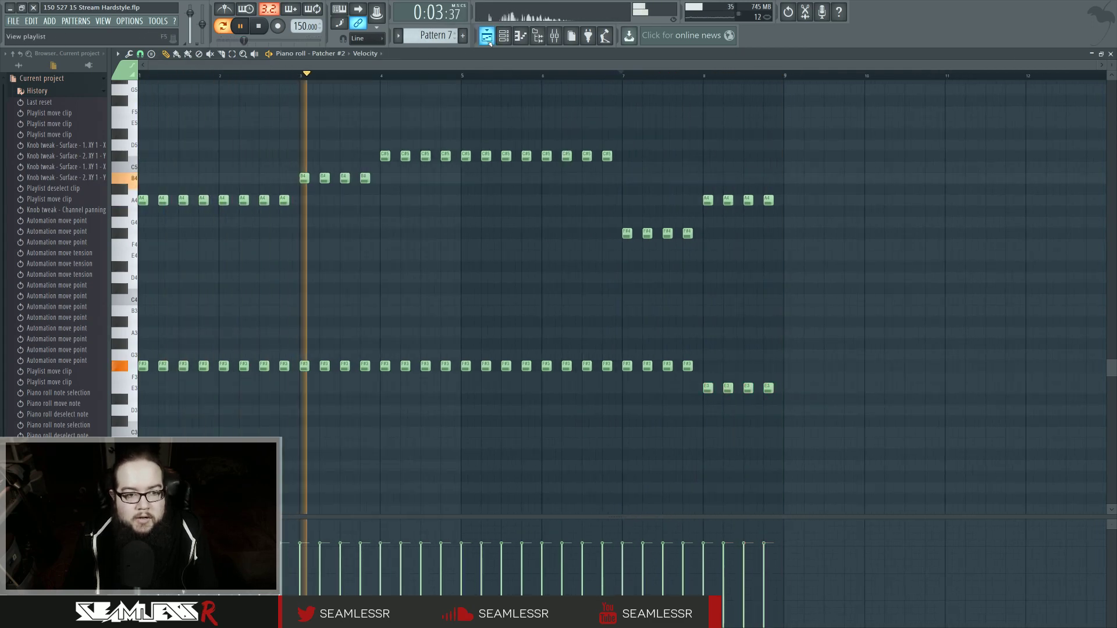
- Return to the playlist and make the Pattern 6 clip at bar 17 unique, opening its notes
left_click(65, 87)
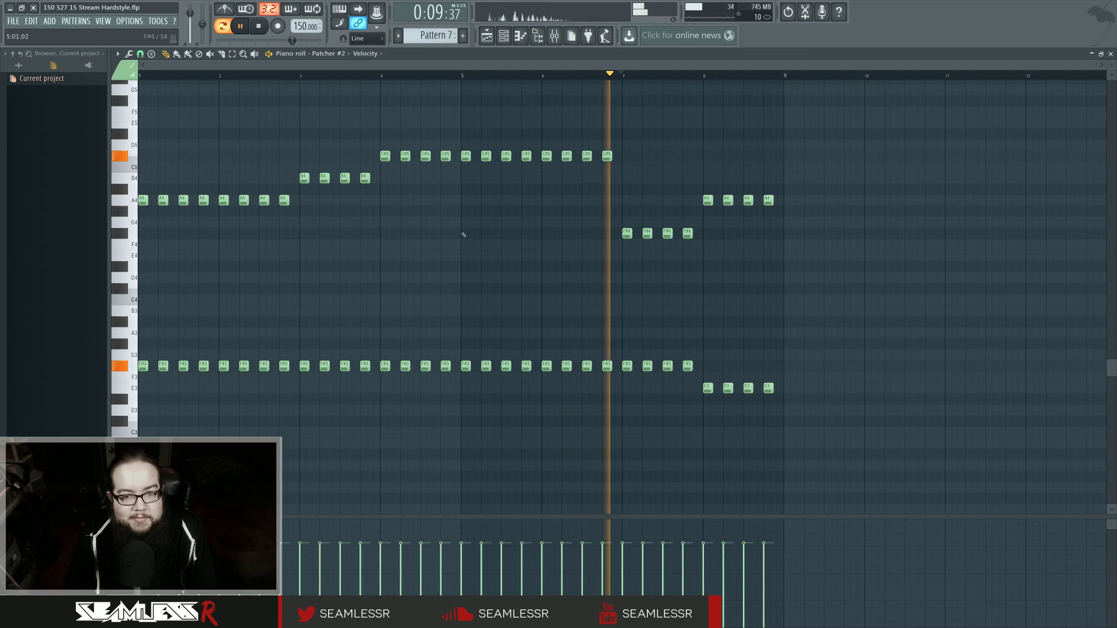
key("F5")
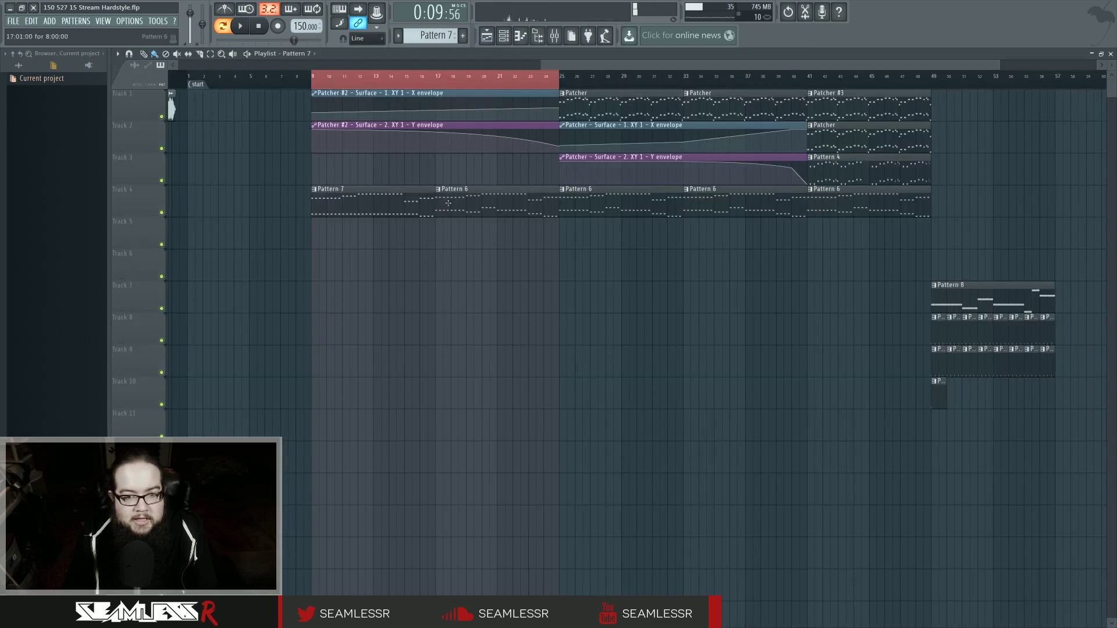
left_click(442, 191)
left_click(438, 248)
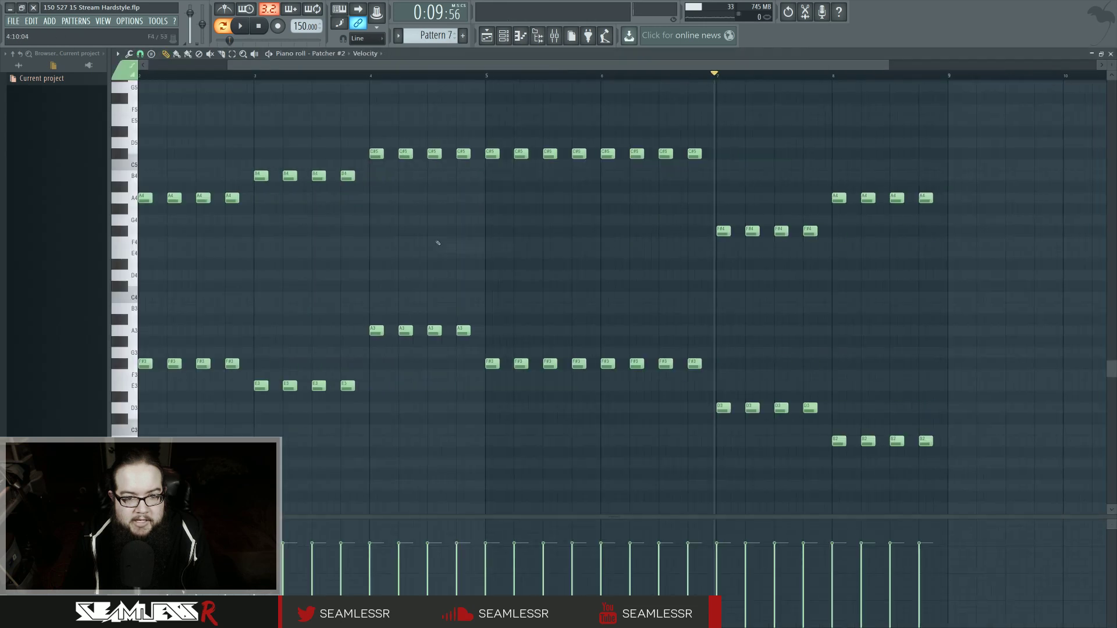
- Lower the A3 notes in bar 4 to F#3 and the bass notes in bar 6 to E3, then play the pattern
left_click_drag(374, 325, 476, 340)
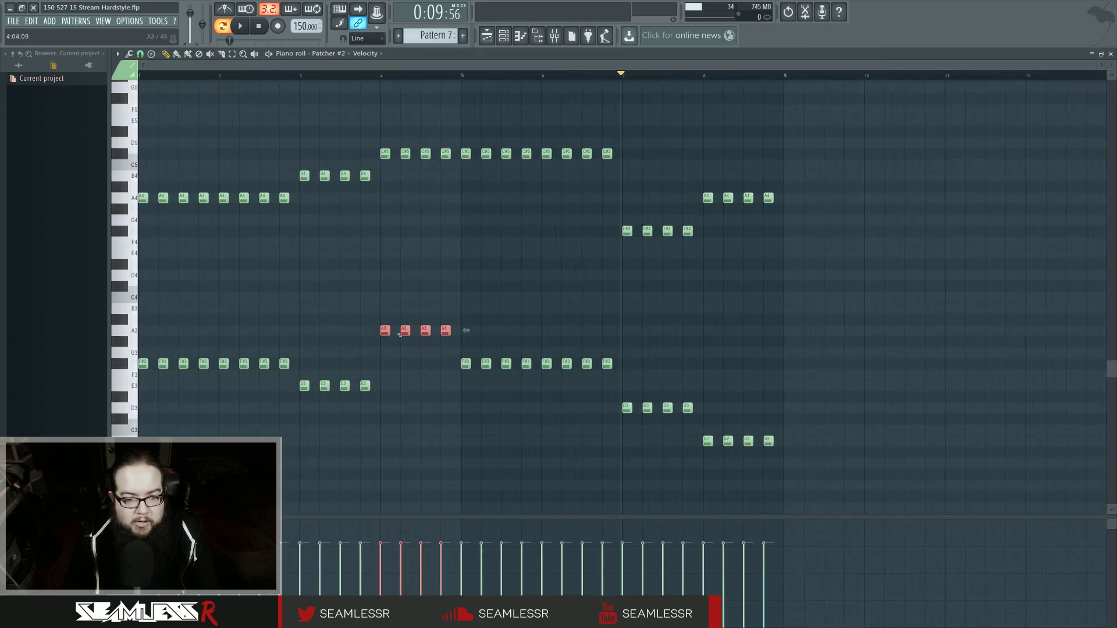
left_click_drag(405, 329, 405, 364)
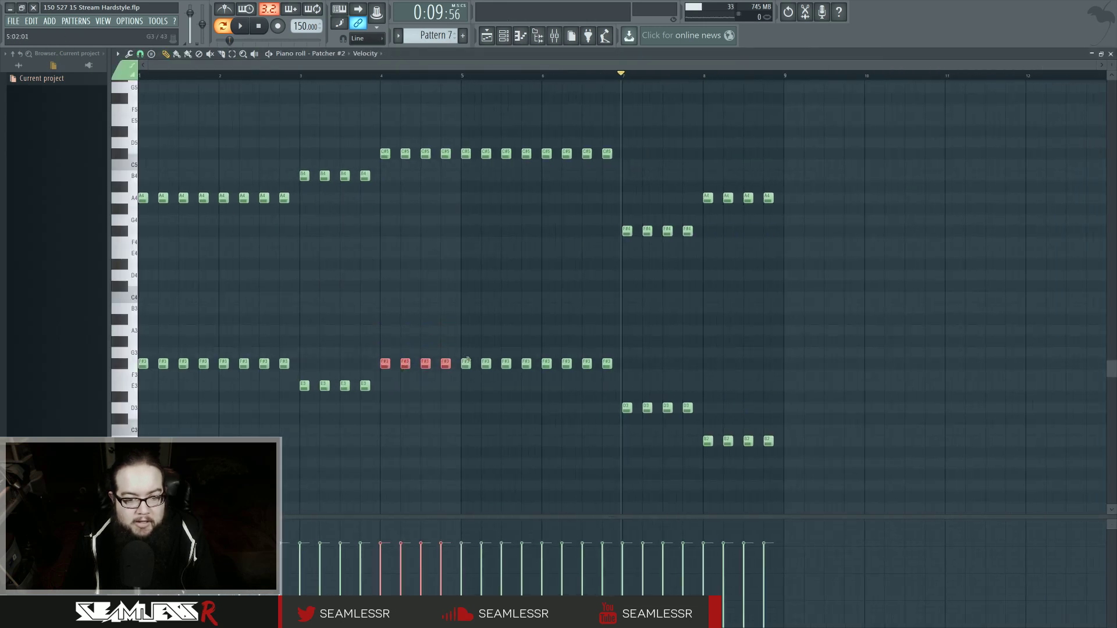
left_click_drag(536, 356, 619, 373)
left_click_drag(546, 364, 547, 387)
key("space")
left_click(534, 76)
left_click_drag(349, 76, 129, 85)
left_click(605, 290, "ctrl")
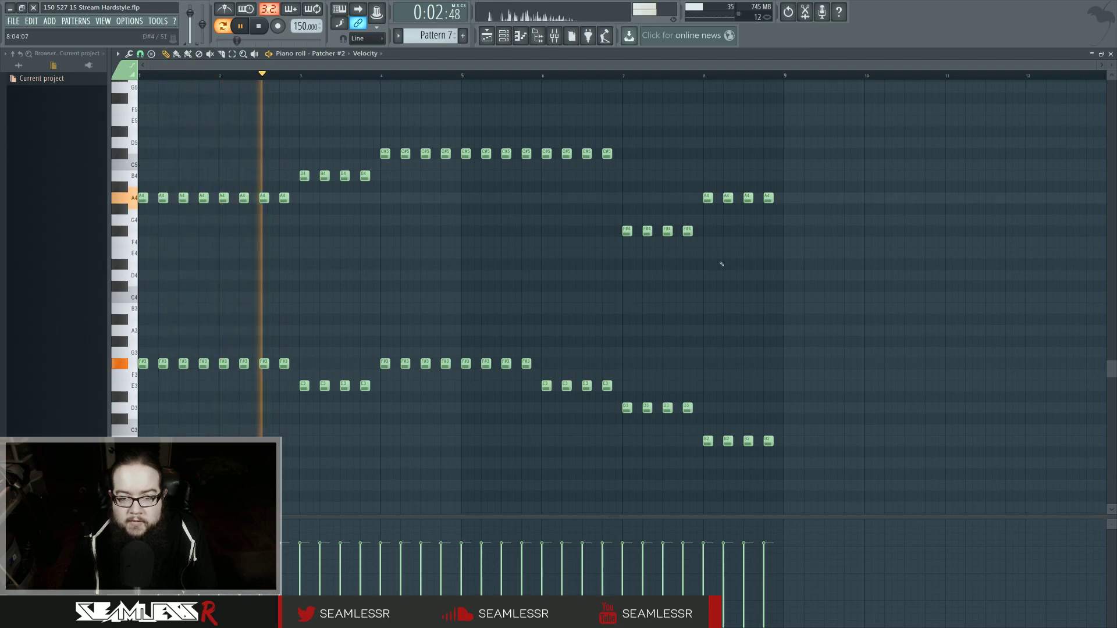
- Raise the four F#4 melody notes in bar 7 to A4 and deselect them
scroll(723, 357, "up", 2)
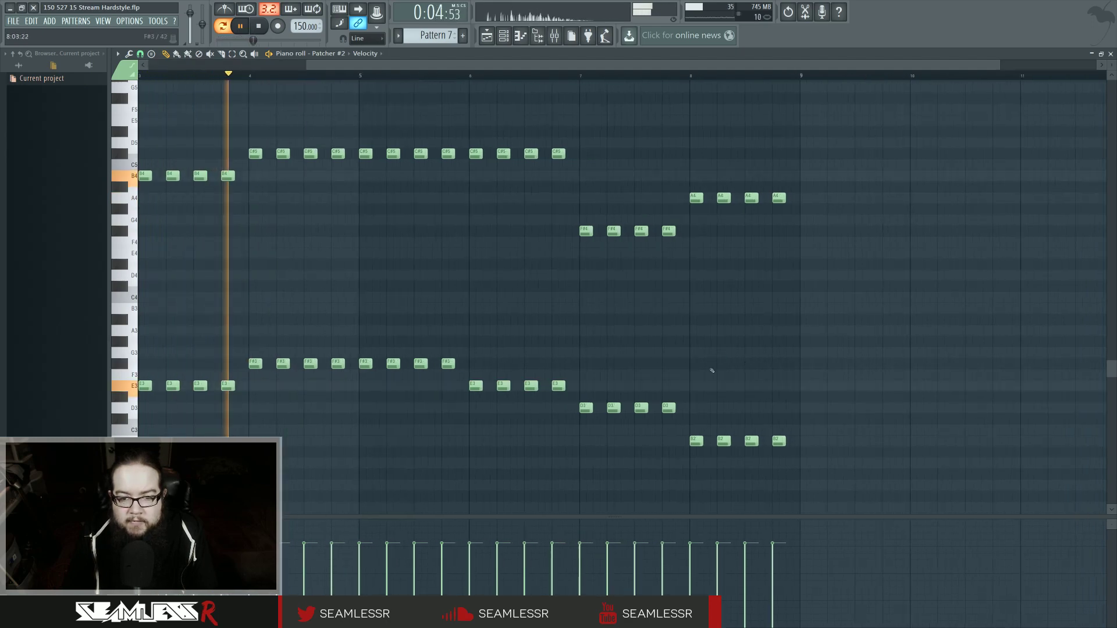
left_click_drag(555, 217, 666, 196)
left_click(673, 244, "ctrl")
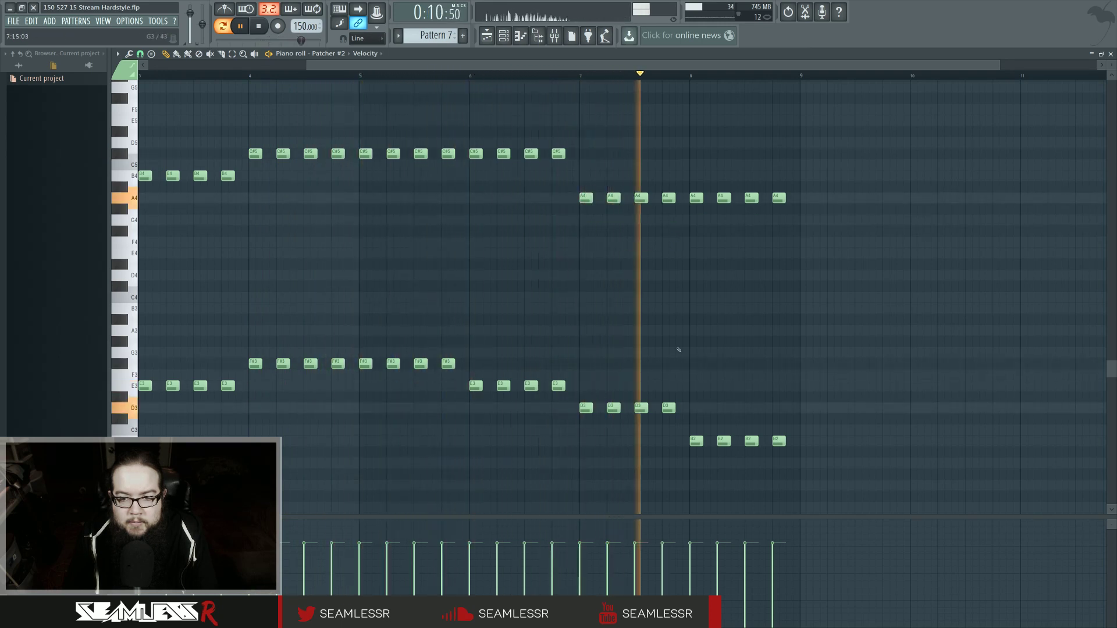
- Raise the first two B2 bass notes in bar 8 to D3 and play from bar 7
key("space")
left_click_drag(685, 427, 724, 408)
left_click(723, 346, "ctrl")
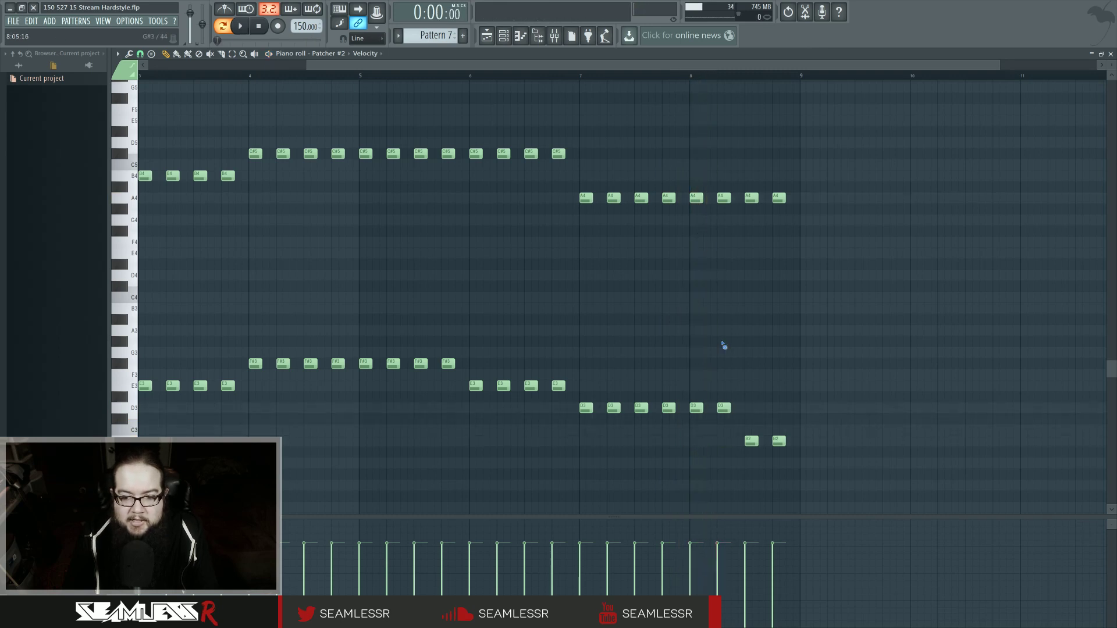
mouse_move(573, 76)
left_mouse_down()
mouse_move(467, 77)
mouse_move(579, 80)
left_mouse_up()
key("space")
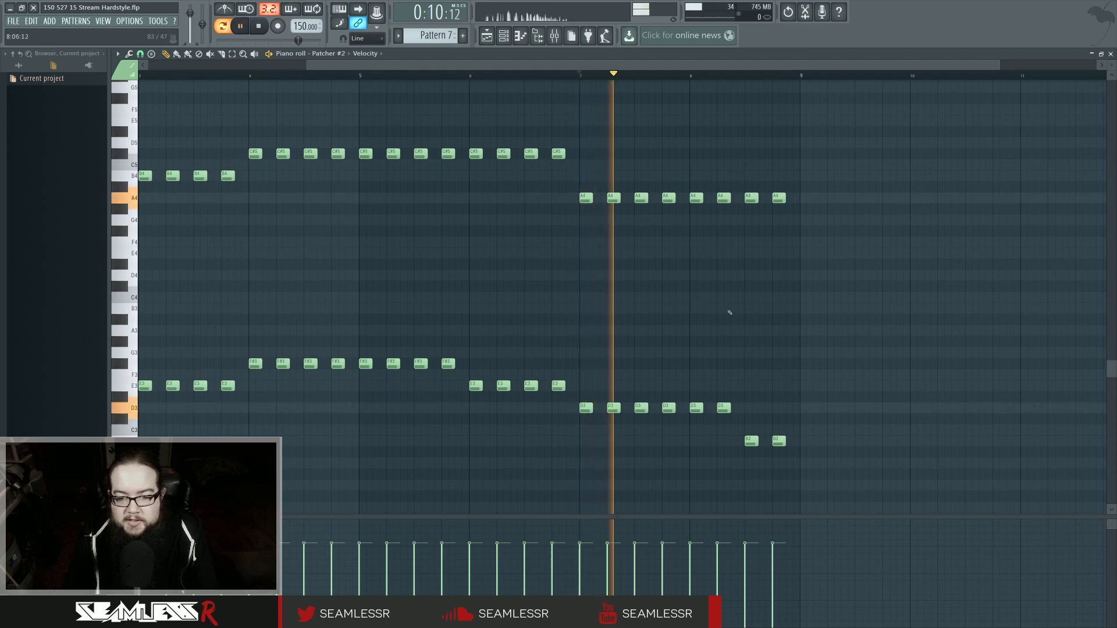
- Move the last two bass notes of bar 8 to C#3 and the last two melody notes to G#4
key("space")
key("space")
left_click_drag(796, 427, 751, 420)
left_click(737, 348, "ctrl")
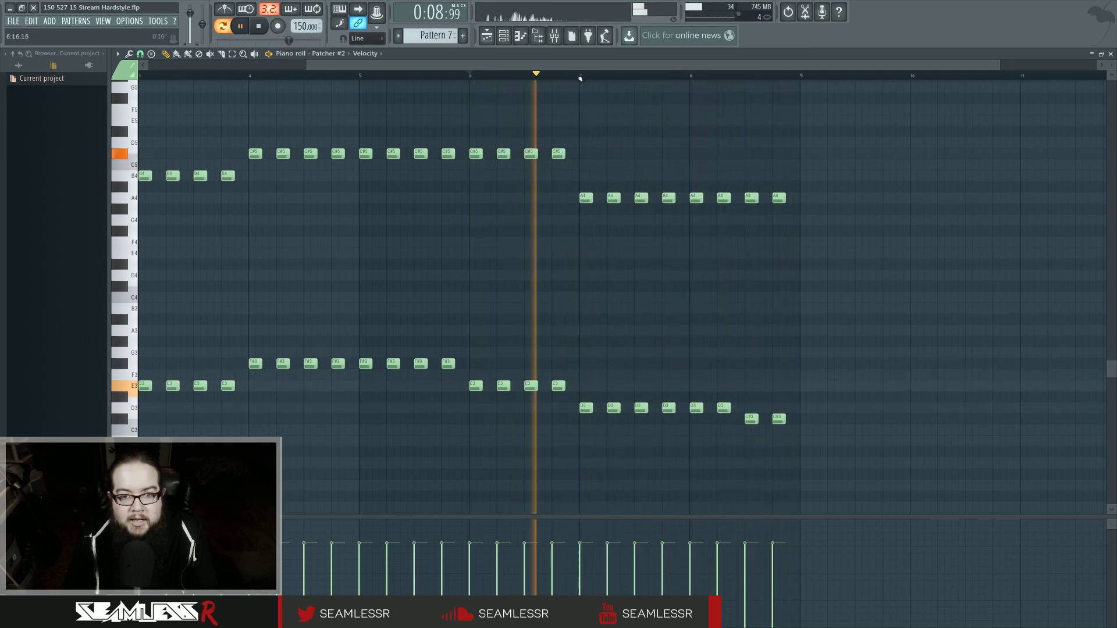
left_click_drag(792, 230, 752, 210)
left_click(743, 292, "ctrl")
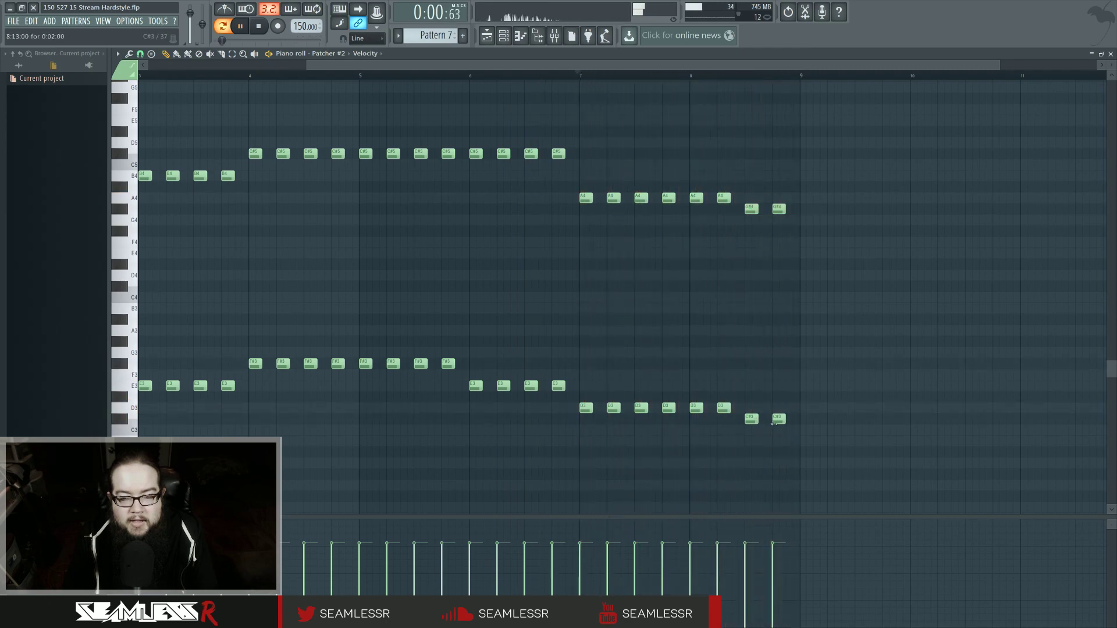
- Review the revised Pattern 7 in the piano roll and the playlist while auditioning it
scroll(737, 381, "down", 2, "ctrl")
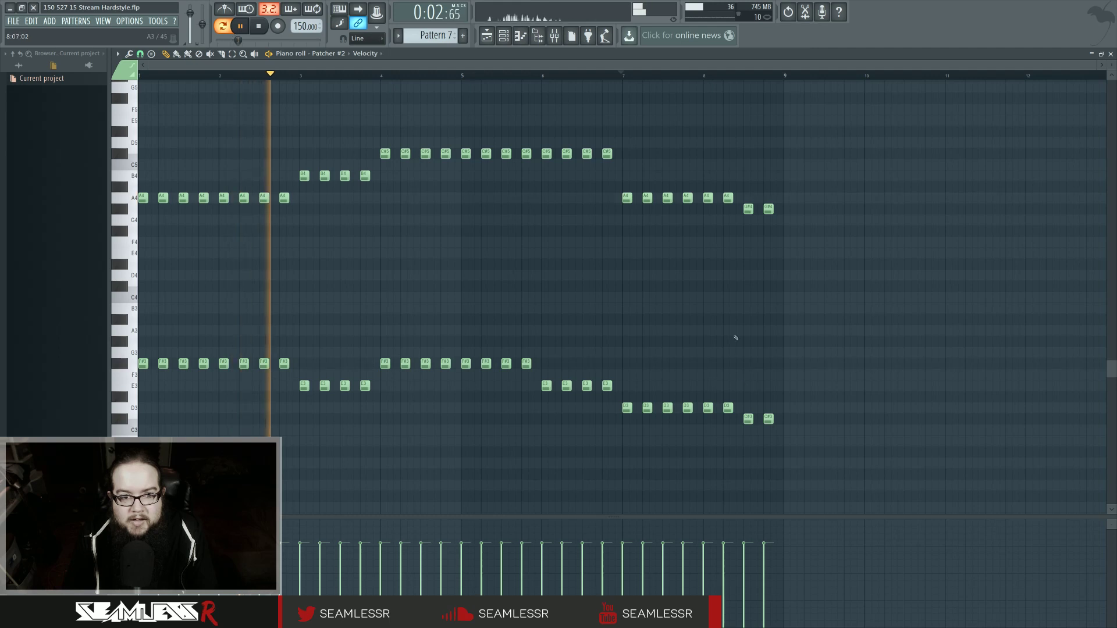
left_click(488, 38)
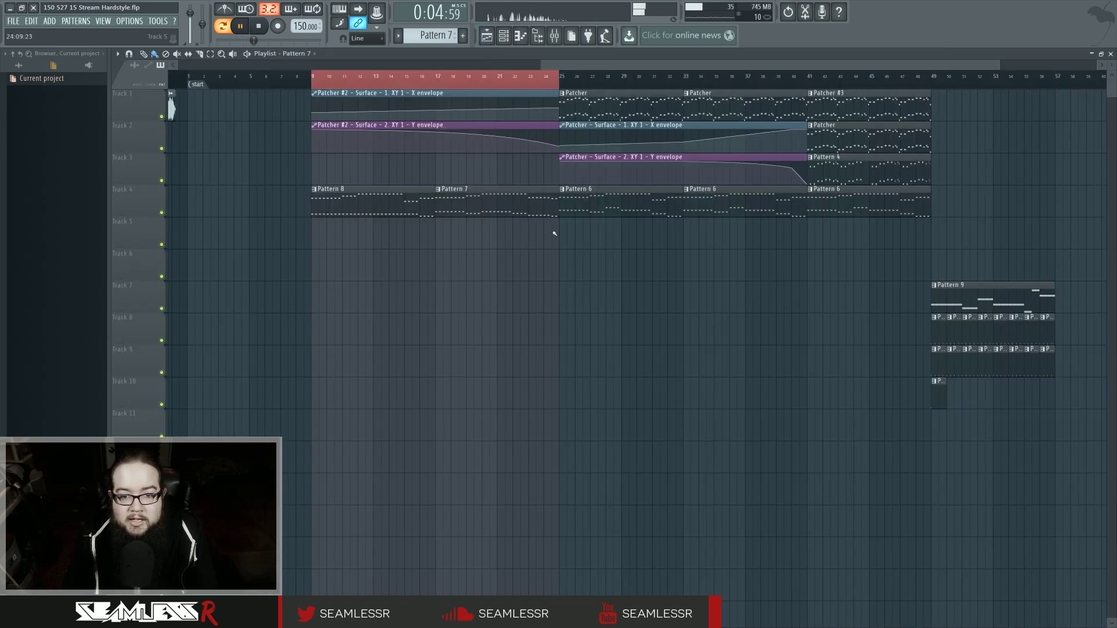
scroll(588, 258, "right", 1)
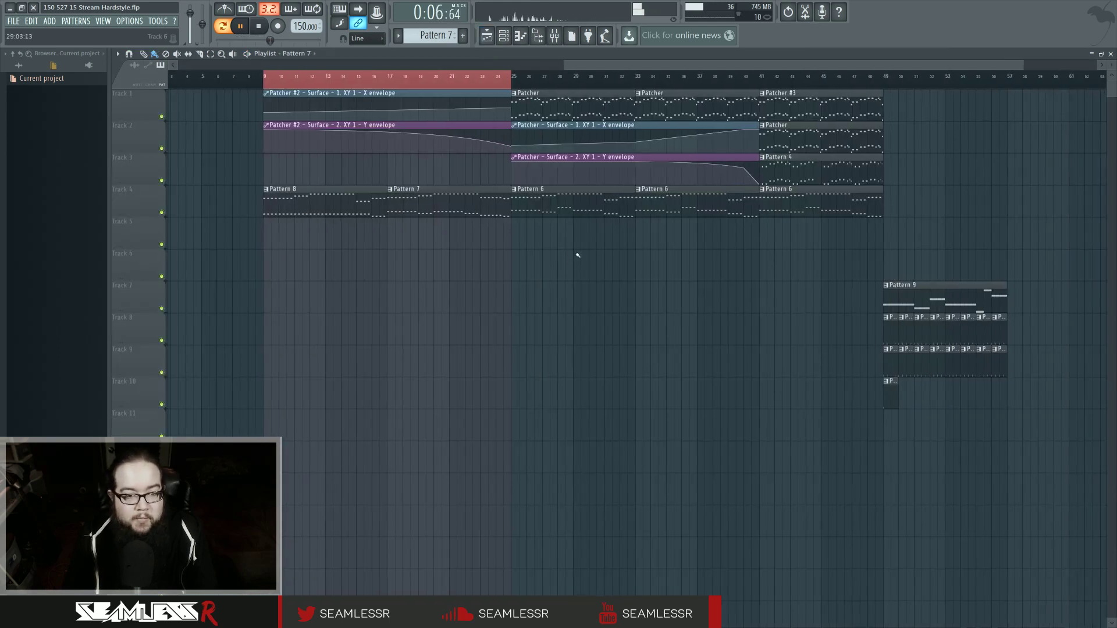
double_click(472, 211)
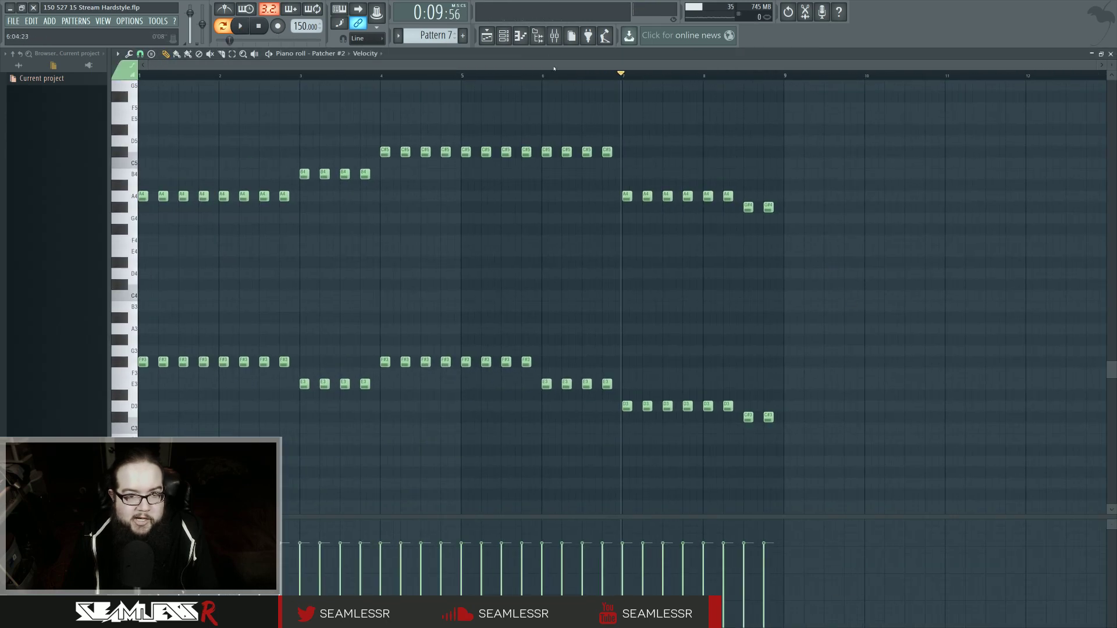
left_click(487, 37)
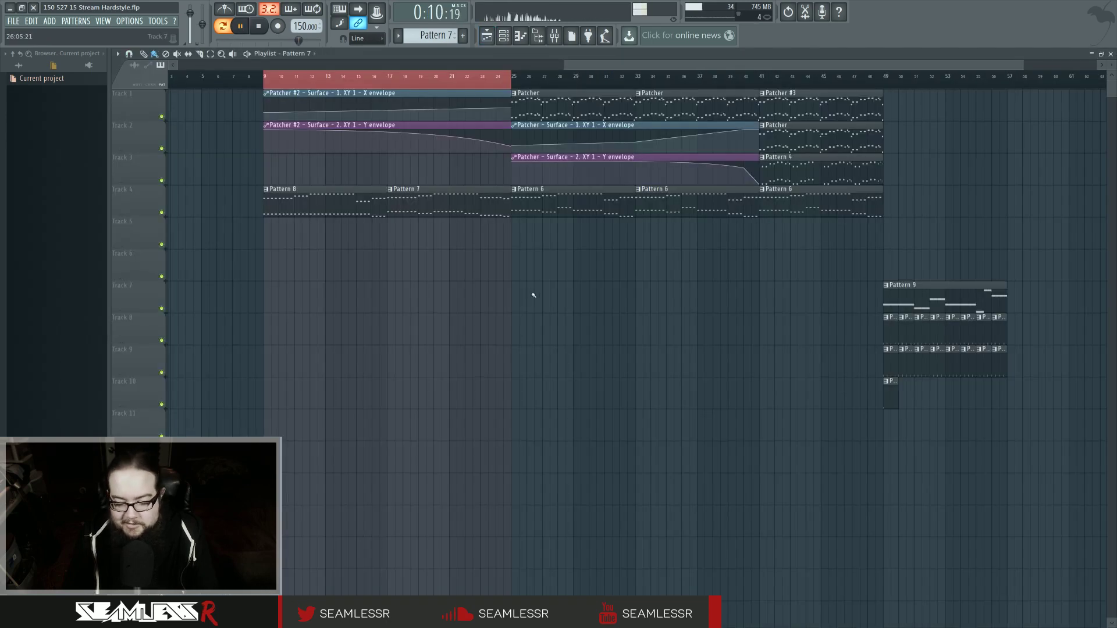
- Clear the playlist's loop selection over the intro and place the playhead at bar 9
scroll(531, 293, "right", 1)
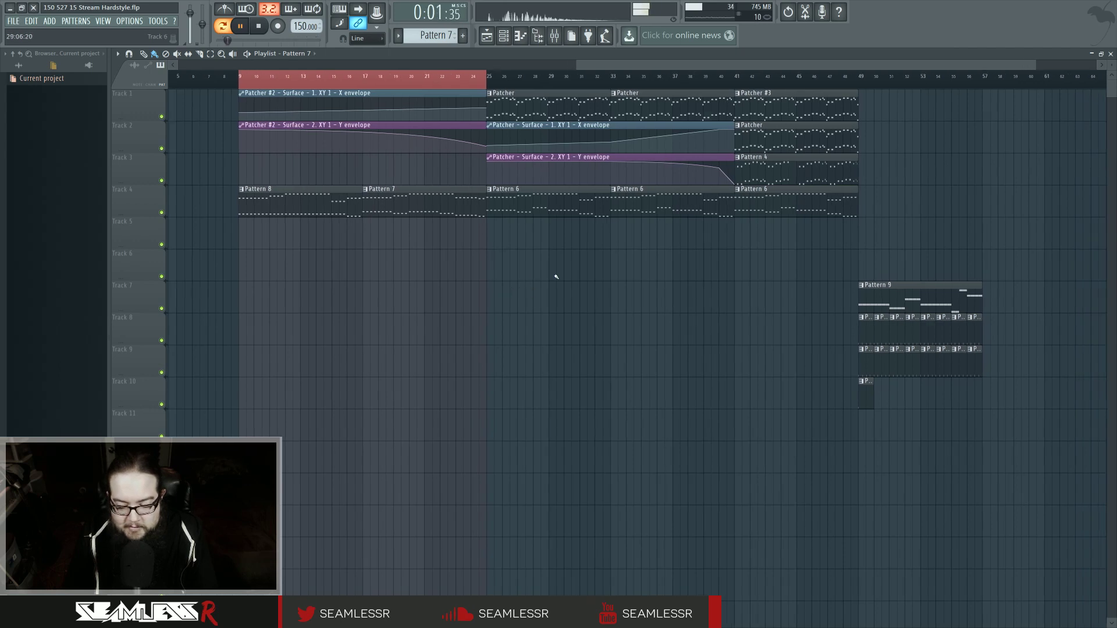
scroll(556, 277, "down", 3)
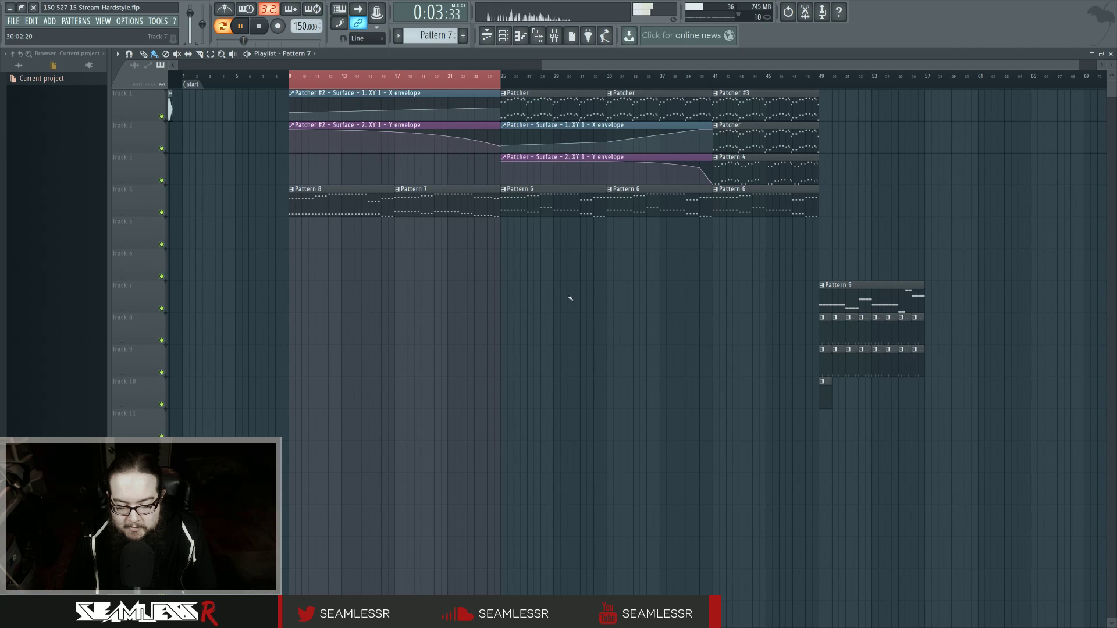
left_click_drag(586, 295, 545, 295)
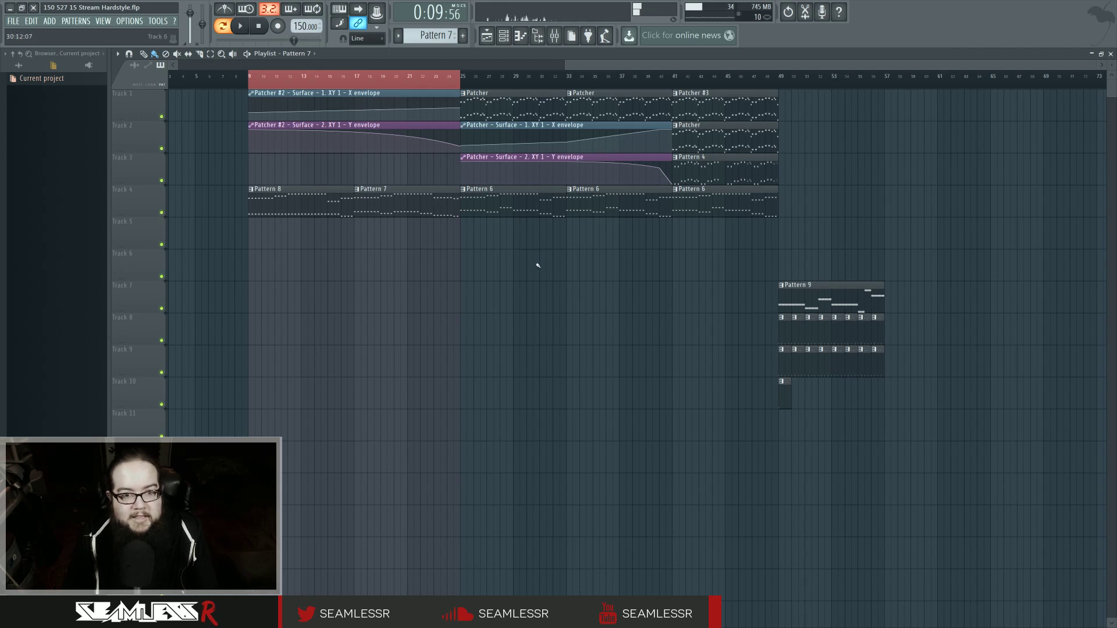
left_click(254, 83)
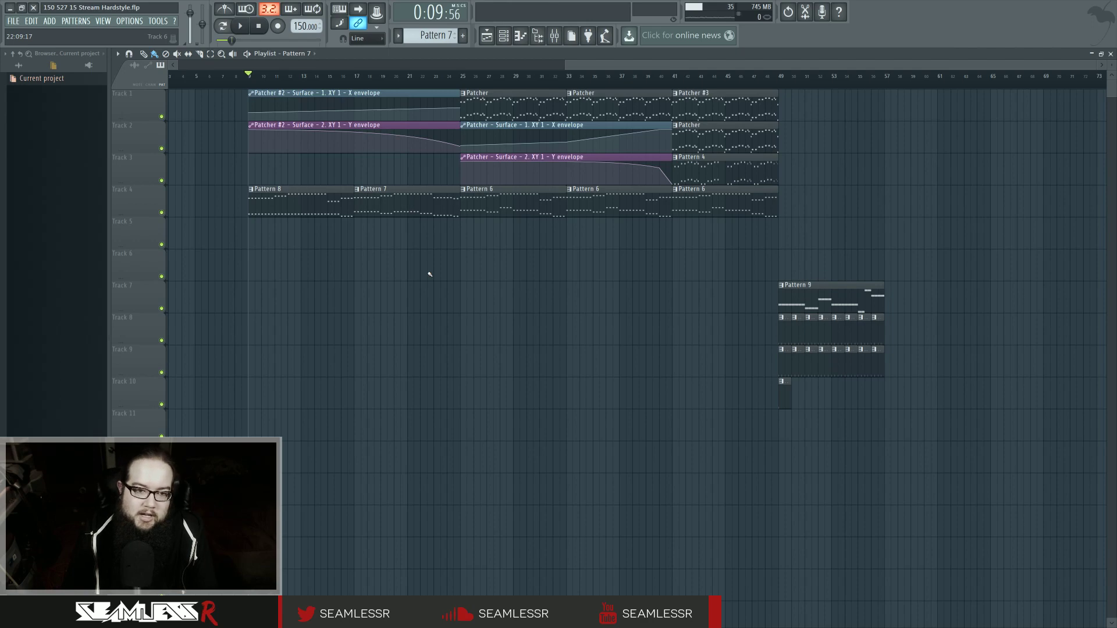
- In the reference arrangement project, divide the Track 3 audio into clips starting at bars 65, 81, 97 and 105
scroll(429, 274, "down", 3)
scroll(677, 286, "right", 6)
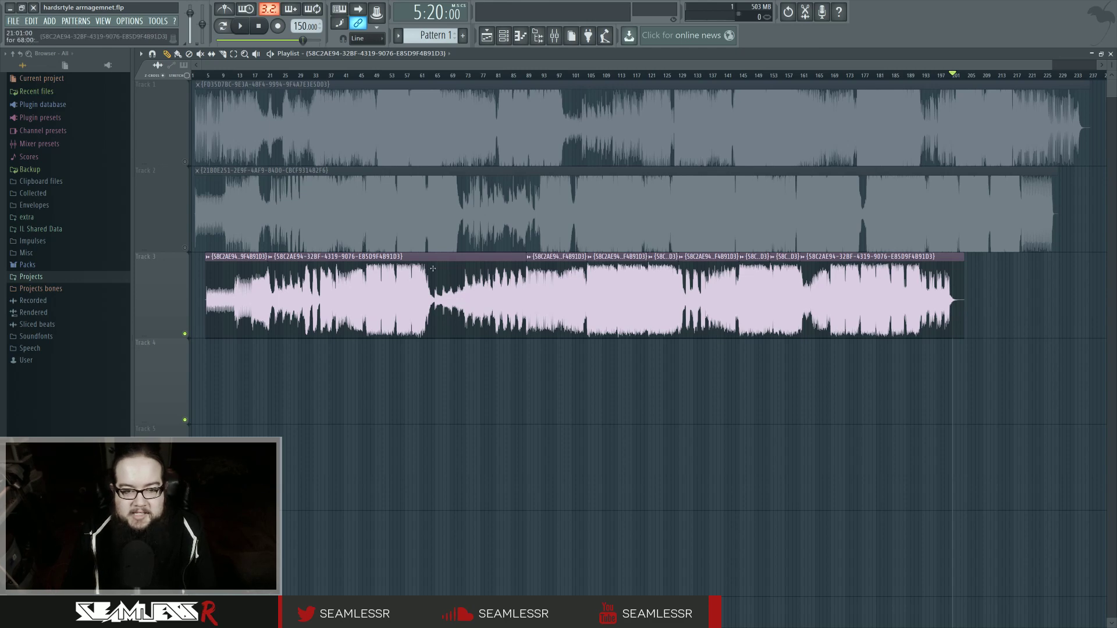
scroll(433, 304, "up", 5)
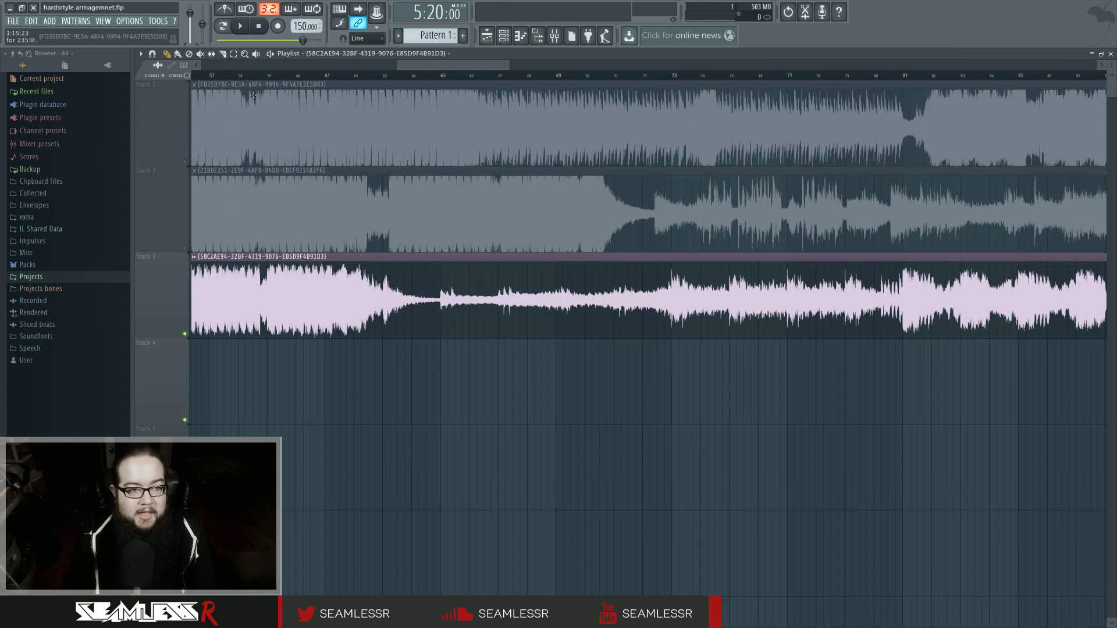
left_click(437, 295)
scroll(445, 357, "down", 4)
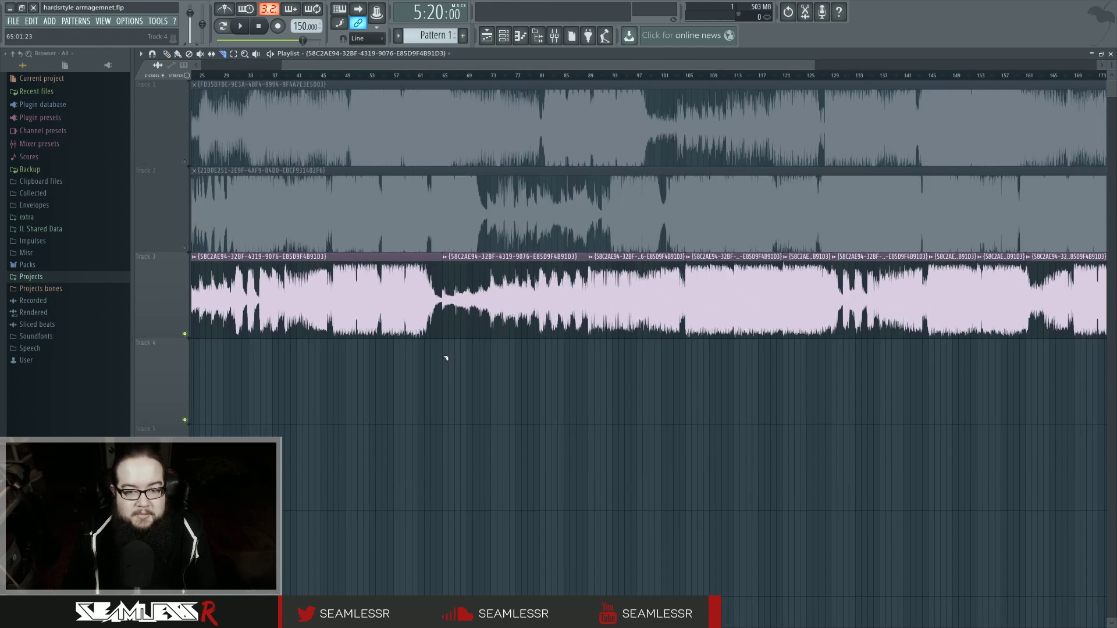
left_click(541, 291)
right_click(607, 278)
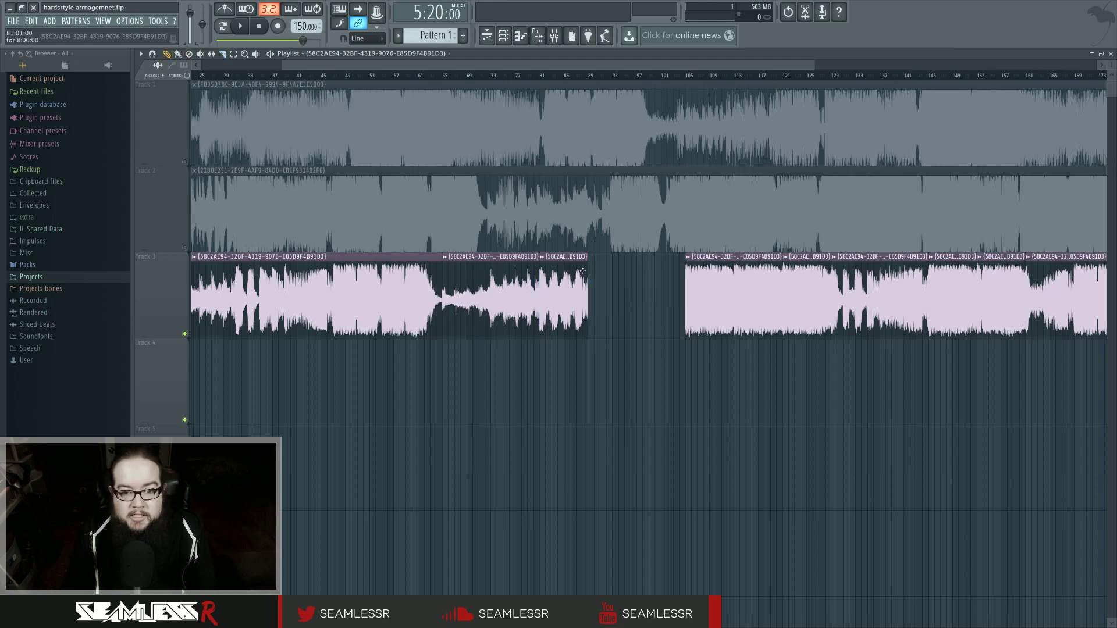
left_click_drag(584, 272, 685, 271)
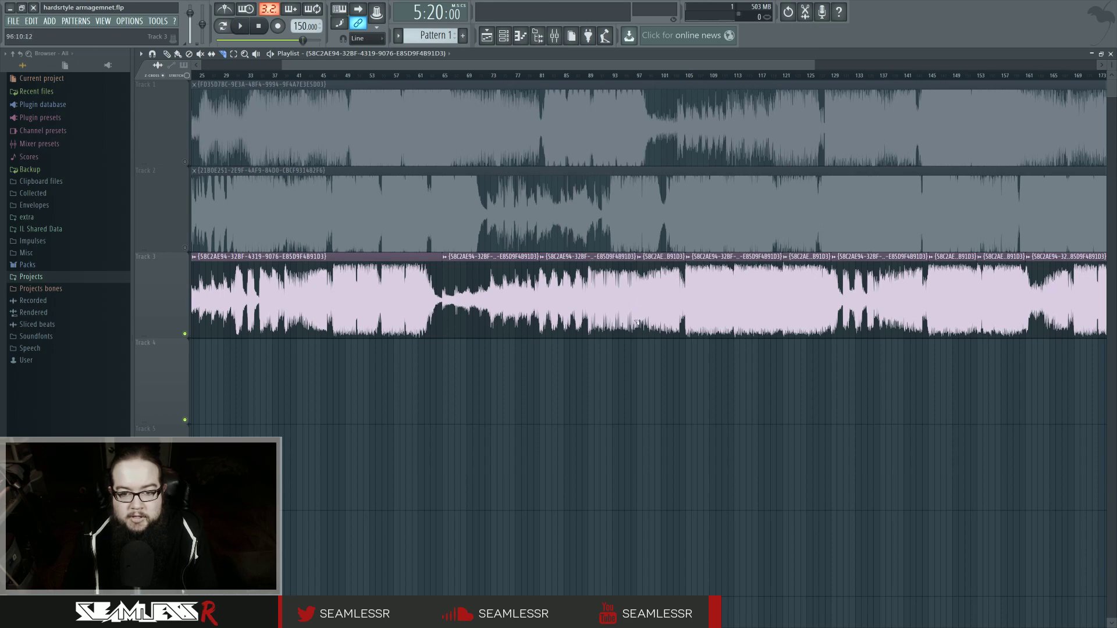
- Move the audio clips at bars 65 and 81 to Track 4 and the bar 97 clip to Track 5, and unmute Track 5
scroll(368, 290, "left", 4)
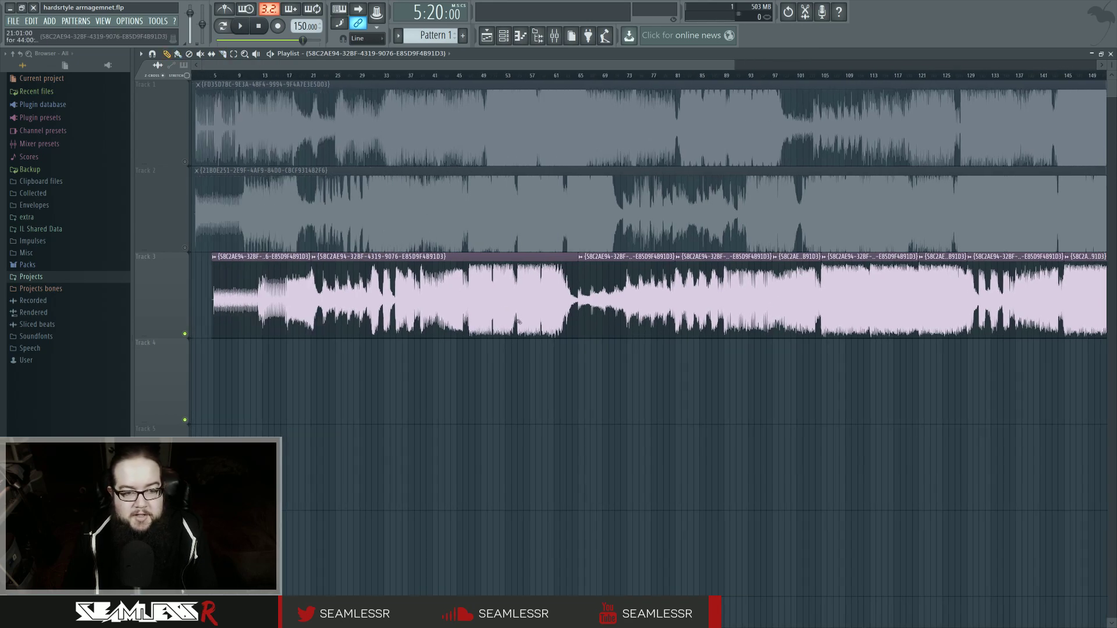
scroll(450, 293, "right", 2)
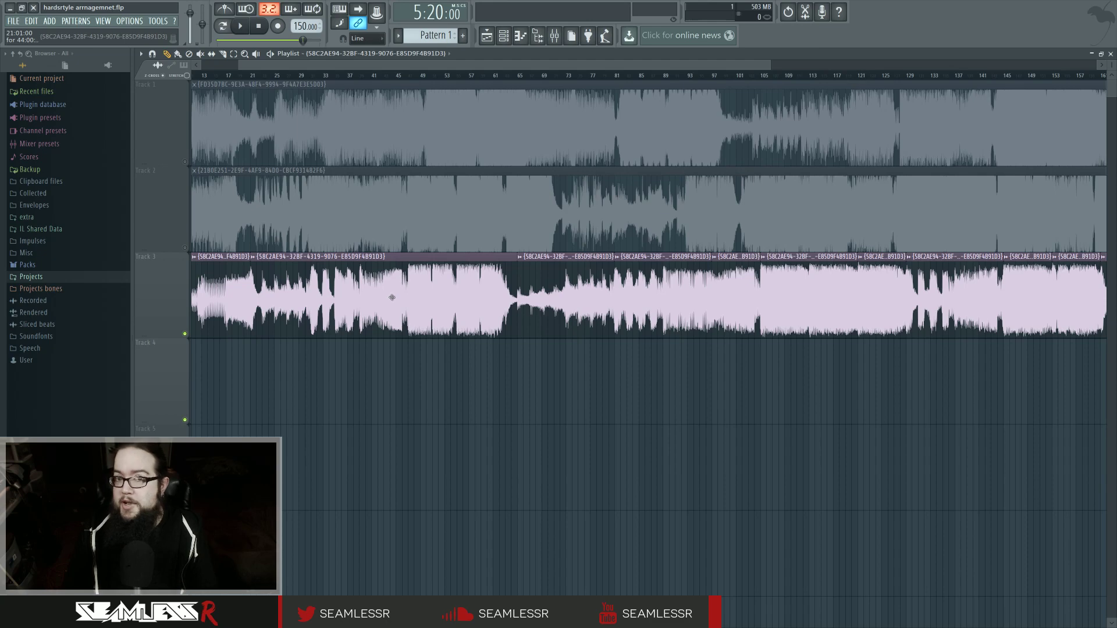
scroll(559, 335, "right", 3)
left_click_drag(475, 288, 467, 376)
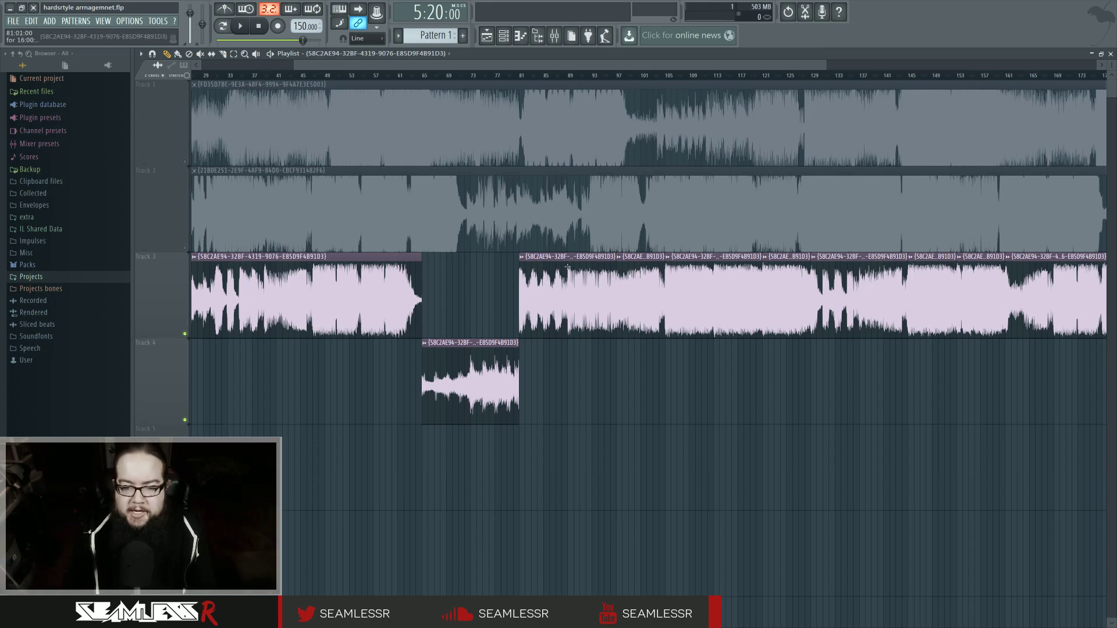
left_click_drag(558, 301, 559, 386)
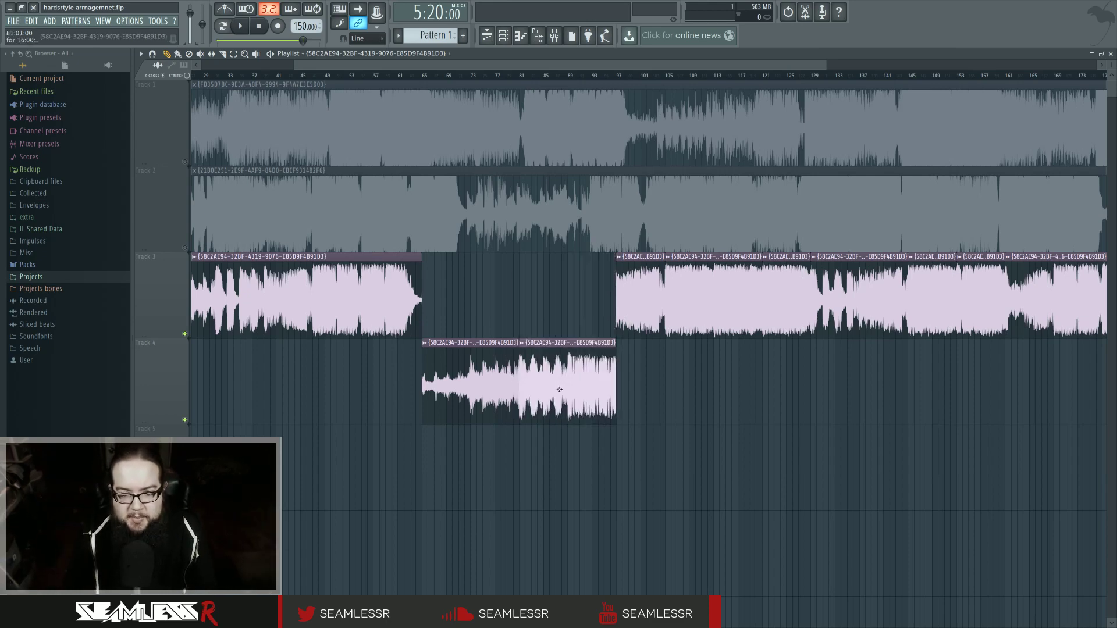
left_click_drag(638, 307, 637, 477)
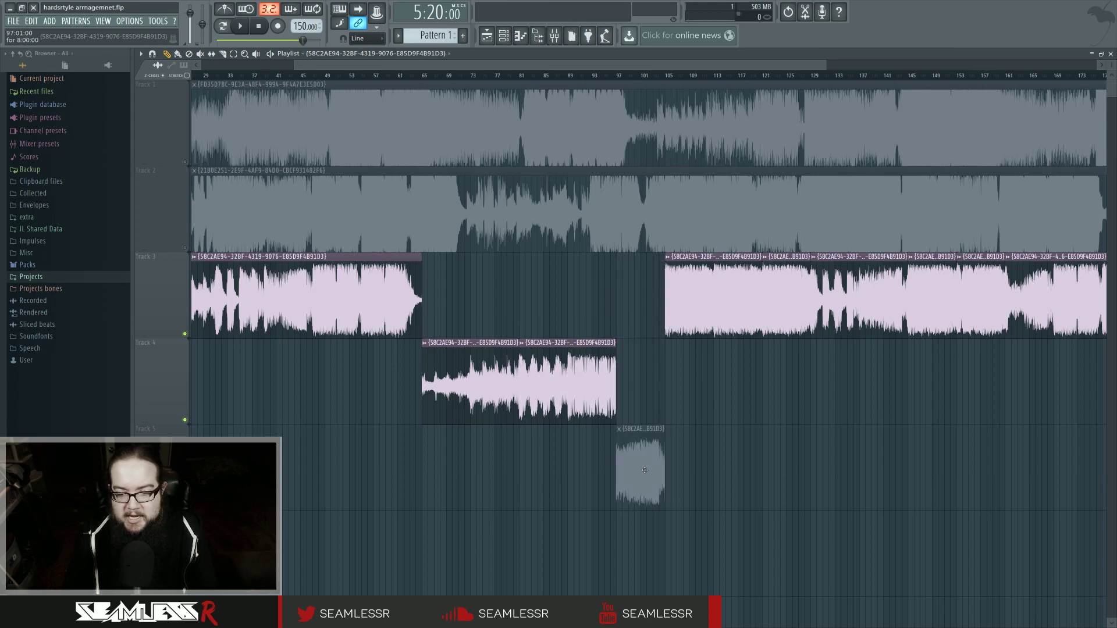
left_click(185, 506)
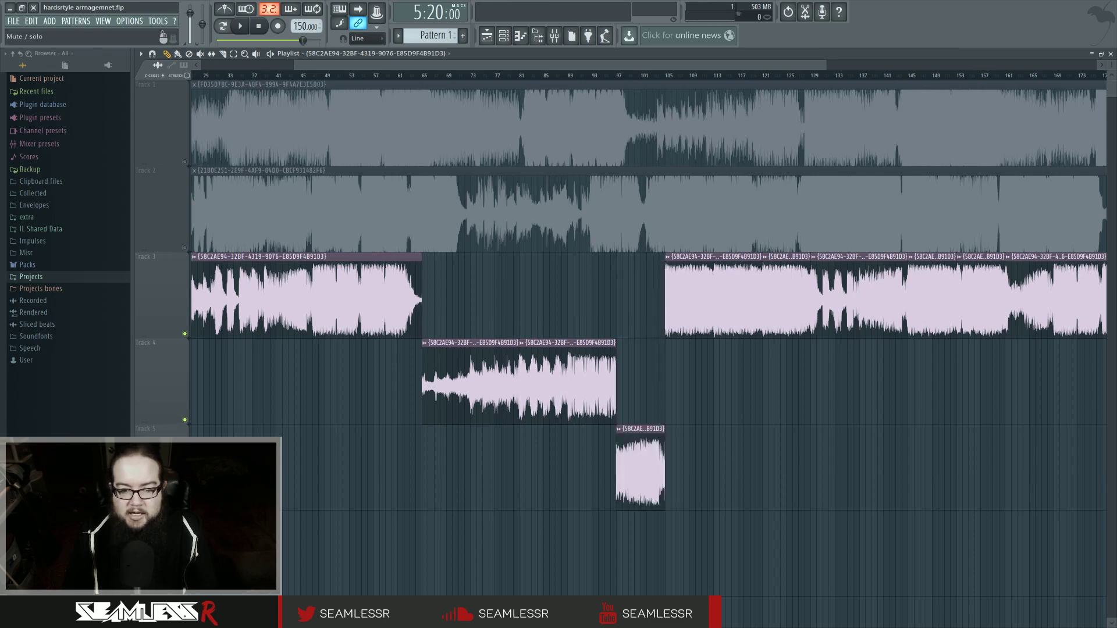
mouse_move(697, 298)
left_mouse_down()
mouse_move(665, 297)
mouse_move(696, 298)
left_mouse_up()
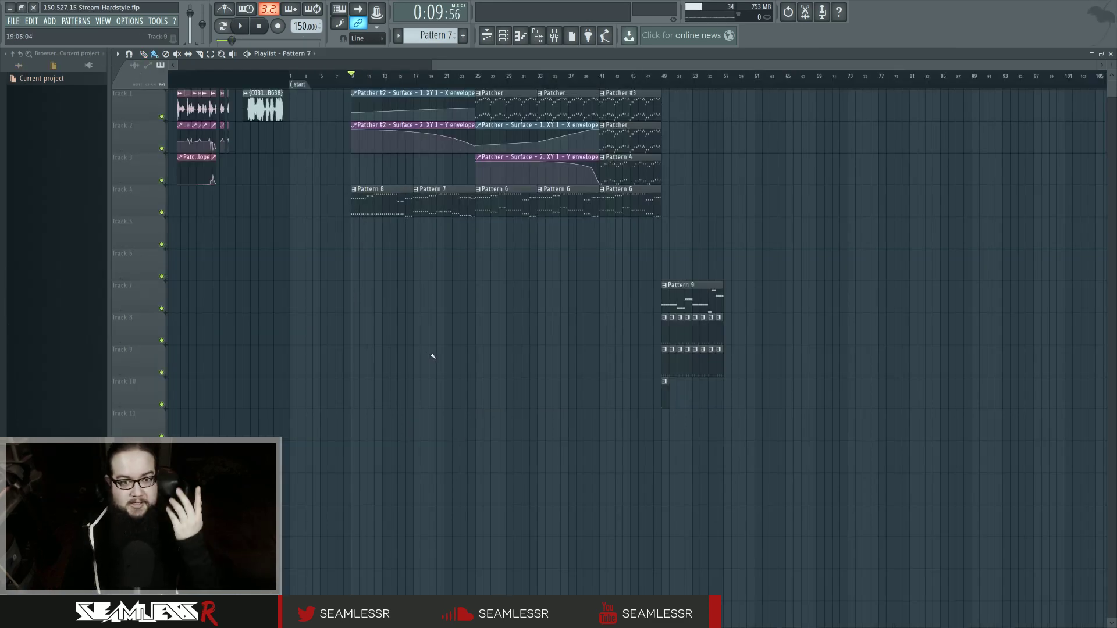
- In the Stream Hardstyle project, move the two Patcher #2 envelope clips at bar 9 down to Tracks 5 and 6
left_click_drag(442, 105, 426, 236)
left_click(530, 248, "ctrl")
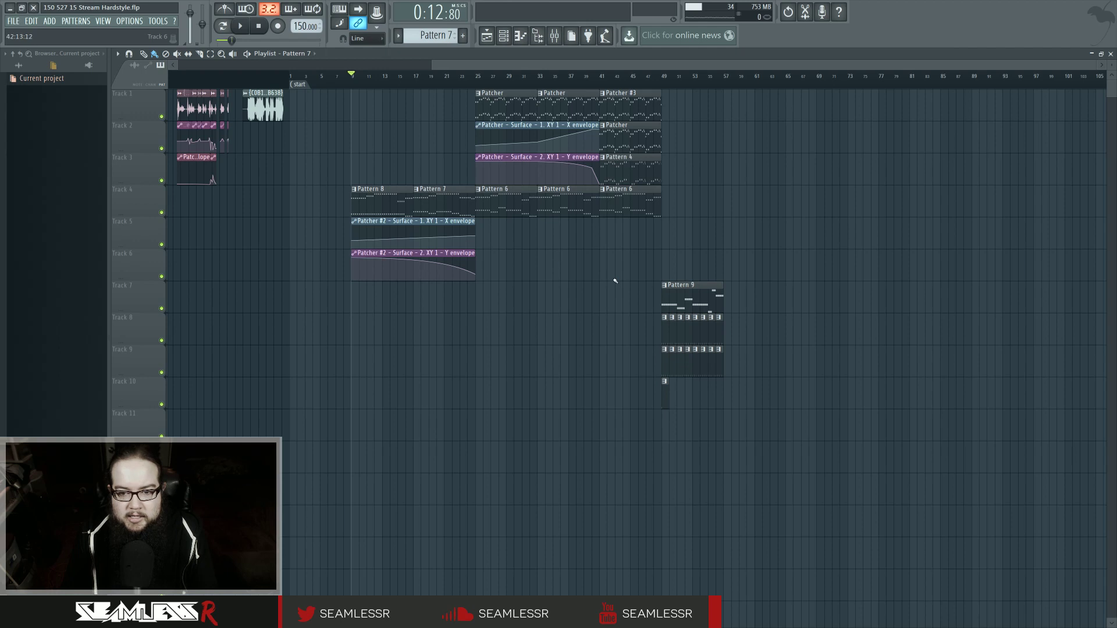
- Move Patcher #3 and Pattern 4 to bar 49 on Tracks 2 and 3, and the bar 41 Patcher clip to Track 1
scroll(618, 285, "up", 3)
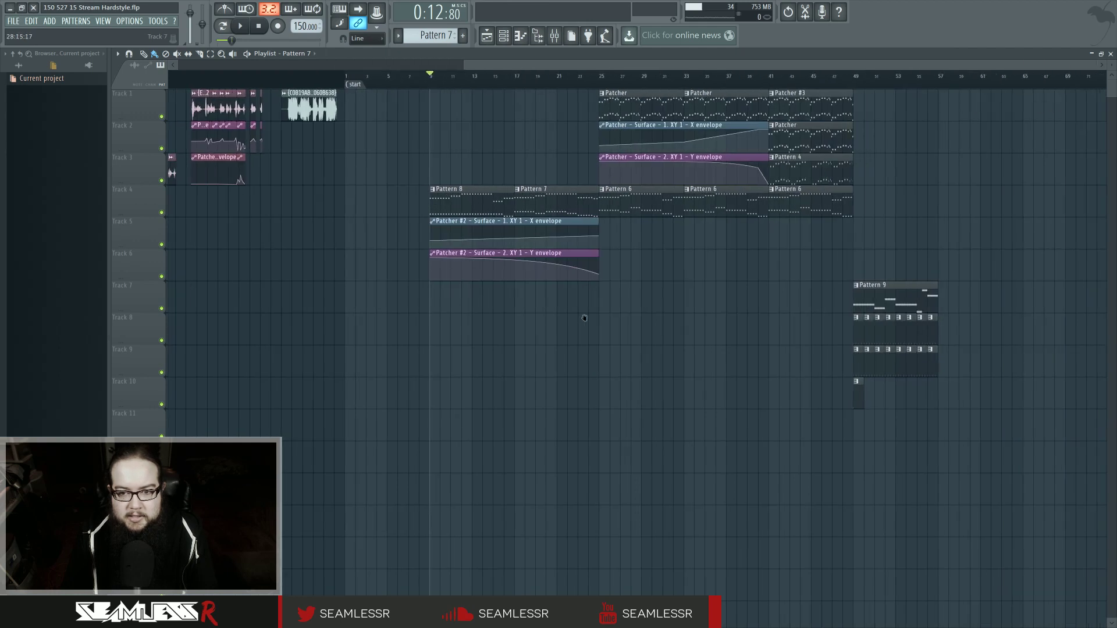
left_click_drag(672, 303, 634, 303)
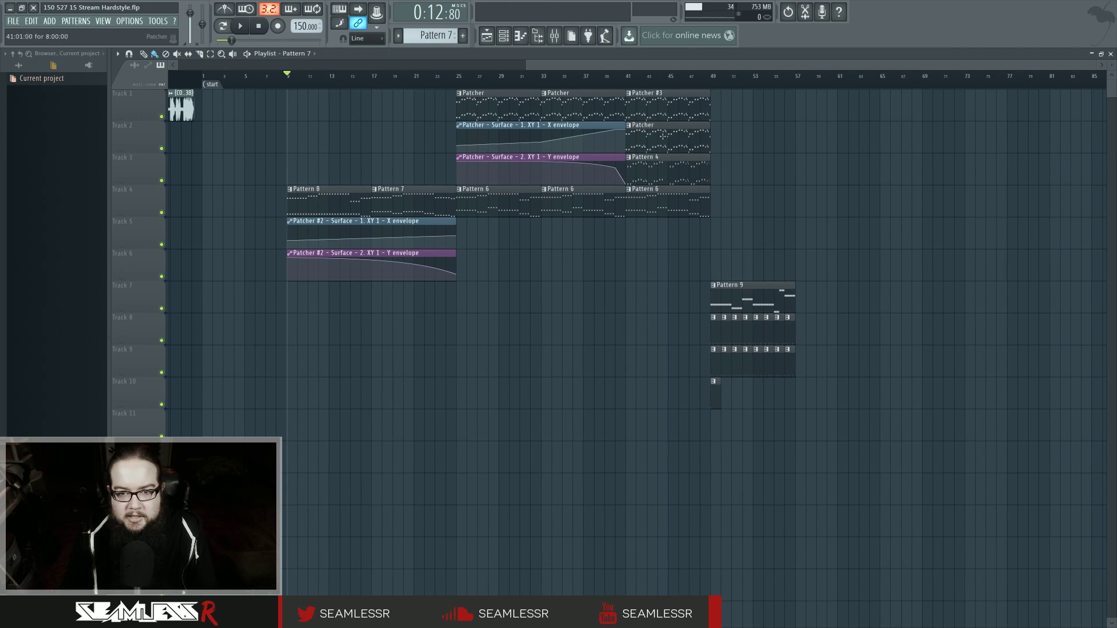
left_click_drag(633, 104, 696, 165)
left_click(763, 164, "ctrl")
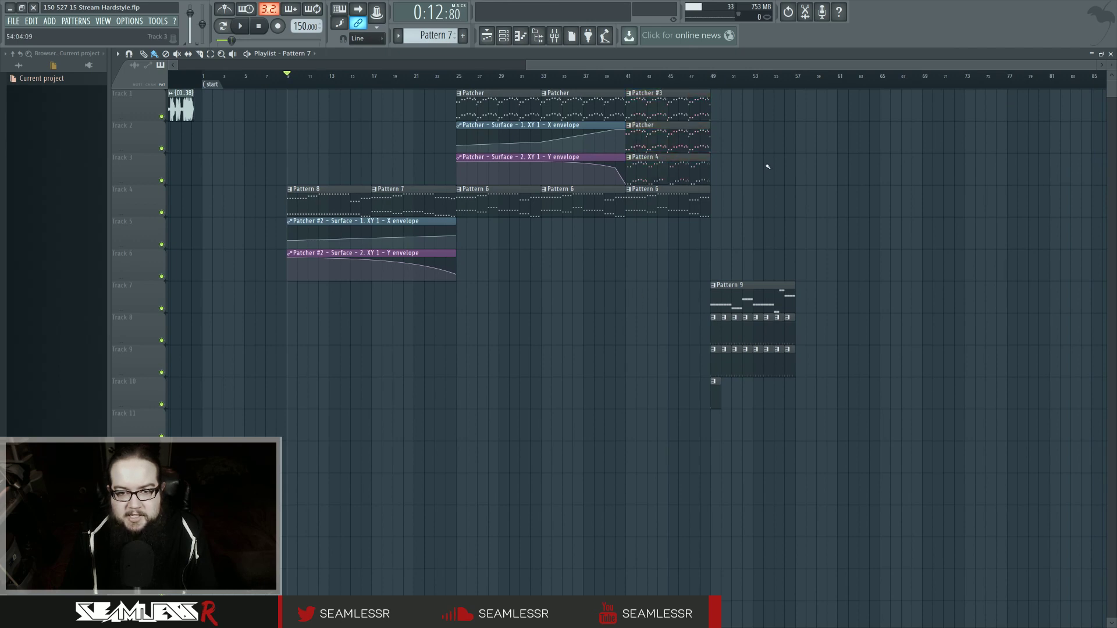
left_click(457, 85)
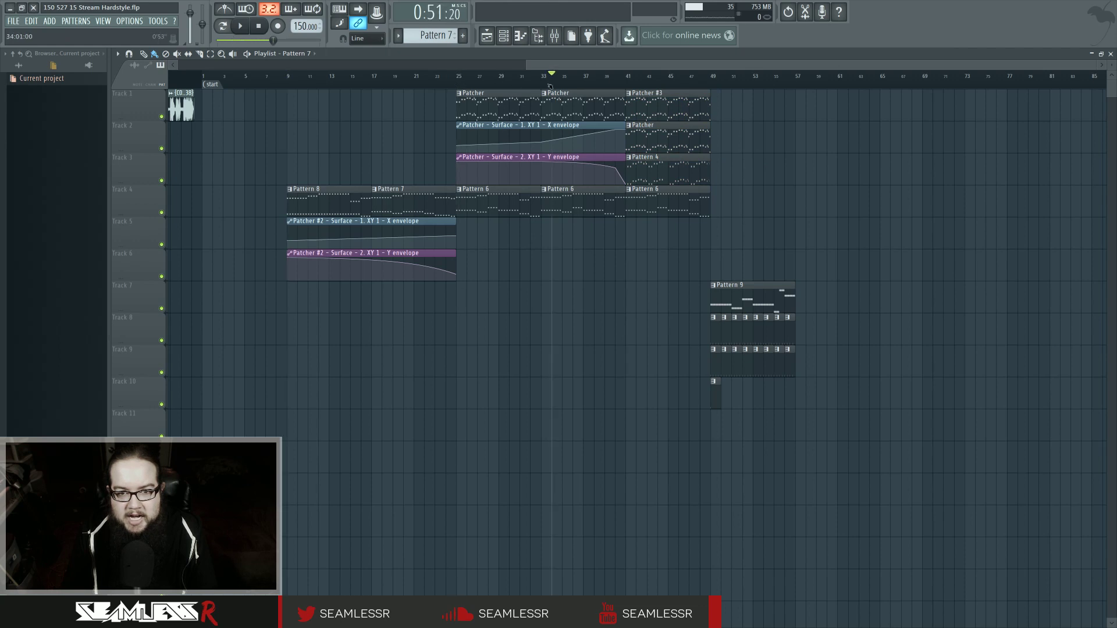
left_click_drag(656, 115, 742, 109)
left_click_drag(674, 136, 676, 106)
left_click_drag(750, 104, 713, 143)
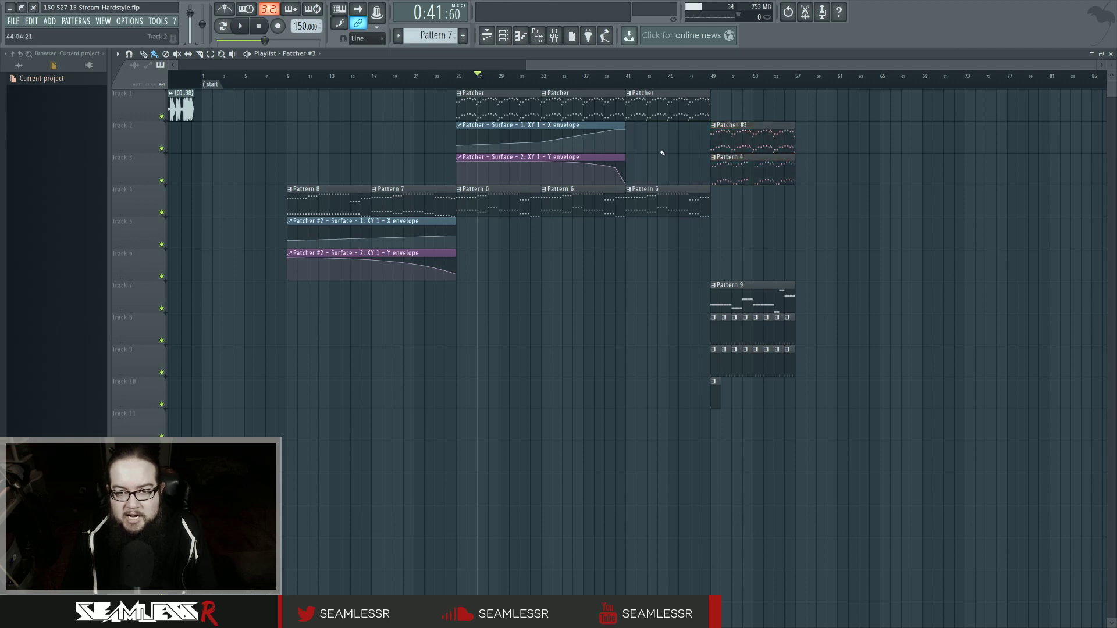
left_click_drag(657, 112, 675, 227)
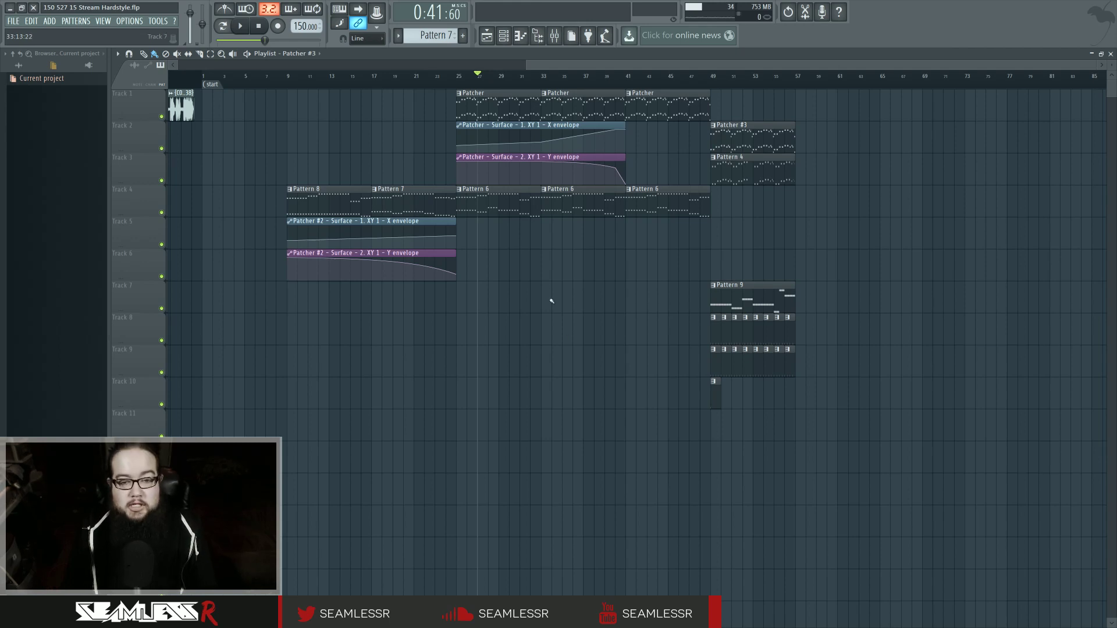
- Play the arrangement from bar 9 and check the track levels in the mixer
key("space")
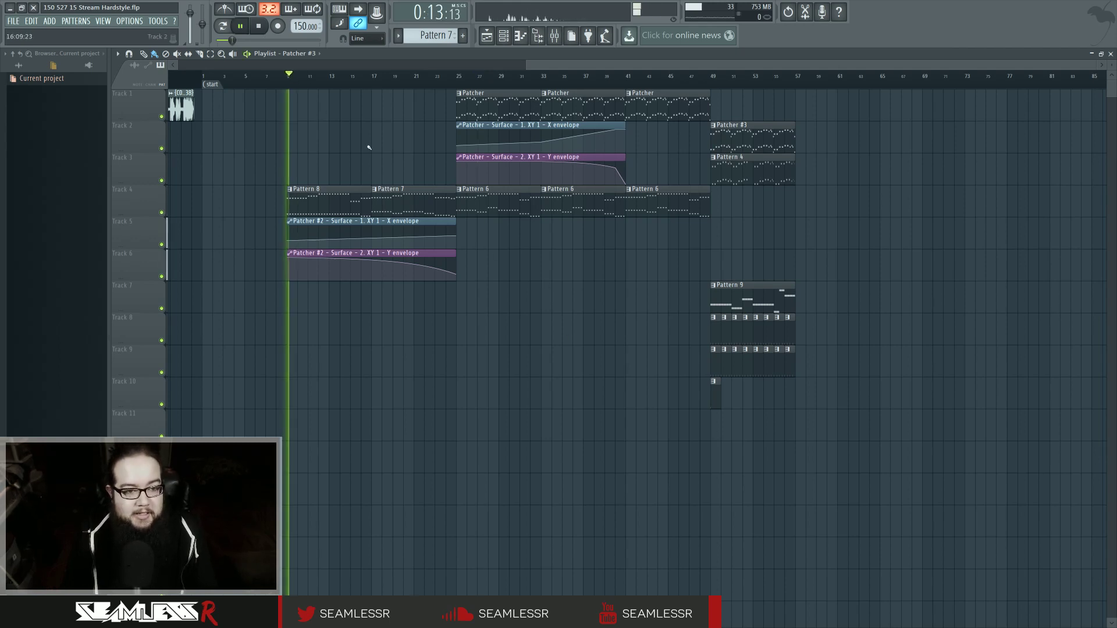
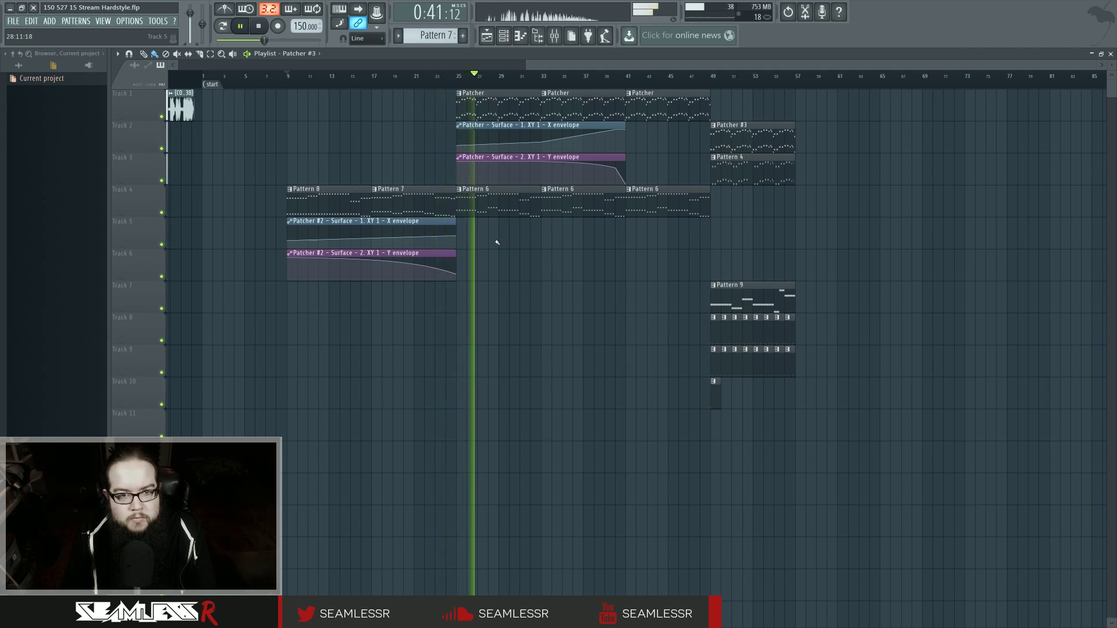
key("F9")
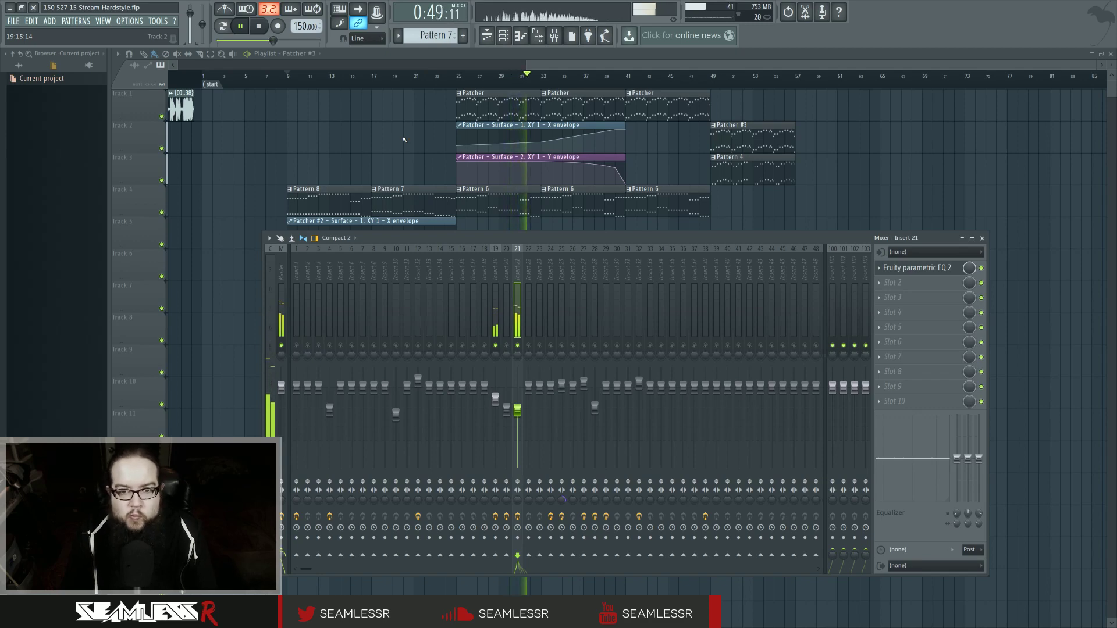
key("F9")
key("space")
- Lengthen both Patcher #2 envelope clips to bar 41 and continue the X envelope upward in a curve to that bar during playback
left_click_drag(454, 223, 625, 225)
key("space")
right_click(604, 234)
left_click_drag(543, 236, 541, 234)
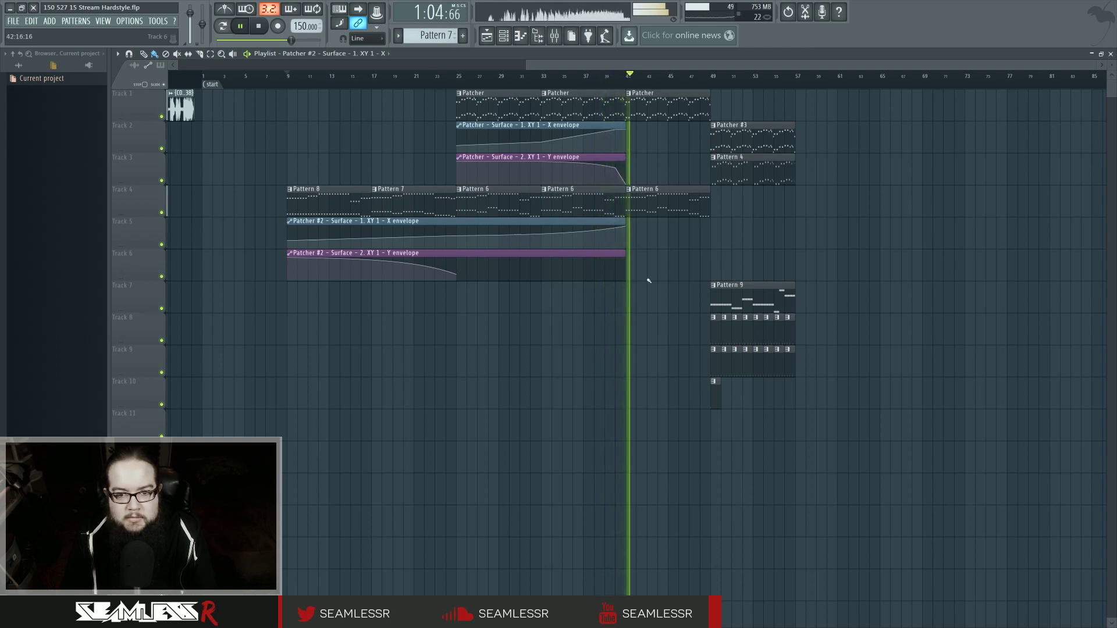
key("space")
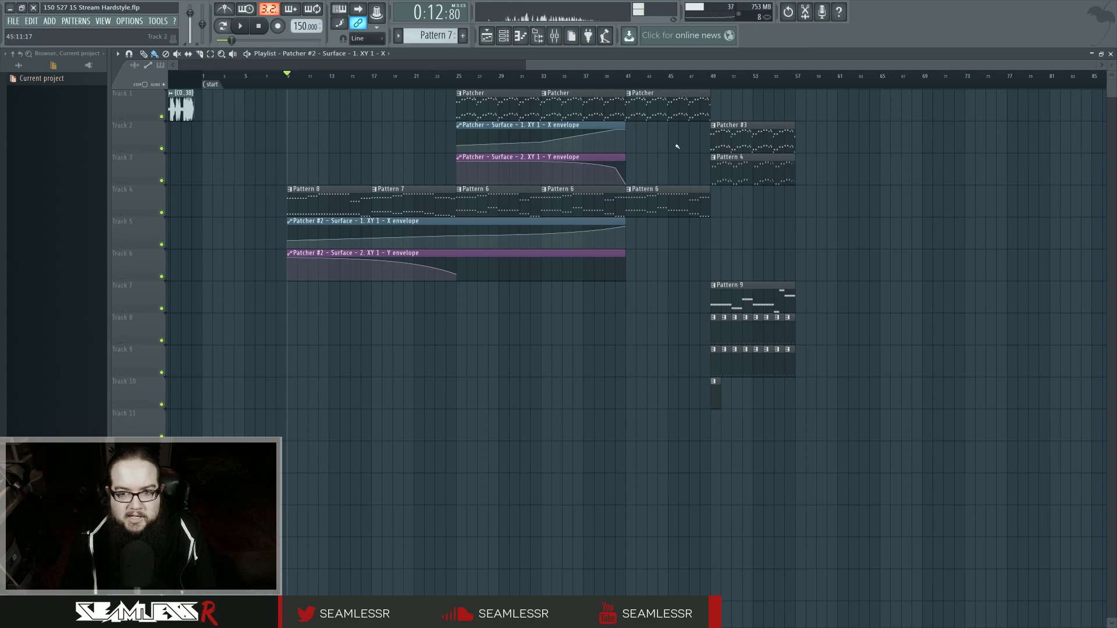
- Place Patcher and Pattern 6 clips at bar 49 on Tracks 1 and 4, and play from there while watching the mixer levels
left_click(710, 204)
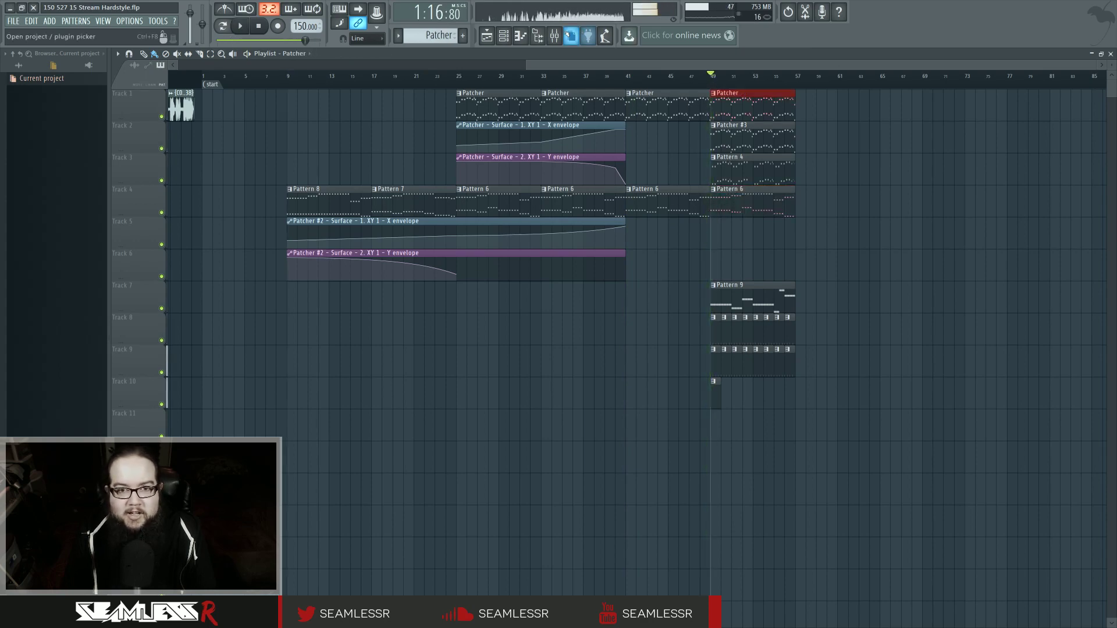
key("F8")
key("F8")
left_click(556, 36)
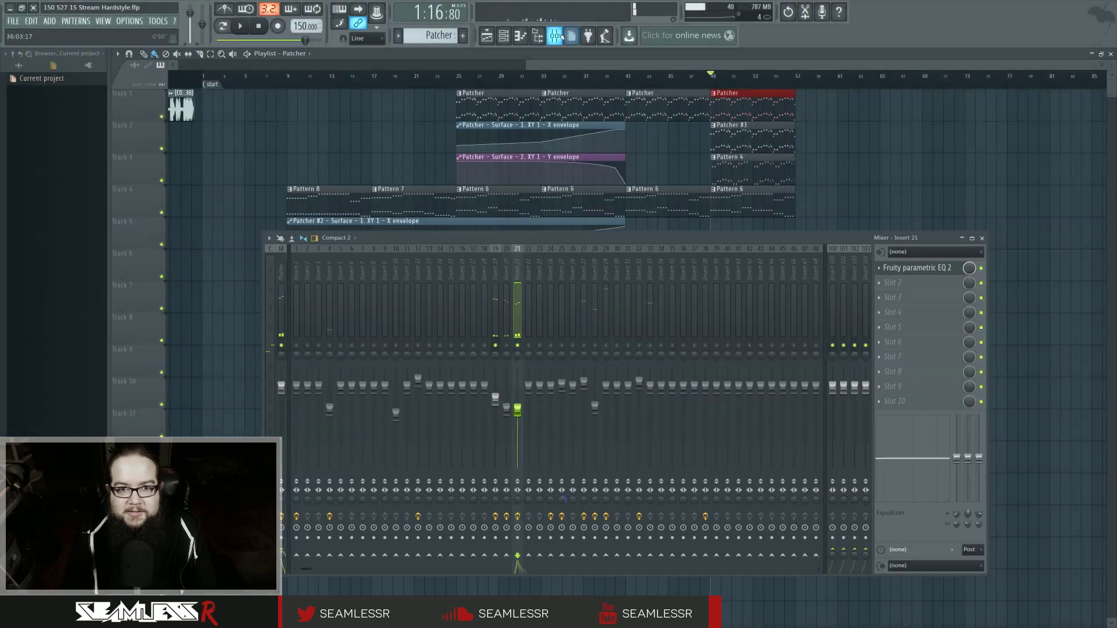
key("space")
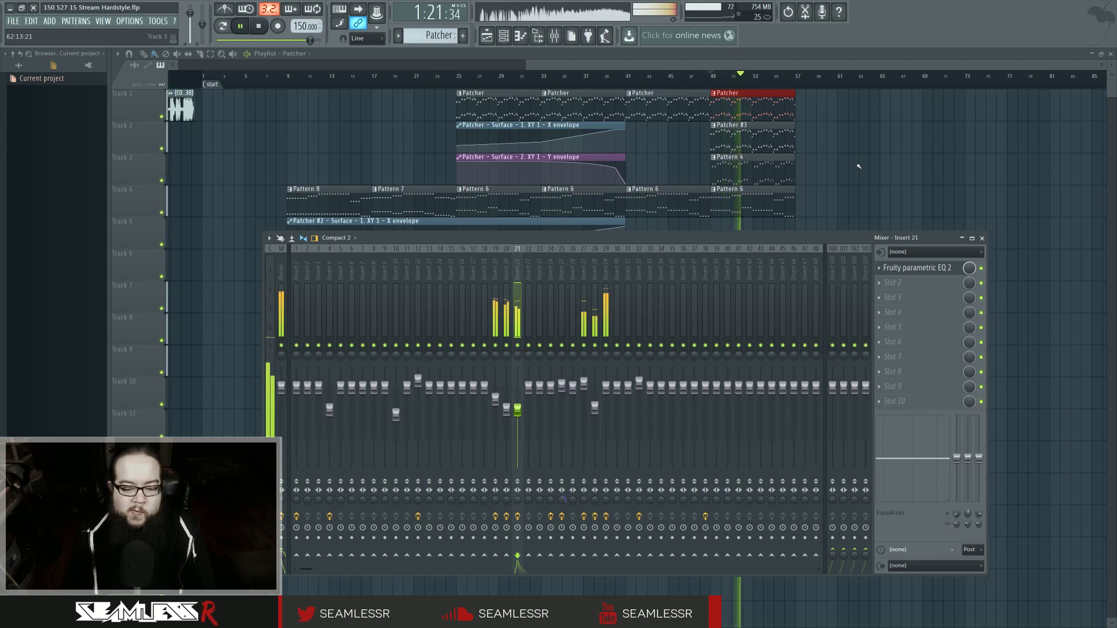
key("F9")
key("space")
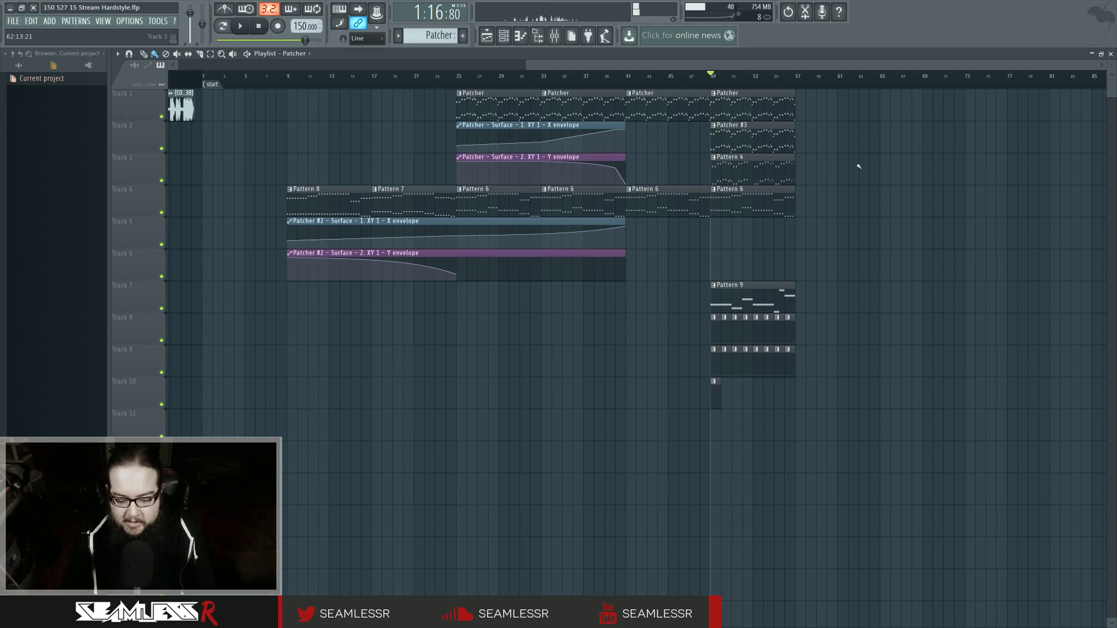
- Play the sketch section of short clips ahead of the start marker
right_click(833, 249, "ctrl")
left_click(314, 74)
key("space")
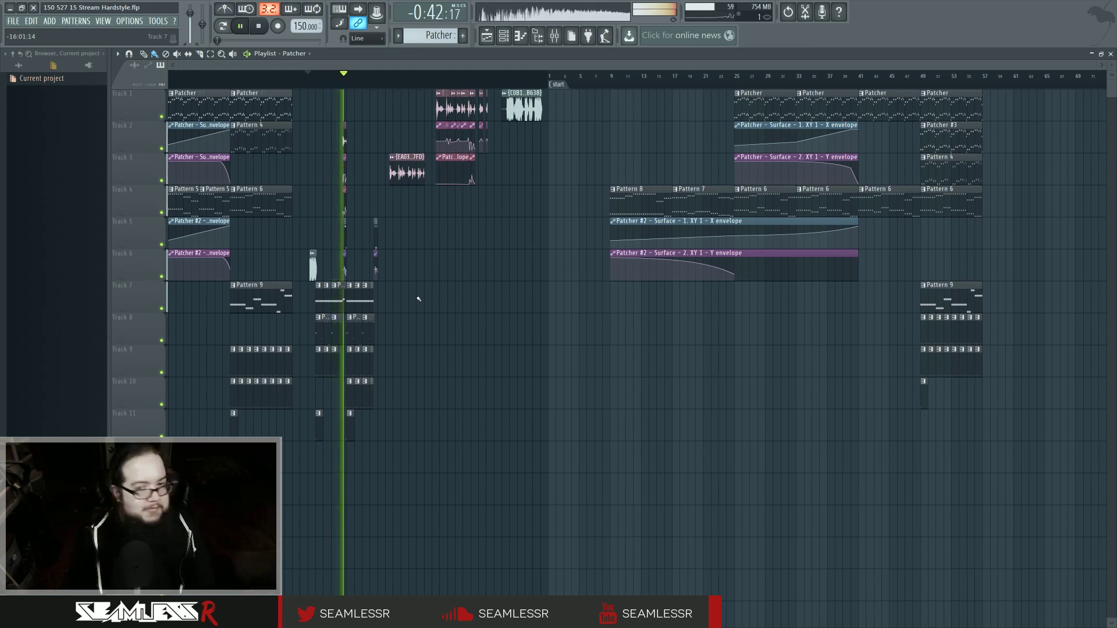
key("space")
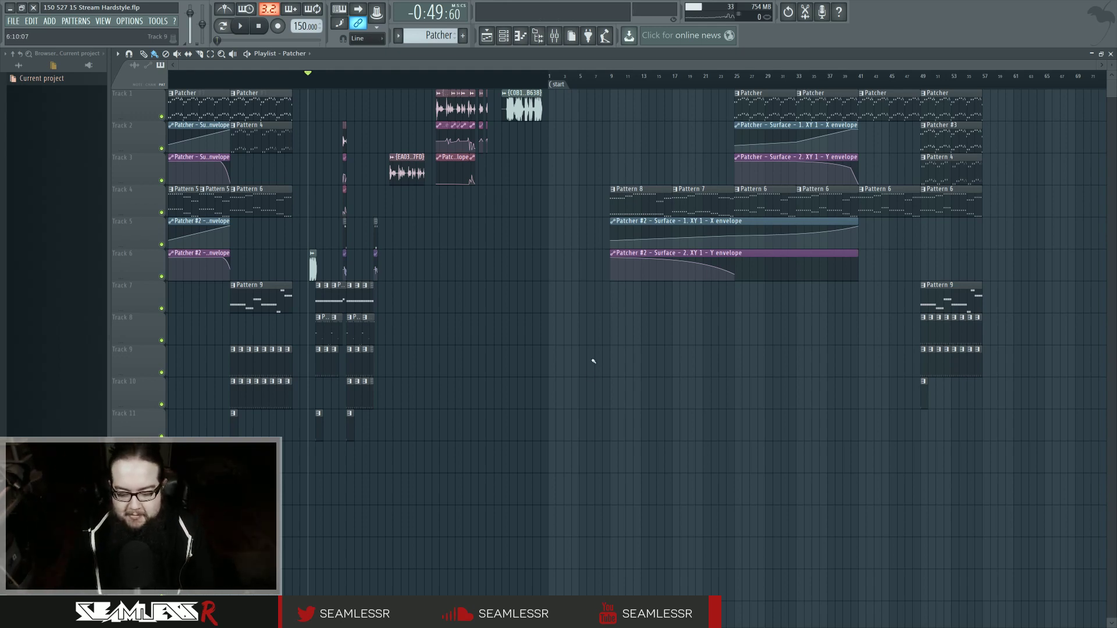
- Continue the Patcher #2 Y envelope on Track 6 downward from bar 25 to bar 41
left_click_drag(608, 395, 638, 404)
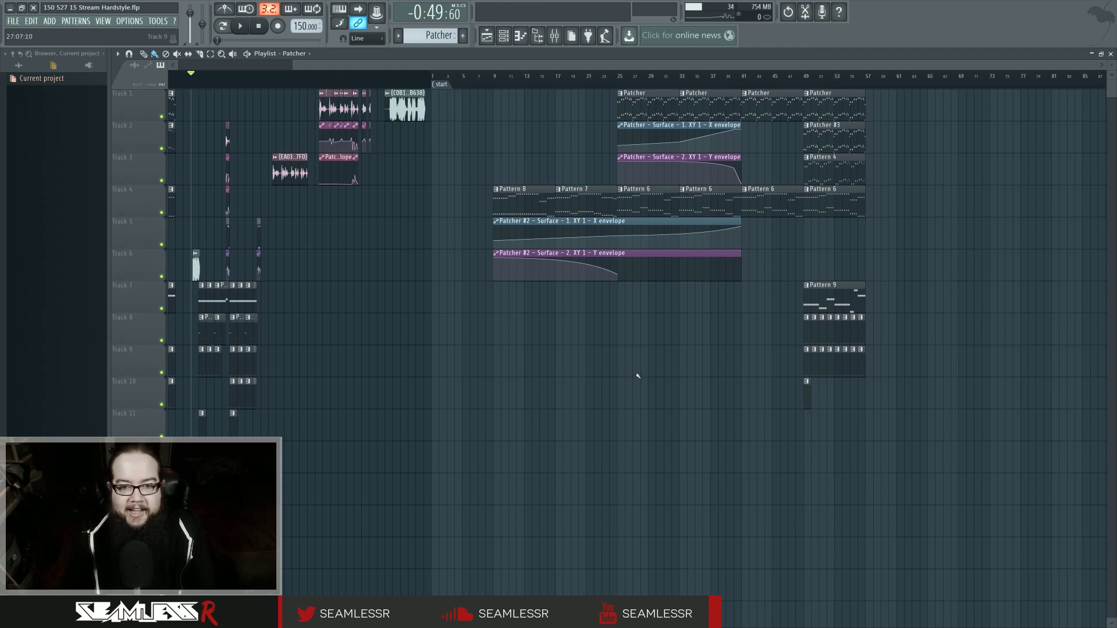
left_click_drag(637, 377, 630, 369)
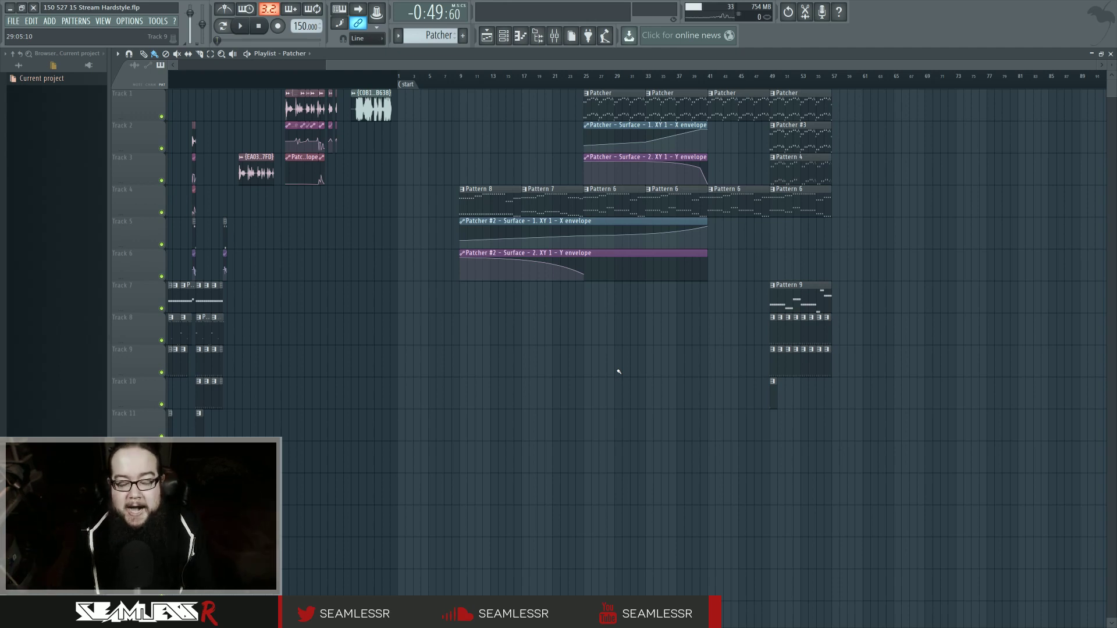
scroll(618, 340, "right", 2)
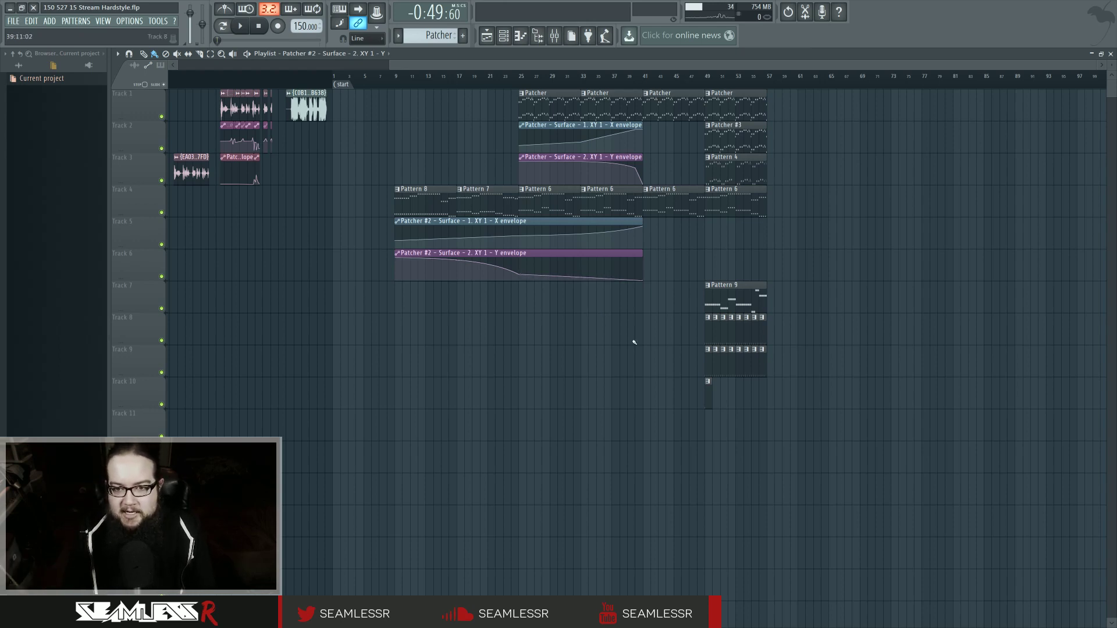
- Play the audio sketch on Track 3 ahead of the start marker
scroll(634, 342, "up", 3)
left_click_drag(723, 333, 603, 362)
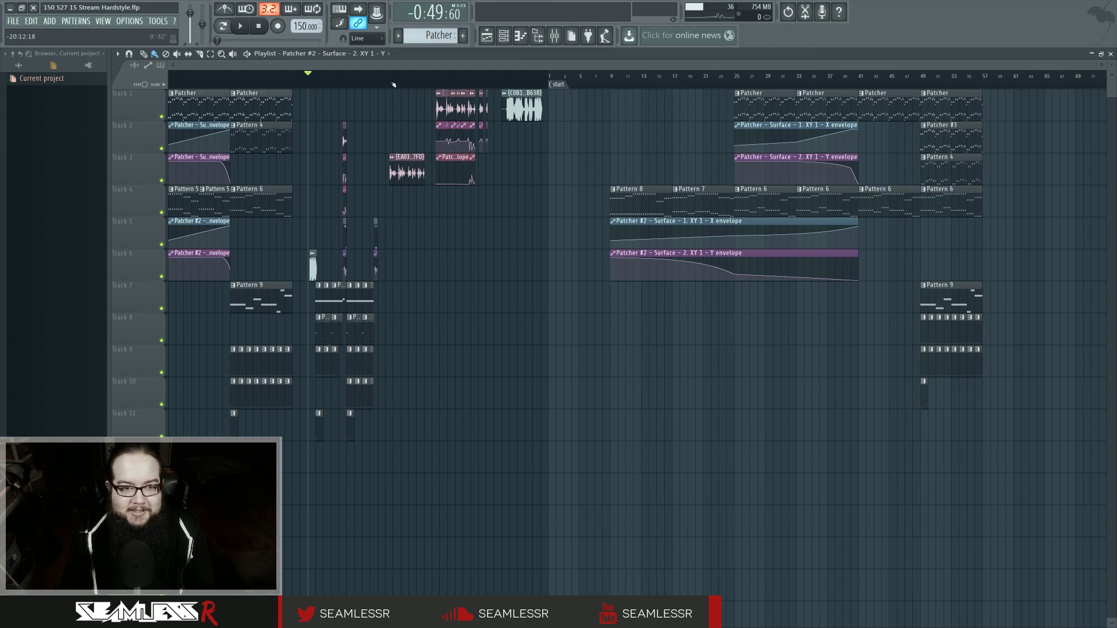
left_click(393, 81)
key("space")
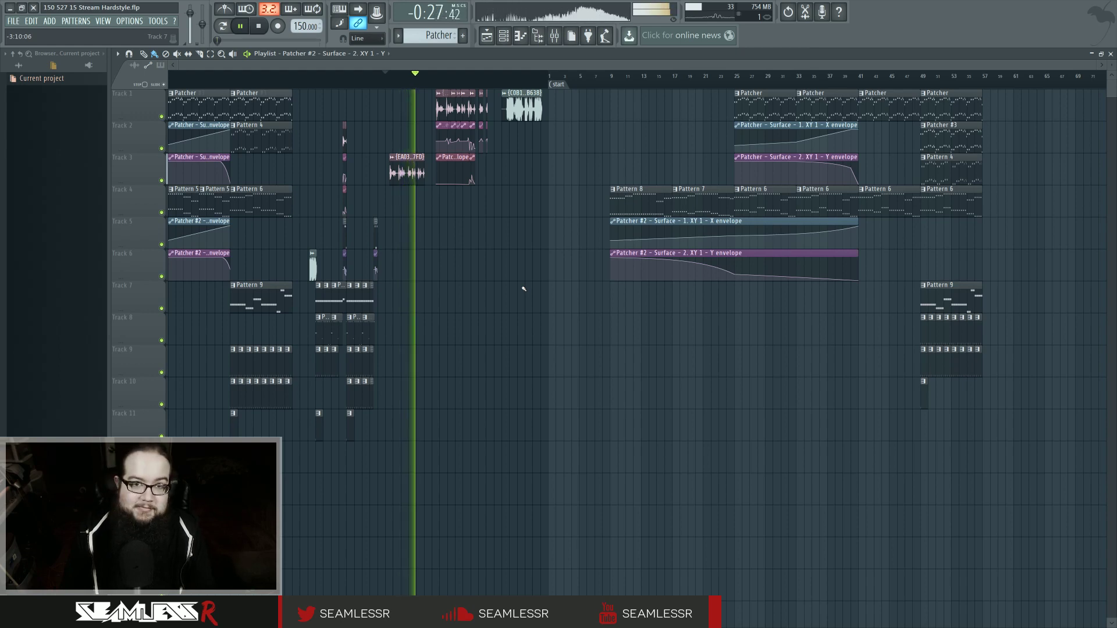
- Play the arrangement from bar 9, skipping ahead to bar 17 and then to the transition into bar 25
key("space")
scroll(655, 363, "up", 2)
scroll(601, 369, "right", 8)
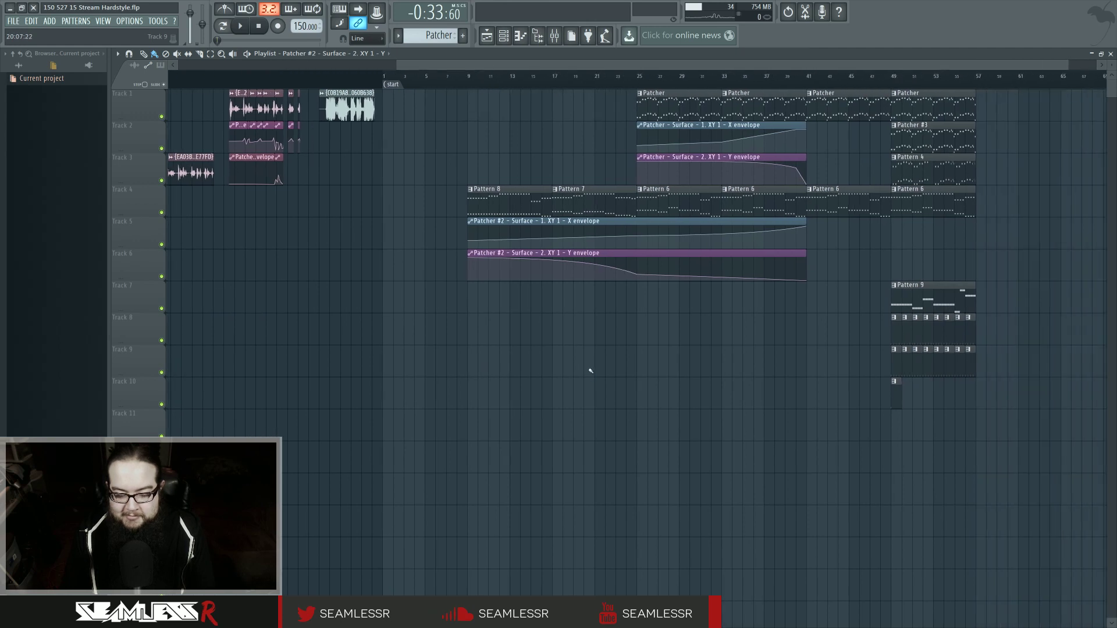
scroll(584, 368, "right", 2)
mouse_move(518, 365)
left_mouse_down()
mouse_move(602, 375)
mouse_move(598, 364)
mouse_move(559, 367)
left_mouse_up()
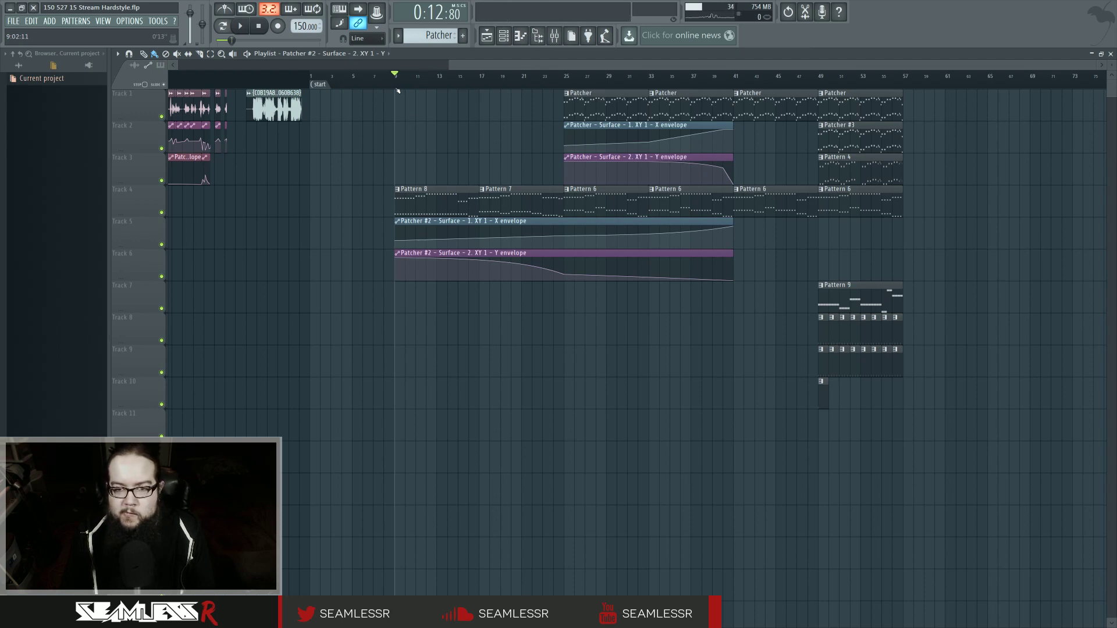
scroll(592, 132, "up", 2)
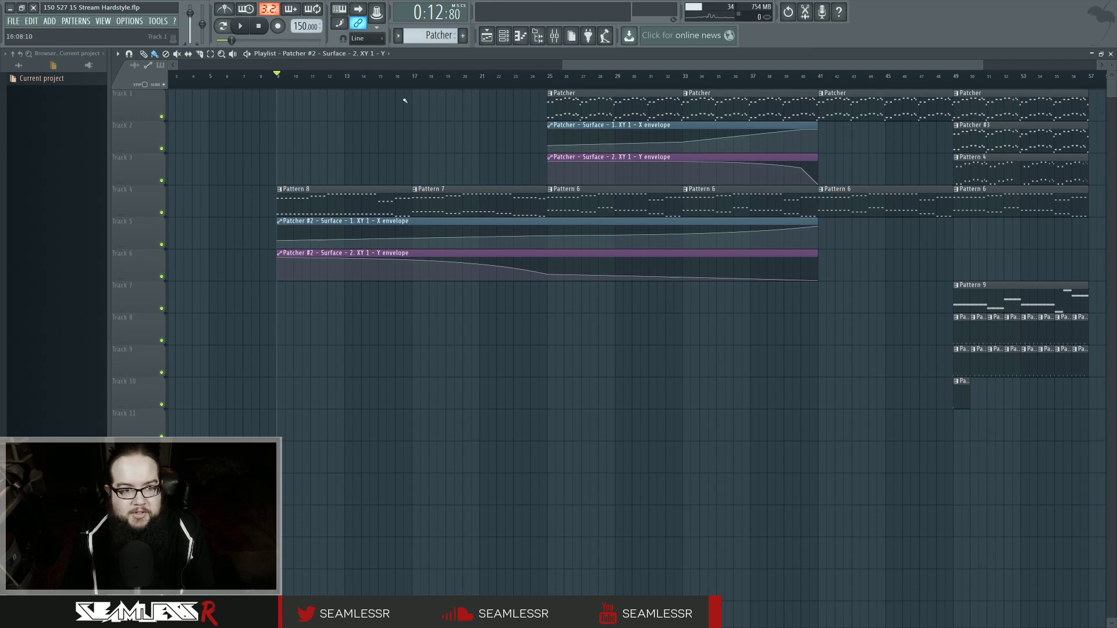
key("space")
left_click(414, 85)
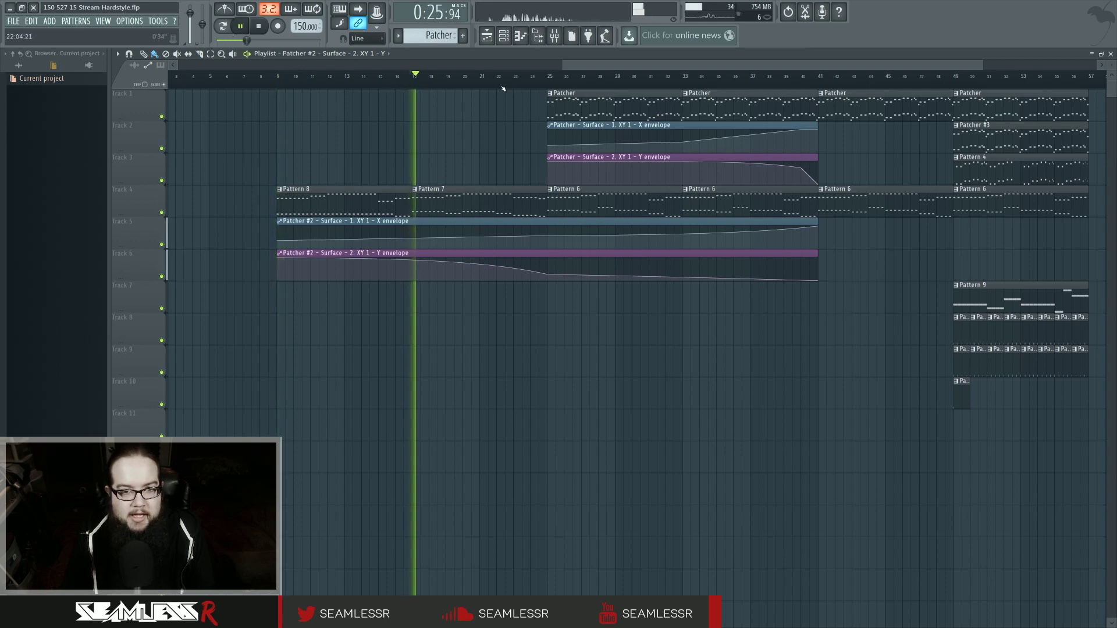
left_click(521, 86)
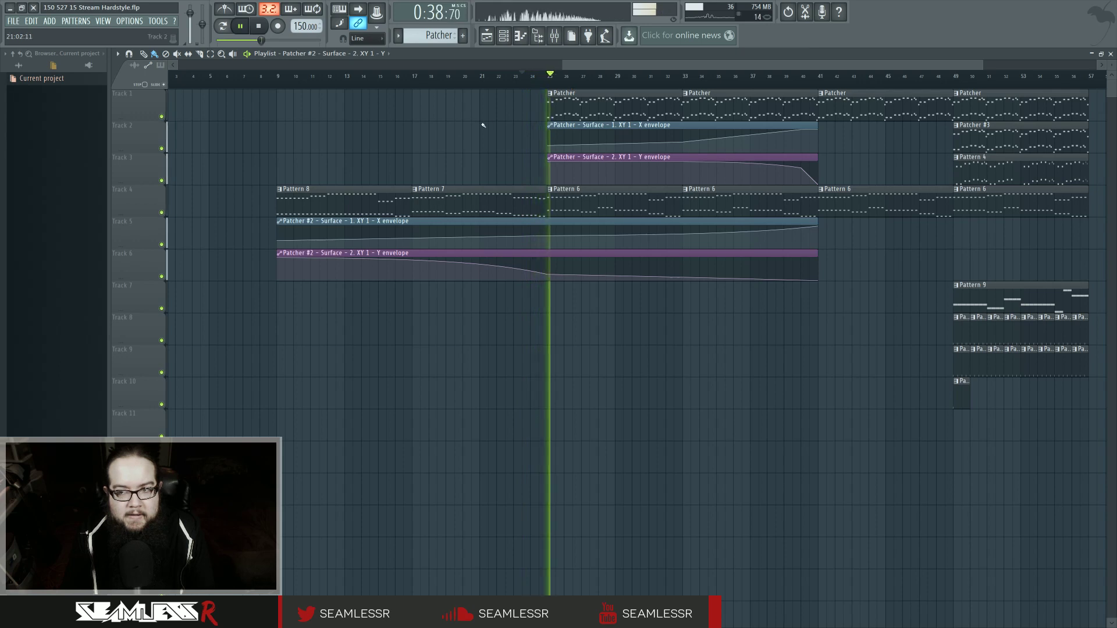
- Make the first Patcher clip at bar 25 on Track 1 unique and open its notes in pattern playback mode
left_click_drag(497, 125, 431, 126)
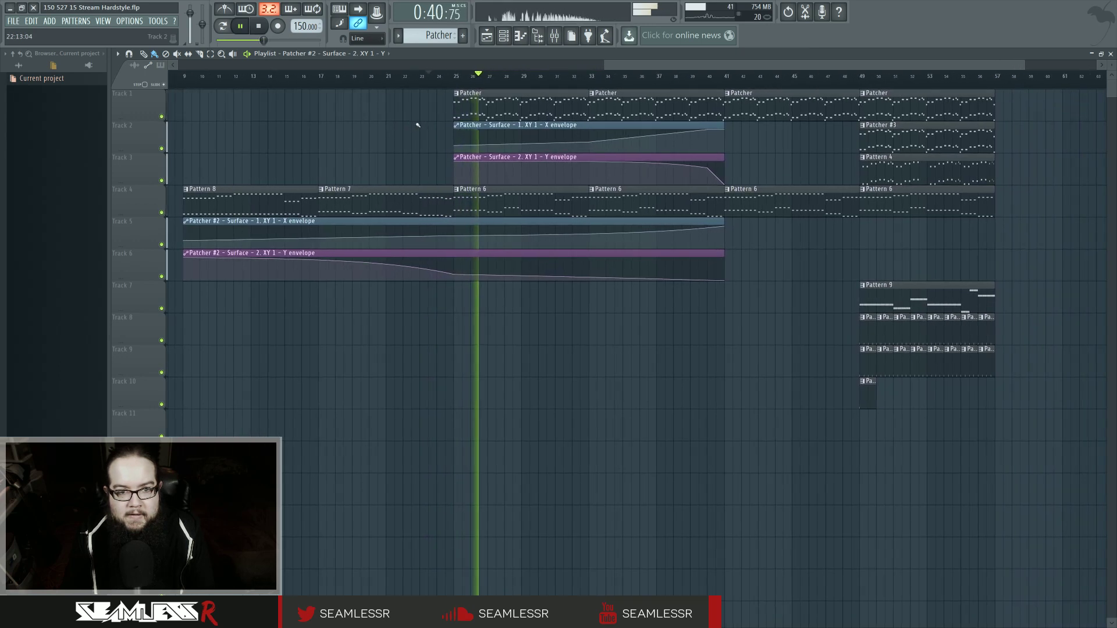
left_click(456, 93)
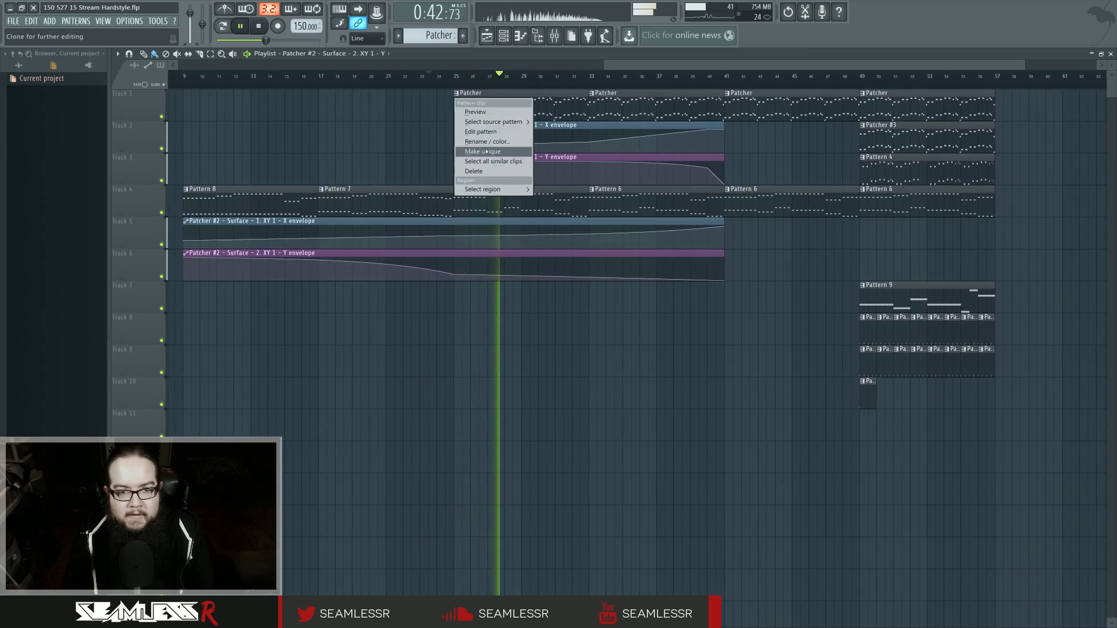
left_click(483, 150)
double_click(473, 114)
key("l")
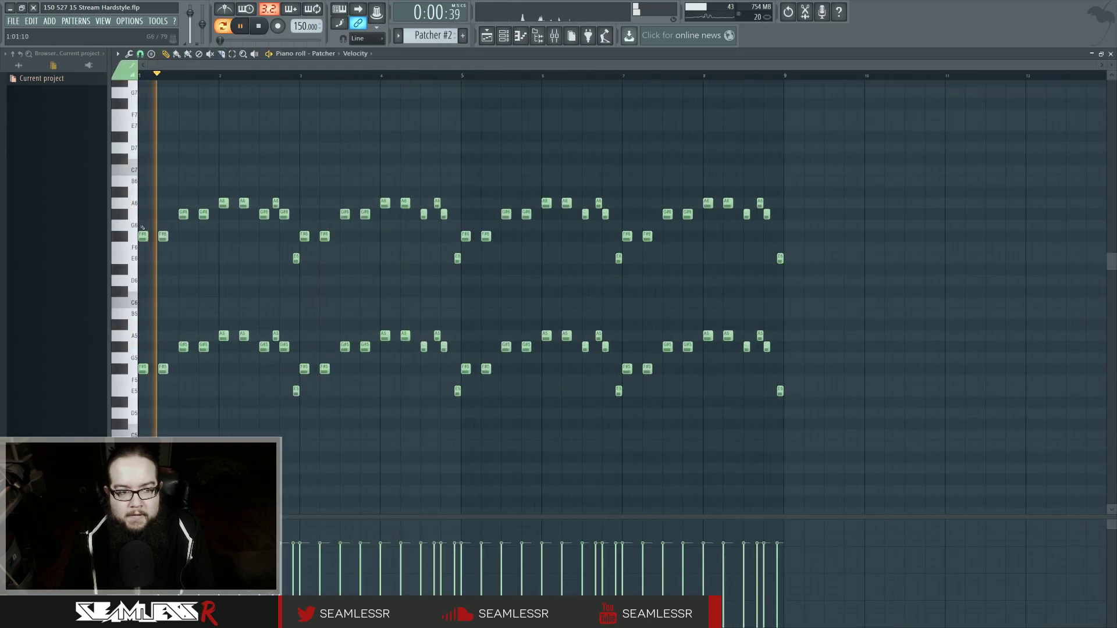
scroll(307, 252, "down", 2, "ctrl")
key("space")
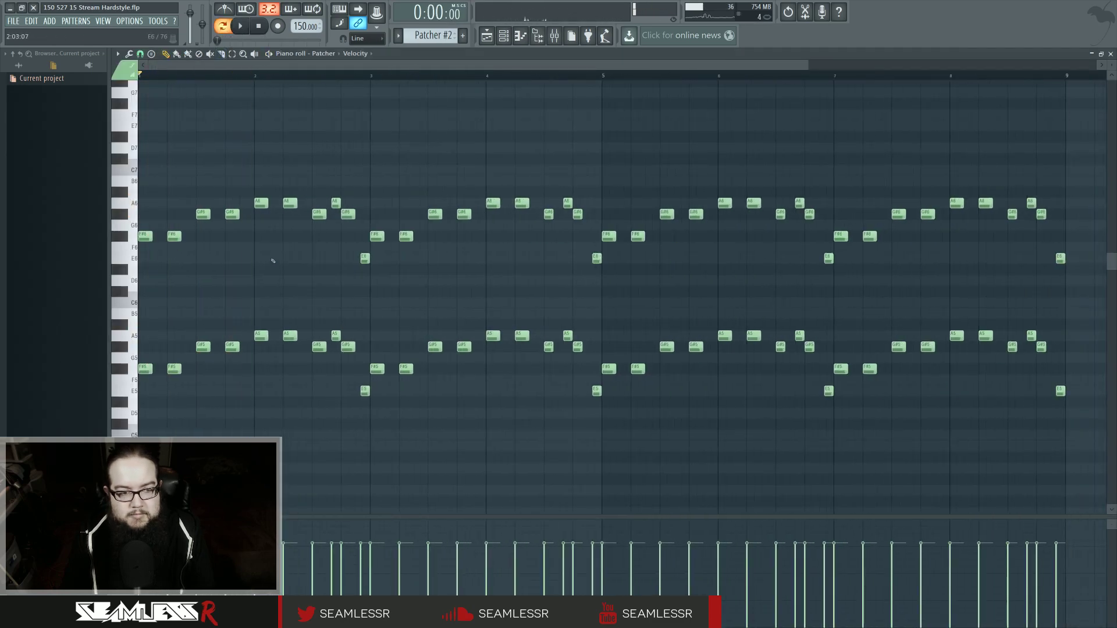
- Try lowering the two G# notes in bar 1 to F# in both octaves, listen to the pattern, and undo the change
left_click_drag(194, 200, 233, 345)
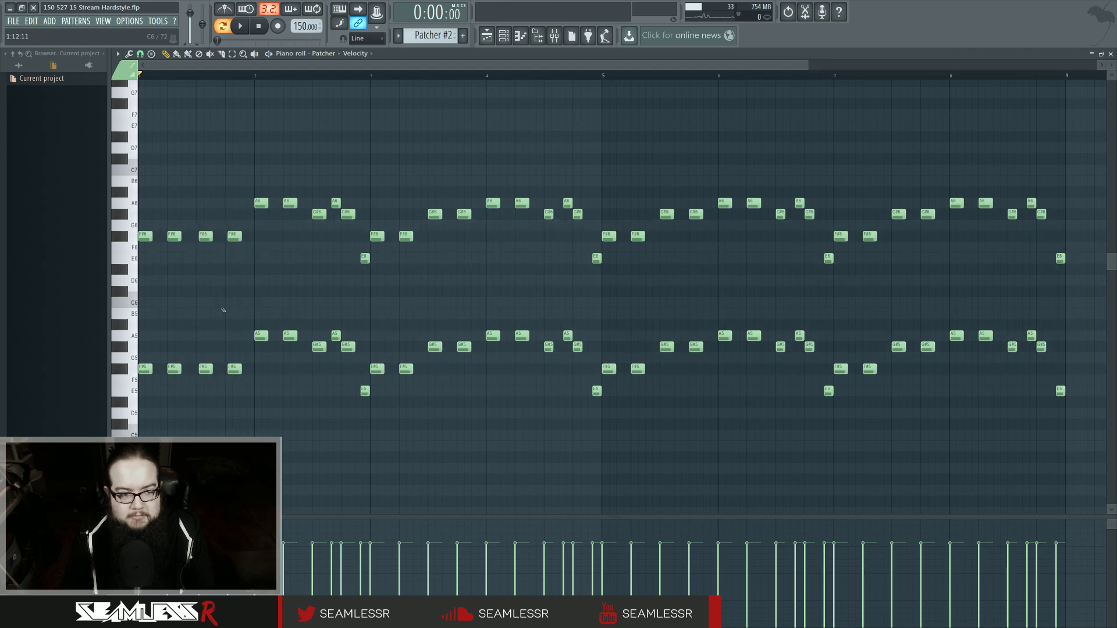
left_click_drag(200, 224, 237, 370)
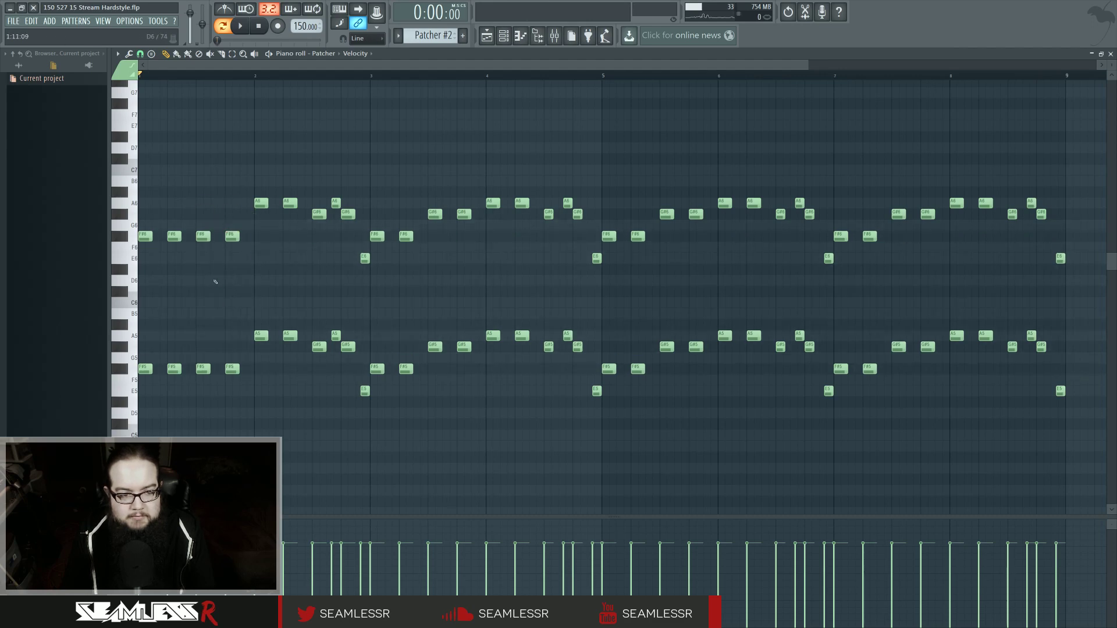
key("space")
scroll(321, 279, "up", 2, "ctrl")
left_click_drag(321, 278, 392, 295)
key("space")
key("space")
scroll(381, 291, "down", 2, "ctrl")
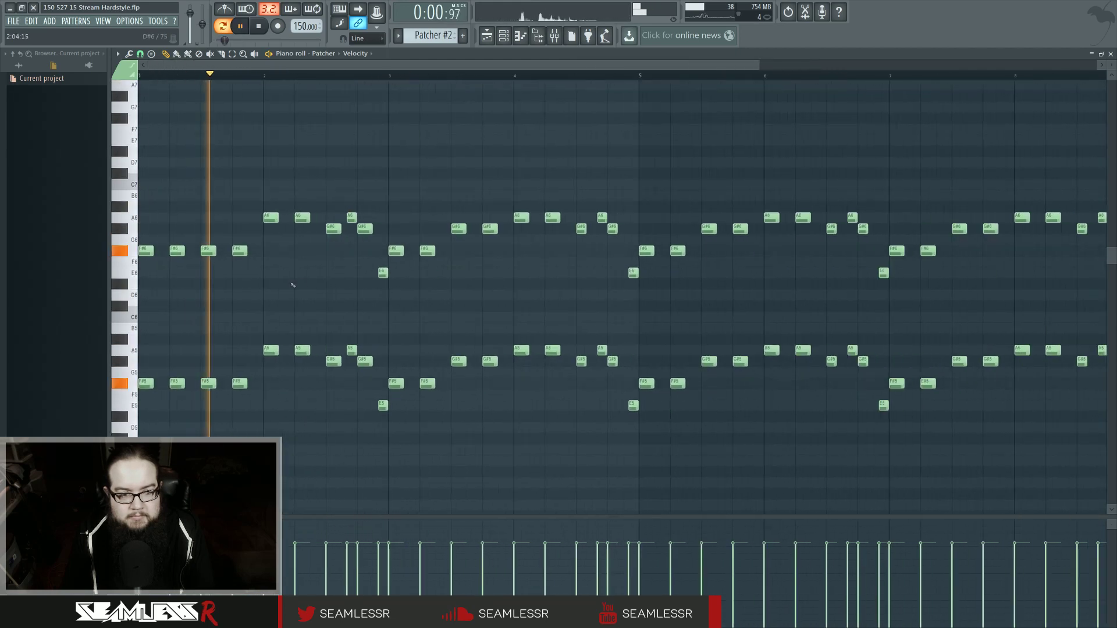
key("space")
key("space")
key("space")
key("ctrl+alt+z")
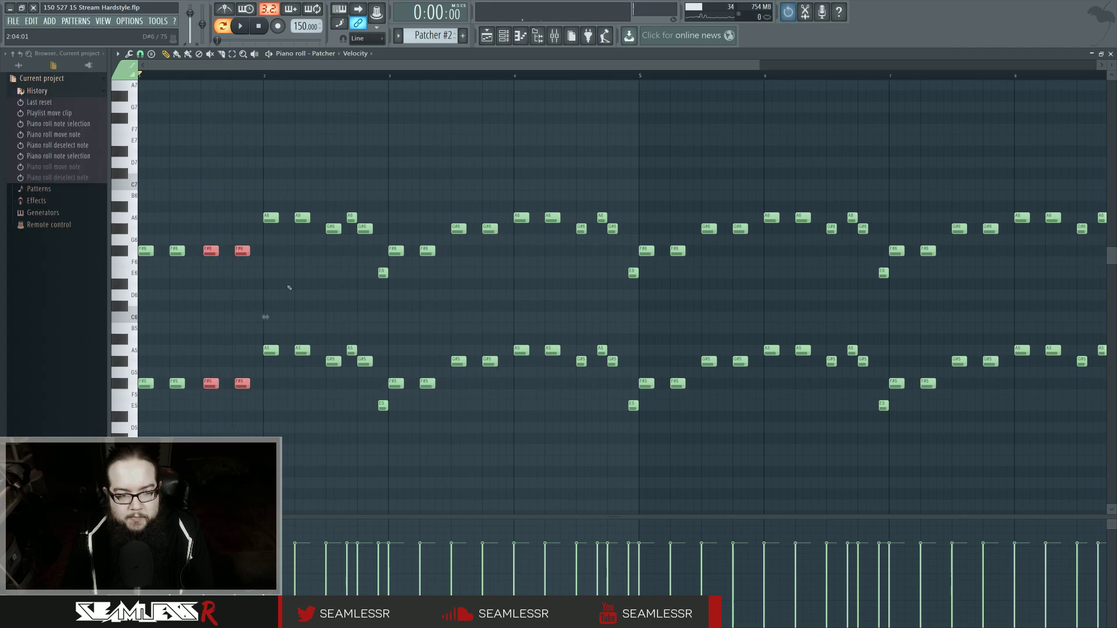
key("ctrl+alt+z")
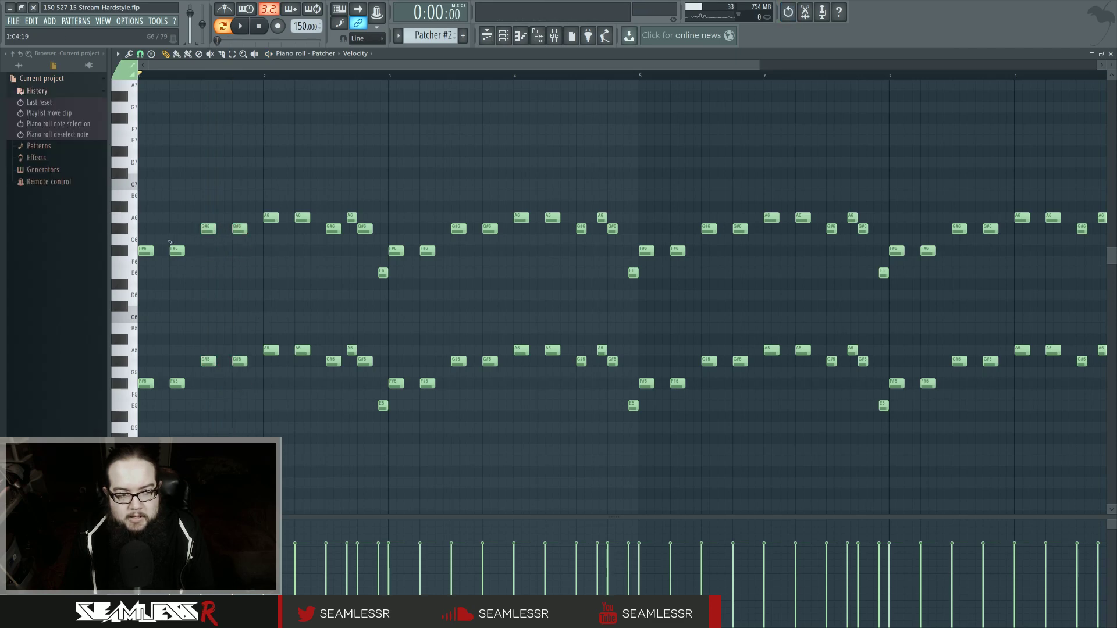
- Thin bars 1 and 2 in both octaves, keeping only the first F#, first G#, first A and last G#
right_click(303, 216)
right_click(302, 350)
right_click(350, 218)
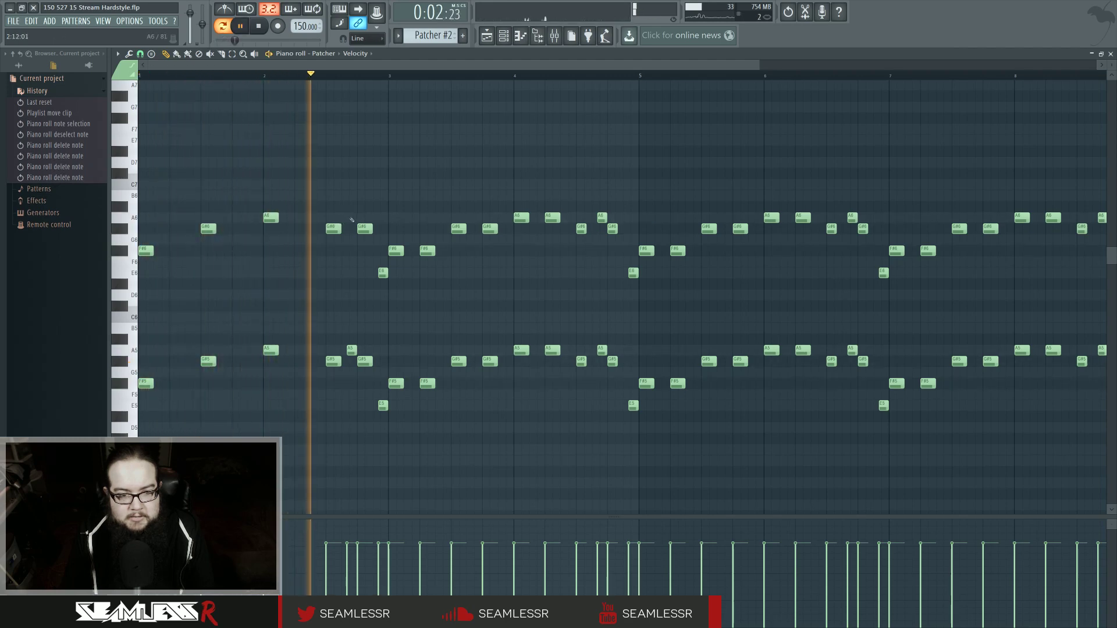
right_click(351, 350)
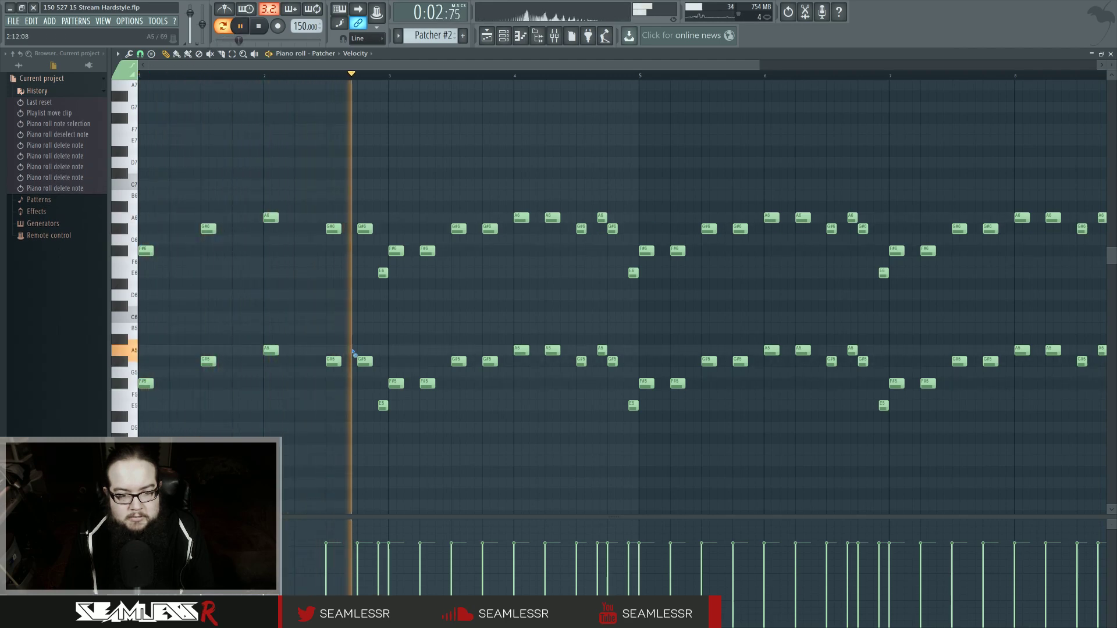
right_click(382, 274)
right_click(382, 405)
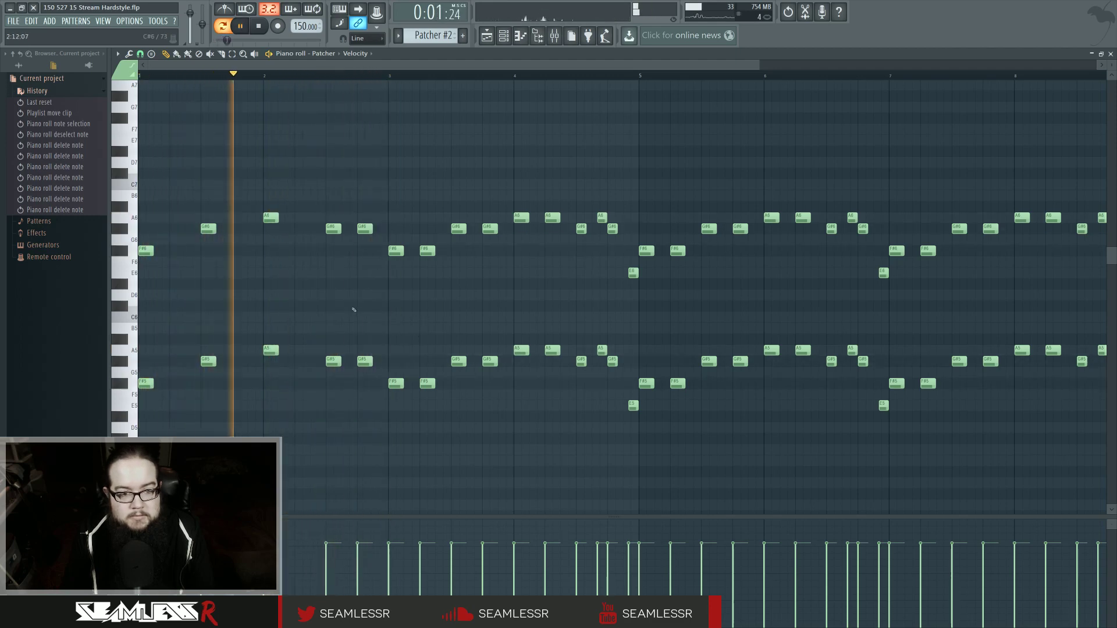
right_click(334, 229)
right_click(333, 361)
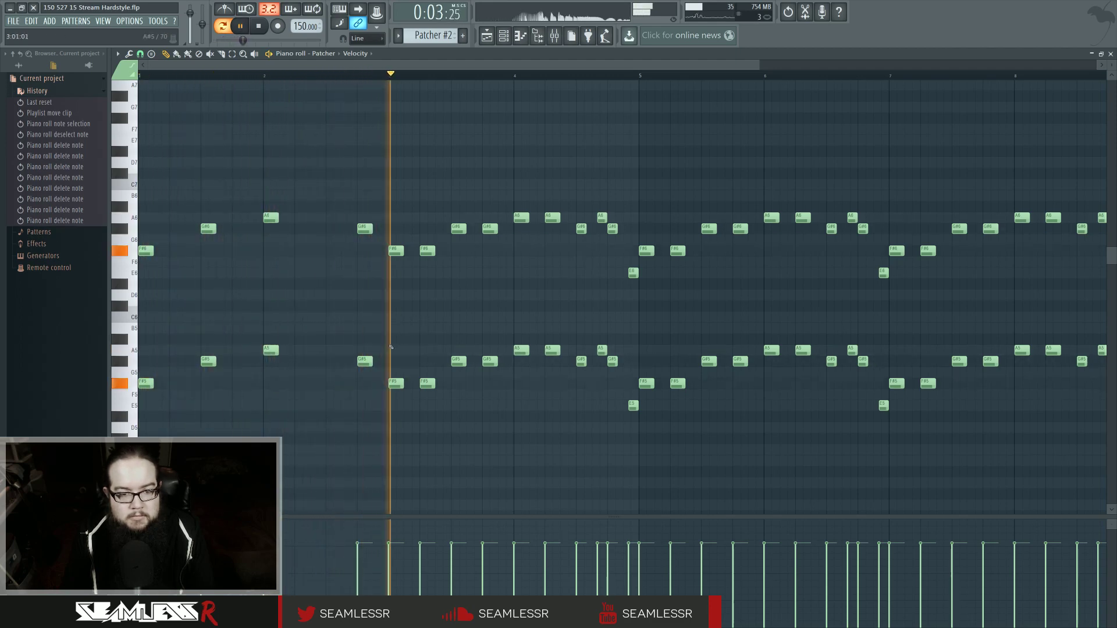
- Delete the second F# and G# in bar 3 and the second A, short A and last G# in bar 4, in both octaves
right_click(427, 251)
right_click(428, 383)
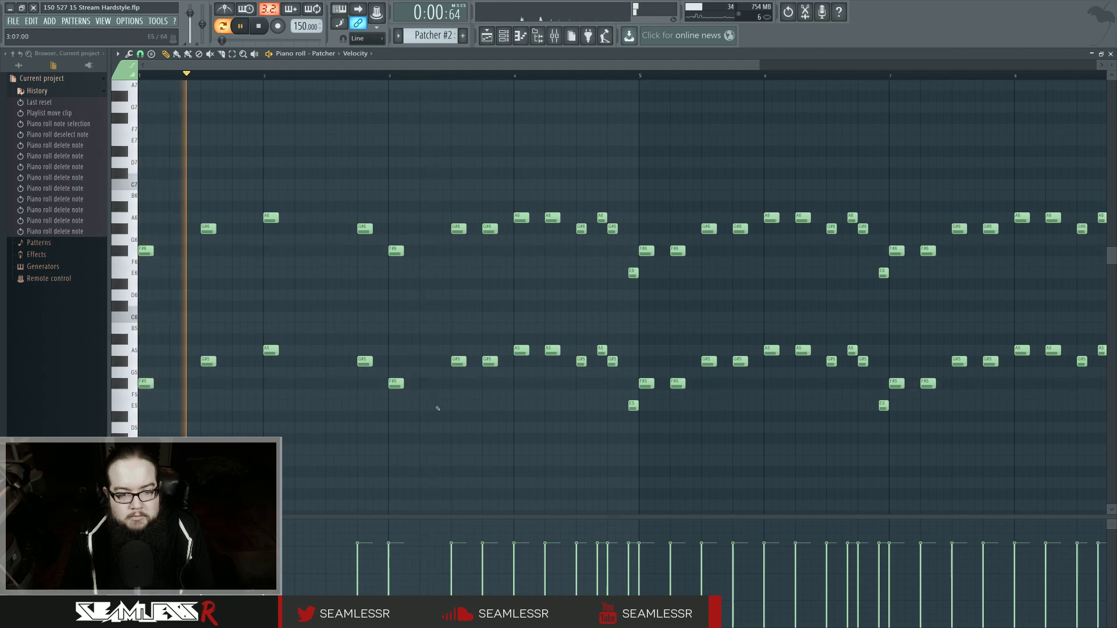
right_click(485, 229)
right_click(490, 361)
right_click(552, 217)
right_click(553, 351)
right_click(601, 218)
right_click(611, 229)
right_click(602, 350)
right_click(611, 361)
- Thin bars 5 to 8 in both octaves by deleting the doubled notes, and return to the playlist
left_click_drag(675, 329, 526, 342)
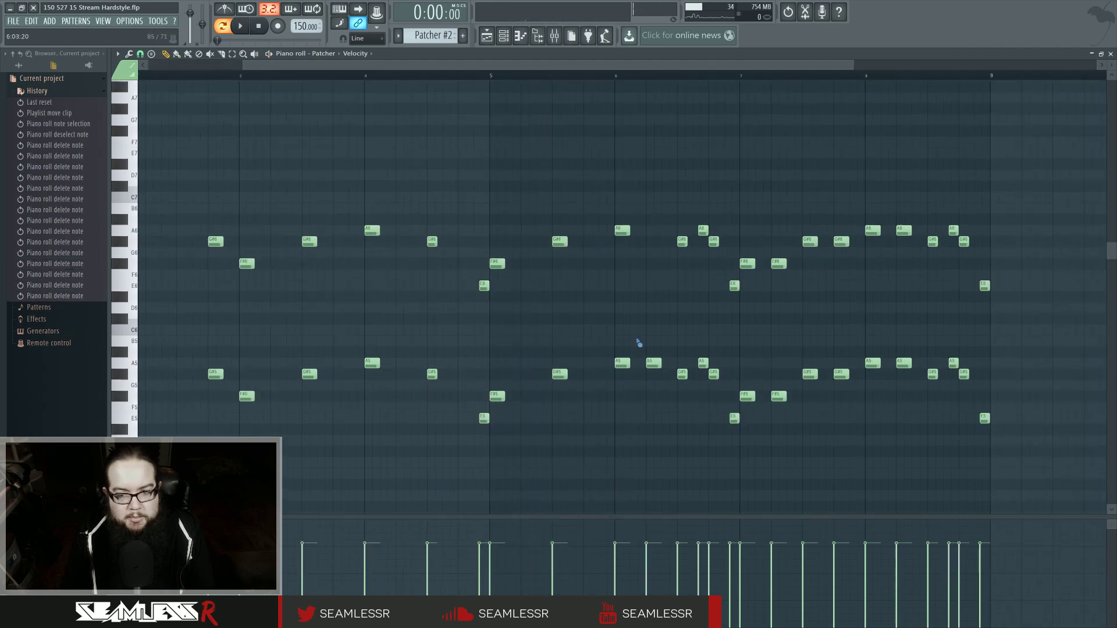
left_click_drag(648, 331, 557, 349)
right_click(562, 382)
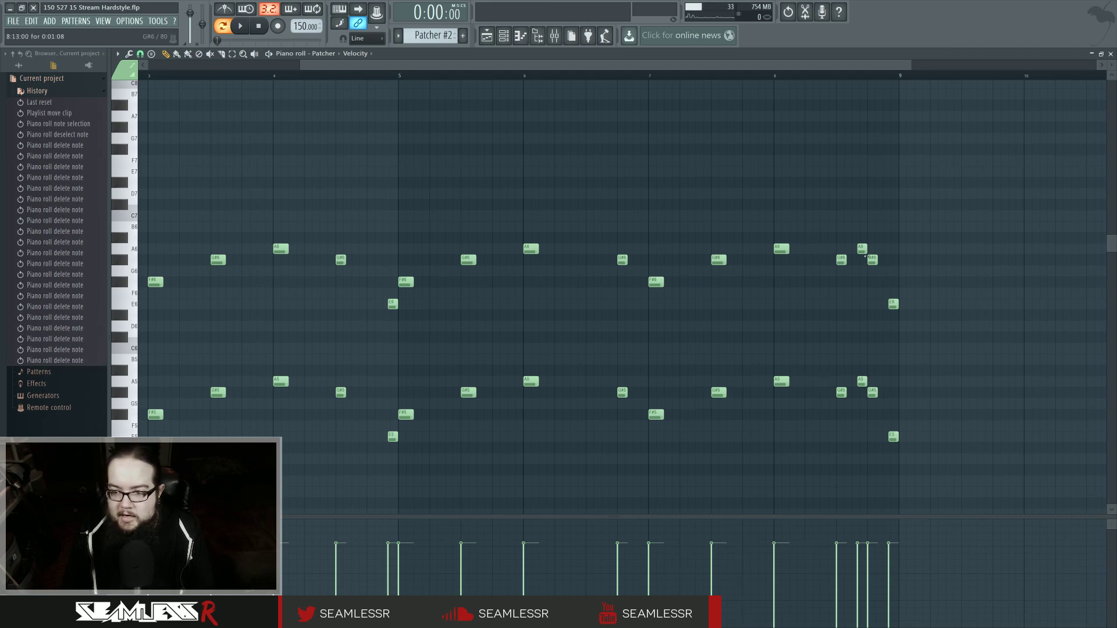
scroll(616, 332, "down", 2)
left_click_drag(606, 329, 830, 349)
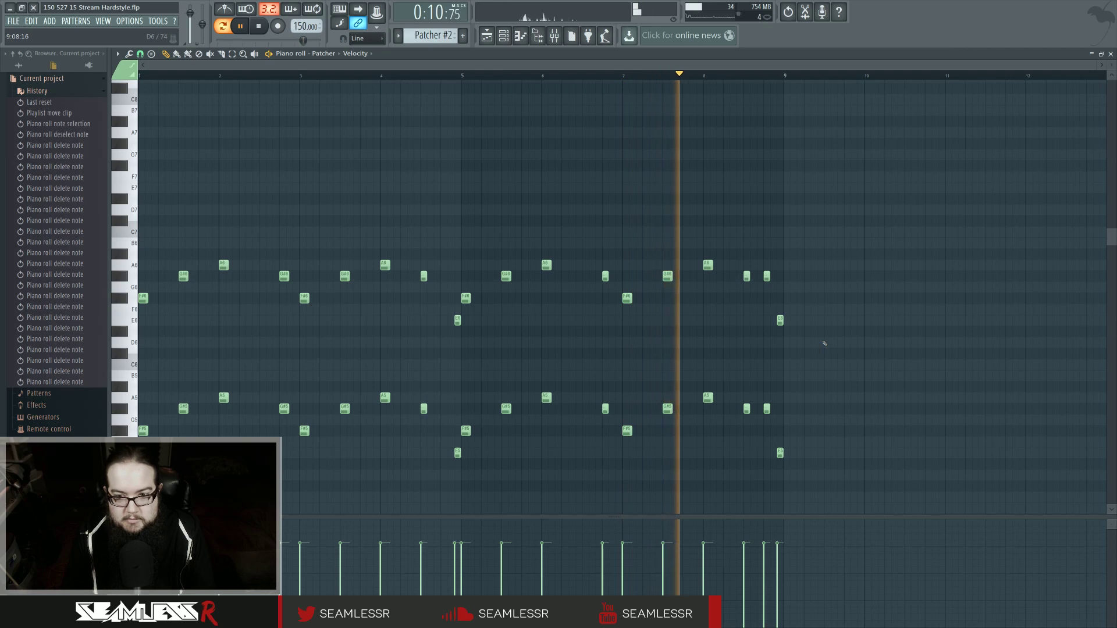
key("space")
left_click(494, 42)
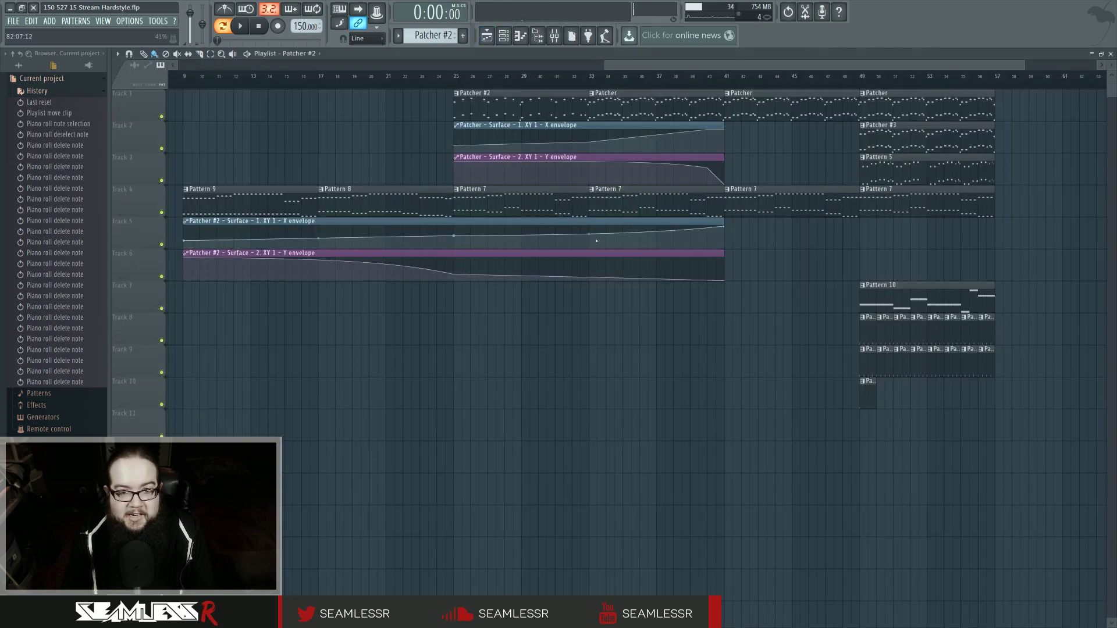
- Collapse the project history and play the arrangement from bar 9 and from bar 25 to judge the thinned melody
left_click(30, 66)
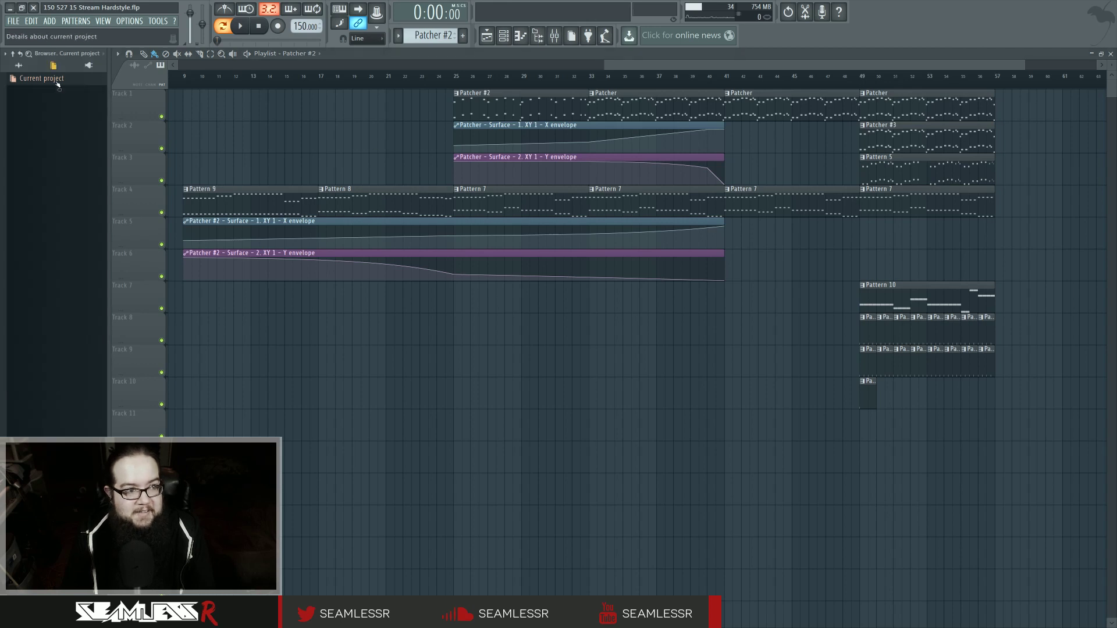
scroll(538, 317, "left", 2)
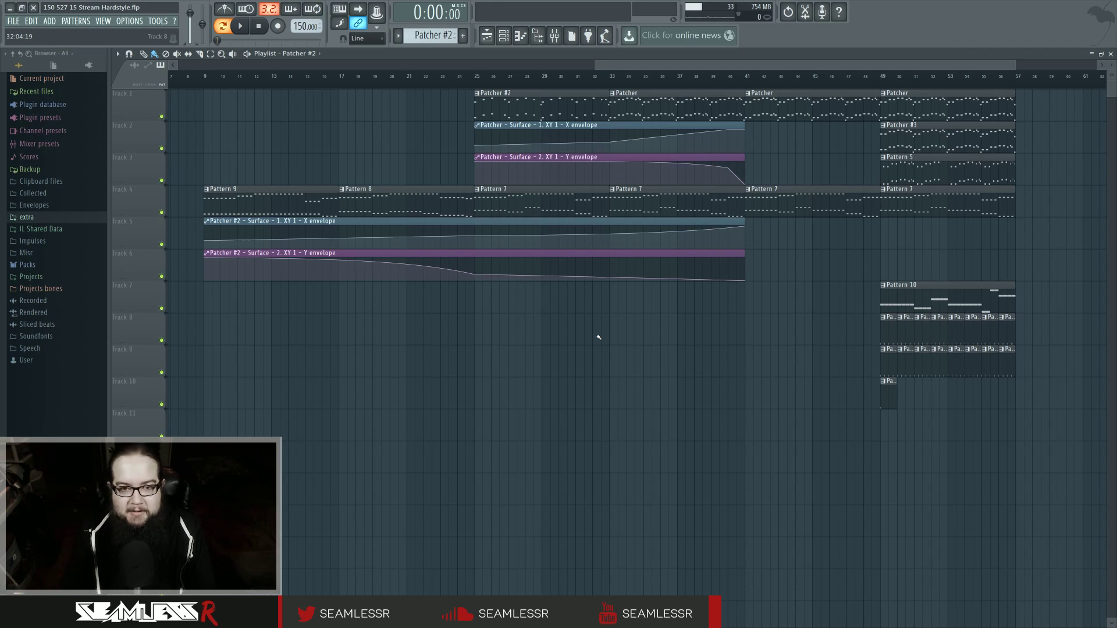
left_click(206, 86)
left_click(475, 86)
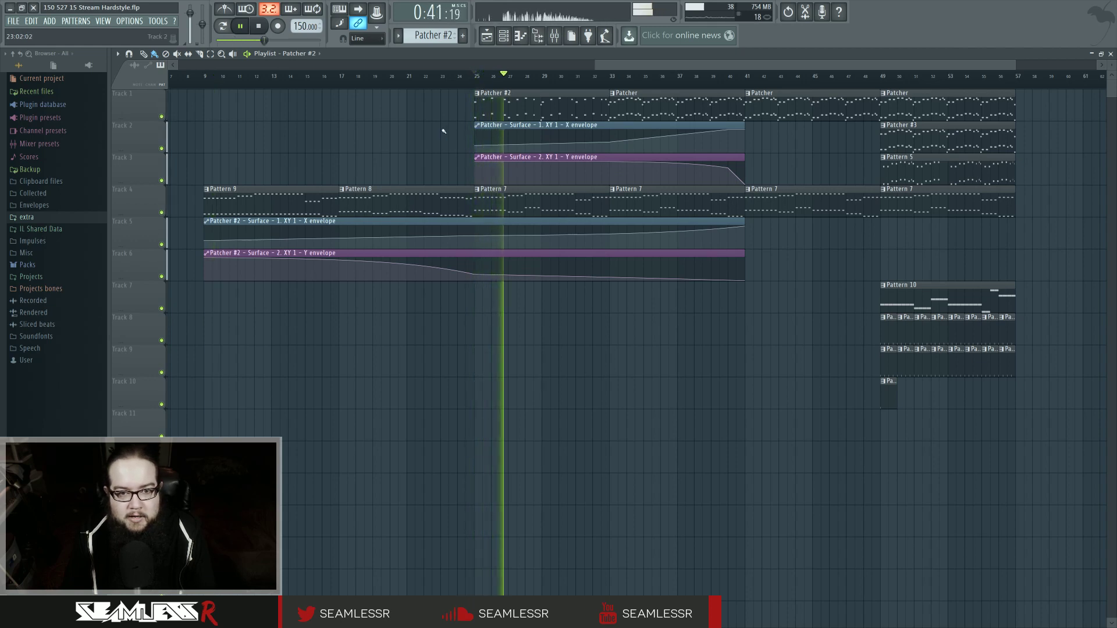
key("space")
- Place Patcher #2 at bar 17 on Track 1, replace its bar 25 clip with Patcher, and play from bar 17
left_click(341, 104)
right_click(518, 107)
left_click(632, 105)
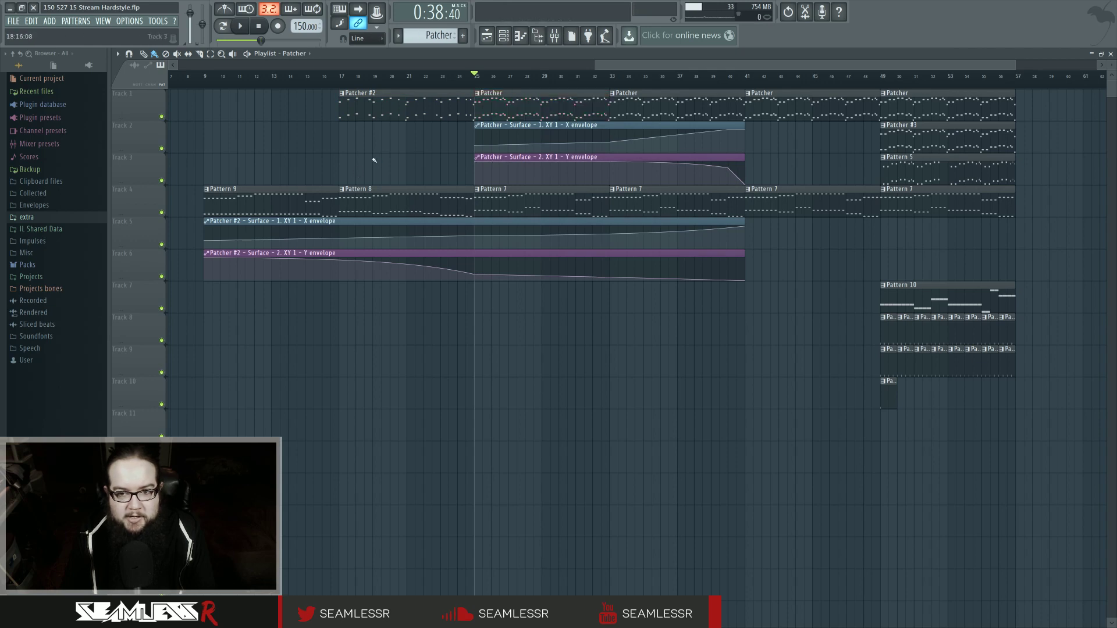
left_click(331, 77)
key("space")
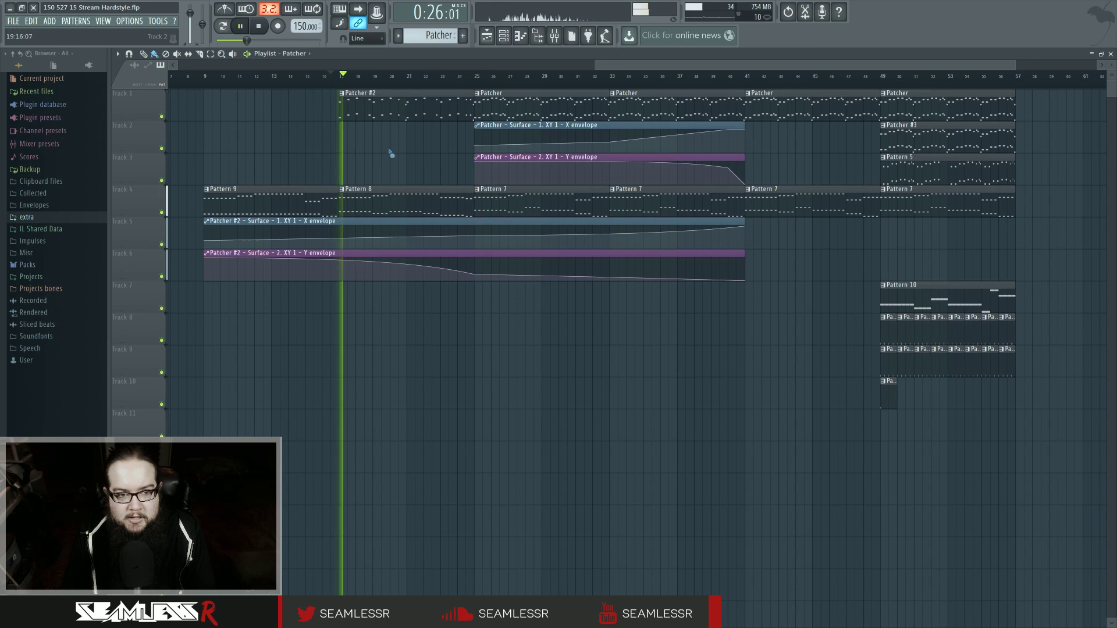
key("space")
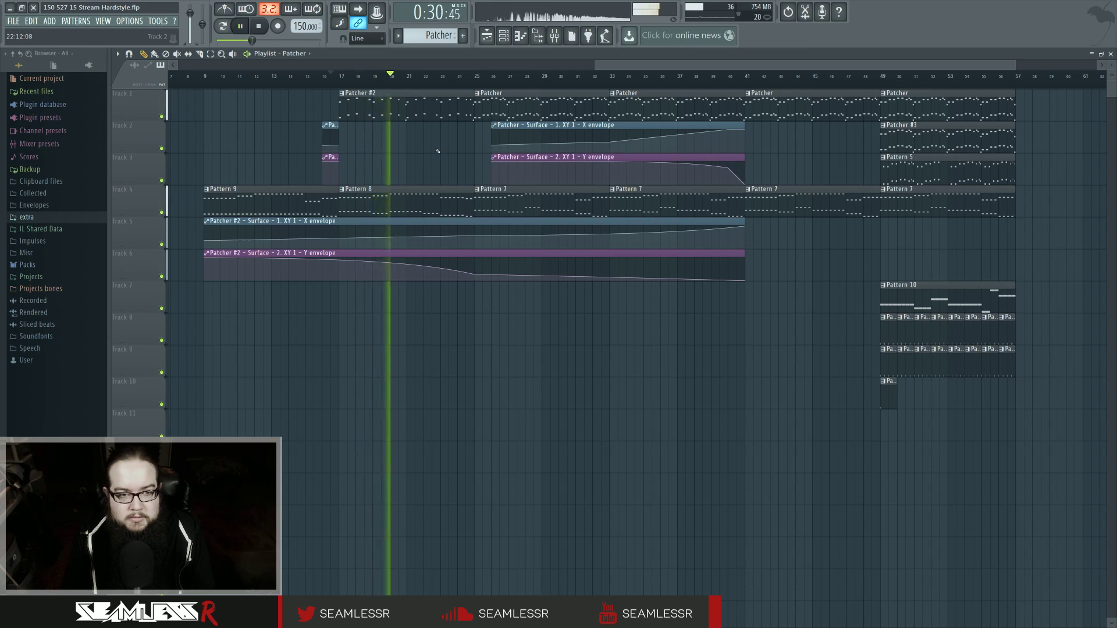
key("space")
- In Patcher #2, lower the bar 4 A notes three semitones to F# and delete the short G# notes after them in both octaves
double_click(344, 93)
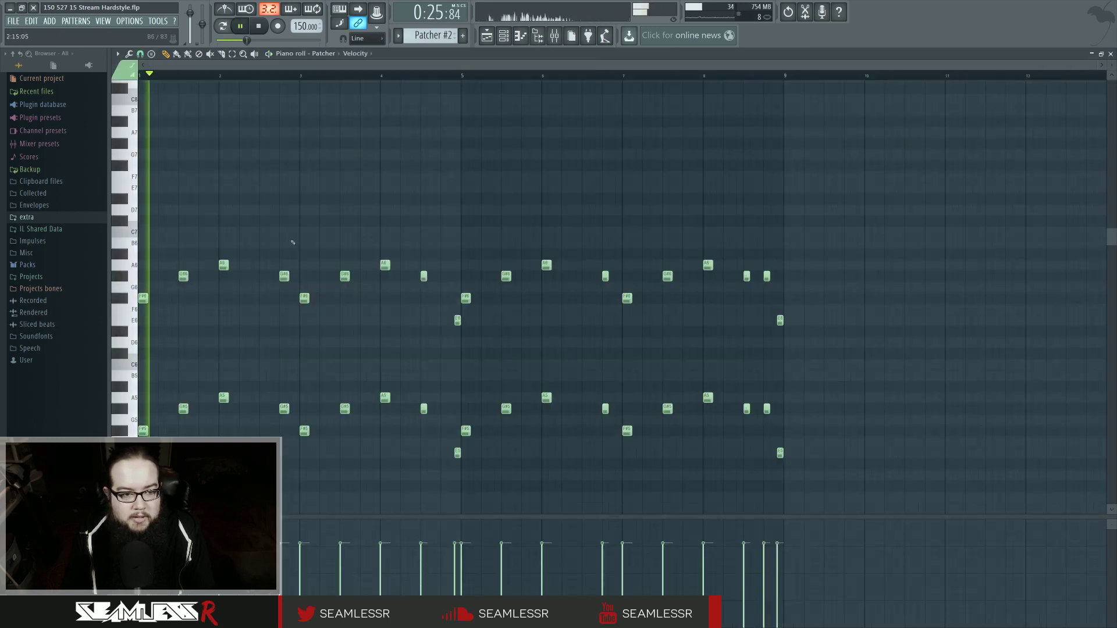
left_click_drag(381, 193, 401, 349)
key("shift+Down")
key("shift+Down")
key("shift+Down")
key("ctrl+d")
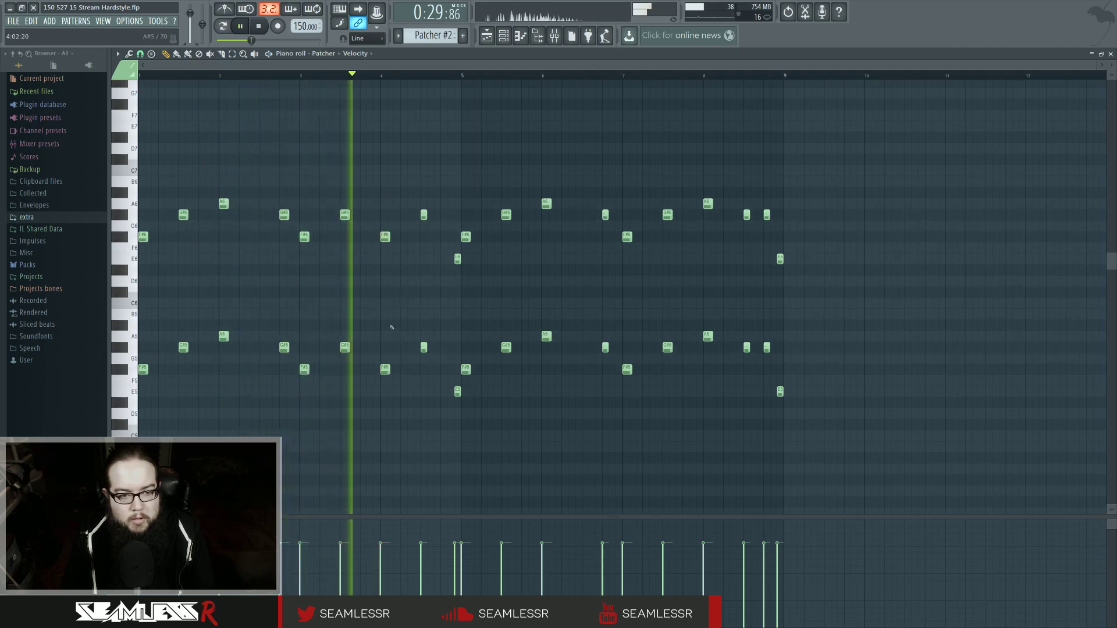
left_click(306, 77)
right_click(423, 215)
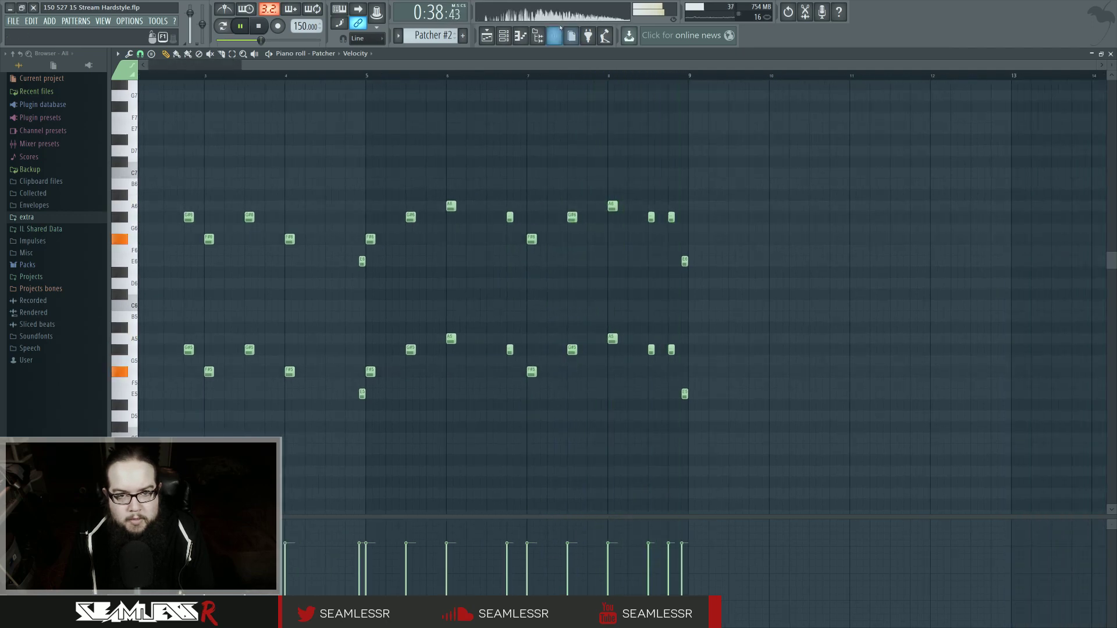
left_click(486, 36)
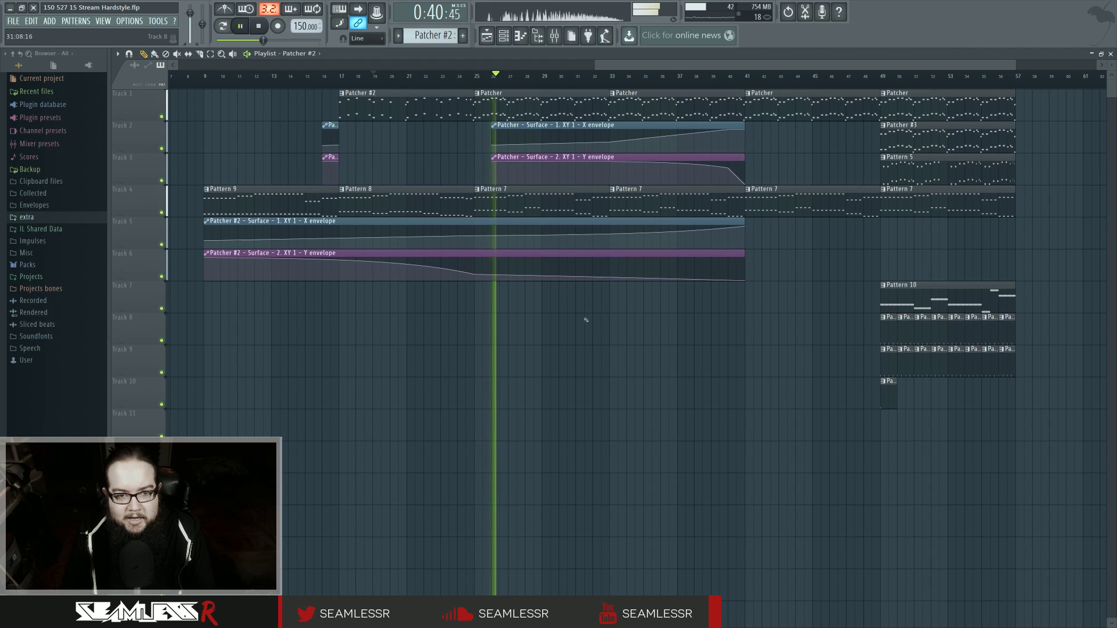
- Move the Patcher X and Y envelopes on Tracks 2 and 3 together to start at bar 22, and play from bar 25
key("space")
left_click_drag(479, 123, 507, 168)
left_click_drag(503, 128, 468, 126)
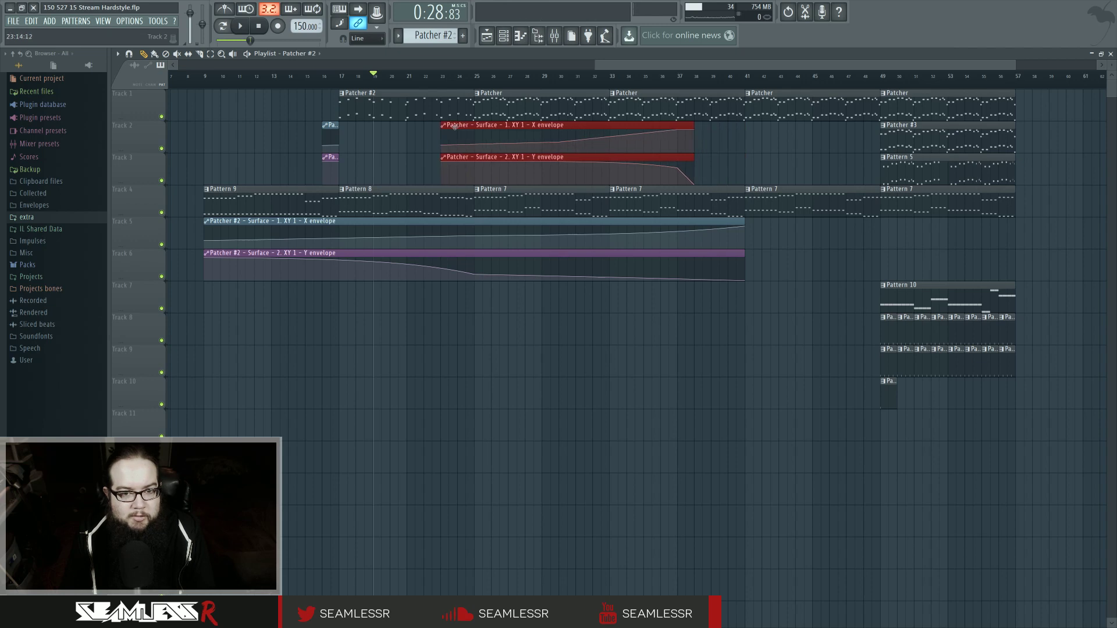
key("space")
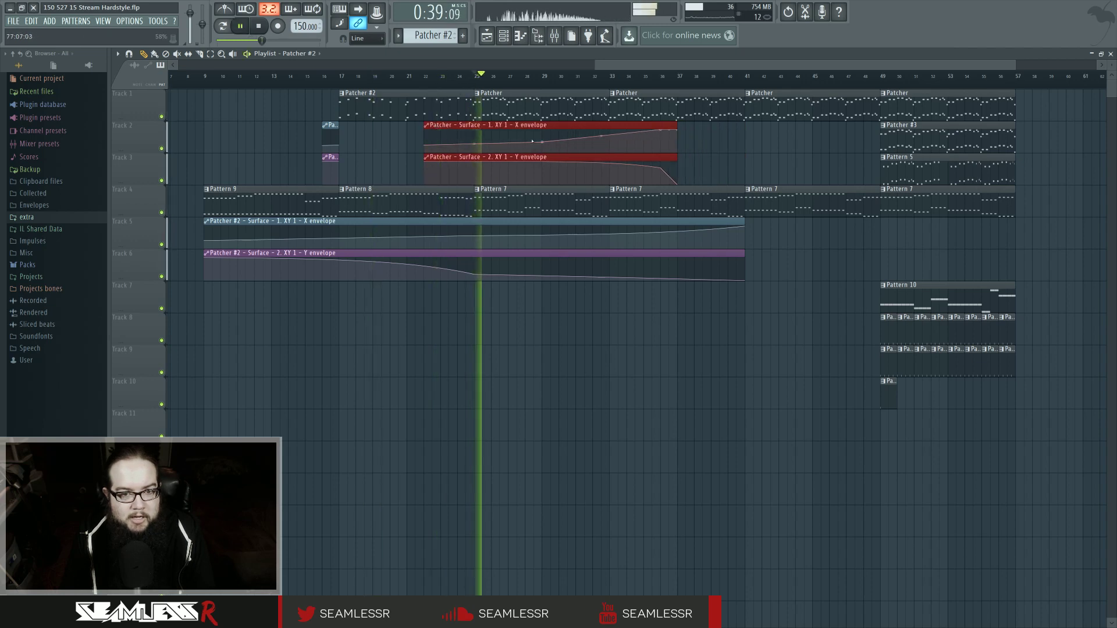
left_click(692, 147)
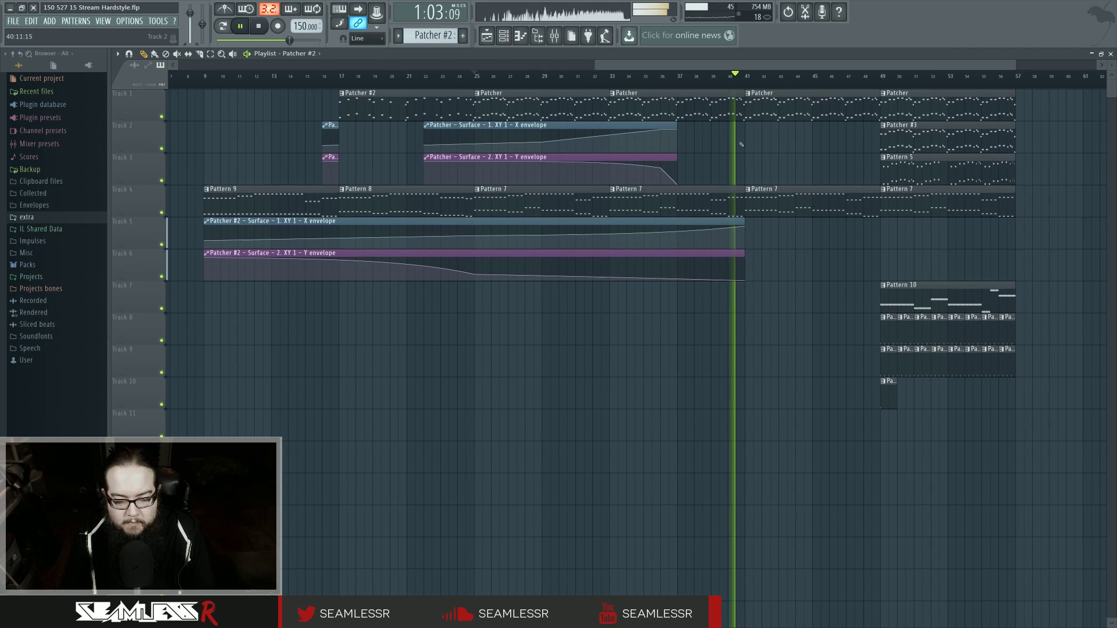
key("space")
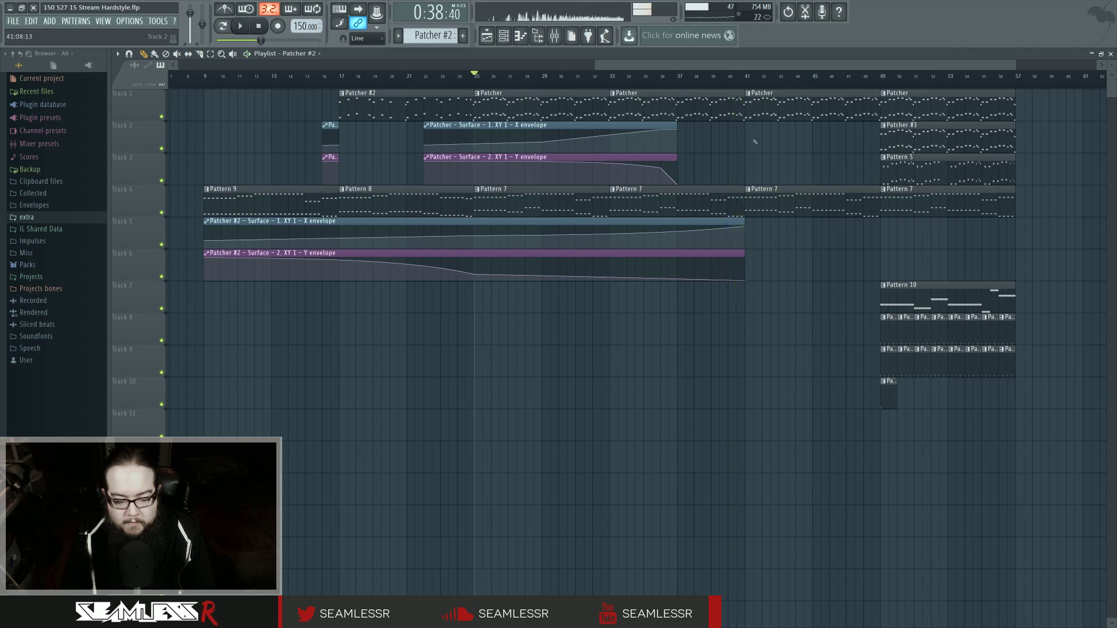
- Delete the Patcher and Pattern 7 clips at bar 41 and move all the drop clips from bar 49 to bar 42
scroll(755, 141, "right", 2)
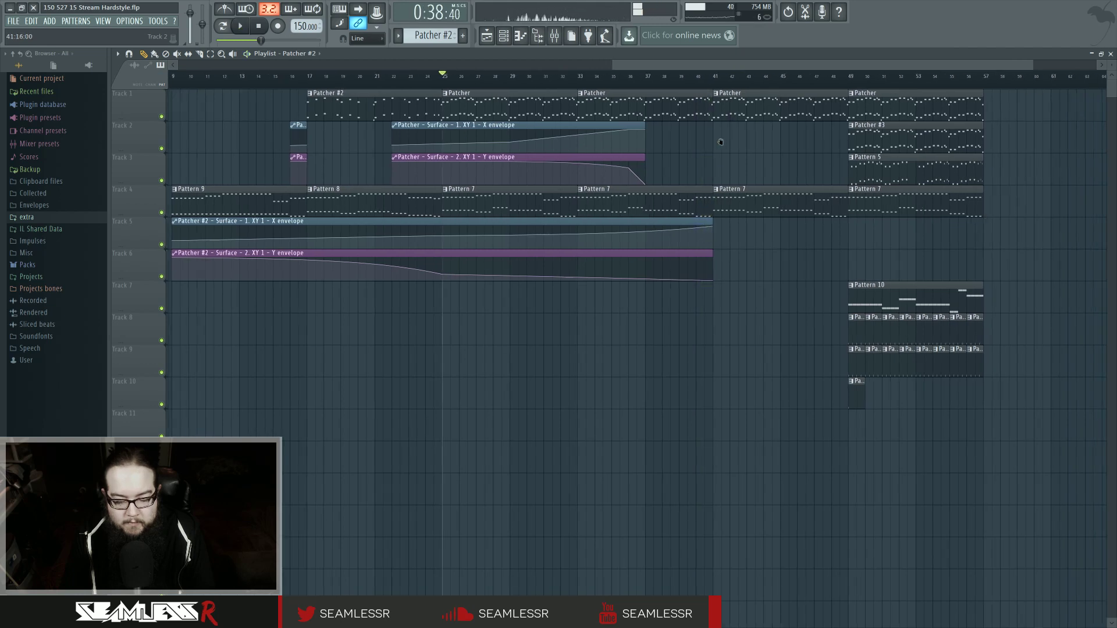
scroll(687, 146, "down", 2)
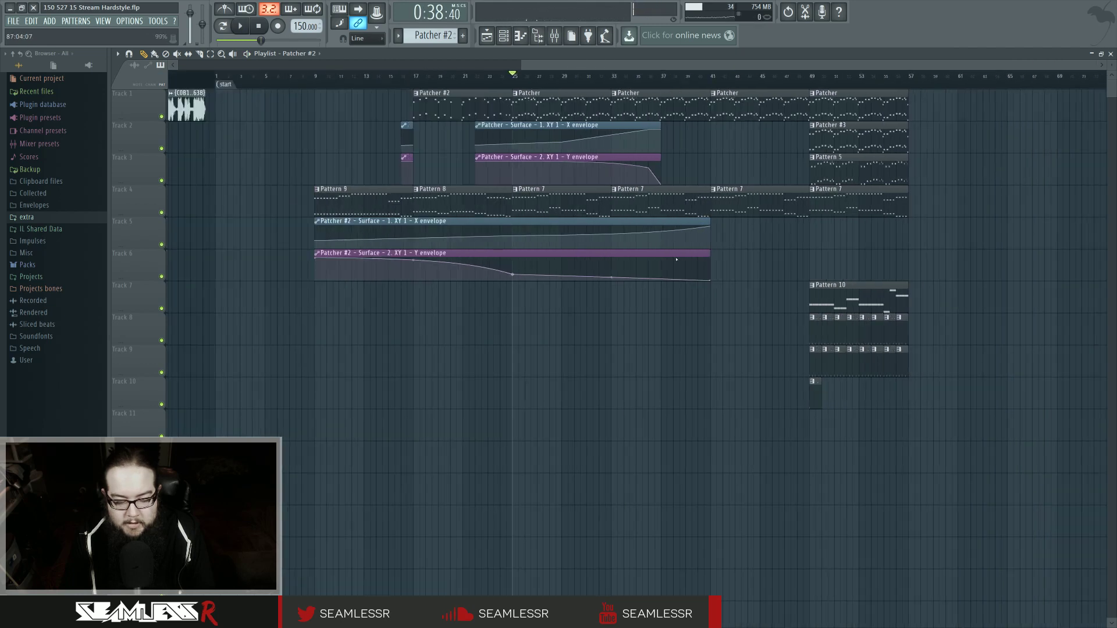
scroll(677, 259, "right", 2)
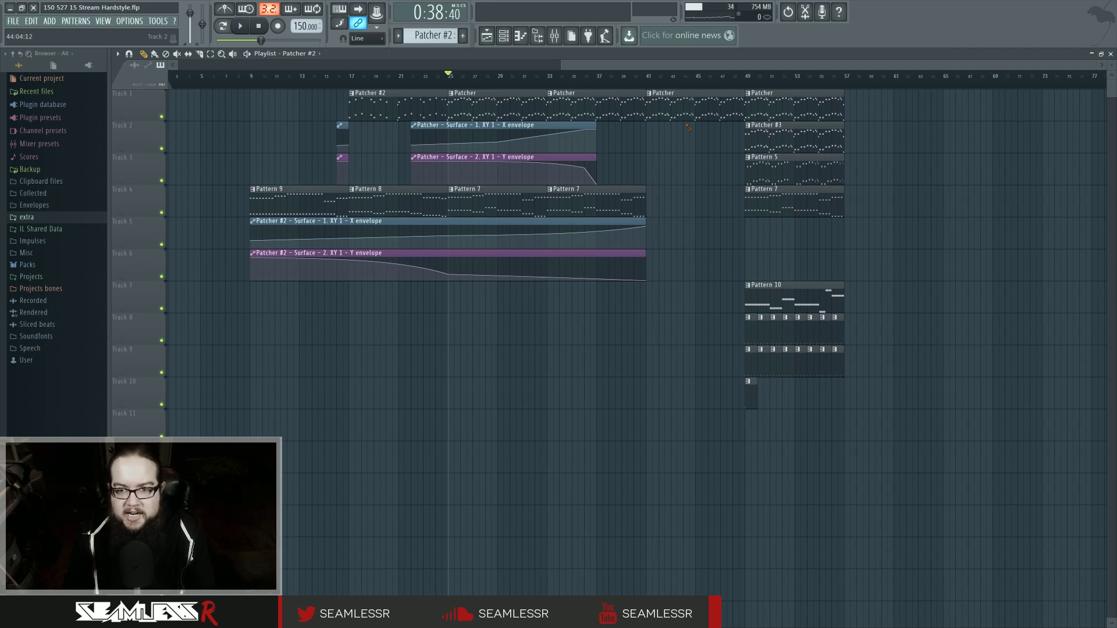
right_click(695, 114)
left_click_drag(701, 111, 832, 390)
left_click_drag(762, 99, 682, 100)
scroll(717, 127, "up", 3)
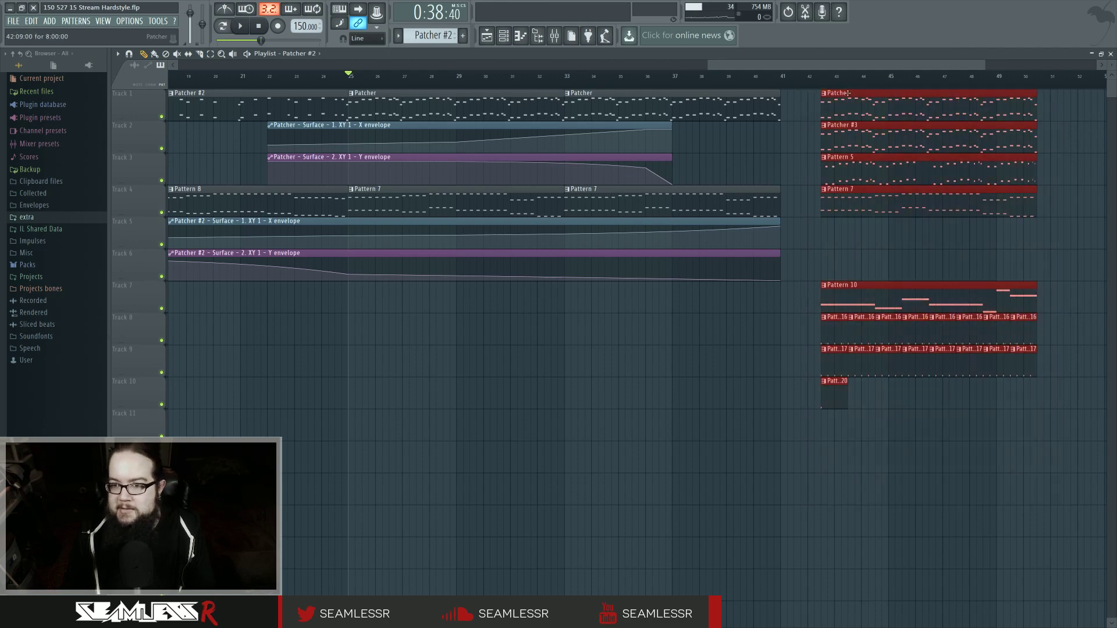
left_click_drag(837, 102, 824, 103)
- Play the transition into the relocated drop and listen through its full eight bars
key("space")
left_click(797, 175, "ctrl")
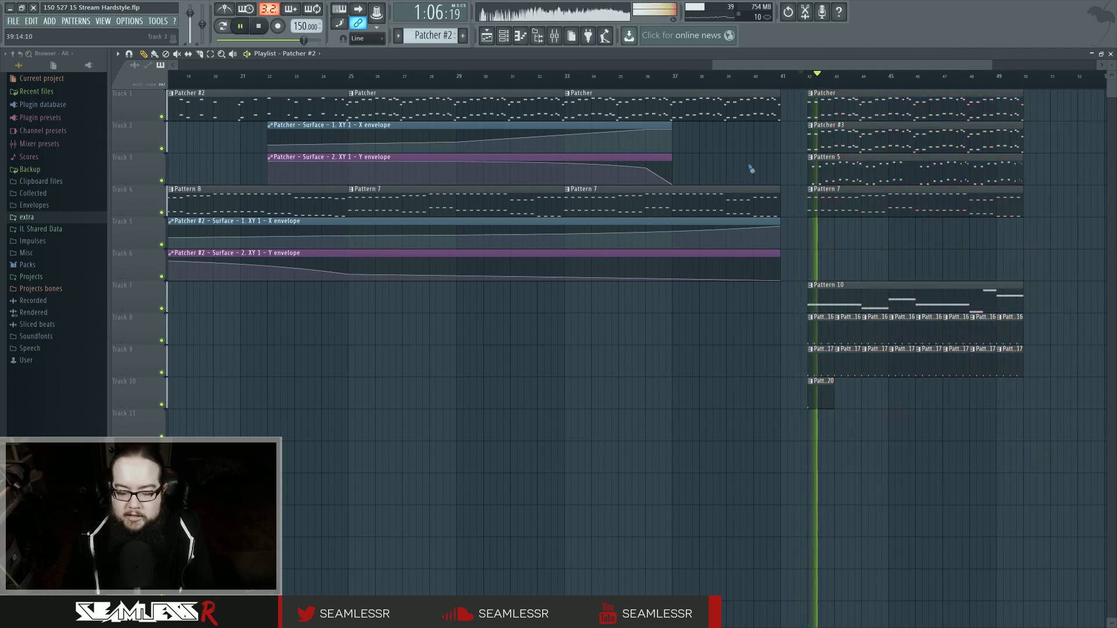
scroll(750, 167, "down", 2)
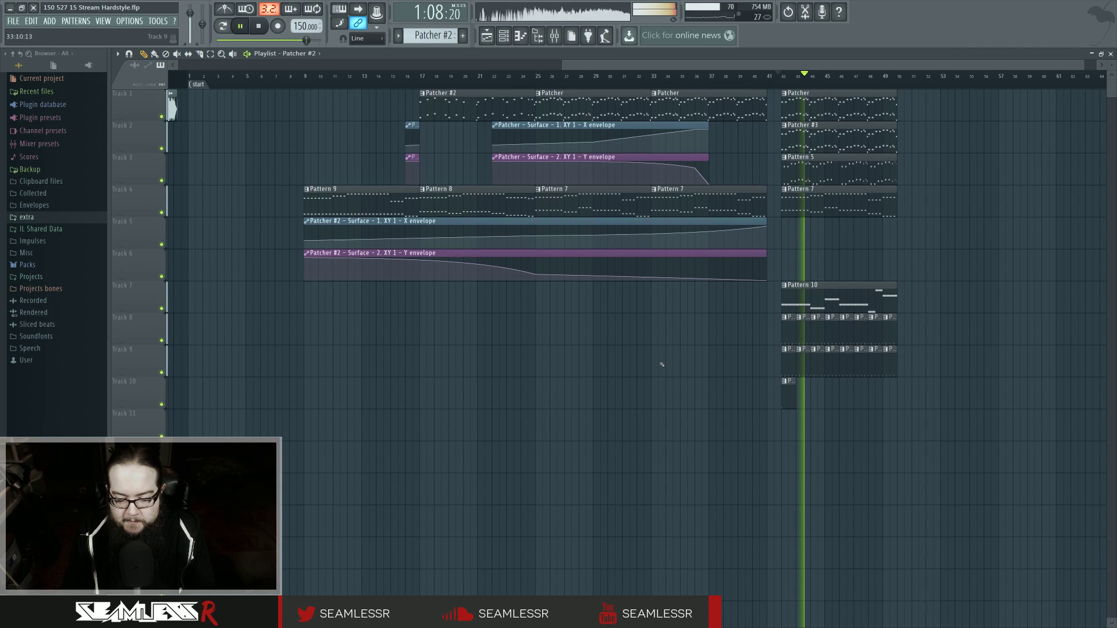
scroll(645, 319, "down", 1)
scroll(657, 325, "left", 3)
scroll(663, 323, "right", 3)
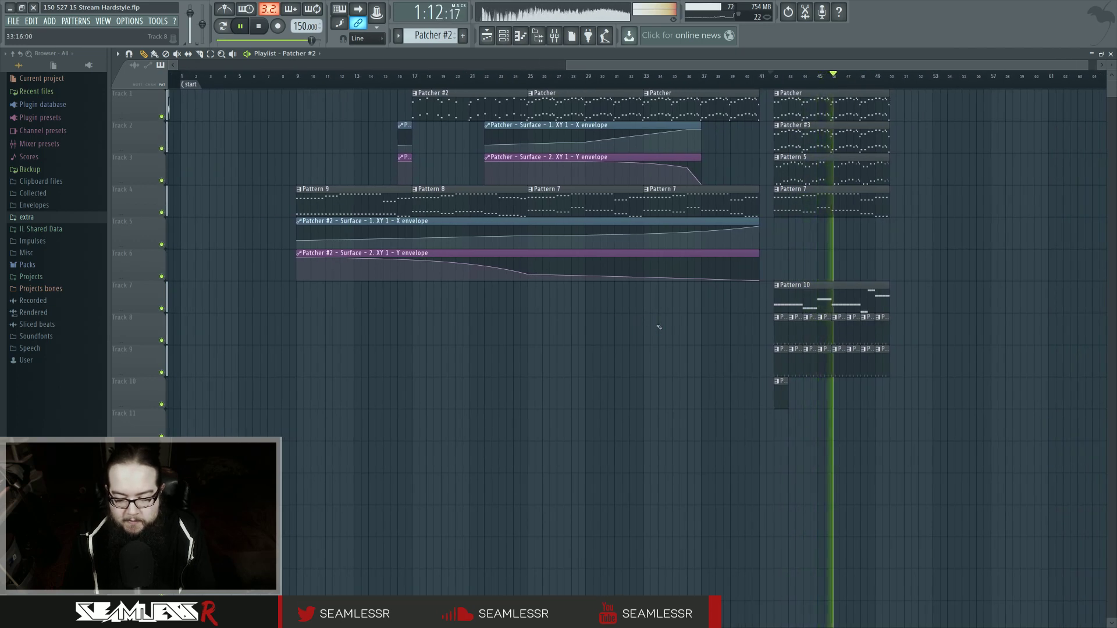
scroll(582, 326, "right", 2)
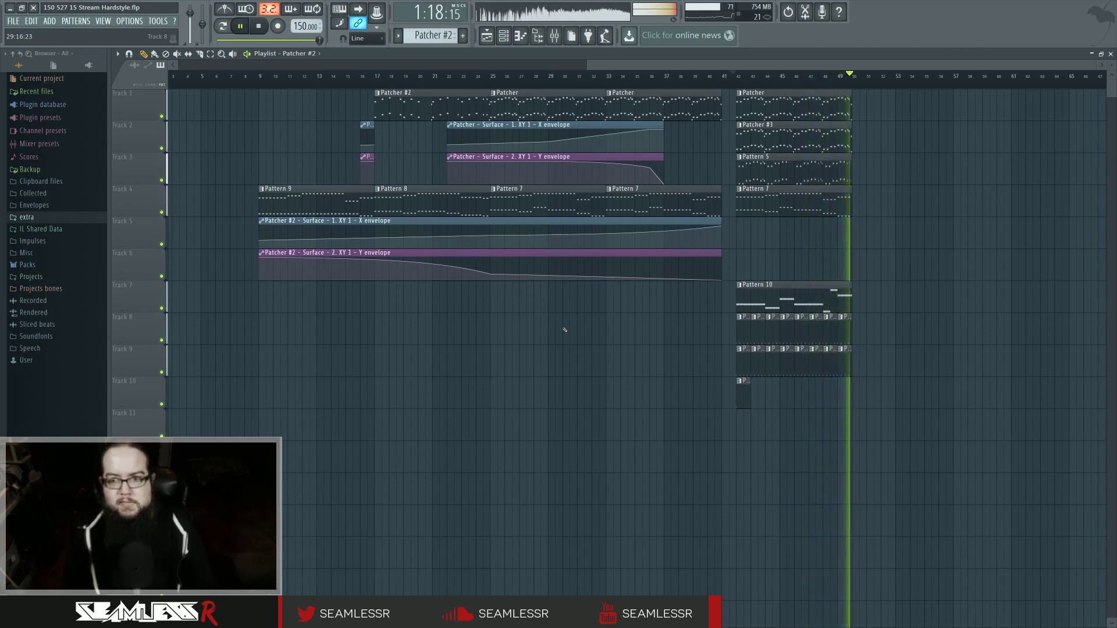
key("space")
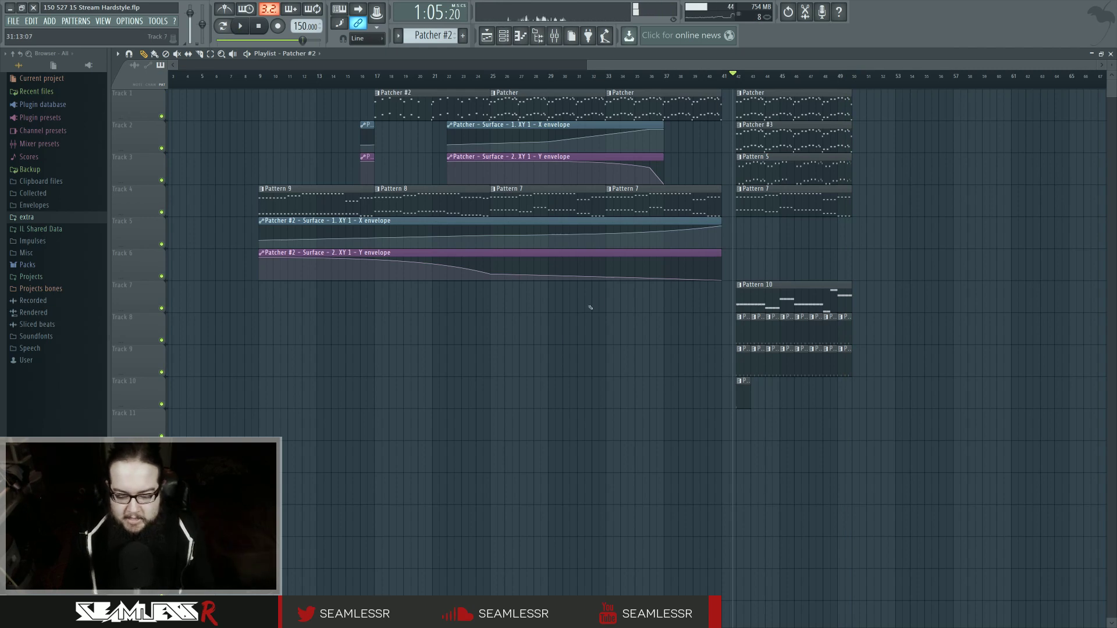
- Open the channel rack and add the East West Play instrument as a new channel below the existing ones
scroll(566, 354, "down", 3)
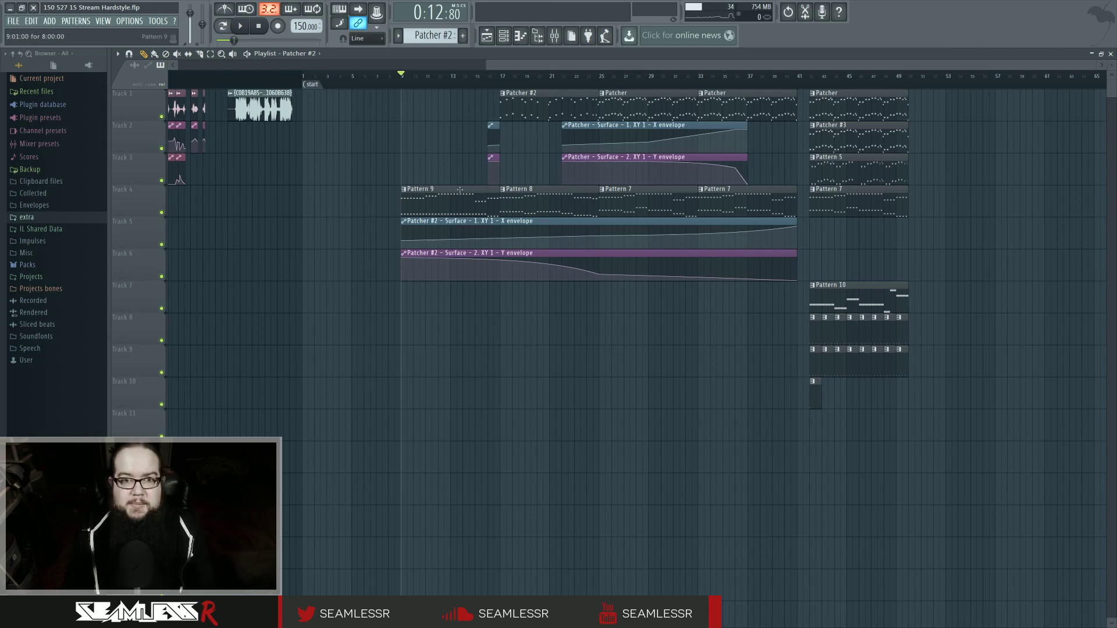
left_click(518, 35)
left_click(504, 36)
left_click(487, 36)
left_click(504, 36)
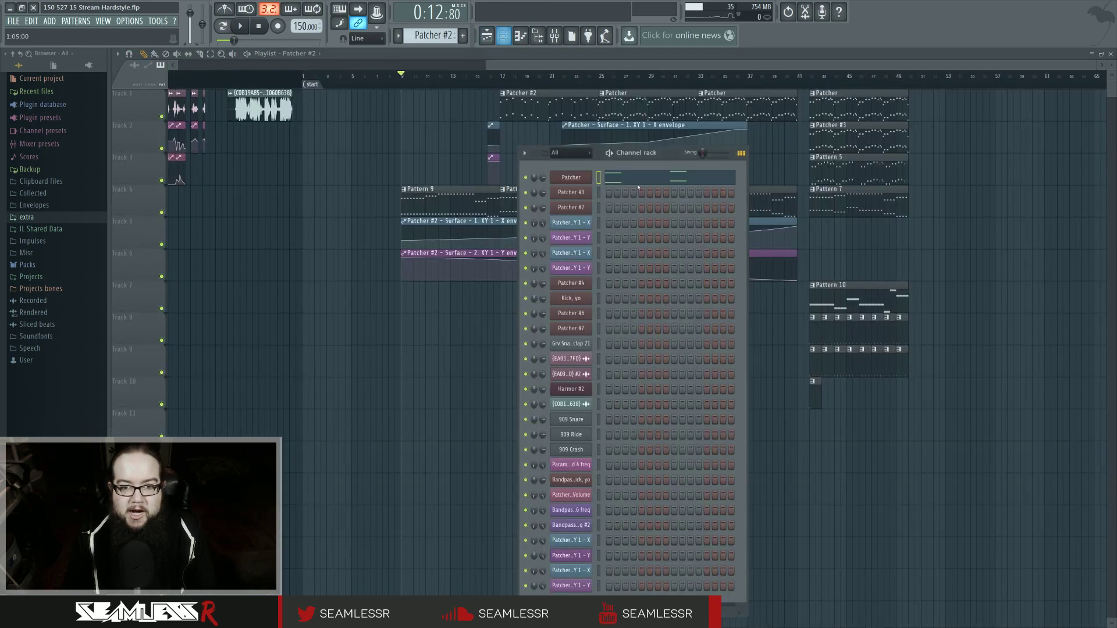
left_click_drag(663, 153, 663, 141)
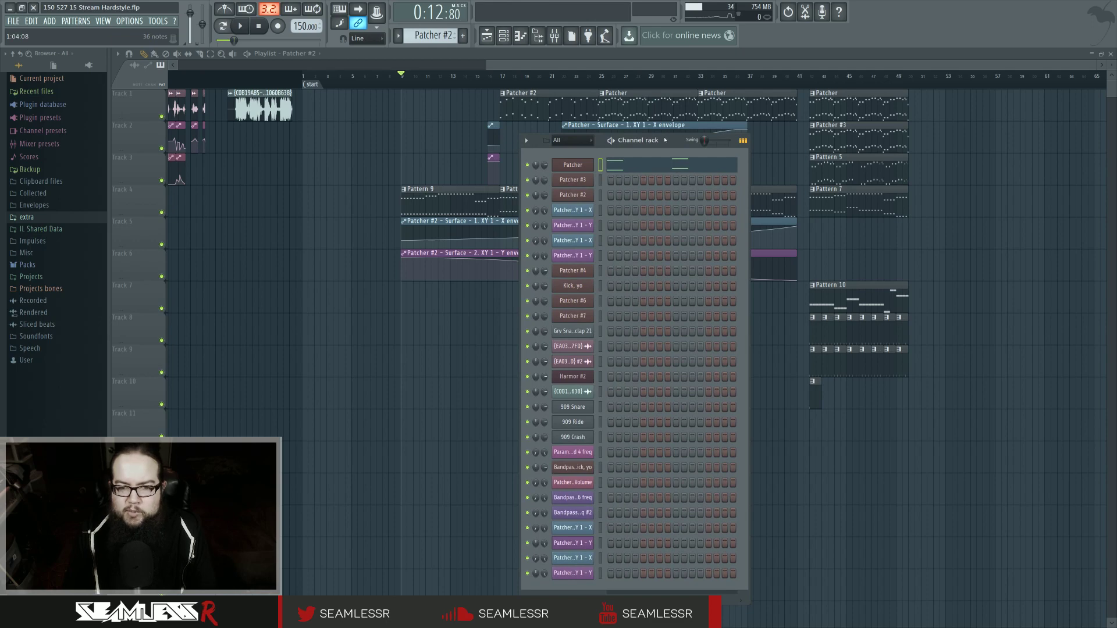
key("F8")
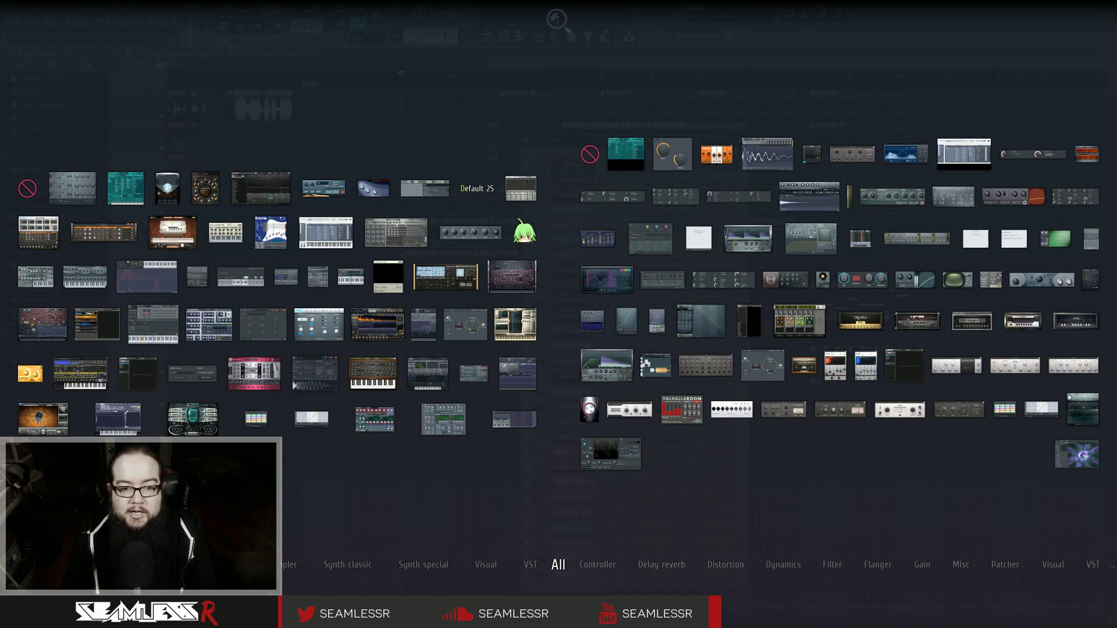
left_click_drag(515, 325, 595, 585)
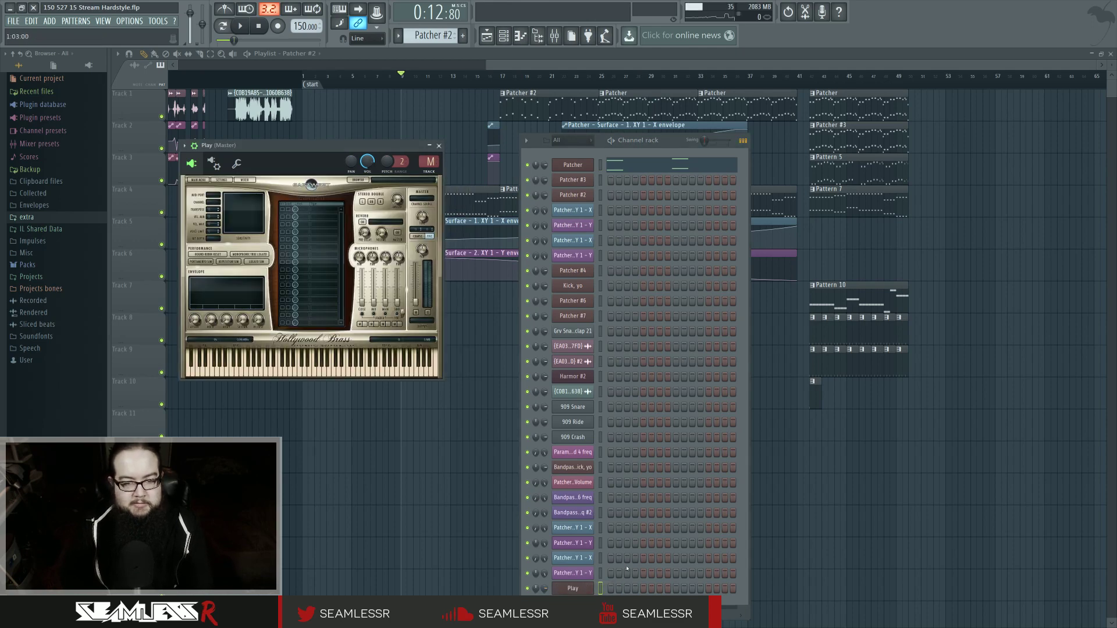
- Check the wrapper settings of the Play instrument and open its sound browser
left_click_drag(283, 149, 456, 272)
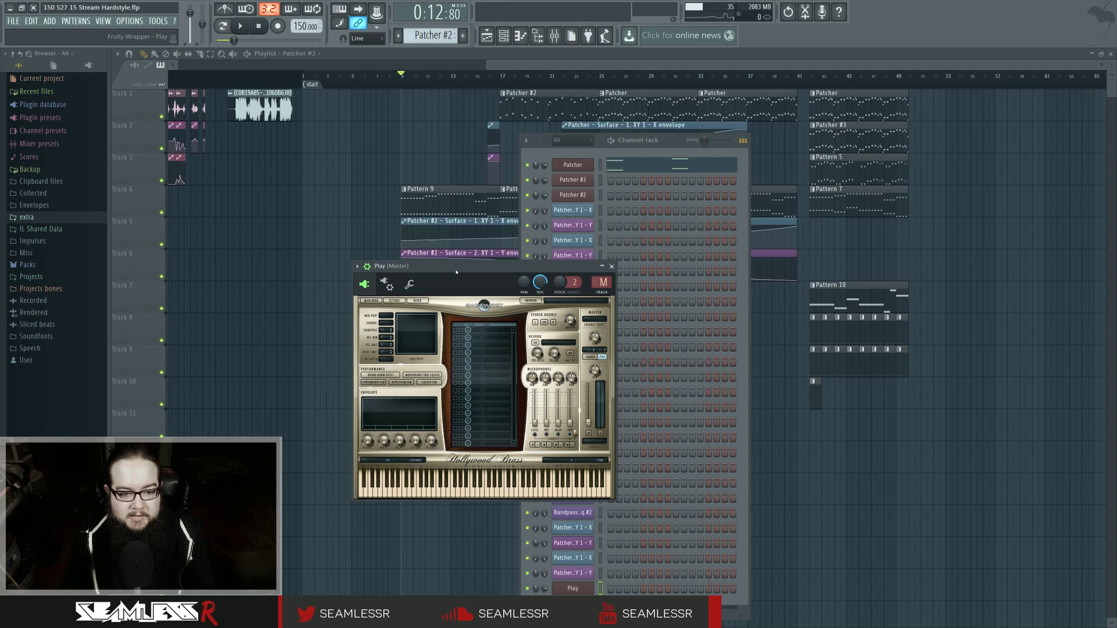
left_click(387, 284)
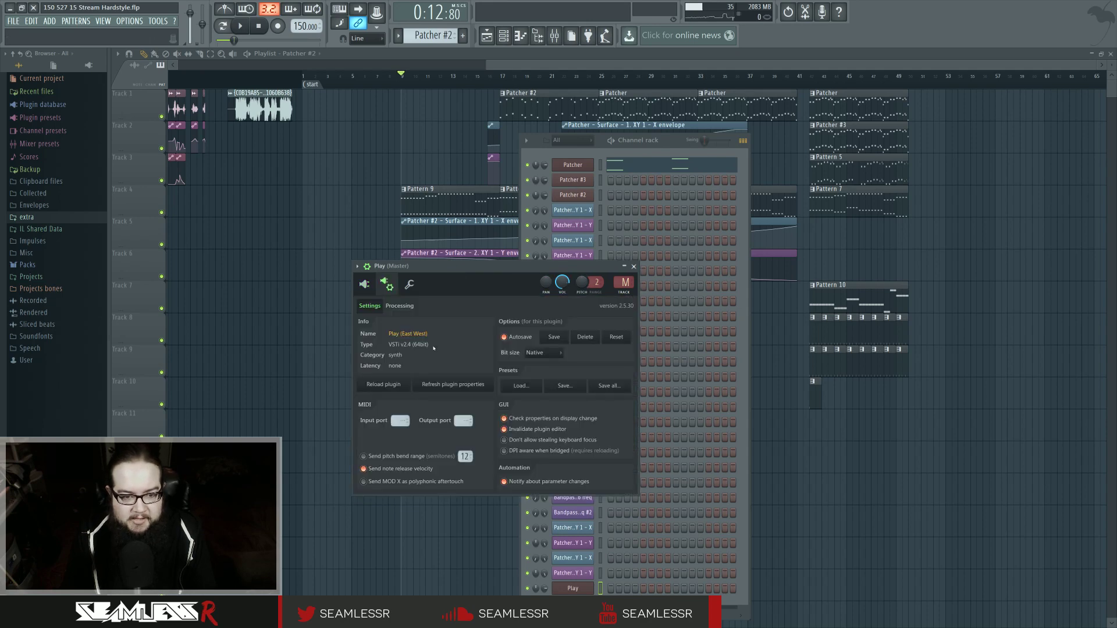
left_click(364, 284)
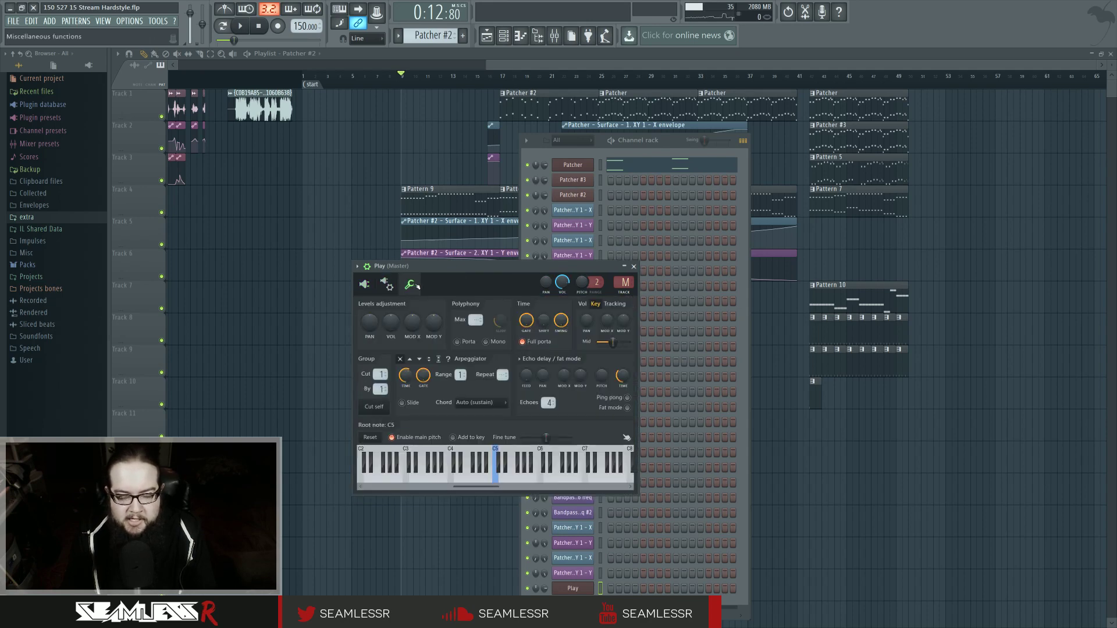
left_click(387, 283)
left_click(364, 283)
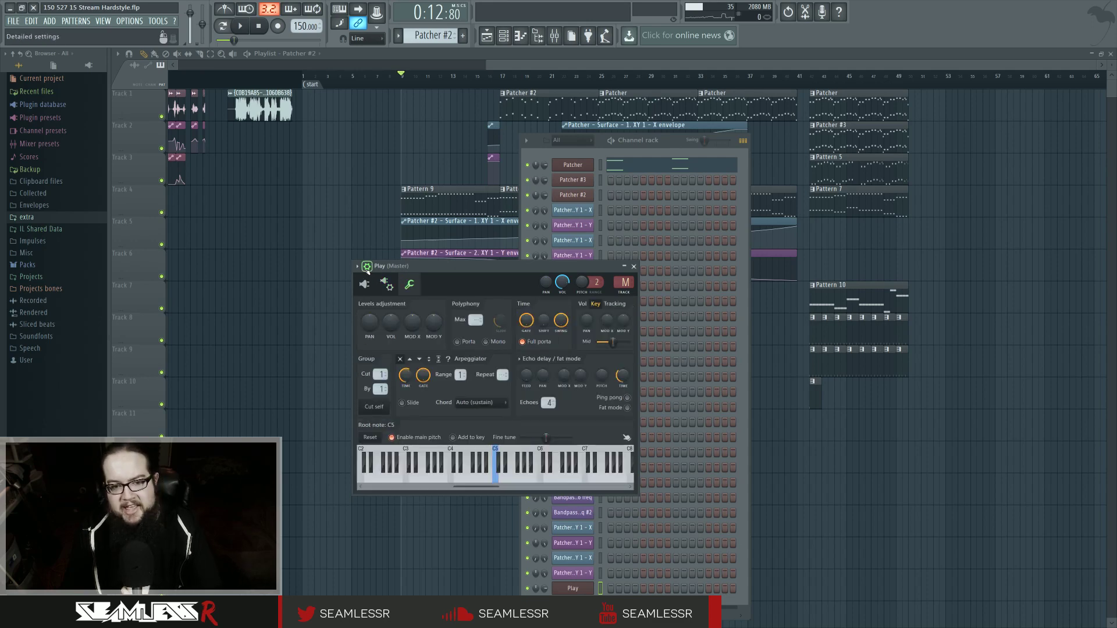
left_click(367, 265)
left_click(531, 278)
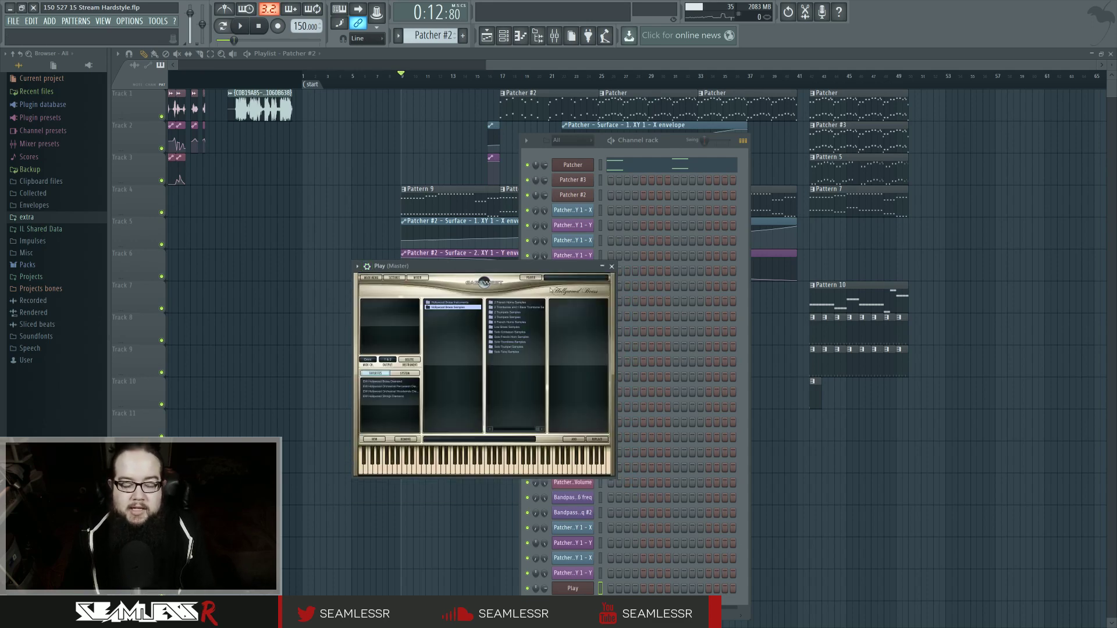
left_click_drag(501, 269, 531, 294)
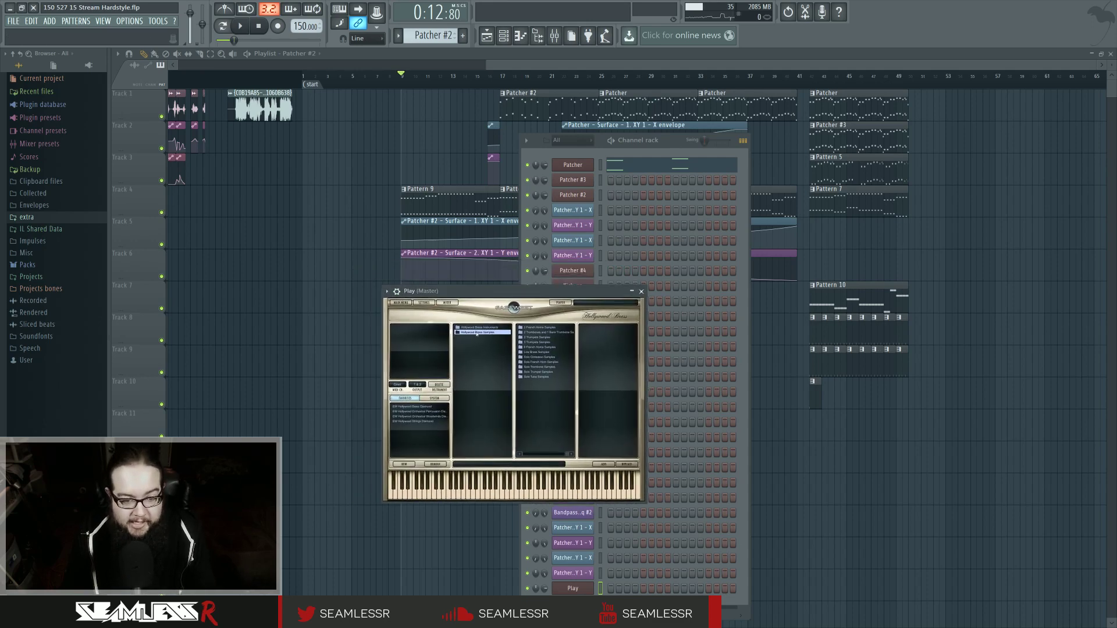
- Load a Celli patch from the Legato Bow Change folder of the EW Hollywood Strings Diamond library
left_click(429, 422)
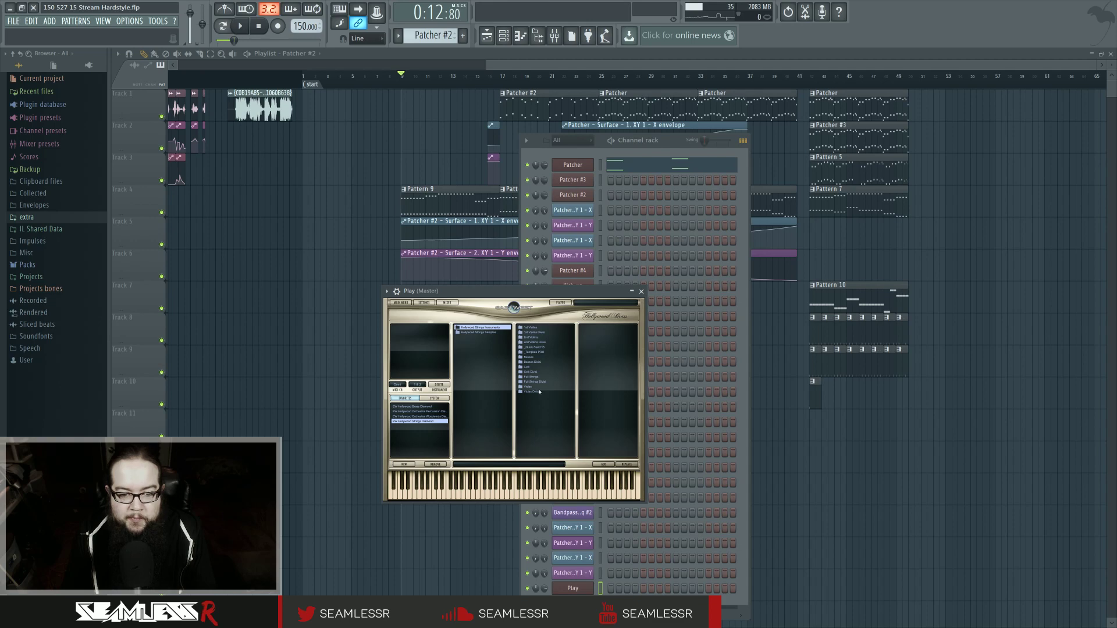
left_click(532, 367)
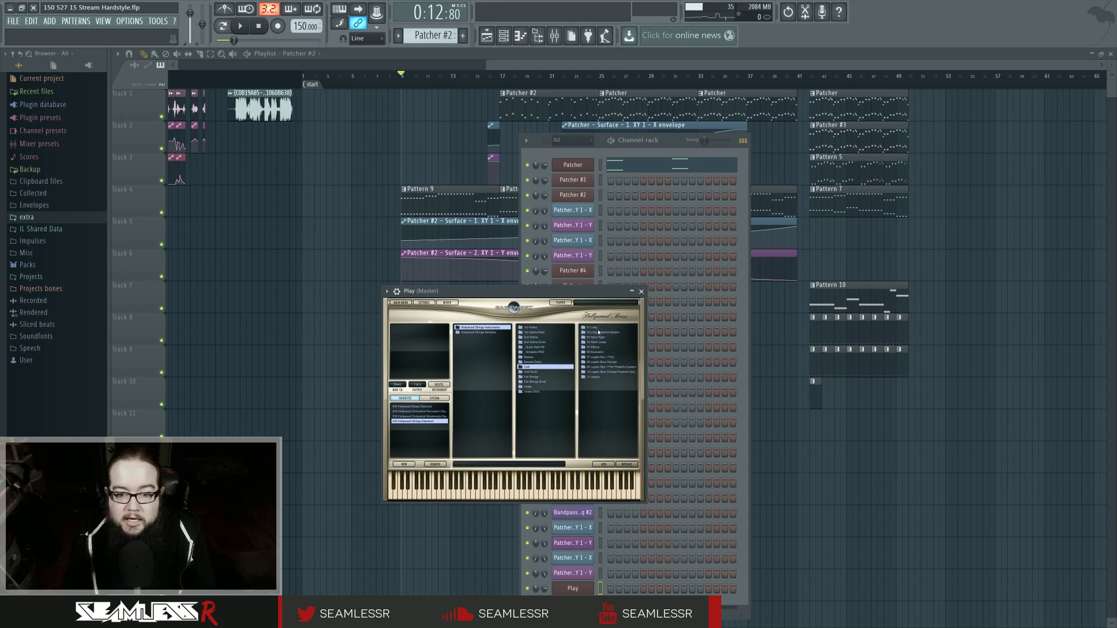
left_click(596, 328)
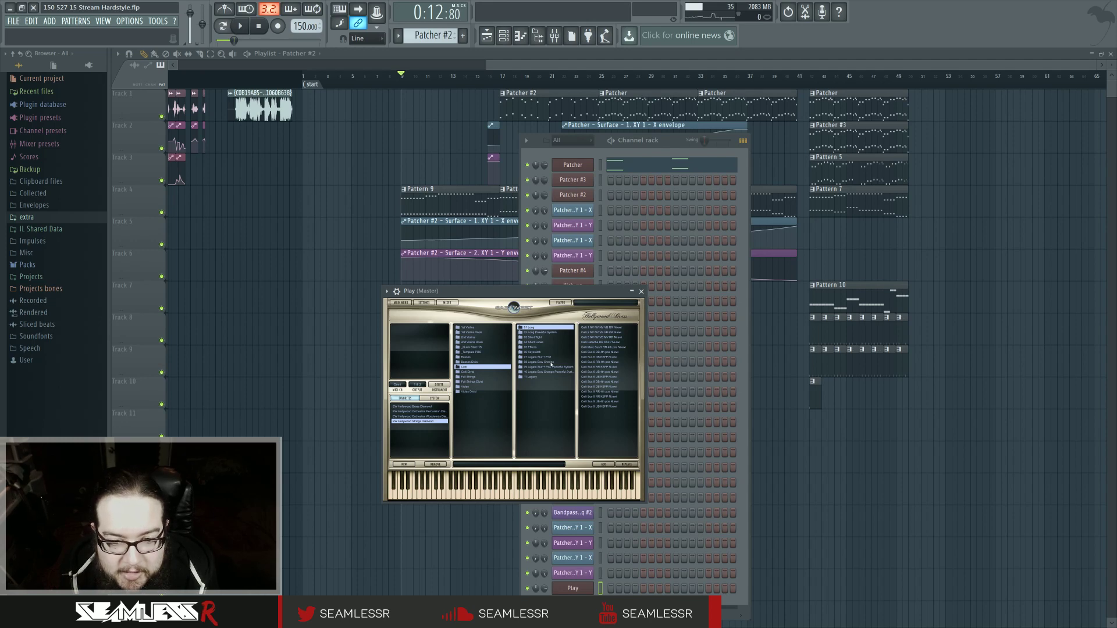
left_click(554, 362)
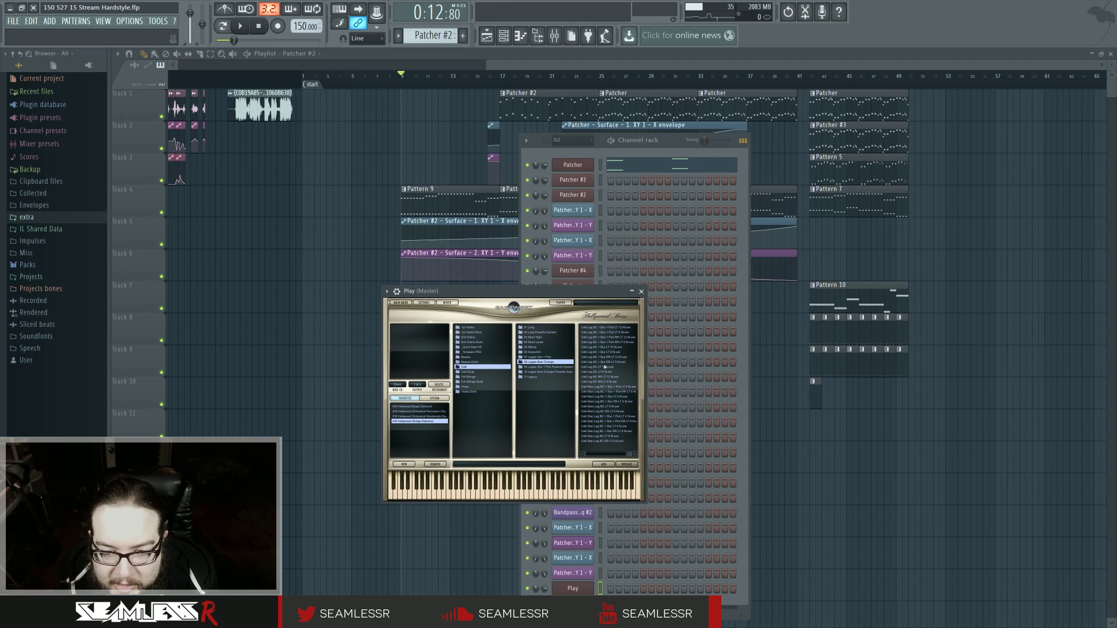
double_click(603, 382)
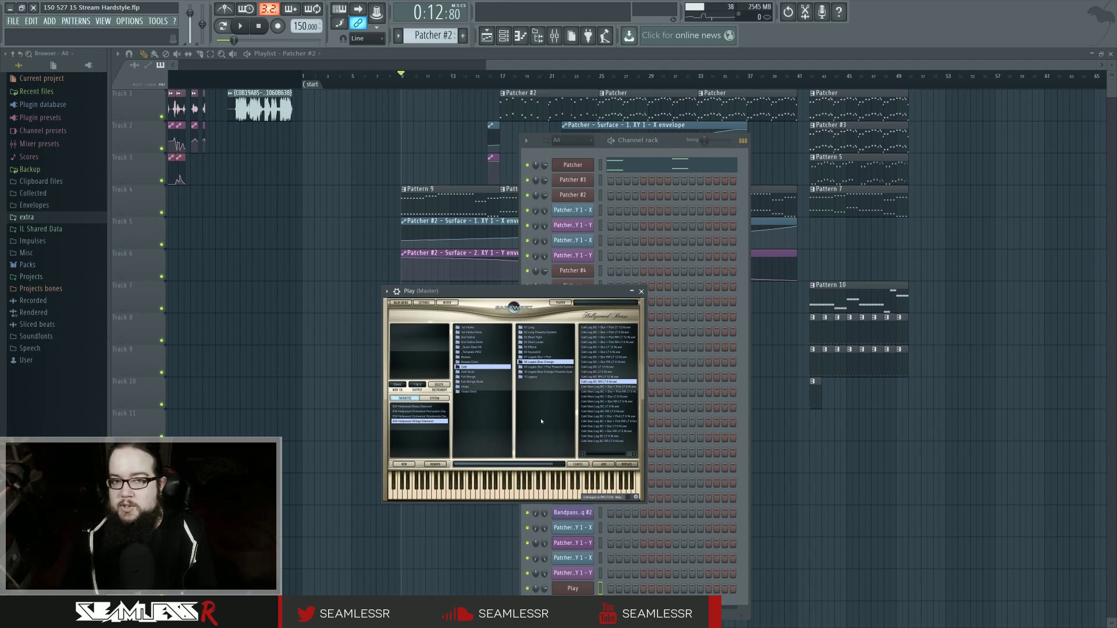
- Audition the loaded cello patch by playing individual notes across its playable range
left_click(504, 496)
left_click(528, 495)
left_click(507, 496)
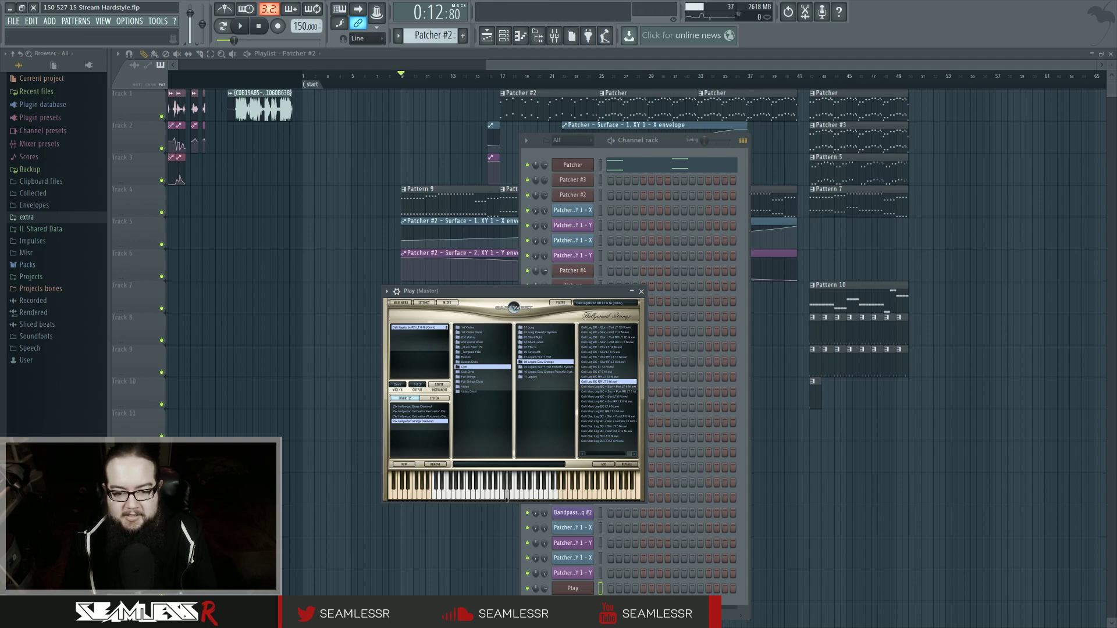
left_click(522, 500)
left_click(512, 500)
left_click(507, 500)
left_click(498, 499)
left_click(478, 499)
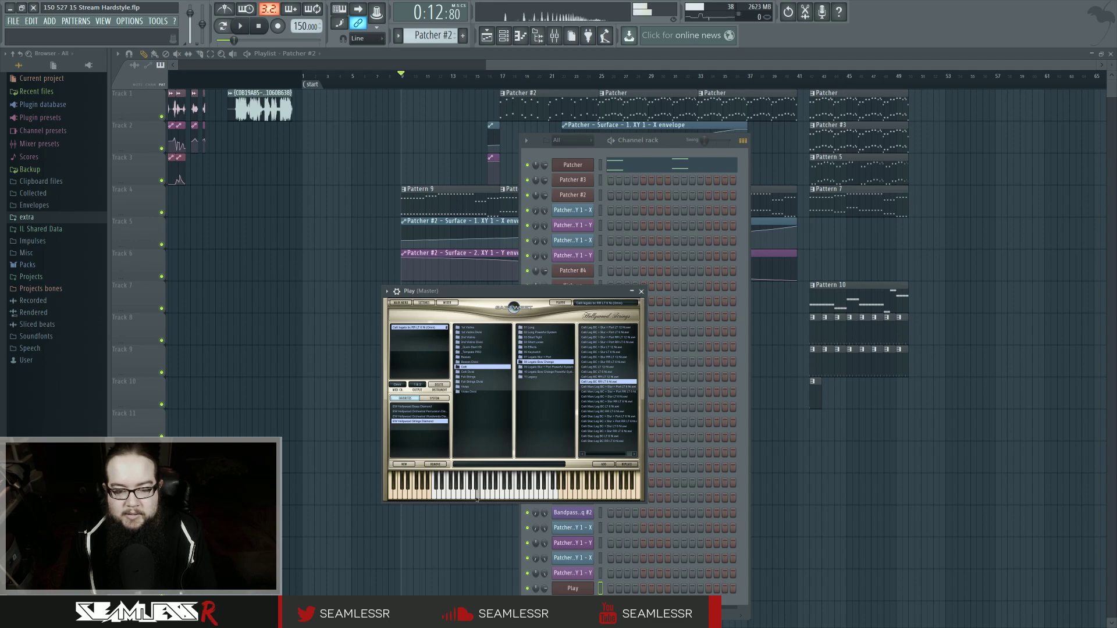
left_click(503, 499)
left_click(484, 499)
left_click(478, 499)
left_click(473, 499)
left_click(468, 499)
left_click(504, 498)
left_click(515, 499)
left_click(541, 499)
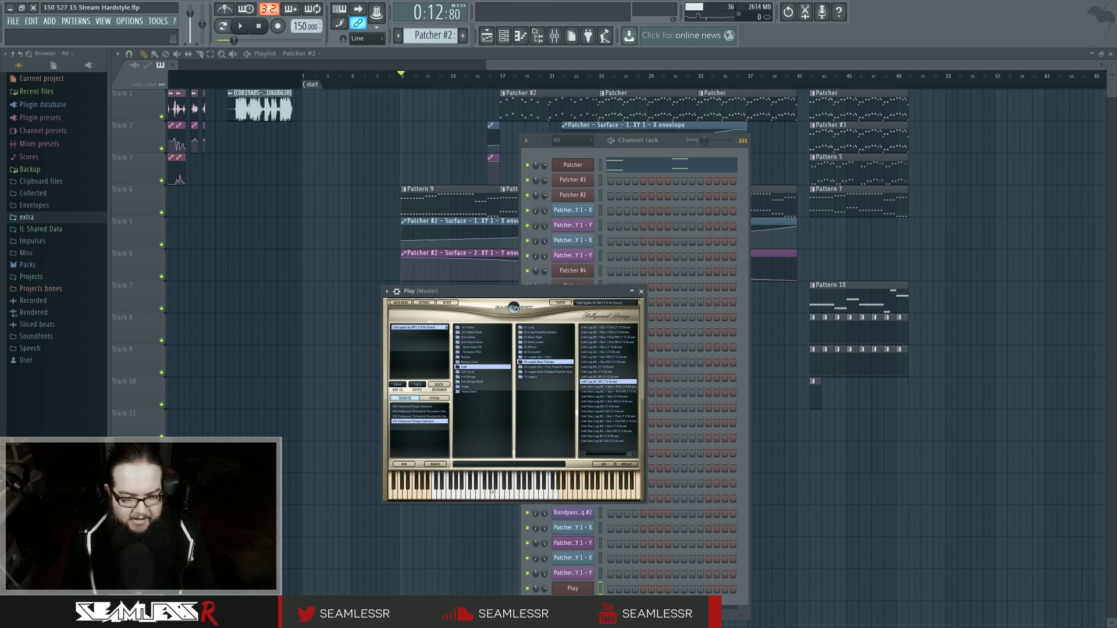
- Move the Play window aside, view Pattern 9's notes in the piano roll and return to the playlist
left_click_drag(546, 293, 642, 287)
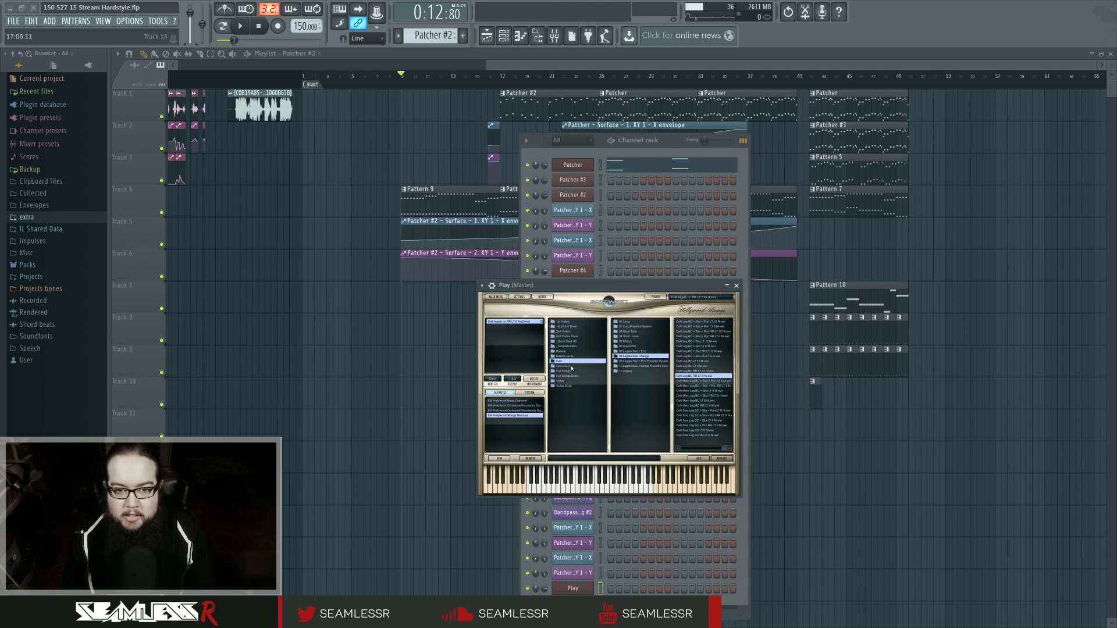
double_click(425, 207)
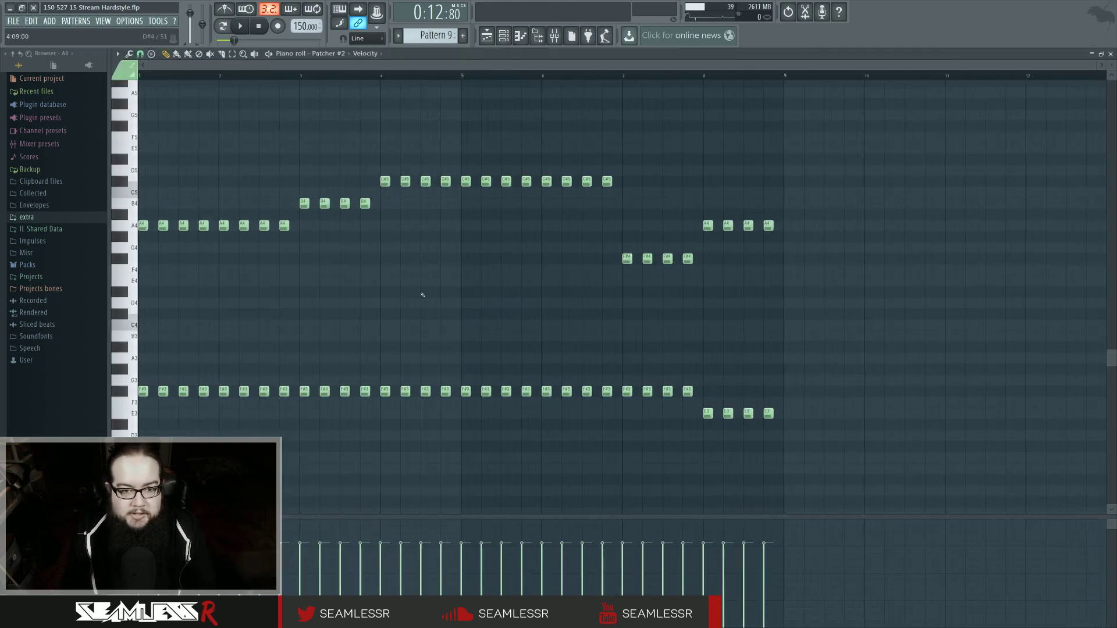
left_click_drag(315, 217, 47, 146)
left_click(487, 35)
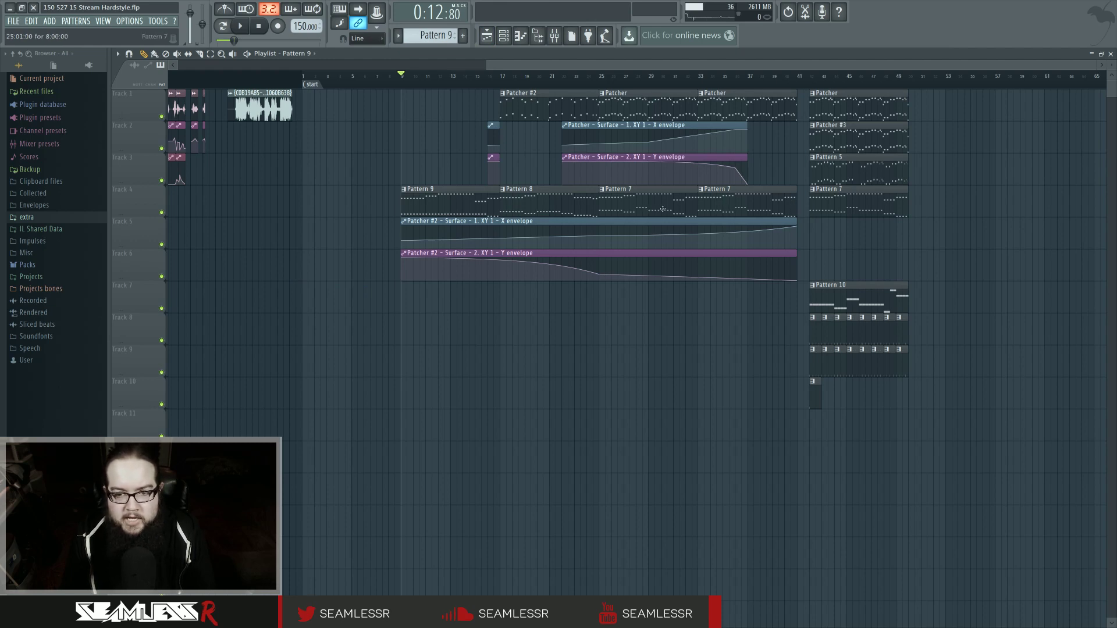
- Make the Pattern 7 clip at bar 33 on Track 4 unique and open its notes in the piano roll for playback
left_click(646, 203)
left_click(702, 190)
left_click(720, 257)
key("F7")
key("space")
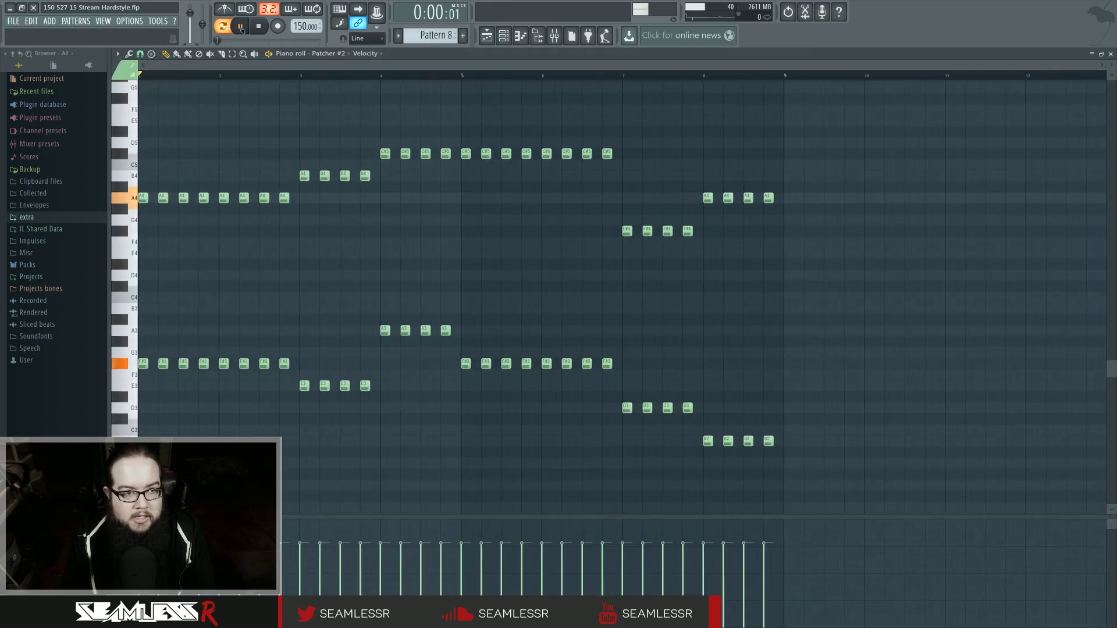
- Check the new clip's place in the playlist, then listen through Pattern 8 in the piano roll
key("F6")
left_click(487, 36)
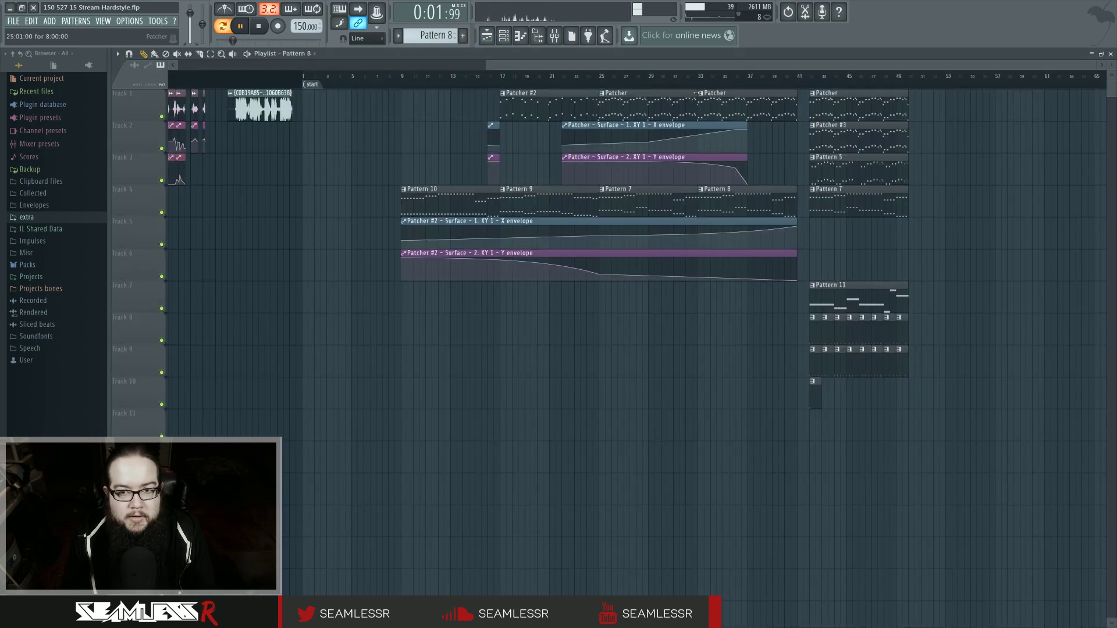
left_click(221, 26)
key("F7")
left_click(225, 27)
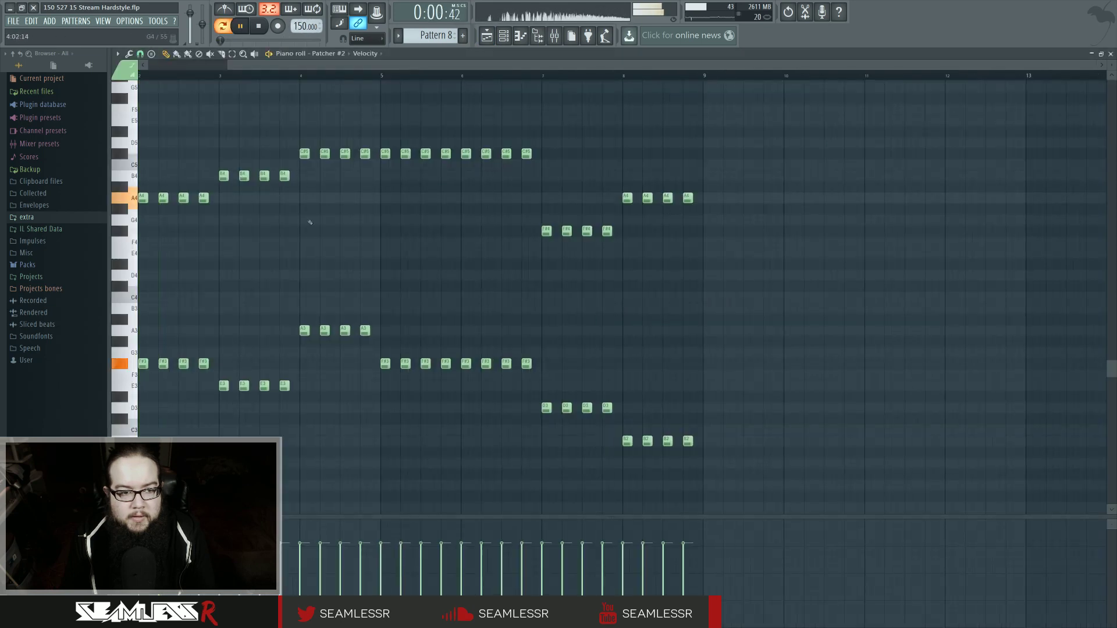
left_click_drag(309, 221, 404, 246)
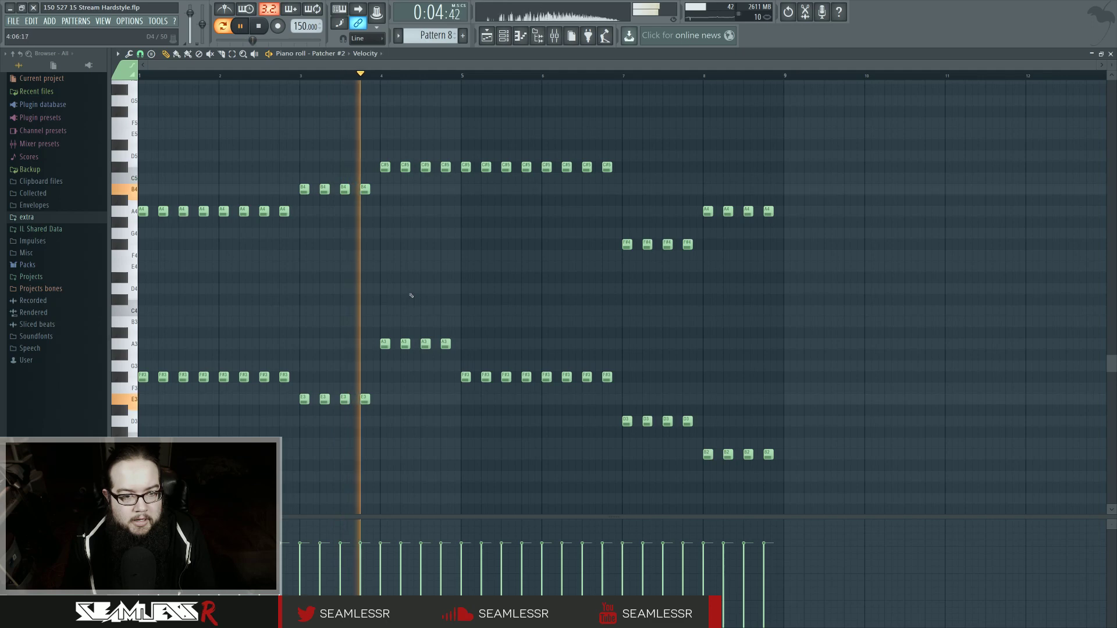
left_click_drag(537, 178, 568, 170)
key("space")
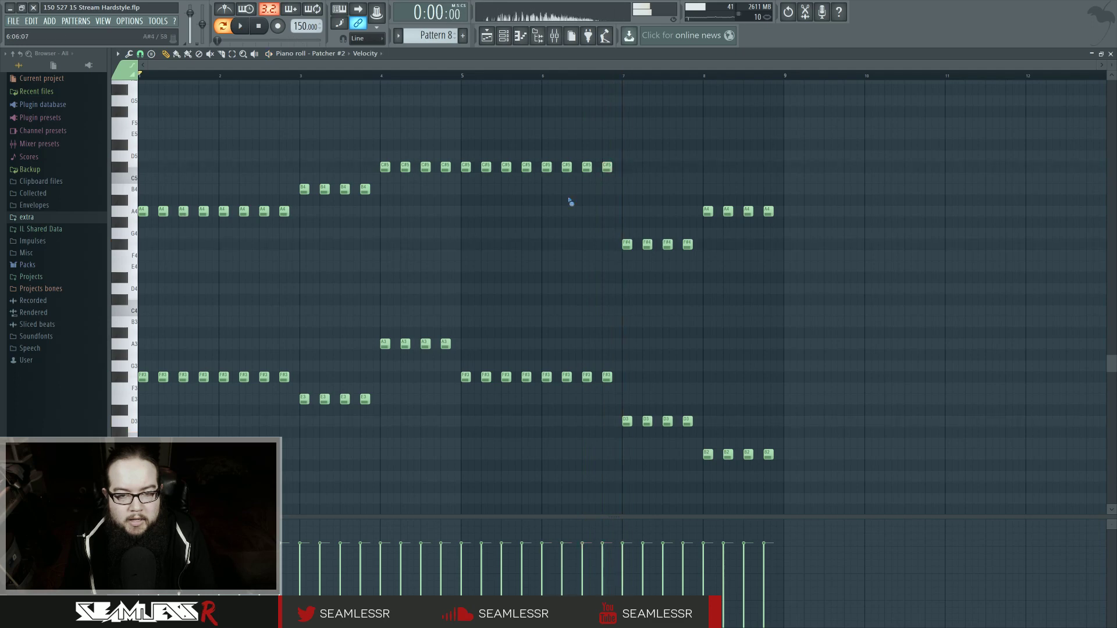
- Play Pattern 8 from bar 5 and raise the last two upper notes of bar 6 to D5
left_click(568, 195)
scroll(568, 210, "up", 3)
left_click(461, 74)
key("space")
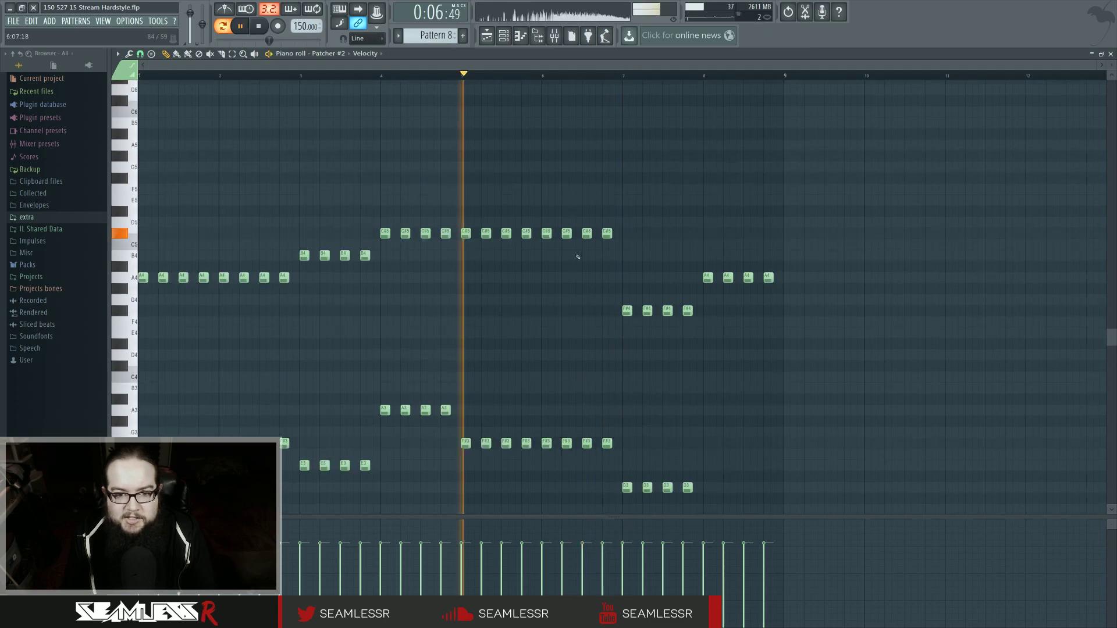
scroll(578, 256, "up", 2)
left_click_drag(587, 256, 632, 221)
left_click(635, 276, "ctrl")
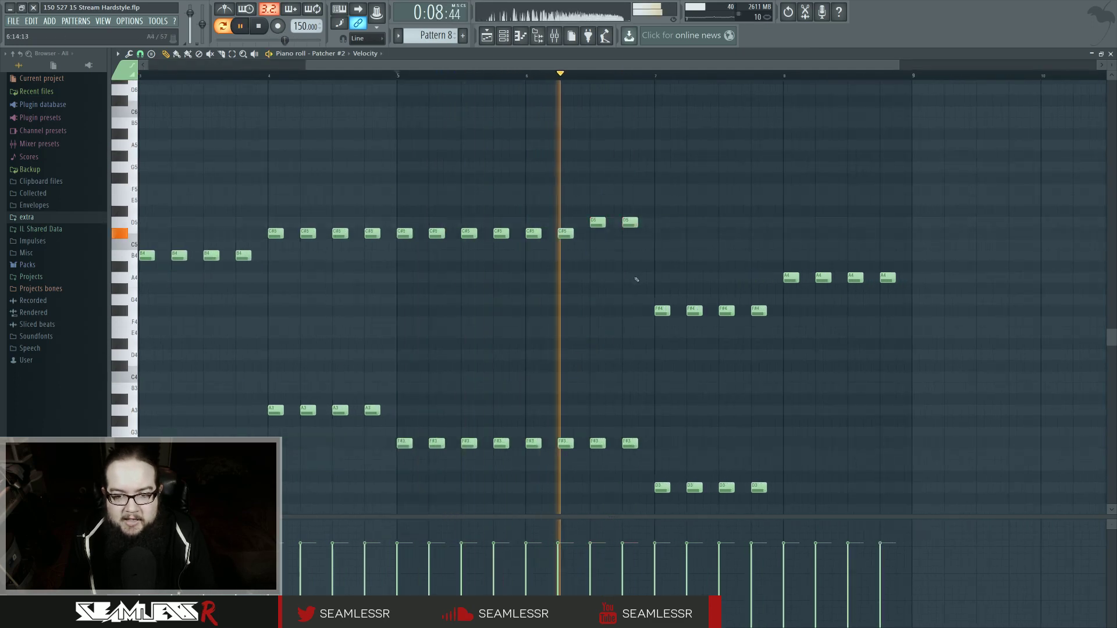
left_click_drag(634, 279, 566, 234)
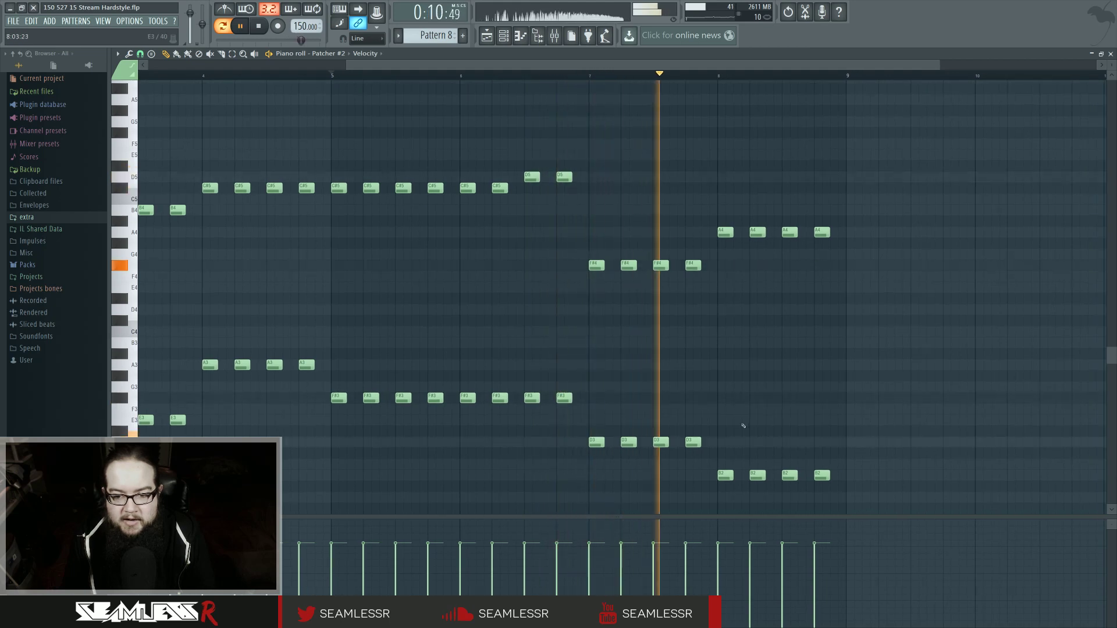
- Raise the four lower notes in bar 8 of Pattern 8 to C#3 while playing back the passage
key("space")
mouse_move(717, 459)
left_mouse_down()
mouse_move(829, 484)
mouse_move(726, 442)
left_mouse_up()
key("space")
left_click(660, 75)
mouse_move(725, 442)
left_mouse_down()
mouse_move(725, 464)
mouse_move(725, 454)
left_mouse_up()
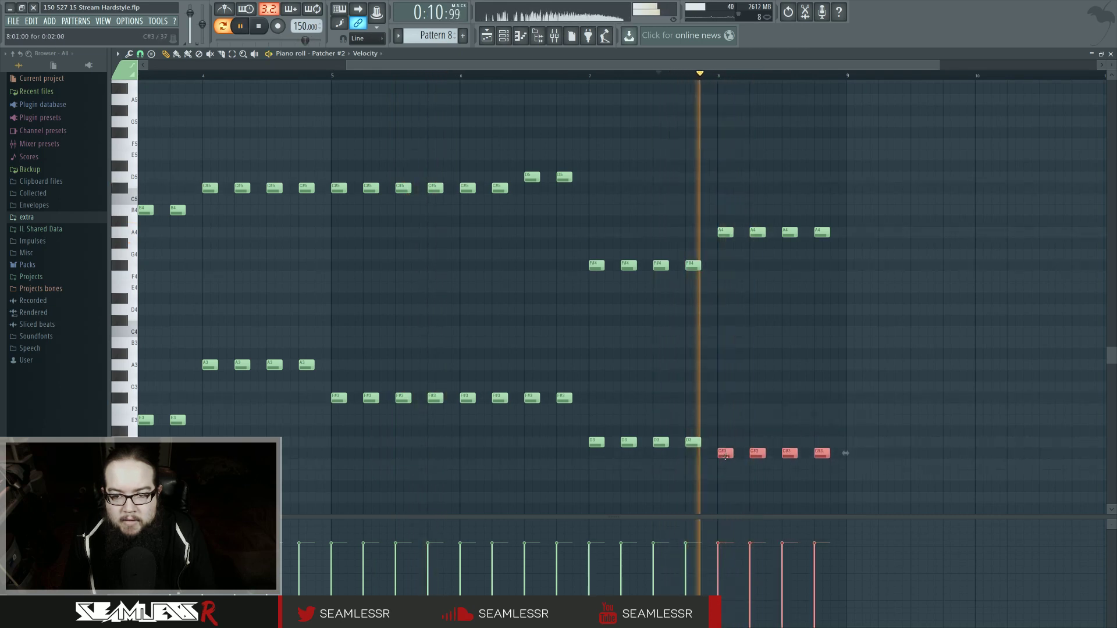
left_click(756, 405, "ctrl")
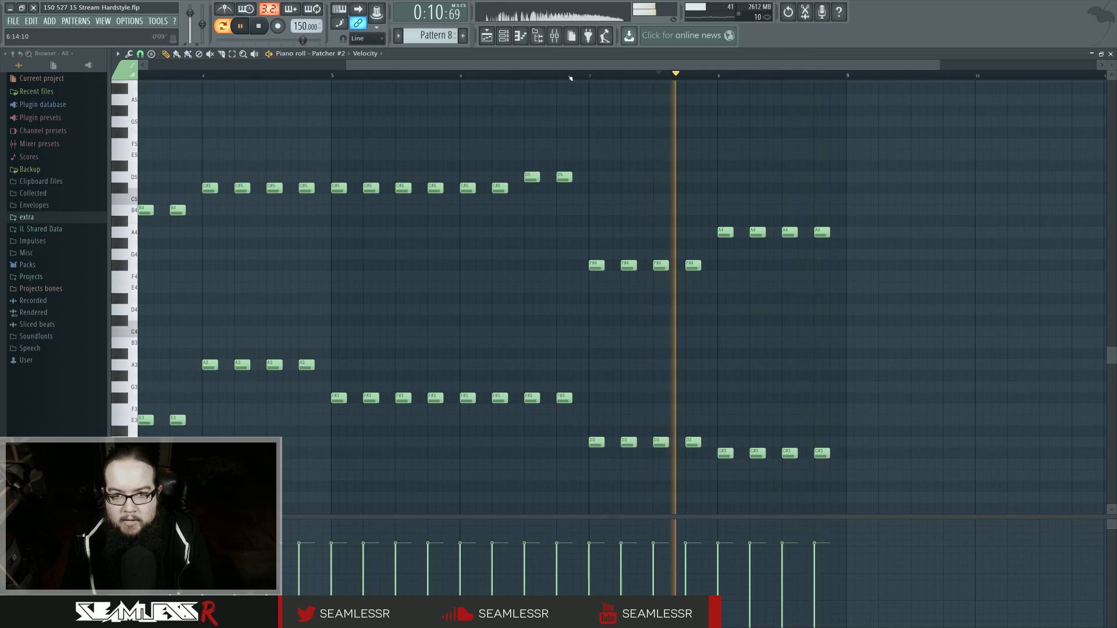
- Lower the last two upper notes of bar 8 by one semitone to G#4
left_click_drag(787, 224, 845, 233, "ctrl")
key("shift+Down")
left_click(783, 287, "ctrl")
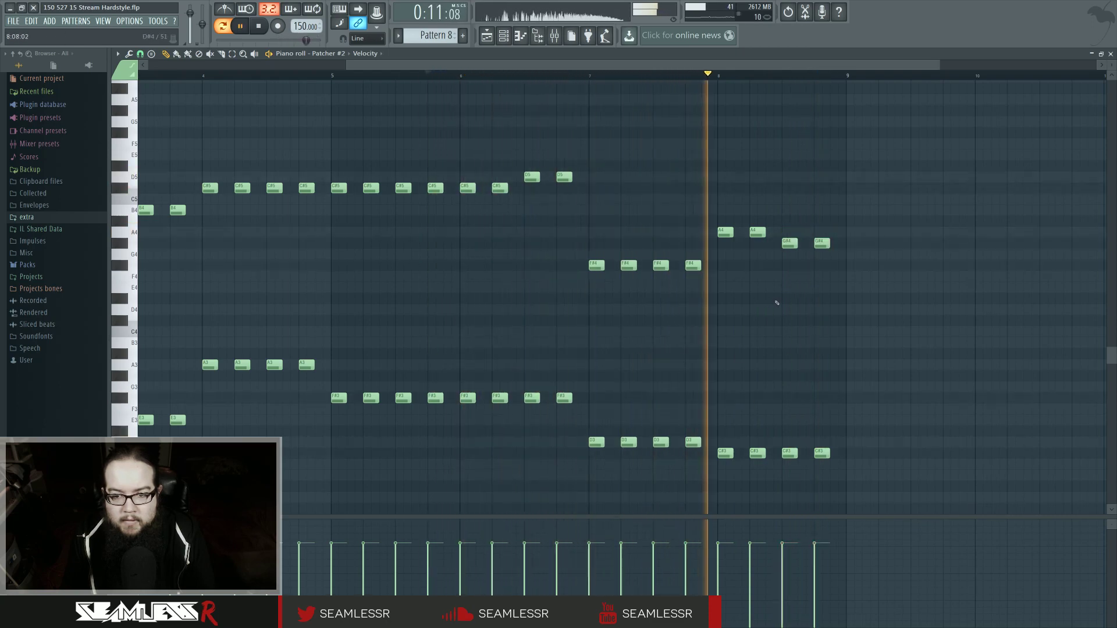
- Lower all four upper notes of bar 8 to two F#4 and two F4 notes and play them from bar 7
left_click(589, 76)
key("space")
left_click_drag(715, 227, 789, 276, "ctrl")
key("space")
left_click(764, 293, "ctrl")
left_click(776, 313, "ctrl")
key("space")
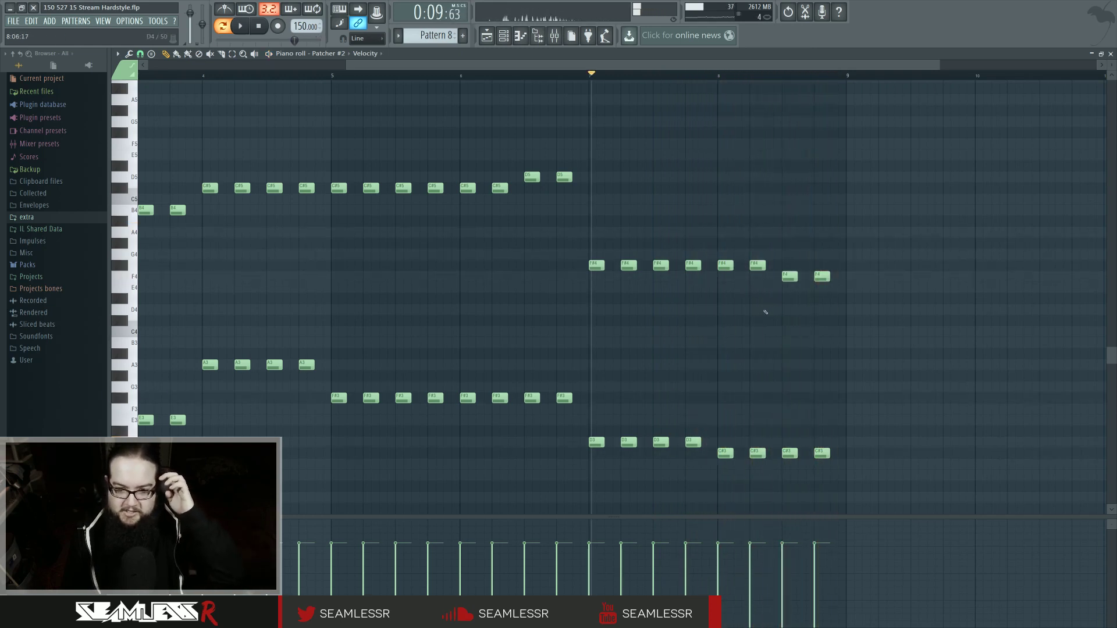
- Play back the revised ending of Pattern 8 from bar 7 and review the whole pattern's notes
scroll(765, 312, "down", 1, "ctrl")
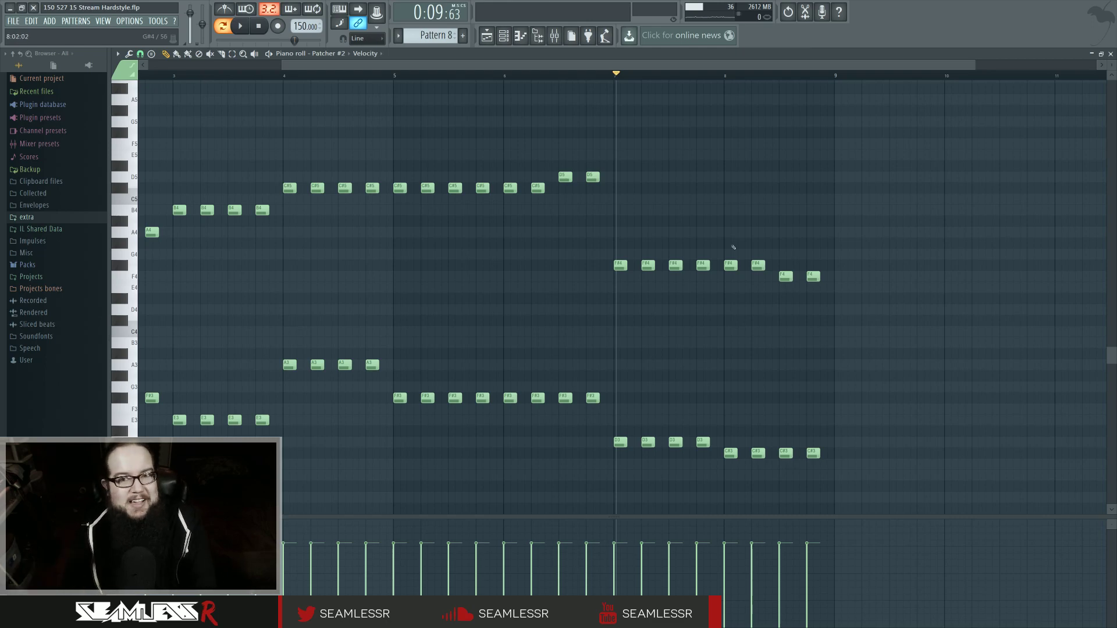
key("space")
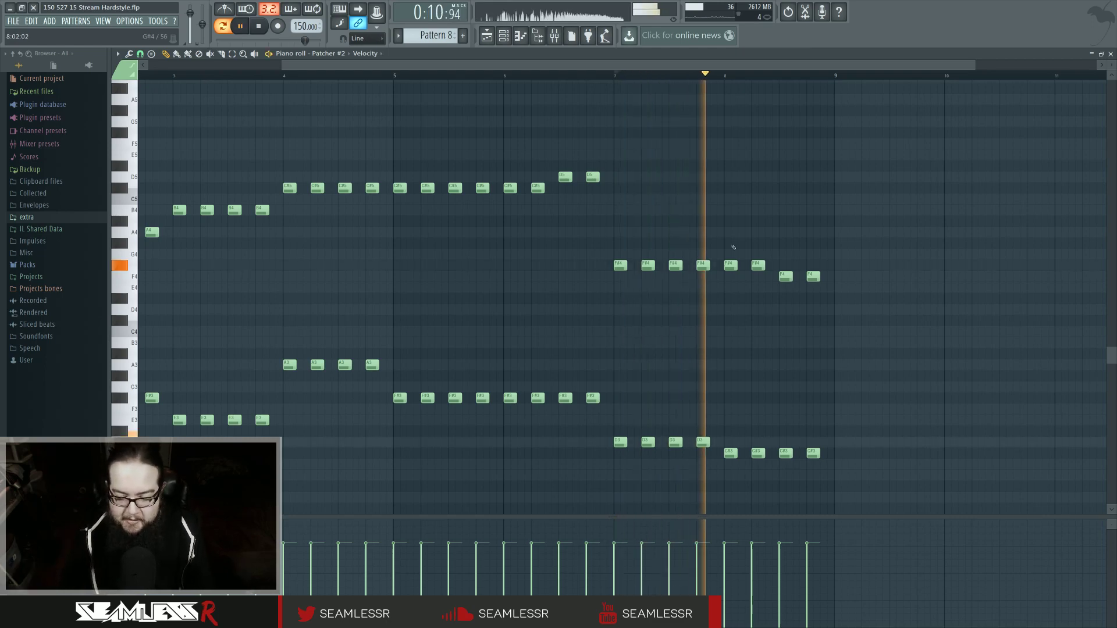
key("space")
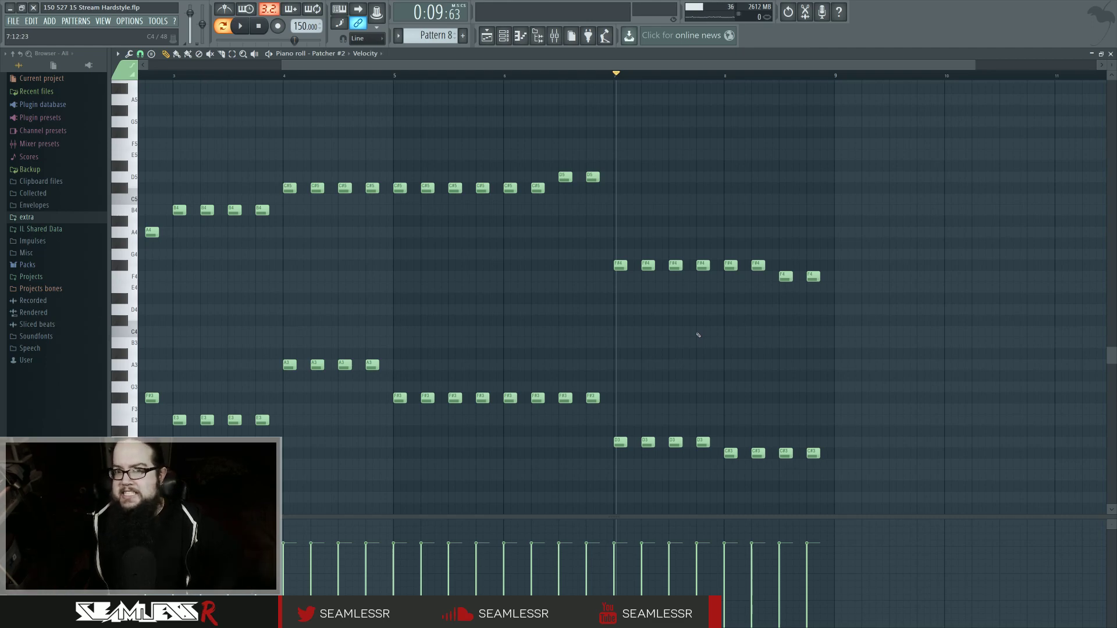
scroll(698, 335, "down", 2, "ctrl")
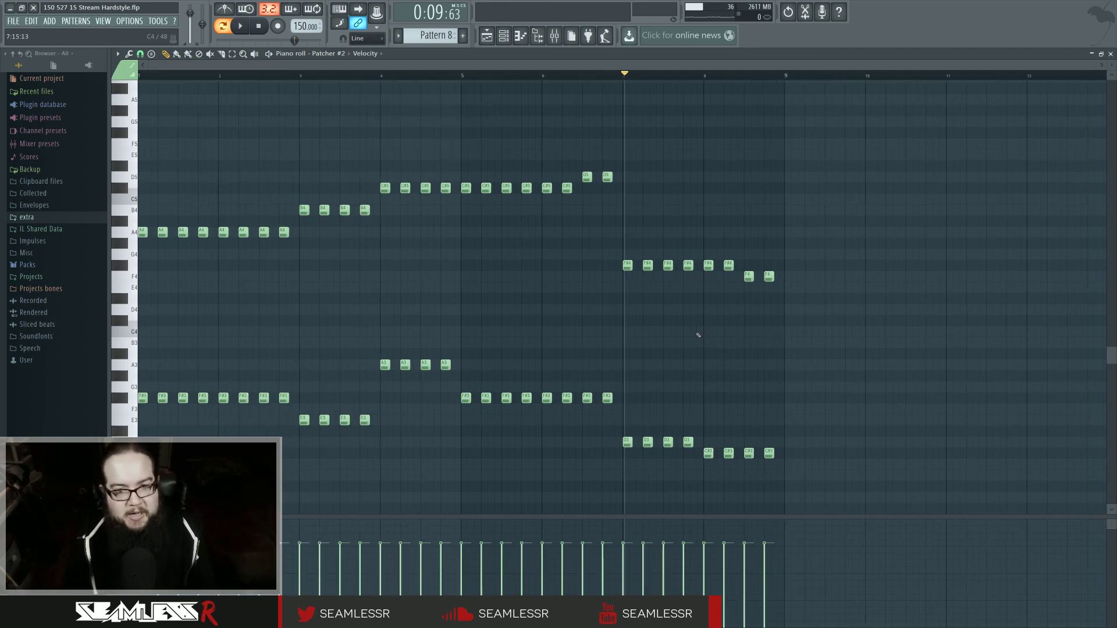
scroll(552, 283, "down", 1)
scroll(563, 297, "up", 1)
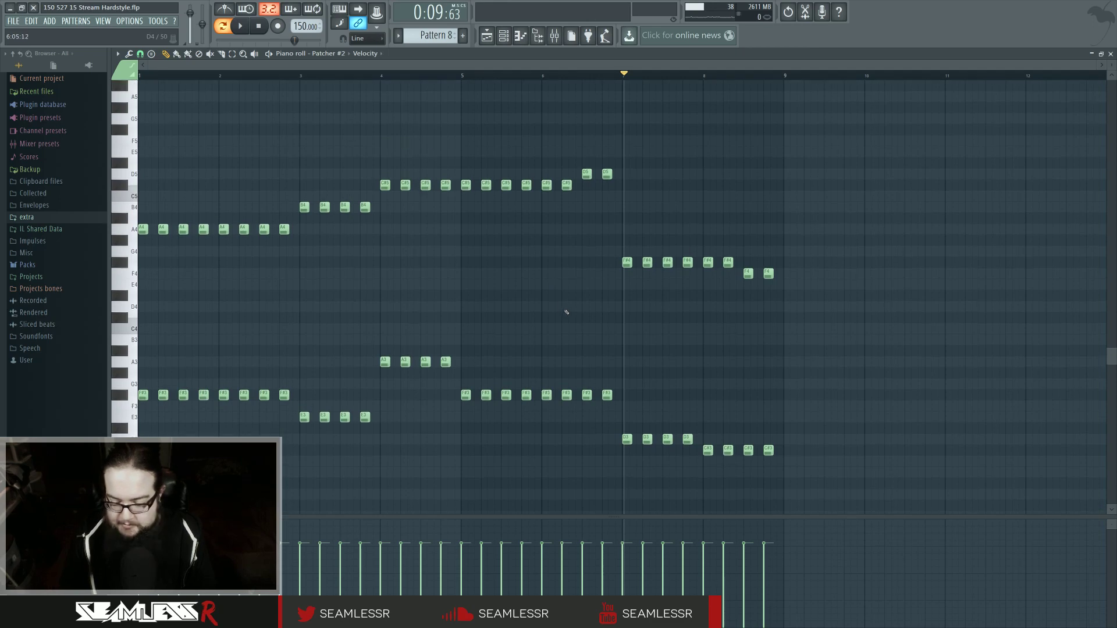
- Copy the Pattern 10, 9, 7 and 8 clips from Track 4 down to Track 14, aligned to start at bar 9
key("F5")
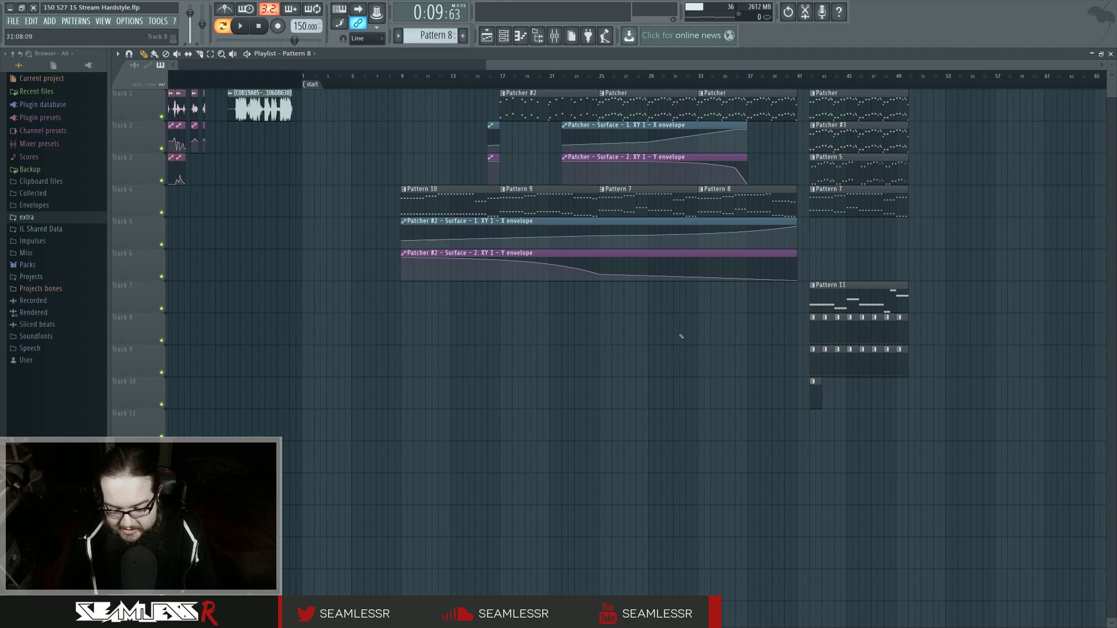
scroll(681, 336, "up", 2)
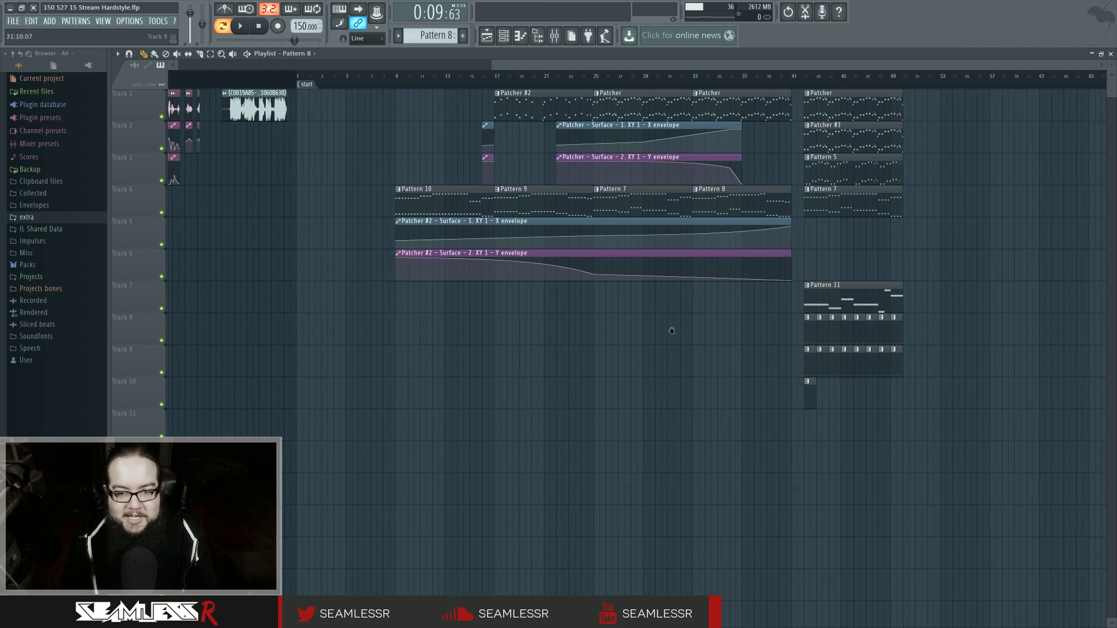
scroll(687, 329, "up", 1)
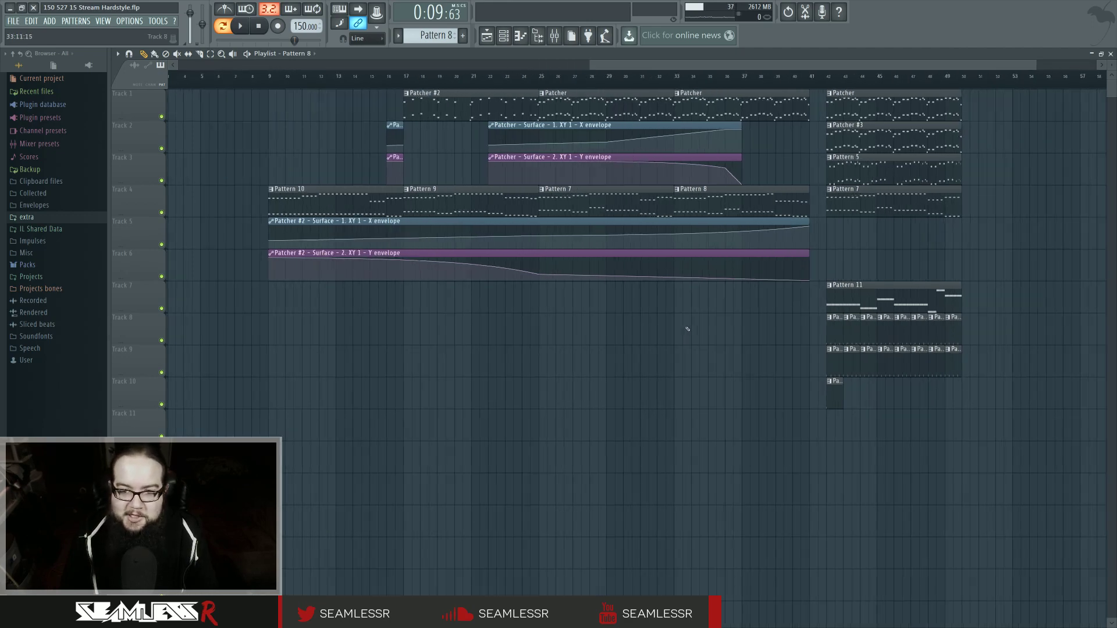
left_click_drag(340, 201, 663, 203)
left_click_drag(708, 202, 355, 491)
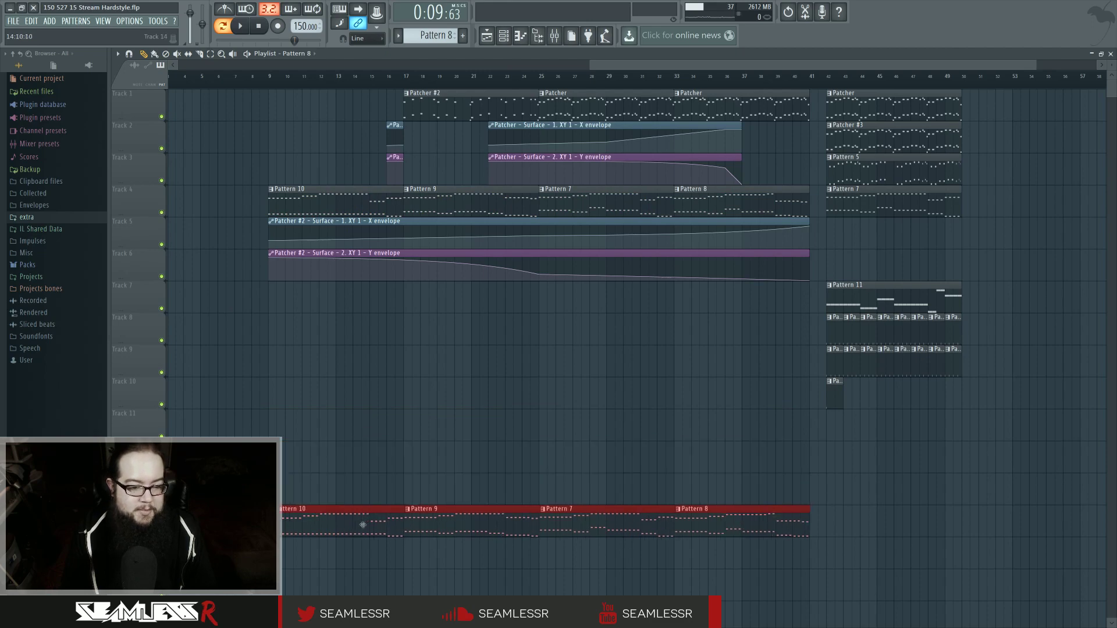
scroll(354, 492, "down", 2)
scroll(709, 516, "up", 6)
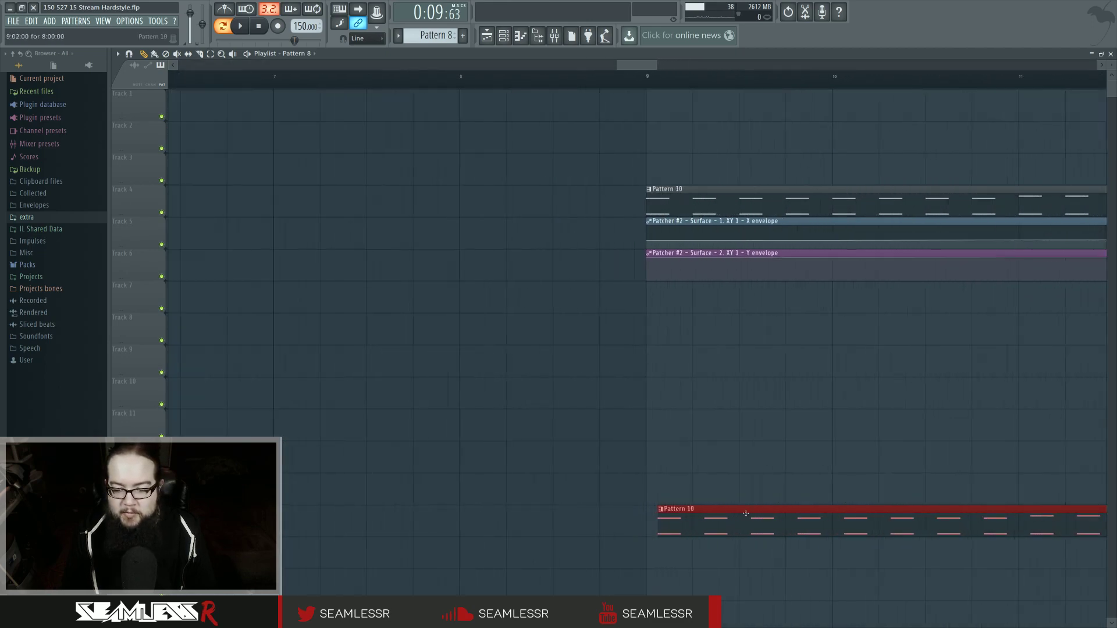
scroll(709, 516, "down", 6)
left_click(553, 481, "ctrl")
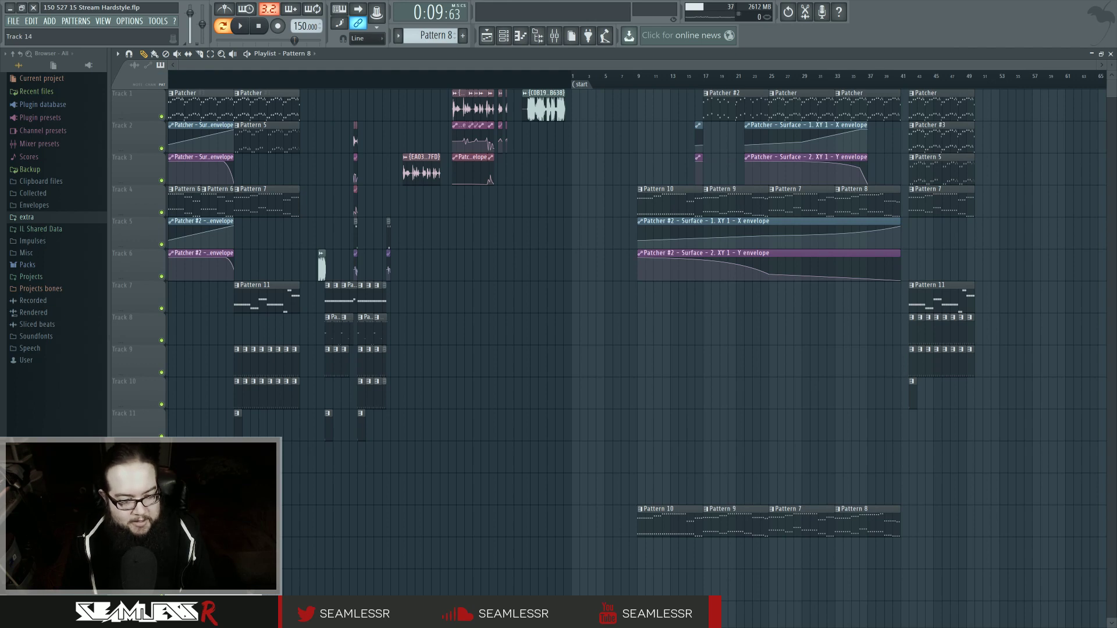
- Merge the pattern clips on Track 14 into one clip and open its notes in the piano roll
mouse_move(192, 538)
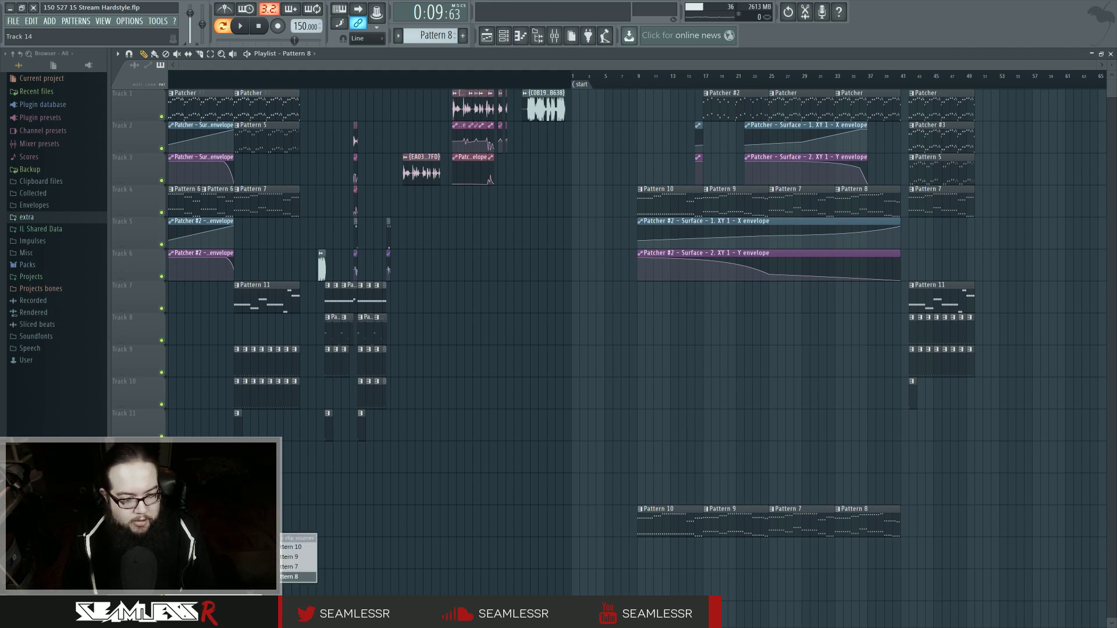
left_click(277, 576)
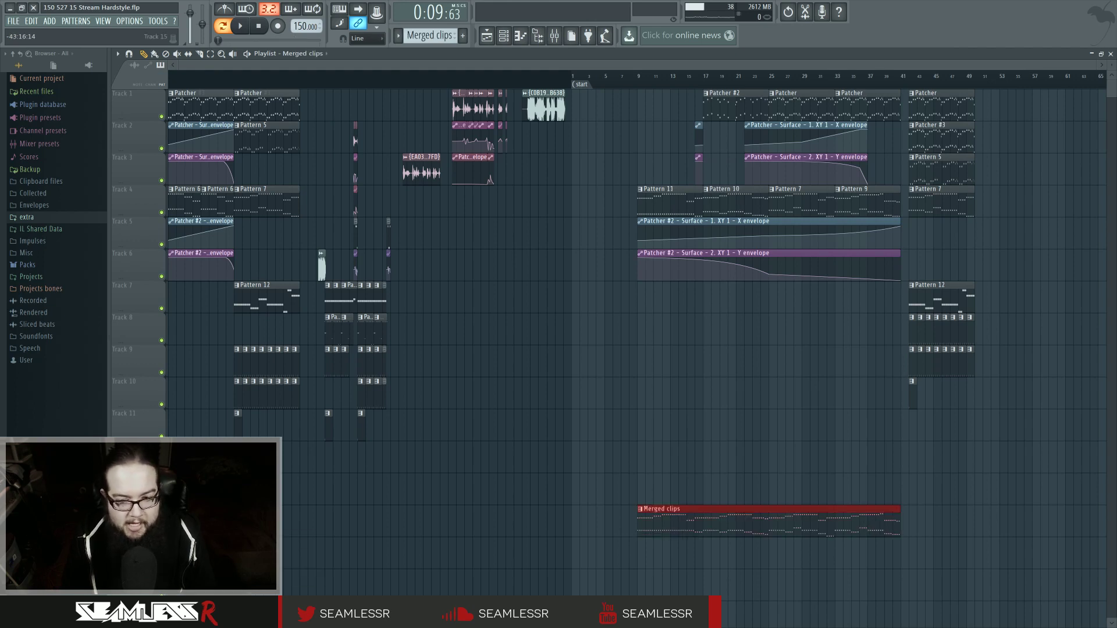
double_click(625, 525)
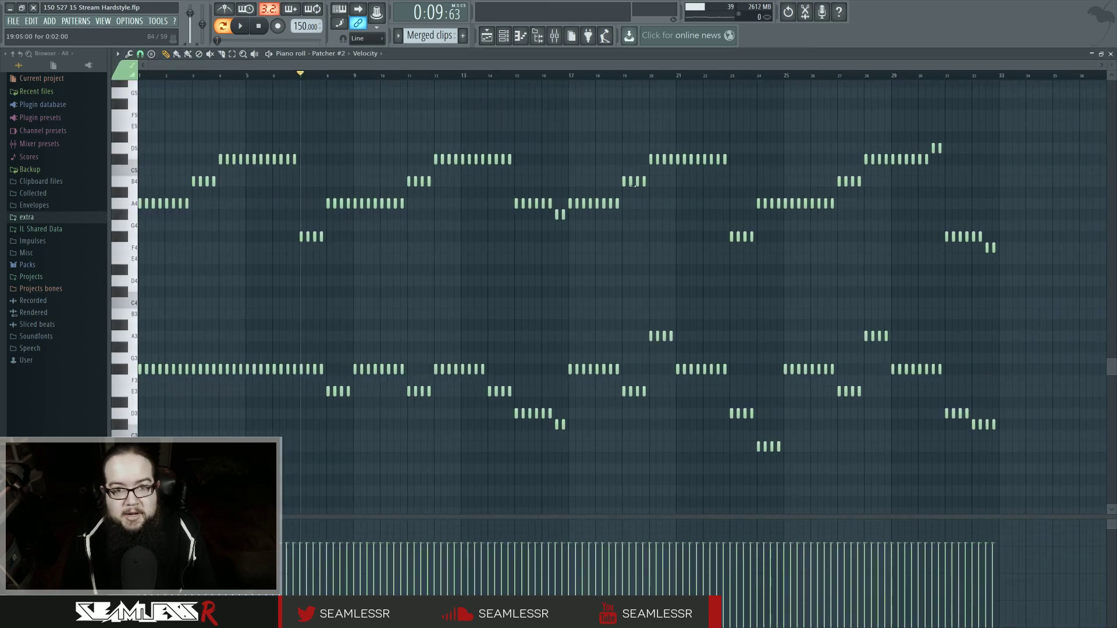
- Select only Patcher #2 in the channel rack and add a MIDI Out channel
left_click(503, 35)
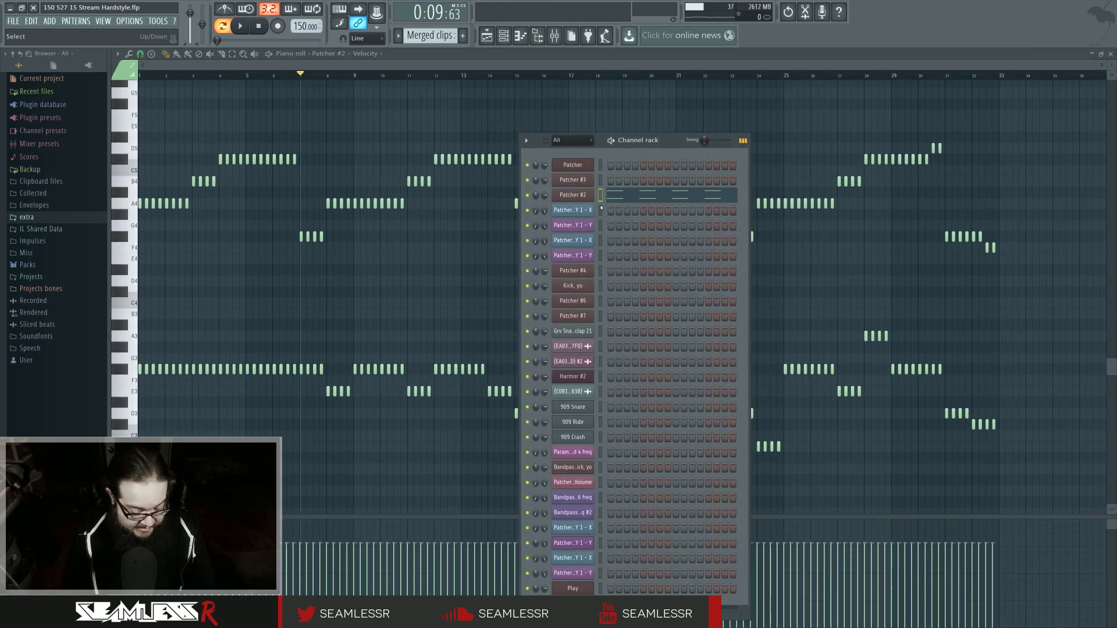
double_click(599, 249)
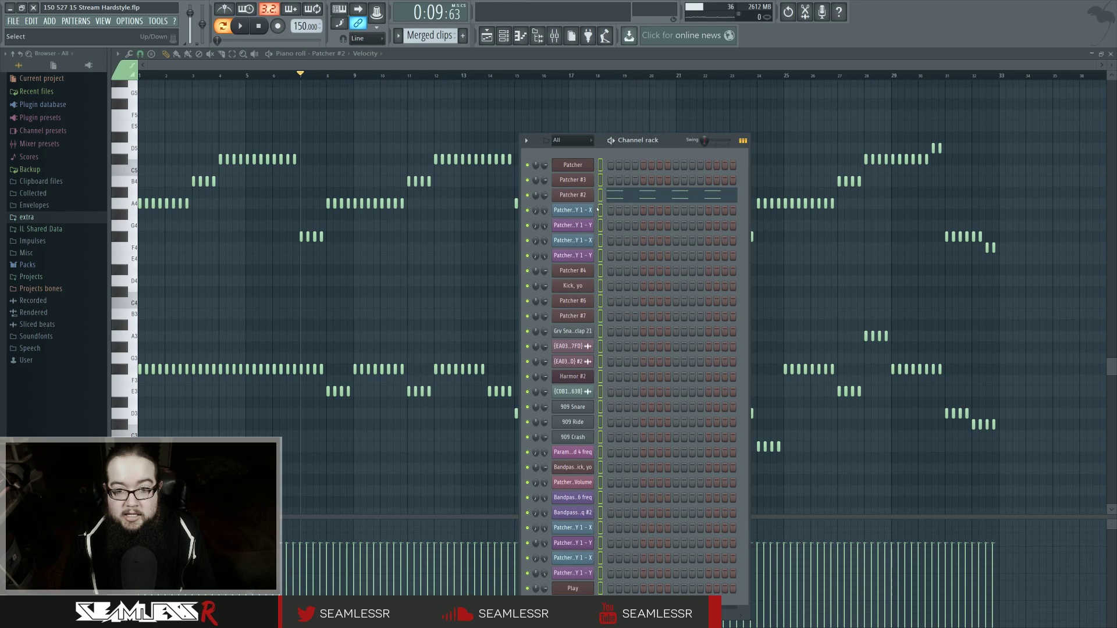
left_click(600, 196)
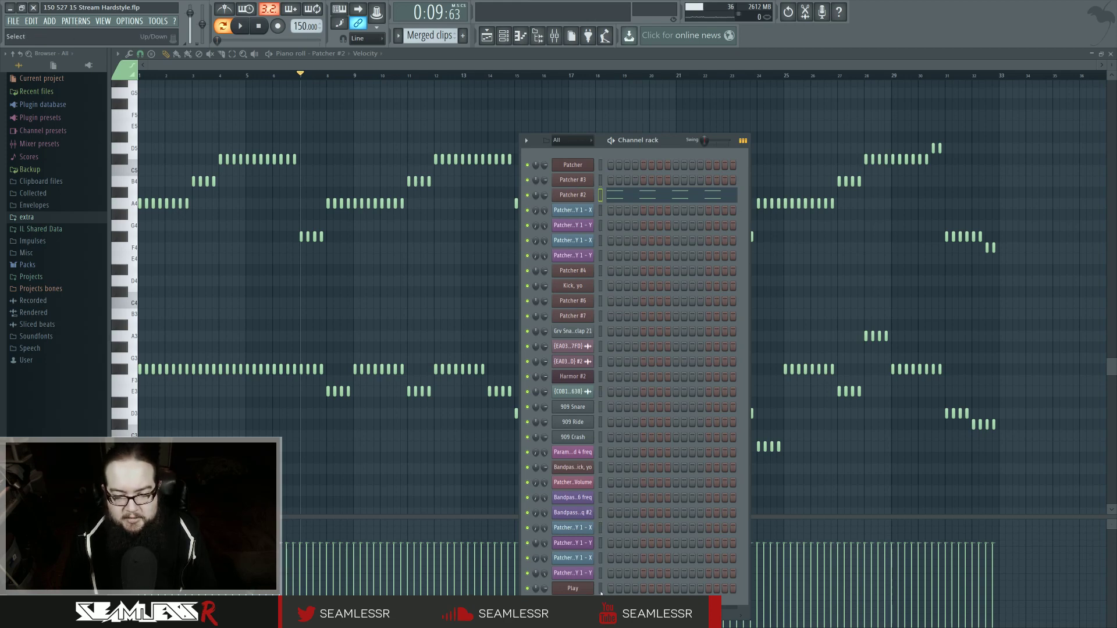
left_click(52, 22)
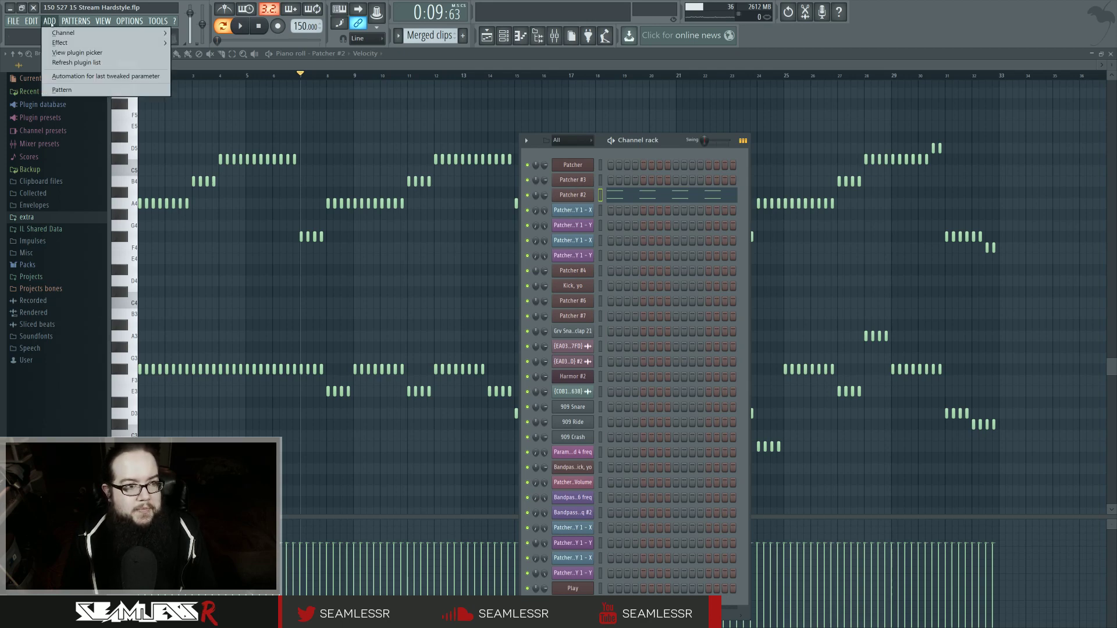
mouse_move(104, 33)
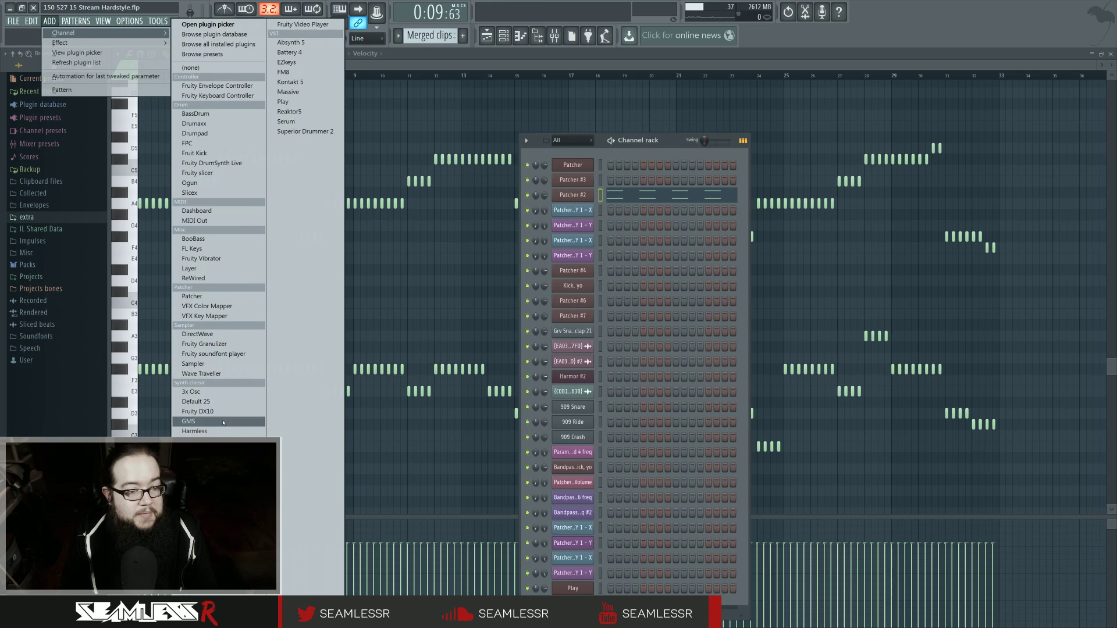
left_click(194, 221)
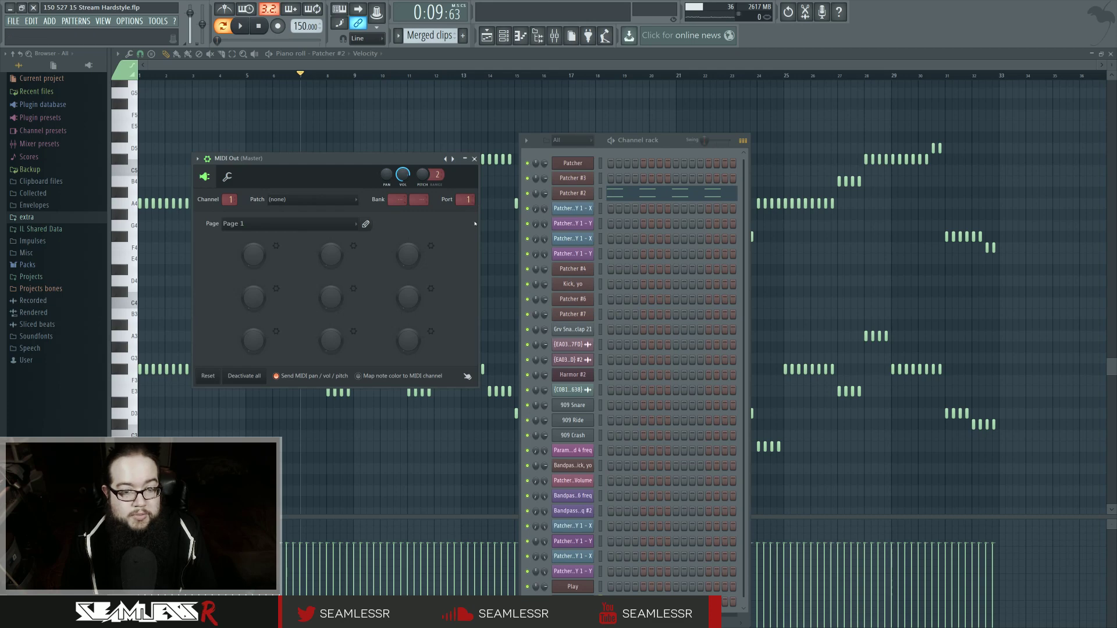
- Open the Play instrument's wrapper processing settings and auto-map its outputs to mixer tracks
left_click(573, 587)
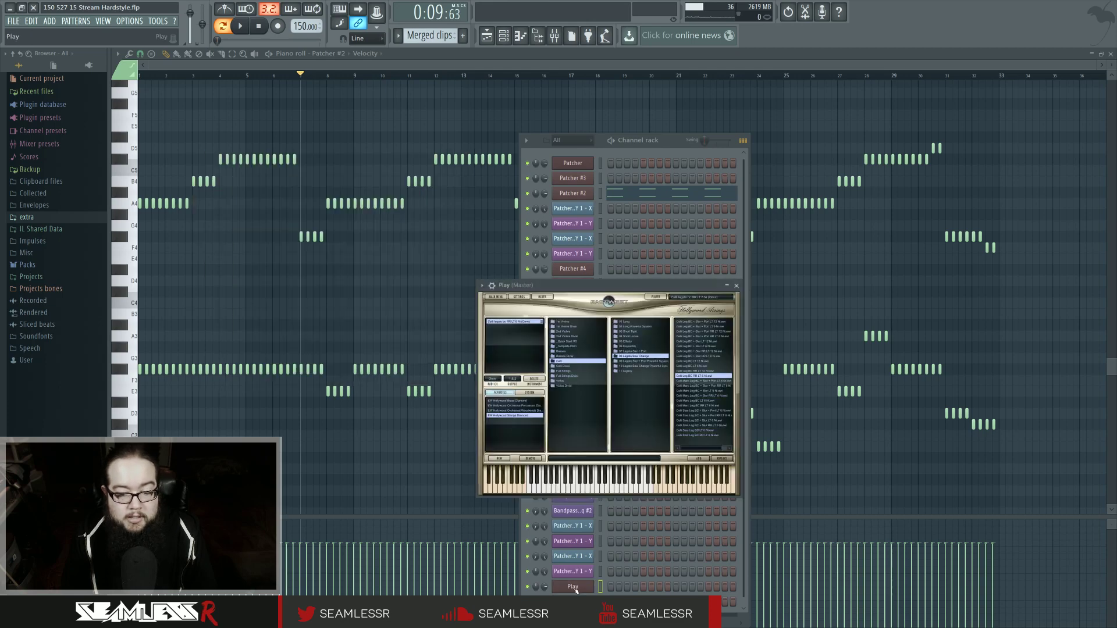
left_click(491, 285)
left_click_drag(527, 441, 526, 434)
left_click(490, 303)
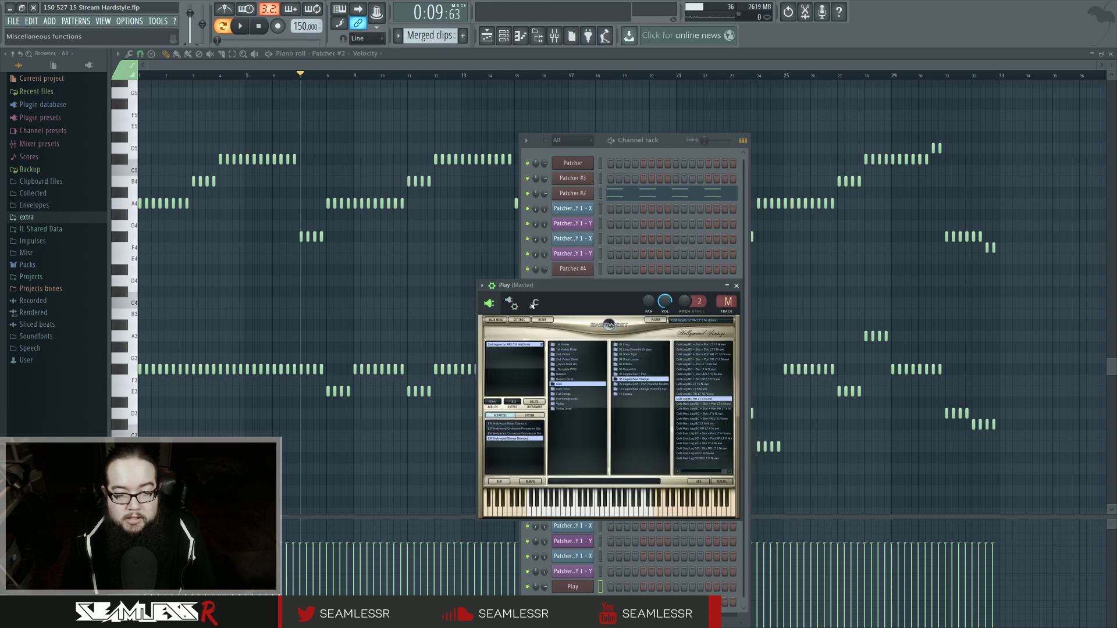
left_click(510, 303)
left_click(515, 326)
left_click(663, 408)
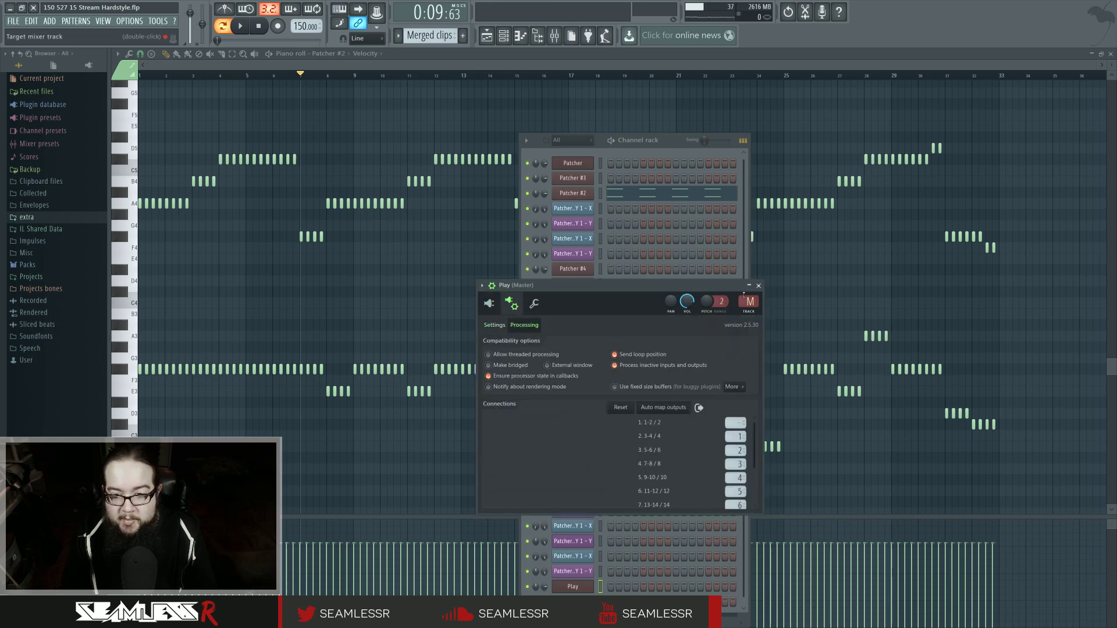
- Route the Play channel to mixer track 42 and return from its wrapper settings to the instrument interface
left_click_drag(750, 301, 750, 254)
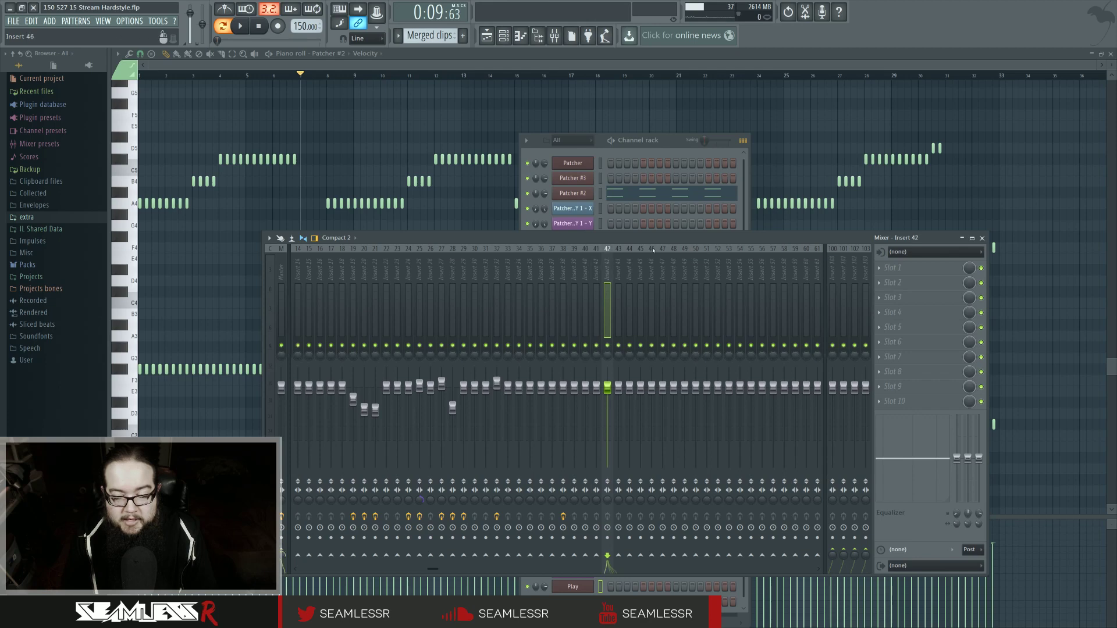
left_click(982, 238)
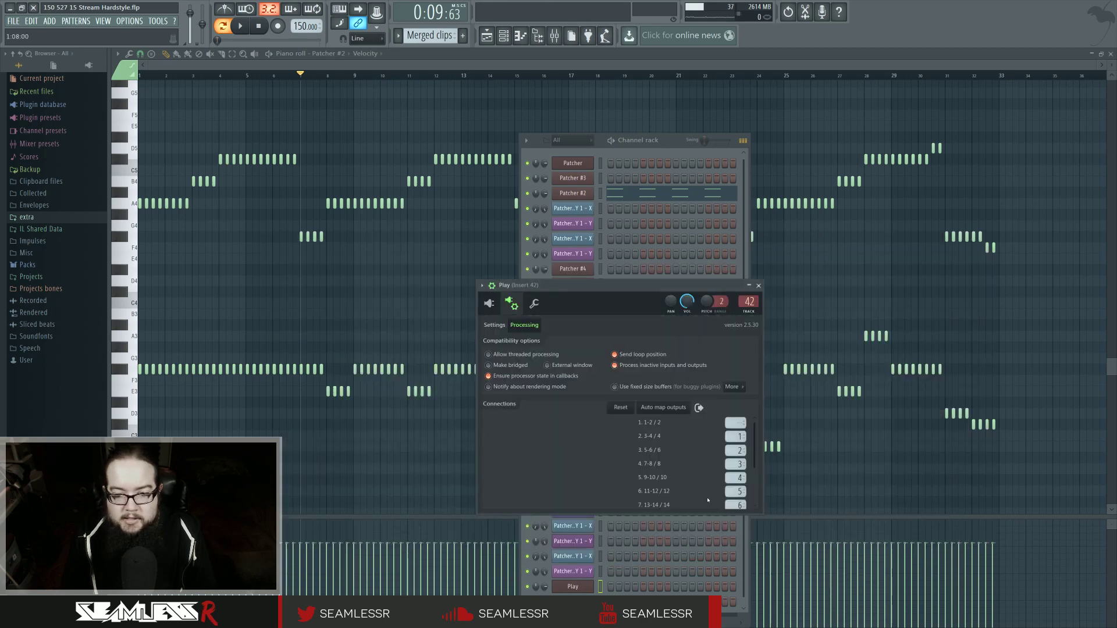
left_click(492, 304)
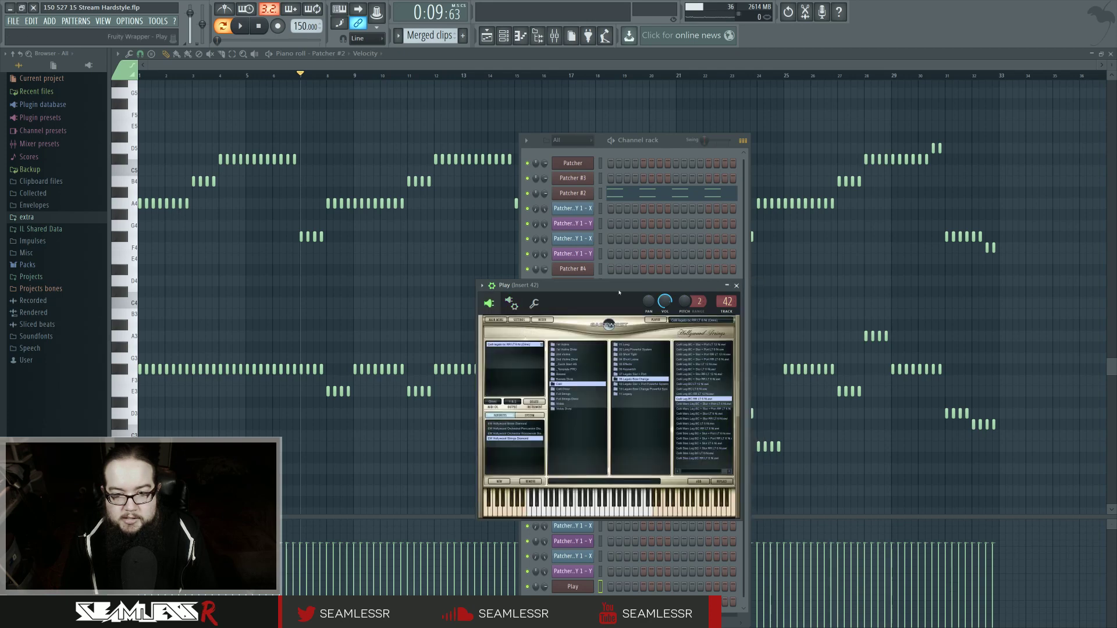
left_click(737, 286)
- Set the MIDI channel of the cello patch loaded in the Play instrument and close the instrument window
left_click(587, 587)
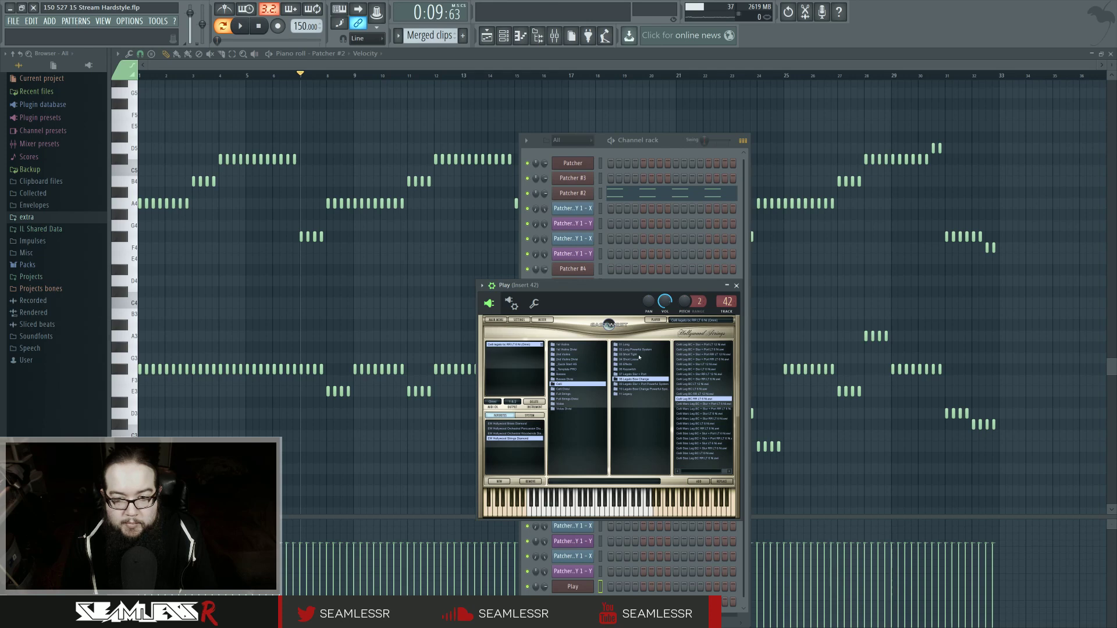
left_click(498, 402)
left_click(494, 412)
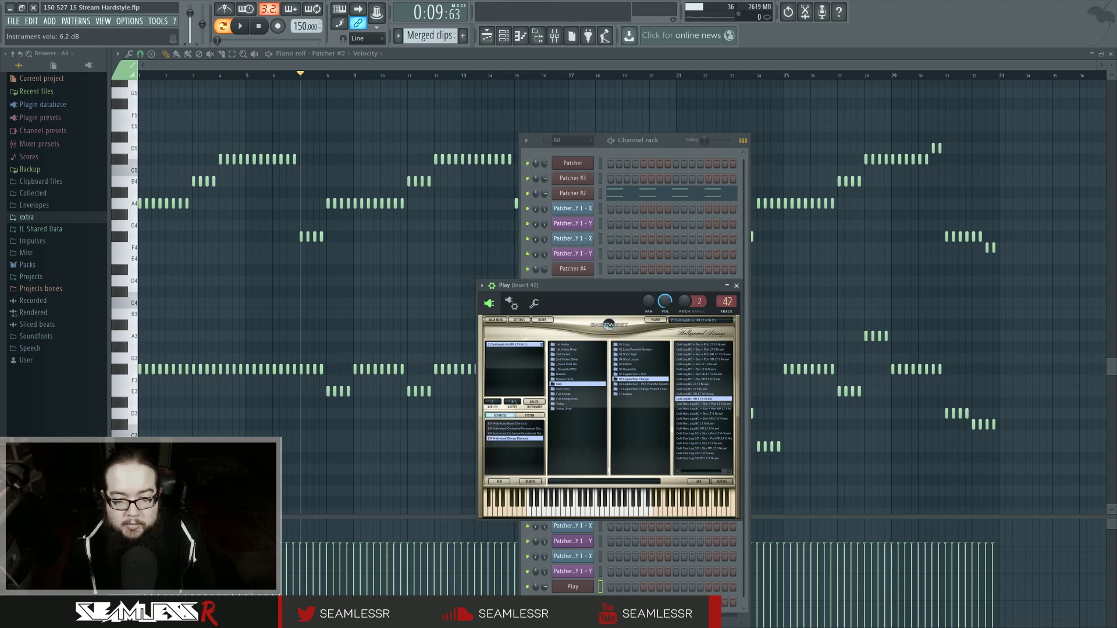
left_click(736, 286)
- Open the MIDI Out channel and audition several notes on the preview keyboard in its miscellaneous settings
left_click(575, 601)
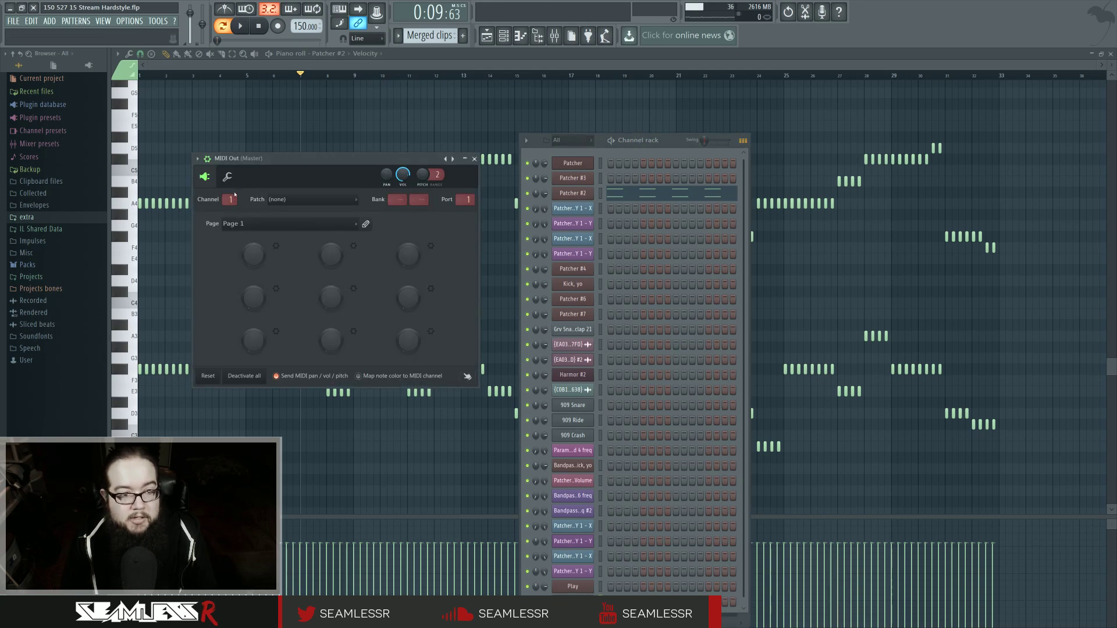
left_click(227, 176)
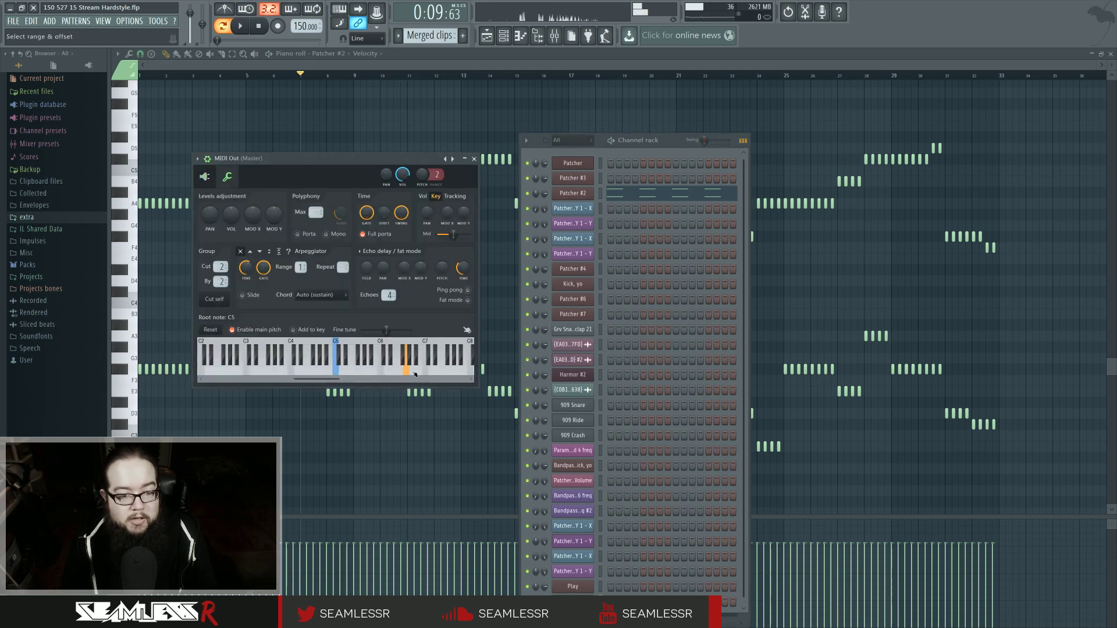
left_click(392, 372)
left_click(376, 371)
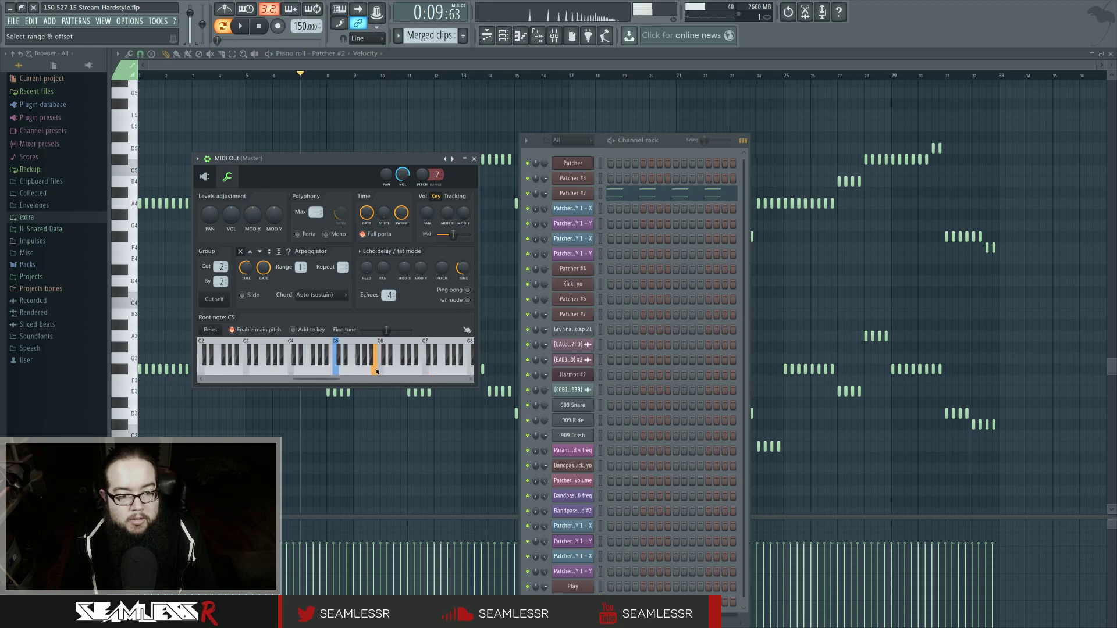
left_click(361, 372)
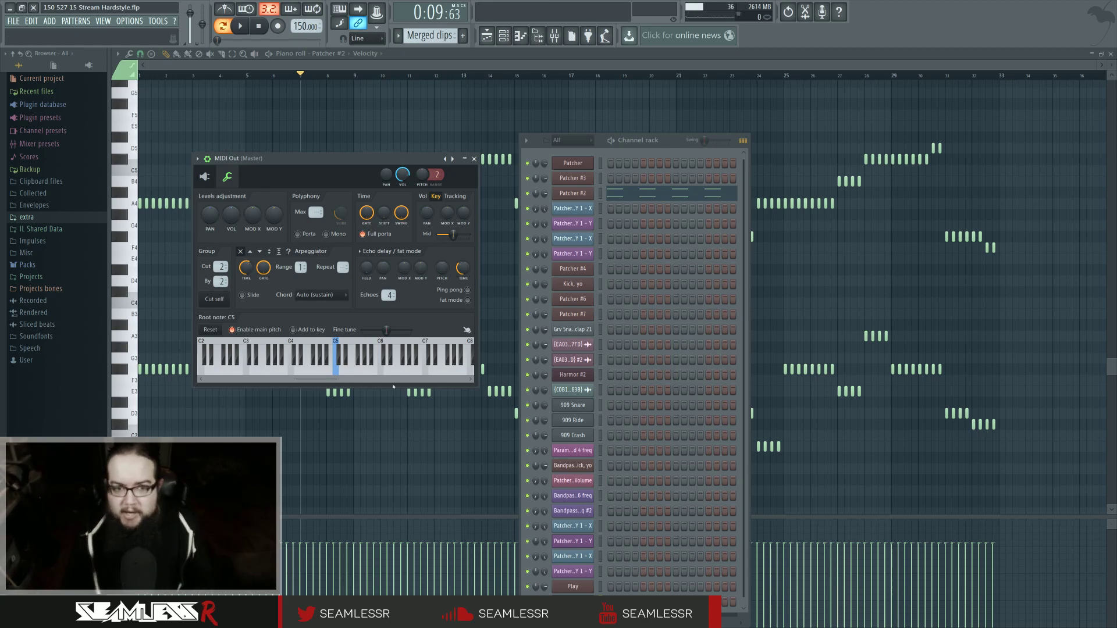
left_click(474, 159)
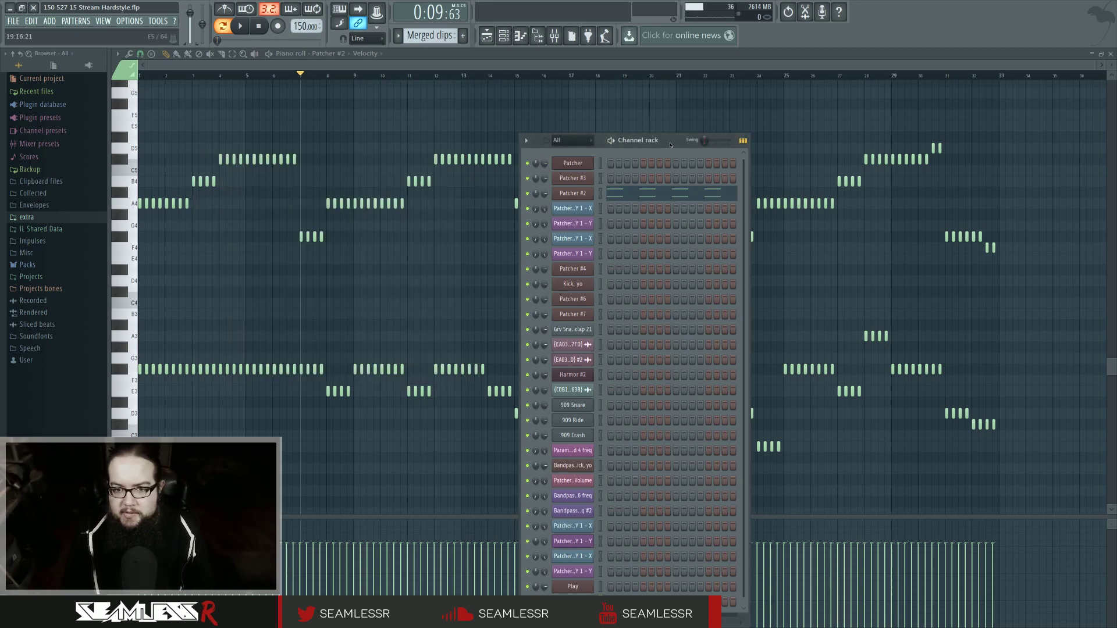
- Move the merged clip's notes from Patcher #2 to the MIDI Out channel and open them in the piano roll
left_click_drag(670, 145, 669, 140)
key("ctrl+c")
left_click(599, 596)
key("ctrl+v")
left_click(602, 189)
key("ctrl+x")
left_click(620, 596)
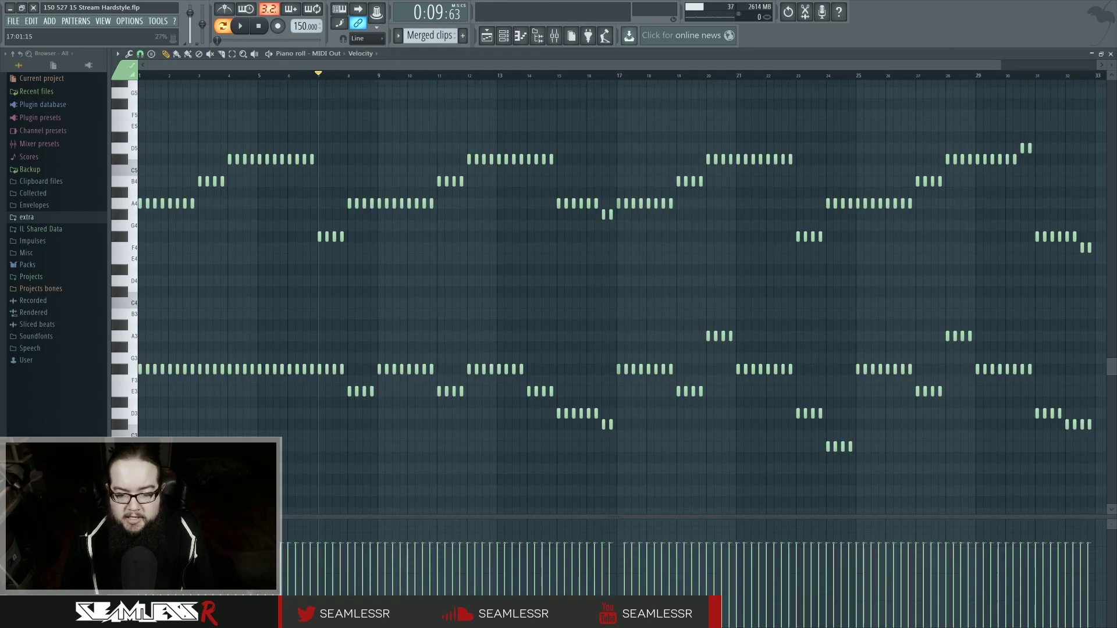
- Examine the transferred MIDI Out notes and the note colour palette that corresponds to the MIDI channels
left_click_drag(613, 567, 617, 550)
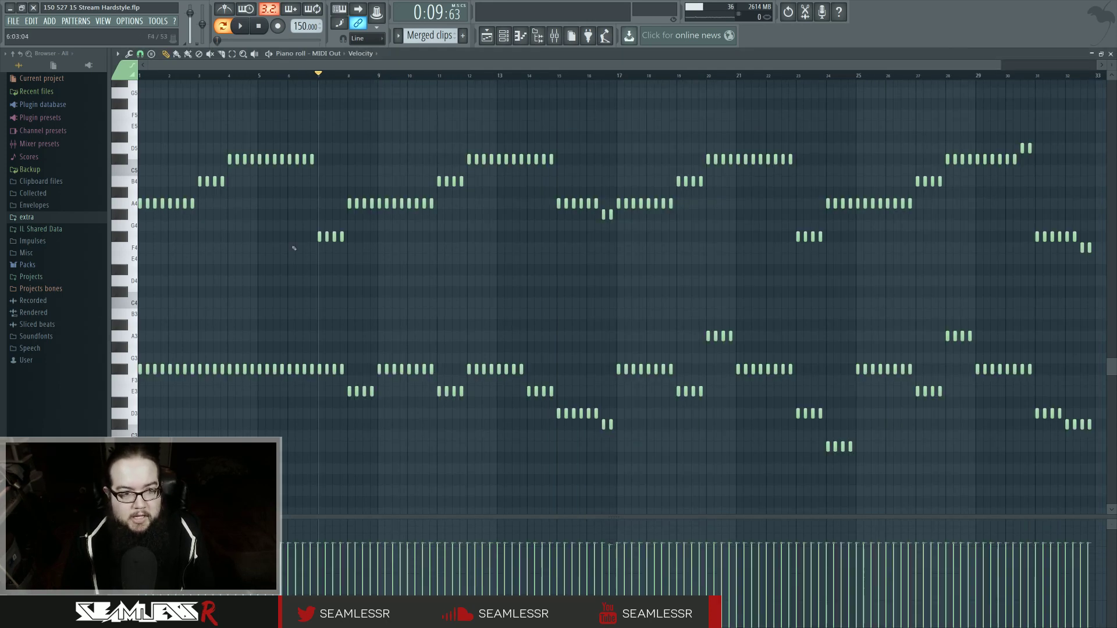
scroll(166, 306, "up", 5)
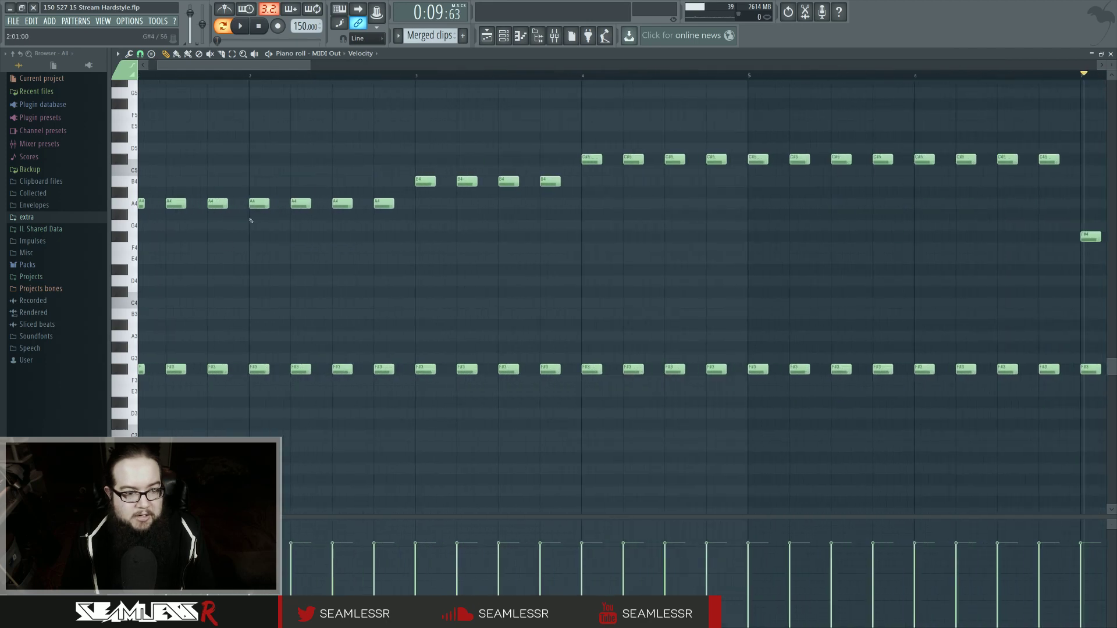
left_click(119, 78)
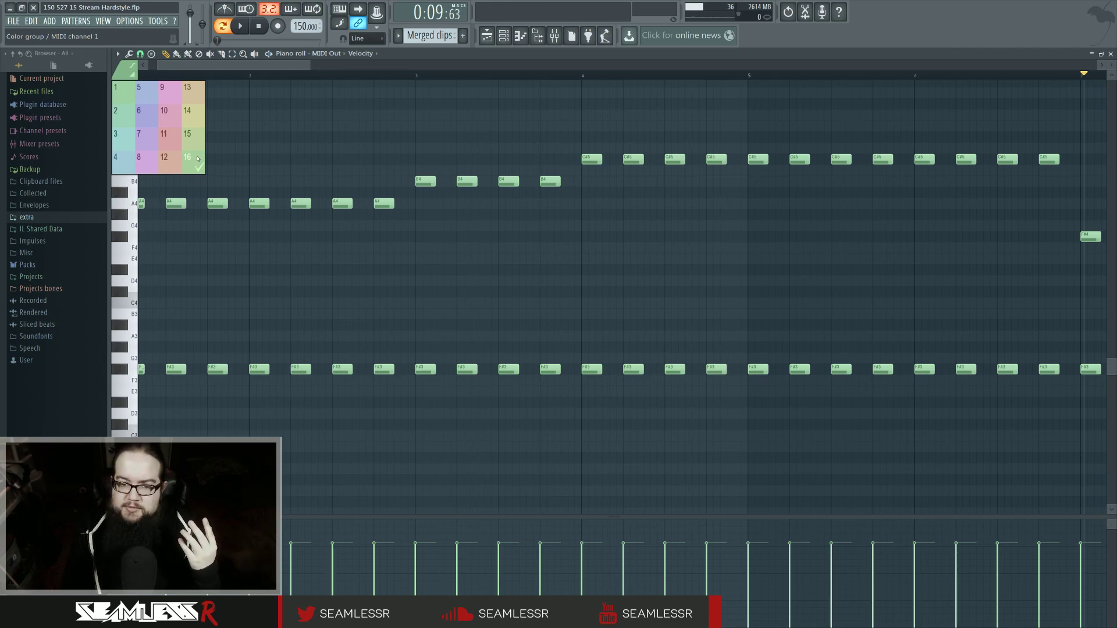
scroll(279, 312, "down", 6)
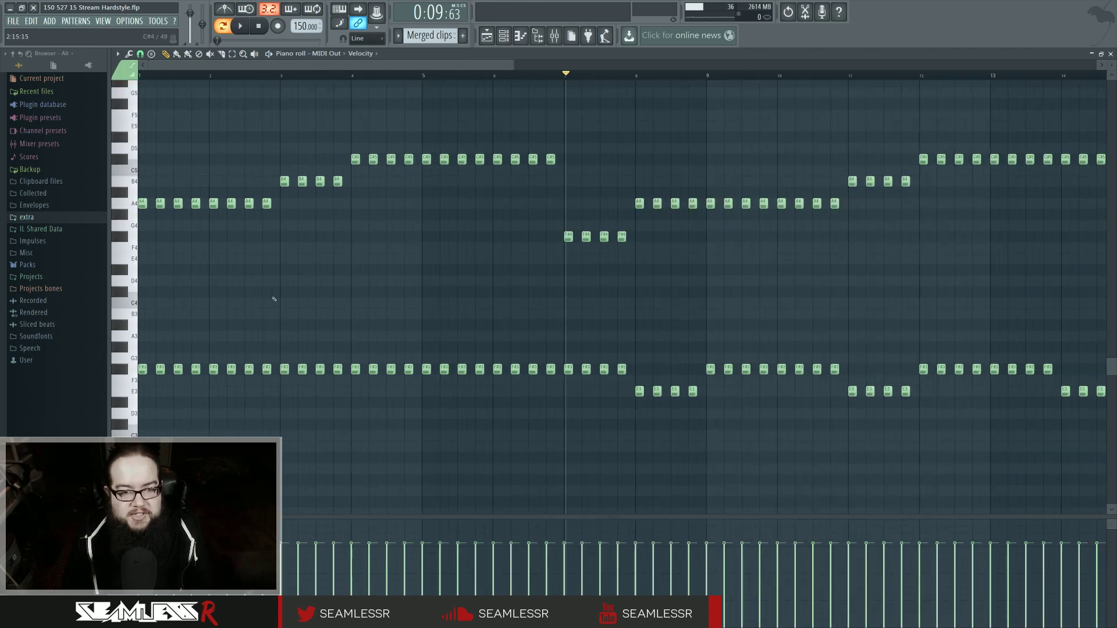
scroll(254, 298, "down", 2)
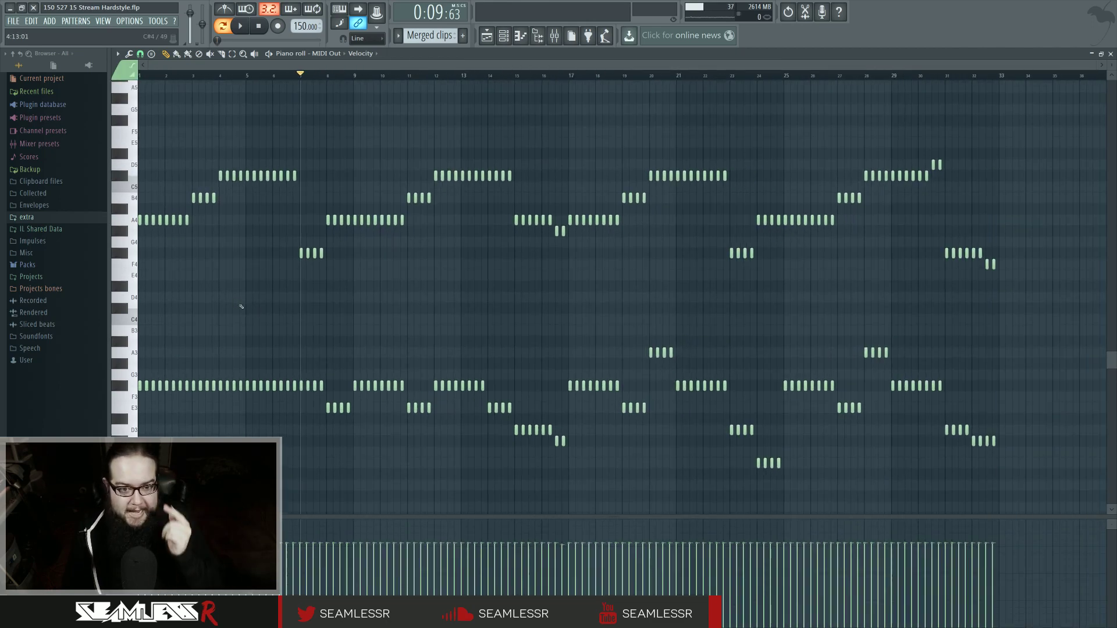
scroll(233, 320, "up", 2)
left_click_drag(232, 320, 297, 312)
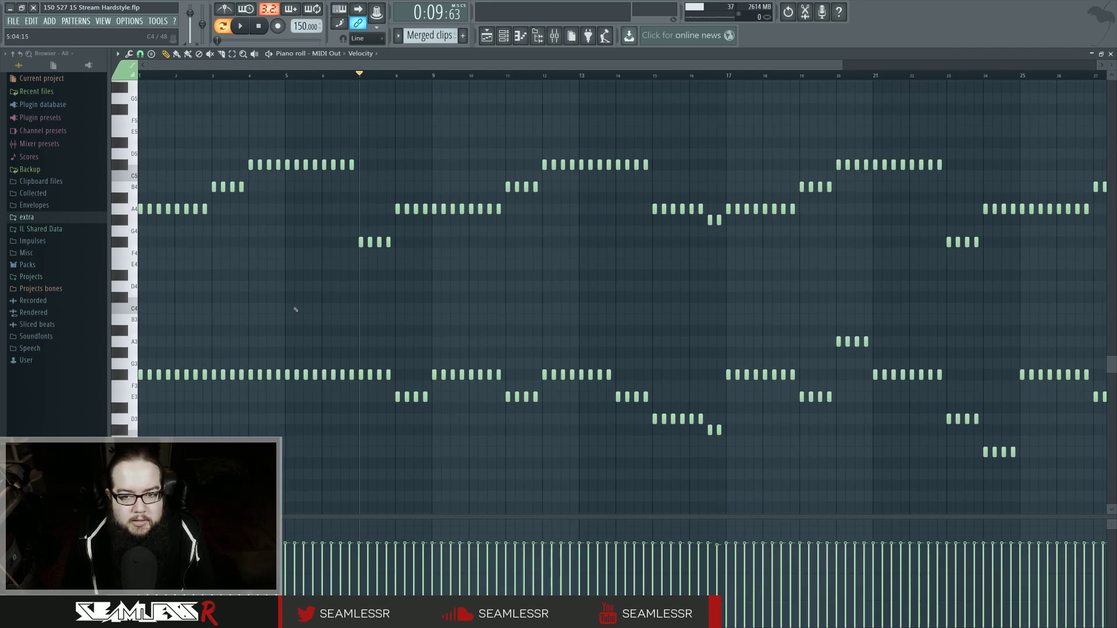
scroll(296, 312, "down", 2)
- Articulate the MIDI Out notes to full length with Multiply at 100% and glue the touching repeated notes into sustained ones
key("alt+l")
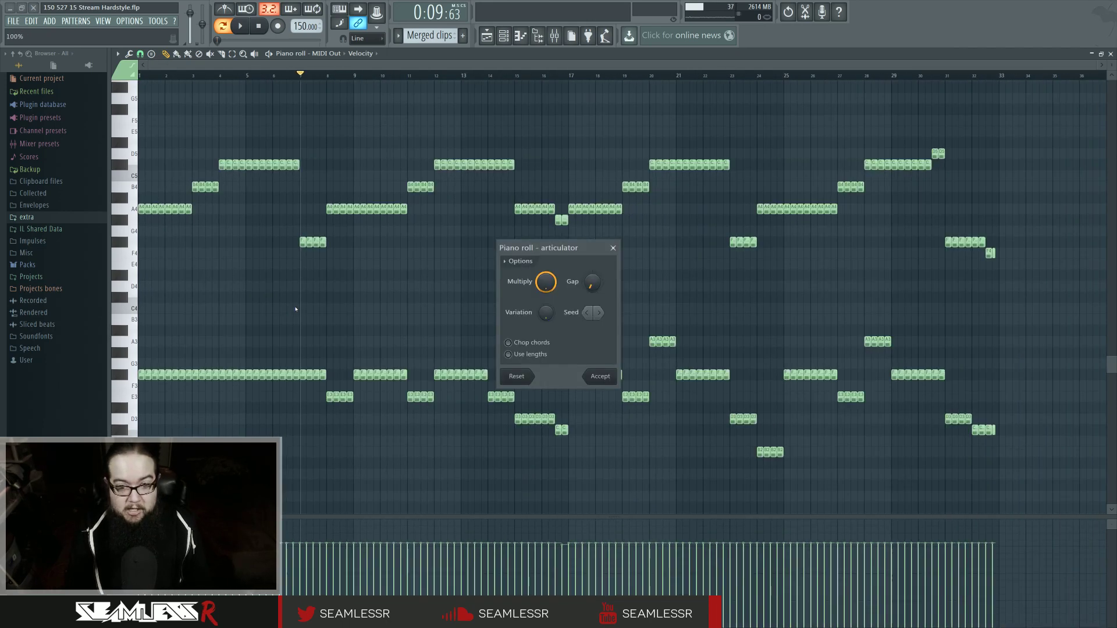
left_click(596, 377)
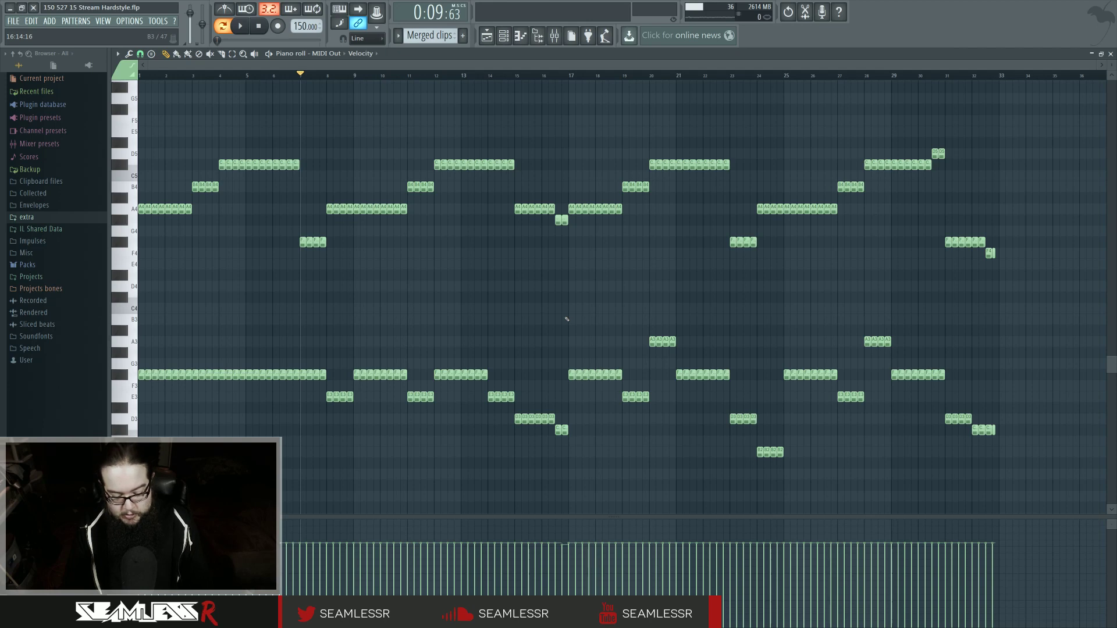
key("ctrl+g")
- Extend the final upper and lower notes of the merged clip to the start of bar 33
scroll(1053, 380, "up", 4)
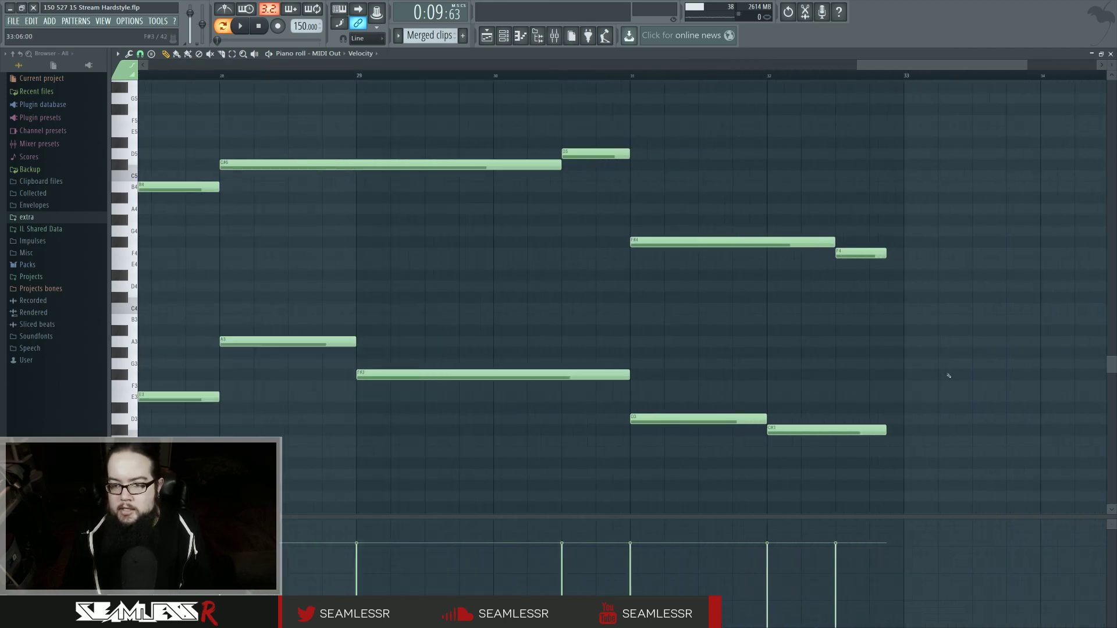
left_click_drag(878, 257, 878, 431)
left_click_drag(879, 255, 898, 257)
left_click(850, 298, "ctrl")
scroll(837, 302, "down", 3)
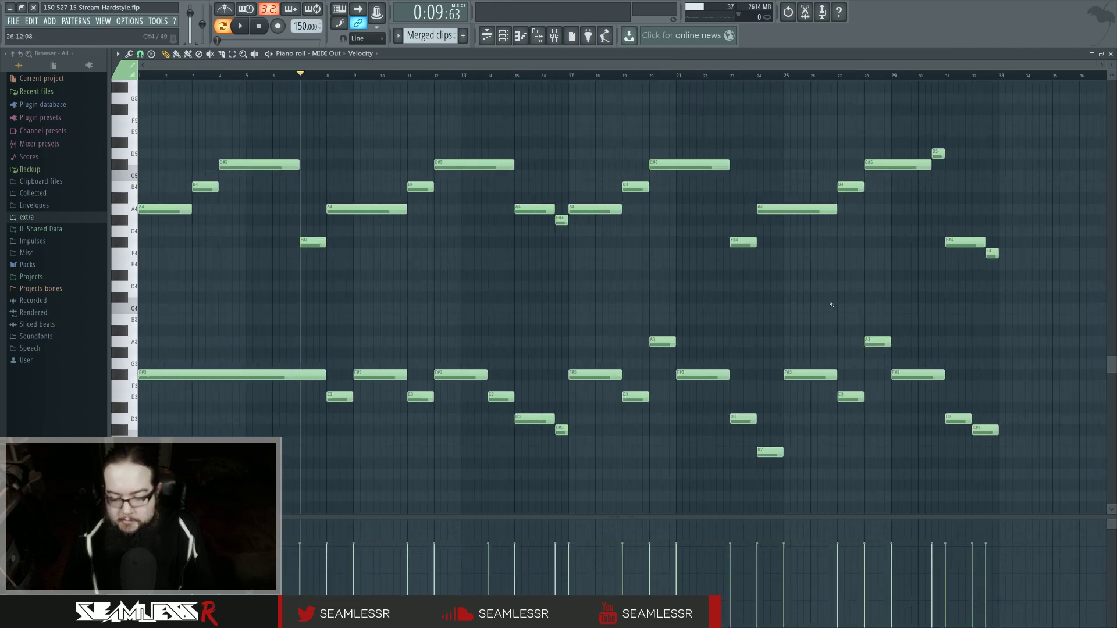
- Play back the sustained cello part and check its signal in the mixer and the channel rack
key("space")
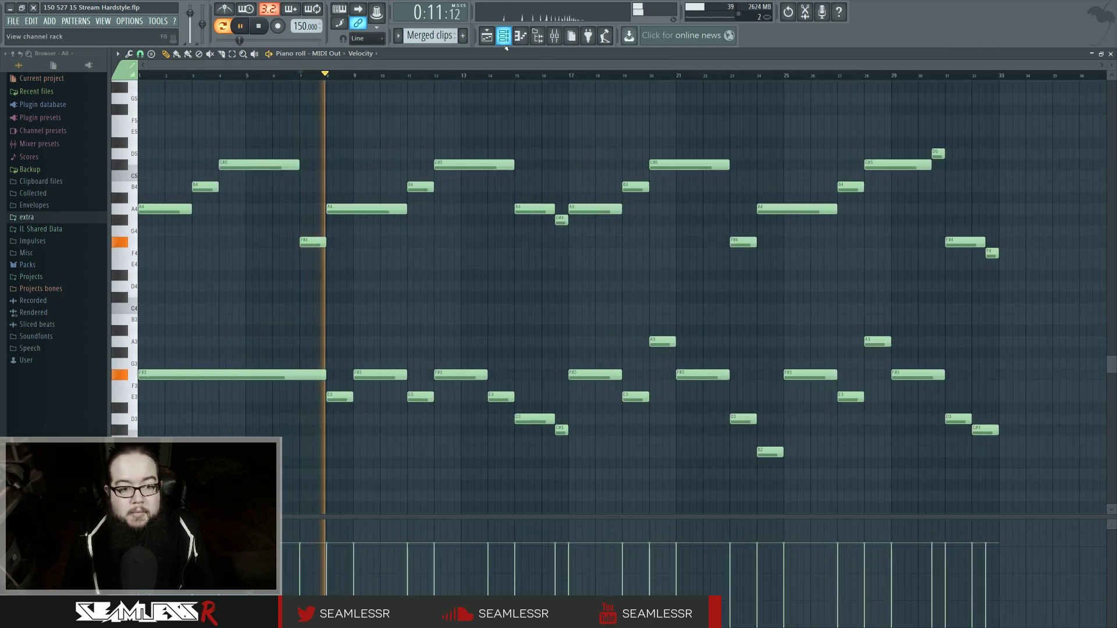
scroll(396, 227, "up", 2)
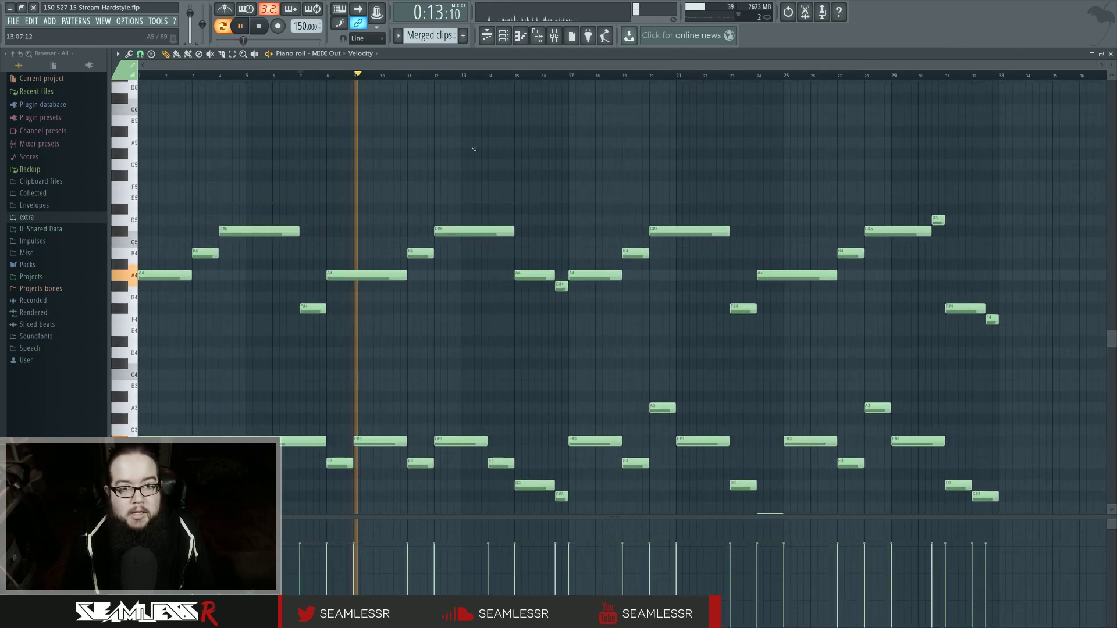
key("F9")
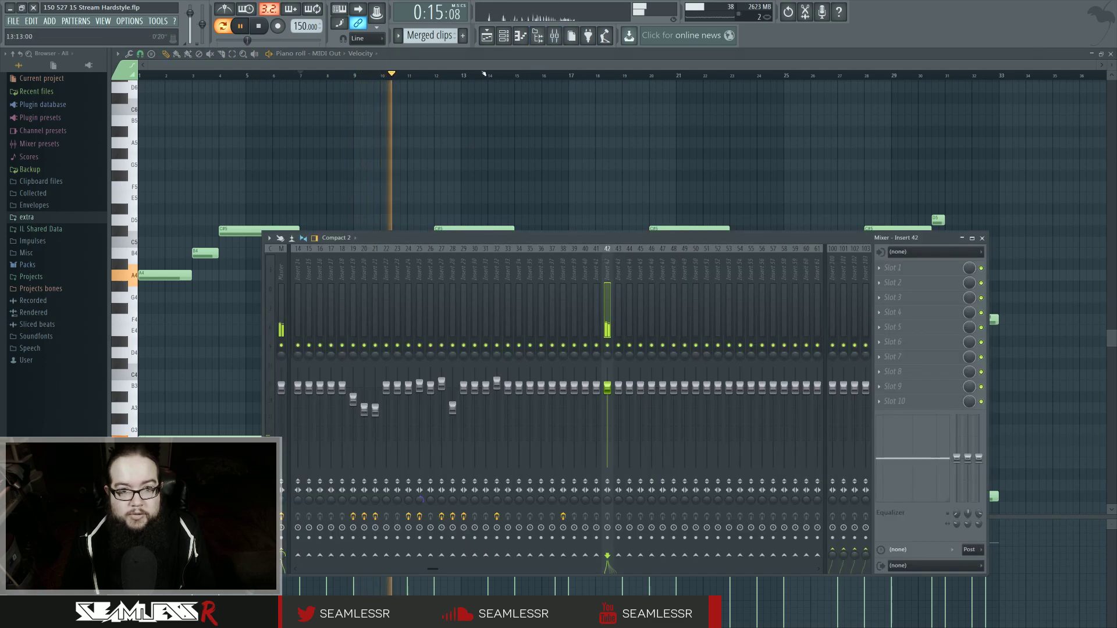
key("F6")
key("space")
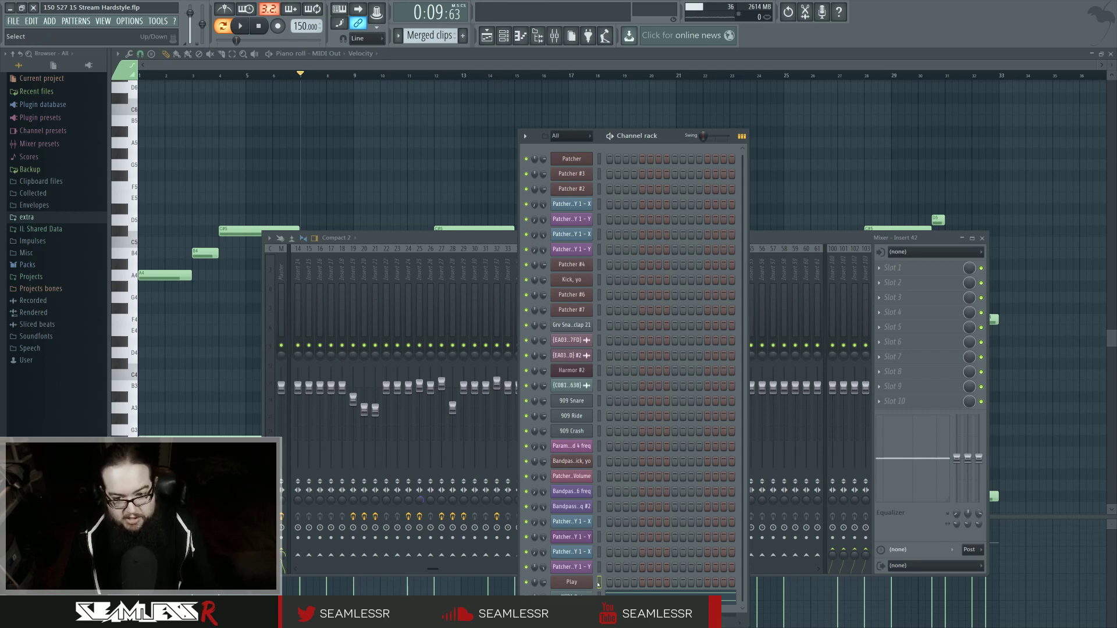
key("space")
key("space")
- Assign a CC controller with a range of 0 to 127 to the first knob on the MIDI Out's Page 1
left_click(572, 597)
left_click(207, 159)
left_click(207, 159)
left_click(205, 176)
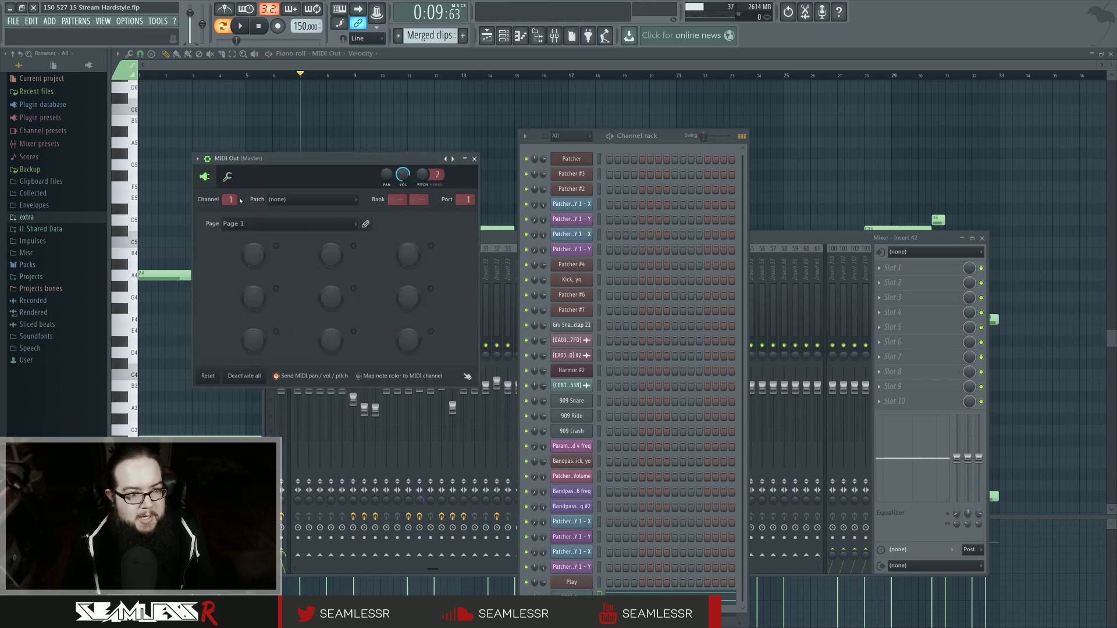
right_click(257, 259)
left_click(278, 274)
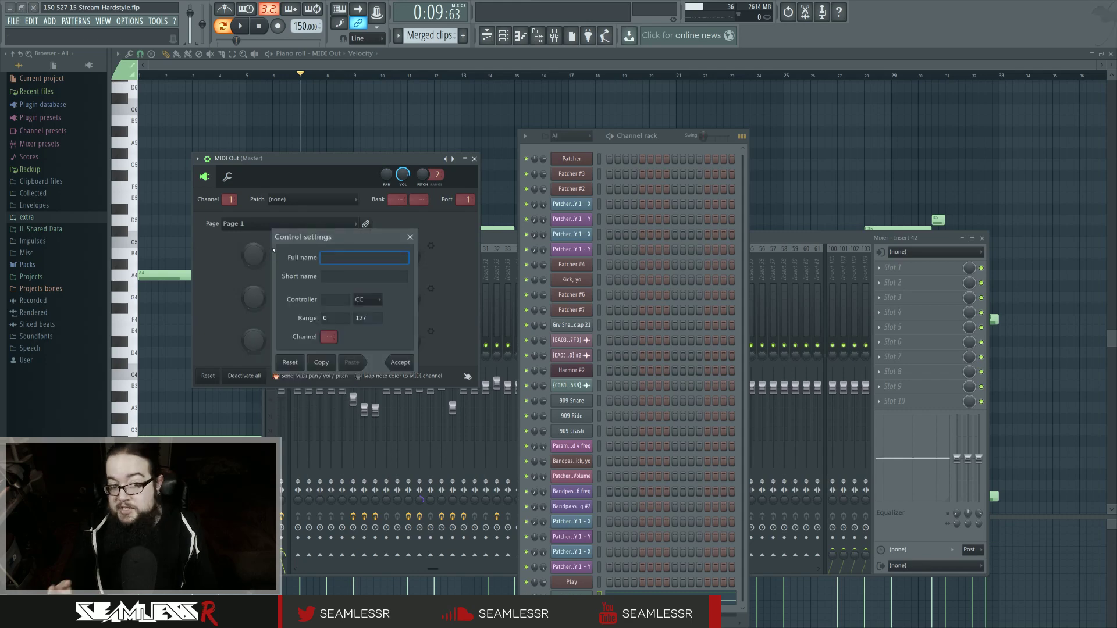
left_click_drag(303, 236, 395, 235)
left_click(428, 299)
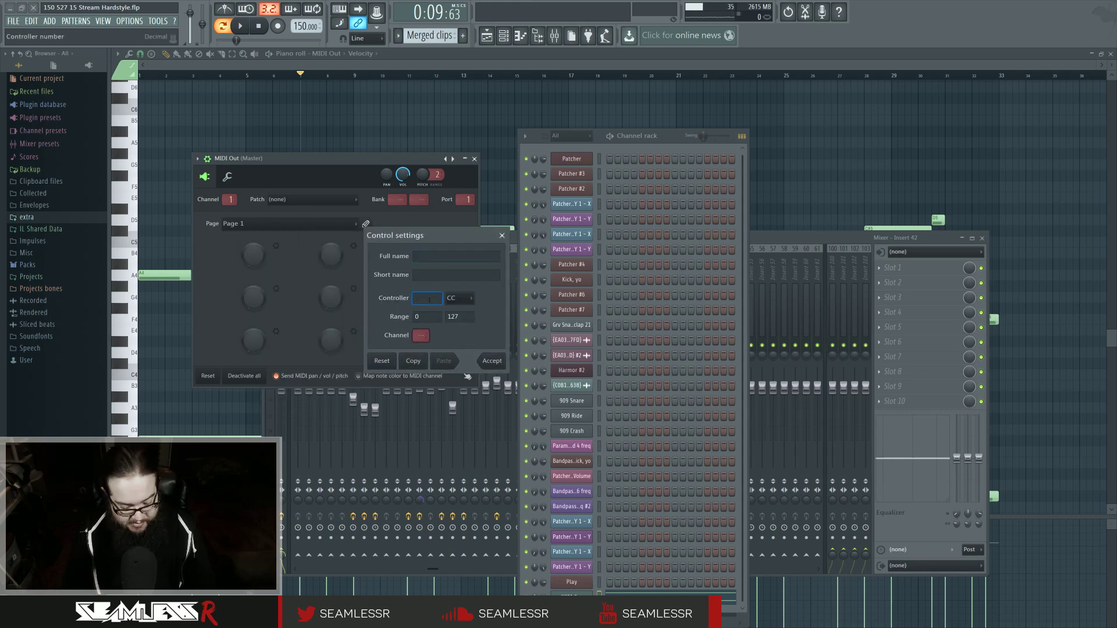
left_click(491, 360)
- Set the first MIDI Out knob to 127 and audition its effect on the cello playback
key("space")
left_click_drag(261, 259, 261, 201)
key("space")
key("space")
key("space")
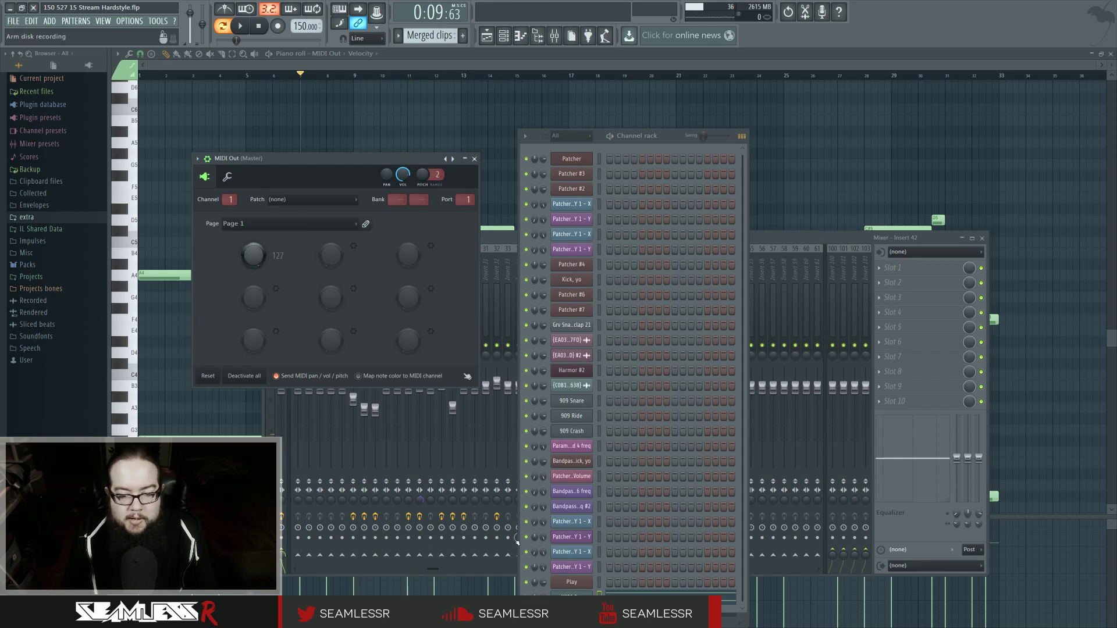
- Browse the parameters of the Play instrument and examine its list of MIDI CC controllers
left_click(572, 582)
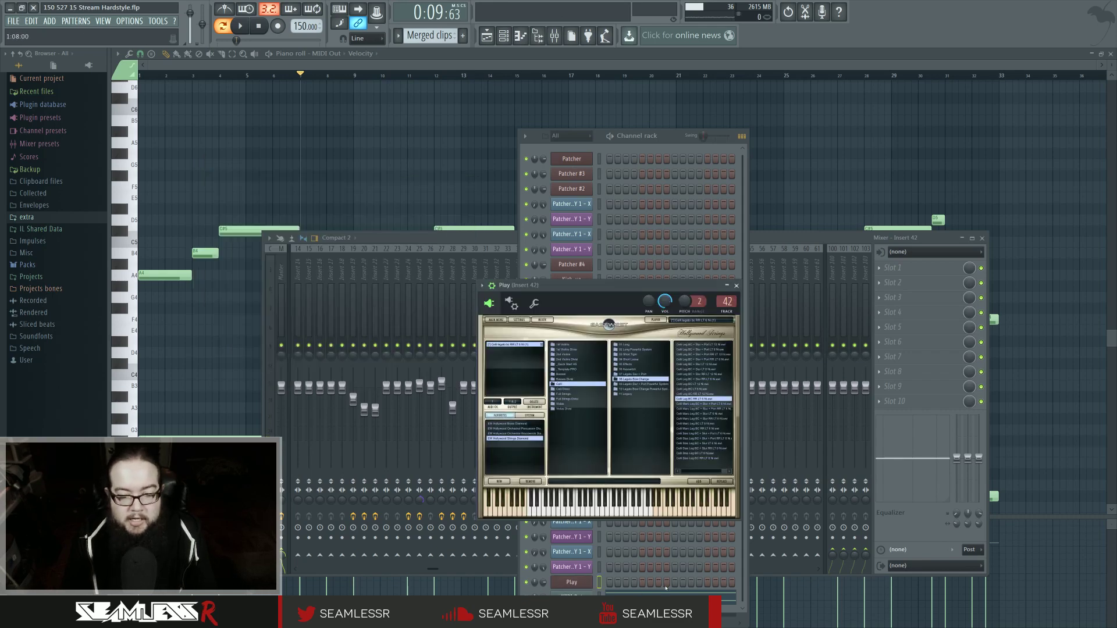
left_click(482, 285)
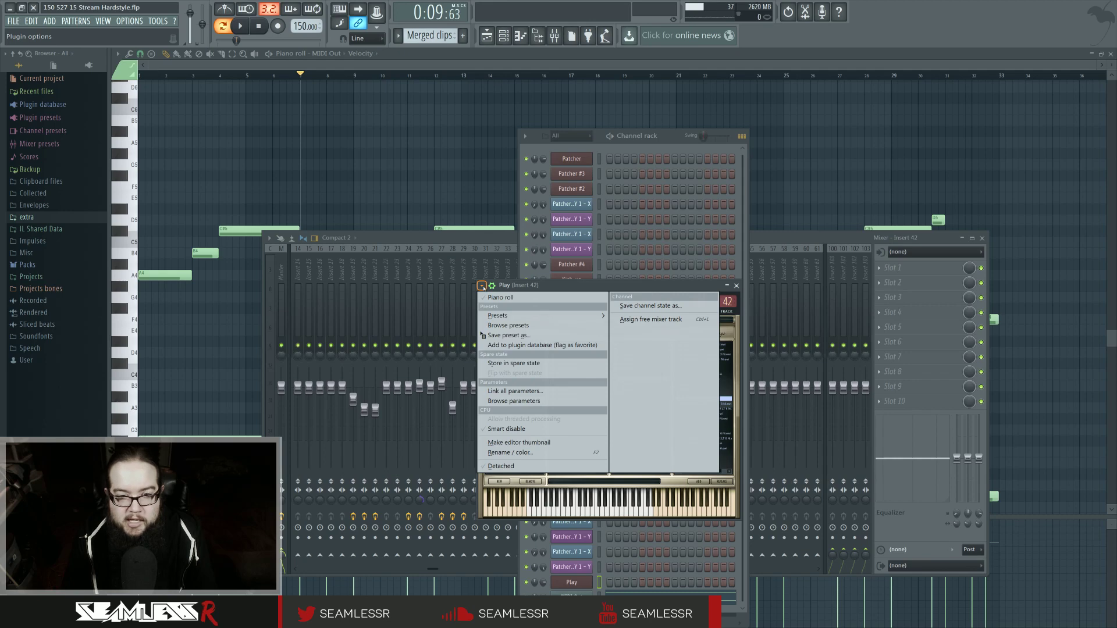
left_click(514, 401)
scroll(35, 278, "down", 10)
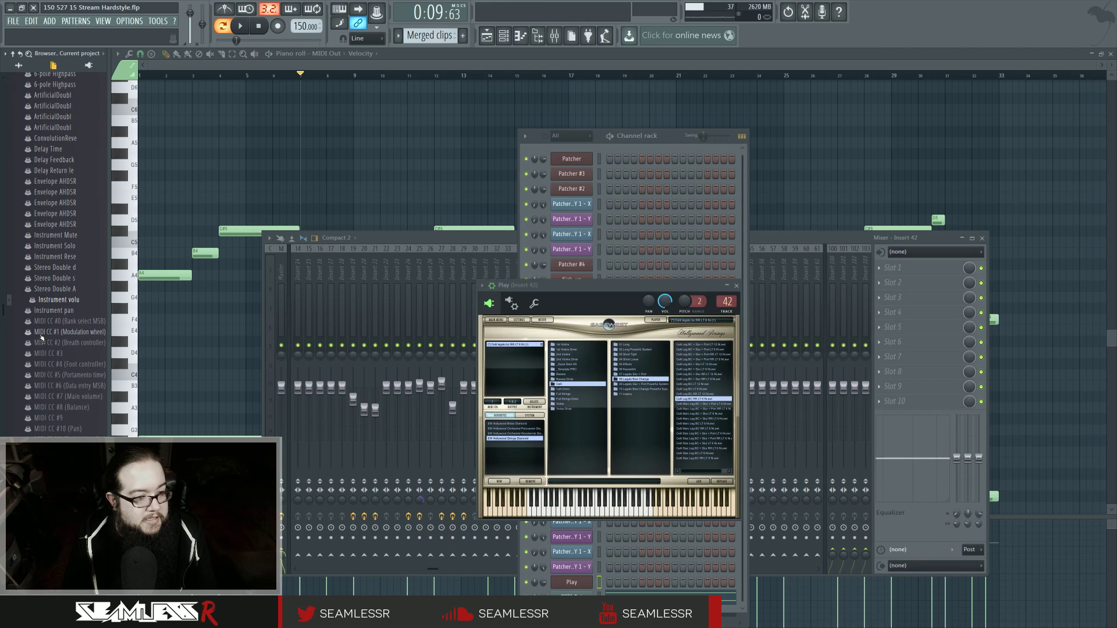
left_click_drag(111, 375, 150, 376)
scroll(96, 422, "down", 2)
scroll(96, 423, "down", 2)
scroll(96, 422, "down", 8)
scroll(96, 422, "down", 4)
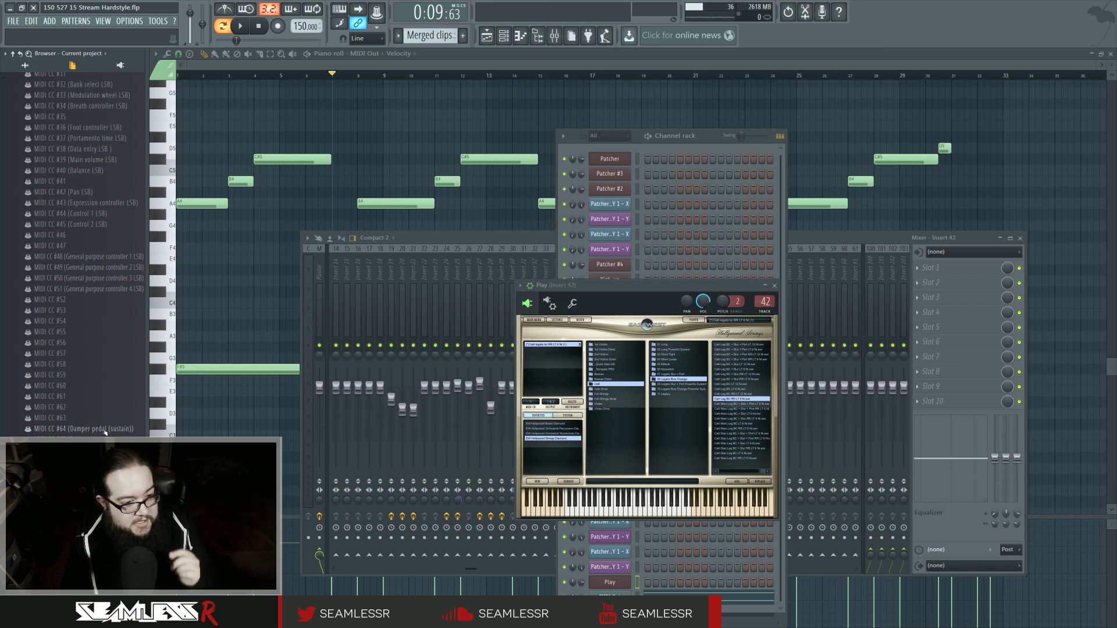
scroll(106, 433, "down", 10)
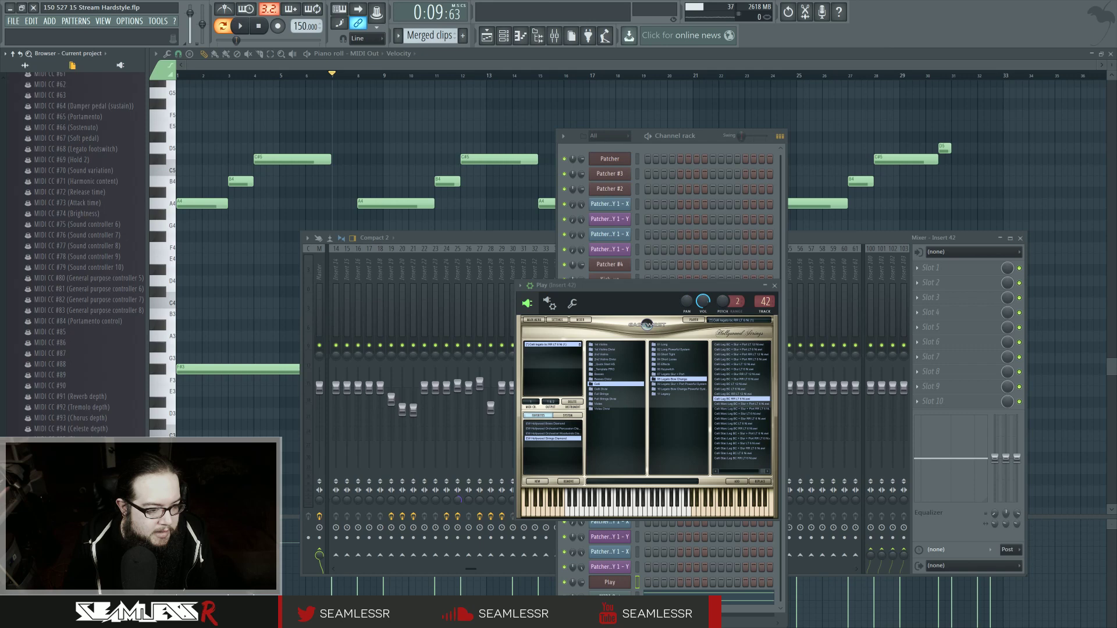
scroll(105, 425, "down", 7)
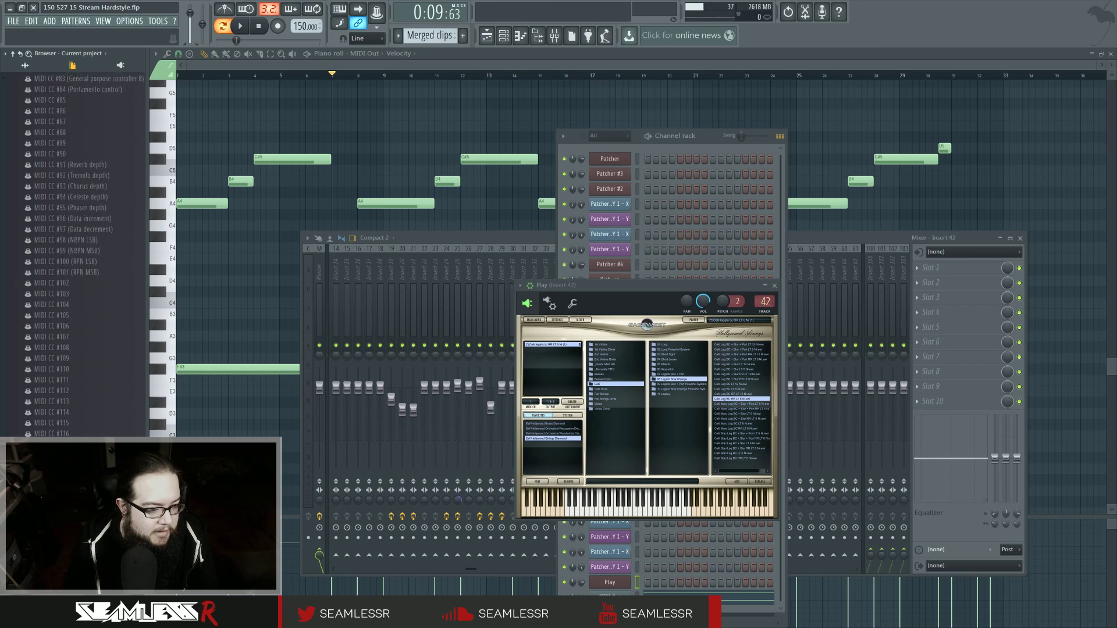
scroll(76, 256, "up", 20)
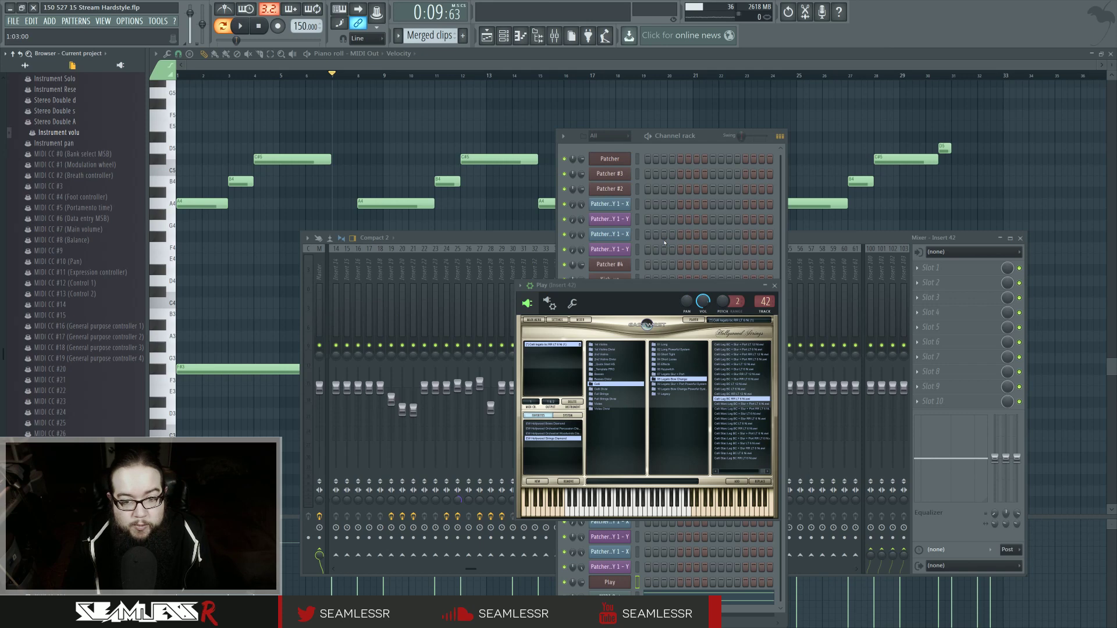
- Assign controller CC #1 to the second knob on the MIDI Out channel's Page 1
left_click(609, 582)
left_click(610, 597)
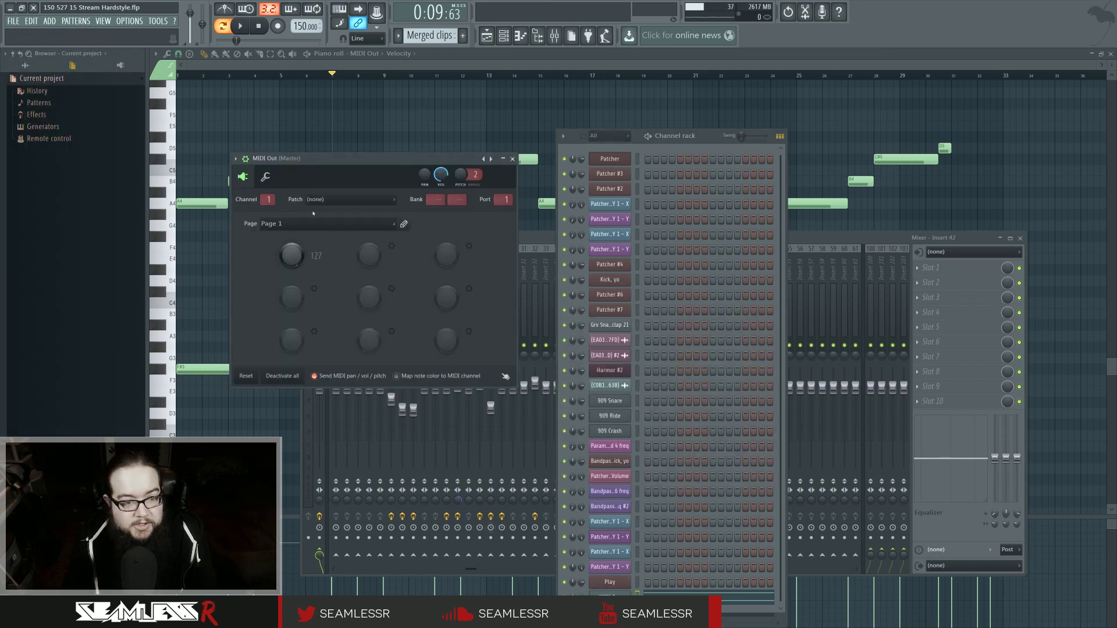
right_click(373, 250)
left_click(401, 266)
left_click(455, 296)
left_click(515, 362)
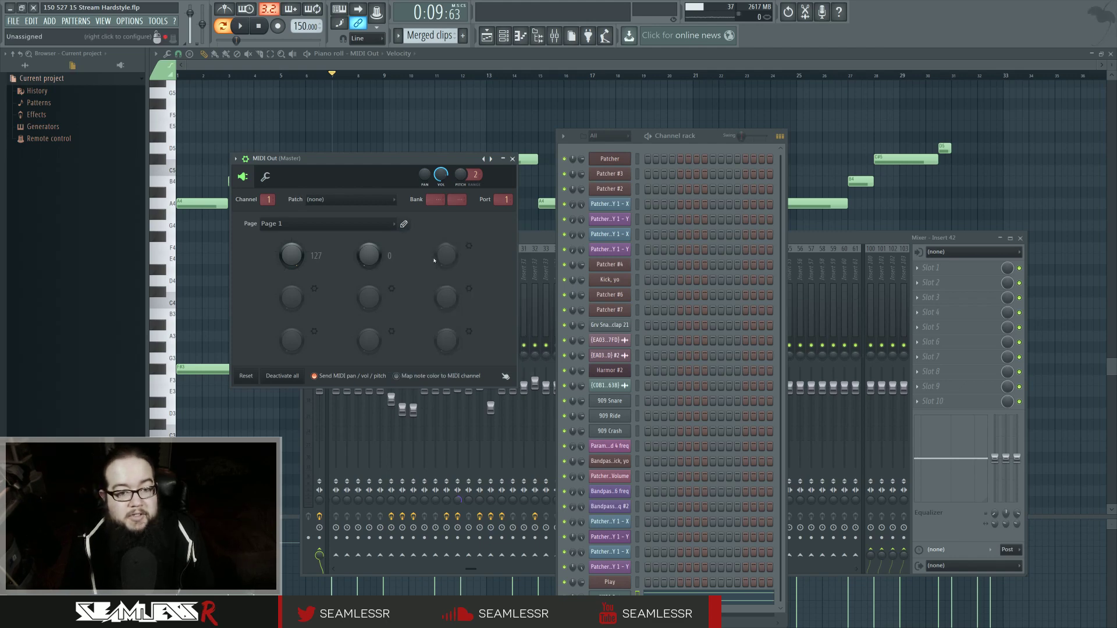
- Assign controller CC #4 to the third knob on the MIDI Out channel's Page 1
right_click(437, 258)
left_click(466, 272)
left_click(517, 299)
type("4")
key("Return")
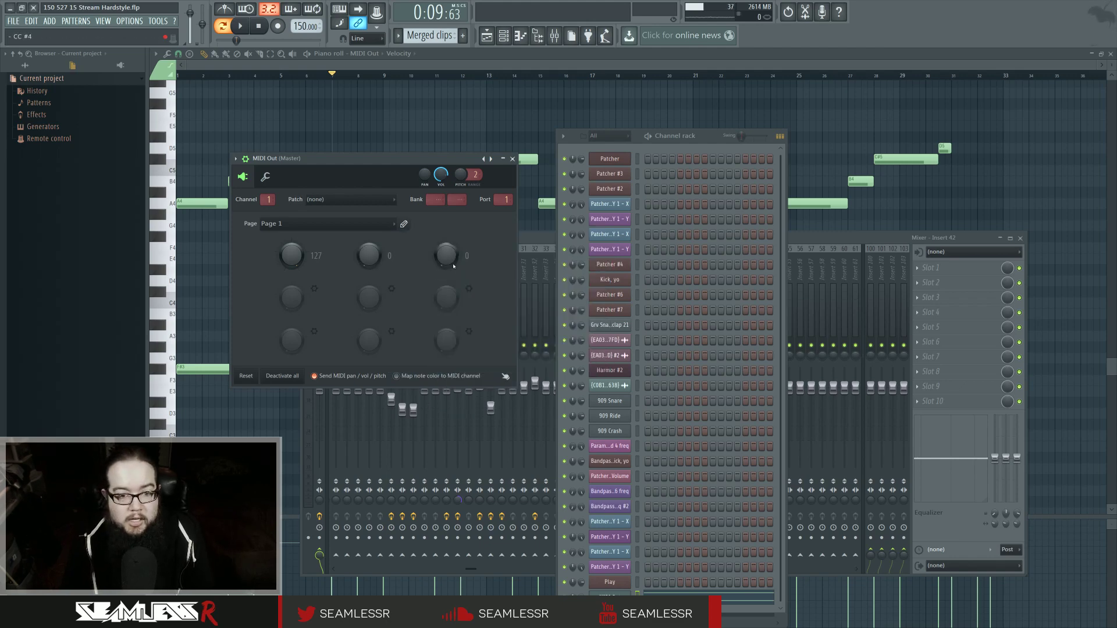
- Set the CC #1 knob to 127 during playback, audition the cellos with it, and close the MIDI Out window
key("space")
left_click_drag(370, 257, 370, 186)
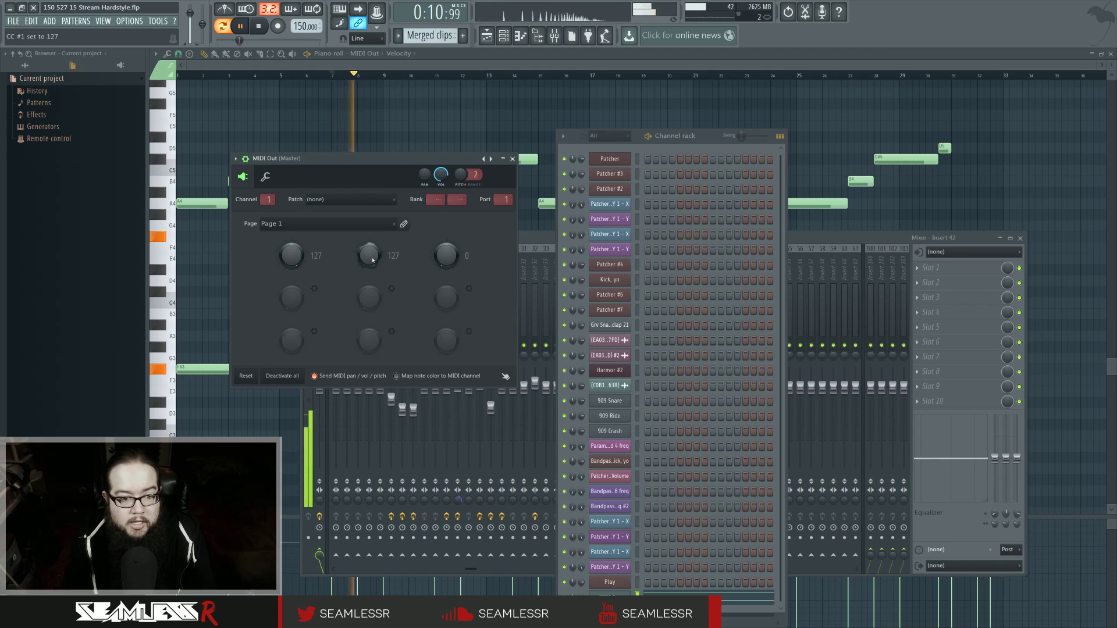
key("space")
key("space")
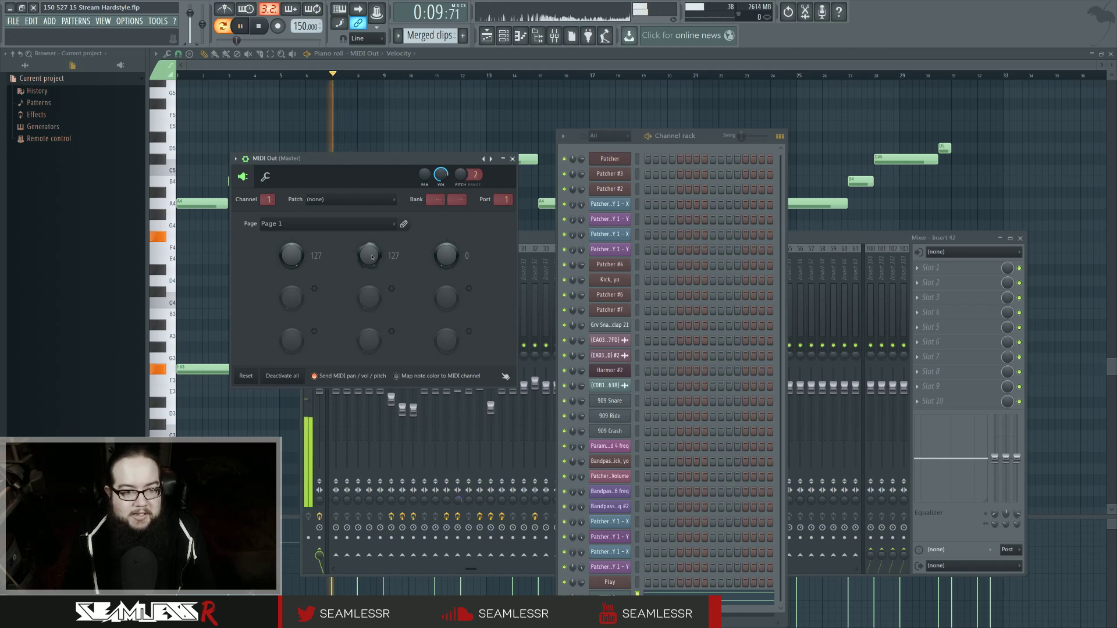
key("space")
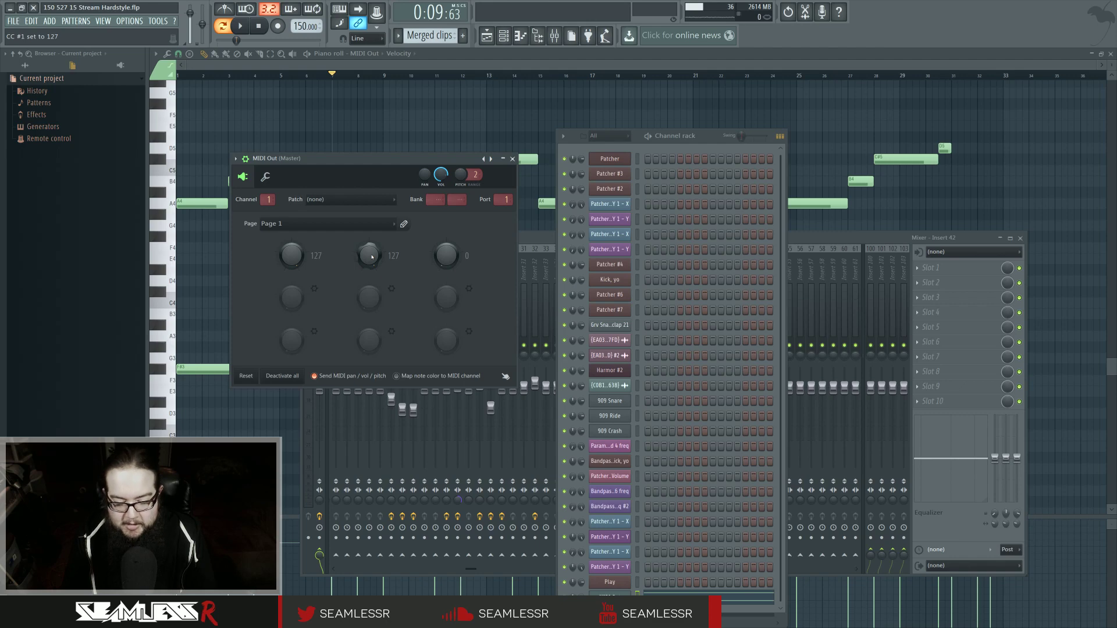
left_click(469, 289)
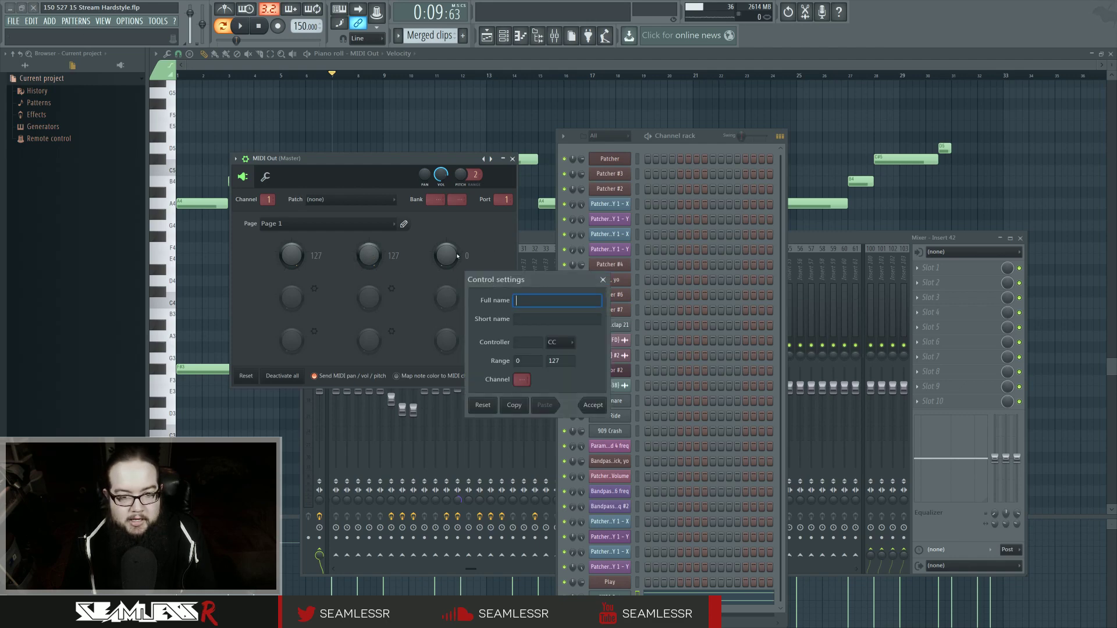
left_click(602, 280)
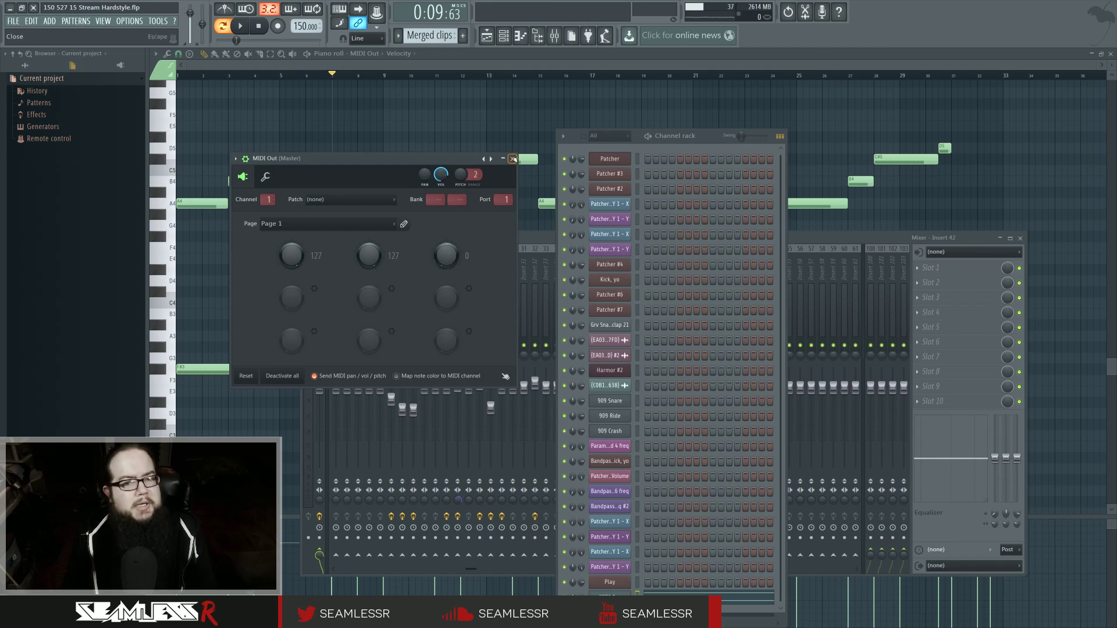
left_click(513, 158)
- Play back the upper and lower cello notes from bar 7 while briefly checking the mixer
key("space")
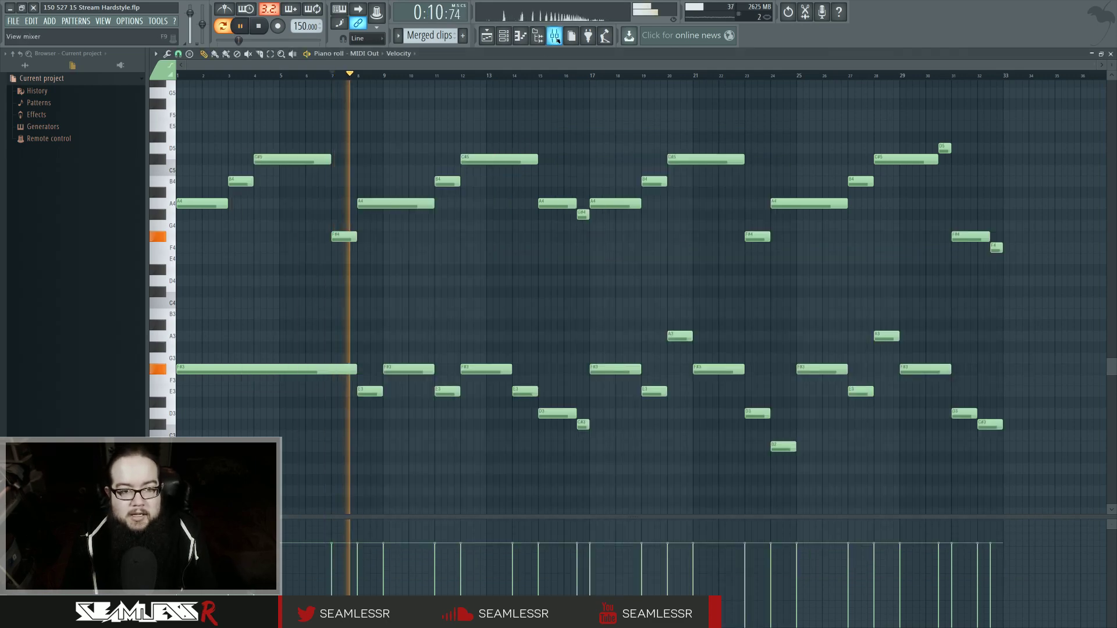
left_click(555, 35)
key("F9")
key("space")
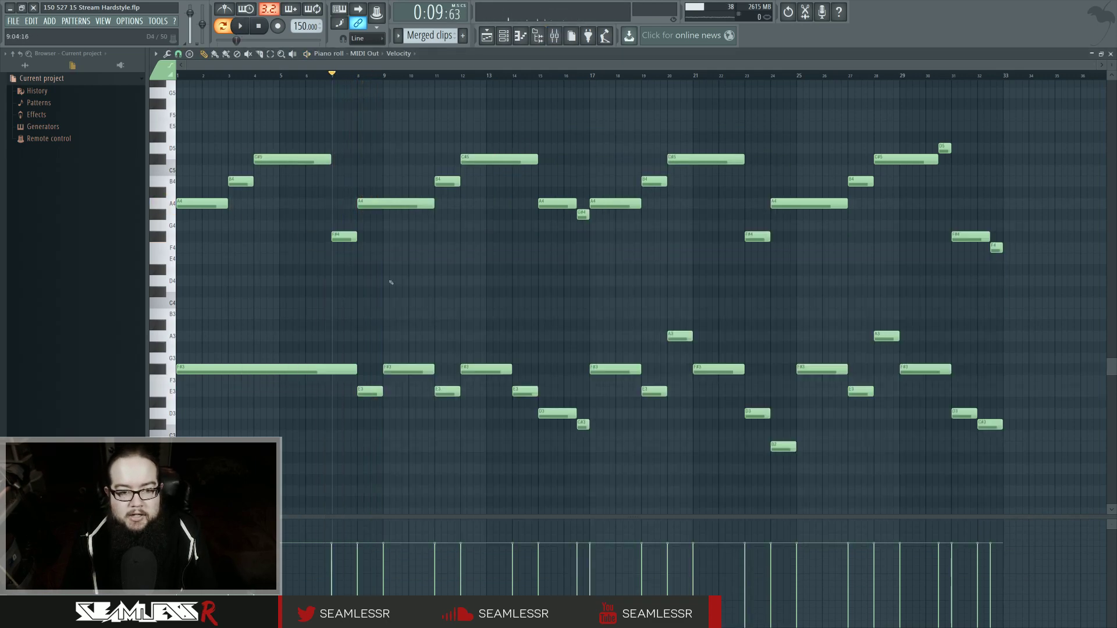
- Try raising all lower-voice notes by one octave, audition them from the start, and return them to their original pitch
left_click_drag(1037, 464, 180, 137)
left_click_drag(223, 309, 1094, 503)
scroll(297, 379, "up", 4)
left_click_drag(303, 355, 580, 405)
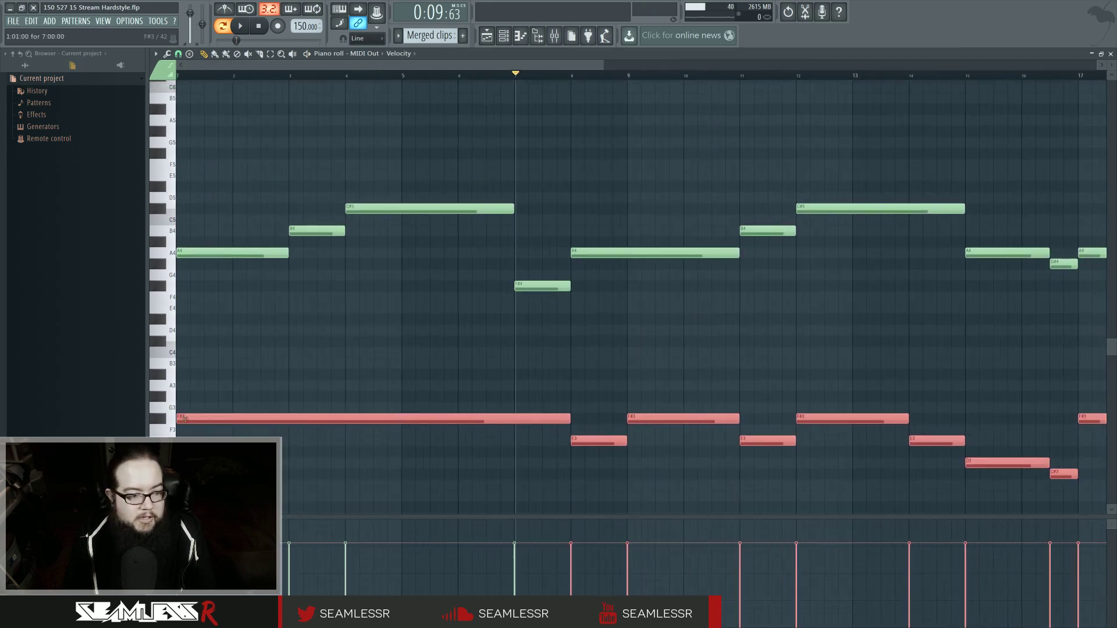
left_click_drag(204, 416, 192, 284)
key("space")
key("space")
key("space")
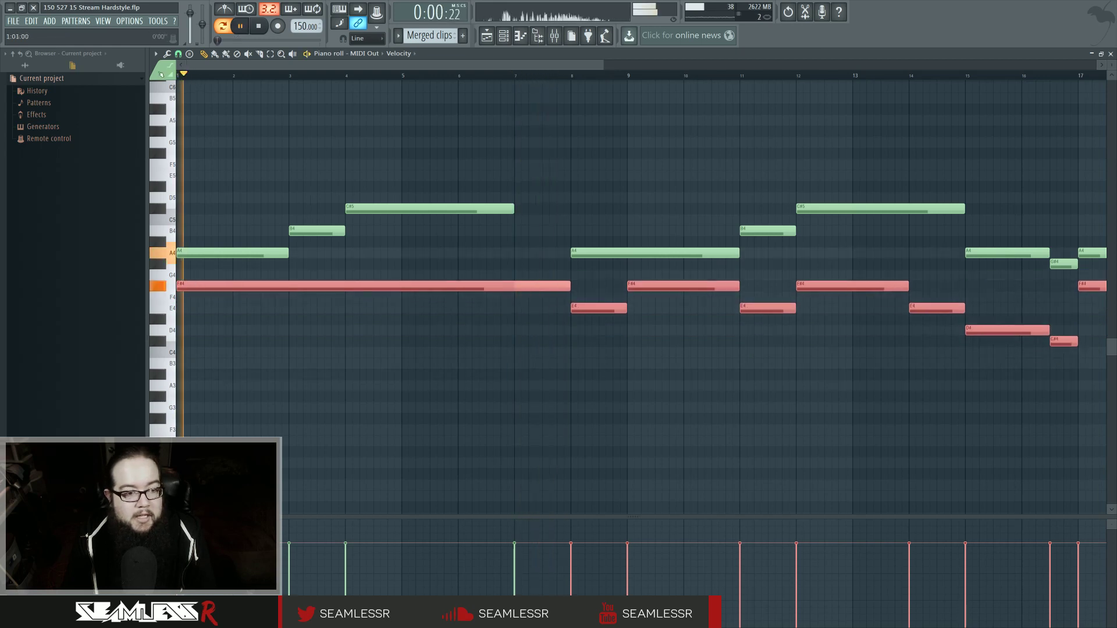
key("space")
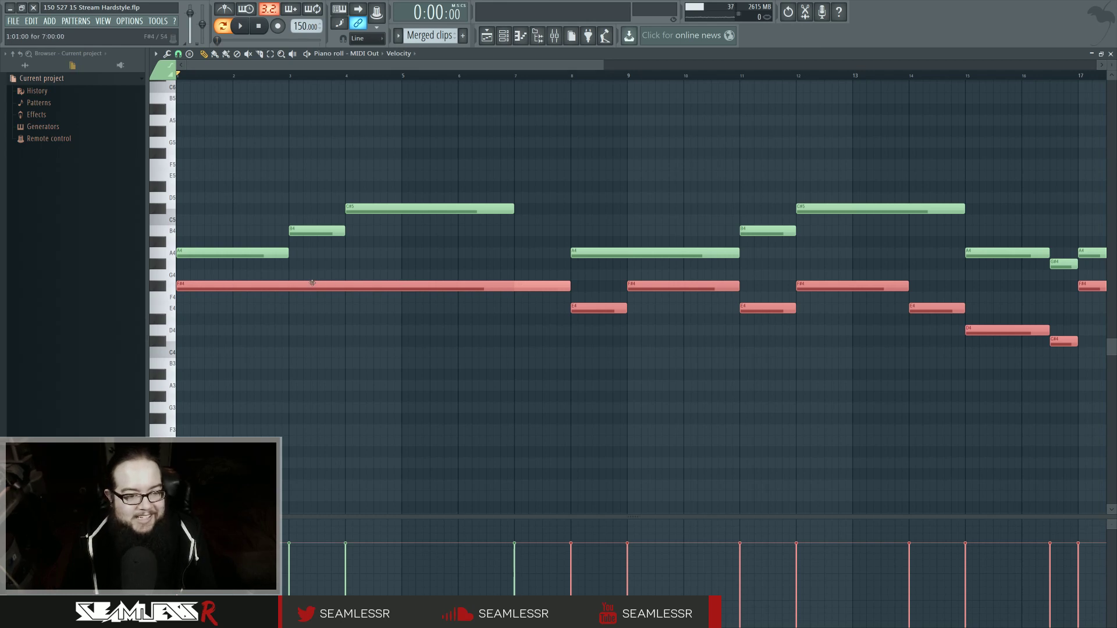
left_click_drag(250, 285, 250, 418)
left_click(399, 341)
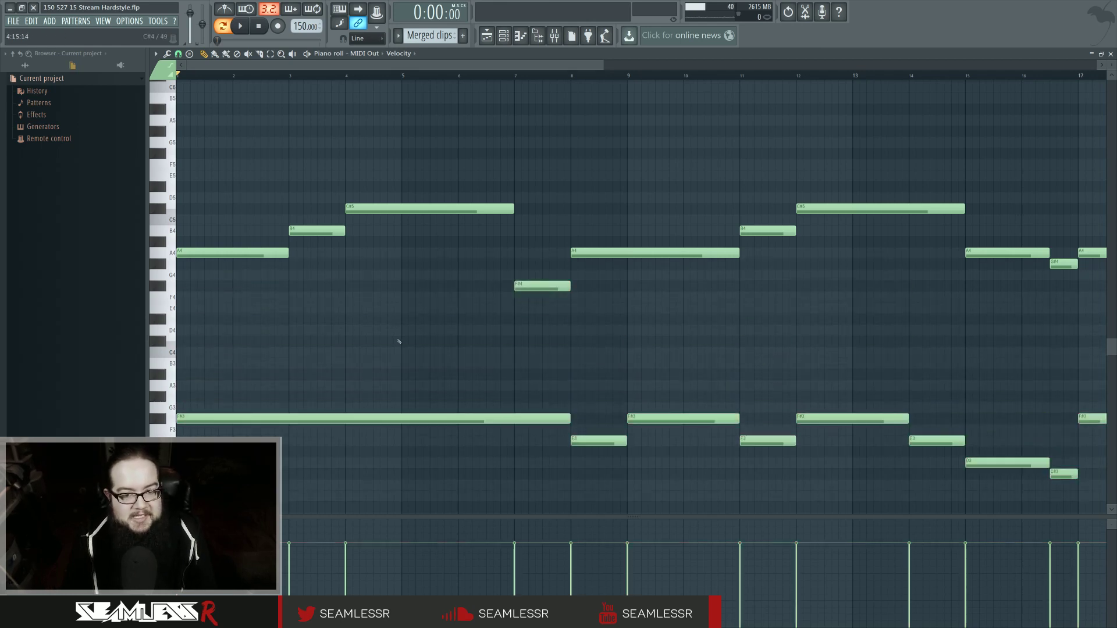
- Add a Violas patch from the Legato Bow Change folder to the Play instrument alongside the cello patch
left_click(503, 36)
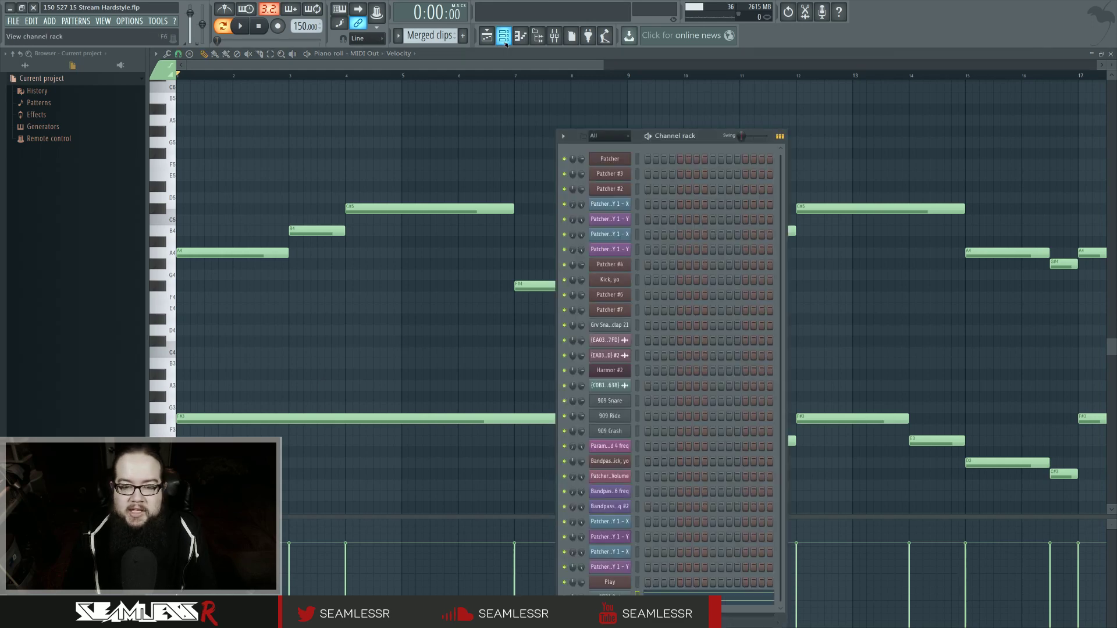
left_click(504, 36)
scroll(470, 205, "down", 2)
scroll(468, 211, "down", 2)
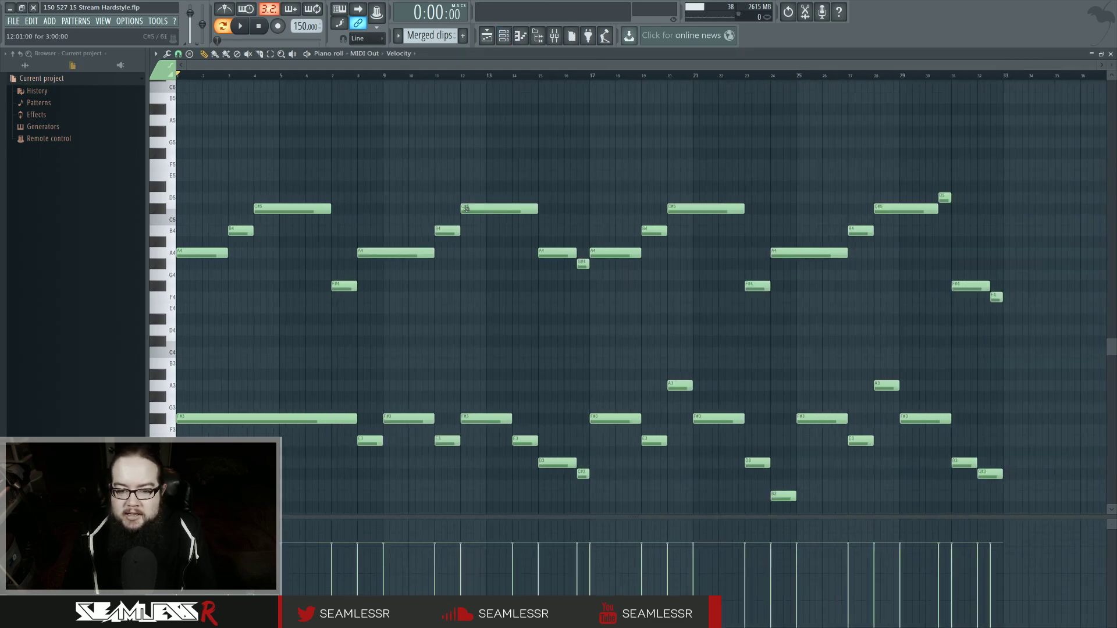
left_click(503, 37)
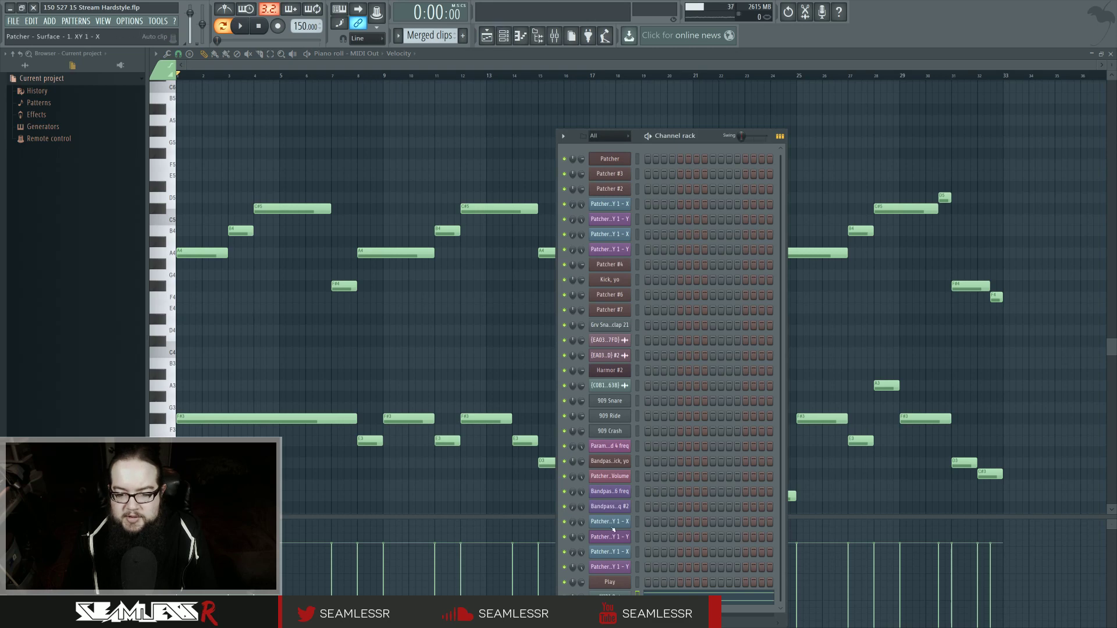
left_click(610, 582)
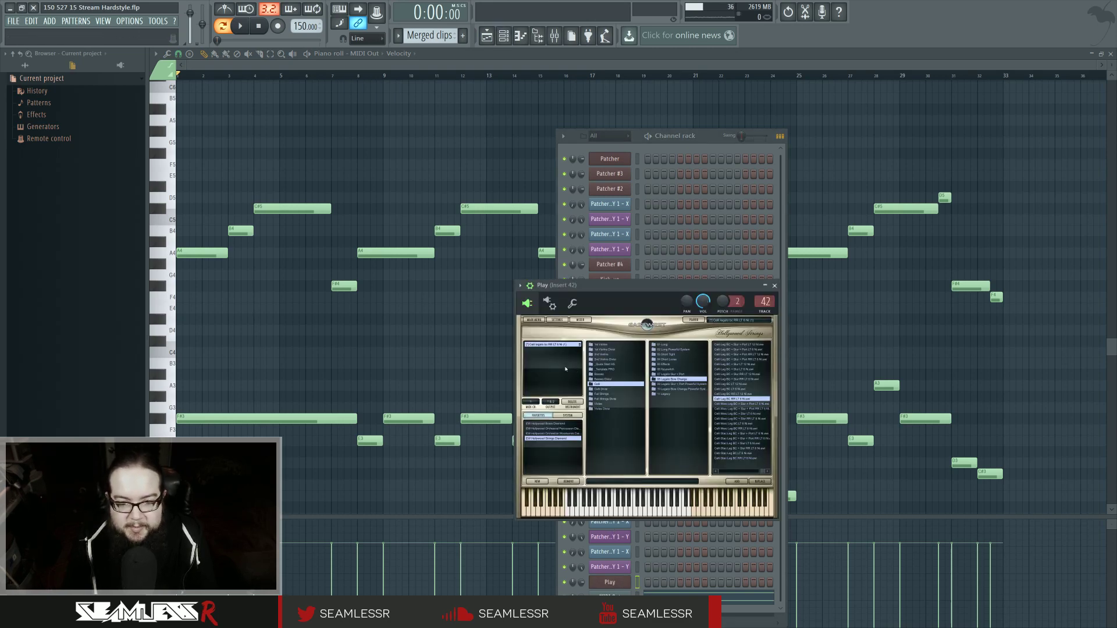
left_click(605, 404)
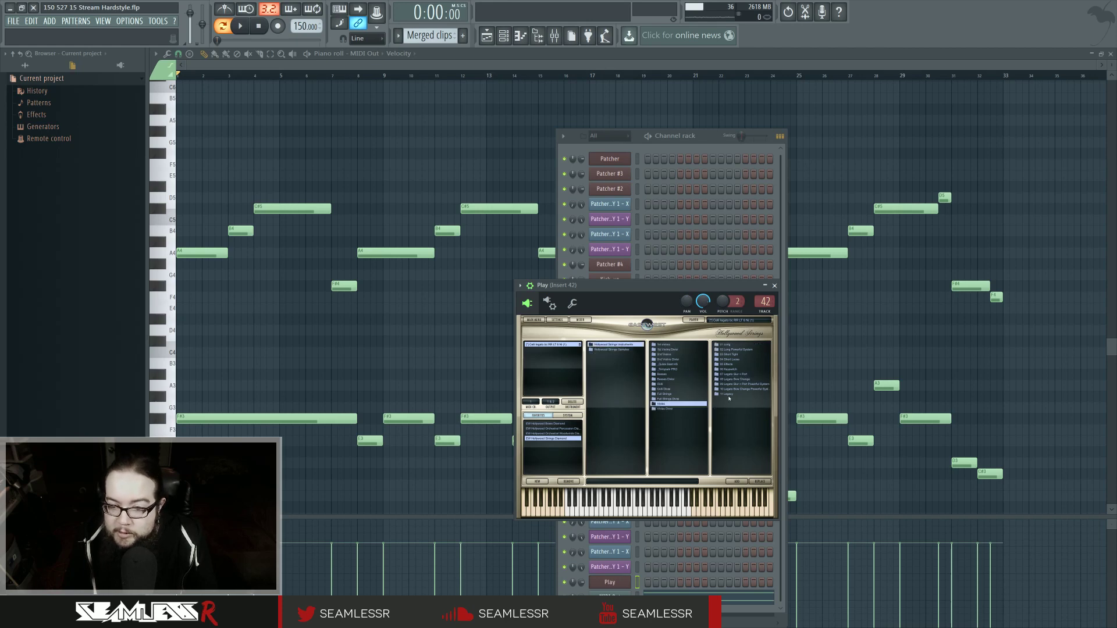
left_click(726, 346)
left_click(669, 380)
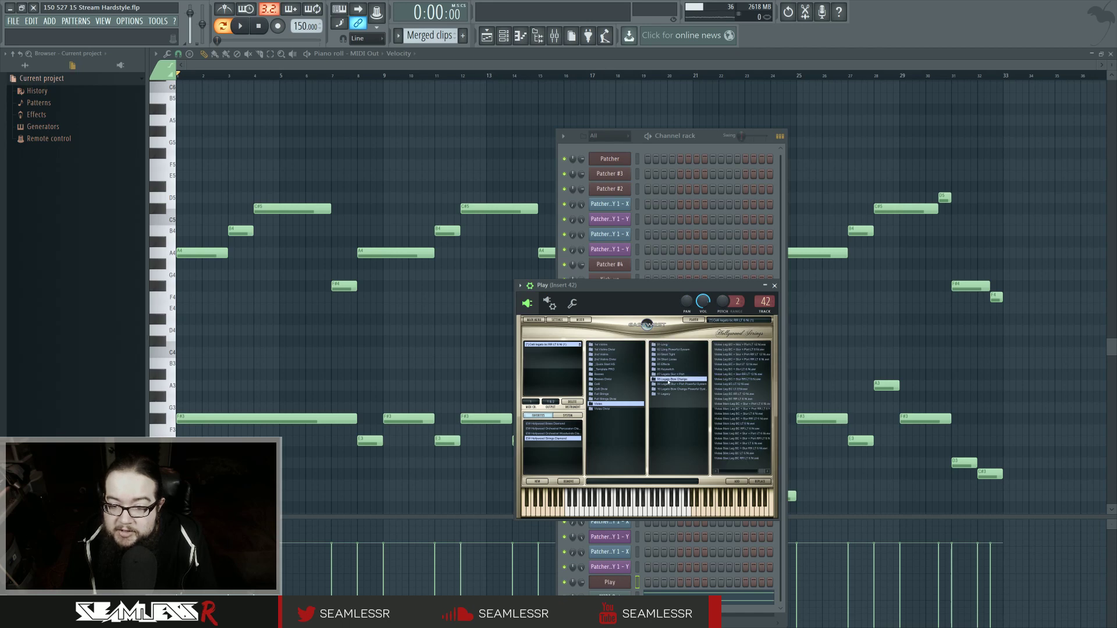
double_click(737, 400)
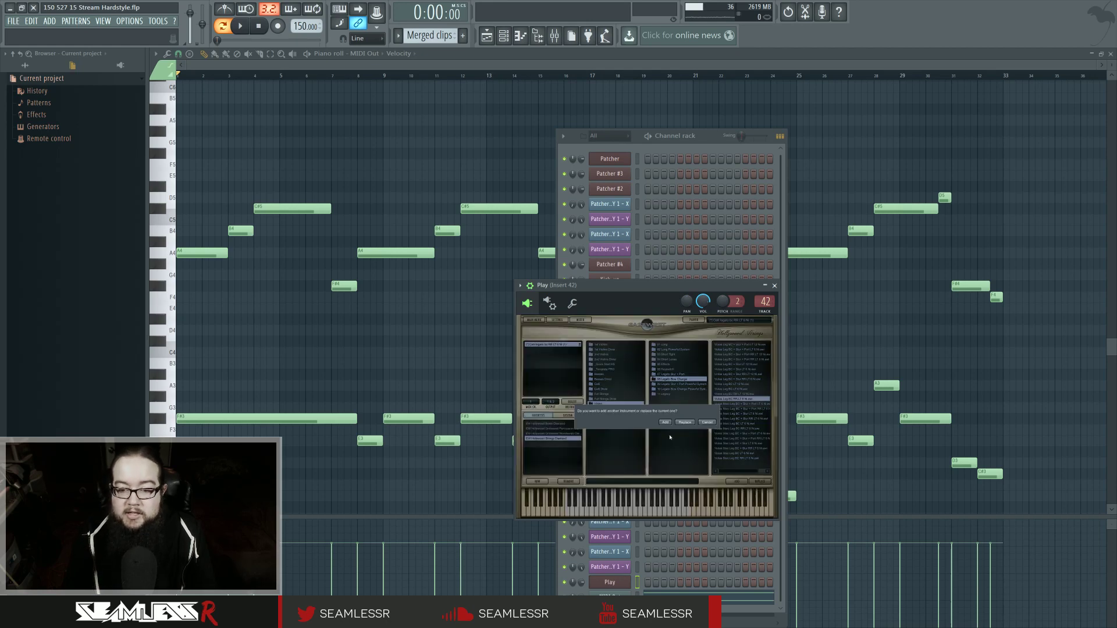
left_click(667, 423)
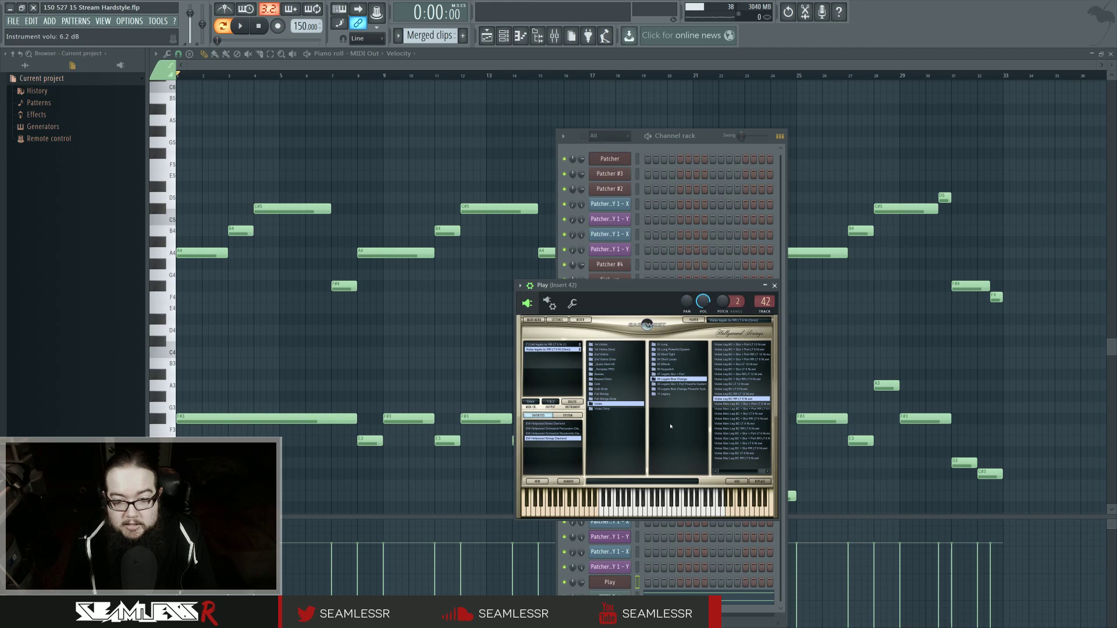
- Set the added violas patch to MIDI channel 2 and choose its output
left_click(539, 402)
left_click(537, 415)
left_click(552, 403)
left_click(552, 410)
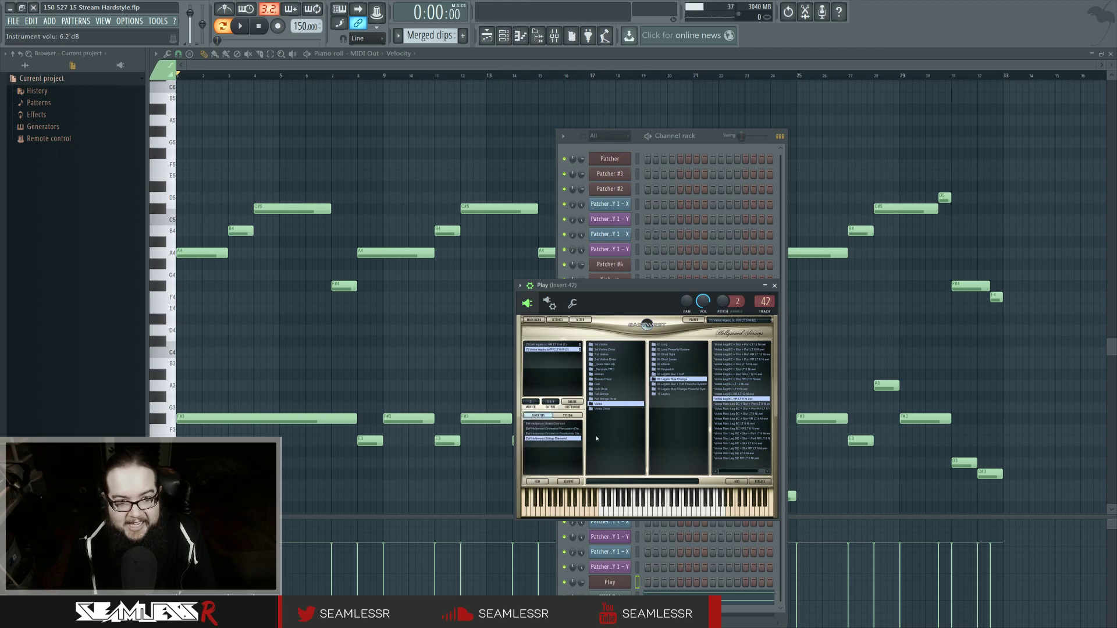
- Cut all upper melody notes from the MIDI Out piano roll, keeping only the lower voice
right_click(417, 321)
left_click_drag(1041, 314, 165, 128)
key("Delete")
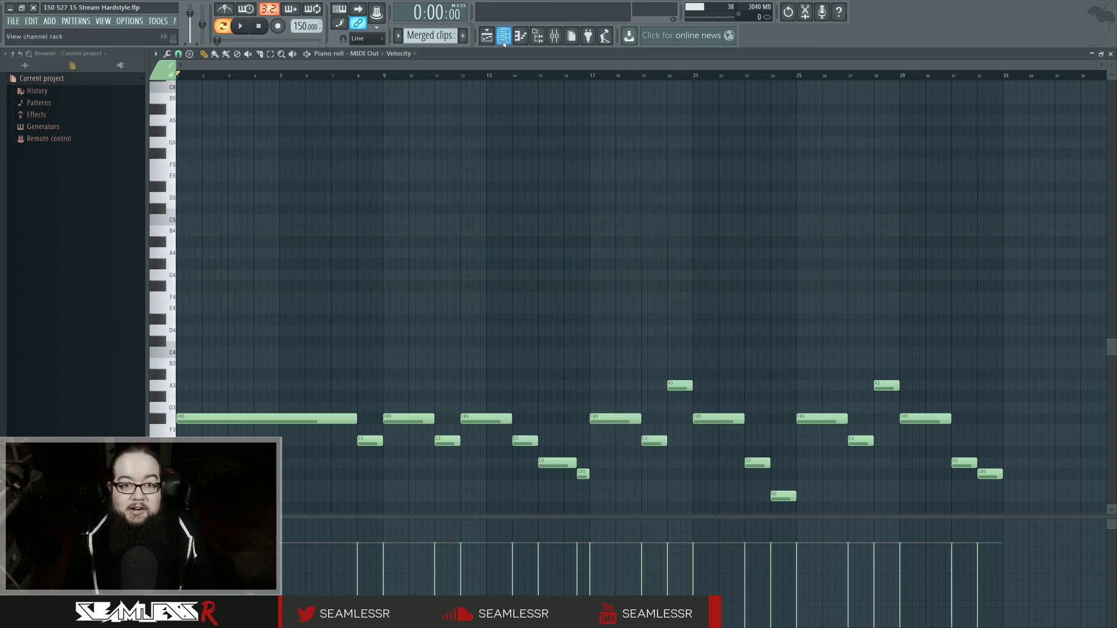
- Clone the MIDI Out channel and set the clone's MIDI channel to 2
key("F6")
right_click(609, 598)
left_click(654, 602)
scroll(273, 212, "up", 1)
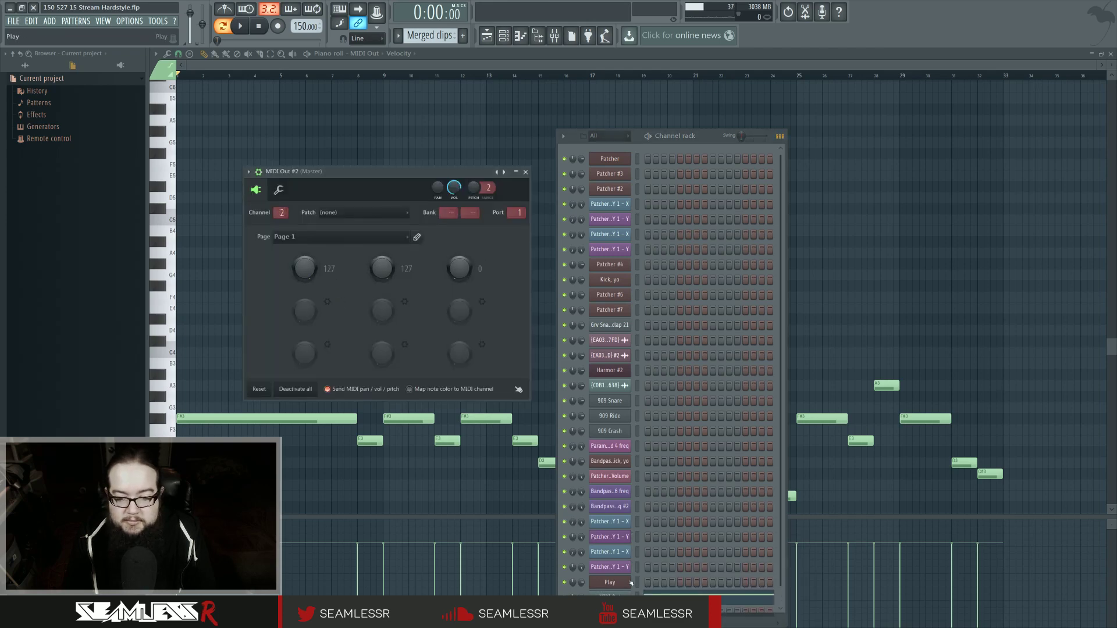
left_click_drag(711, 138, 713, 105)
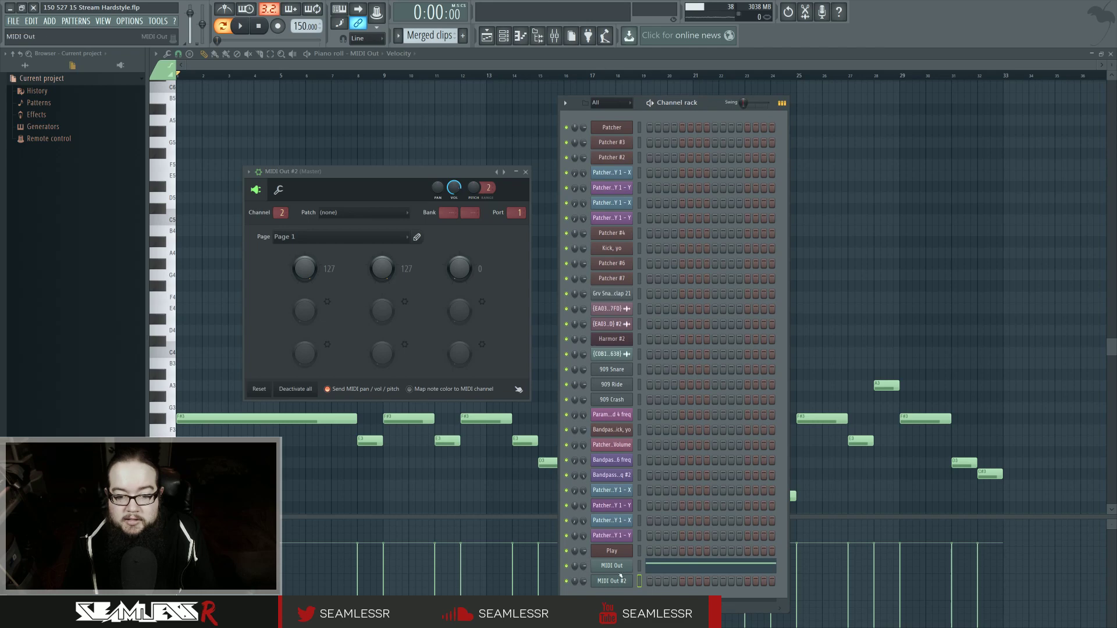
- Paste the upper melody notes into the MIDI Out #2 piano roll and play back both string parts
right_click(630, 582)
left_click(663, 542)
key("space")
key("ctrl+d")
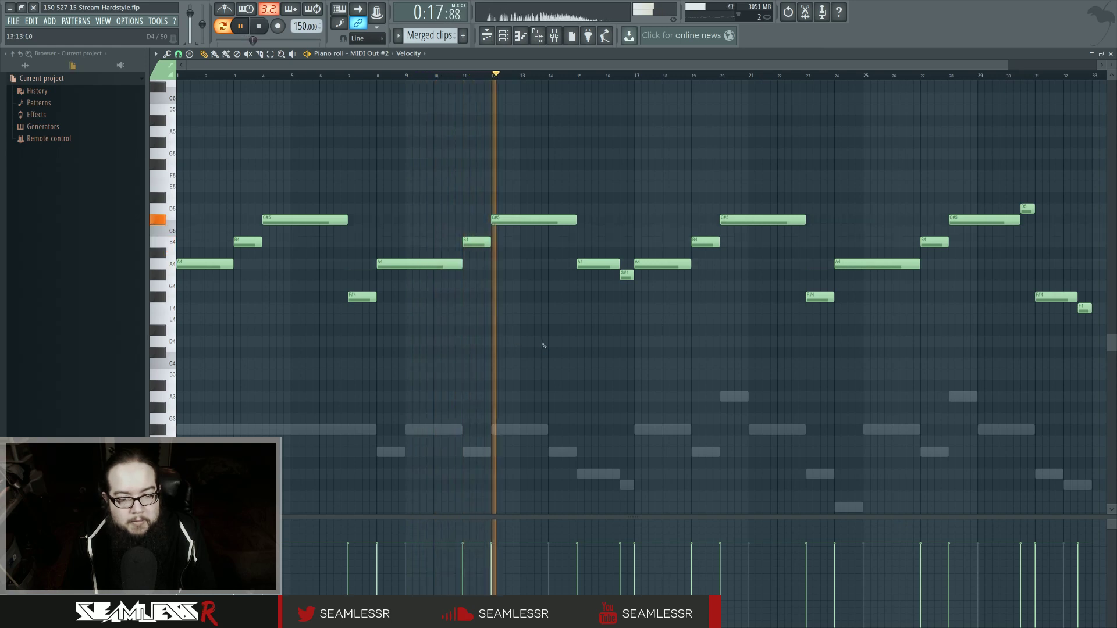
key("space")
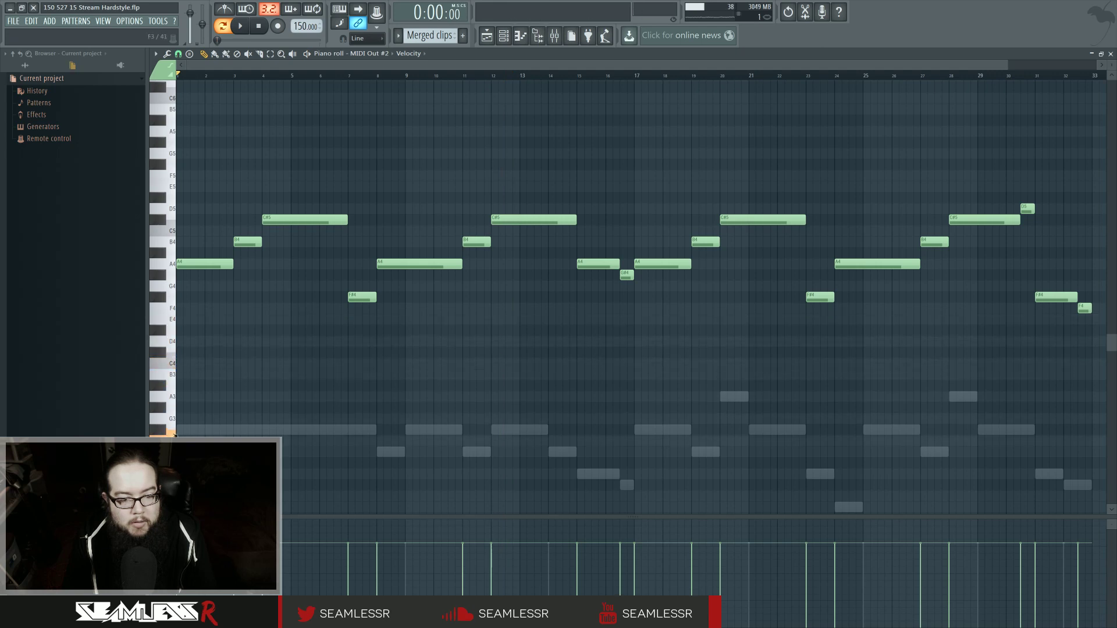
- Transpose all the lower voice notes in the MIDI Out piano roll up one octave and play back the result
double_click(215, 430)
left_click_drag(198, 358, 989, 522)
left_click_drag(183, 408, 183, 267)
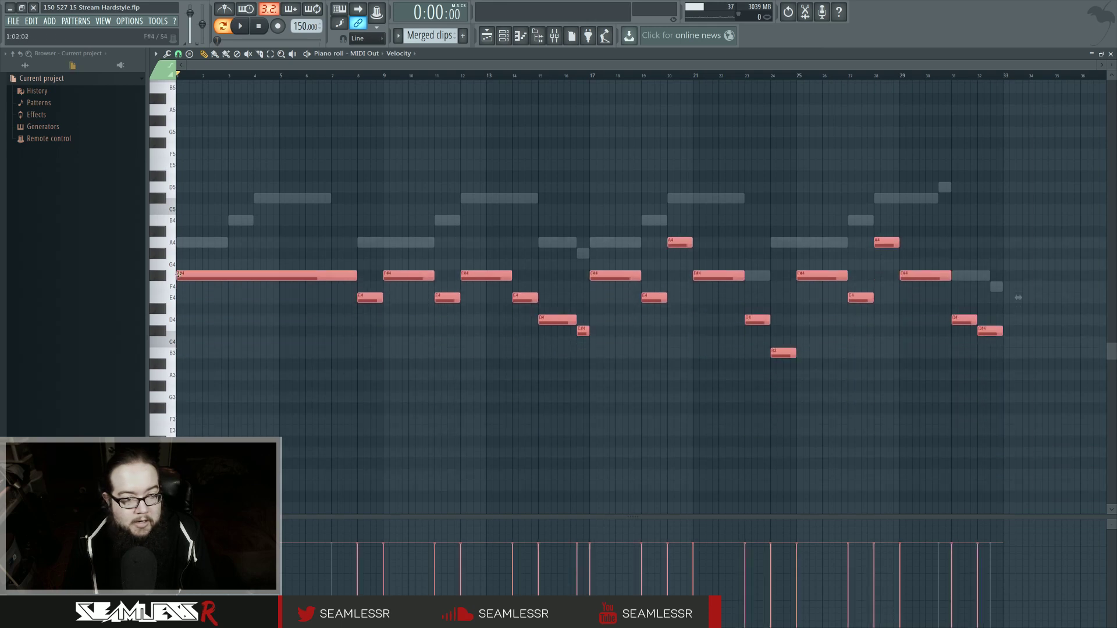
key("space")
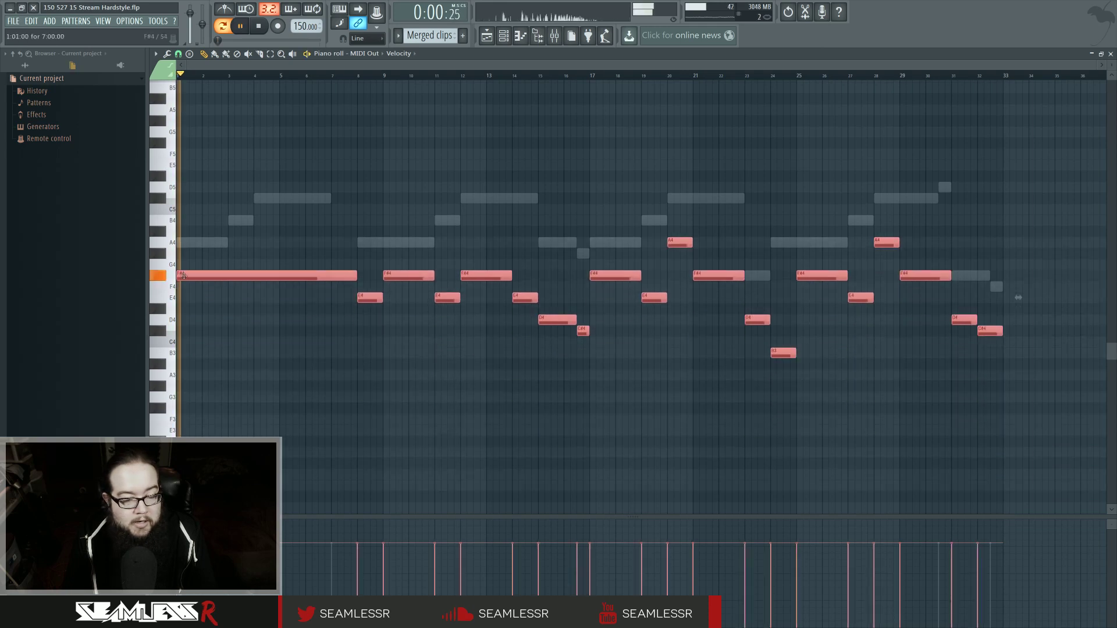
left_click(268, 310)
scroll(273, 316, "up", 1)
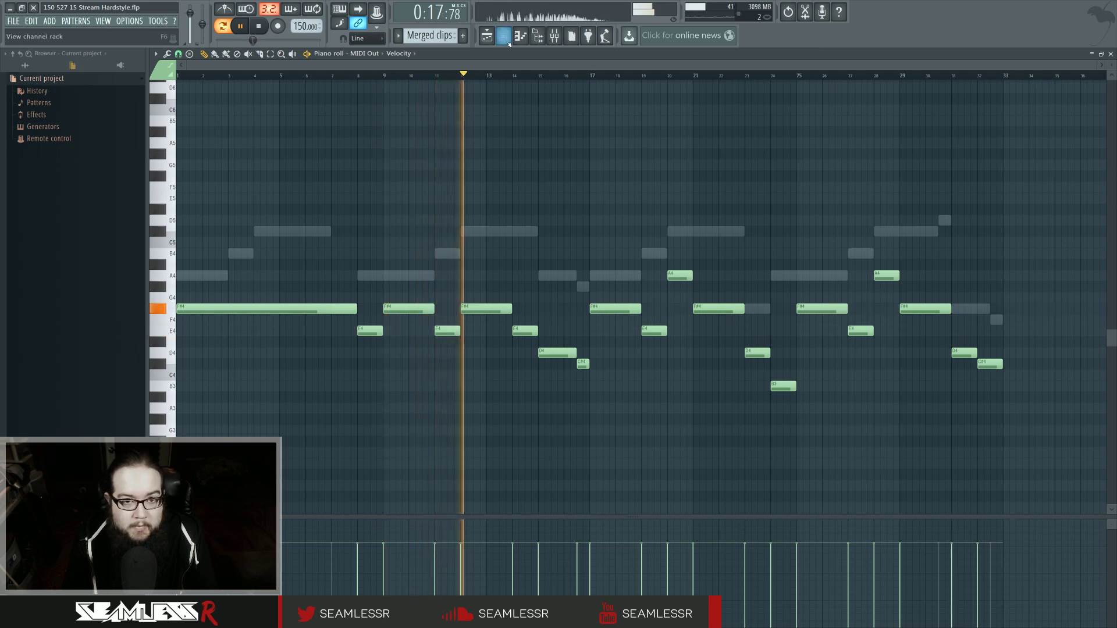
- Add a Basses legato slur patch to the Play instrument alongside the loaded cellos and violas
key("F6")
left_click(611, 550)
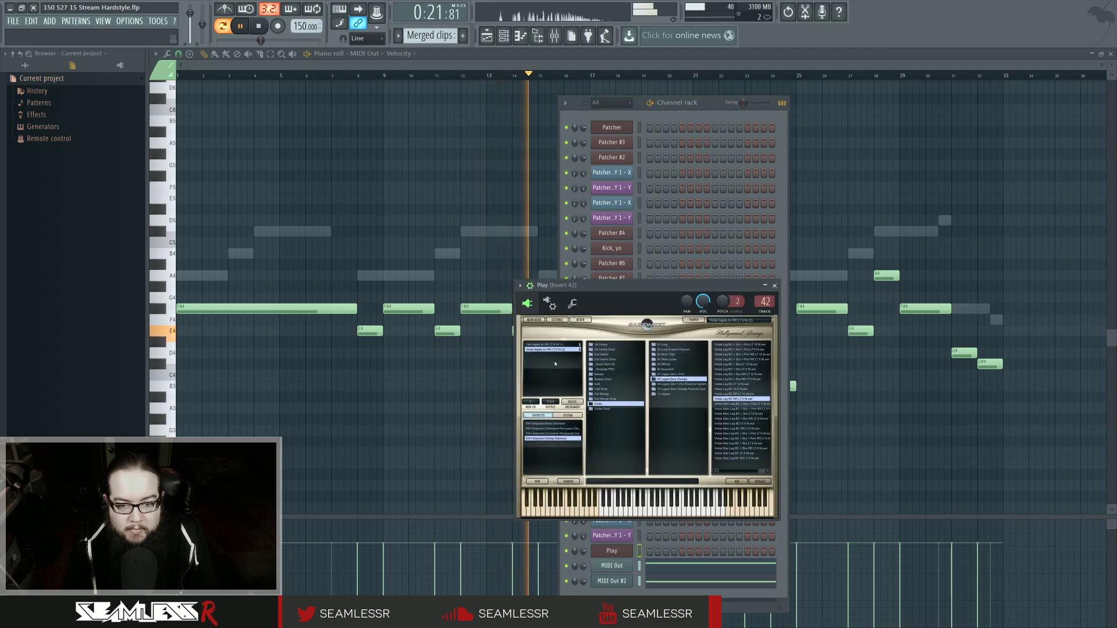
left_click(601, 374)
left_click(723, 344)
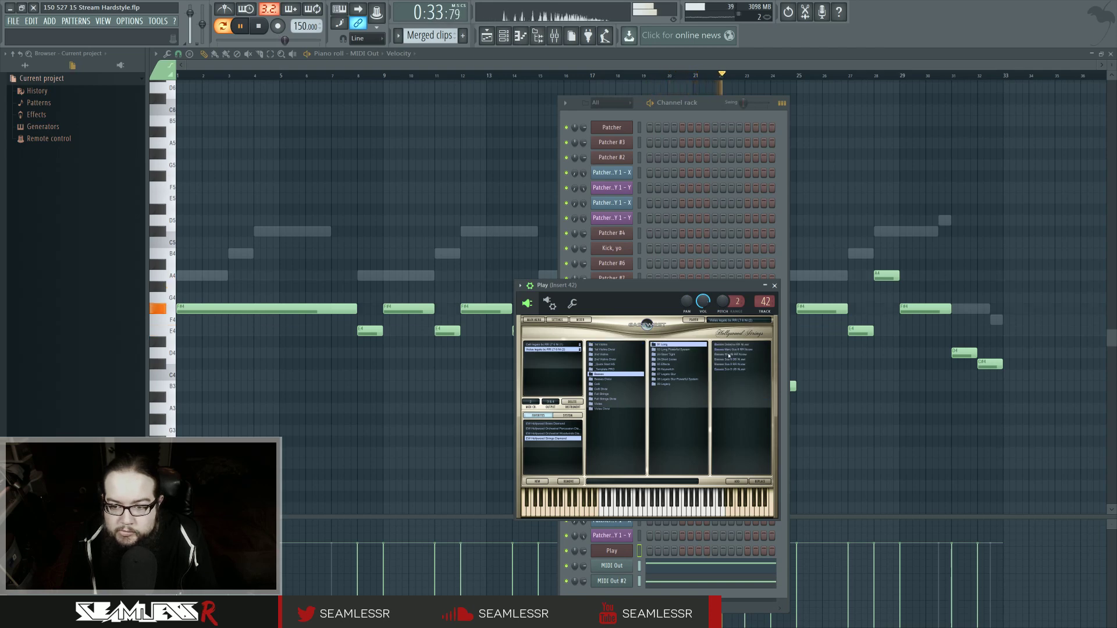
key("space")
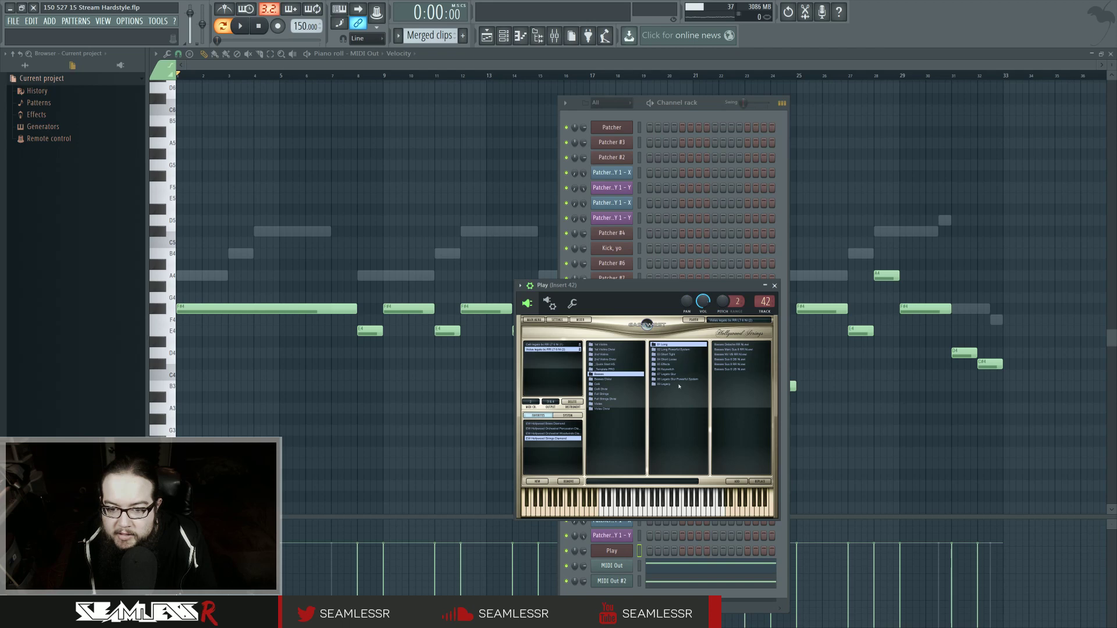
left_click(679, 374)
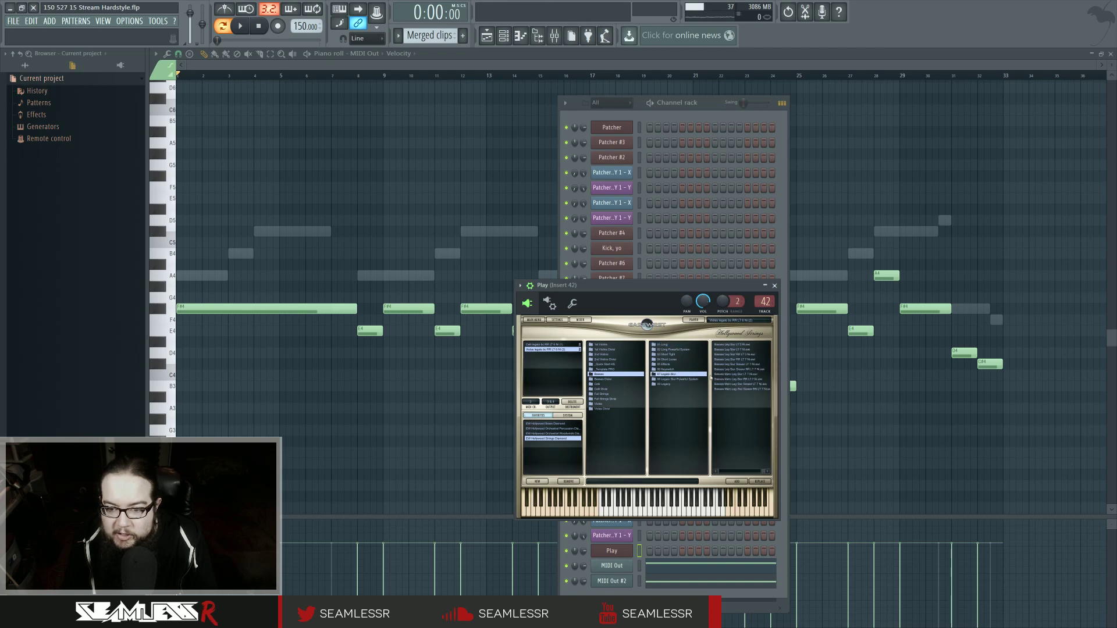
double_click(734, 364)
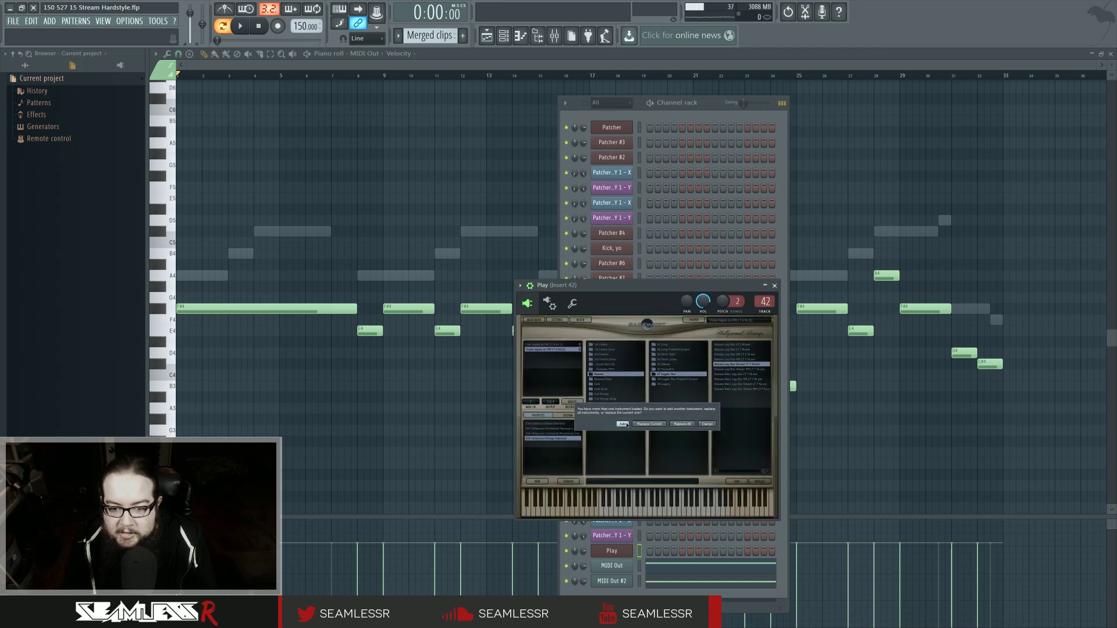
left_click(622, 424)
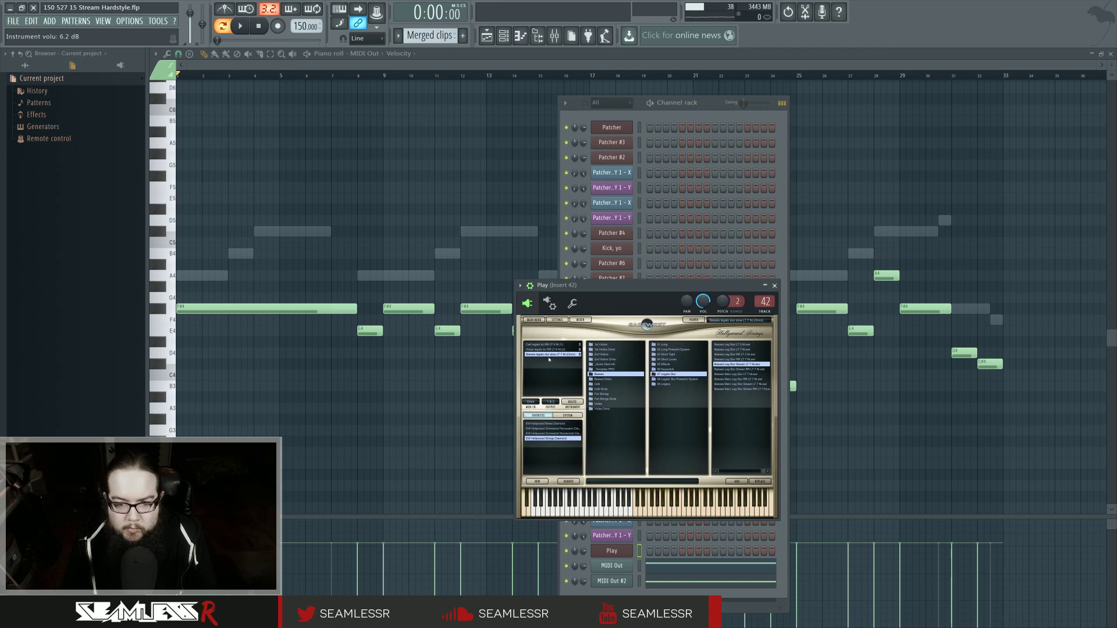
- Set the added basses patch to MIDI channel 3 and choose its output
left_click(530, 401)
left_click(530, 412)
left_click(549, 401)
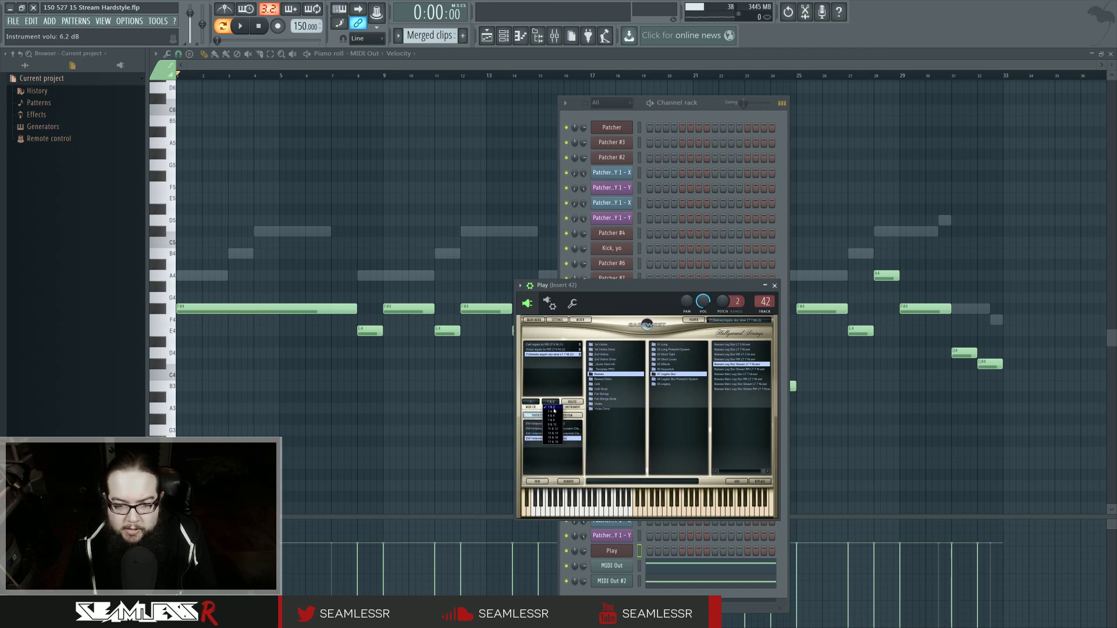
left_click(554, 416)
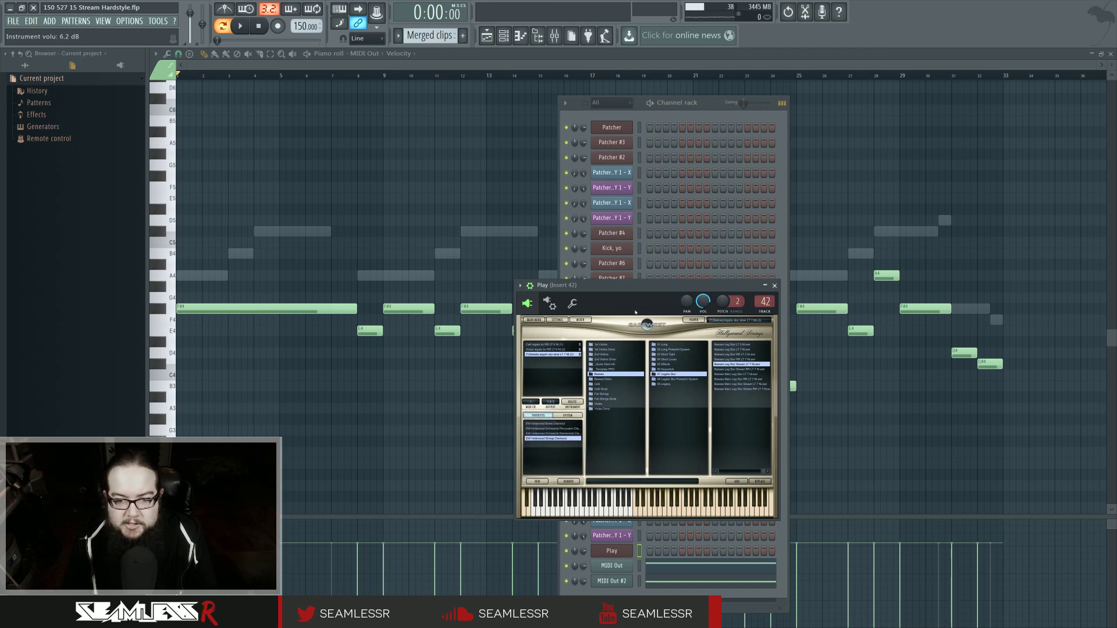
- Clone the MIDI Out #2 channel and set the clone's MIDI channel to 3
left_click(774, 285)
right_click(632, 581)
left_click(646, 599)
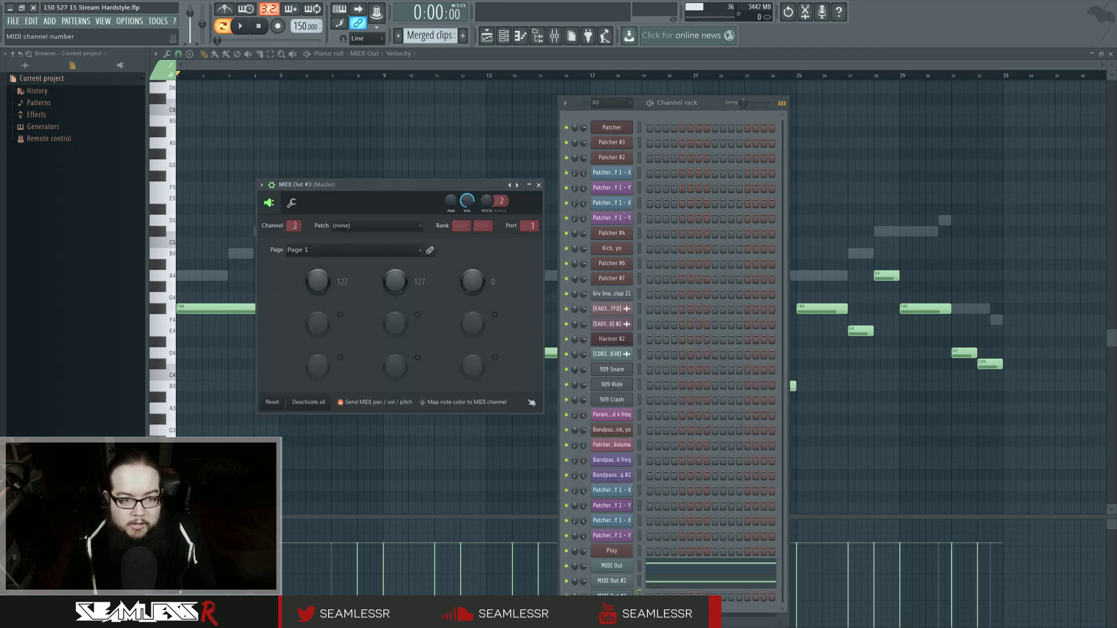
left_click(538, 185)
- Copy the MIDI Out lower voice notes into the MIDI Out #3 piano roll and transpose them down one octave
key("F6")
left_click_drag(247, 205, 985, 437)
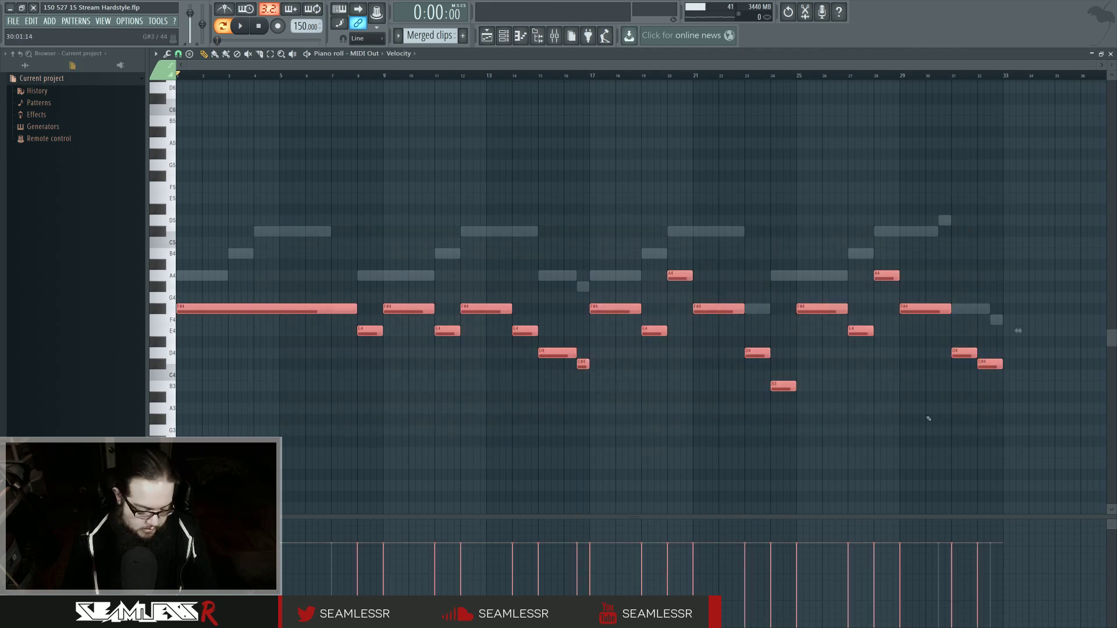
left_click(504, 35)
right_click(649, 590)
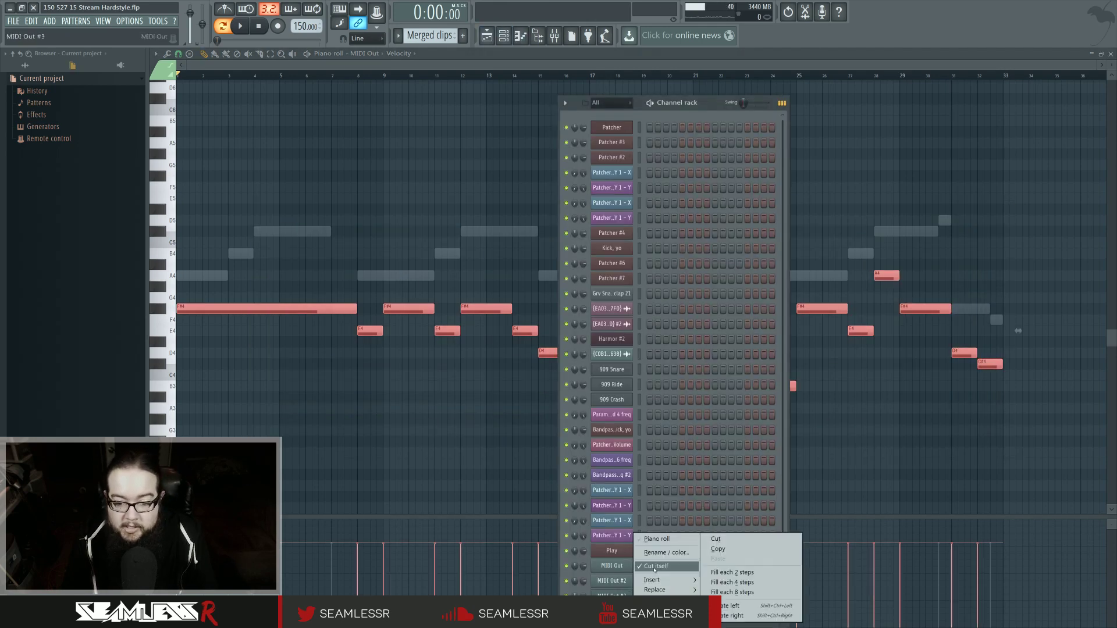
left_click(666, 541)
key("ctrl+v")
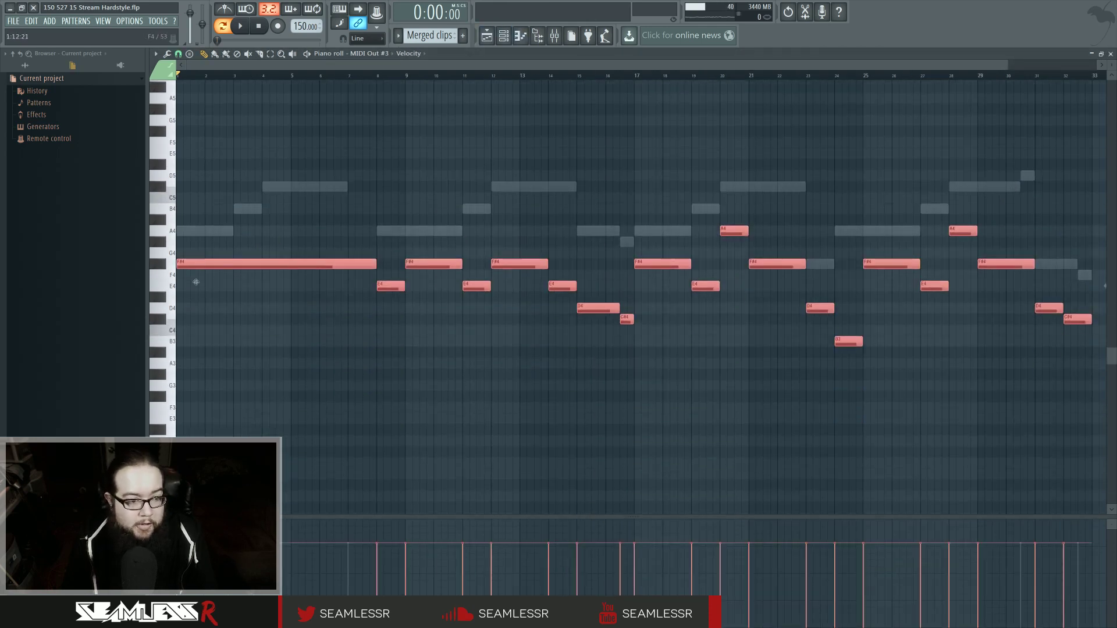
left_click_drag(342, 263, 341, 396)
- Play back the three string parts and check the bass output level in the mixer
key("space")
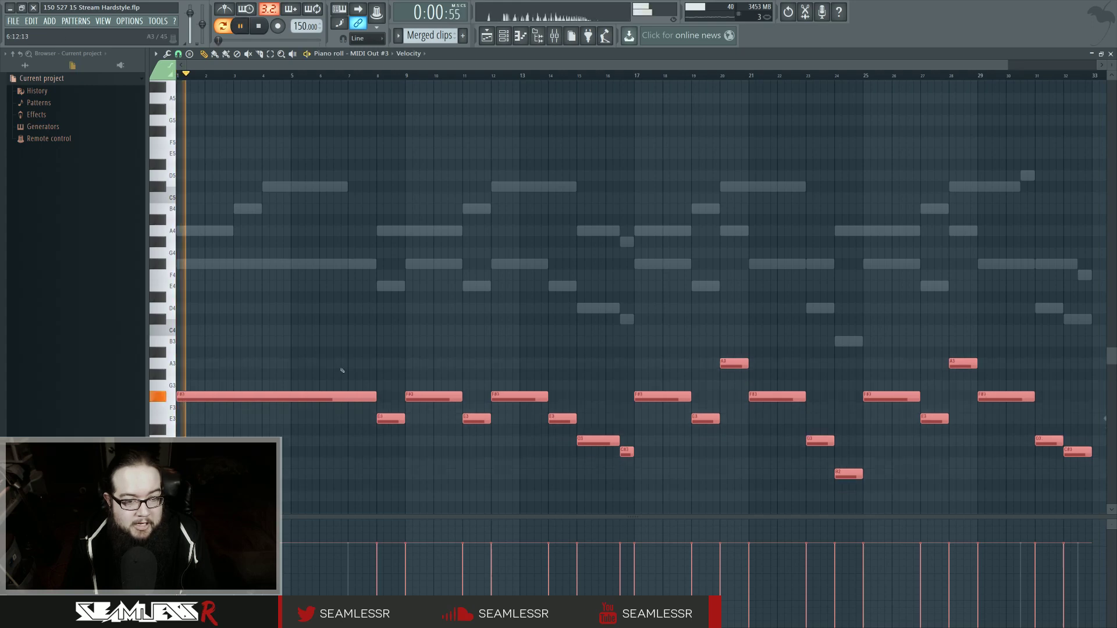
key("F9")
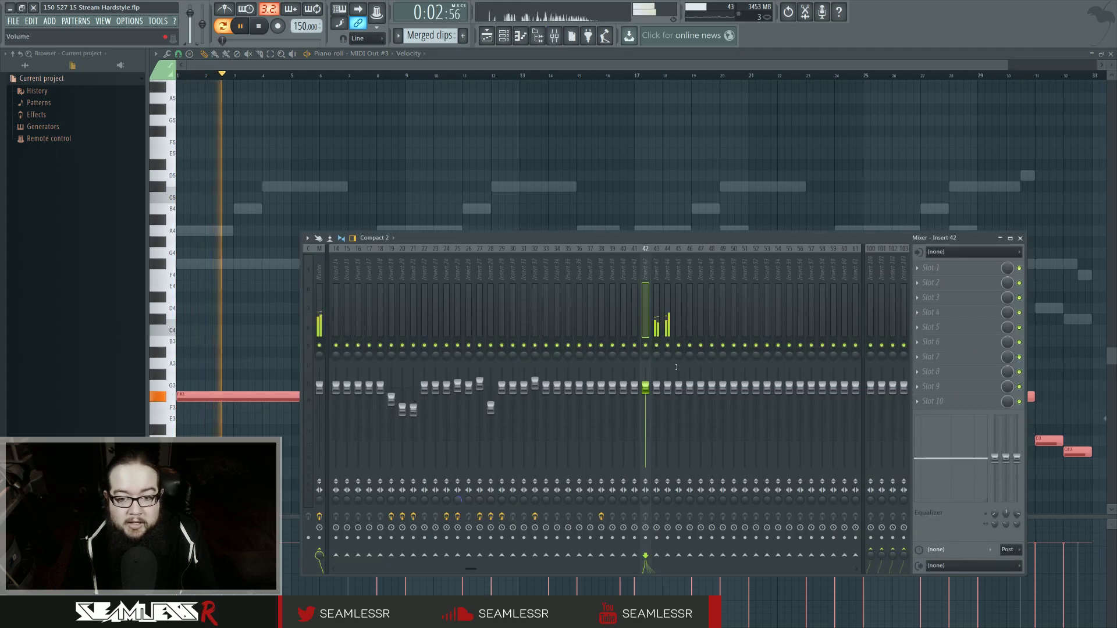
left_click(510, 41)
left_click(510, 40)
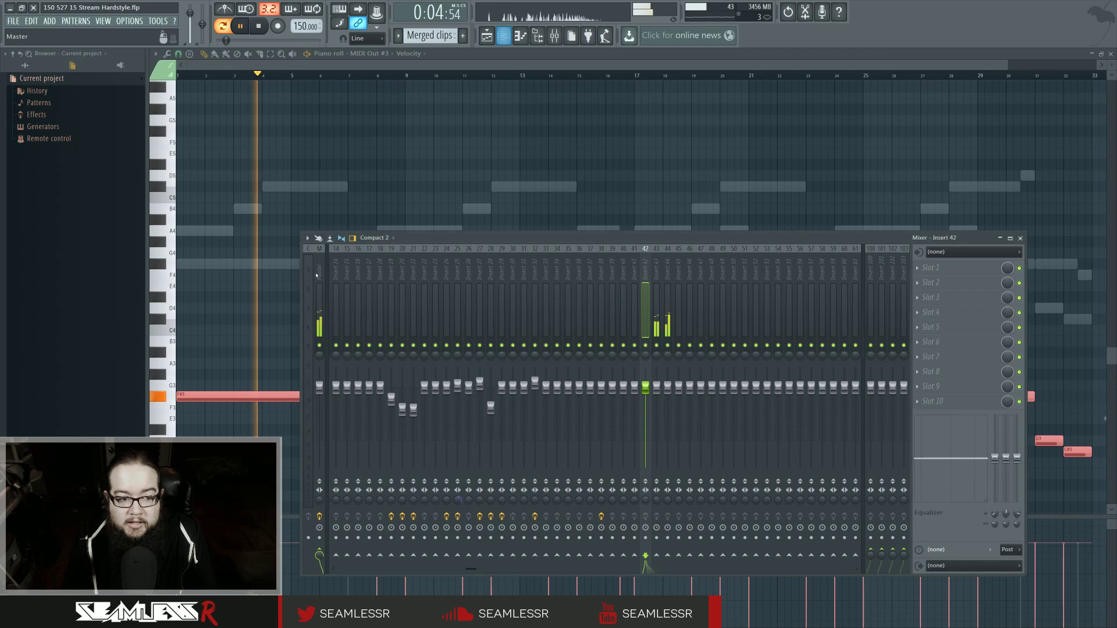
key("F9")
key("space")
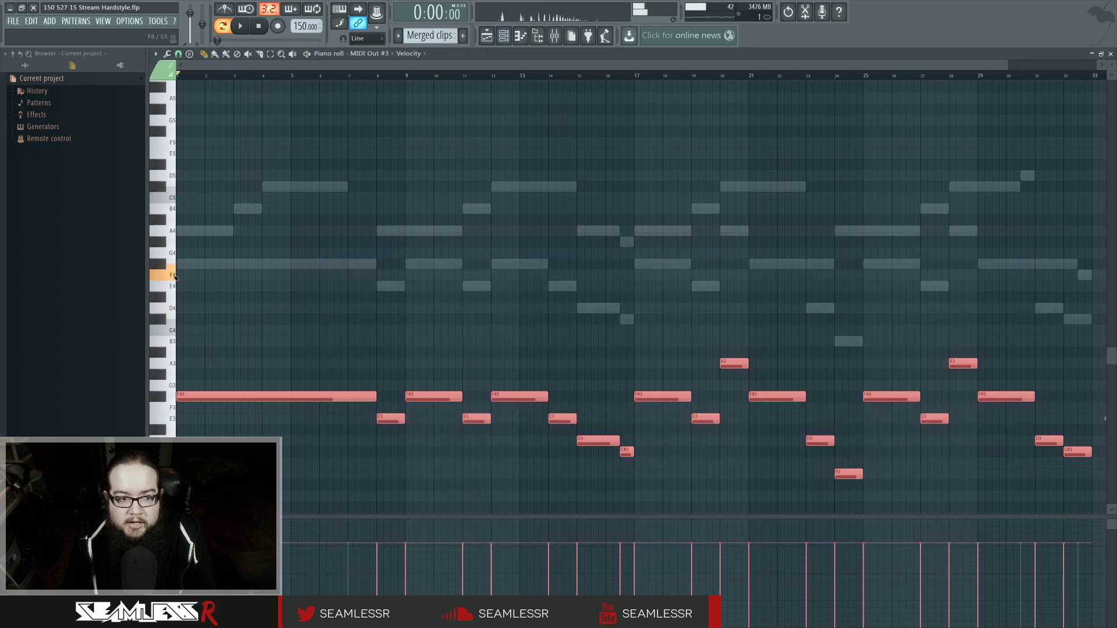
- Audition low bass notes and replay the string parts while checking the Play instrument and its mixer outputs
left_click_drag(161, 403, 161, 463)
key("space")
key("F9")
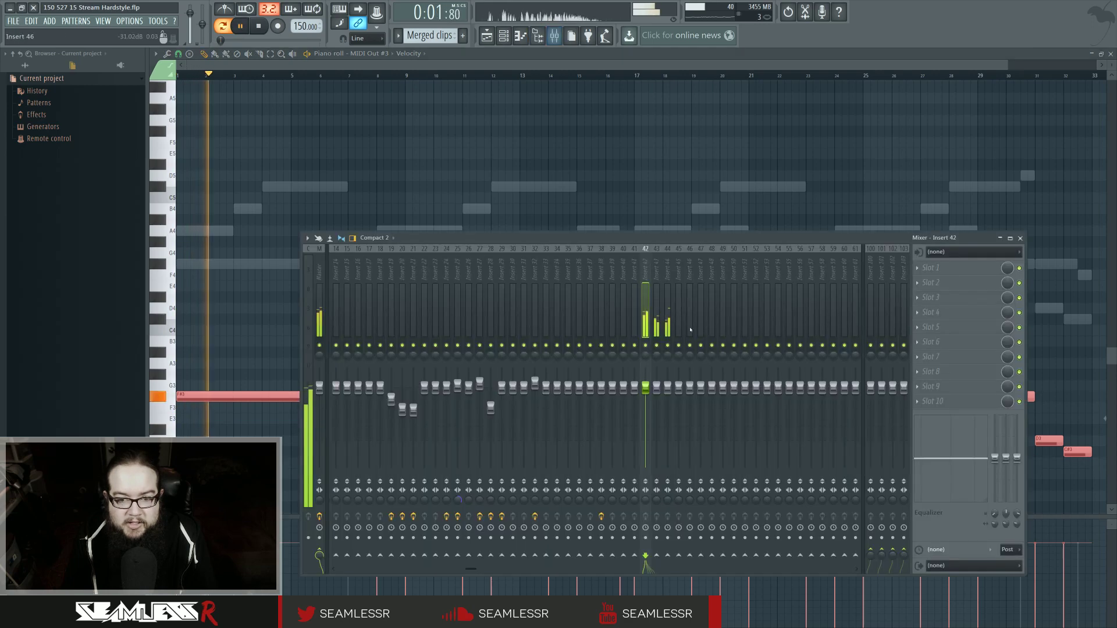
key("F6")
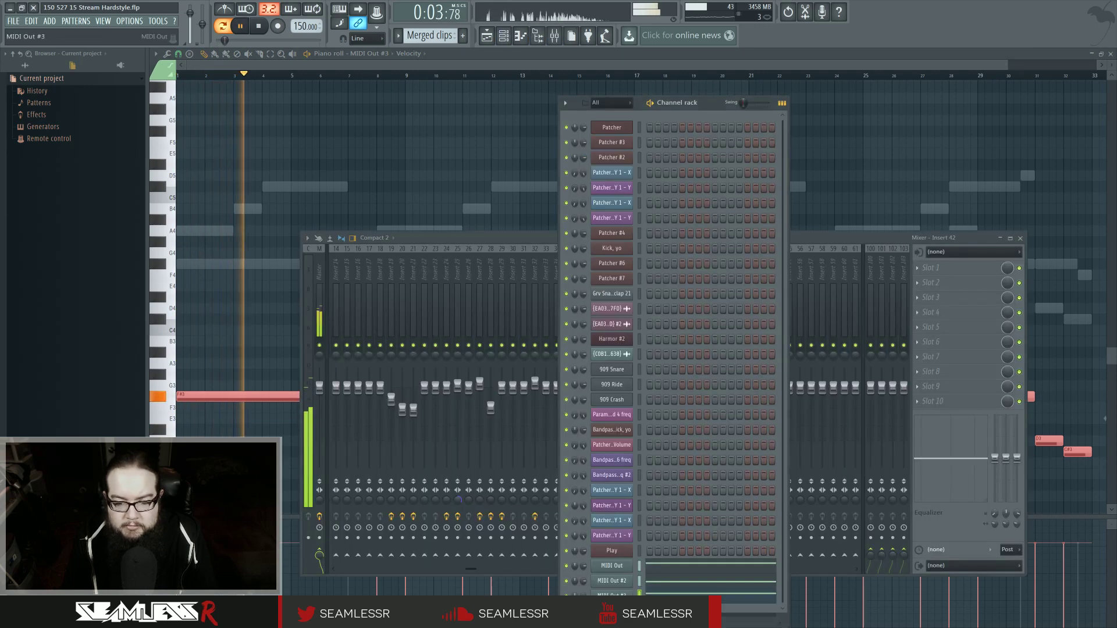
left_click(611, 551)
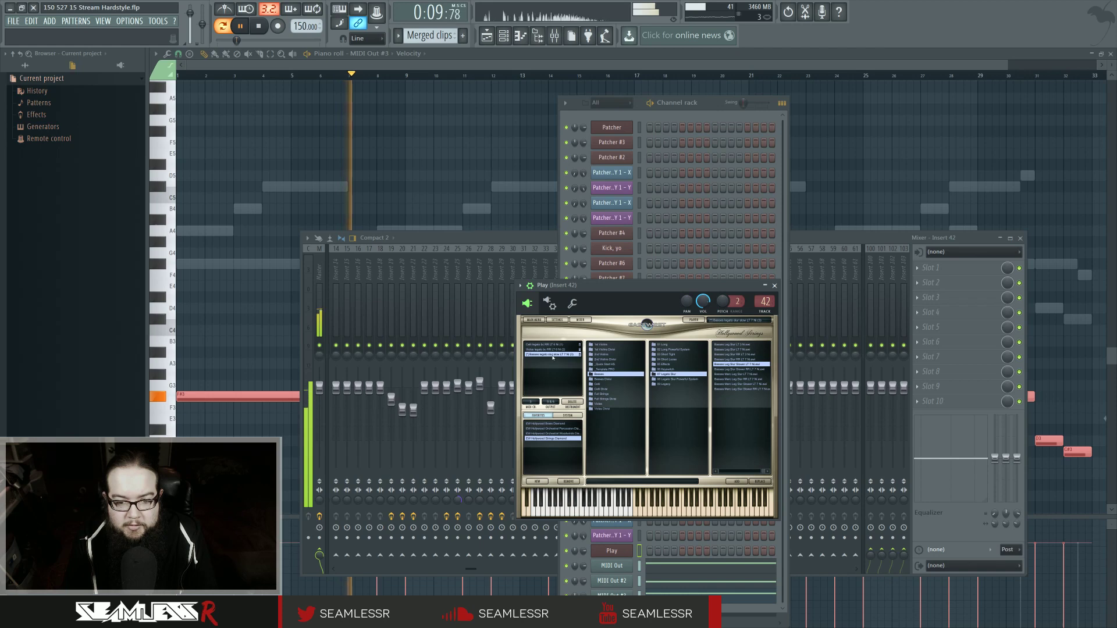
left_click(774, 285)
left_click(796, 239)
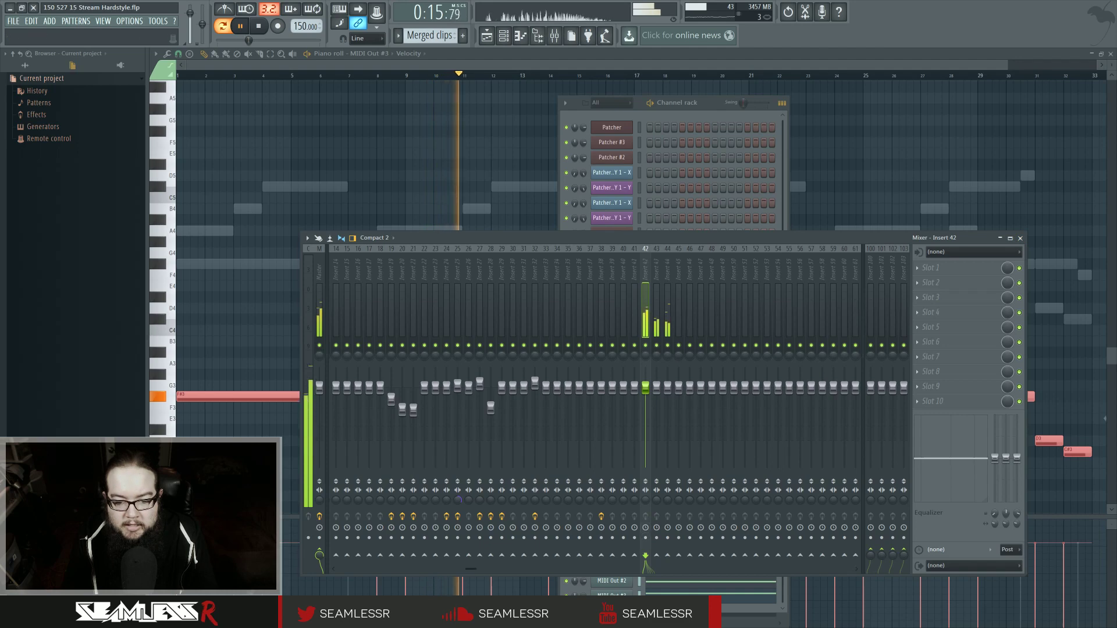
key("F6")
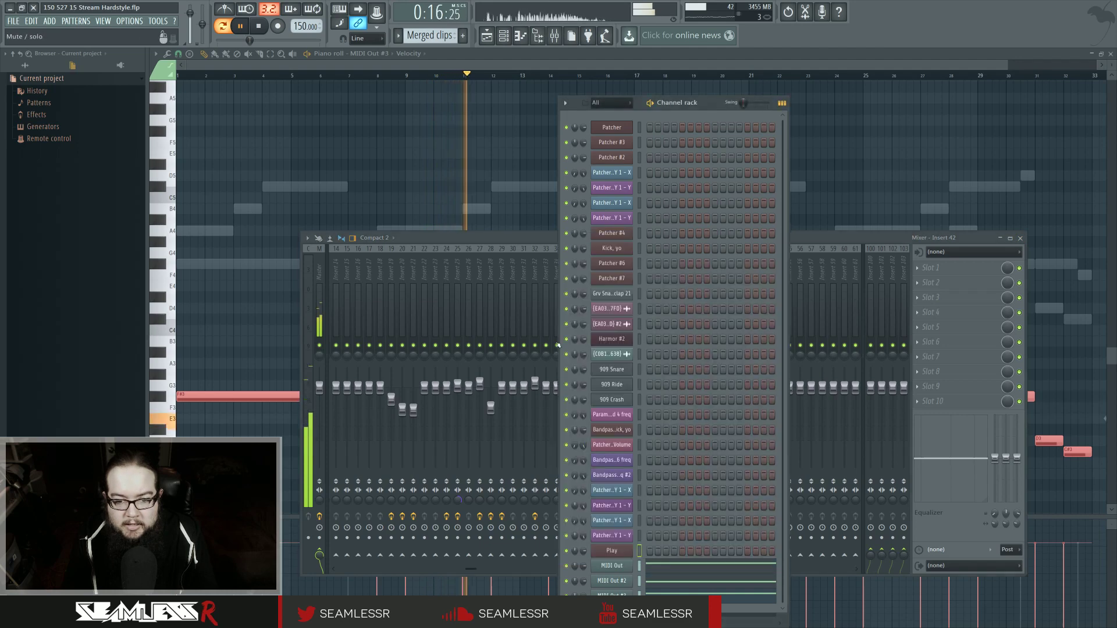
left_click(1020, 238)
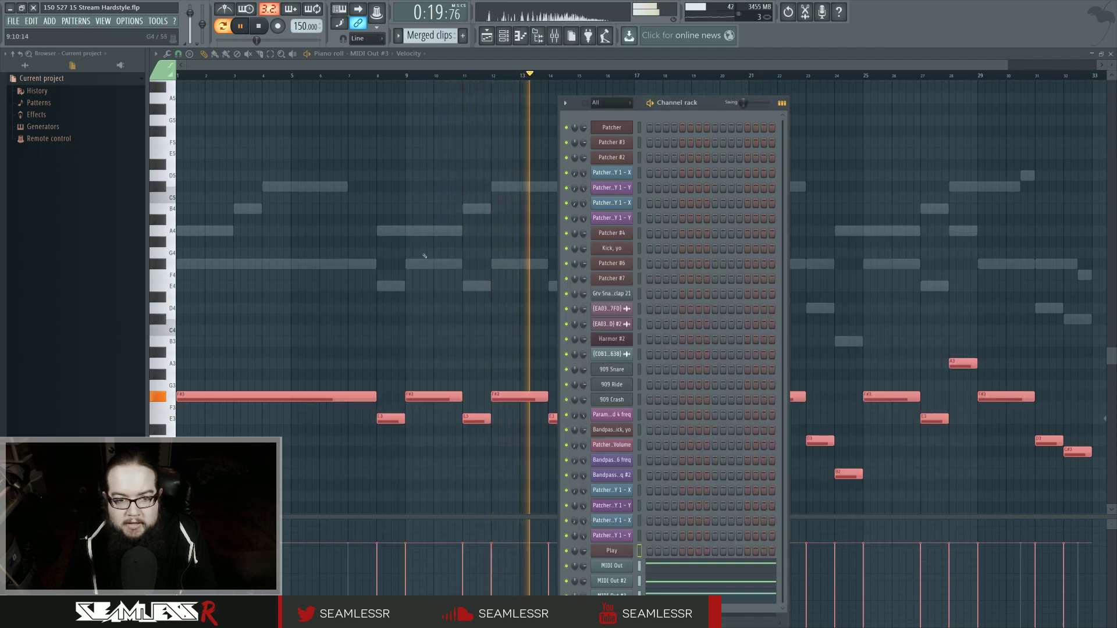
scroll(429, 333, "up", 1)
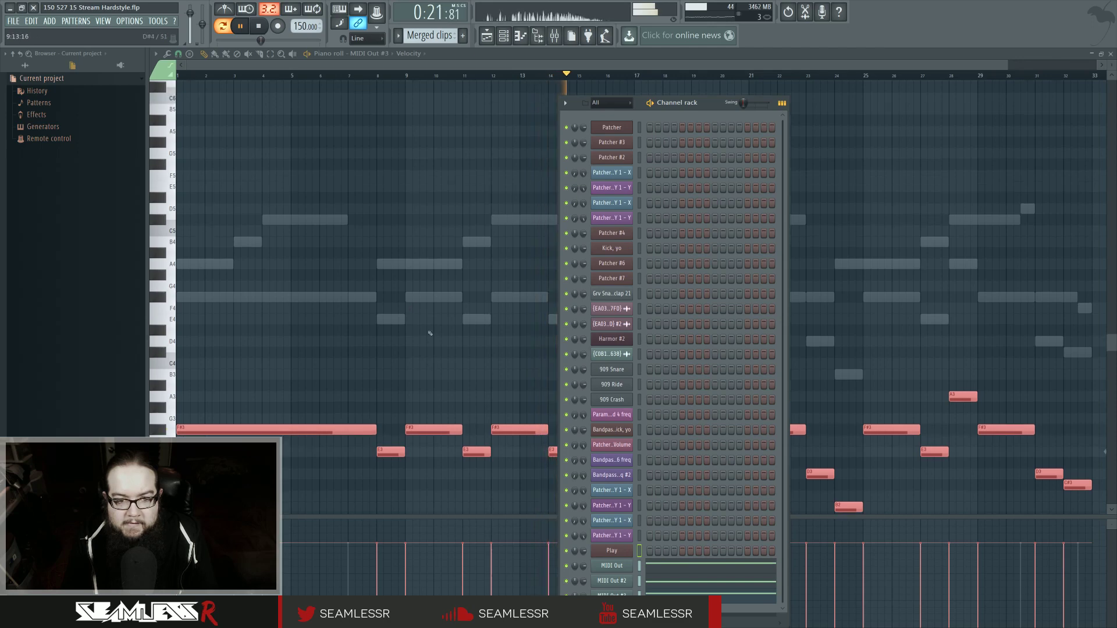
scroll(430, 334, "up", 2)
key("space")
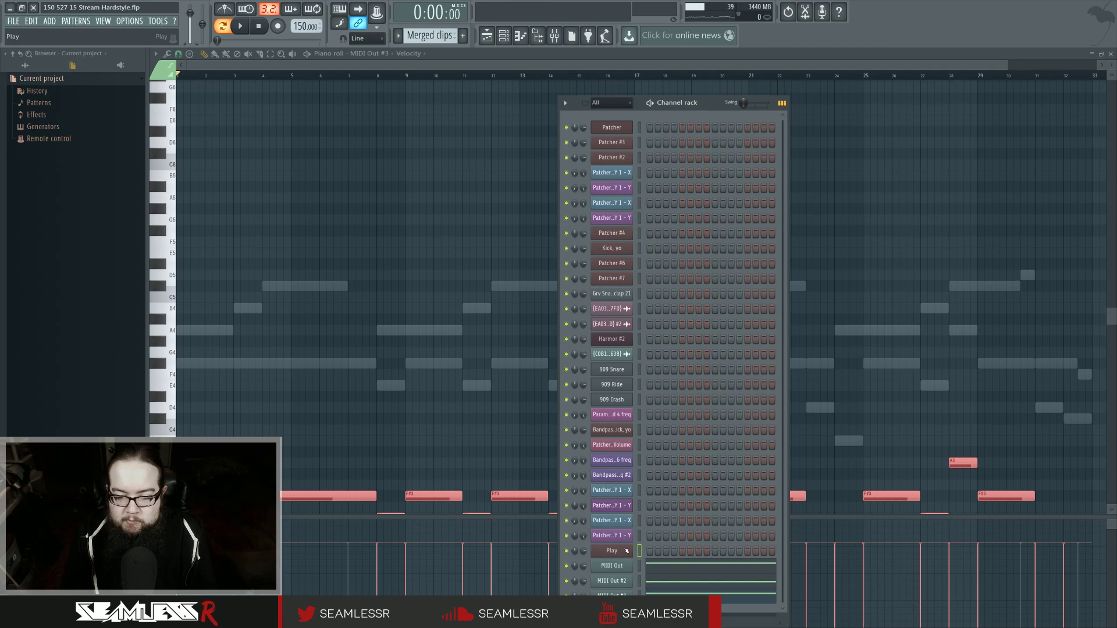
- Add a 2nd Violins patch from the Legato Slur + Port category to the Play instrument, keeping the existing string patches
left_click(625, 551)
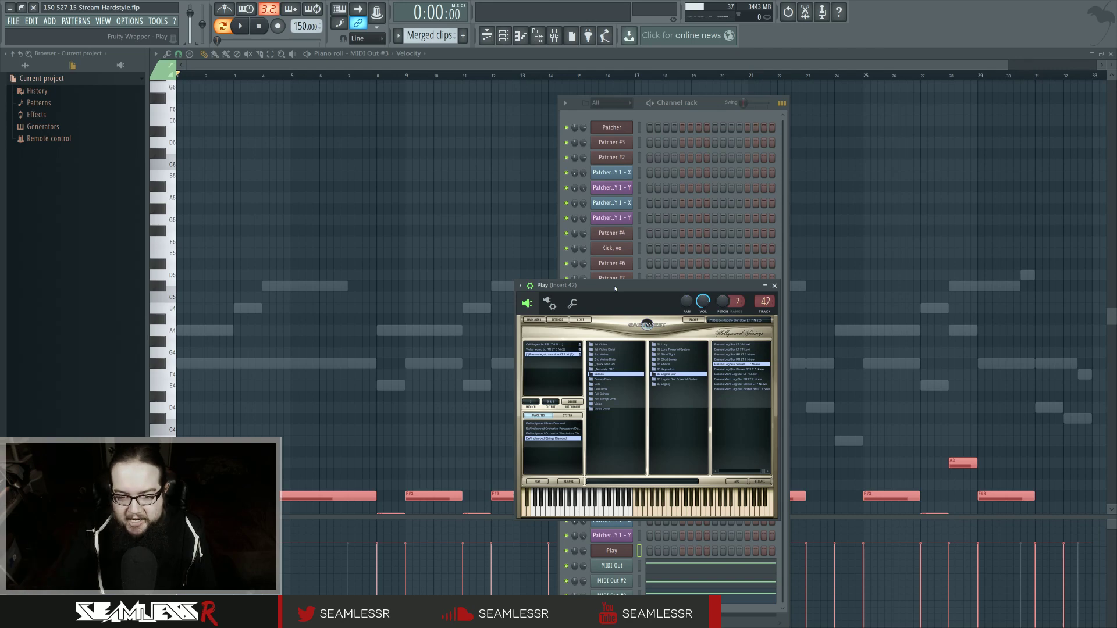
left_click(608, 355)
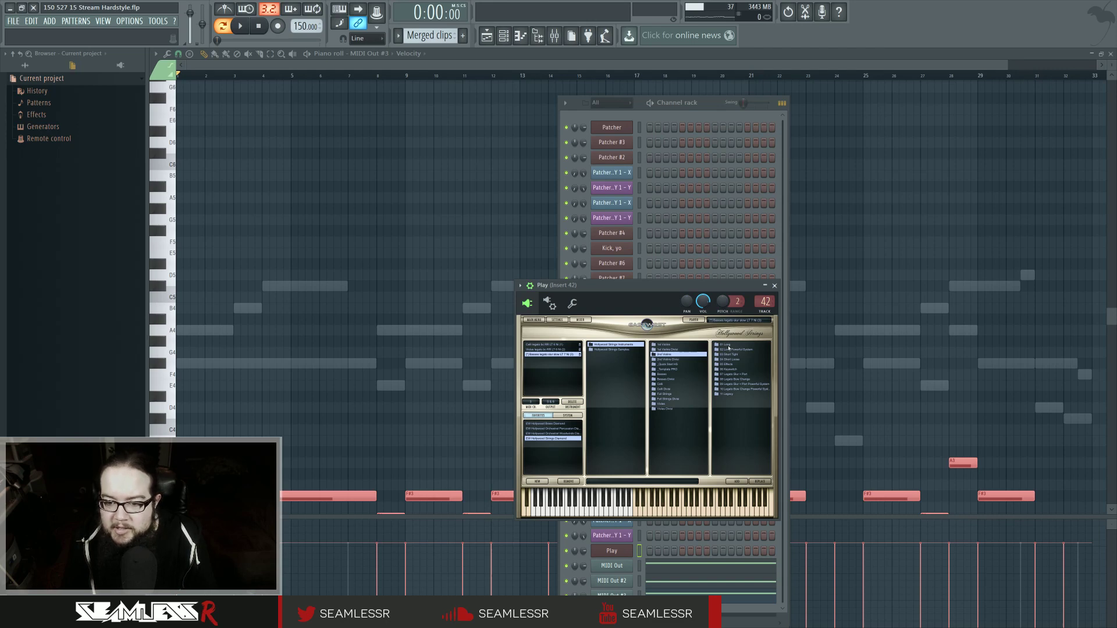
left_click(727, 345)
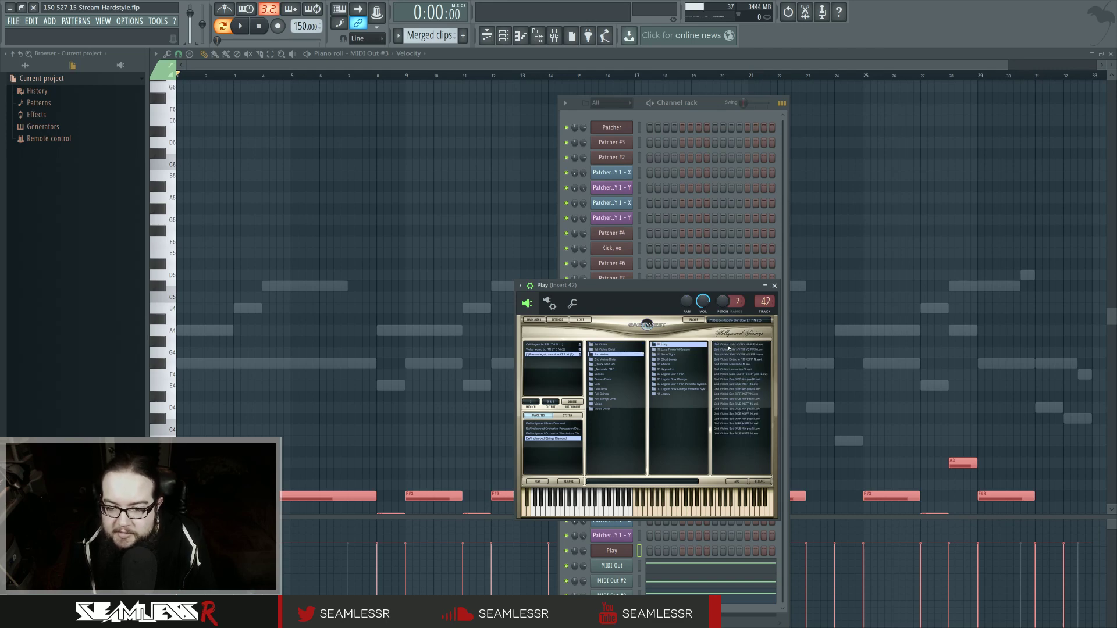
left_click(671, 365)
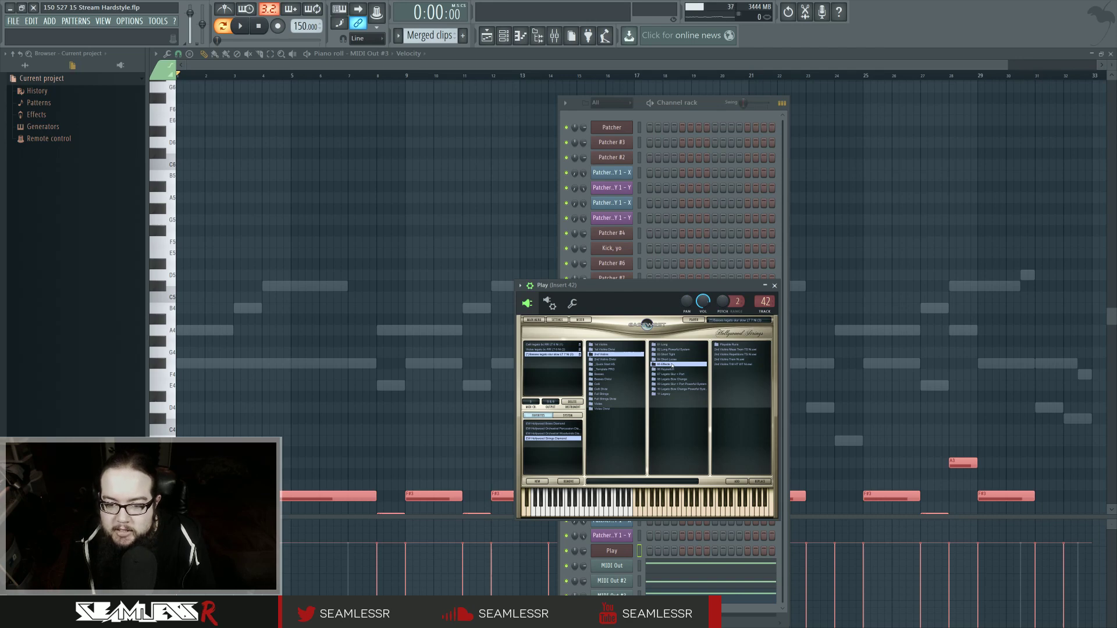
left_click(667, 346)
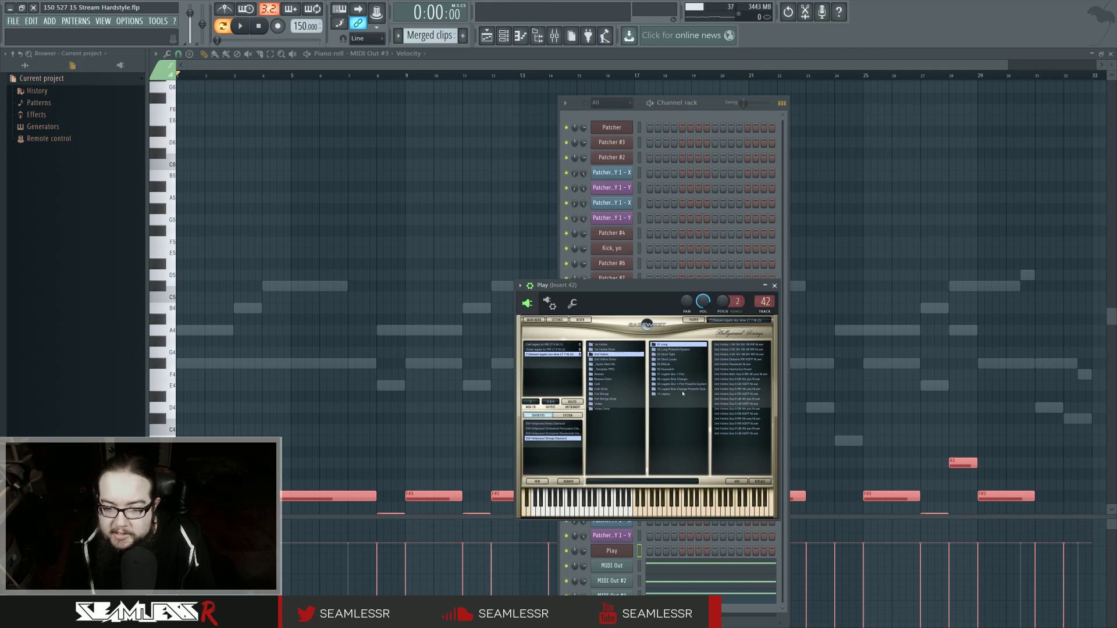
left_click(678, 375)
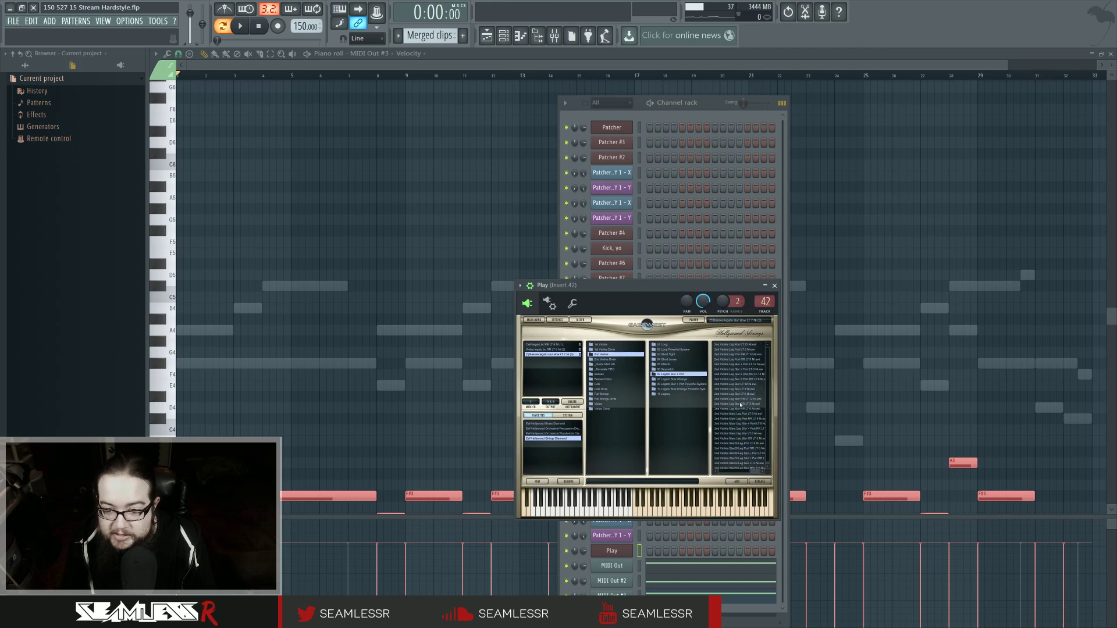
scroll(741, 409, "down", 1)
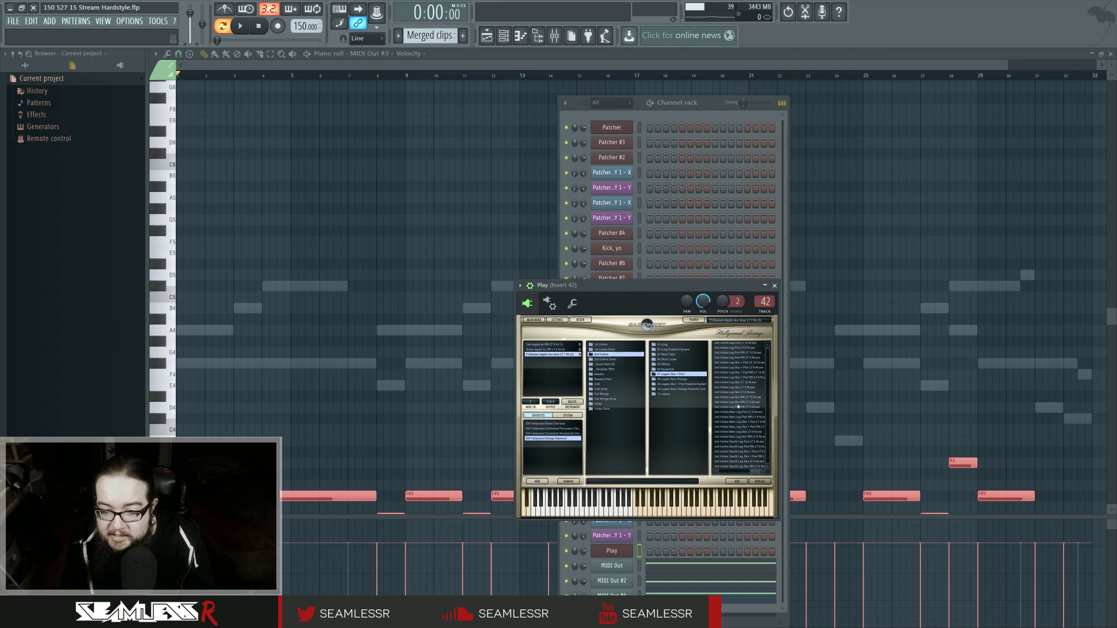
double_click(737, 383)
left_click(622, 424)
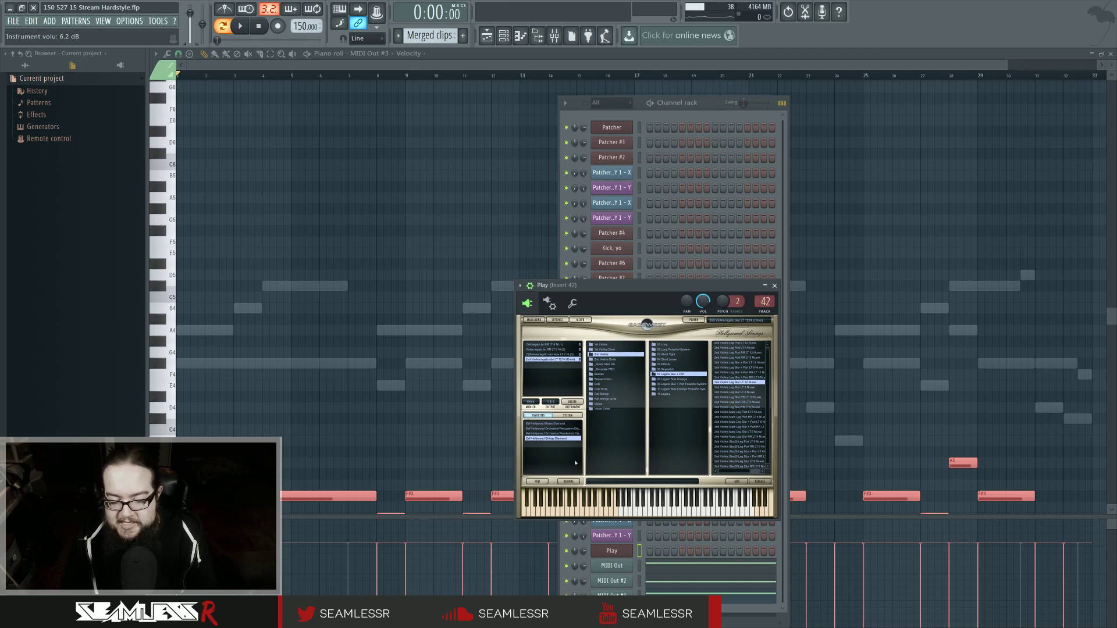
- Audition high notes of the 2nd Violins patch, and clone MIDI Out #3 with the clone's MIDI channel set to 4
left_click(655, 507)
left_click(692, 510)
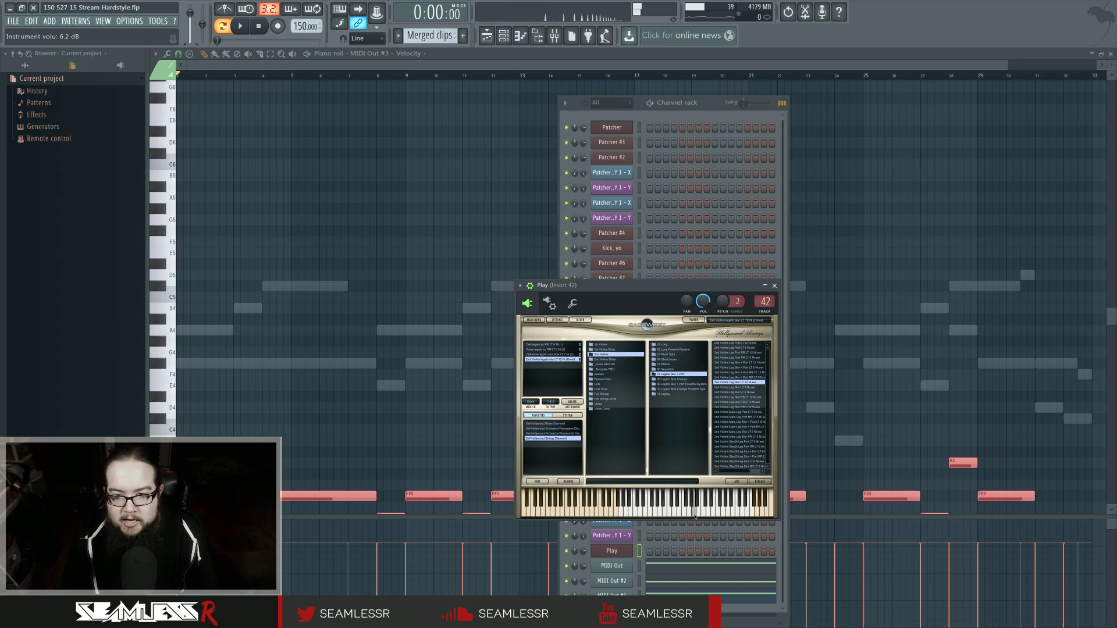
left_click(612, 594)
left_click(396, 282)
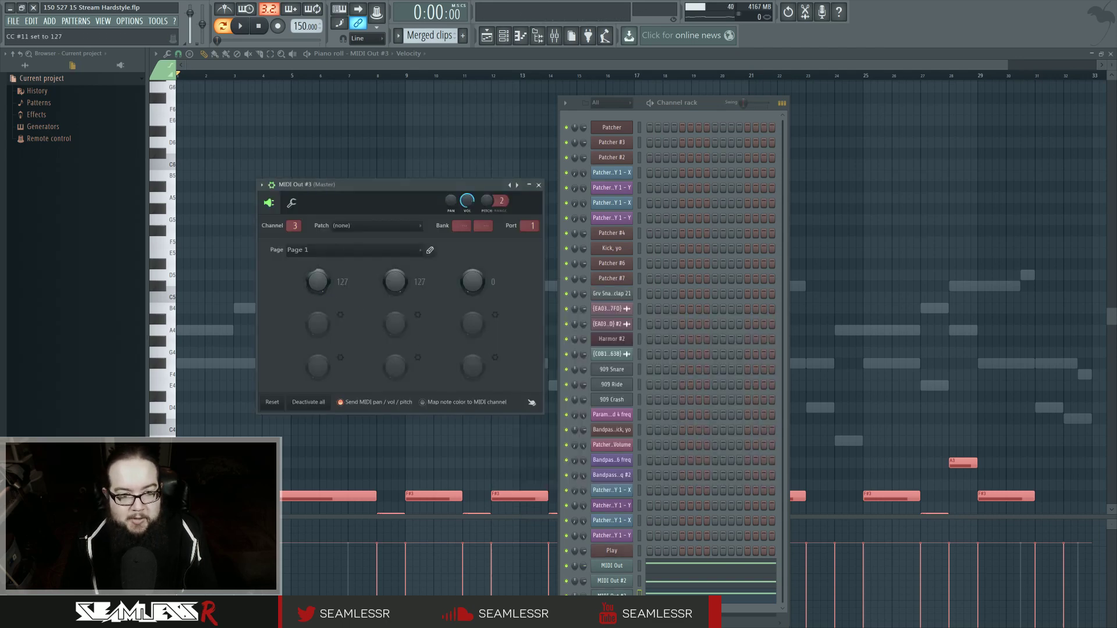
right_click(628, 594)
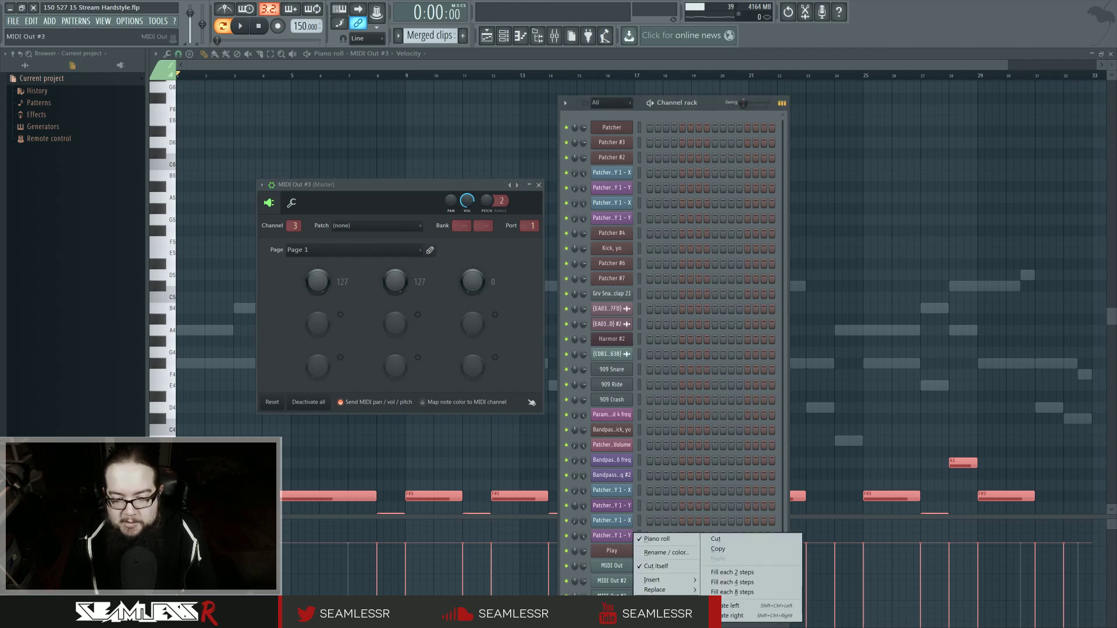
left_click(653, 600)
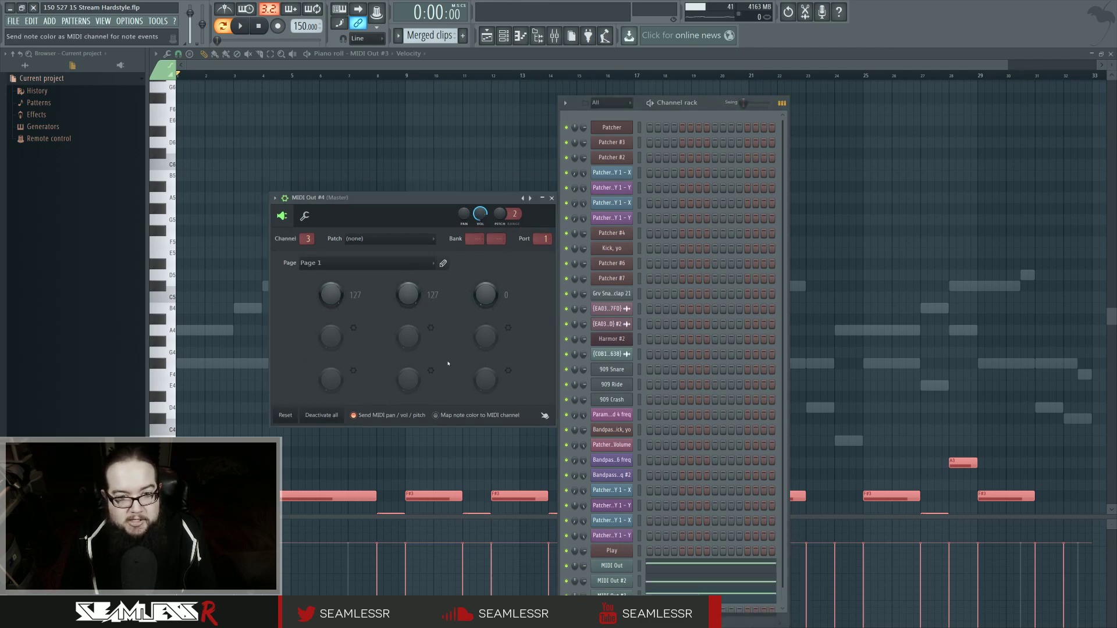
scroll(308, 239, "up", 1)
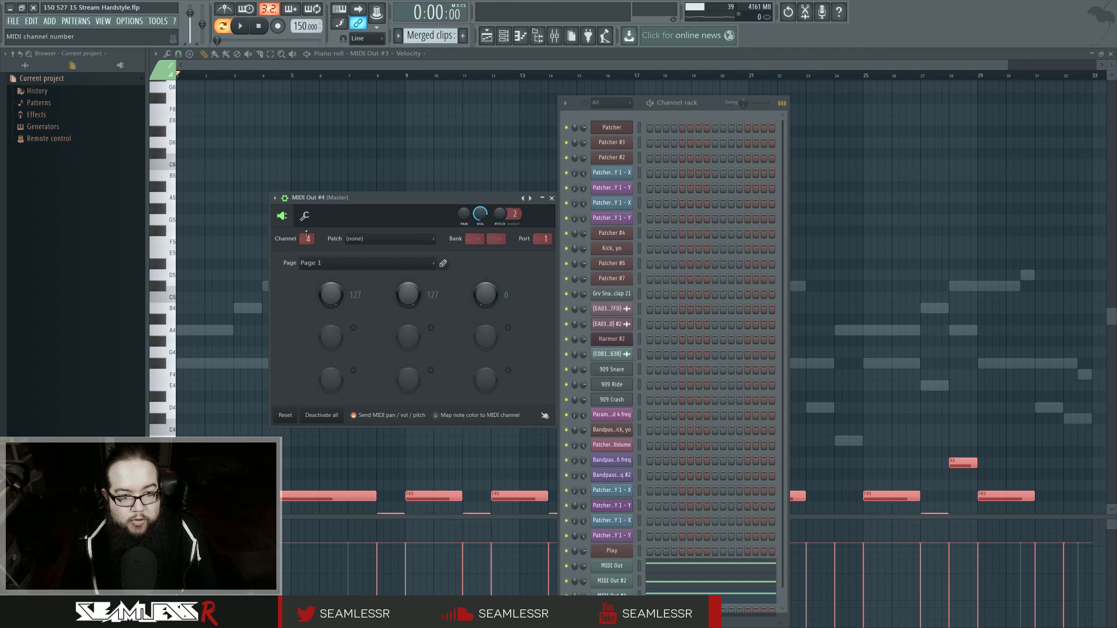
- Assign the 2nd Violins patch in the Play instrument its own MIDI channel, matching the MIDI Out #4 channel
left_click(612, 551)
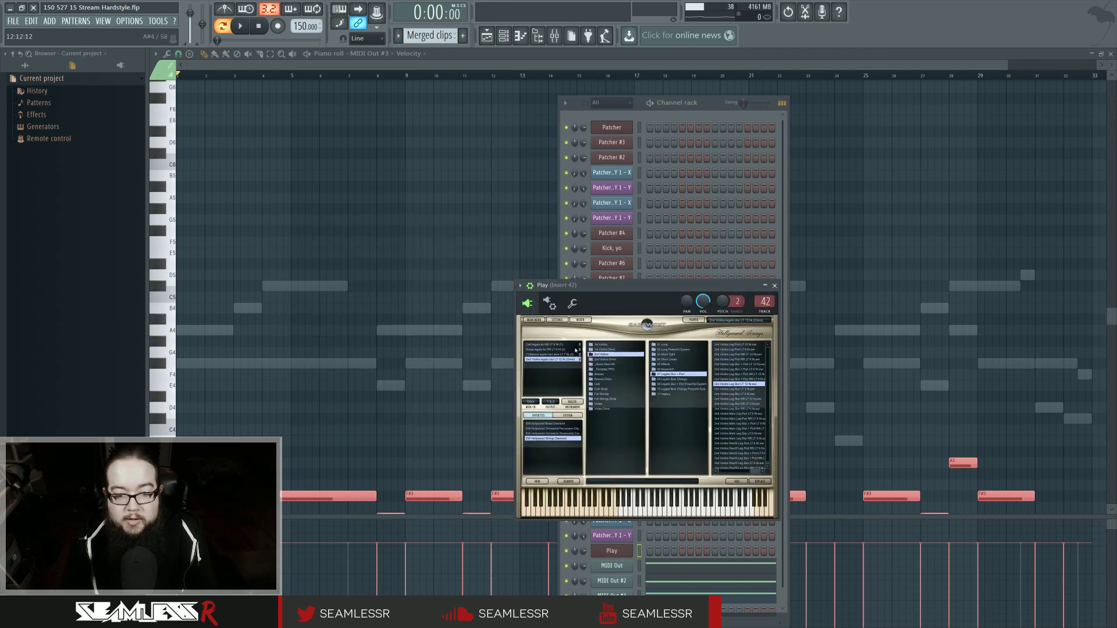
left_click(535, 402)
left_click(533, 426)
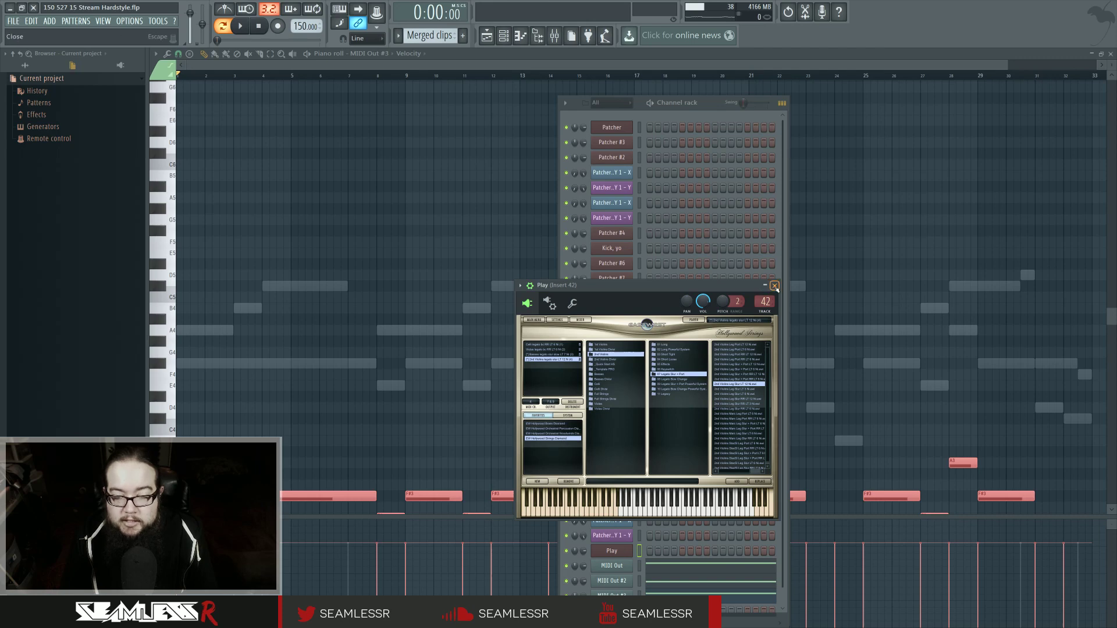
left_click(774, 285)
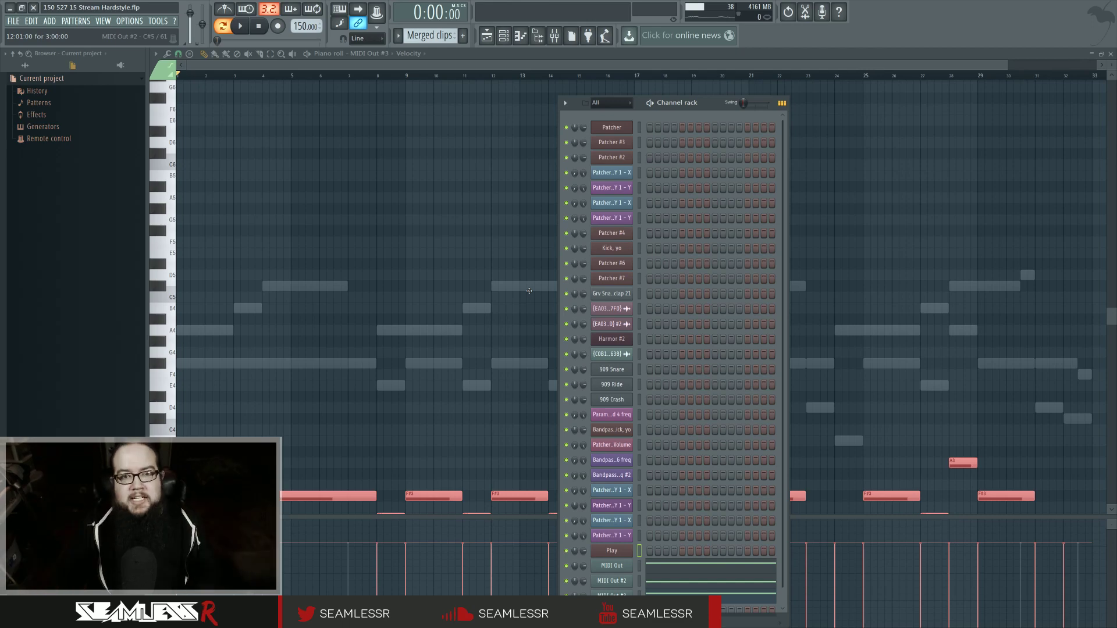
- Copy the MIDI Out #2 melody notes into the MIDI Out #4 piano roll and transpose them up one octave
scroll(745, 327, "down", 1)
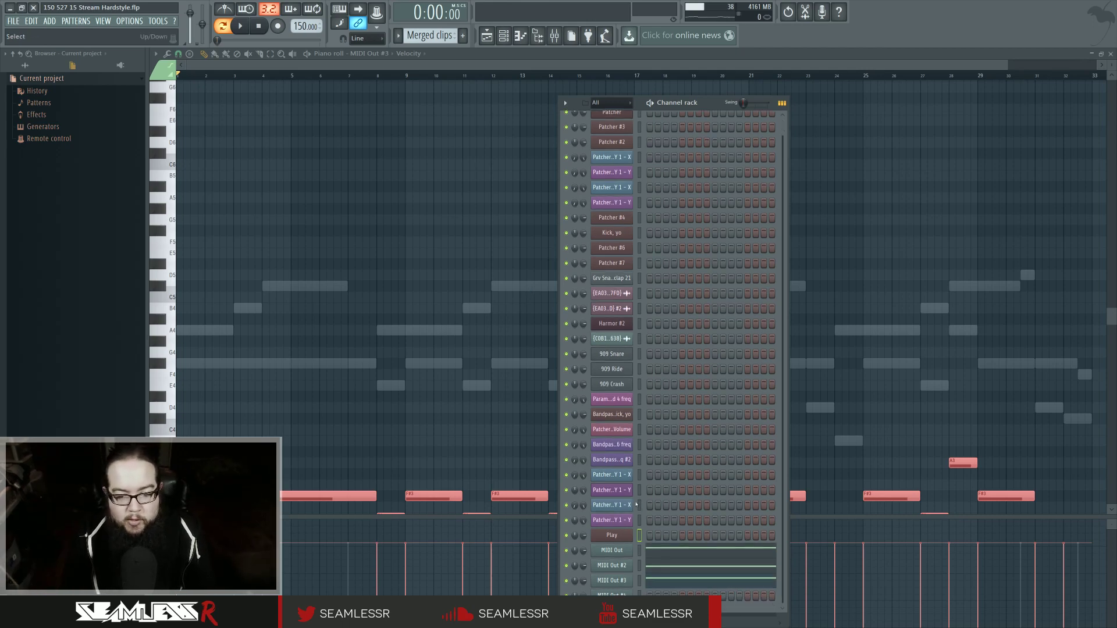
left_click(671, 557)
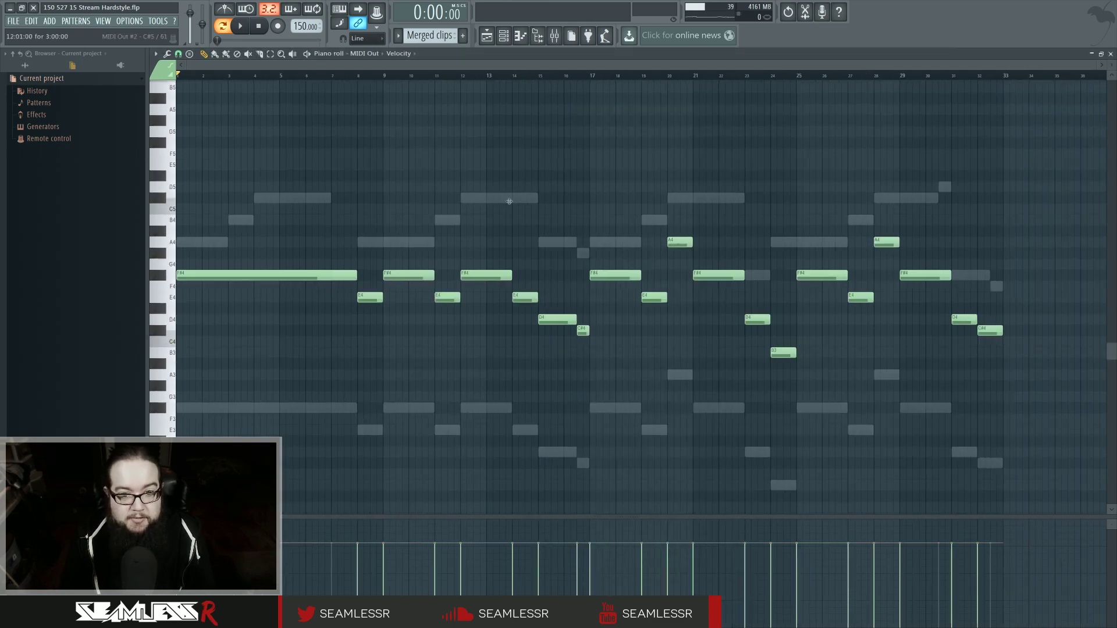
double_click(506, 200)
left_click_drag(1036, 348, 196, 137)
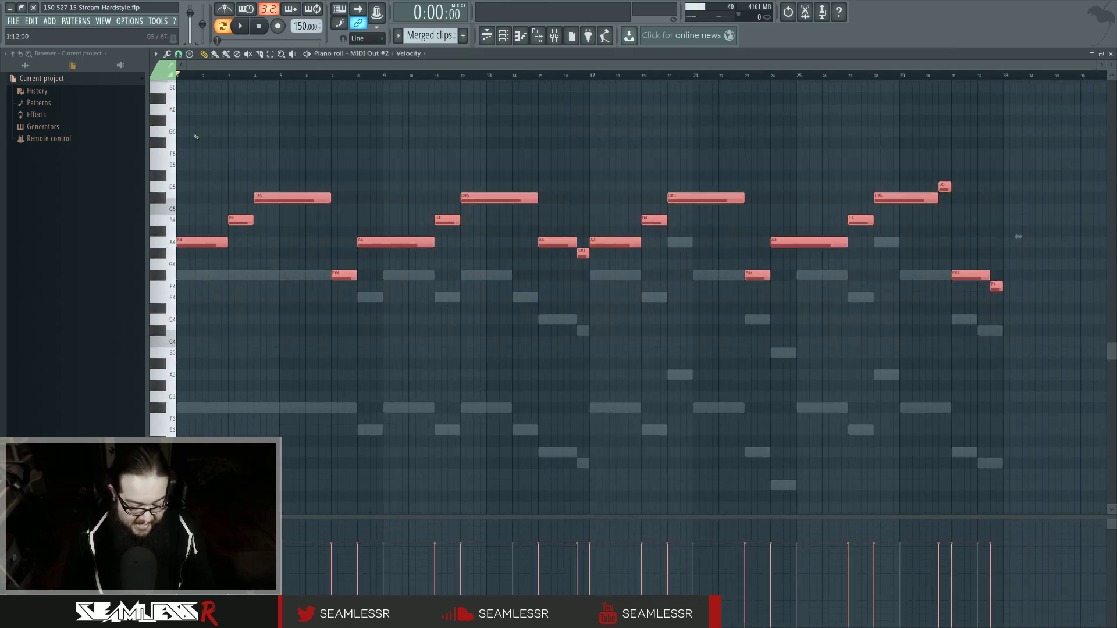
left_click(503, 35)
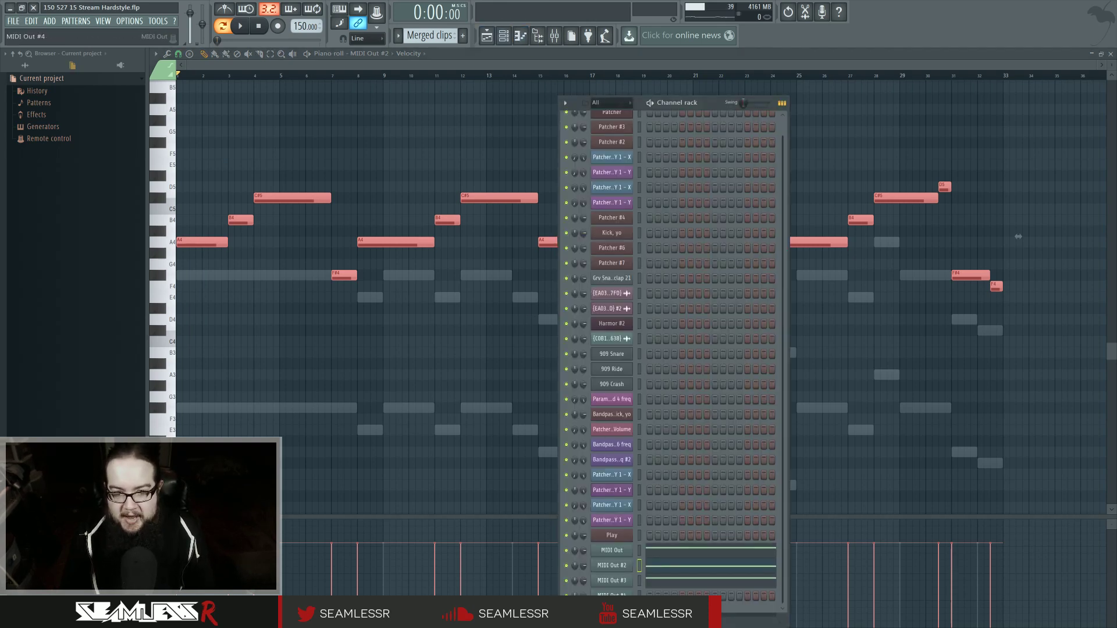
right_click(617, 594)
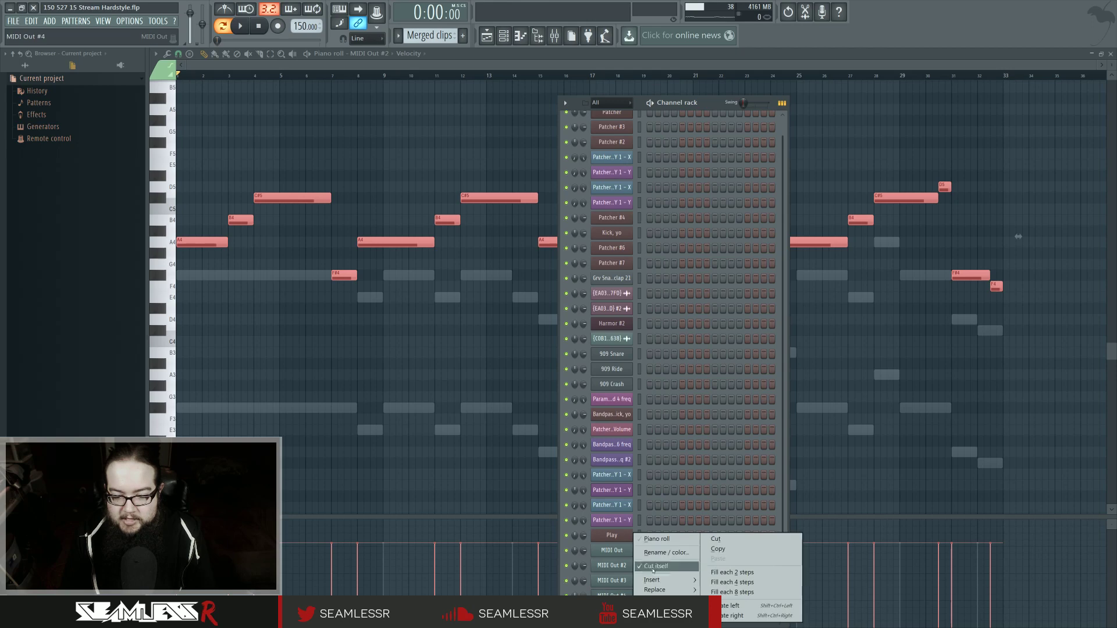
left_click(663, 539)
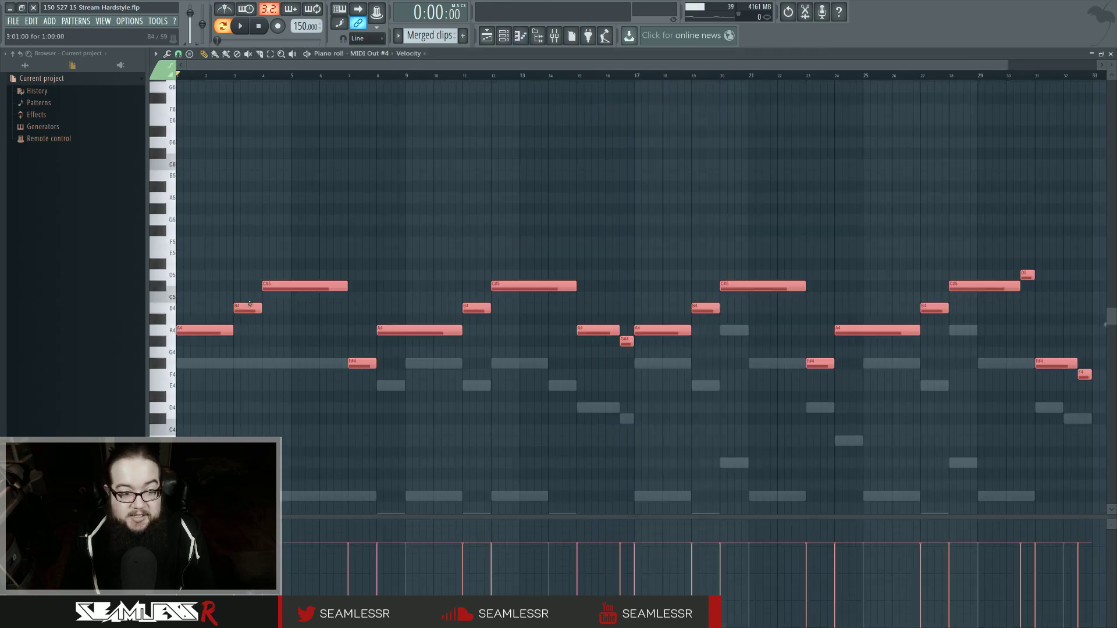
left_click_drag(216, 328, 216, 196)
scroll(236, 163, "up", 2)
mouse_move(176, 270)
left_mouse_down()
mouse_move(178, 365)
mouse_move(179, 137)
mouse_move(180, 263)
left_mouse_up()
- Play back the four string parts and balance the fader levels of their output inserts in the mixer
key("space")
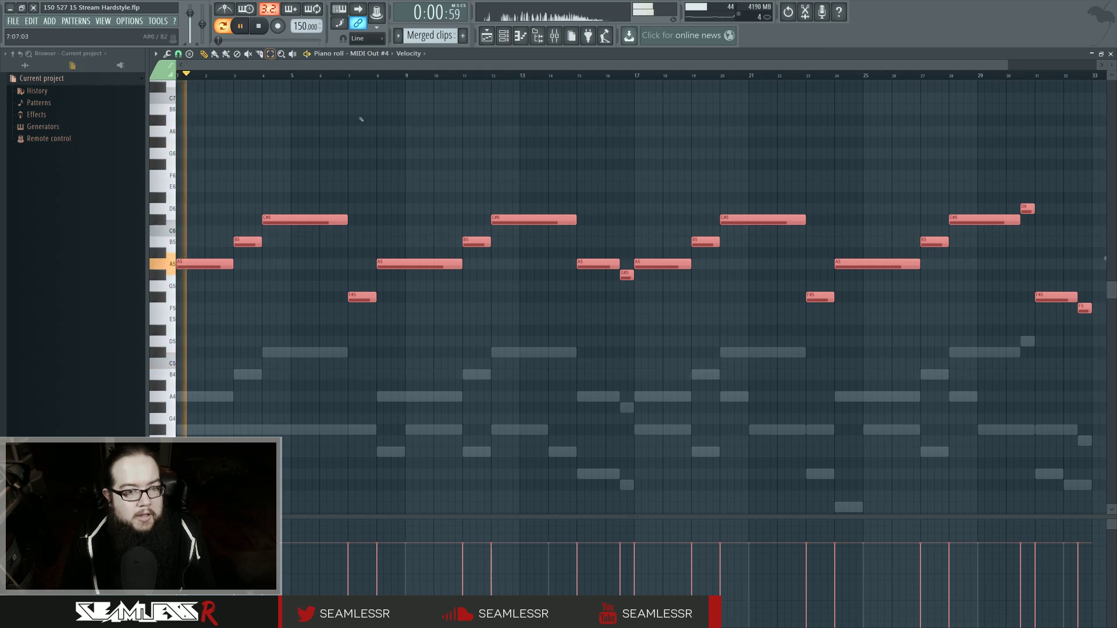
key("F6")
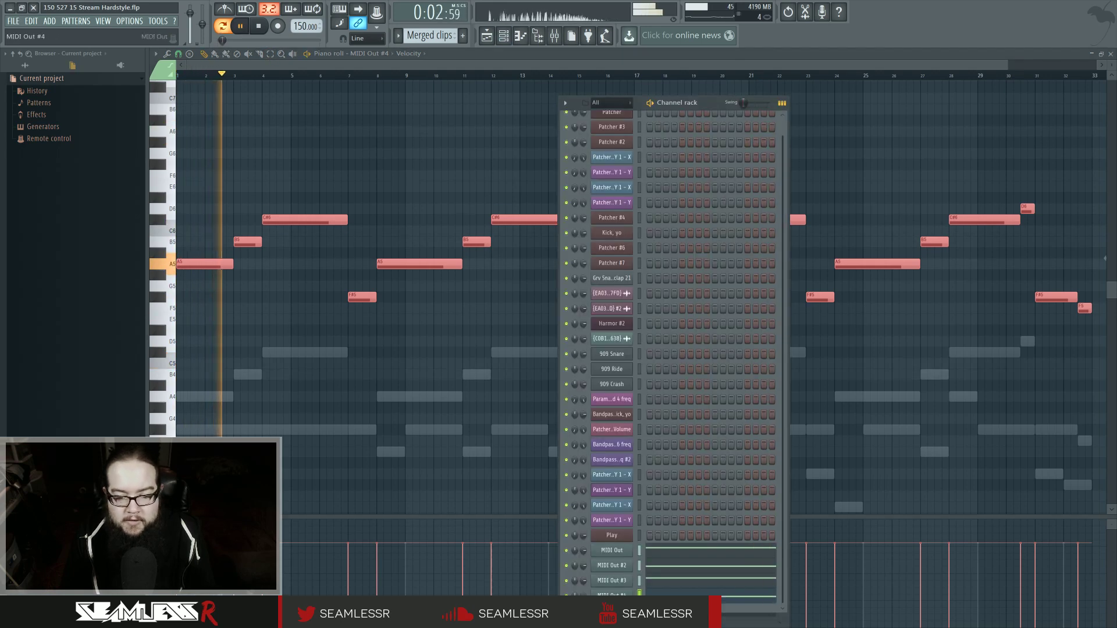
left_click(612, 595)
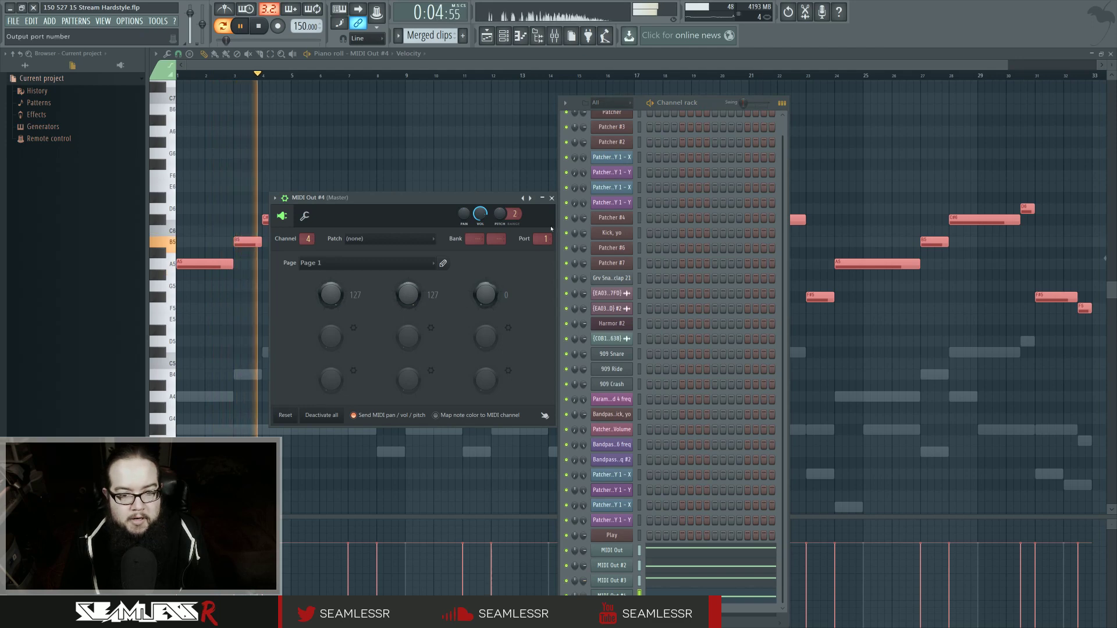
left_click(552, 197)
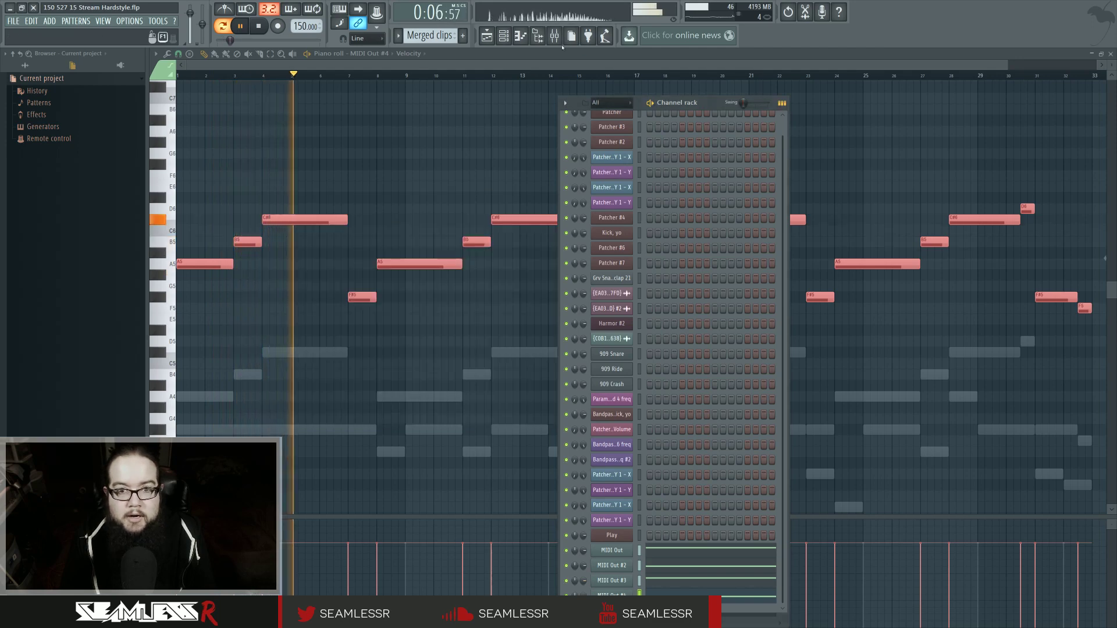
key("F9")
right_click(679, 346)
left_click_drag(678, 388, 656, 387)
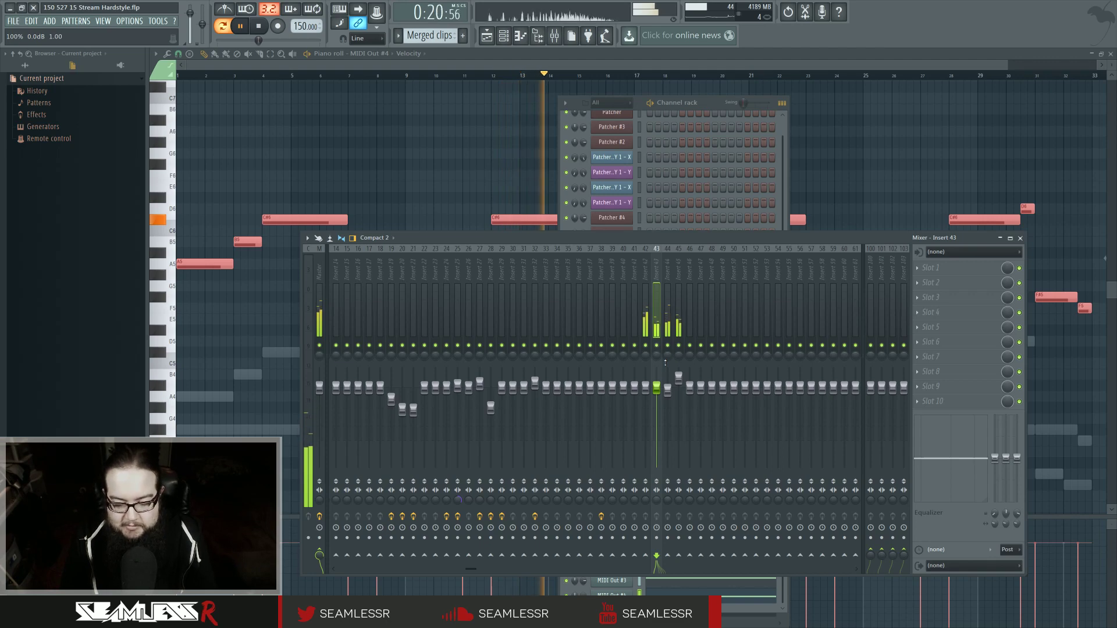
left_click(1020, 238)
key("F6")
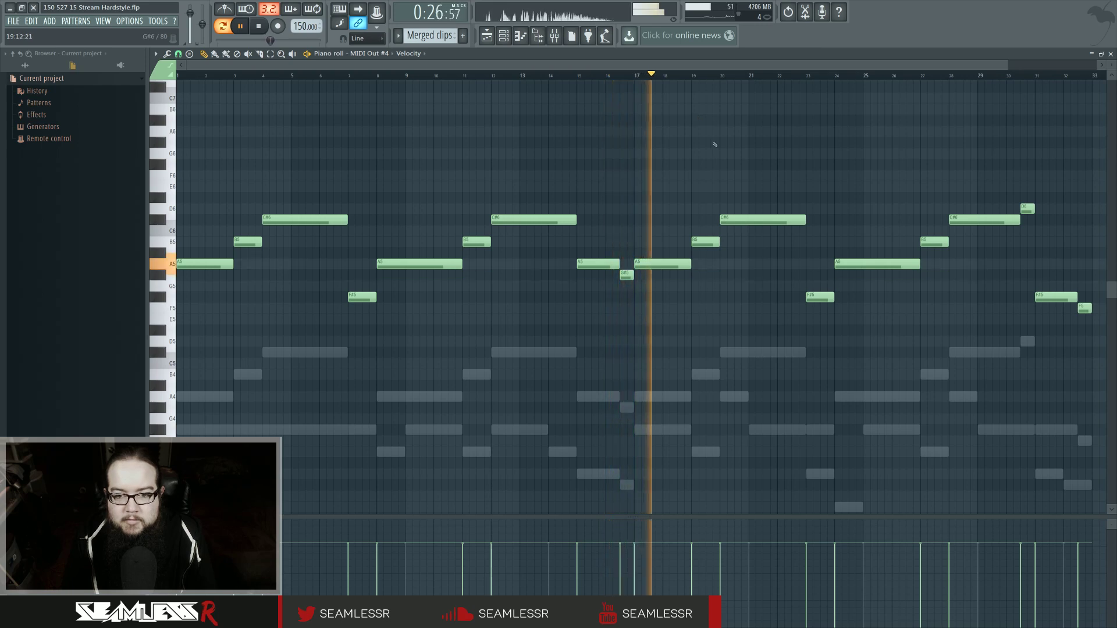
key("space")
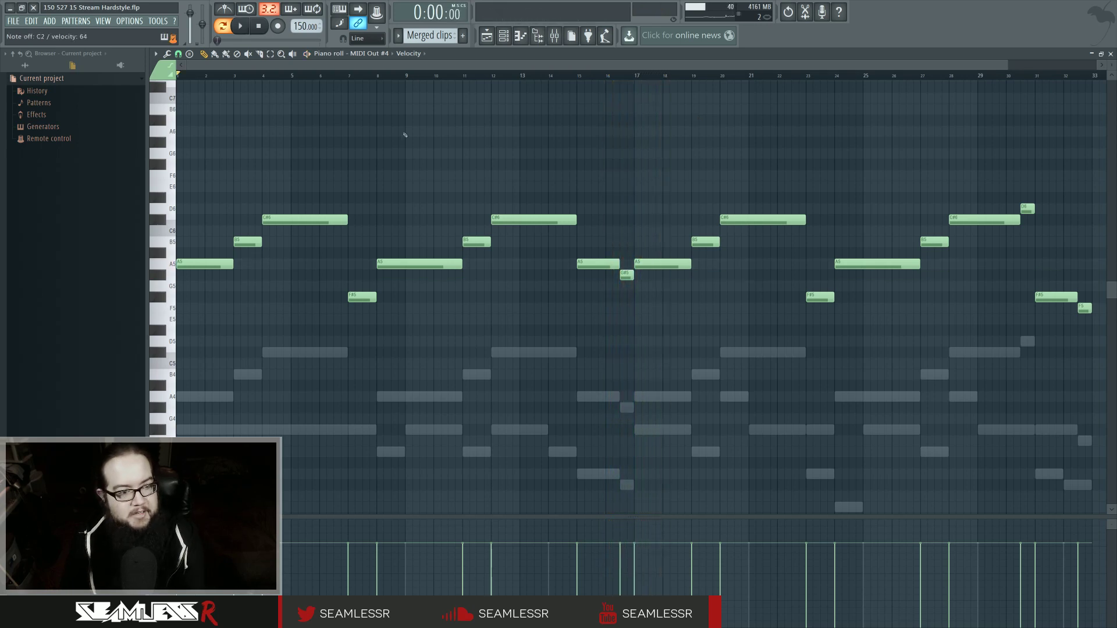
- Switch the browser to show all folders and narrow it to give the piano roll more width
key("F6")
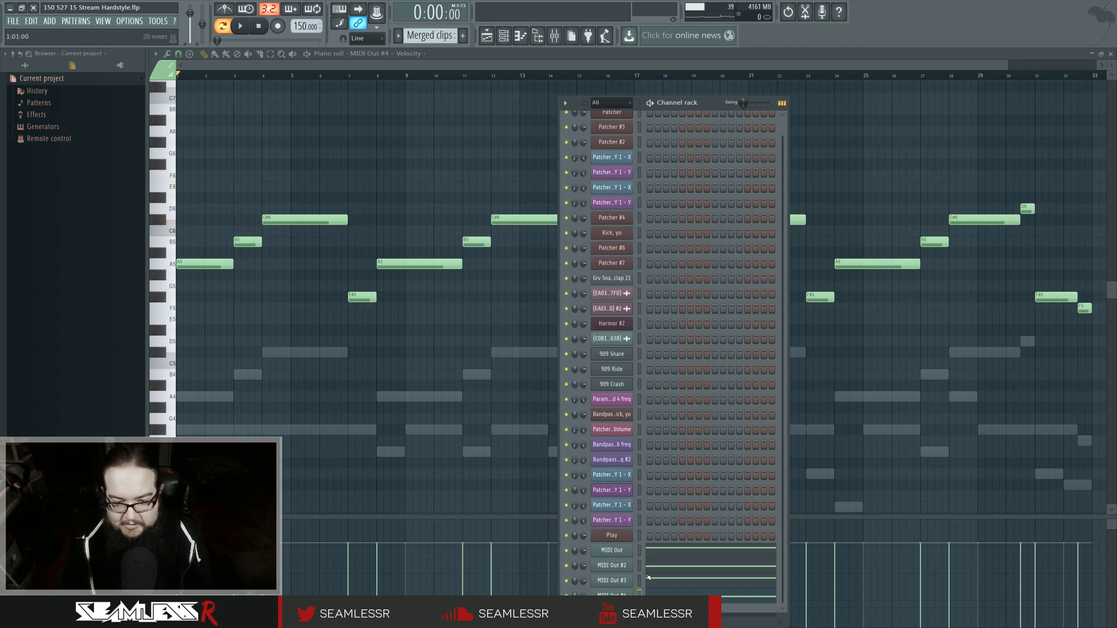
key("F6")
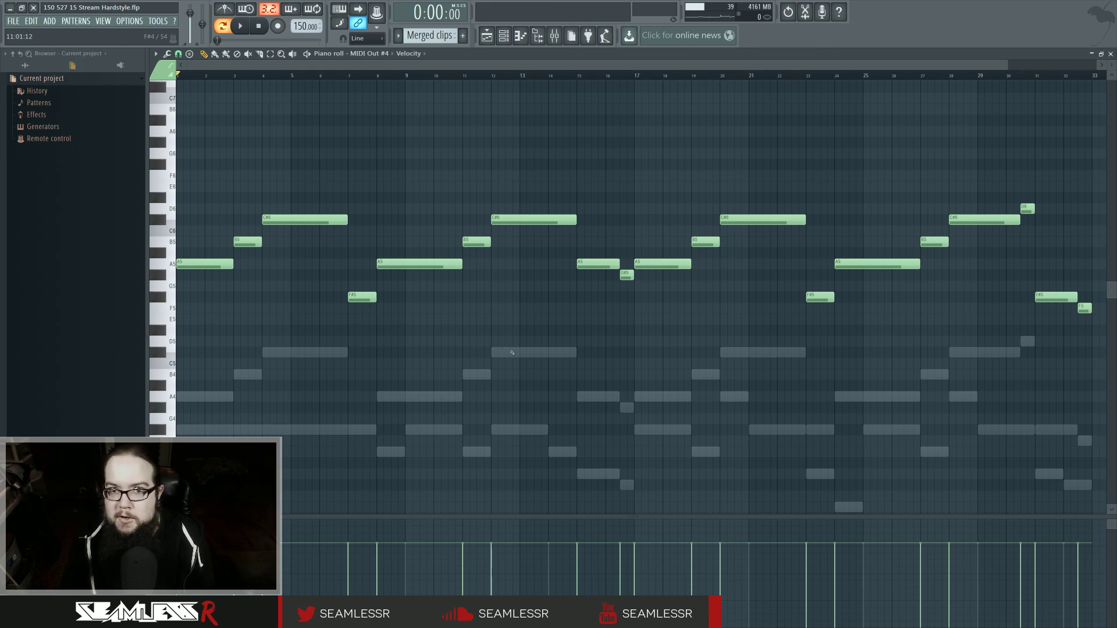
left_click(24, 65)
left_click_drag(147, 143, 92, 144)
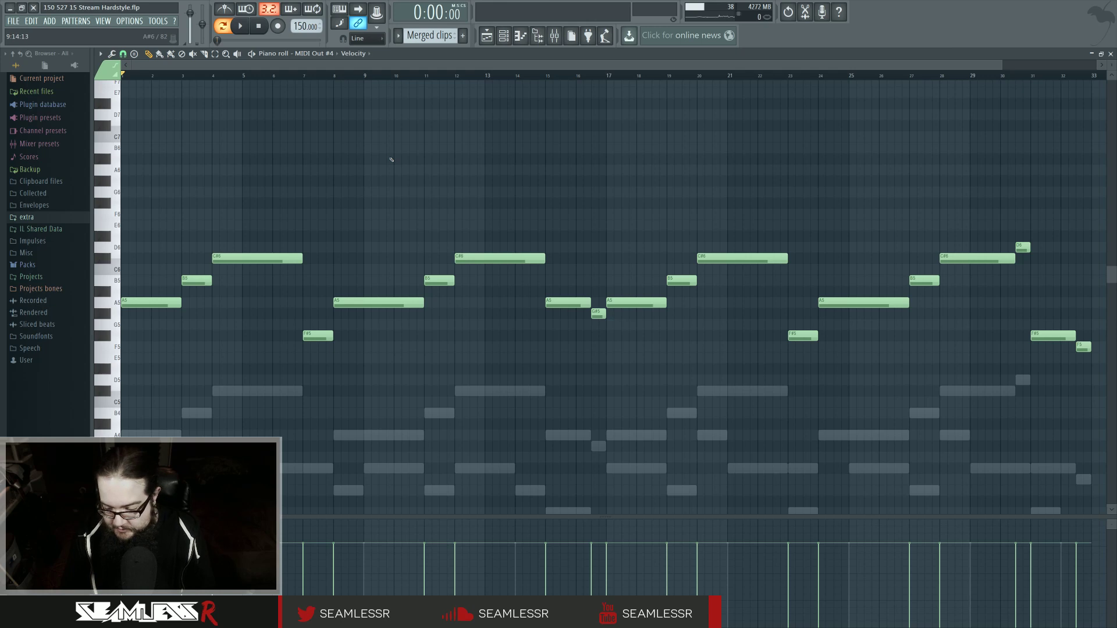
- Play the layered string parts from the start while viewing all the voices in the MIDI Out #4 piano roll
key("space")
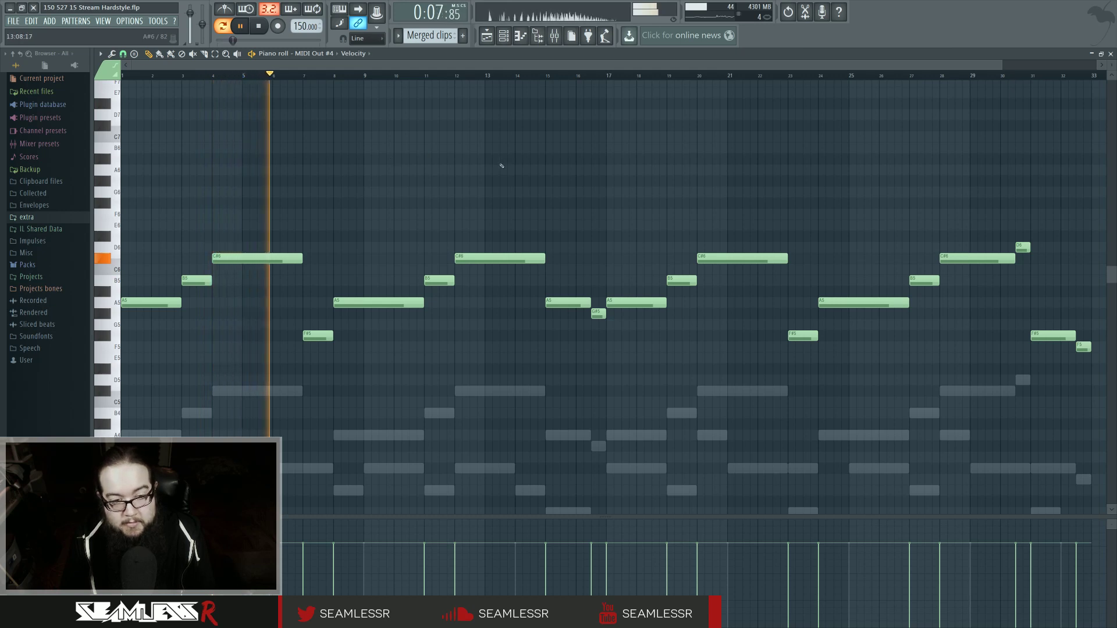
scroll(501, 166, "down", 1)
scroll(500, 164, "down", 3)
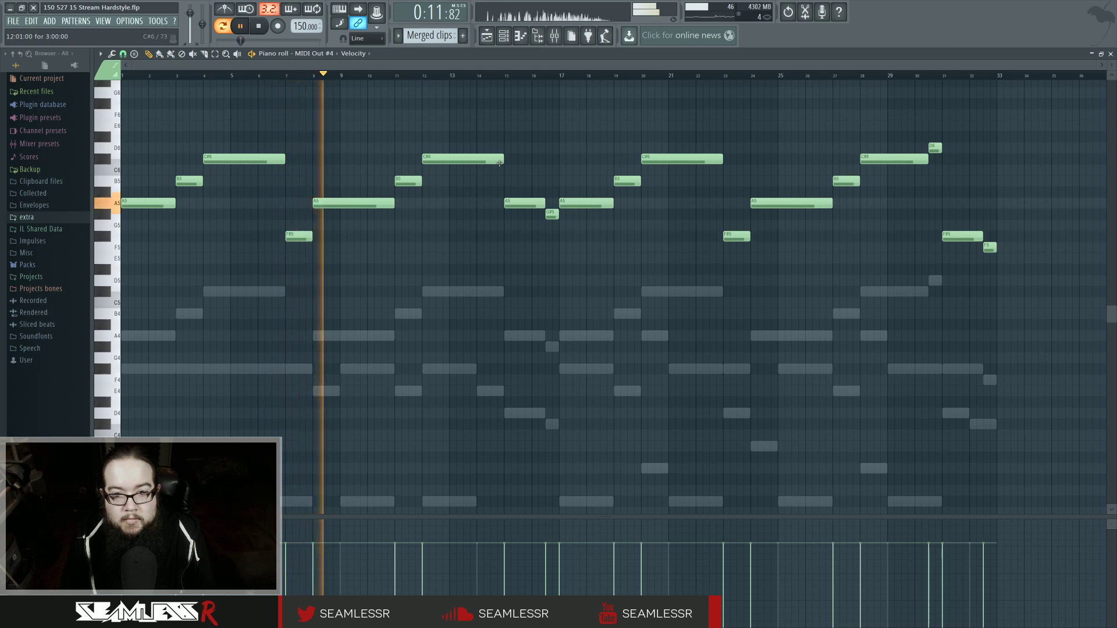
key("space")
- Play the string arrangement from bar 24 to its end, examining how the melody and lower voices line up
left_click(760, 77)
key("space")
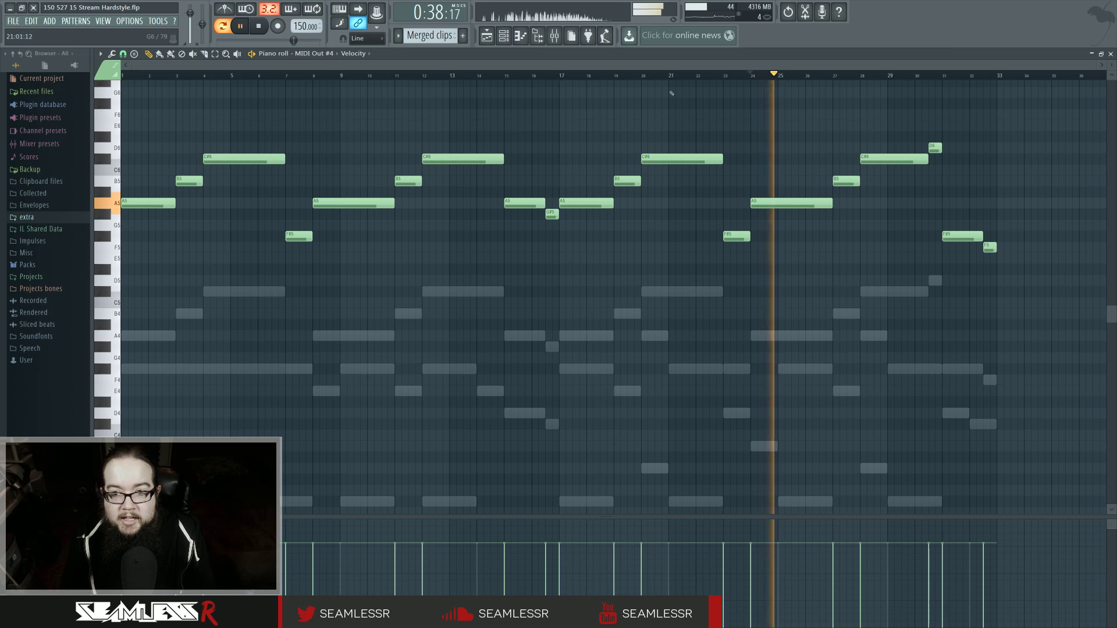
scroll(818, 346, "down", 3)
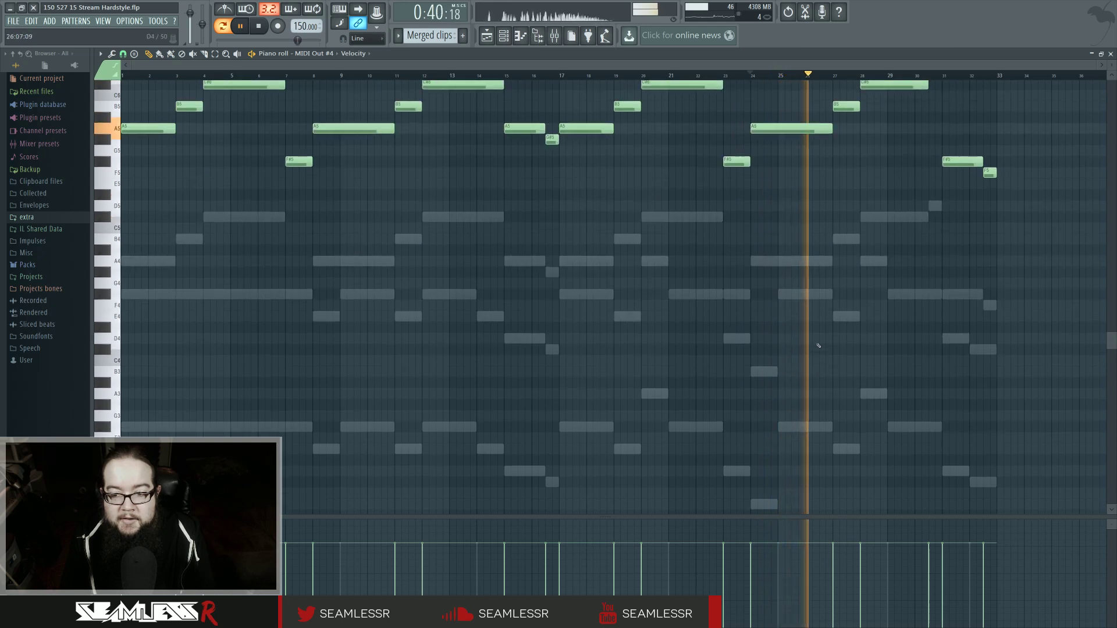
scroll(818, 346, "up", 1)
scroll(818, 340, "up", 2)
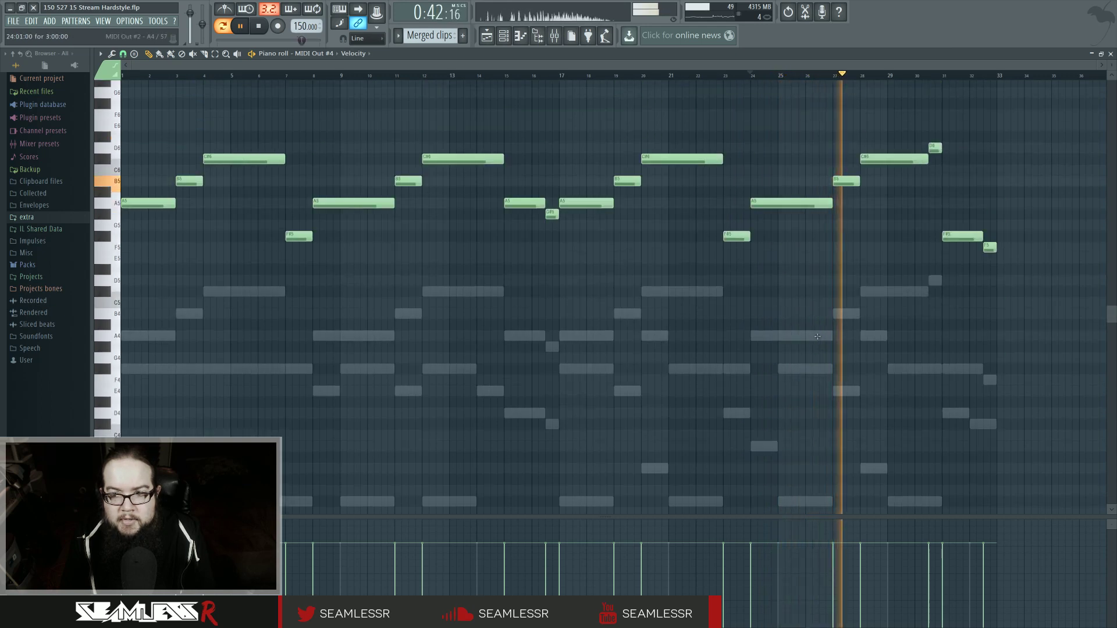
scroll(817, 336, "down", 1)
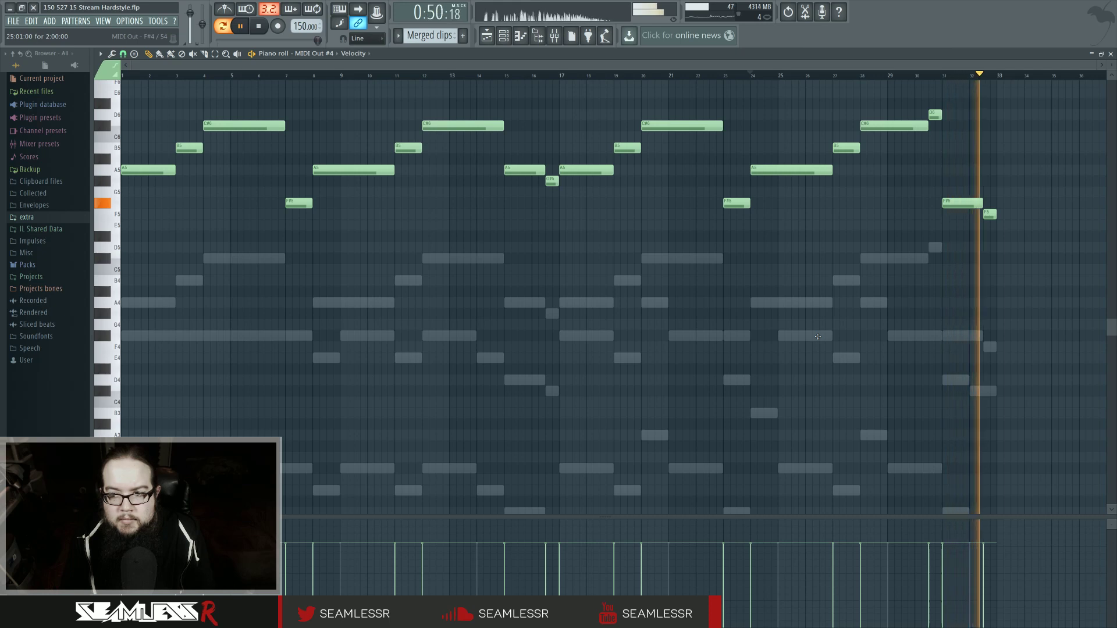
key("space")
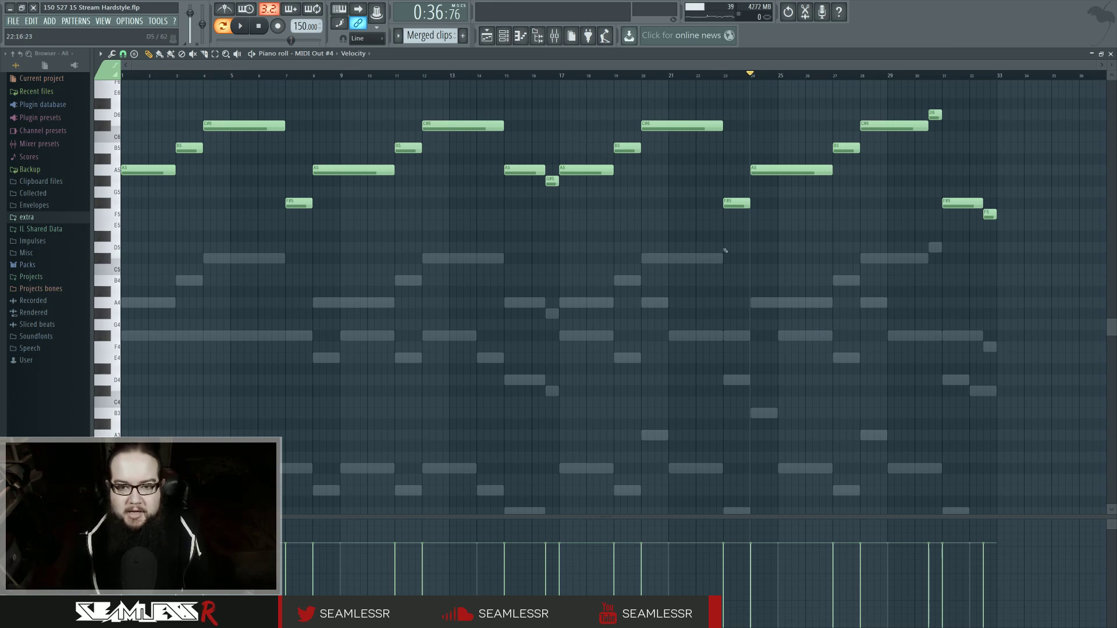
scroll(650, 275, "up", 1)
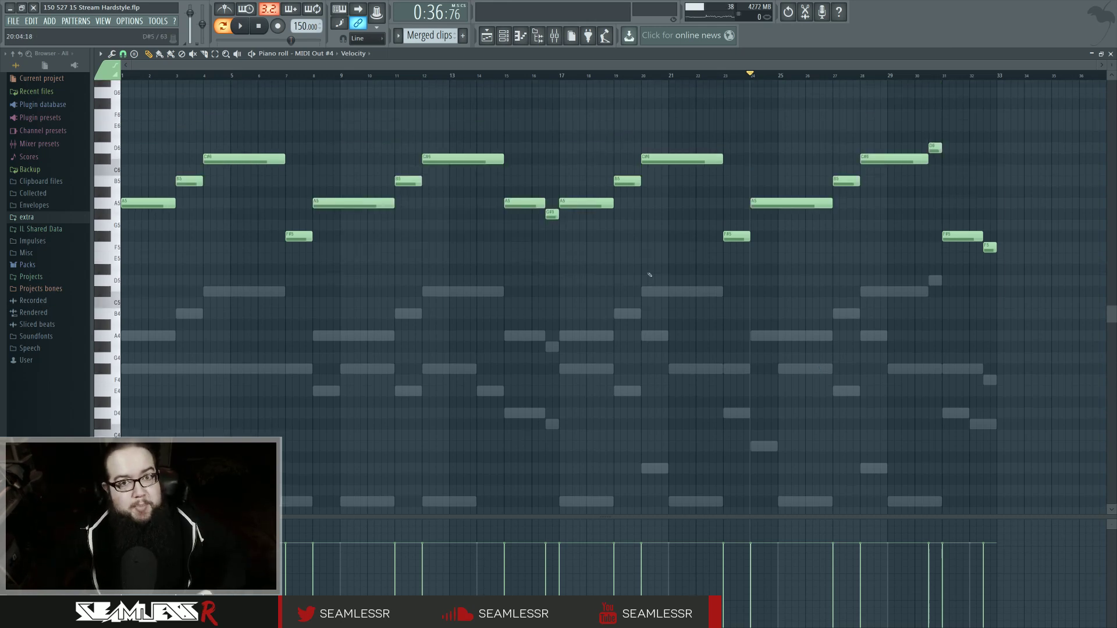